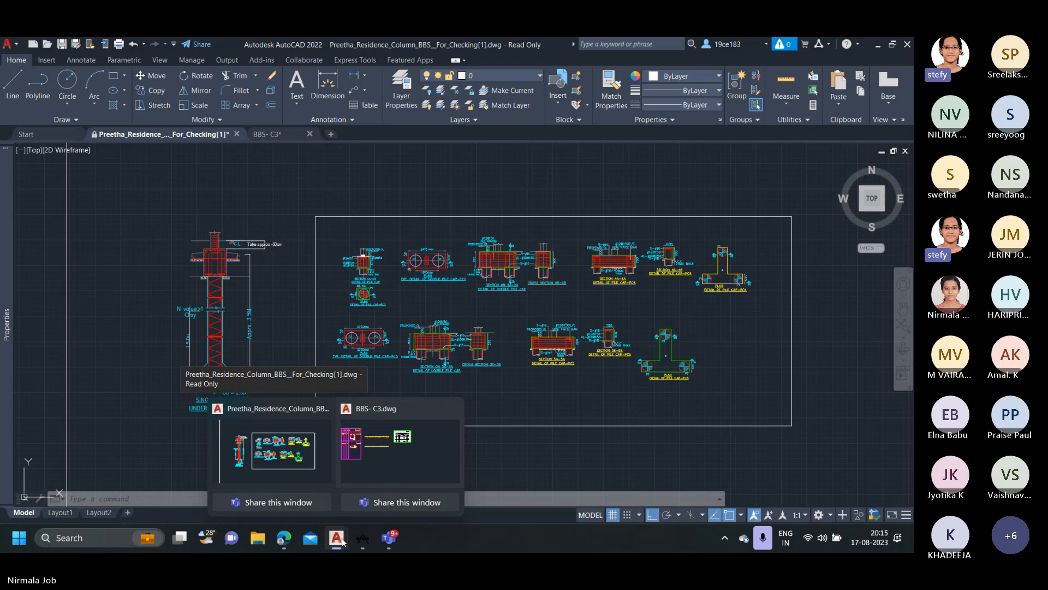
Survey the overall drawing, including the structural drawing sheet, the pile cap details, and the drafted and scanned copy tables beside it.
{"action": "mouse_move", "coordinate": [385, 543]}
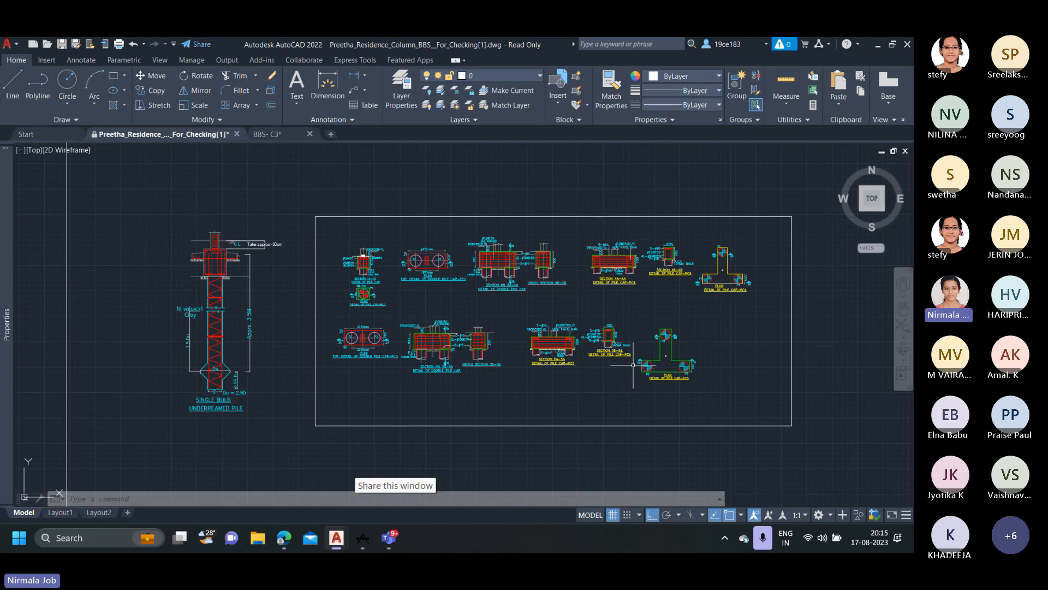
{"action": "scroll", "coordinate": [660, 338], "scroll_direction": "down", "scroll_amount": 2}
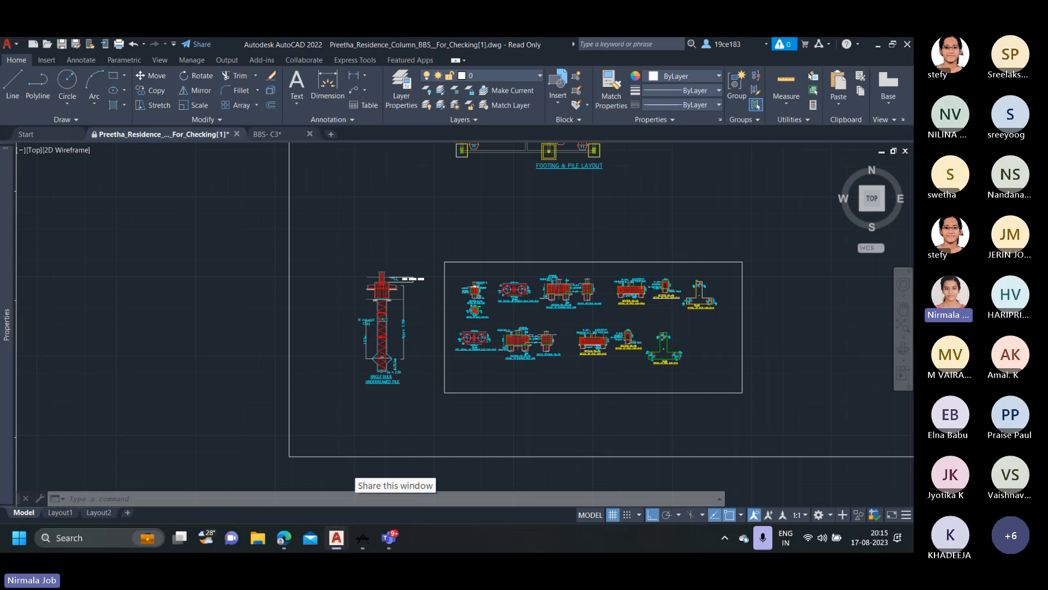
{"action": "scroll", "coordinate": [599, 314], "scroll_direction": "down", "scroll_amount": 2}
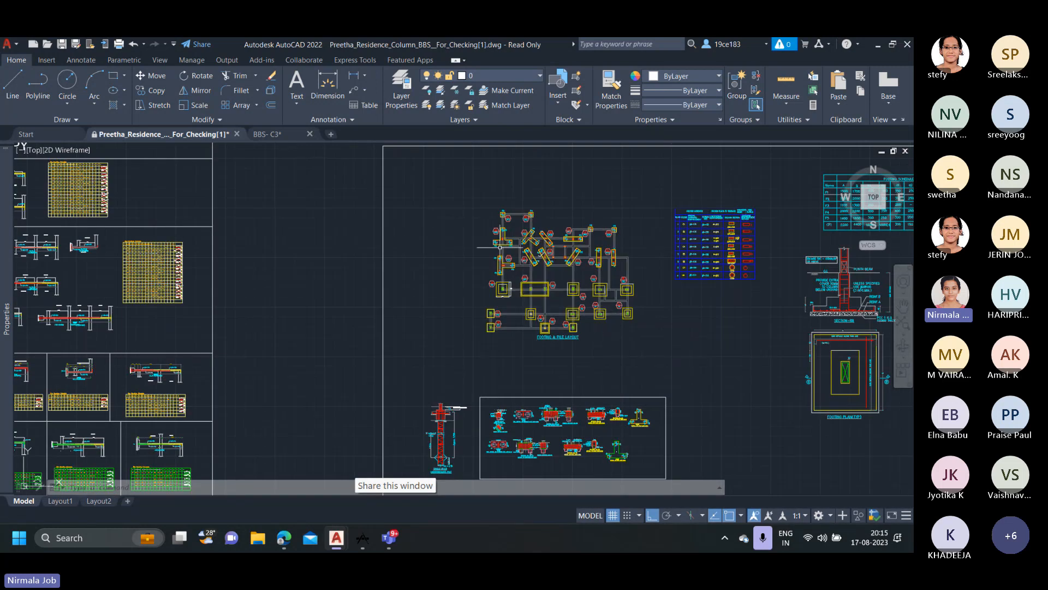
{"action": "scroll", "coordinate": [233, 247], "scroll_direction": "down", "scroll_amount": 1}
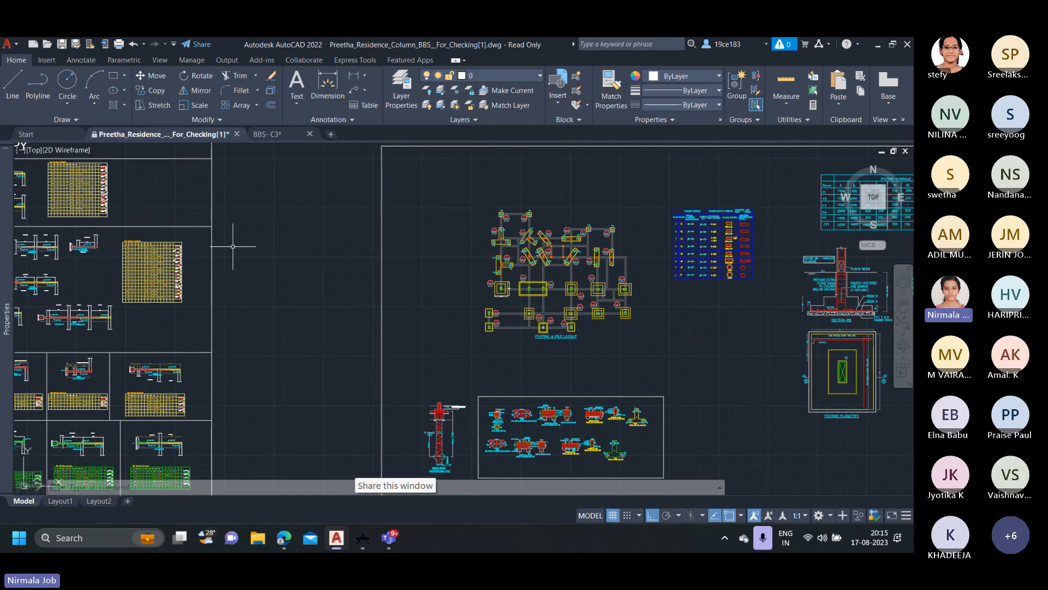
{"action": "scroll", "coordinate": [233, 247], "scroll_direction": "down", "scroll_amount": 1}
{"action": "scroll", "coordinate": [234, 248], "scroll_direction": "down", "scroll_amount": 4}
{"action": "middle_click_drag", "start_coordinate": [256, 259], "coordinate": [344, 309]}
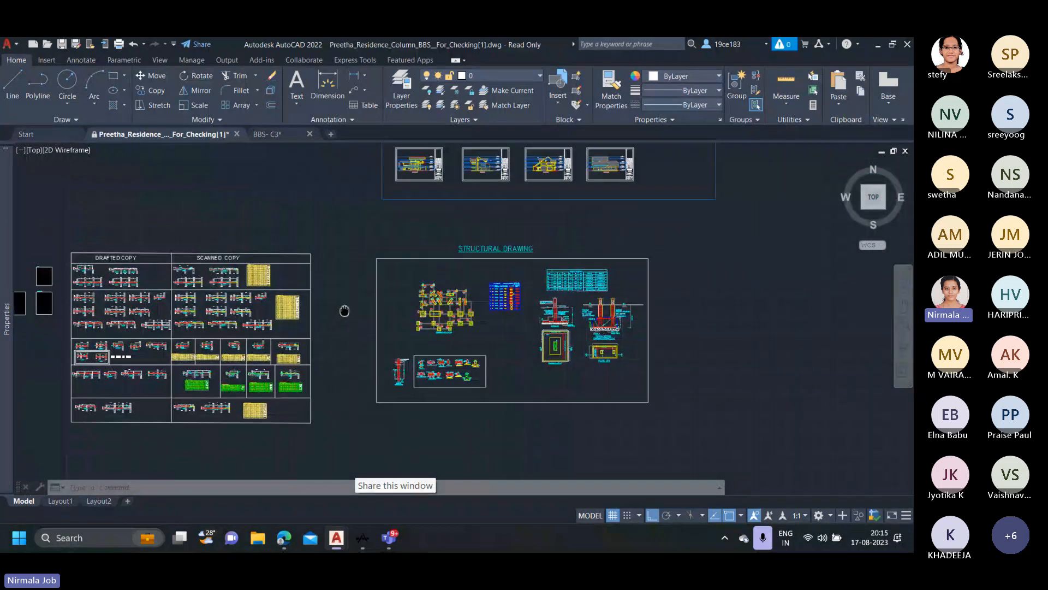
{"action": "middle_click_drag", "start_coordinate": [190, 273], "coordinate": [312, 320]}
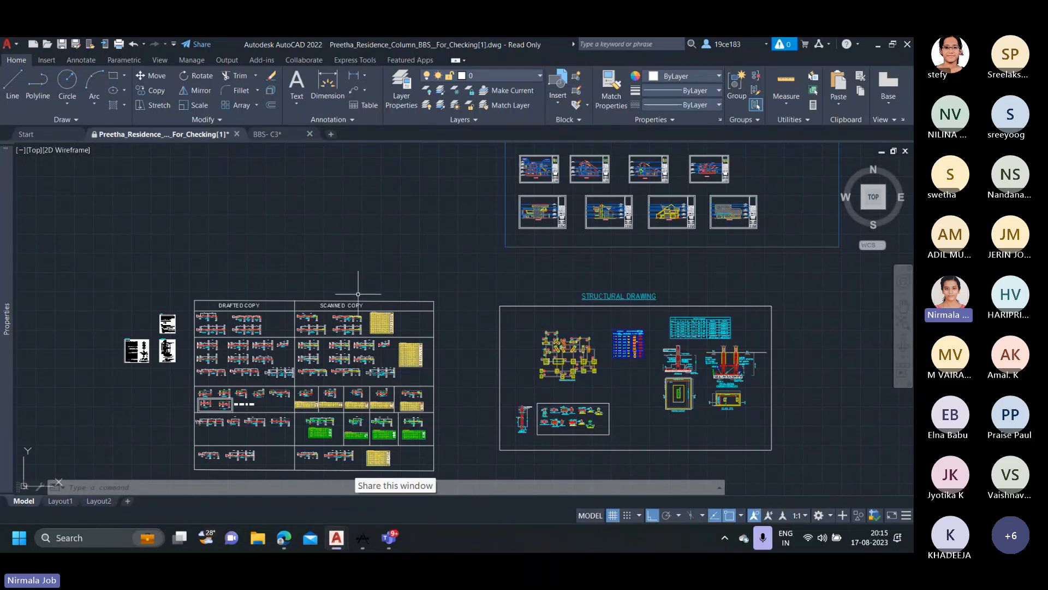
{"action": "middle_click_drag", "start_coordinate": [564, 391], "coordinate": [539, 357]}
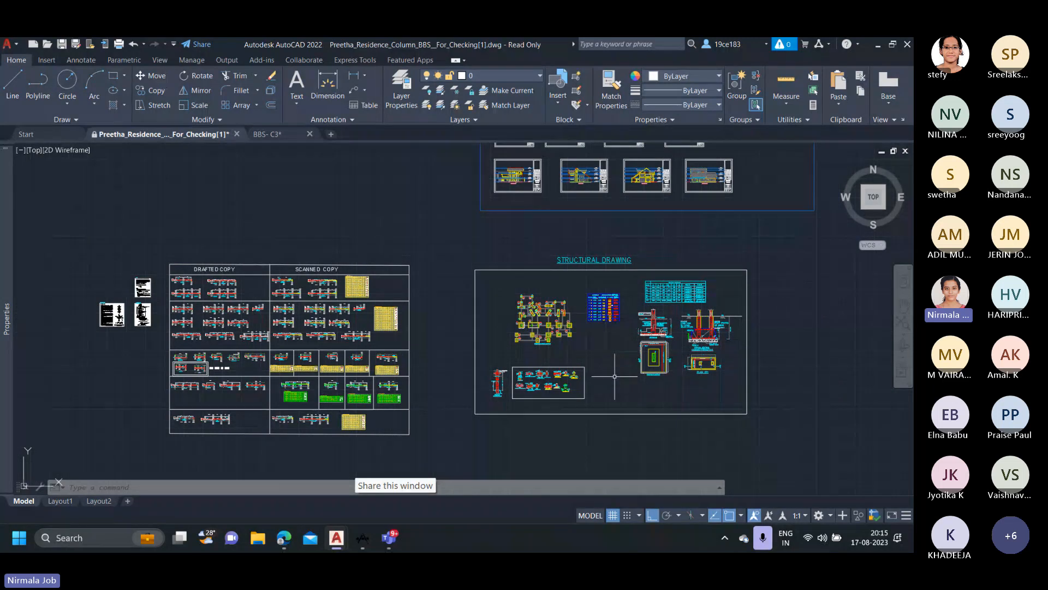
Examine the footing and pile layout and its place within the structural drawing sheet.
{"action": "scroll", "coordinate": [600, 363], "scroll_direction": "up", "scroll_amount": 2}
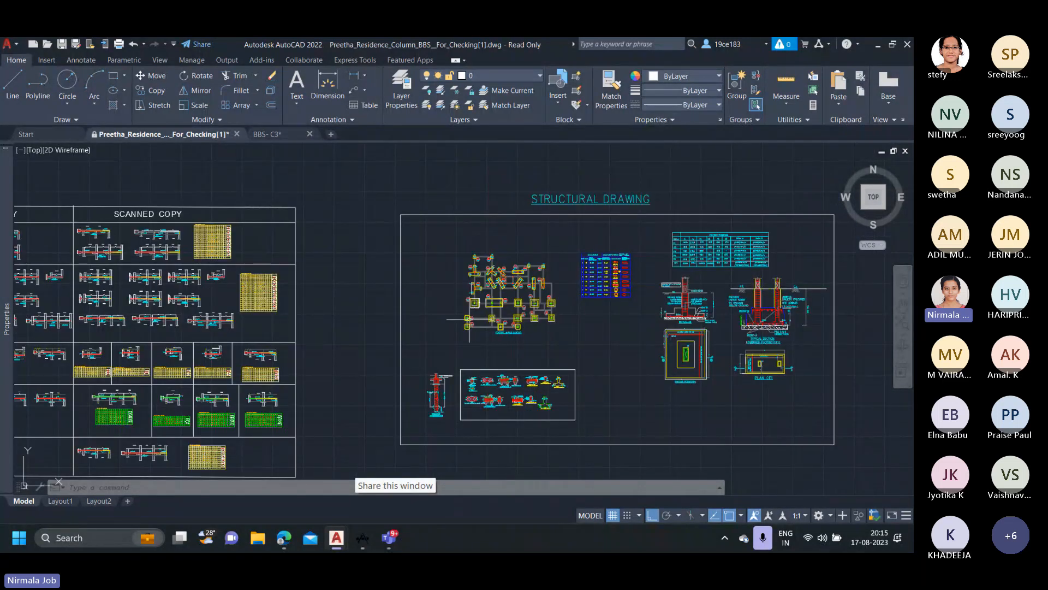
{"action": "scroll", "coordinate": [470, 319], "scroll_direction": "down", "scroll_amount": 2}
{"action": "scroll", "coordinate": [486, 311], "scroll_direction": "up", "scroll_amount": 4}
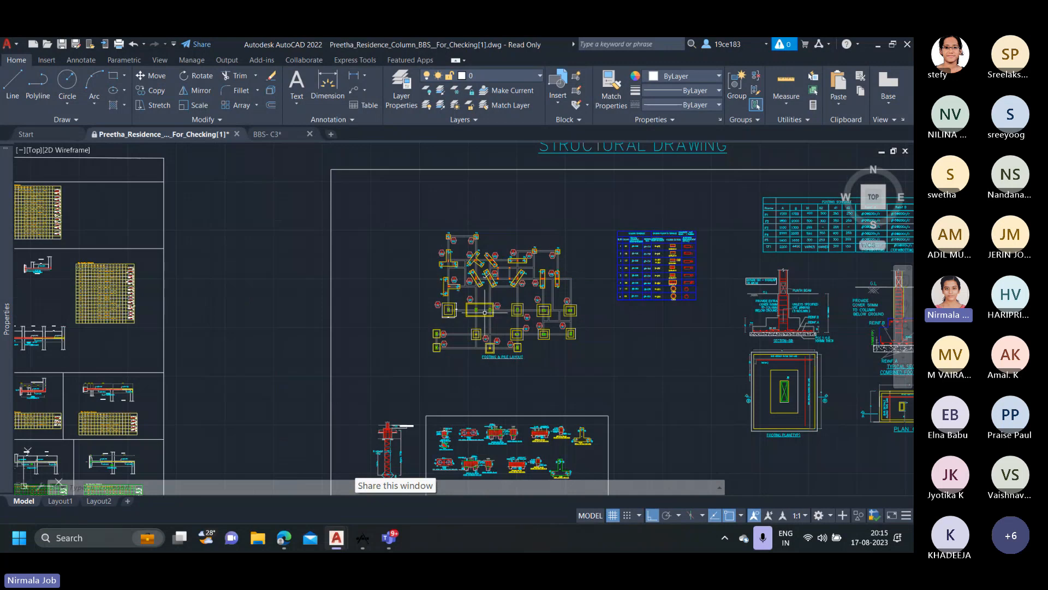
{"action": "scroll", "coordinate": [528, 305], "scroll_direction": "up", "scroll_amount": 2}
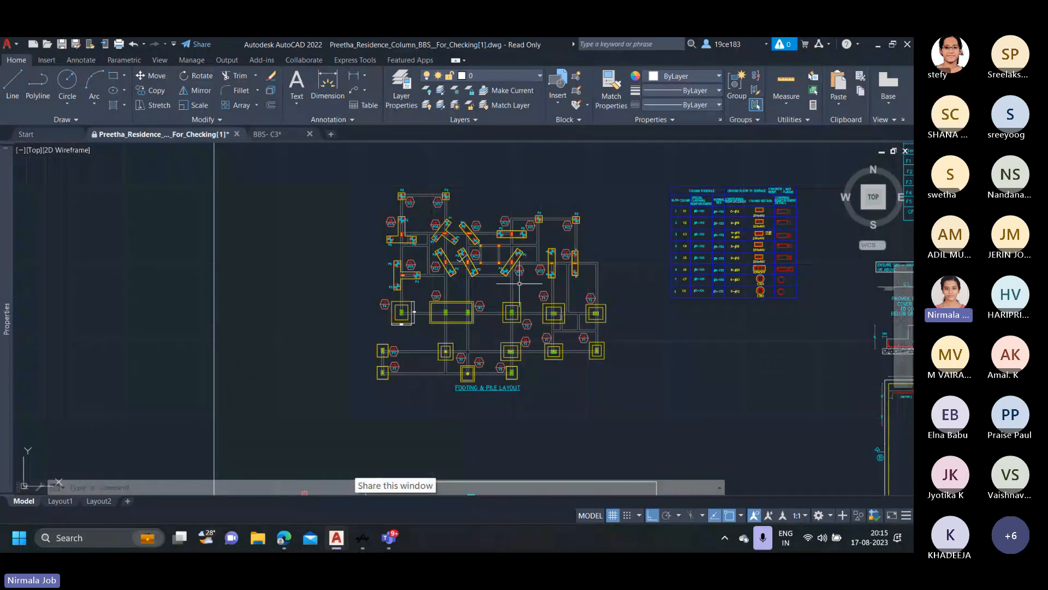
{"action": "scroll", "coordinate": [434, 215], "scroll_direction": "up", "scroll_amount": 2}
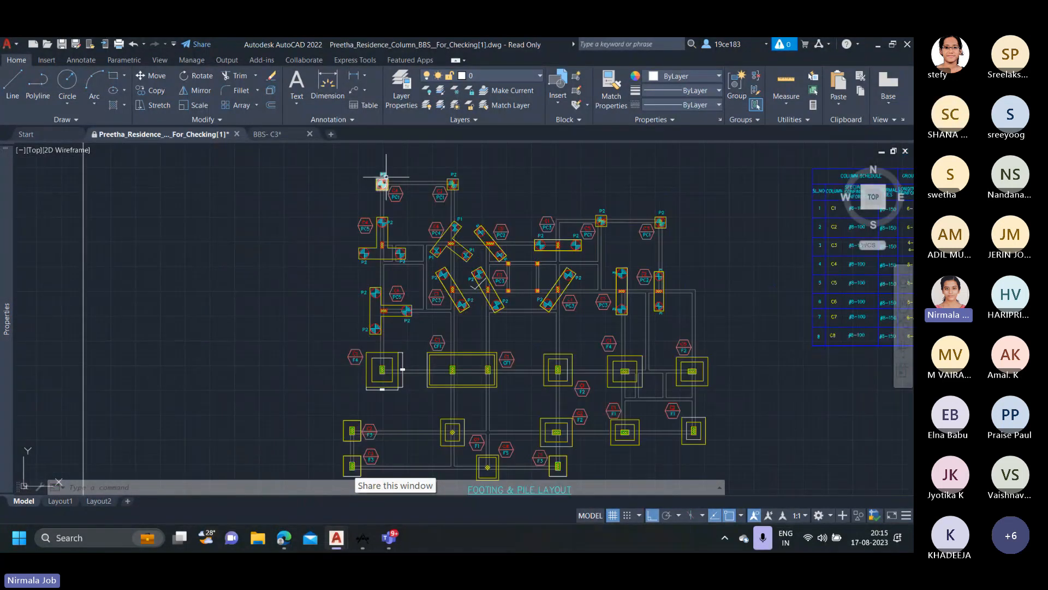
{"action": "mouse_move", "coordinate": [391, 193]}
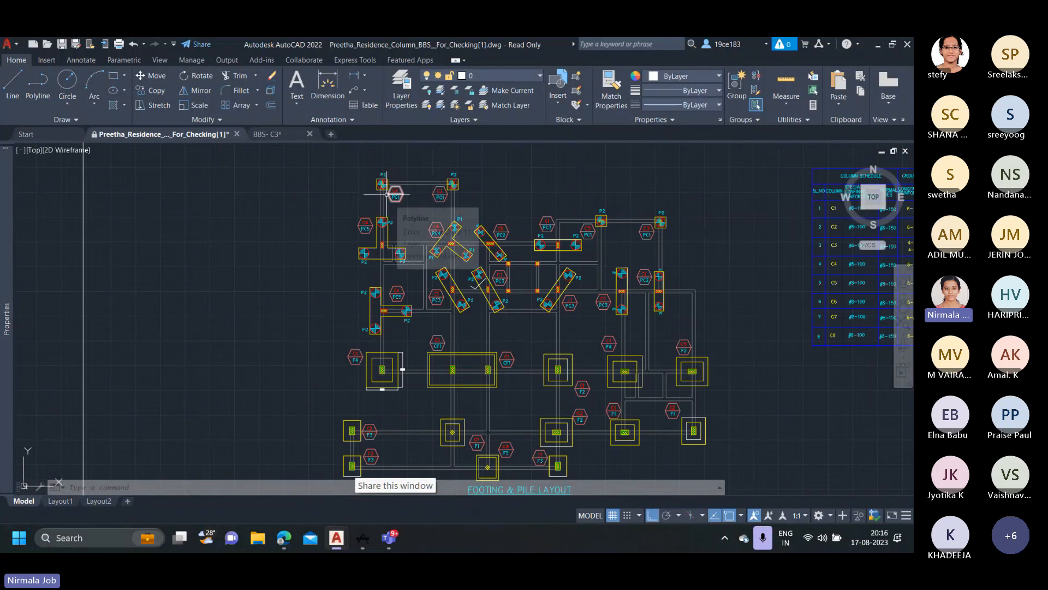
{"action": "scroll", "coordinate": [384, 252], "scroll_direction": "down", "scroll_amount": 2}
{"action": "scroll", "coordinate": [384, 252], "scroll_direction": "up", "scroll_amount": 2}
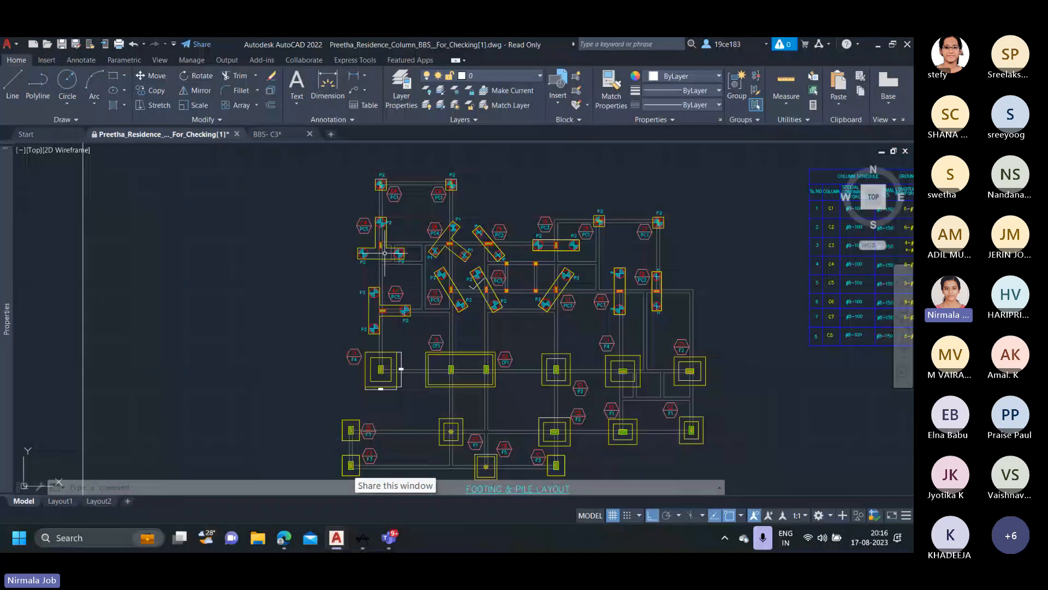
{"action": "scroll", "coordinate": [385, 253], "scroll_direction": "down", "scroll_amount": 2}
{"action": "scroll", "coordinate": [385, 262], "scroll_direction": "down", "scroll_amount": 2}
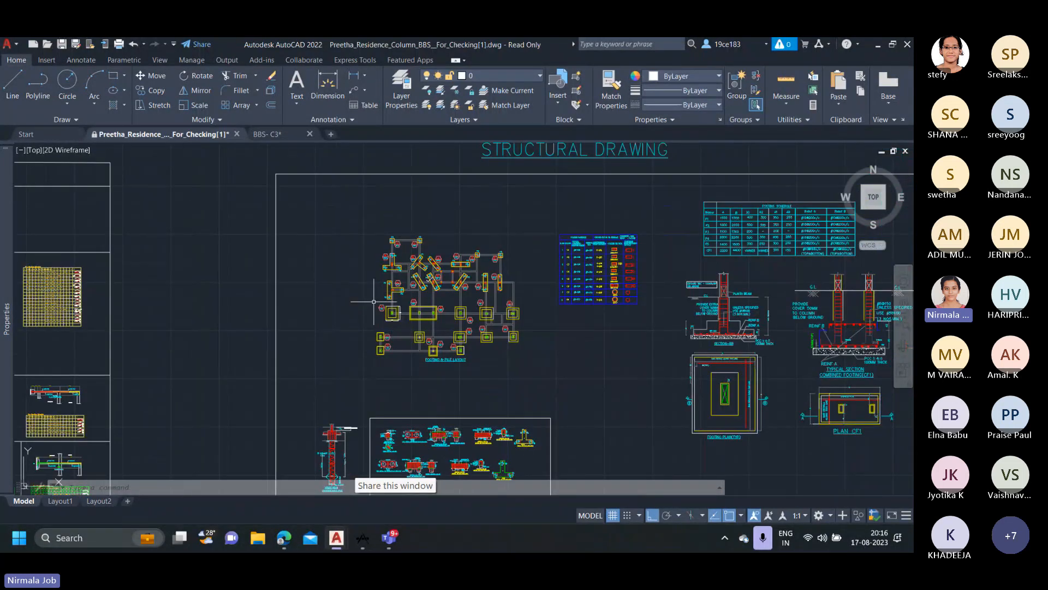
{"action": "mouse_move", "coordinate": [485, 284]}
{"action": "scroll", "coordinate": [452, 283], "scroll_direction": "down", "scroll_amount": 4}
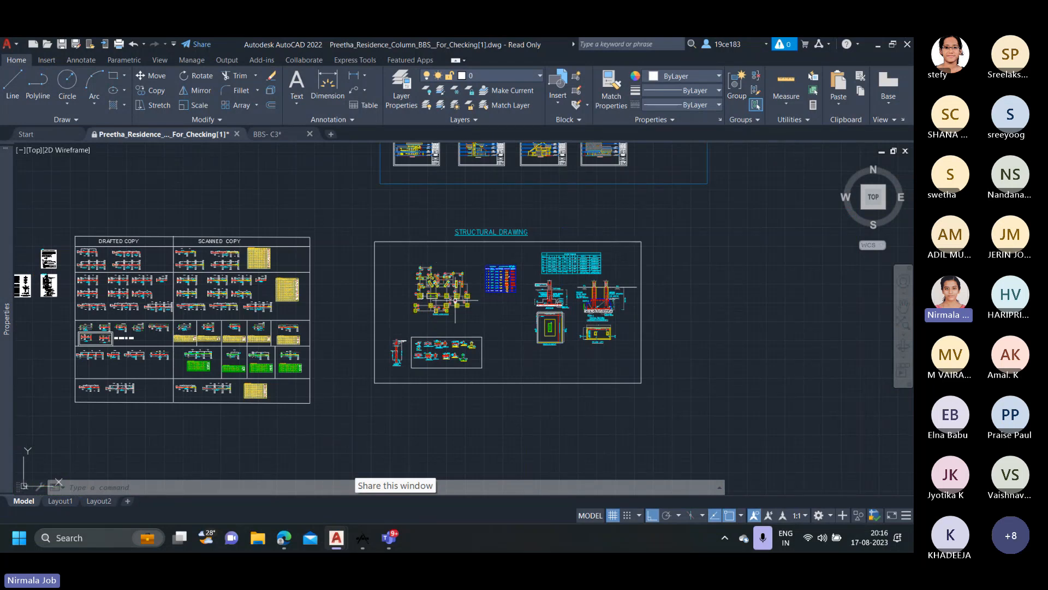
Review the column, pile and pile cap labels across the footing and pile layout.
{"action": "scroll", "coordinate": [456, 300], "scroll_direction": "up", "scroll_amount": 2}
{"action": "scroll", "coordinate": [379, 312], "scroll_direction": "up", "scroll_amount": 4}
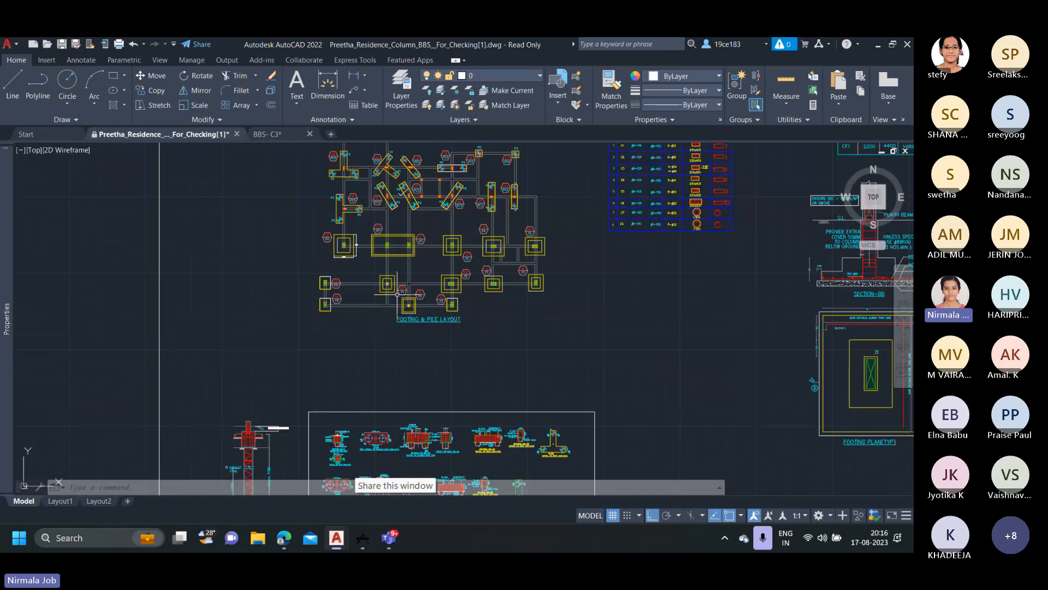
{"action": "middle_click_drag", "start_coordinate": [405, 283], "coordinate": [408, 339]}
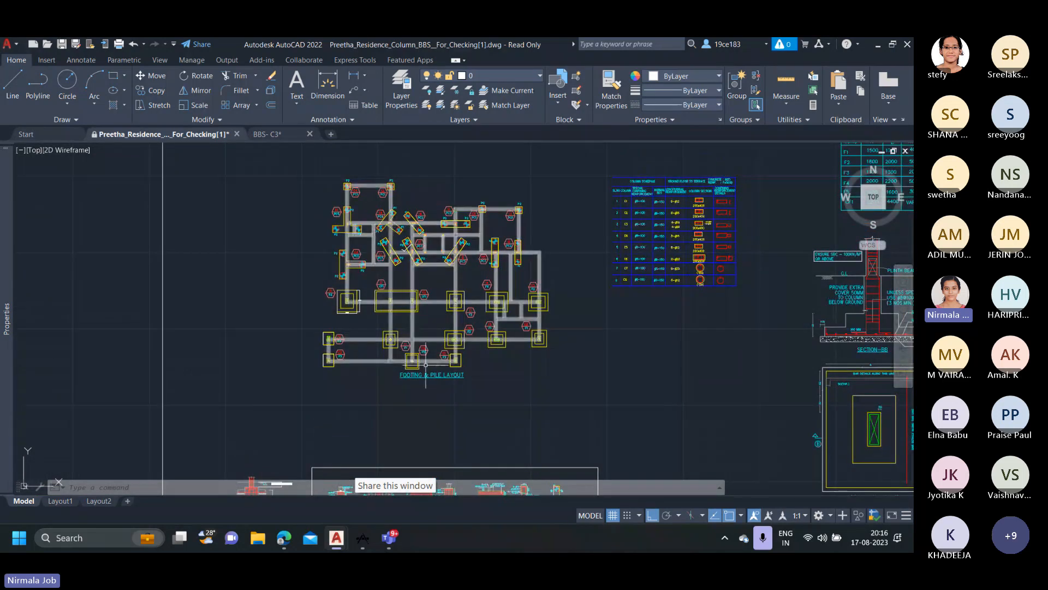
{"action": "scroll", "coordinate": [425, 365], "scroll_direction": "up", "scroll_amount": 2}
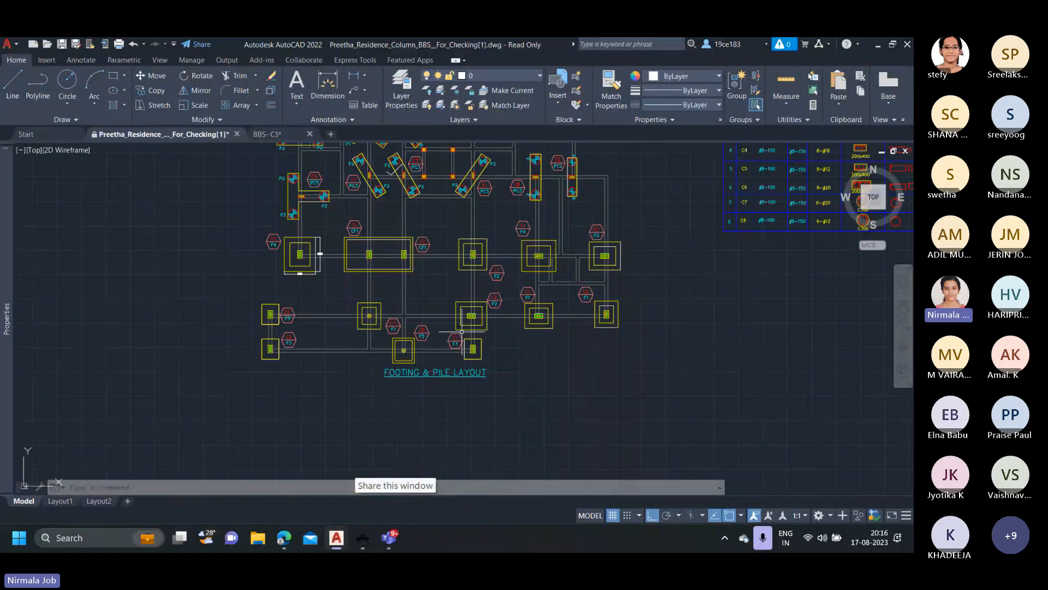
{"action": "middle_click_drag", "start_coordinate": [460, 298], "coordinate": [479, 416]}
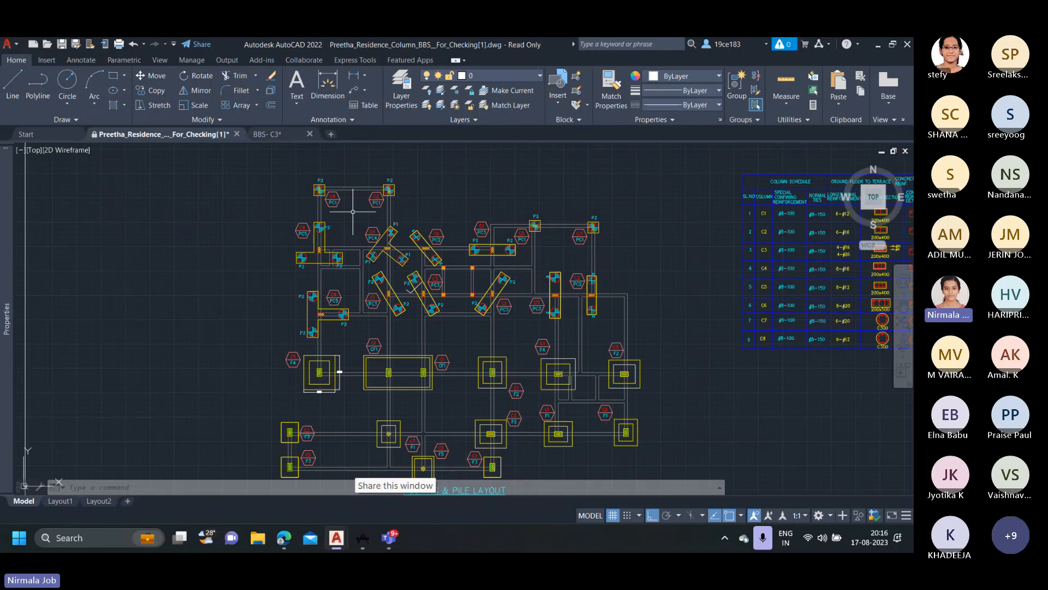
{"action": "scroll", "coordinate": [353, 212], "scroll_direction": "up", "scroll_amount": 2}
{"action": "scroll", "coordinate": [342, 188], "scroll_direction": "up", "scroll_amount": 2}
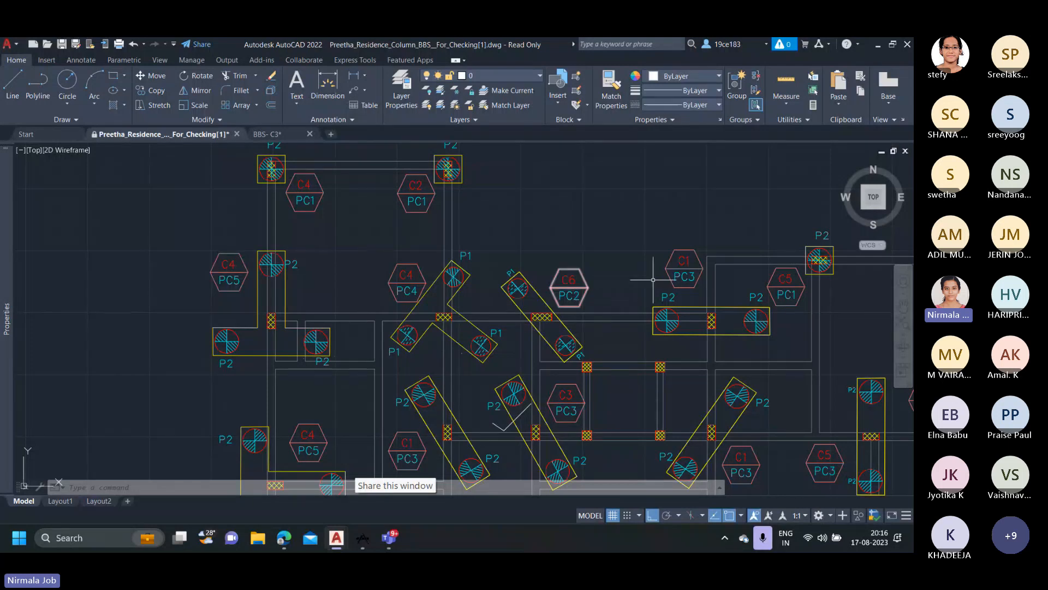
{"action": "scroll", "coordinate": [661, 277], "scroll_direction": "down", "scroll_amount": 2}
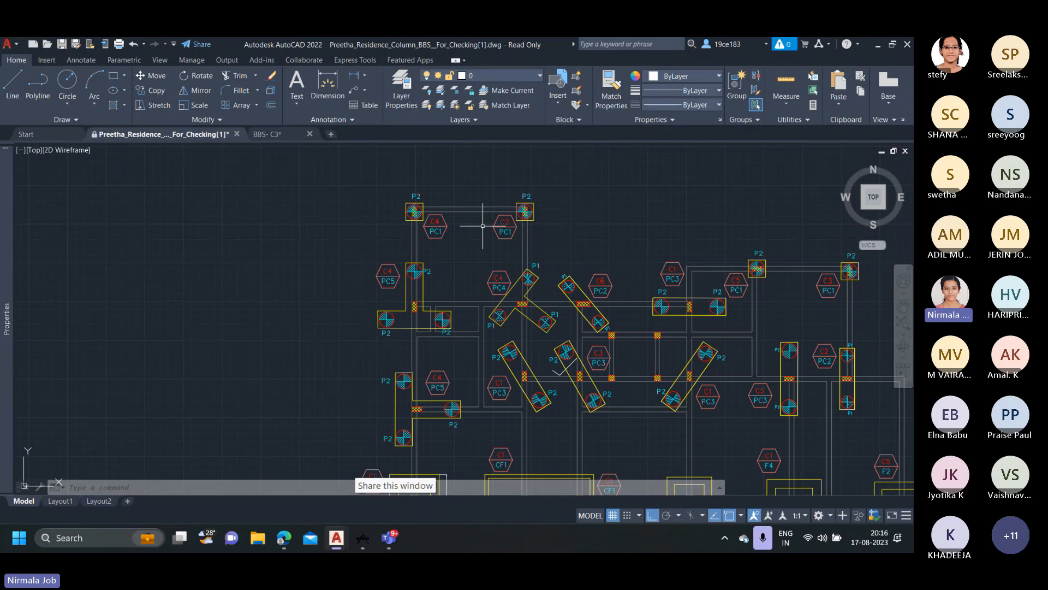
{"action": "scroll", "coordinate": [482, 225], "scroll_direction": "down", "scroll_amount": 2}
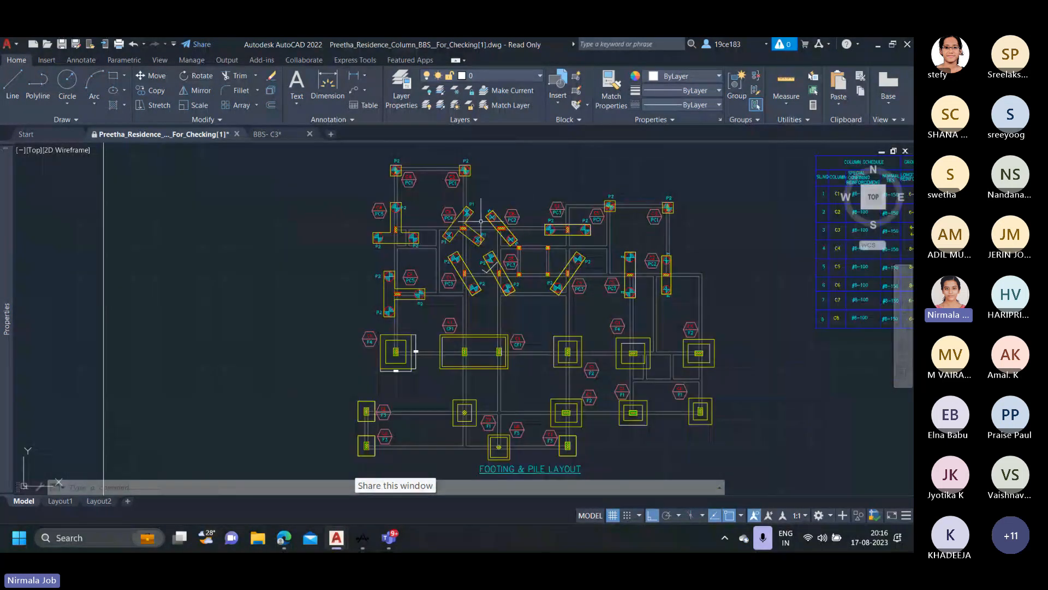
Inspect the single-pile cap tagged C4/PC1 over pile P2, checking its column, pile and cap outlines against the tag.
{"action": "scroll", "coordinate": [403, 174], "scroll_direction": "up", "scroll_amount": 6}
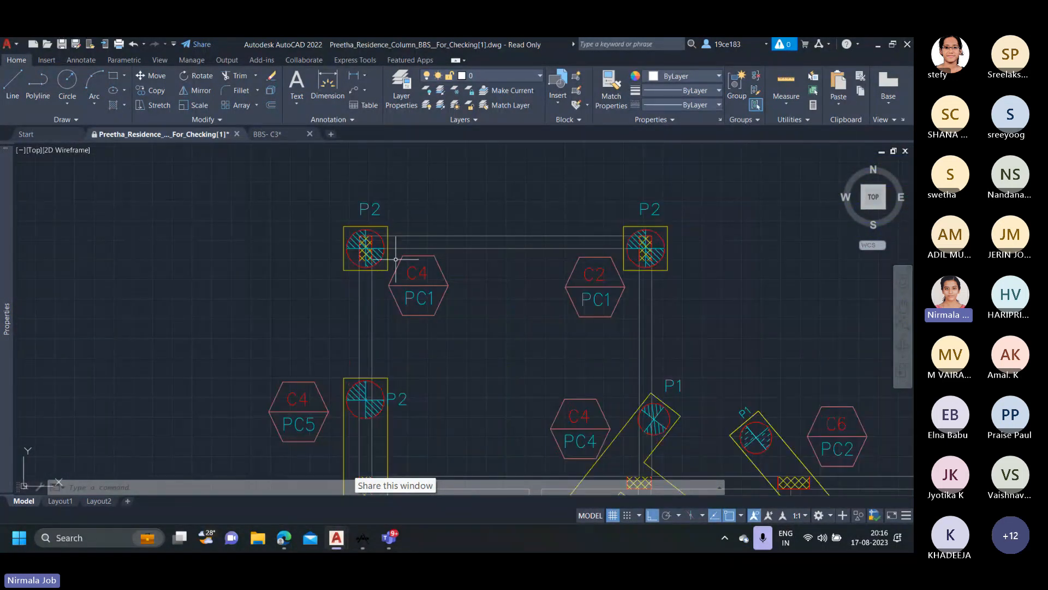
{"action": "scroll", "coordinate": [371, 241], "scroll_direction": "up", "scroll_amount": 2}
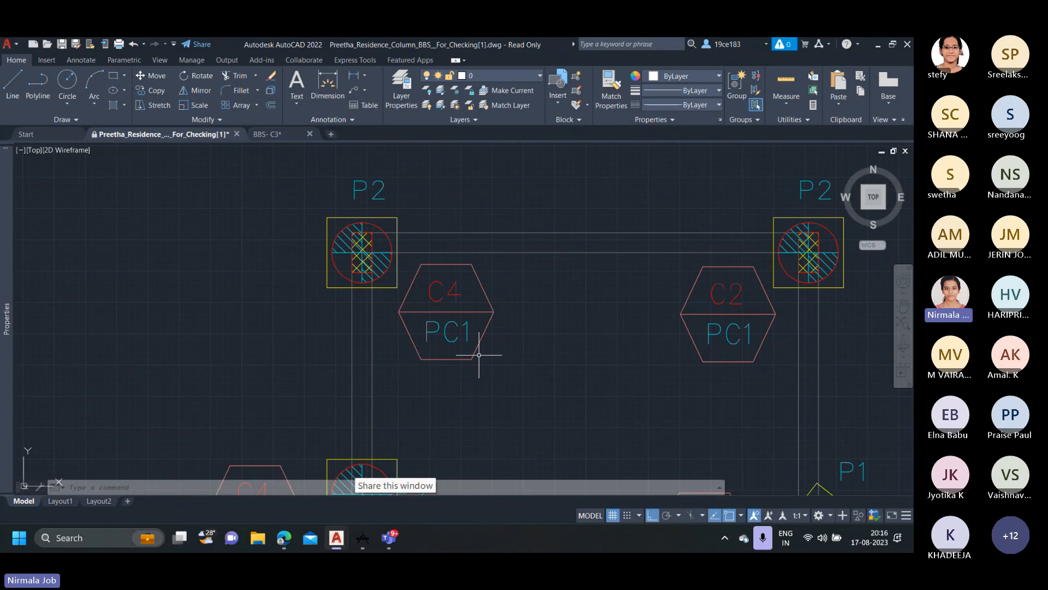
{"action": "scroll", "coordinate": [479, 353], "scroll_direction": "up", "scroll_amount": 2}
{"action": "scroll", "coordinate": [476, 344], "scroll_direction": "down", "scroll_amount": 2}
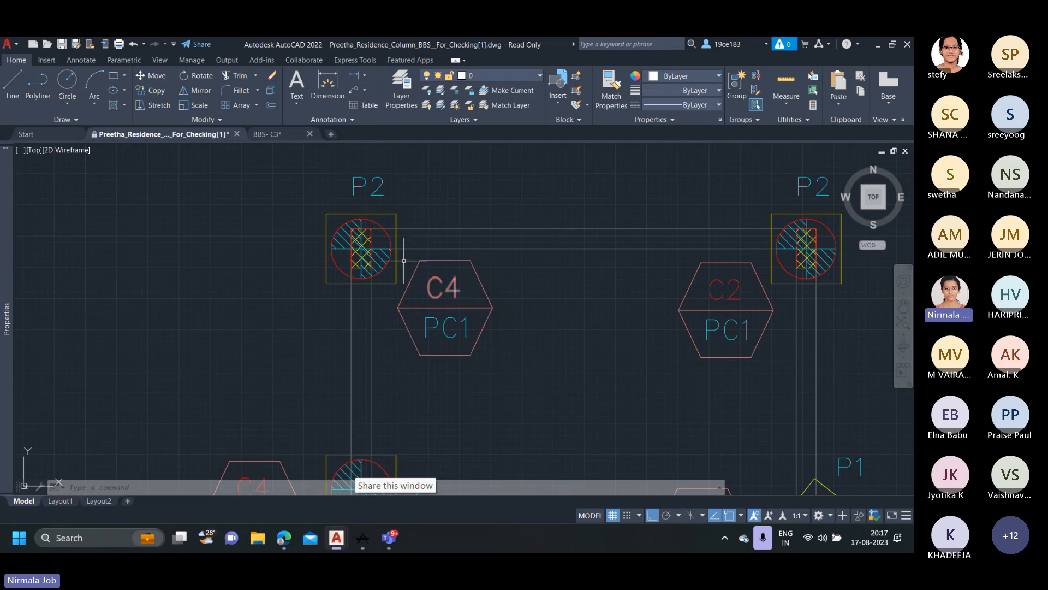
{"action": "scroll", "coordinate": [360, 232], "scroll_direction": "up", "scroll_amount": 2}
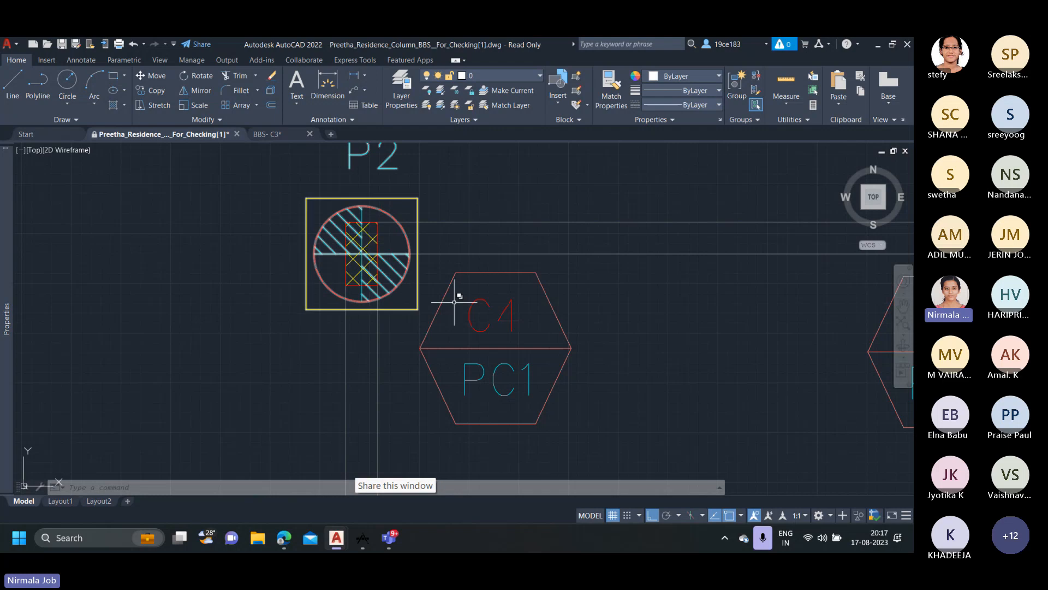
{"action": "scroll", "coordinate": [460, 306], "scroll_direction": "down", "scroll_amount": 2}
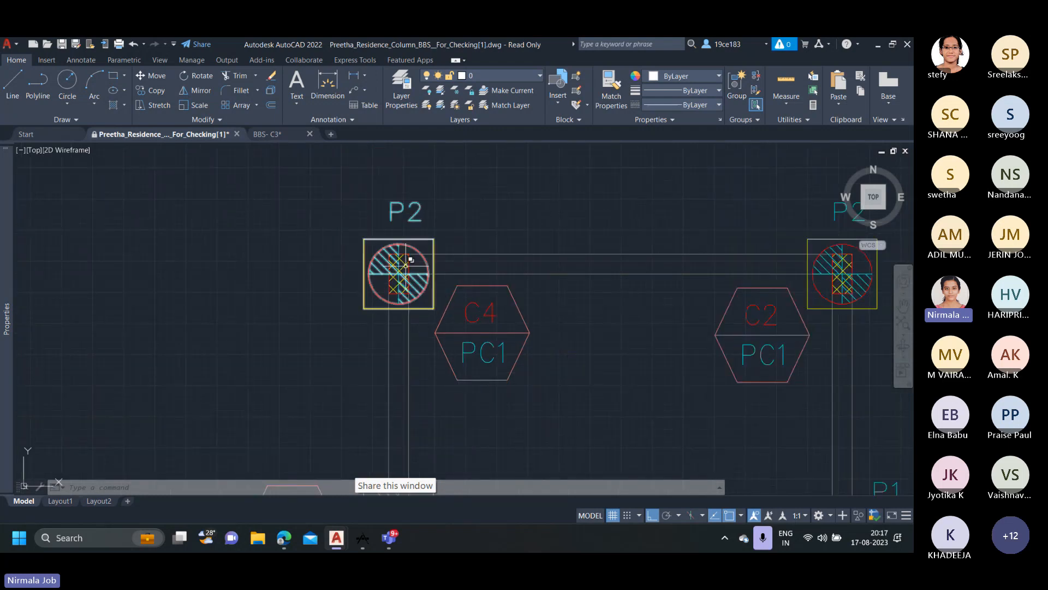
{"action": "scroll", "coordinate": [392, 275], "scroll_direction": "up", "scroll_amount": 2}
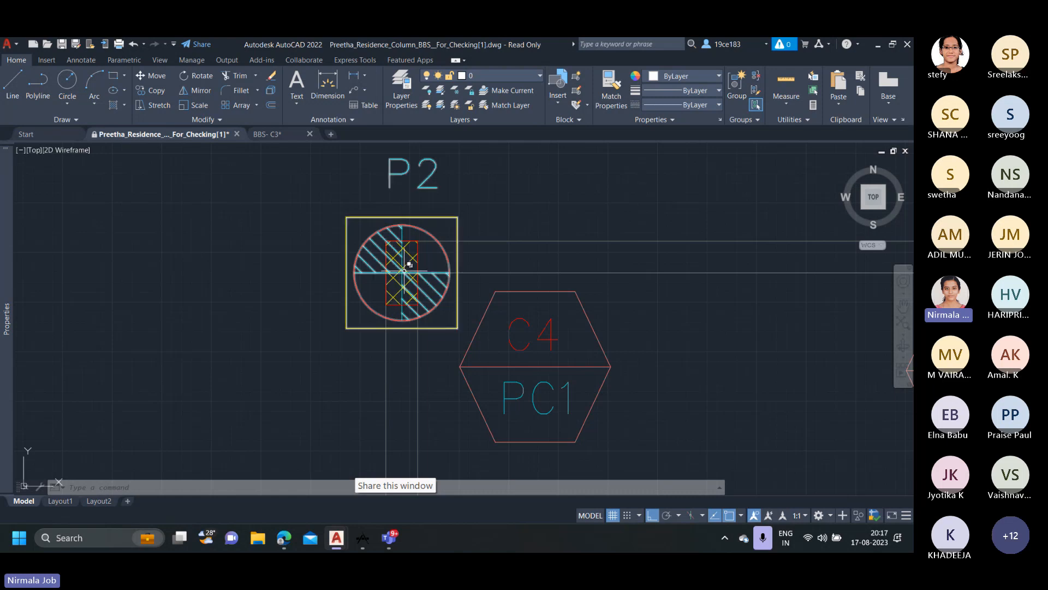
{"action": "scroll", "coordinate": [414, 265], "scroll_direction": "down", "scroll_amount": 2}
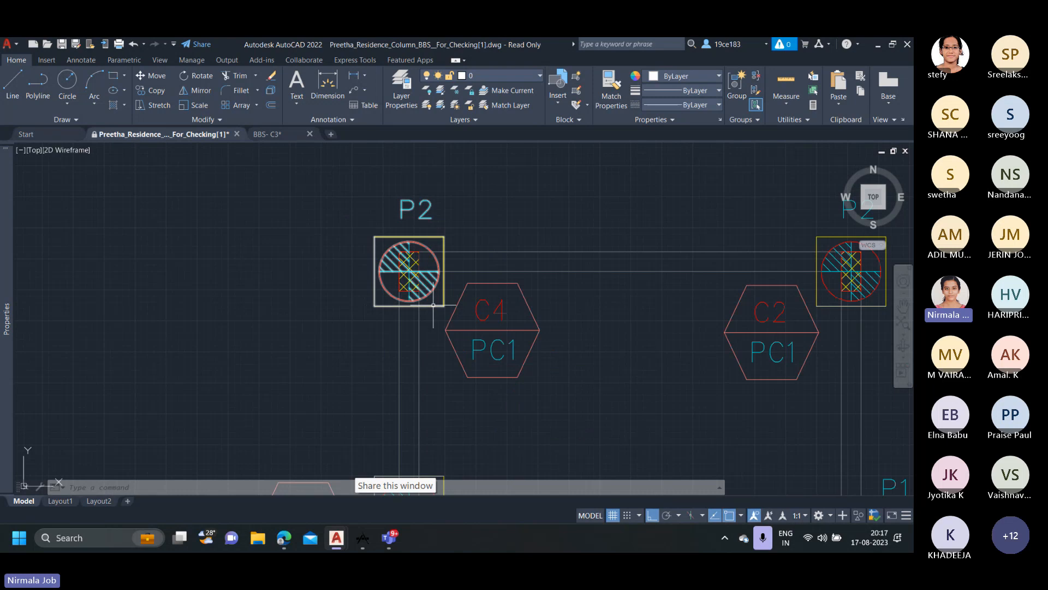
{"action": "scroll", "coordinate": [495, 359], "scroll_direction": "up", "scroll_amount": 2}
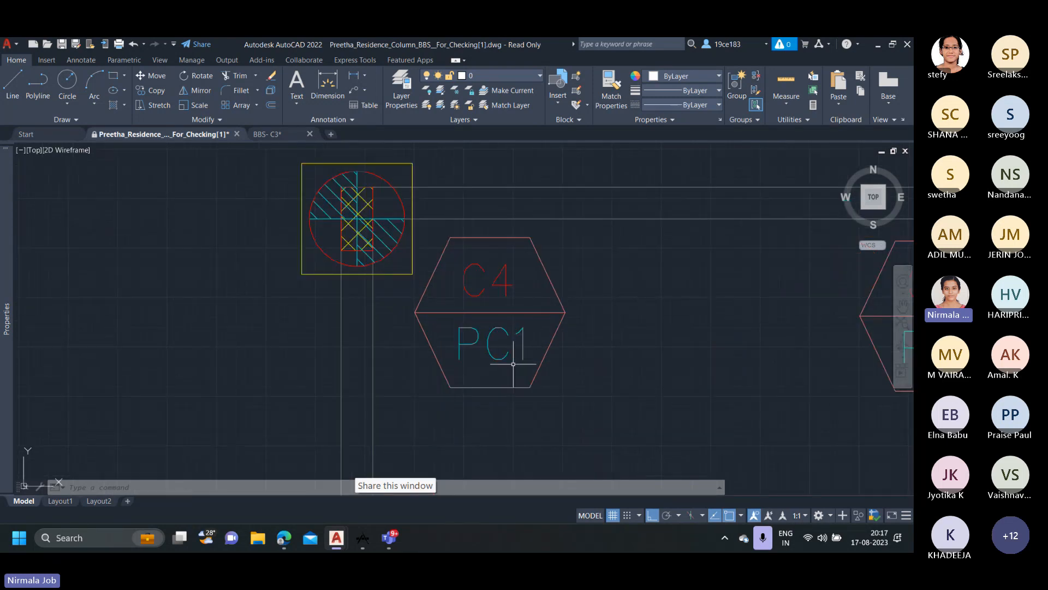
{"action": "scroll", "coordinate": [492, 360], "scroll_direction": "down", "scroll_amount": 2}
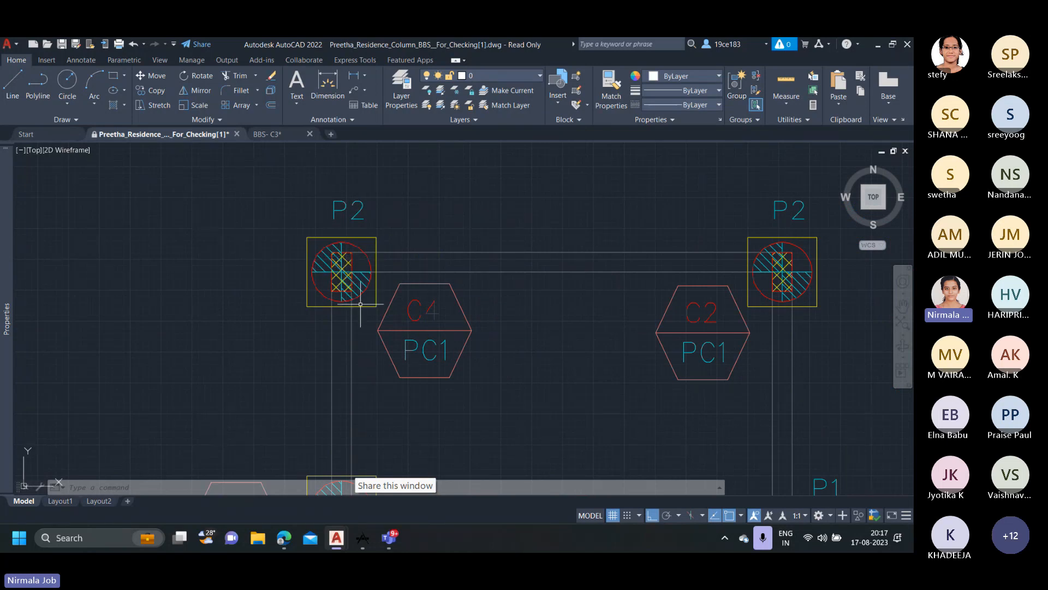
Inspect the neighbouring C2/PC1 pile cap and the three-pile C4/PC5 cap in the footing and pile layout.
{"action": "scroll", "coordinate": [533, 358], "scroll_direction": "down", "scroll_amount": 2}
{"action": "middle_click_drag", "start_coordinate": [533, 358], "coordinate": [386, 309]}
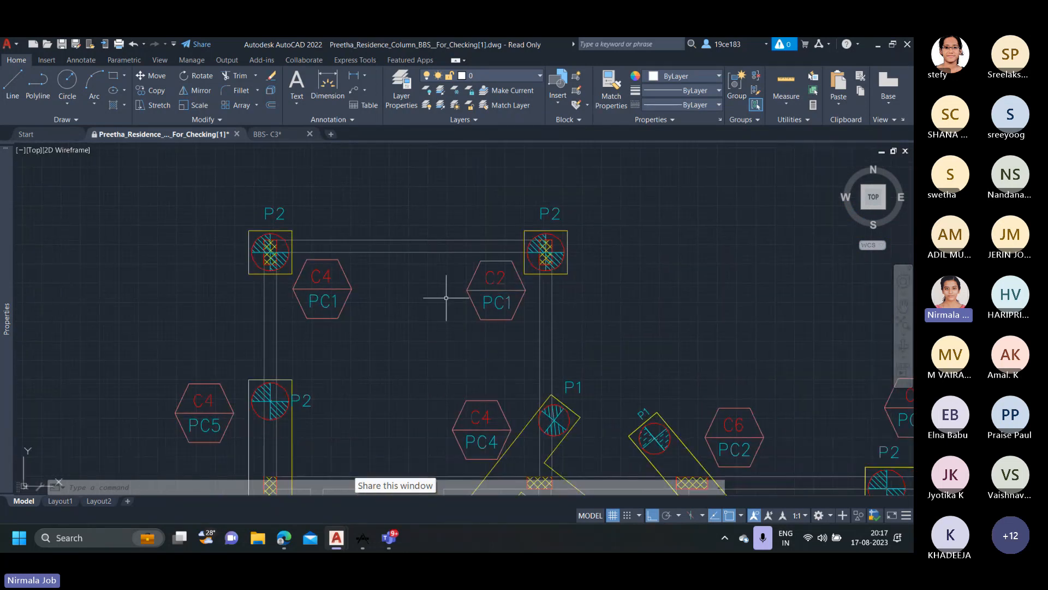
{"action": "scroll", "coordinate": [532, 257], "scroll_direction": "up", "scroll_amount": 2}
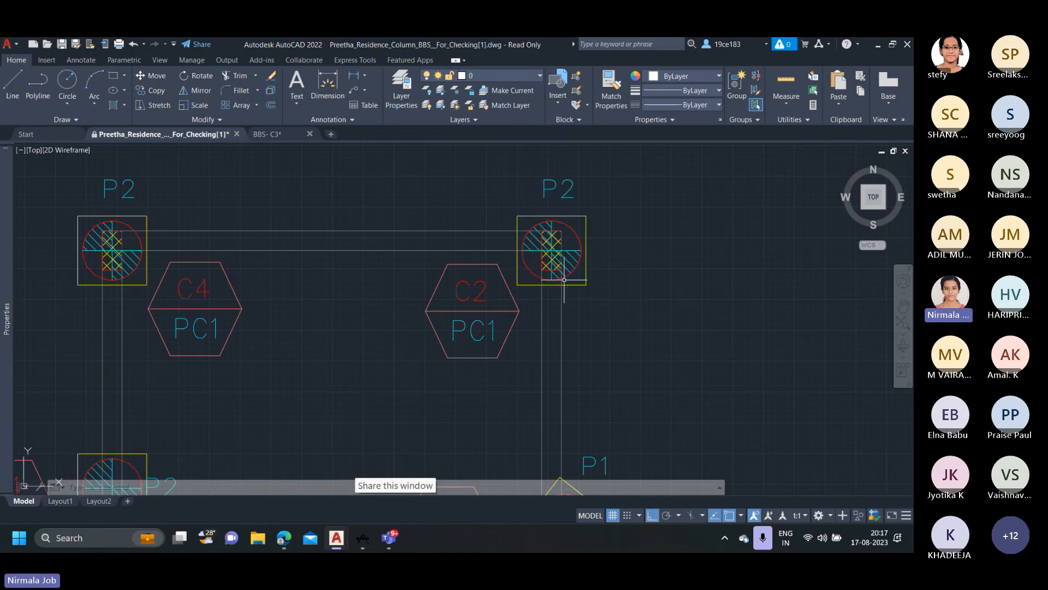
{"action": "scroll", "coordinate": [577, 314], "scroll_direction": "down", "scroll_amount": 4}
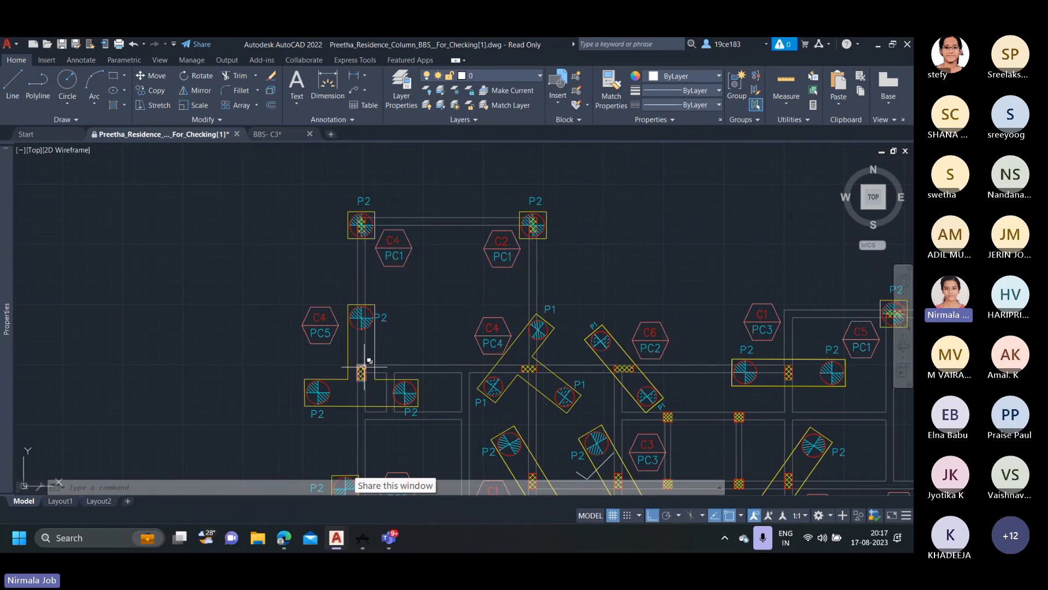
{"action": "middle_click_drag", "start_coordinate": [362, 363], "coordinate": [358, 316]}
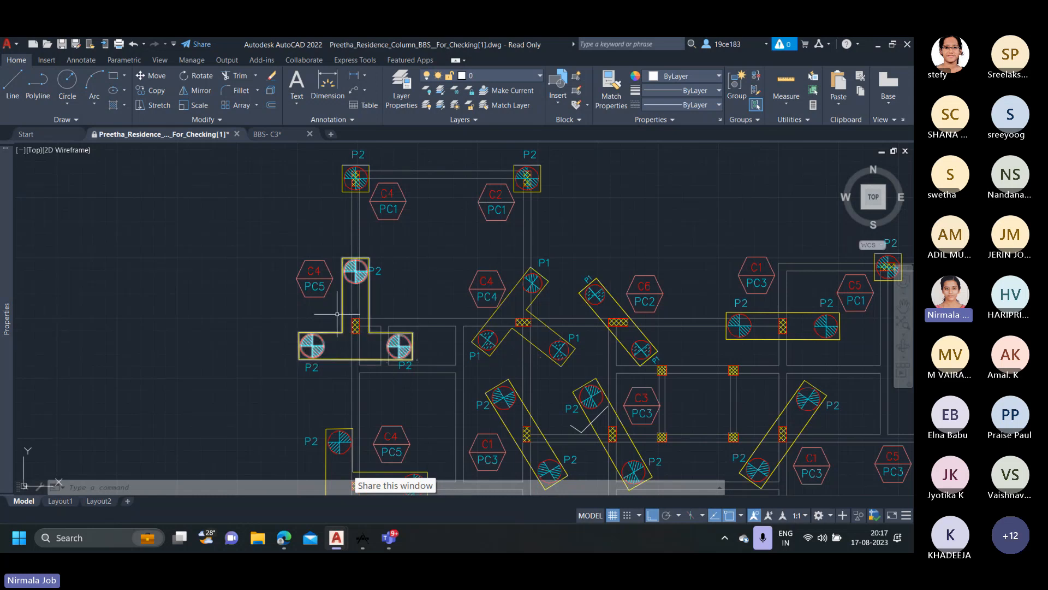
Check the C4/PC5 tag against its T-shaped pile cap, column and P2 piles.
{"action": "scroll", "coordinate": [325, 298], "scroll_direction": "up", "scroll_amount": 2}
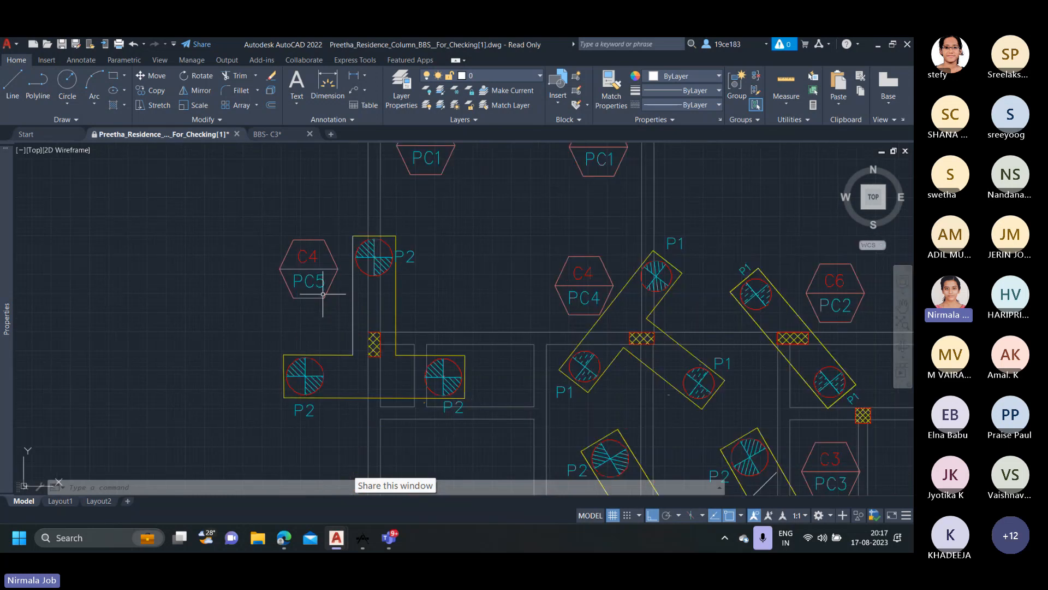
{"action": "scroll", "coordinate": [323, 294], "scroll_direction": "down", "scroll_amount": 5}
{"action": "scroll", "coordinate": [326, 269], "scroll_direction": "up", "scroll_amount": 2}
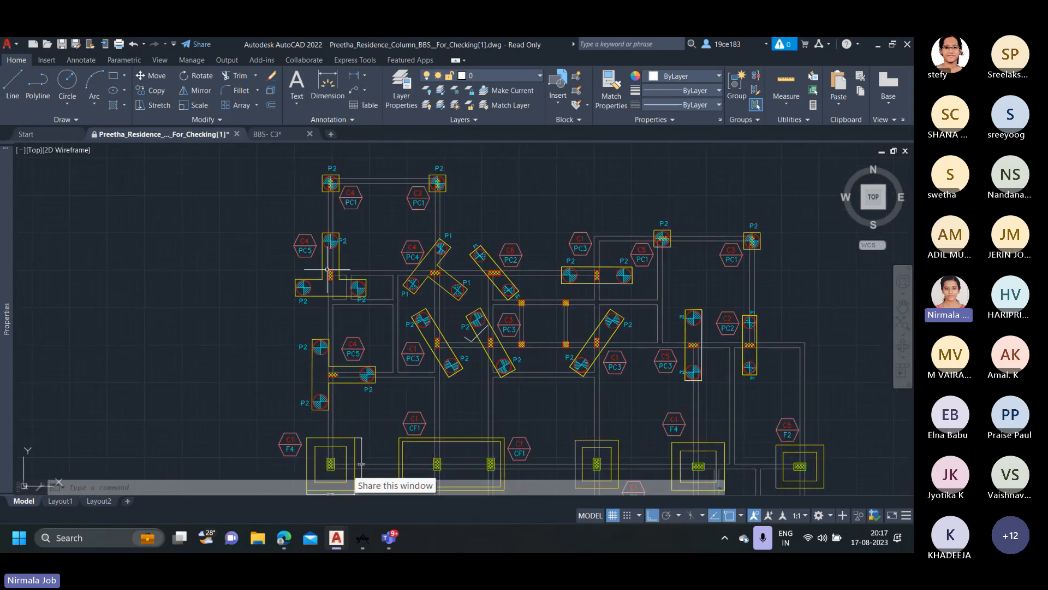
Inspect the isolated footing tagged C1/F4, checking its column, outlines and plan dimensions against the tag.
{"action": "middle_click_drag", "start_coordinate": [461, 372], "coordinate": [446, 283]}
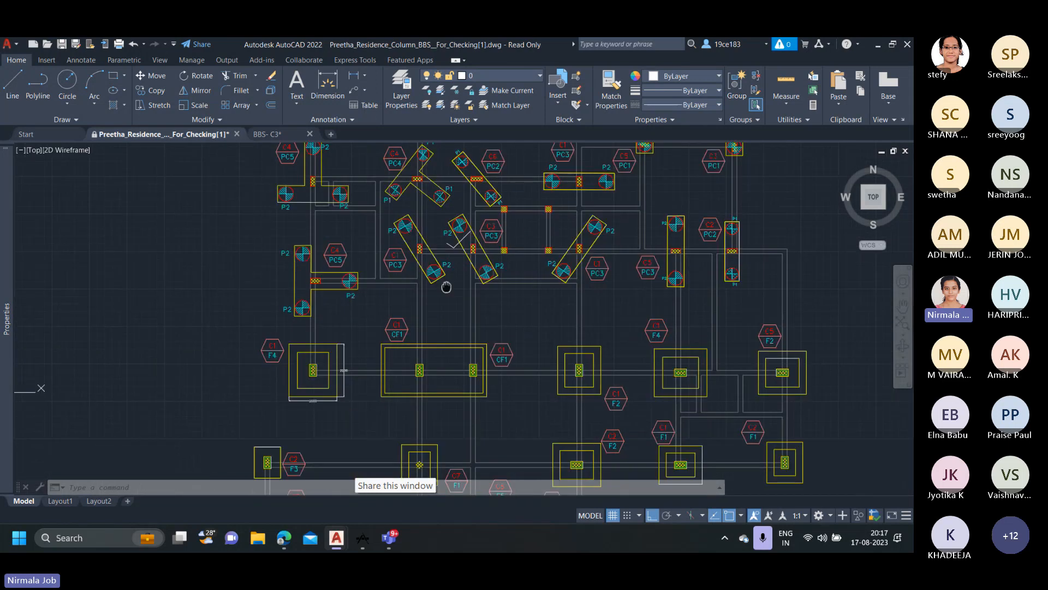
{"action": "middle_click_drag", "start_coordinate": [423, 401], "coordinate": [421, 360]}
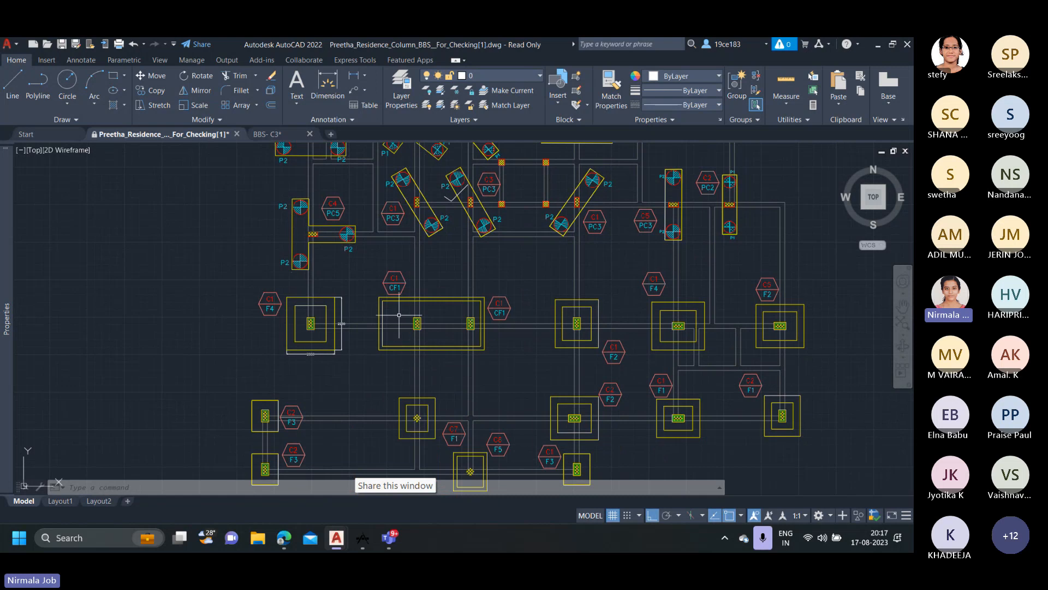
{"action": "scroll", "coordinate": [267, 315], "scroll_direction": "up", "scroll_amount": 2}
{"action": "scroll", "coordinate": [332, 301], "scroll_direction": "up", "scroll_amount": 2}
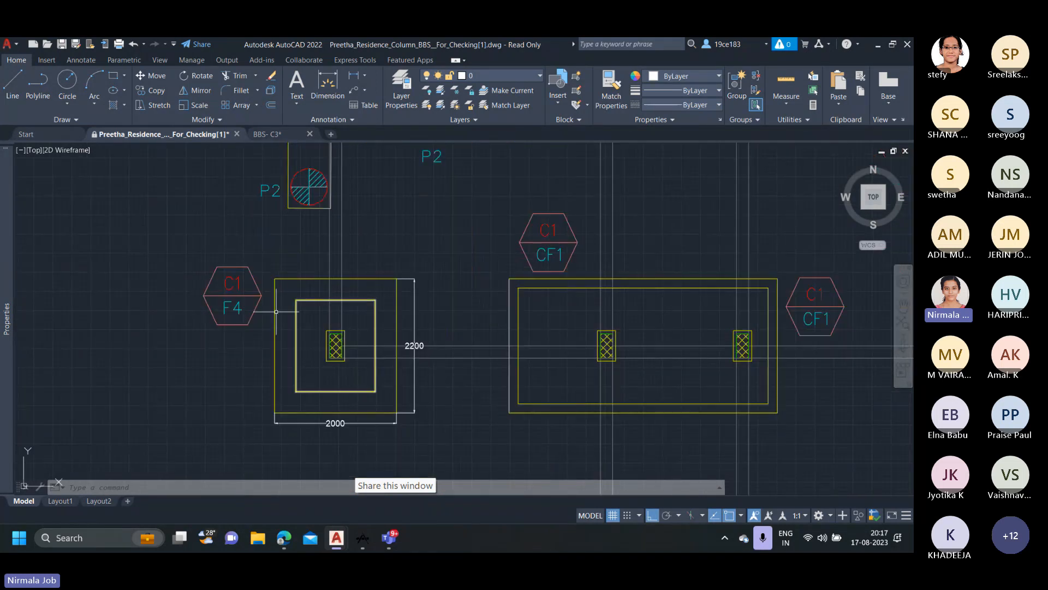
{"action": "scroll", "coordinate": [229, 311], "scroll_direction": "up", "scroll_amount": 2}
{"action": "scroll", "coordinate": [236, 314], "scroll_direction": "down", "scroll_amount": 2}
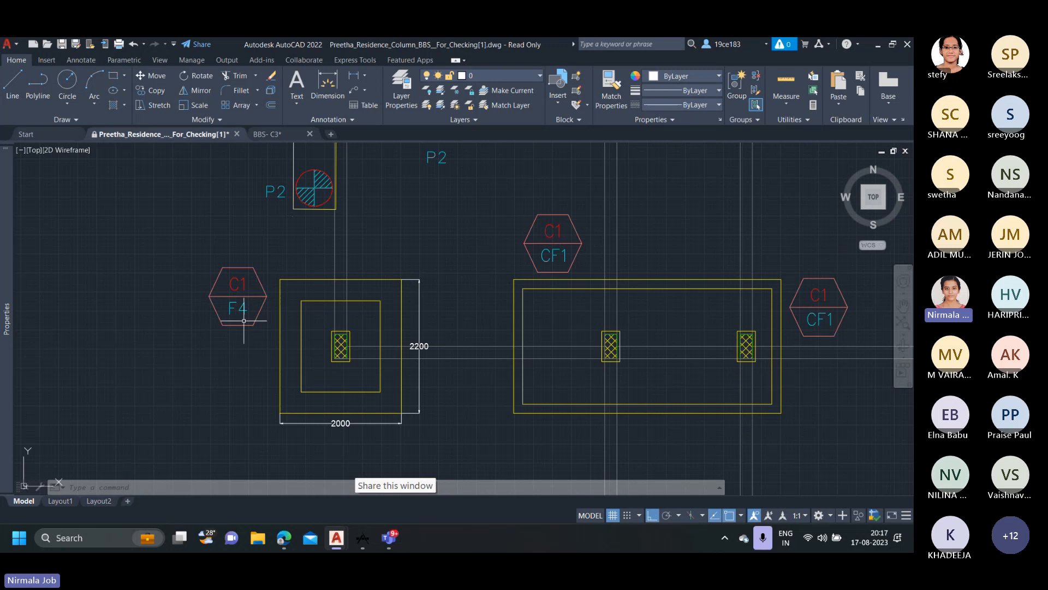
Inspect the combined footing CF1 and the two C1 columns it supports.
{"action": "scroll", "coordinate": [485, 346], "scroll_direction": "down", "scroll_amount": 2}
{"action": "middle_click_drag", "start_coordinate": [486, 346], "coordinate": [356, 338]}
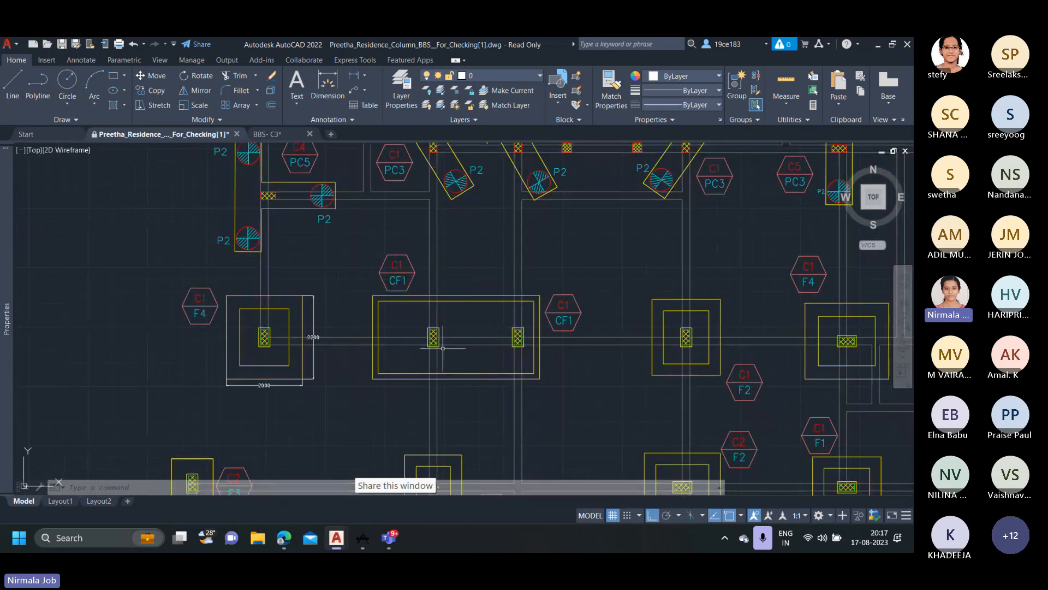
{"action": "scroll", "coordinate": [386, 286], "scroll_direction": "up", "scroll_amount": 2}
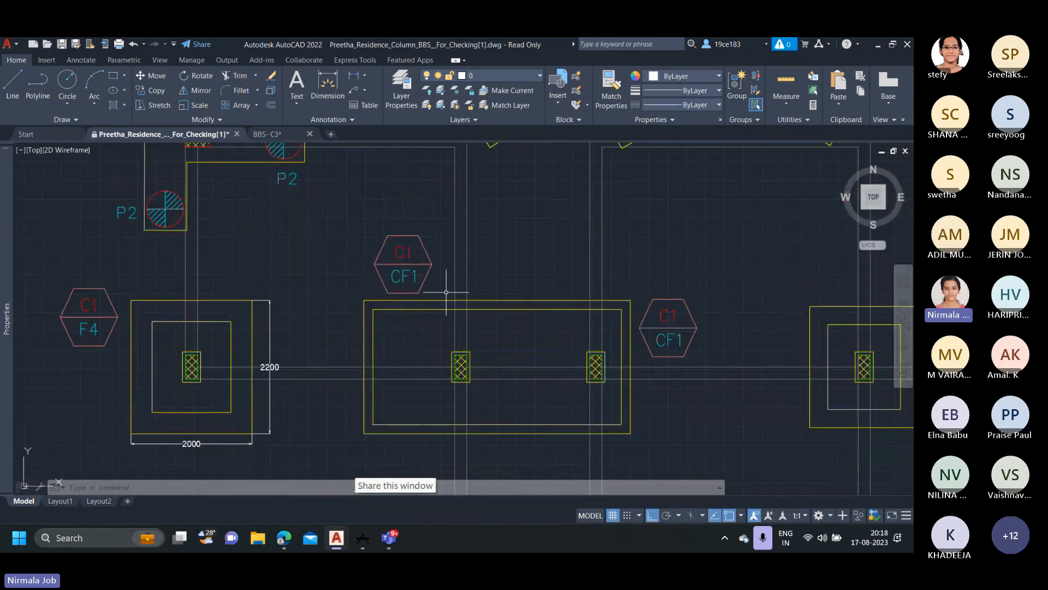
{"action": "scroll", "coordinate": [446, 292], "scroll_direction": "down", "scroll_amount": 2}
Review the column schedule beside the footing and pile layout, covering columns C1 to C8.
{"action": "scroll", "coordinate": [503, 337], "scroll_direction": "down", "scroll_amount": 4}
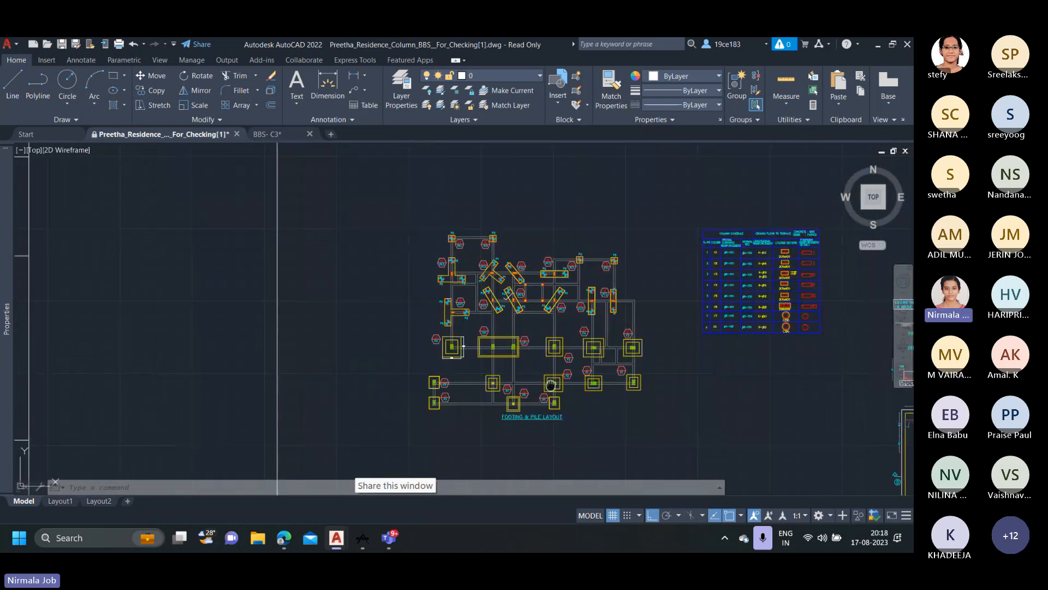
{"action": "middle_click_drag", "start_coordinate": [551, 384], "coordinate": [349, 372]}
{"action": "scroll", "coordinate": [529, 235], "scroll_direction": "up", "scroll_amount": 2}
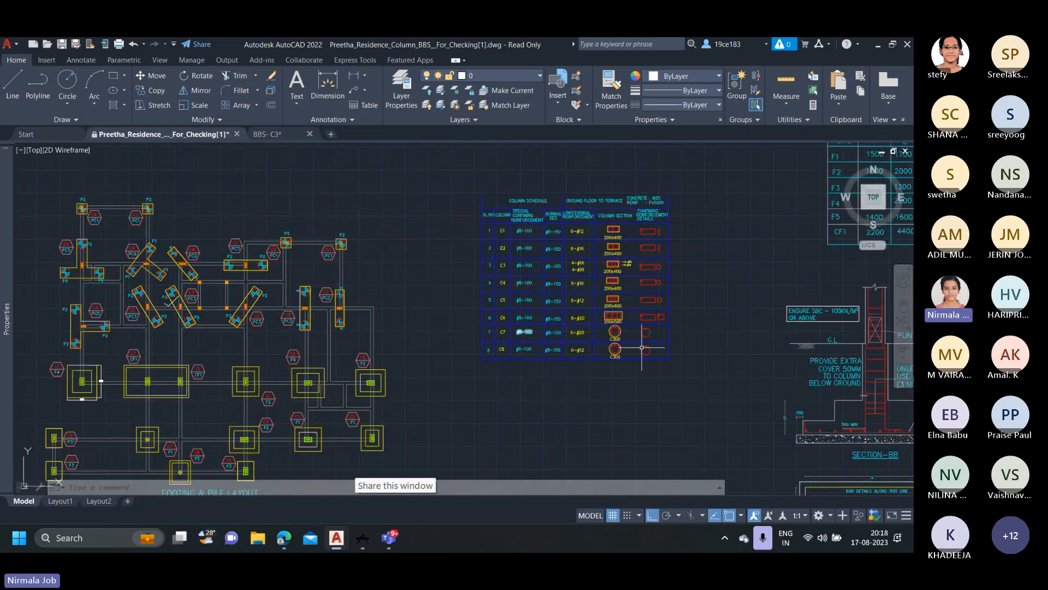
{"action": "scroll", "coordinate": [676, 263], "scroll_direction": "up", "scroll_amount": 4}
{"action": "scroll", "coordinate": [675, 271], "scroll_direction": "down", "scroll_amount": 2}
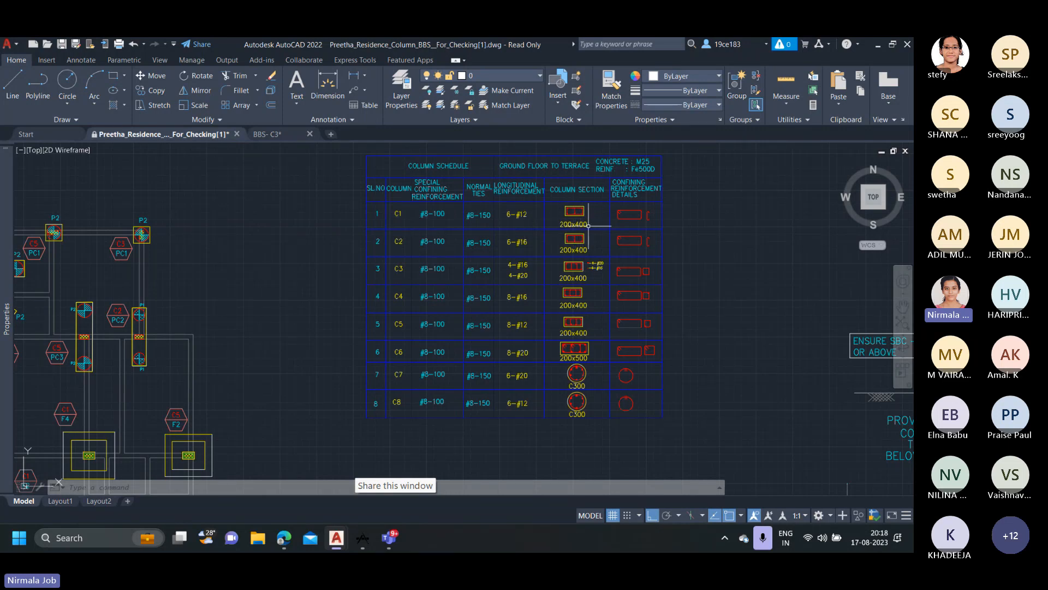
Examine column C1's section, confining reinforcement details and longitudinal reinforcement in the column schedule.
{"action": "scroll", "coordinate": [579, 218], "scroll_direction": "up", "scroll_amount": 2}
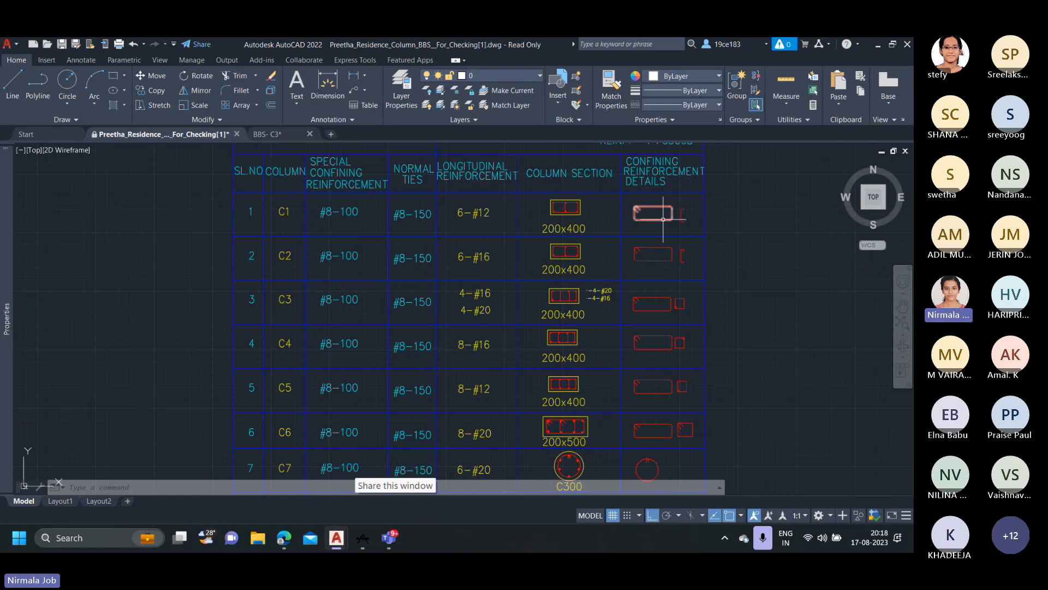
{"action": "middle_click_drag", "start_coordinate": [673, 217], "coordinate": [675, 239]}
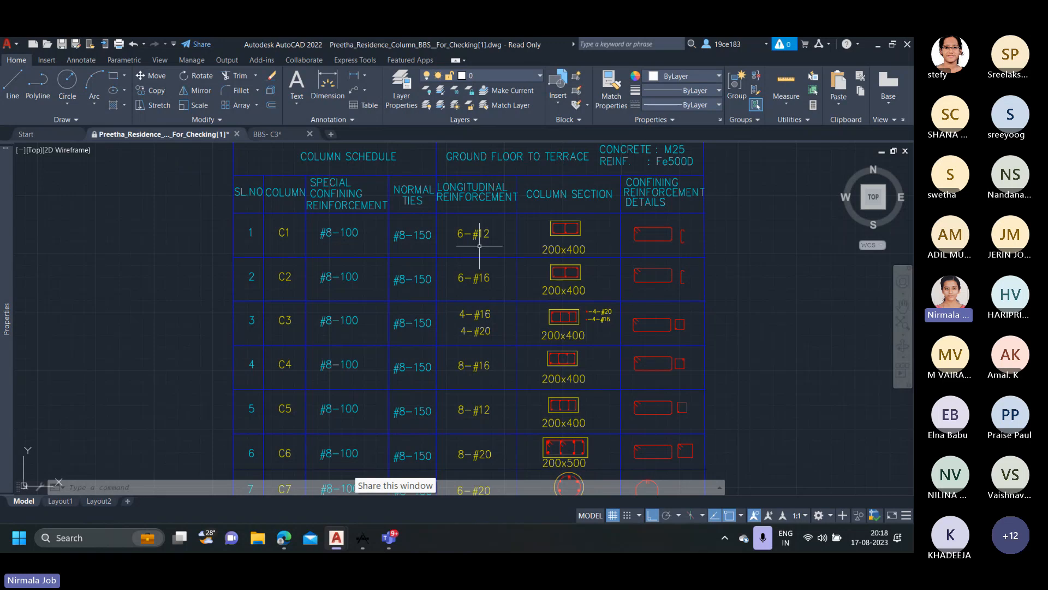
{"action": "middle_click_drag", "start_coordinate": [479, 235], "coordinate": [499, 256]}
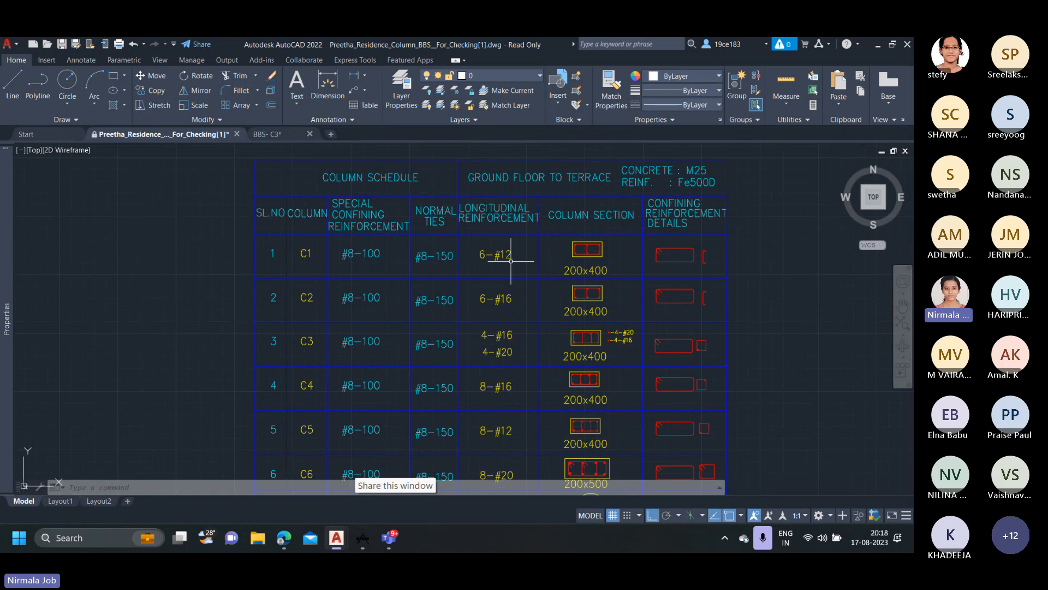
{"action": "middle_click_drag", "start_coordinate": [453, 262], "coordinate": [537, 269]}
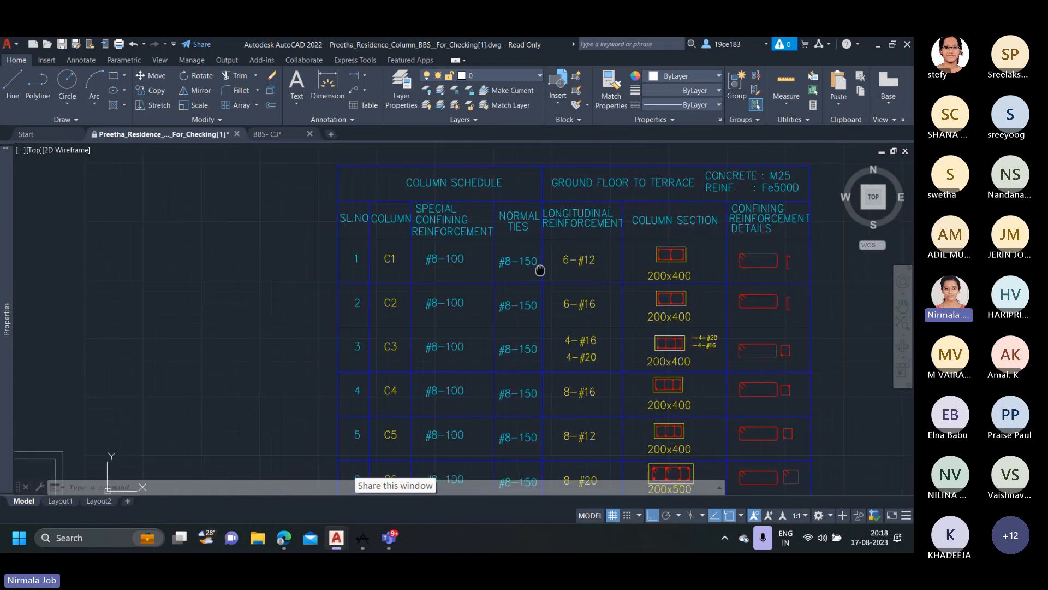
Examine the special confining reinforcement specified for column C1 in the column schedule.
{"action": "scroll", "coordinate": [453, 269], "scroll_direction": "up", "scroll_amount": 2}
{"action": "scroll", "coordinate": [440, 266], "scroll_direction": "up", "scroll_amount": 2}
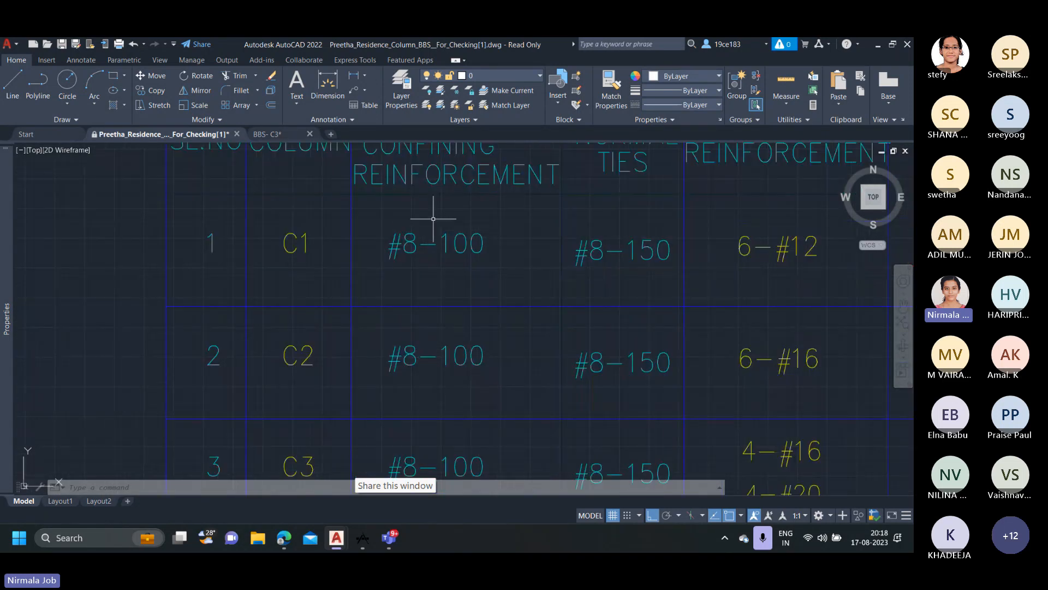
{"action": "scroll", "coordinate": [432, 203], "scroll_direction": "down", "scroll_amount": 2}
{"action": "middle_click_drag", "start_coordinate": [428, 160], "coordinate": [427, 186]}
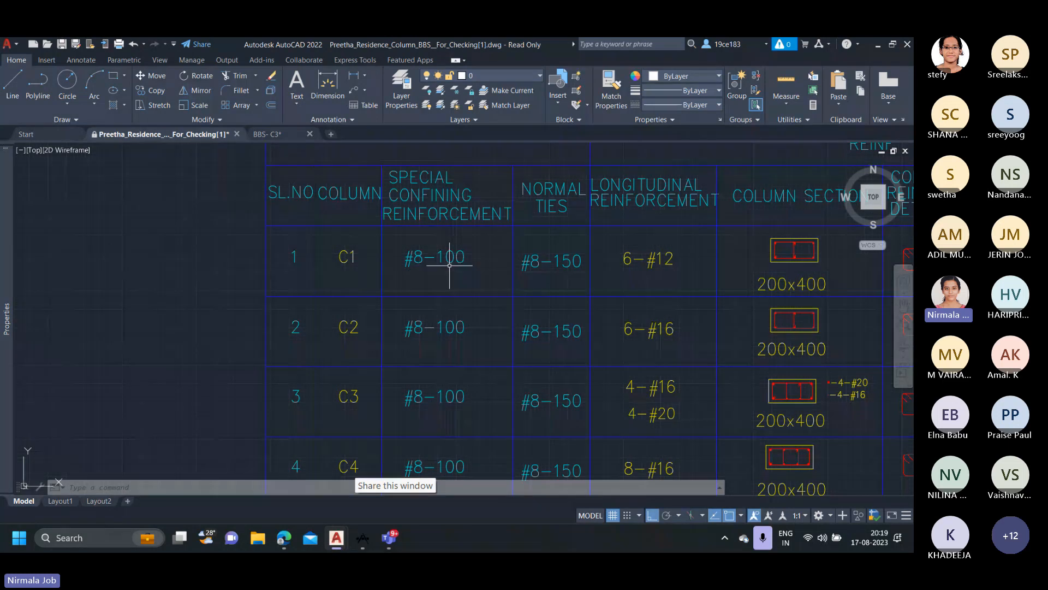
{"action": "scroll", "coordinate": [452, 265], "scroll_direction": "down", "scroll_amount": 3}
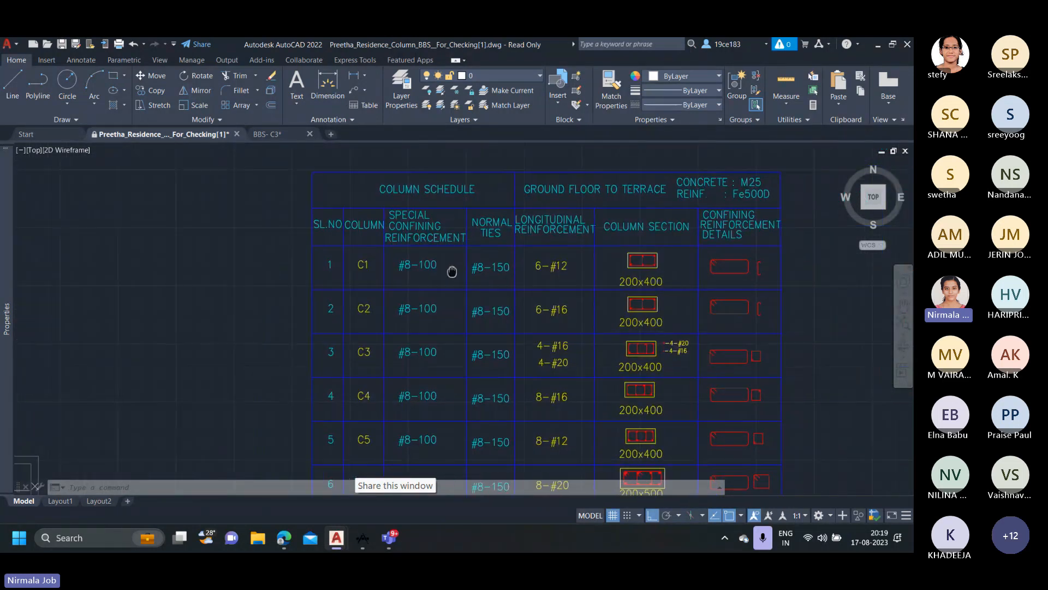
Examine column C1's normal ties and look over the remaining column rows of the schedule.
{"action": "scroll", "coordinate": [485, 266], "scroll_direction": "up", "scroll_amount": 2}
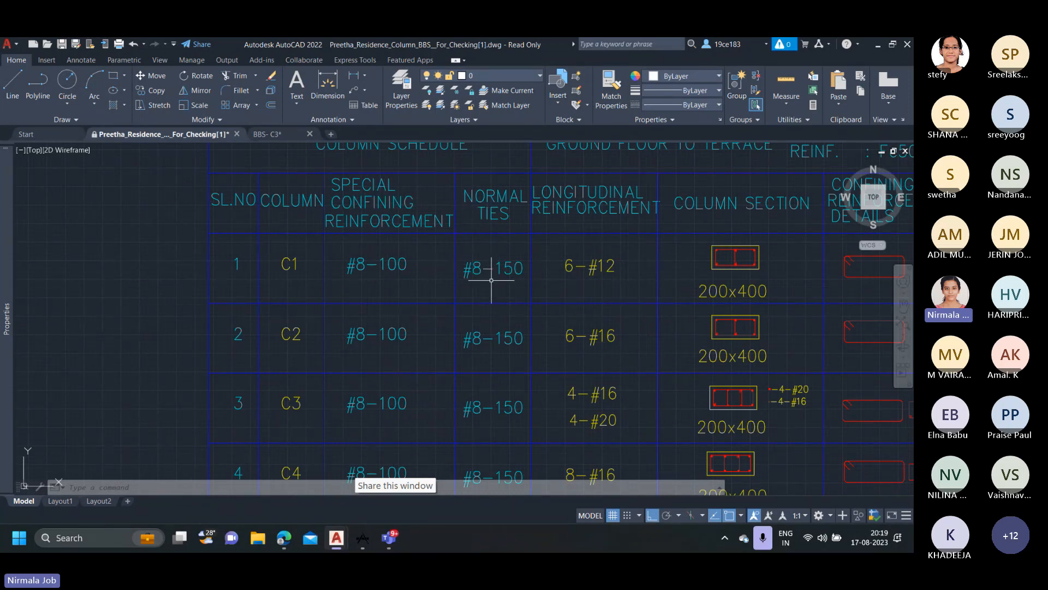
{"action": "scroll", "coordinate": [494, 275], "scroll_direction": "down", "scroll_amount": 2}
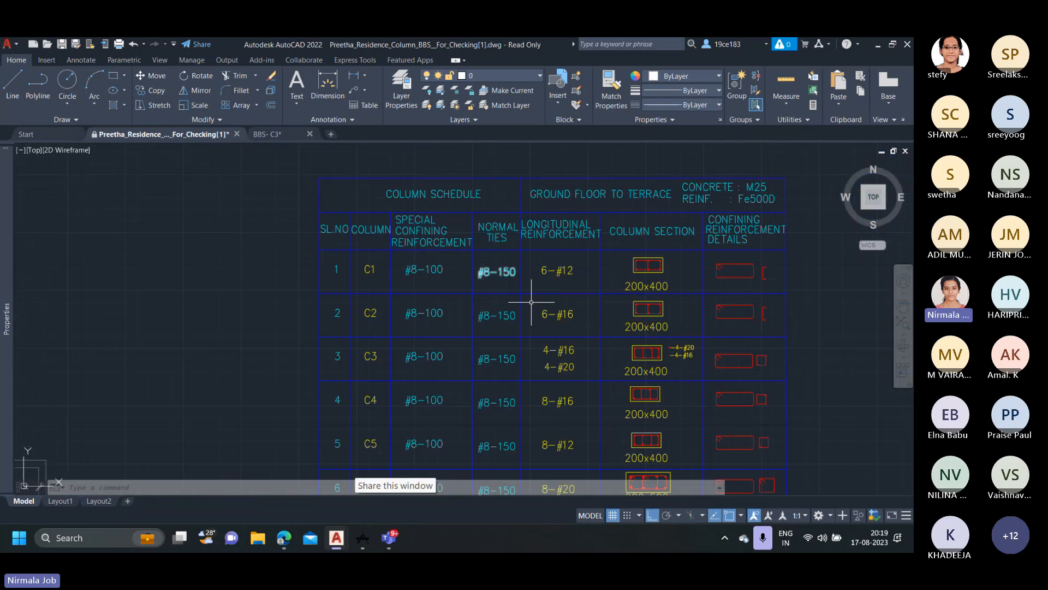
{"action": "middle_click_drag", "start_coordinate": [670, 414], "coordinate": [603, 322]}
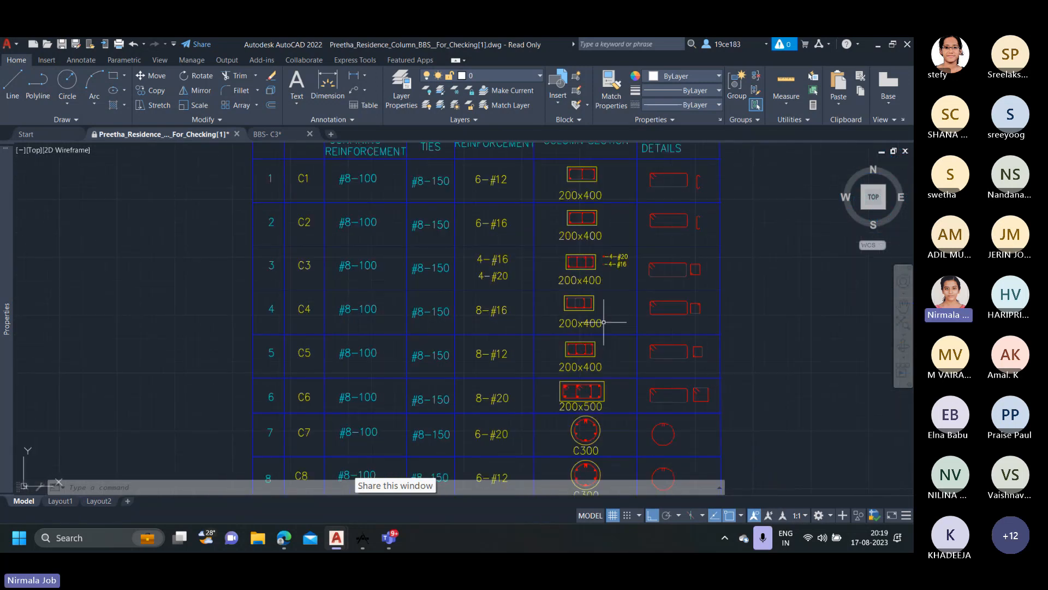
{"action": "scroll", "coordinate": [604, 322], "scroll_direction": "down", "scroll_amount": 2}
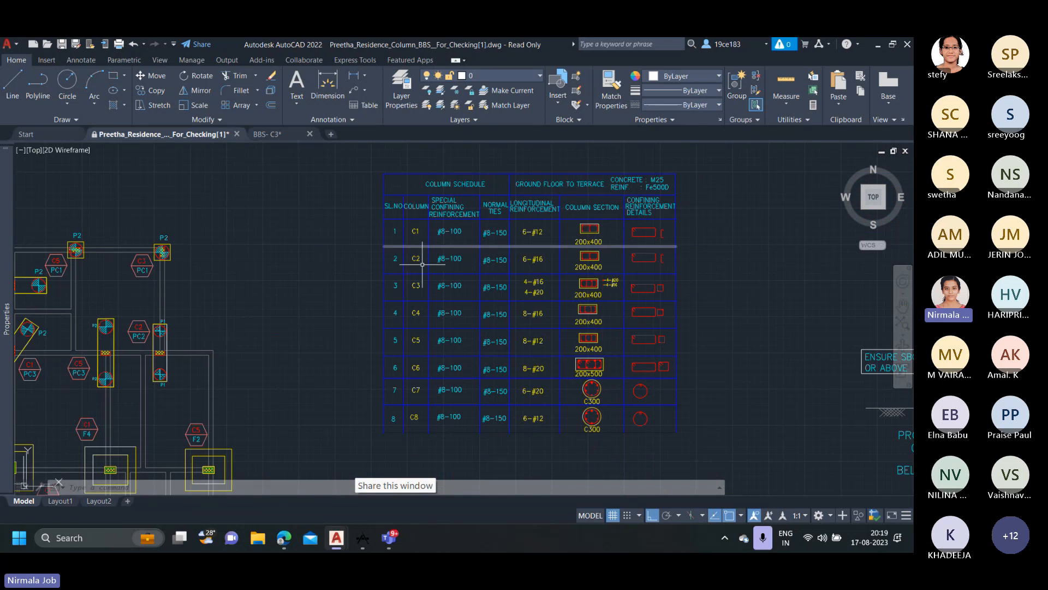
Look over the footing schedule and its place within the structural drawing sheet.
{"action": "scroll", "coordinate": [437, 398], "scroll_direction": "down", "scroll_amount": 4}
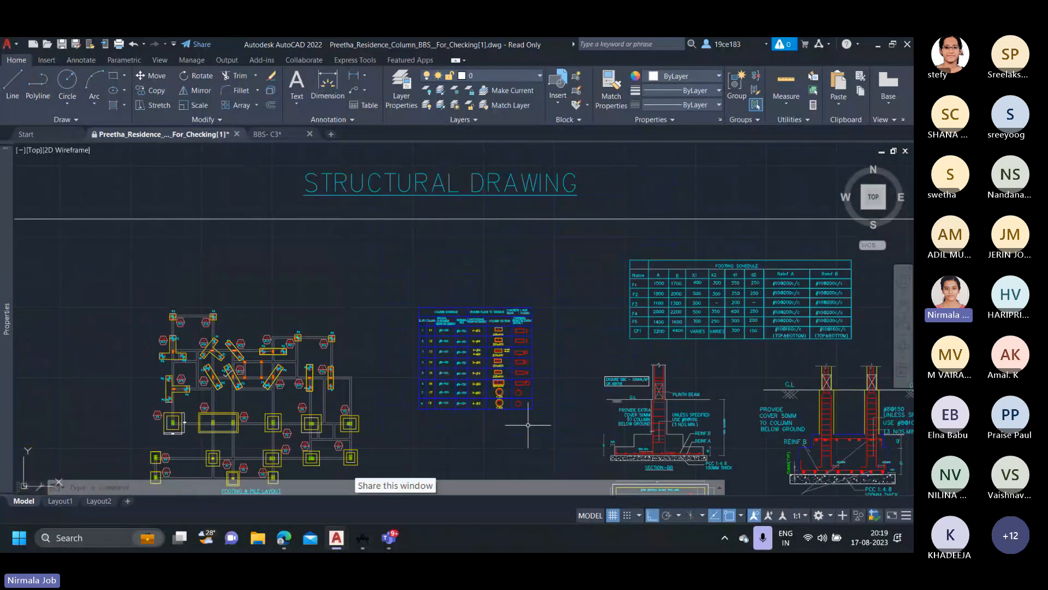
{"action": "mouse_move", "coordinate": [528, 425]}
{"action": "middle_mouse_down"}
{"action": "mouse_move", "coordinate": [316, 309]}
{"action": "mouse_move", "coordinate": [269, 346]}
{"action": "middle_mouse_up"}
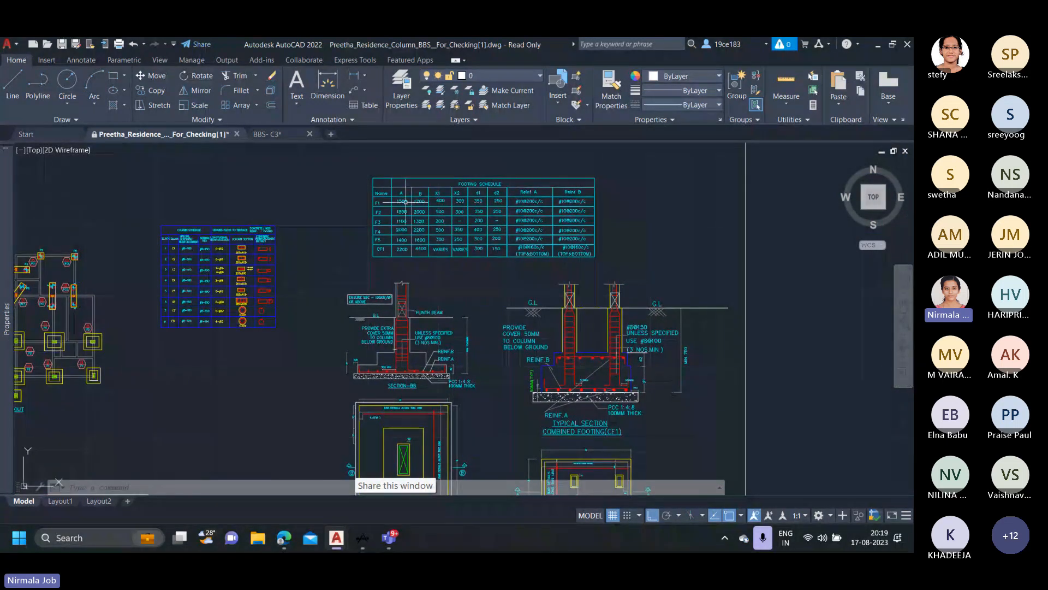
{"action": "scroll", "coordinate": [407, 192], "scroll_direction": "up", "scroll_amount": 2}
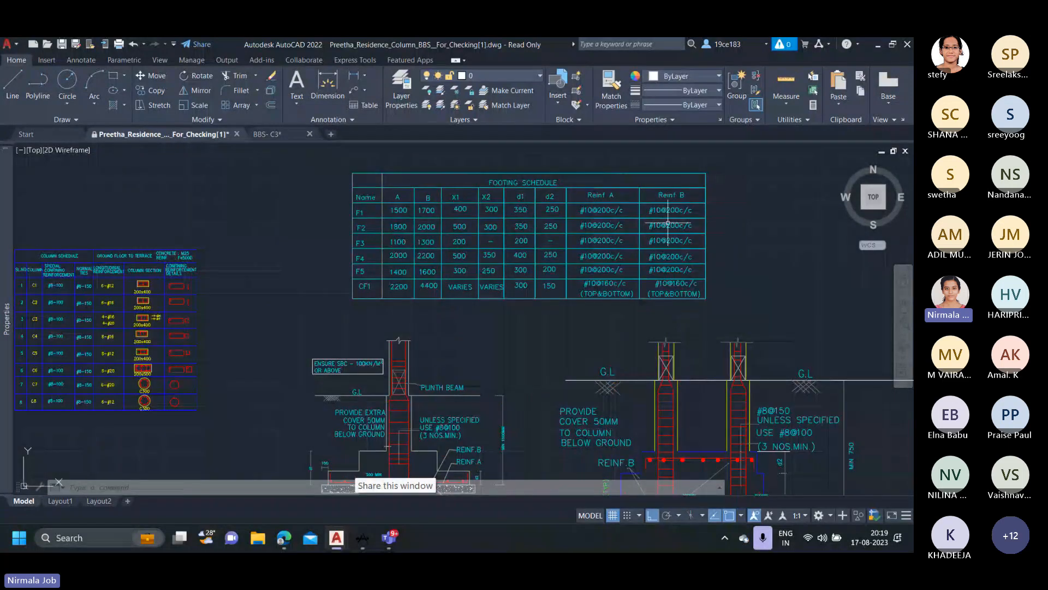
{"action": "scroll", "coordinate": [568, 193], "scroll_direction": "down", "scroll_amount": 6}
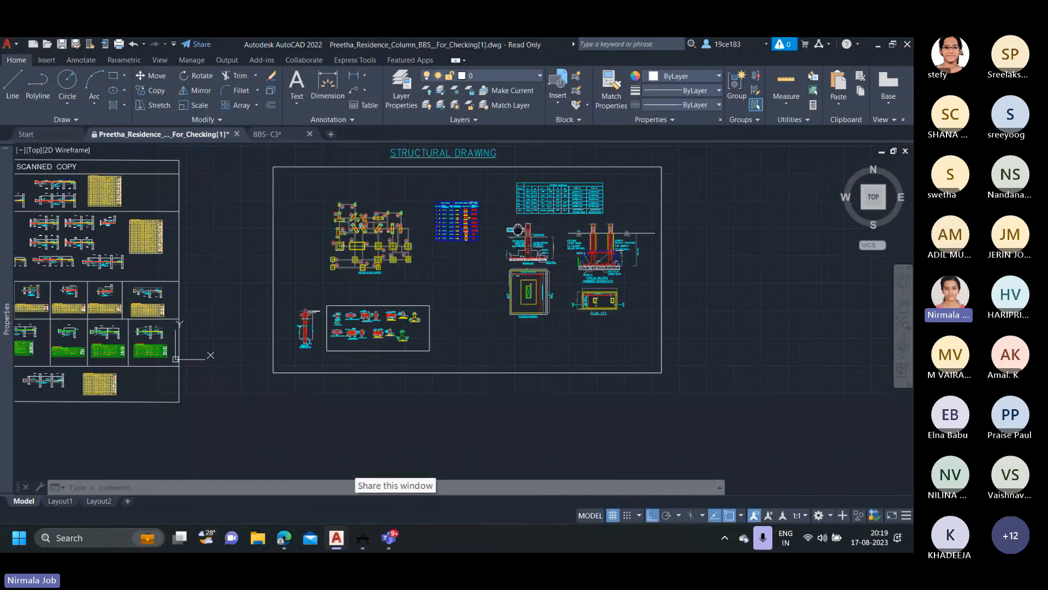
Compare the footing tags in the footing and pile layout with the F1 to CF1 entries in the footing schedule.
{"action": "scroll", "coordinate": [352, 234], "scroll_direction": "up", "scroll_amount": 8}
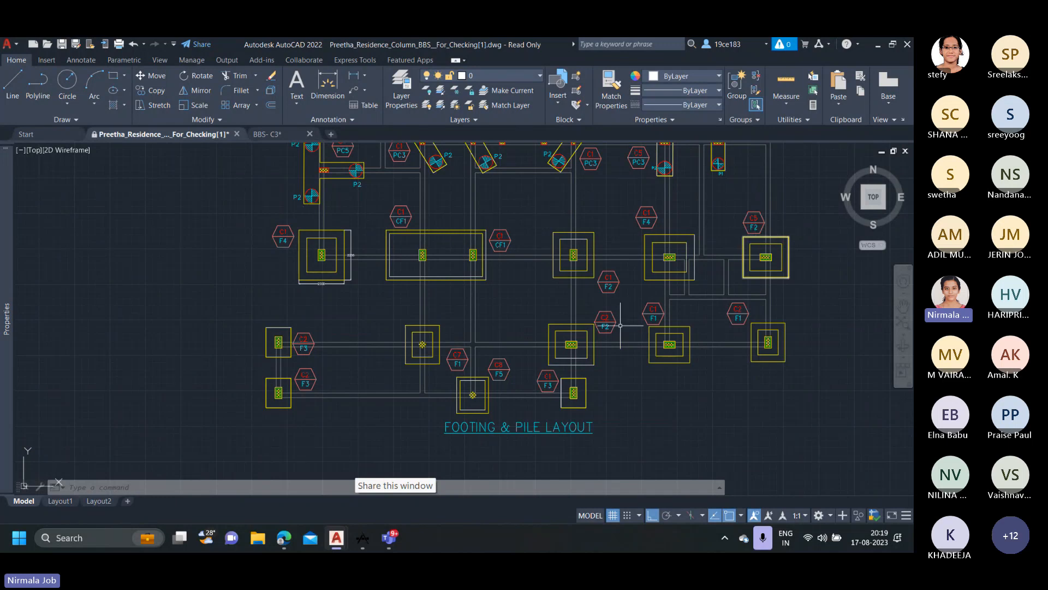
{"action": "scroll", "coordinate": [621, 371], "scroll_direction": "down", "scroll_amount": 5}
{"action": "middle_click_drag", "start_coordinate": [621, 370], "coordinate": [159, 376]}
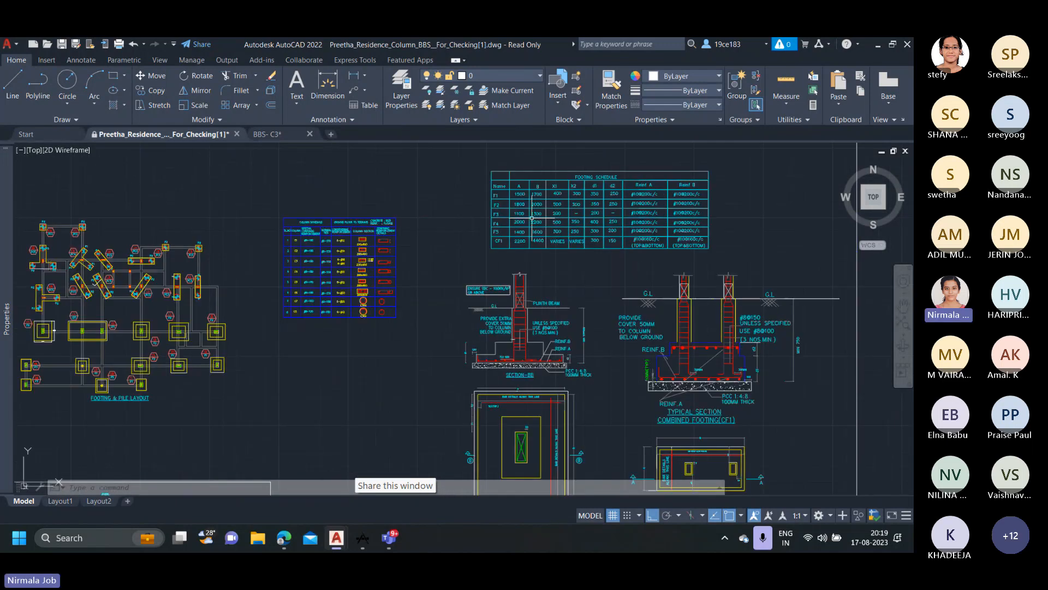
{"action": "scroll", "coordinate": [435, 236], "scroll_direction": "up", "scroll_amount": 4}
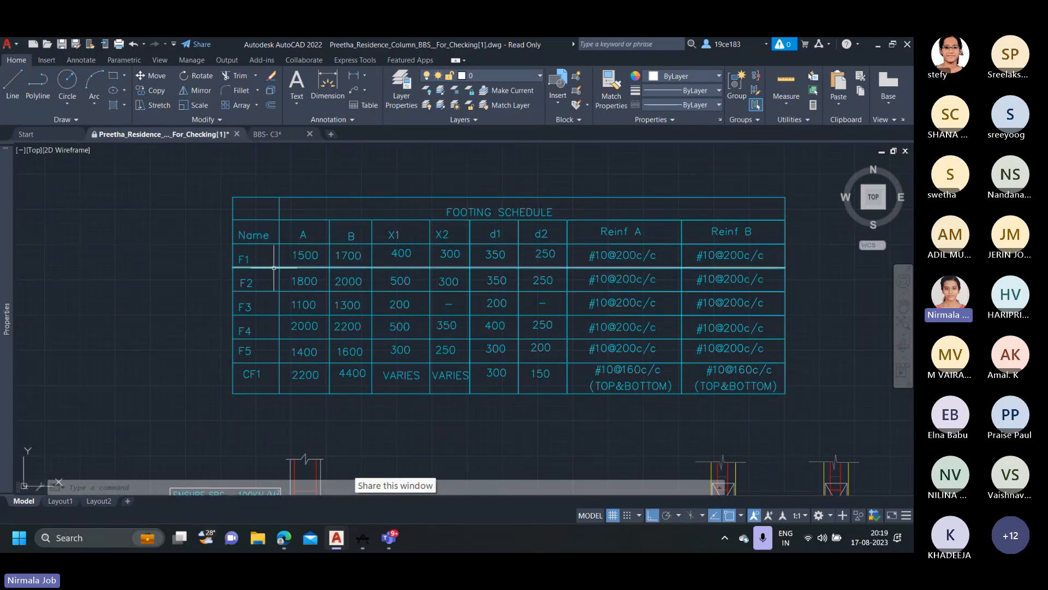
{"action": "scroll", "coordinate": [274, 268], "scroll_direction": "down", "scroll_amount": 5}
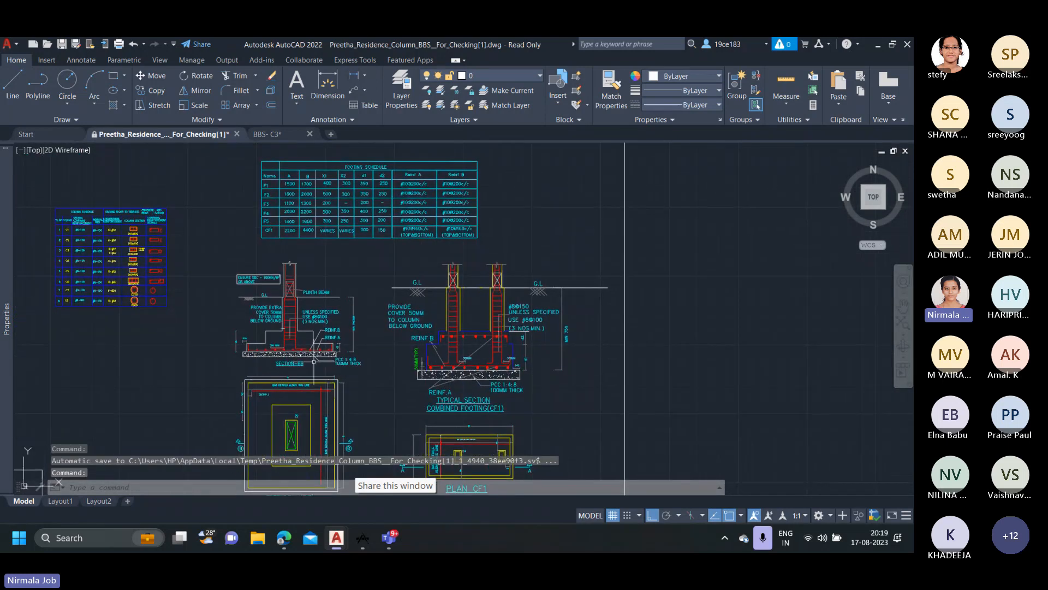
Examine Section-BB, the combined footing section and the typical footing plan, including the bar details along the plan's lines.
{"action": "middle_click_drag", "start_coordinate": [314, 361], "coordinate": [321, 286]}
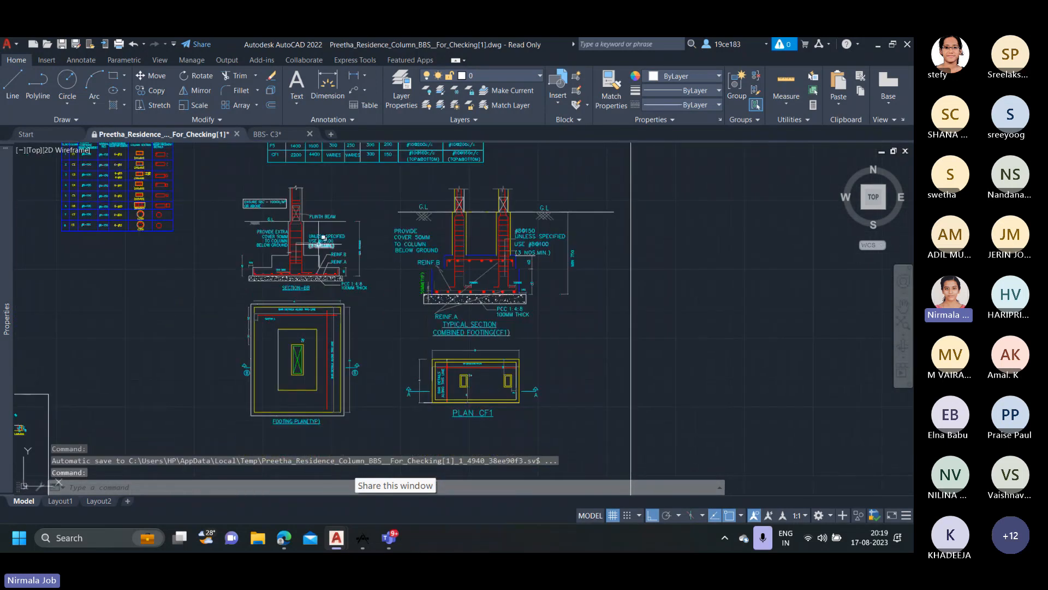
{"action": "middle_click_drag", "start_coordinate": [324, 238], "coordinate": [343, 318]}
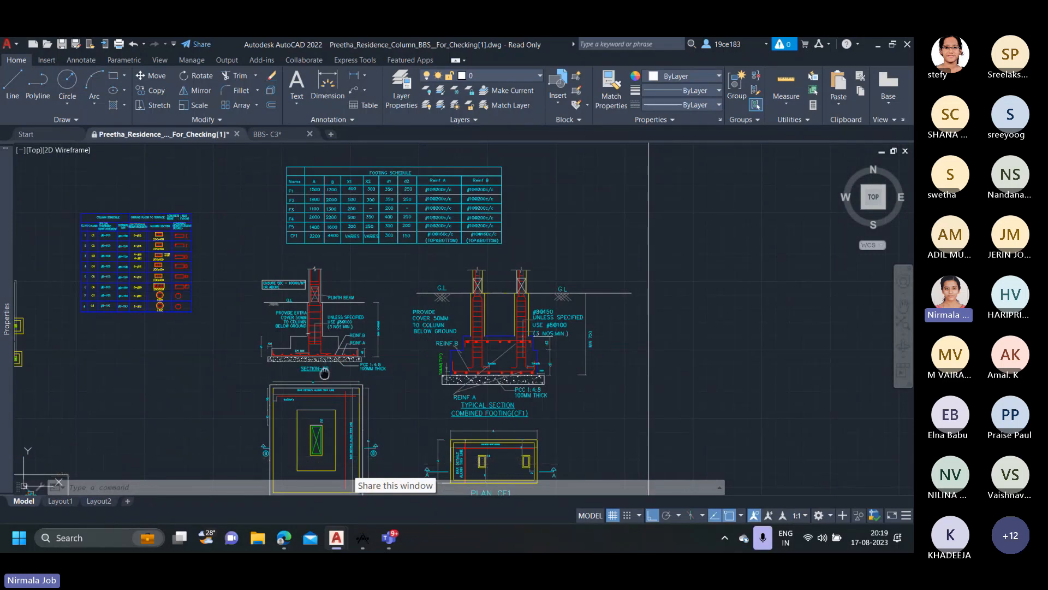
{"action": "middle_click_drag", "start_coordinate": [325, 371], "coordinate": [324, 344]}
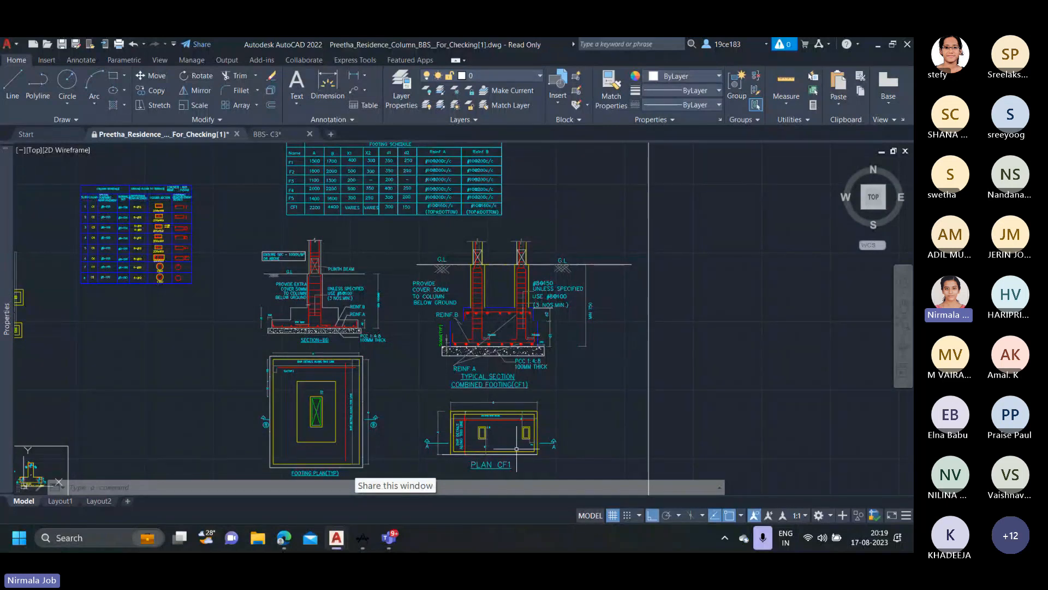
{"action": "middle_click_drag", "start_coordinate": [288, 369], "coordinate": [364, 324]}
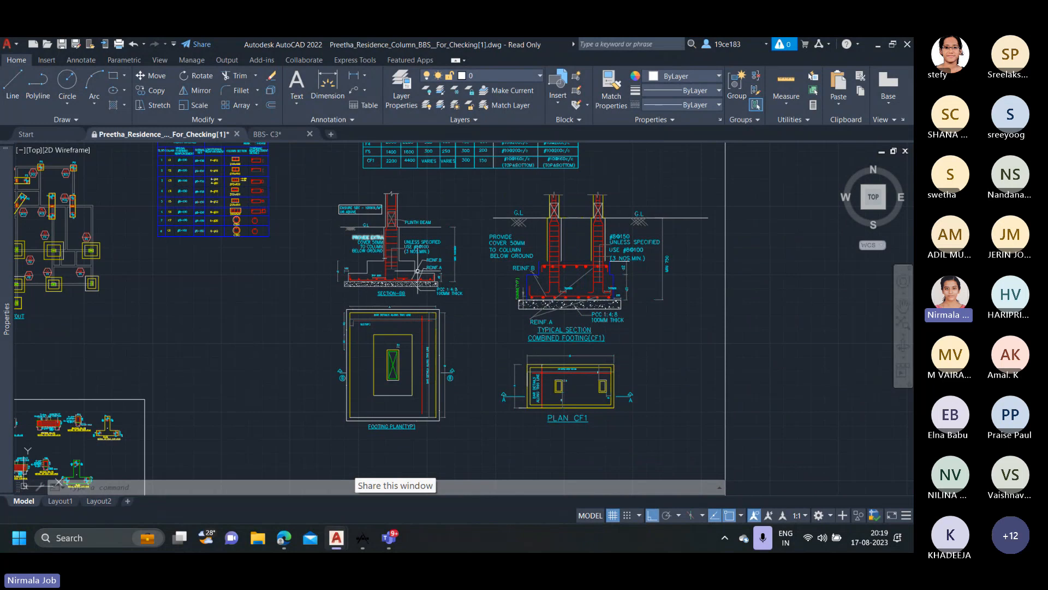
{"action": "scroll", "coordinate": [383, 351], "scroll_direction": "up", "scroll_amount": 2}
{"action": "middle_click_drag", "start_coordinate": [383, 352], "coordinate": [419, 292]}
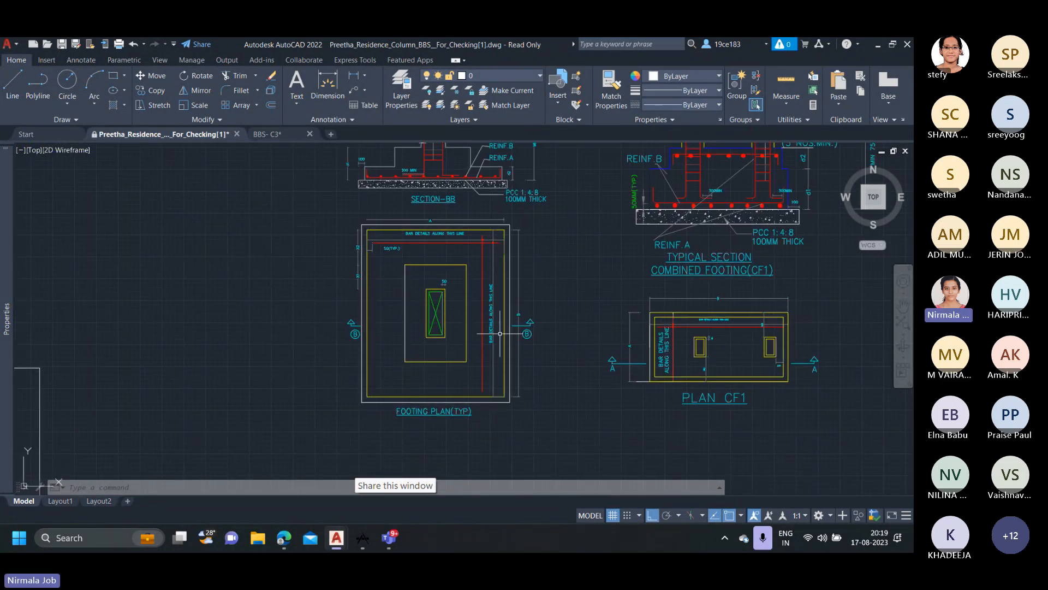
Relate the A, B, X1, X2, d1 and d2 dimensions on the footing plan and Section-BB to the footing schedule columns.
{"action": "scroll", "coordinate": [438, 235], "scroll_direction": "up", "scroll_amount": 2}
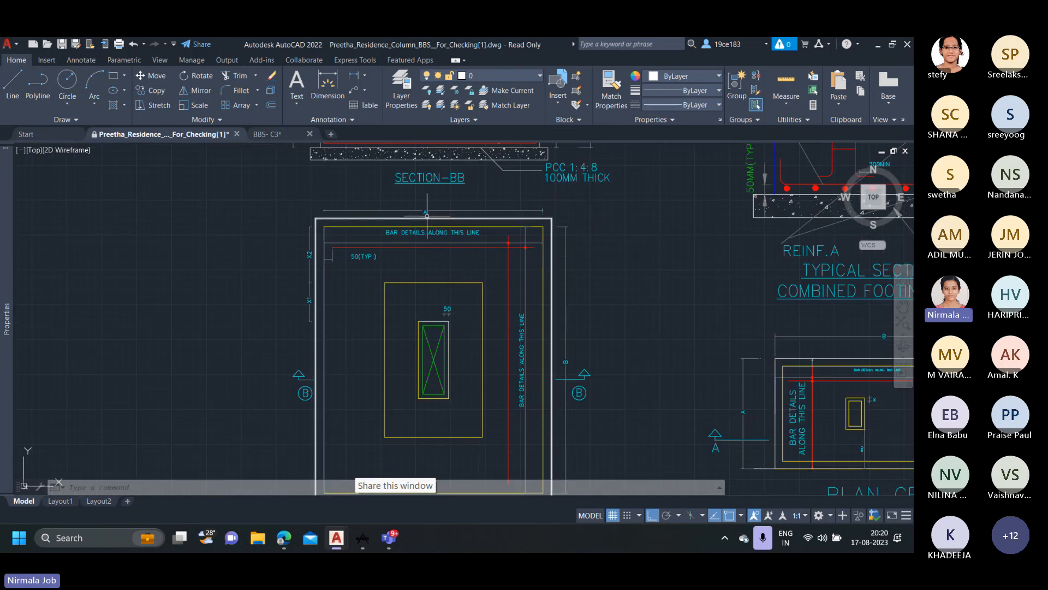
{"action": "scroll", "coordinate": [481, 311], "scroll_direction": "down", "scroll_amount": 2}
{"action": "scroll", "coordinate": [387, 285], "scroll_direction": "up", "scroll_amount": 2}
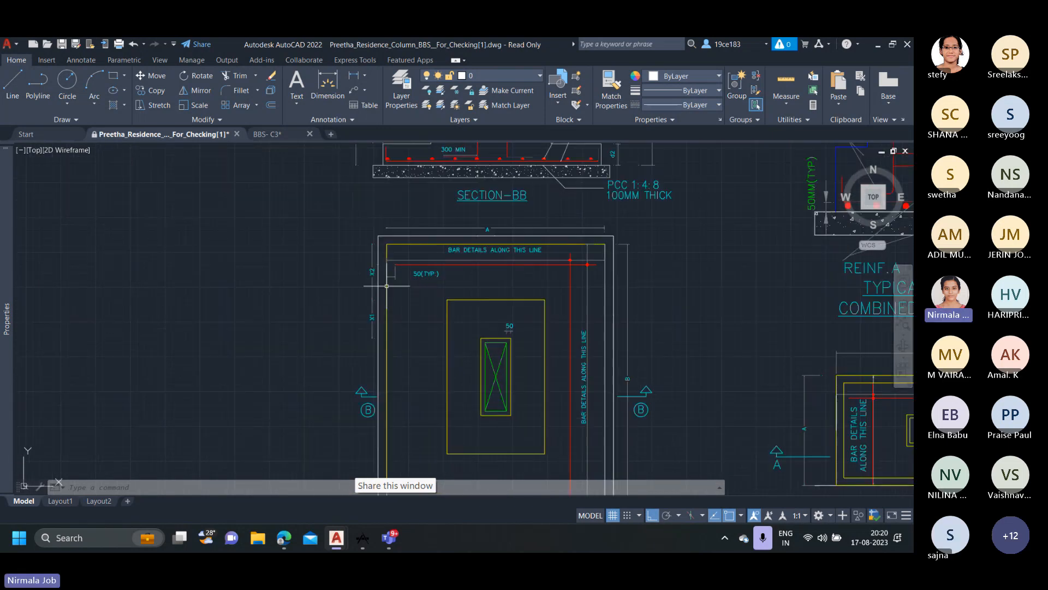
{"action": "middle_click_drag", "start_coordinate": [365, 262], "coordinate": [351, 399]}
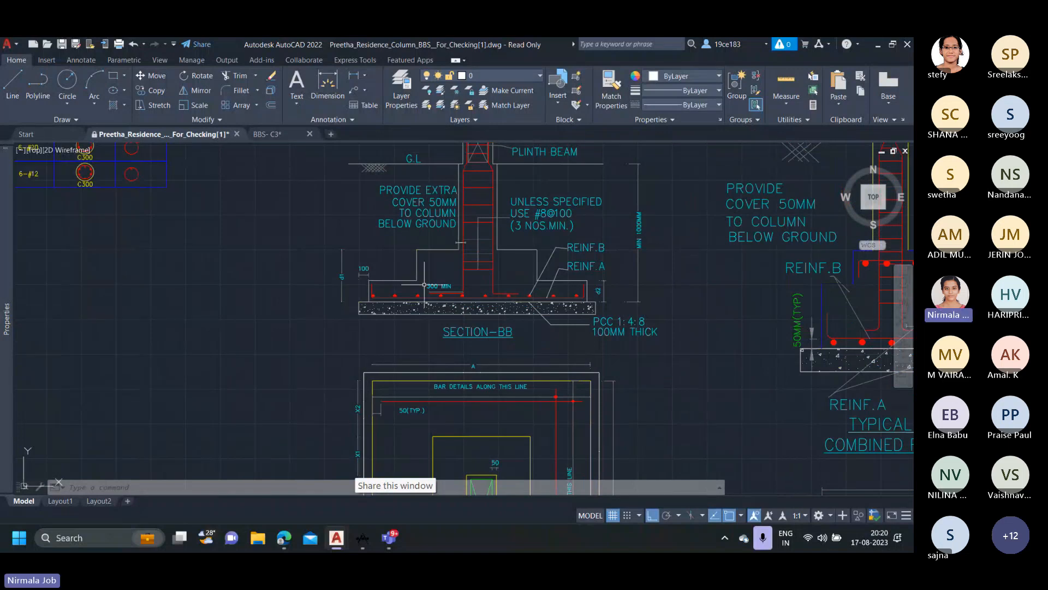
{"action": "scroll", "coordinate": [595, 272], "scroll_direction": "down", "scroll_amount": 4}
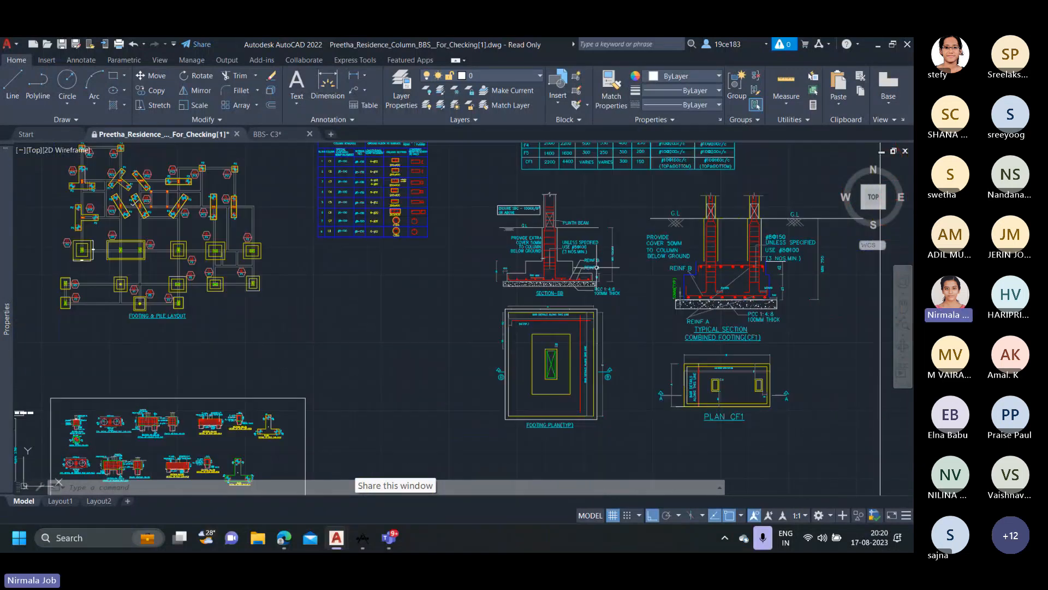
{"action": "mouse_move", "coordinate": [595, 273]}
{"action": "middle_mouse_down"}
{"action": "mouse_move", "coordinate": [596, 262]}
{"action": "mouse_move", "coordinate": [531, 389]}
{"action": "middle_mouse_up"}
{"action": "scroll", "coordinate": [563, 272], "scroll_direction": "up", "scroll_amount": 2}
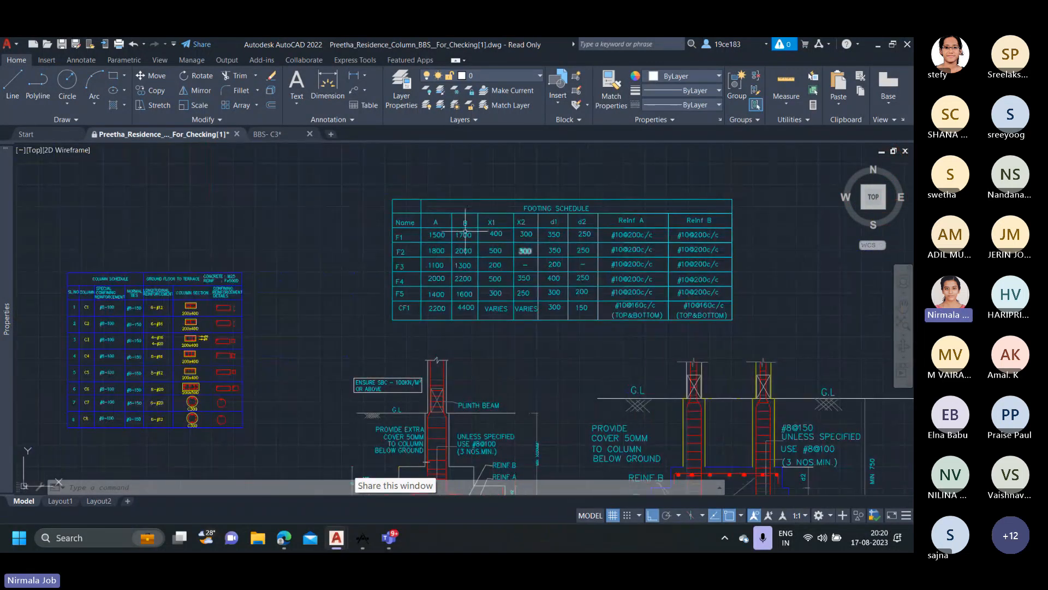
{"action": "scroll", "coordinate": [395, 235], "scroll_direction": "up", "scroll_amount": 2}
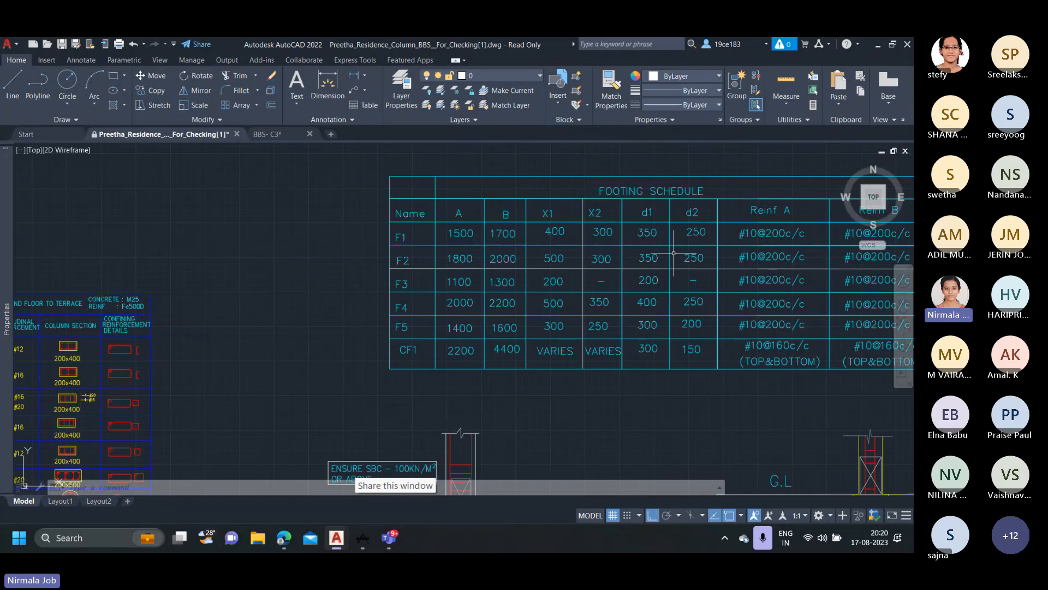
{"action": "scroll", "coordinate": [673, 254], "scroll_direction": "down", "scroll_amount": 3}
{"action": "scroll", "coordinate": [438, 305], "scroll_direction": "up", "scroll_amount": 2}
Examine the bar lines in the typical footing plan and the matching bottom reinforcement in Section-BB.
{"action": "middle_click_drag", "start_coordinate": [445, 323], "coordinate": [437, 264]}
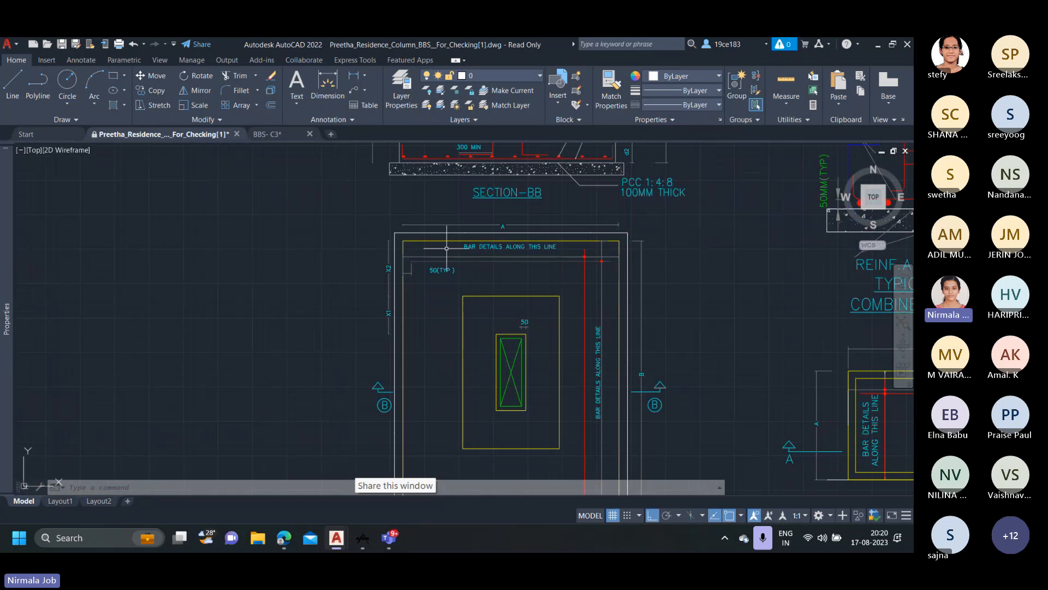
{"action": "scroll", "coordinate": [607, 271], "scroll_direction": "down", "scroll_amount": 2}
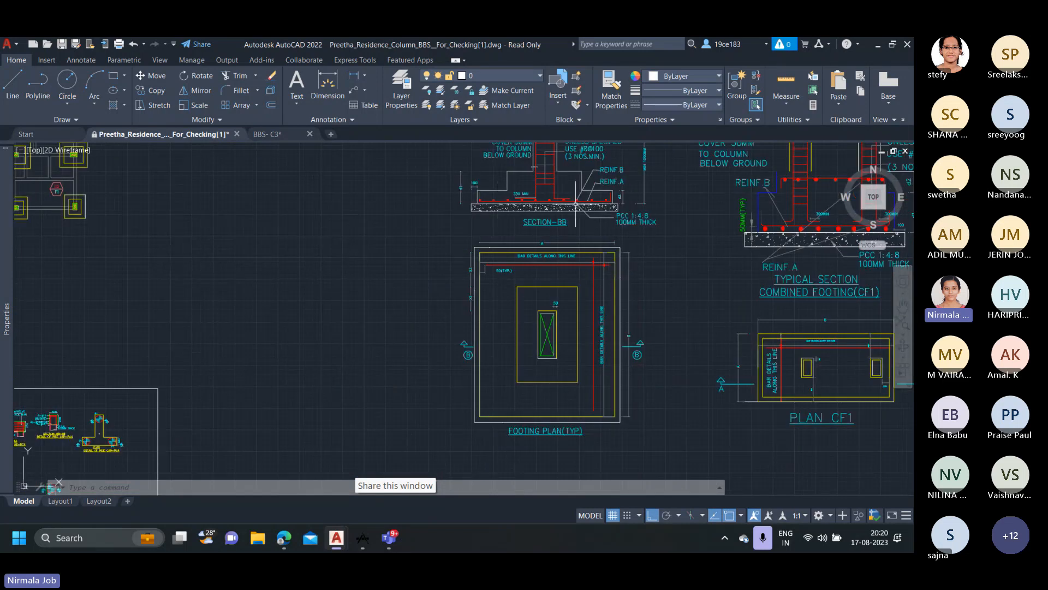
{"action": "middle_click_drag", "start_coordinate": [591, 215], "coordinate": [592, 224]}
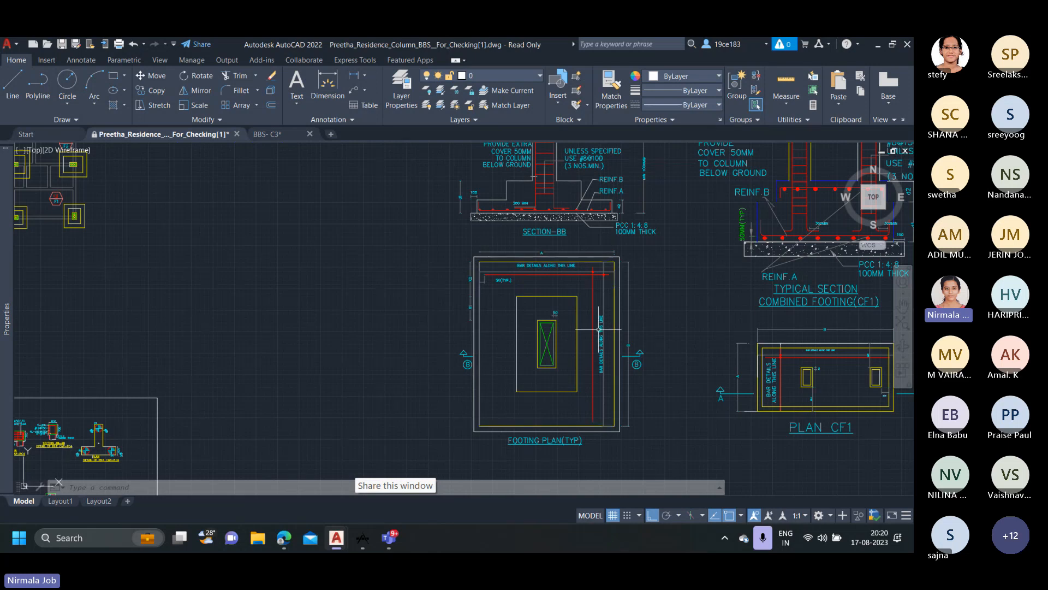
{"action": "scroll", "coordinate": [633, 358], "scroll_direction": "up", "scroll_amount": 2}
{"action": "mouse_move", "coordinate": [634, 358]}
{"action": "middle_mouse_down"}
{"action": "mouse_move", "coordinate": [690, 412]}
{"action": "mouse_move", "coordinate": [675, 388]}
{"action": "middle_mouse_up"}
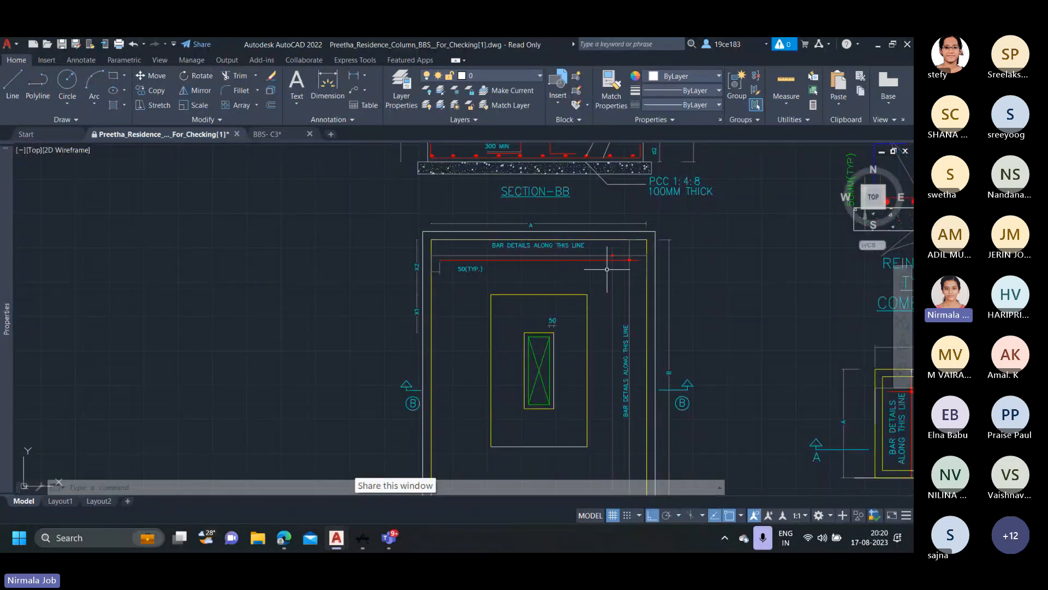
{"action": "scroll", "coordinate": [621, 288], "scroll_direction": "down", "scroll_amount": 2}
{"action": "scroll", "coordinate": [556, 222], "scroll_direction": "up", "scroll_amount": 3}
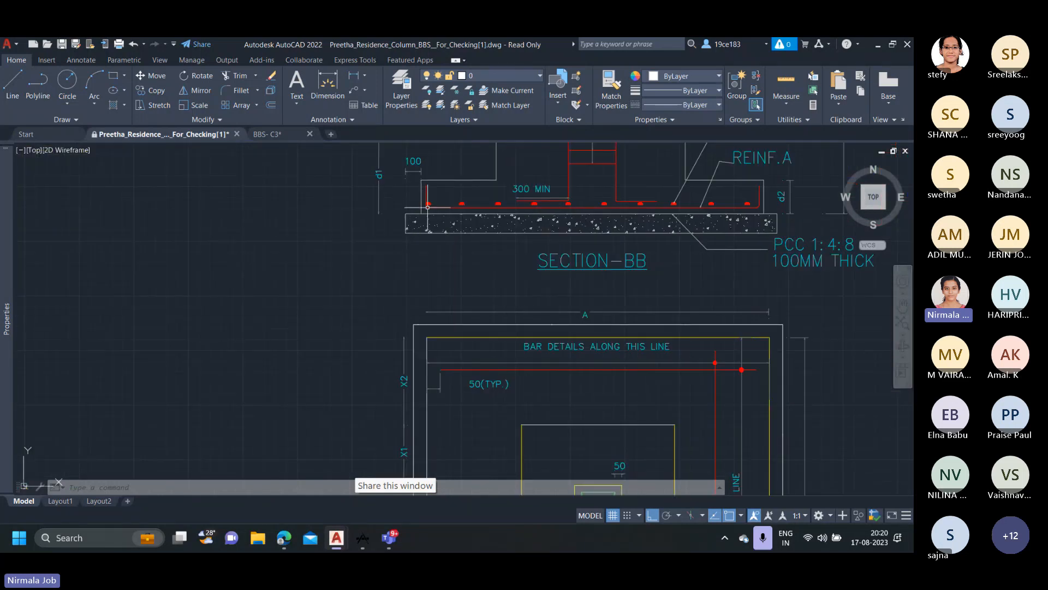
{"action": "middle_click_drag", "start_coordinate": [734, 239], "coordinate": [721, 272]}
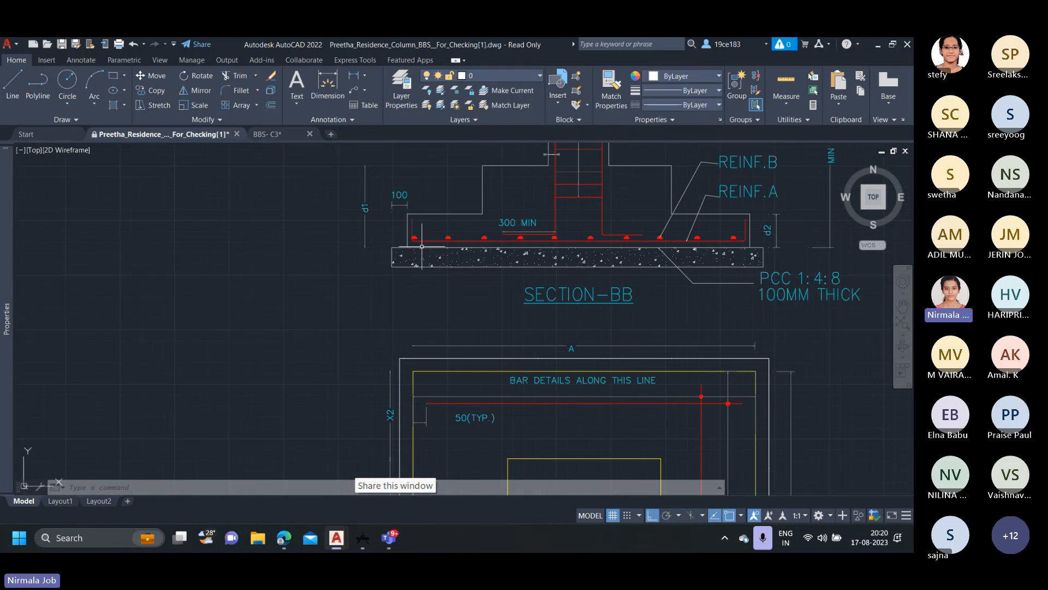
{"action": "middle_click_drag", "start_coordinate": [413, 217], "coordinate": [411, 240]}
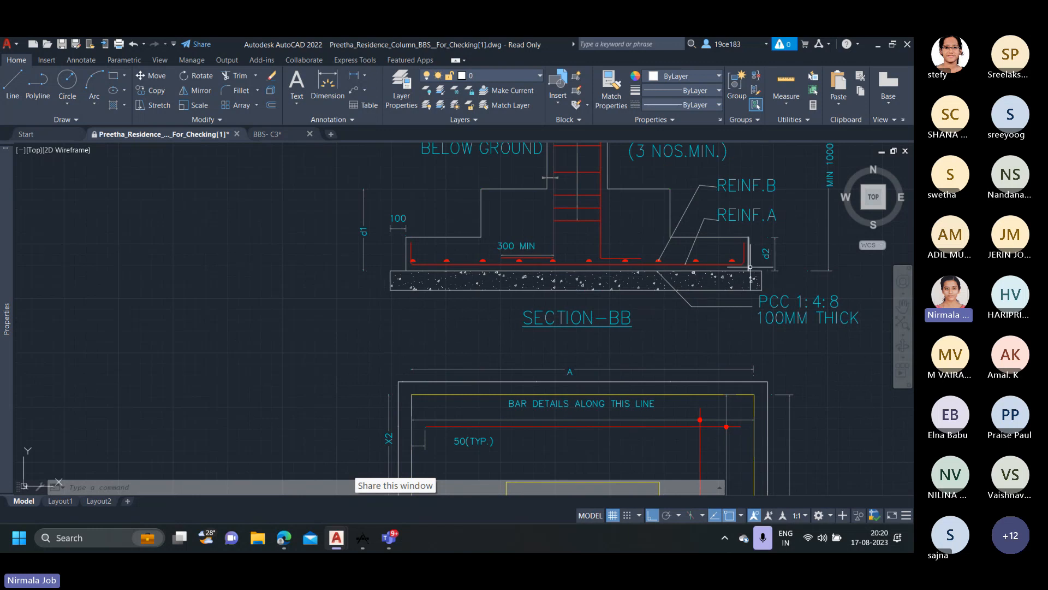
{"action": "scroll", "coordinate": [740, 362], "scroll_direction": "down", "scroll_amount": 2}
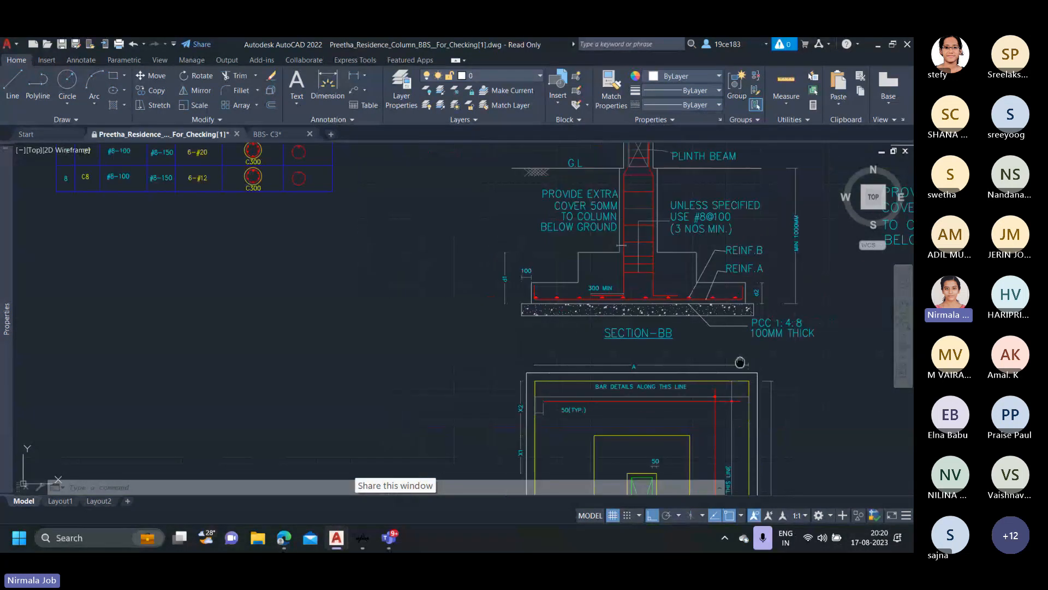
Highlight the outer outline and the yellow outline just inside it on the typical footing plan, clearing each selection.
{"action": "middle_click_drag", "start_coordinate": [740, 362], "coordinate": [676, 228]}
{"action": "left_click", "coordinate": [694, 249]}
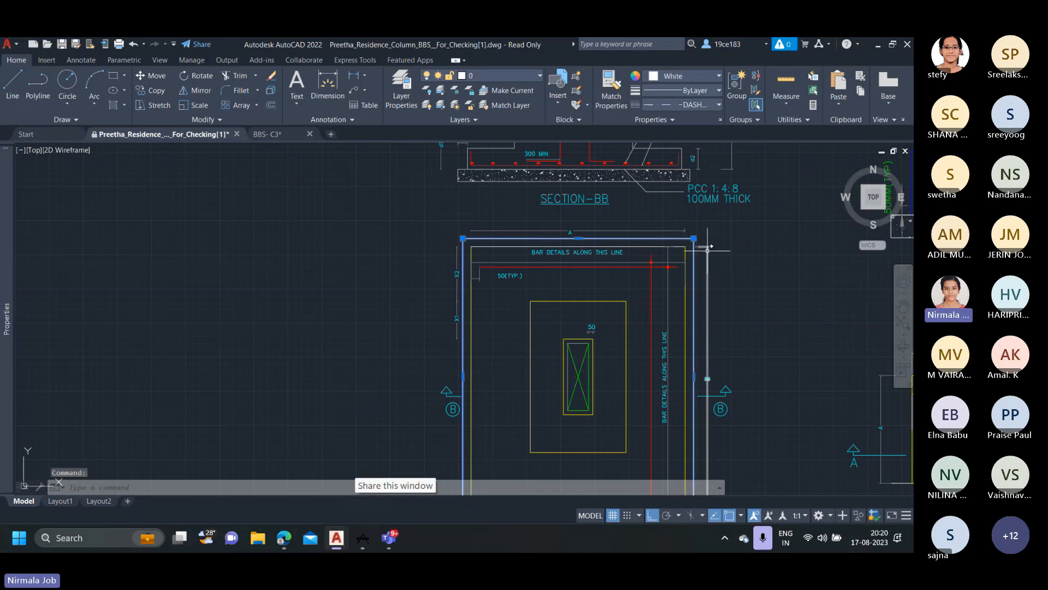
{"action": "key", "text": "Escape"}
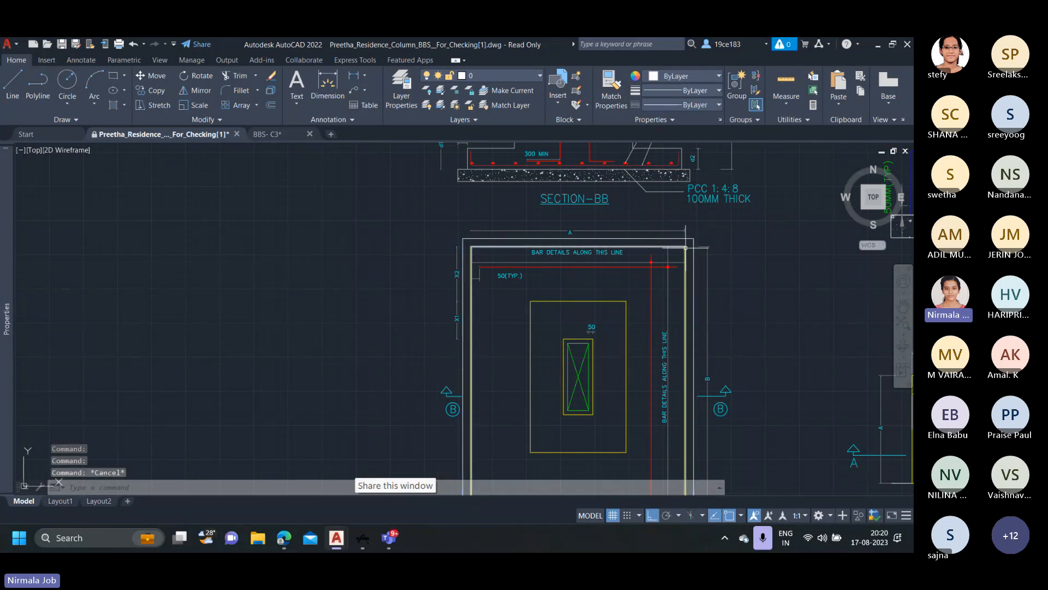
{"action": "left_click", "coordinate": [682, 249]}
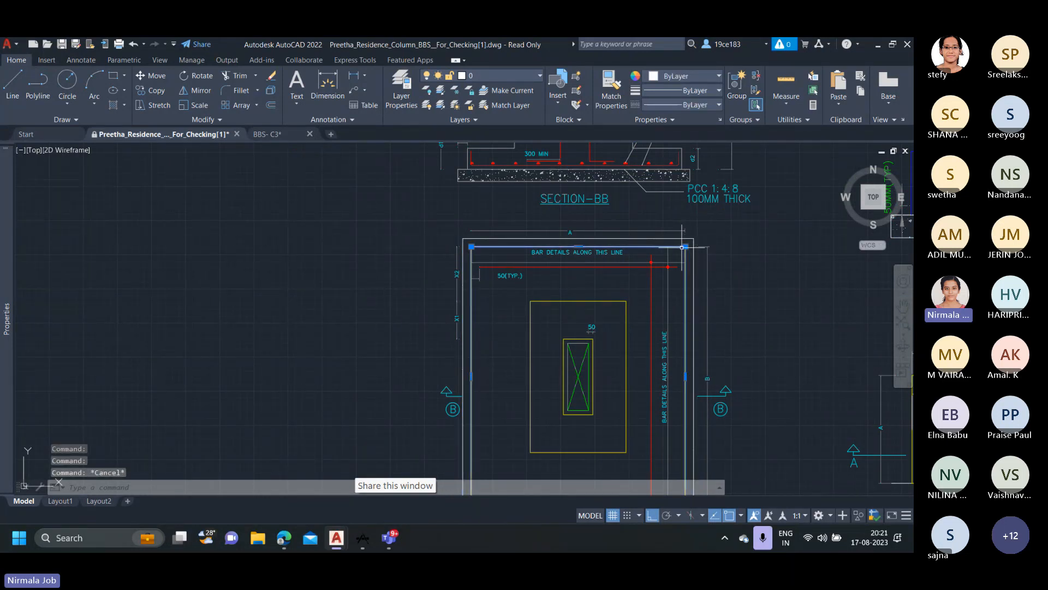
{"action": "scroll", "coordinate": [682, 248], "scroll_direction": "down", "scroll_amount": 2}
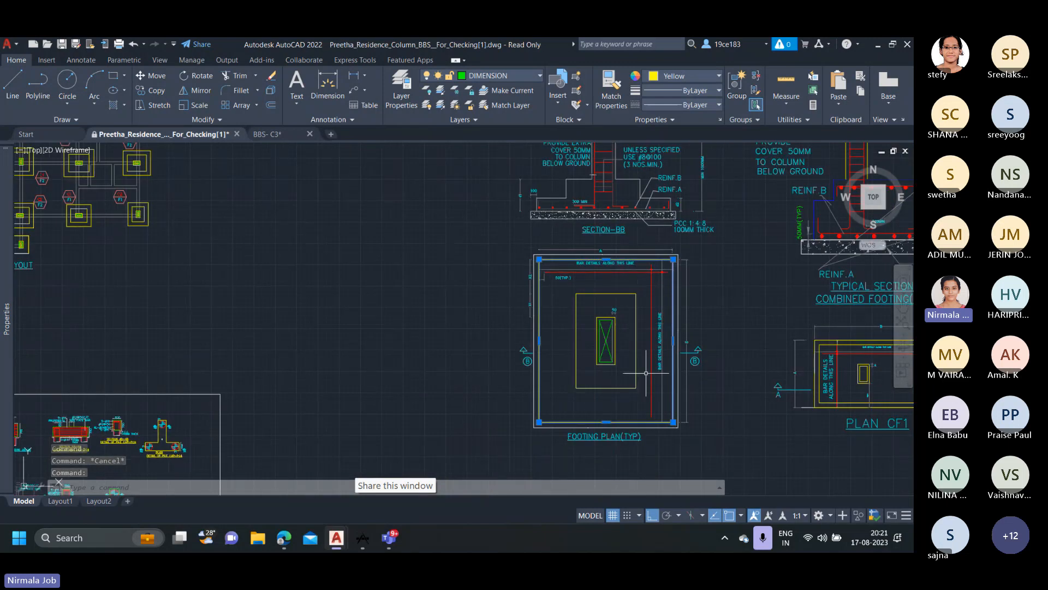
{"action": "key", "text": "Escape"}
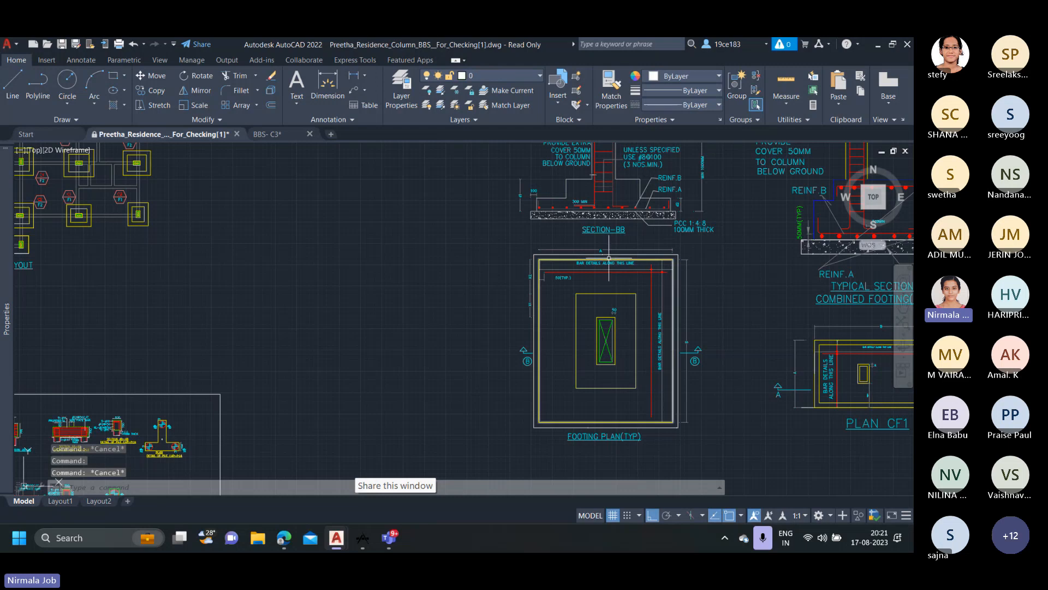
Compare the X1 and X2 dimensions beside the typical footing plan with the X1 and X2 columns of the footing schedule.
{"action": "mouse_move", "coordinate": [615, 257]}
{"action": "middle_mouse_down"}
{"action": "mouse_move", "coordinate": [598, 332]}
{"action": "mouse_move", "coordinate": [584, 300]}
{"action": "middle_mouse_up"}
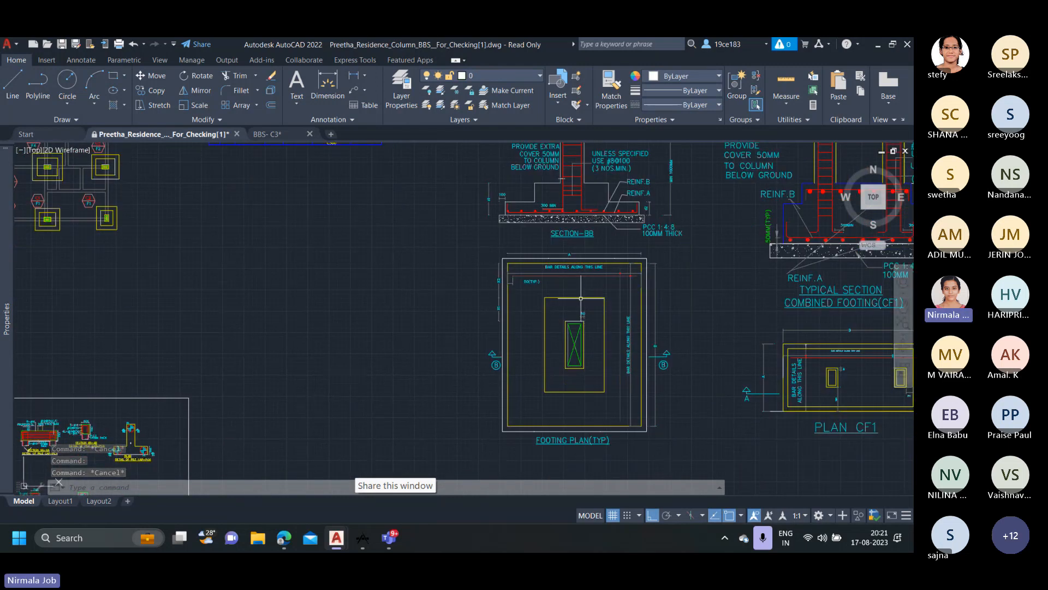
{"action": "scroll", "coordinate": [562, 290], "scroll_direction": "up", "scroll_amount": 2}
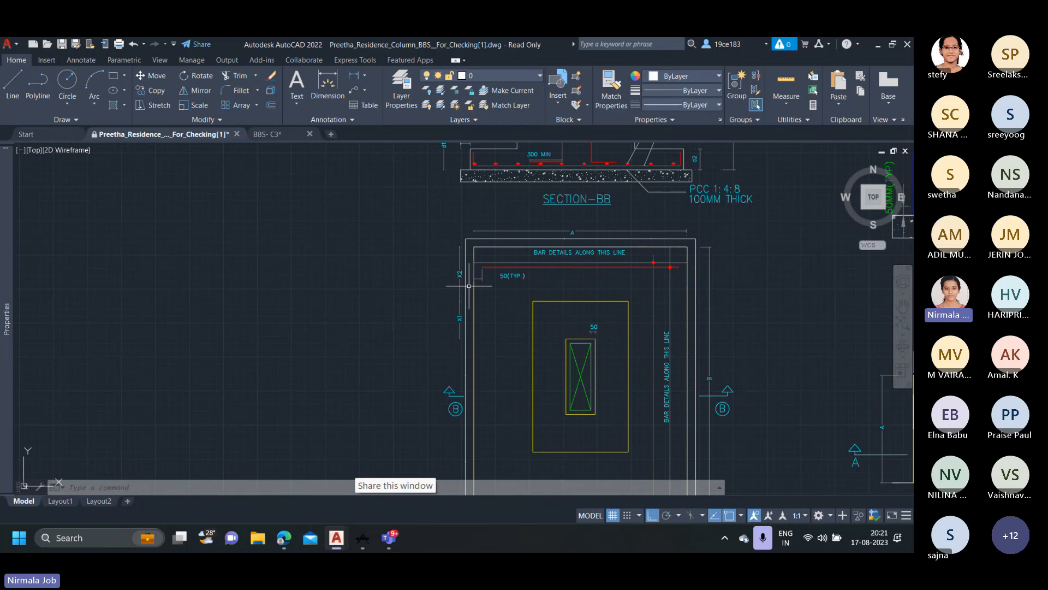
{"action": "scroll", "coordinate": [464, 276], "scroll_direction": "up", "scroll_amount": 2}
{"action": "scroll", "coordinate": [538, 276], "scroll_direction": "down", "scroll_amount": 6}
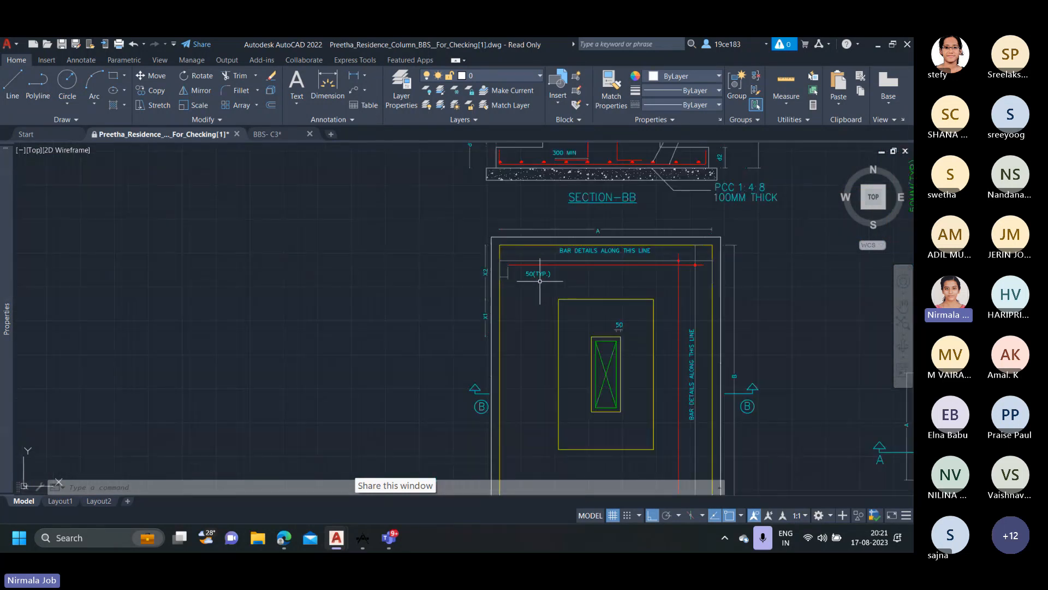
{"action": "middle_click_drag", "start_coordinate": [561, 238], "coordinate": [541, 413]}
{"action": "scroll", "coordinate": [606, 221], "scroll_direction": "down", "scroll_amount": 2}
{"action": "scroll", "coordinate": [606, 221], "scroll_direction": "up", "scroll_amount": 2}
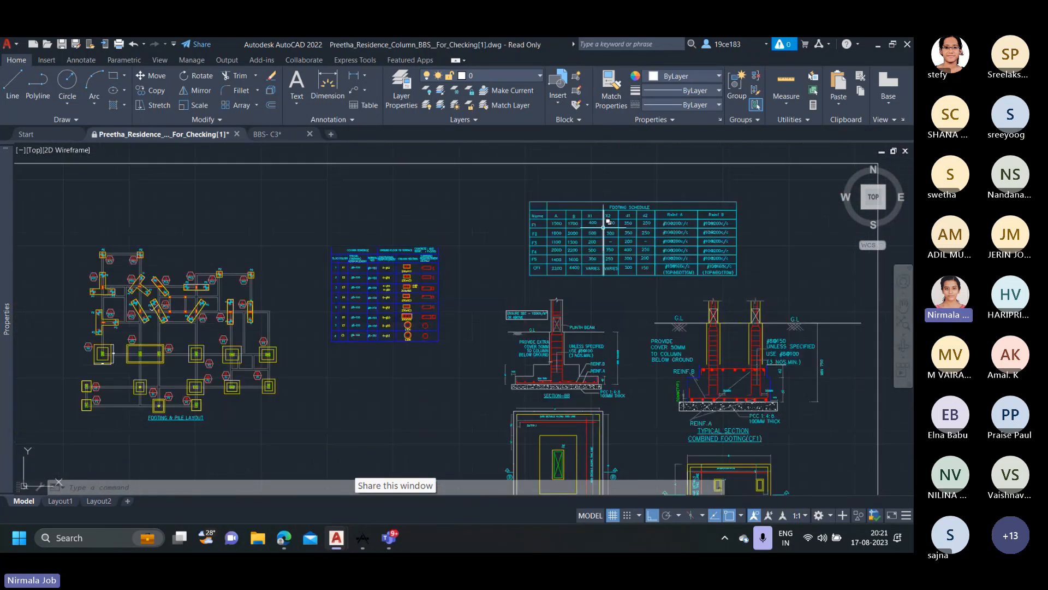
{"action": "scroll", "coordinate": [608, 221], "scroll_direction": "up", "scroll_amount": 4}
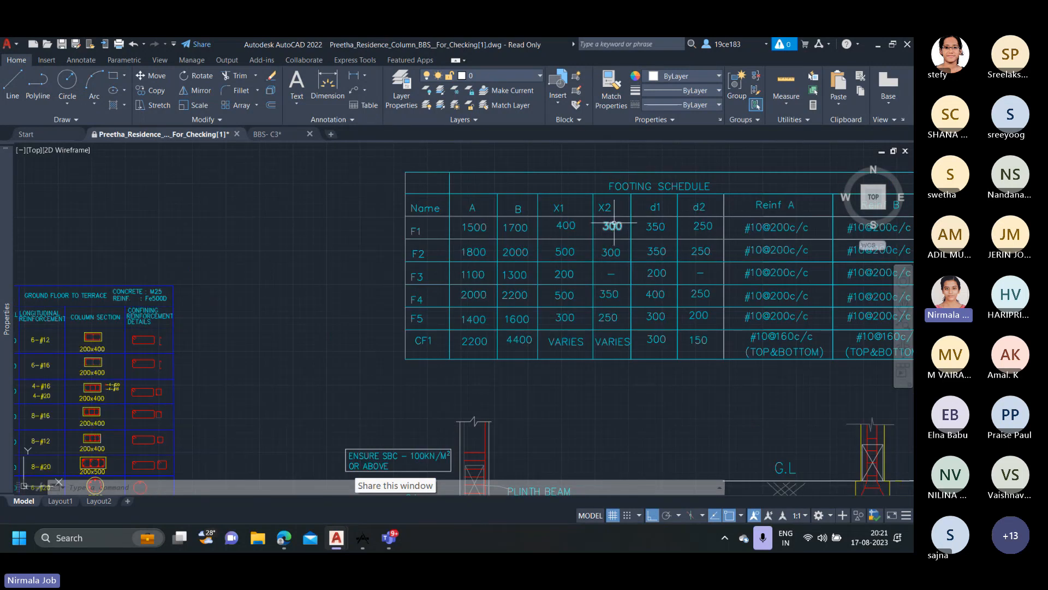
{"action": "middle_click_drag", "start_coordinate": [614, 223], "coordinate": [618, 265]}
{"action": "scroll", "coordinate": [625, 351], "scroll_direction": "down", "scroll_amount": 2}
{"action": "middle_click_drag", "start_coordinate": [624, 351], "coordinate": [585, 184]}
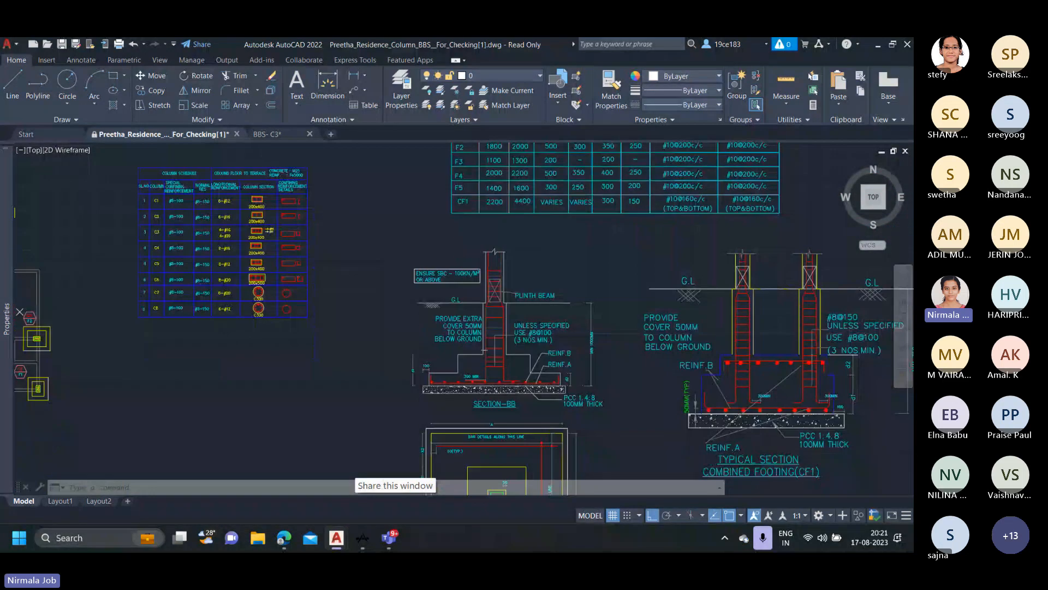
Highlight the inner rectangle around the column in the typical footing plan, and clear the selection.
{"action": "middle_click_drag", "start_coordinate": [596, 380], "coordinate": [601, 246]}
{"action": "scroll", "coordinate": [479, 329], "scroll_direction": "up", "scroll_amount": 2}
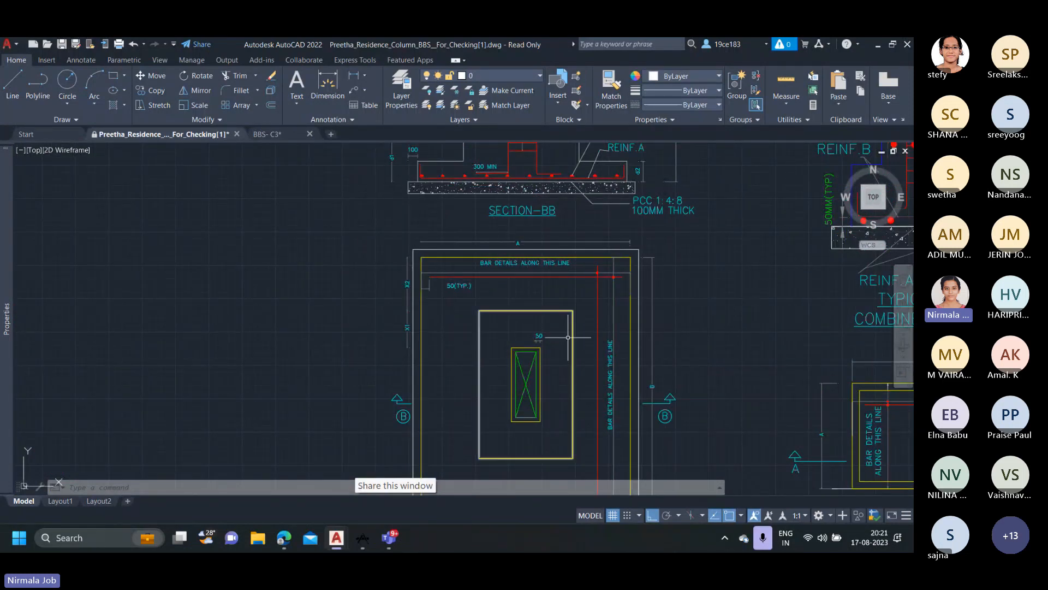
{"action": "middle_click_drag", "start_coordinate": [557, 346], "coordinate": [562, 269]}
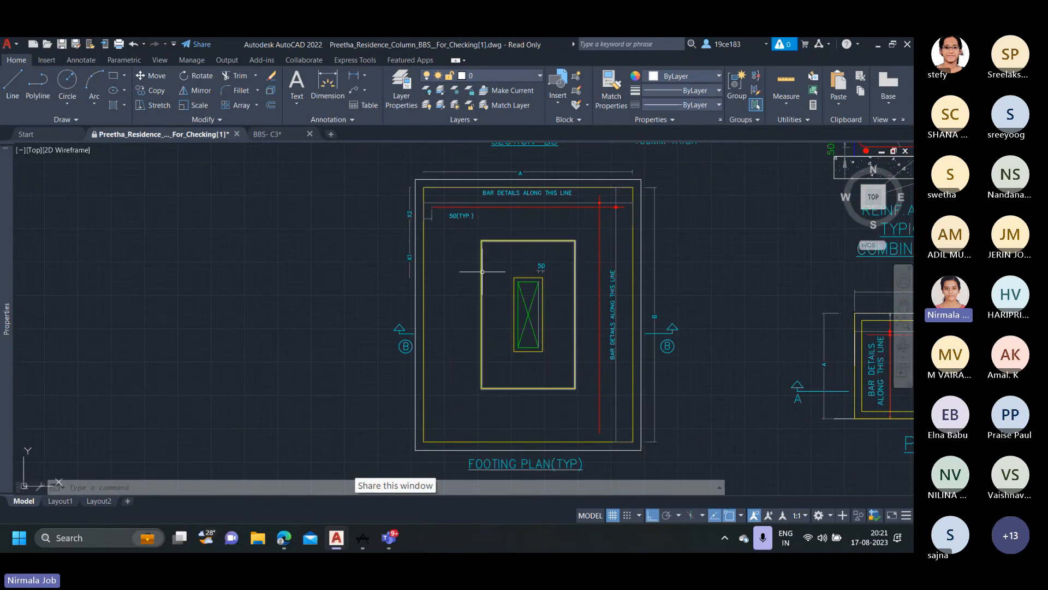
{"action": "left_click", "coordinate": [482, 338]}
{"action": "mouse_move", "coordinate": [482, 241]}
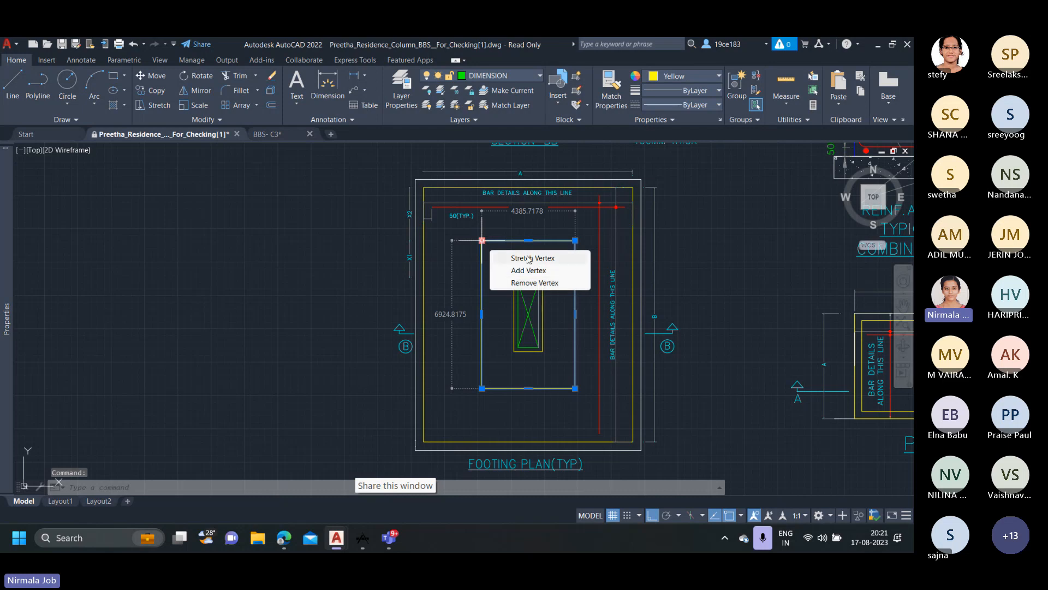
{"action": "key", "text": "Escape"}
{"action": "key", "text": "Escape"}
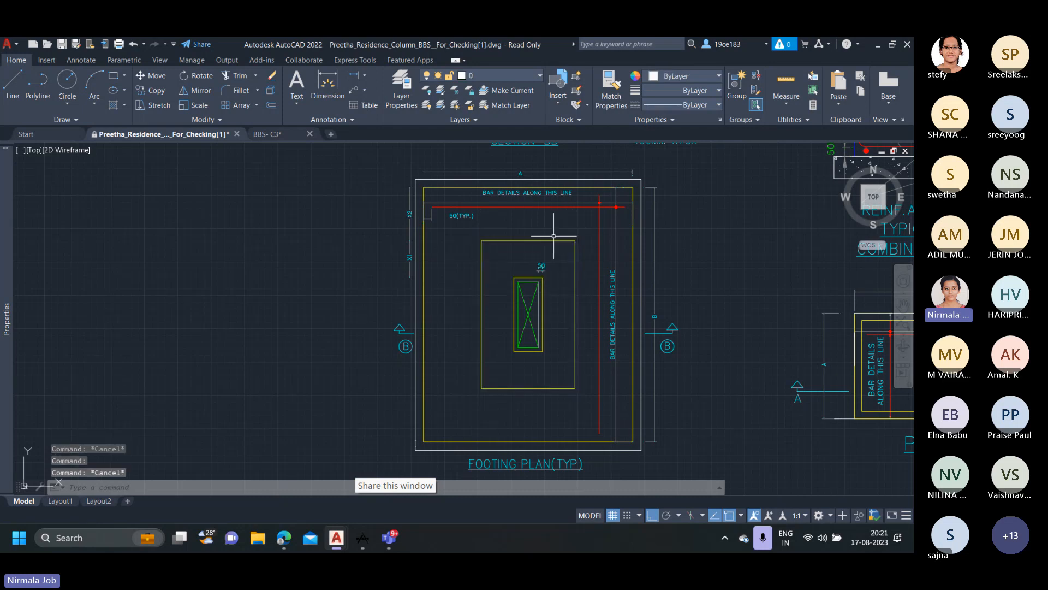
Check the extents of X1 and X2 on the footing plan against the schedule's F1 row, and look over the structural sheet.
{"action": "scroll", "coordinate": [553, 236], "scroll_direction": "down", "scroll_amount": 2}
{"action": "scroll", "coordinate": [527, 245], "scroll_direction": "up", "scroll_amount": 2}
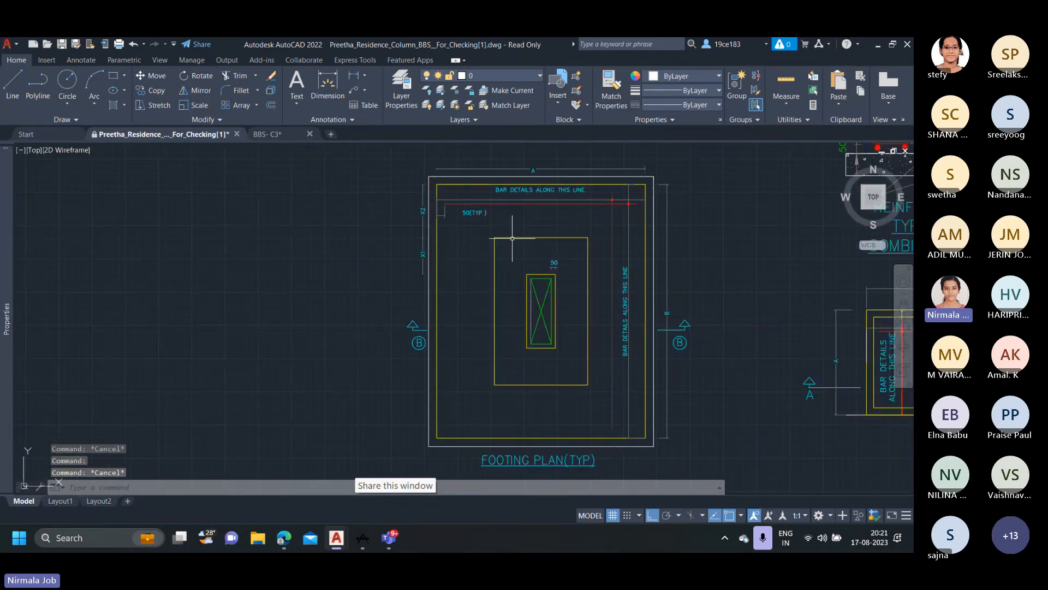
{"action": "scroll", "coordinate": [423, 241], "scroll_direction": "up", "scroll_amount": 2}
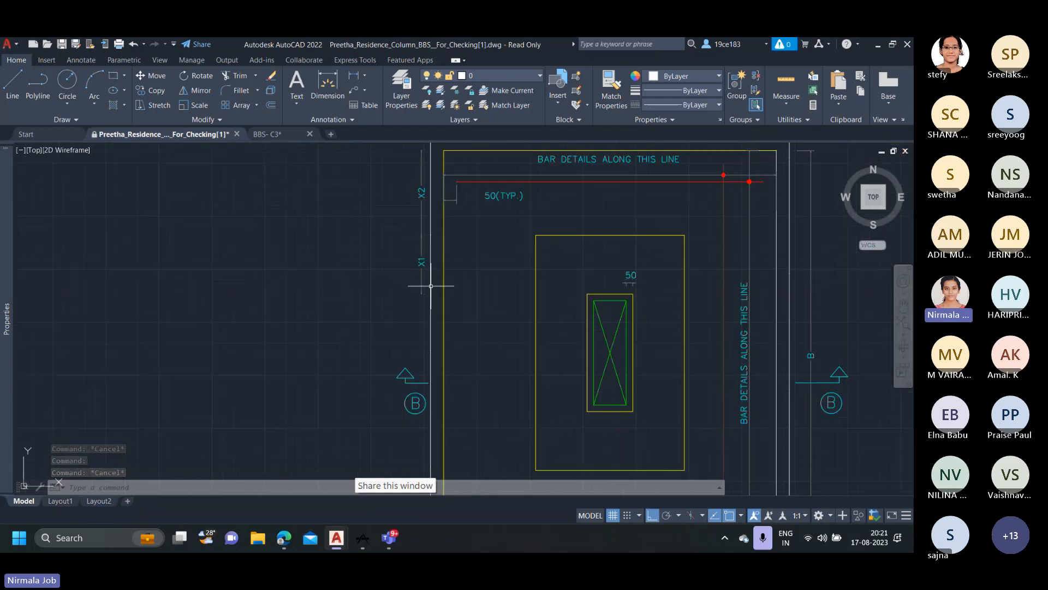
{"action": "scroll", "coordinate": [436, 272], "scroll_direction": "down", "scroll_amount": 5}
{"action": "scroll", "coordinate": [478, 253], "scroll_direction": "up", "scroll_amount": 3}
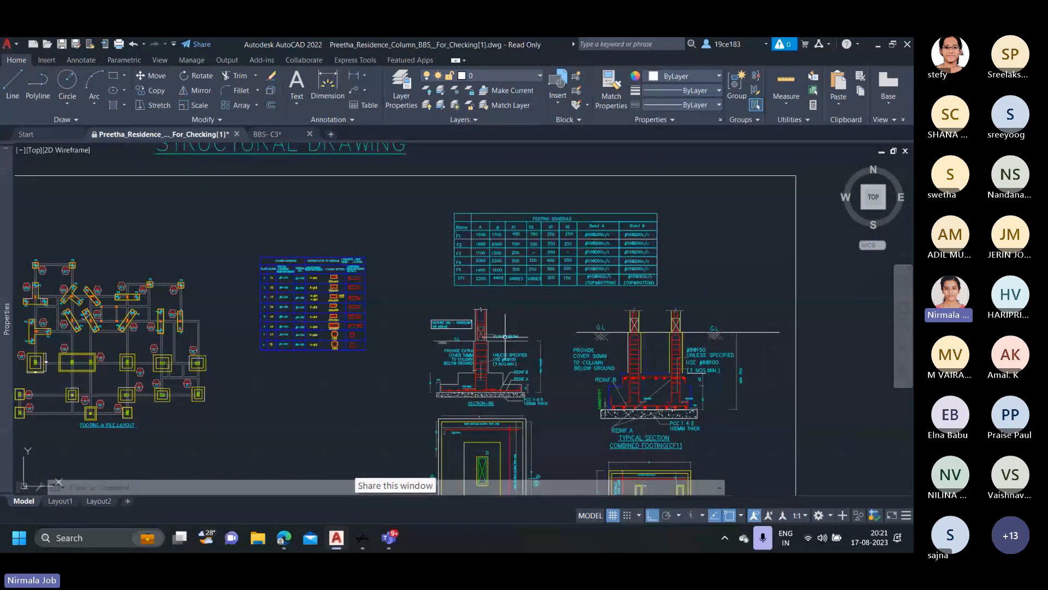
{"action": "scroll", "coordinate": [478, 253], "scroll_direction": "up", "scroll_amount": 5}
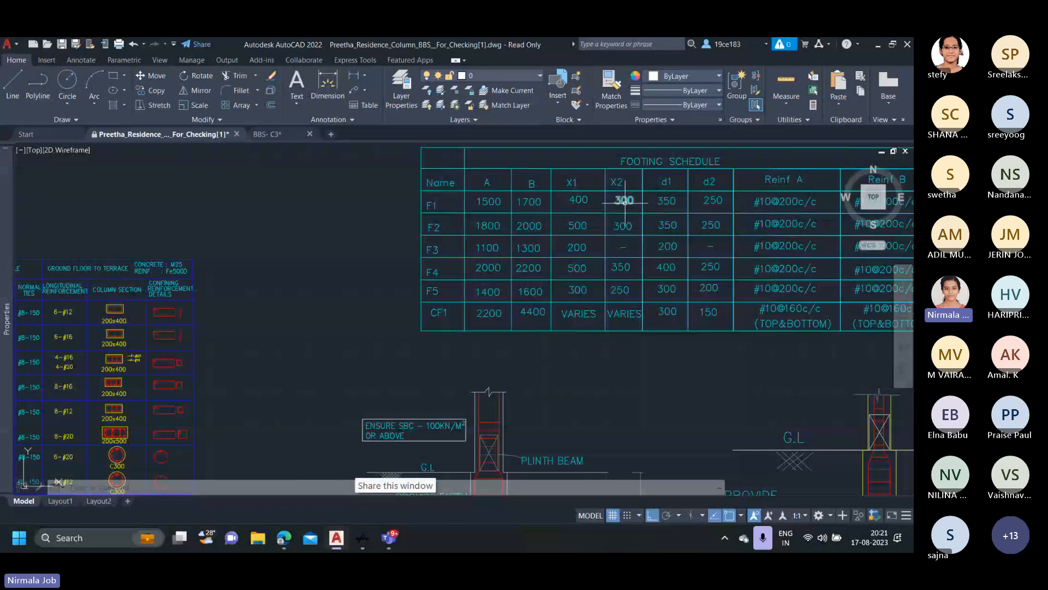
{"action": "scroll", "coordinate": [624, 202], "scroll_direction": "down", "scroll_amount": 5}
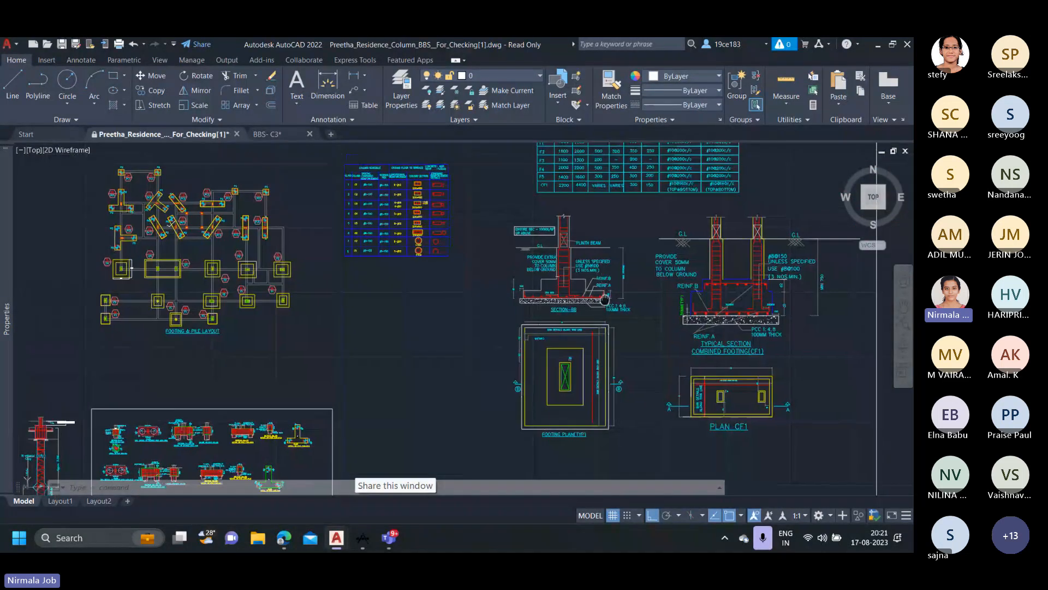
{"action": "scroll", "coordinate": [605, 255], "scroll_direction": "up", "scroll_amount": 5}
{"action": "scroll", "coordinate": [555, 302], "scroll_direction": "down", "scroll_amount": 6}
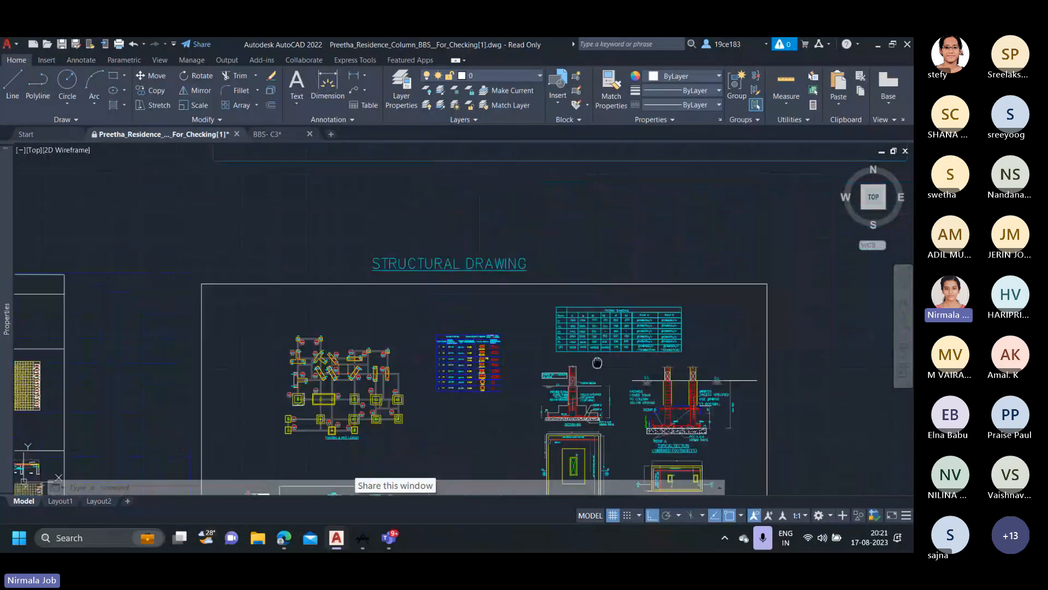
Highlight the small yellow rectangle around the column in the typical footing plan, check its 50 offset dimension, and clear the selection.
{"action": "scroll", "coordinate": [555, 301], "scroll_direction": "up", "scroll_amount": 4}
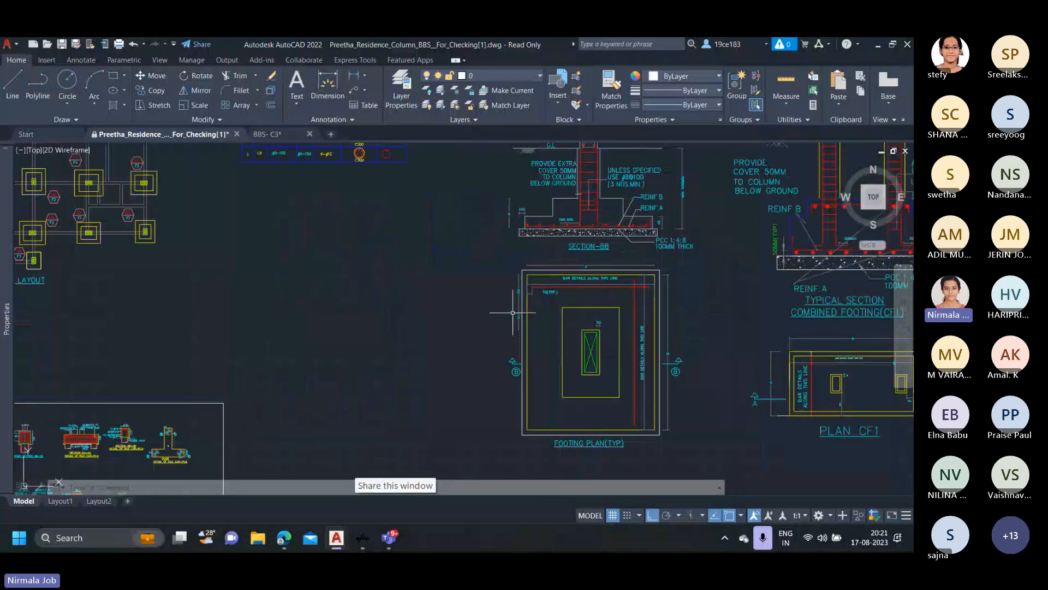
{"action": "left_click", "coordinate": [586, 330]}
{"action": "scroll", "coordinate": [587, 330], "scroll_direction": "up", "scroll_amount": 4}
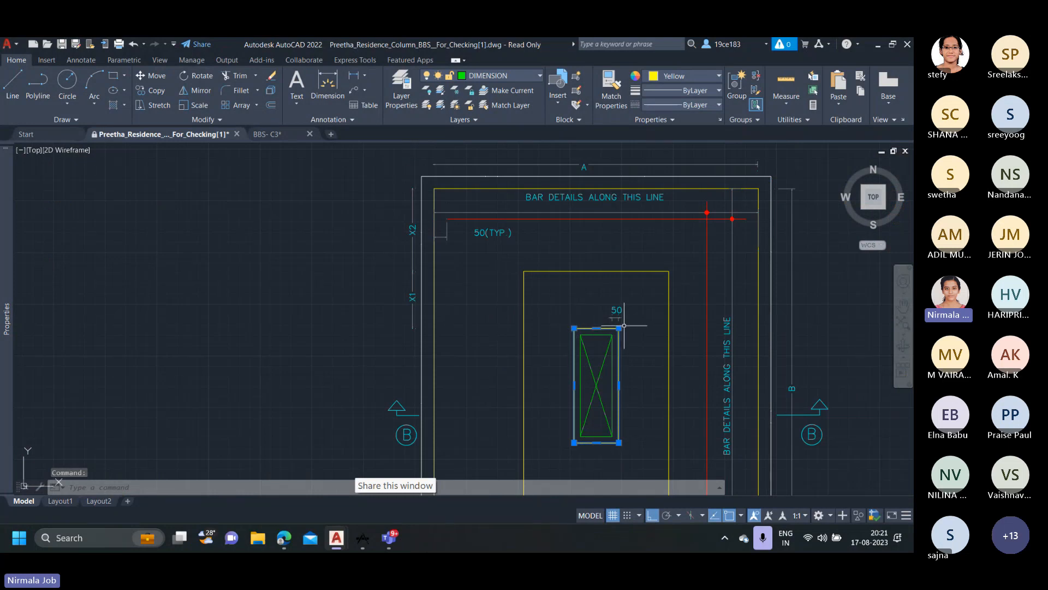
{"action": "key", "text": "Escape"}
{"action": "key", "text": "Escape"}
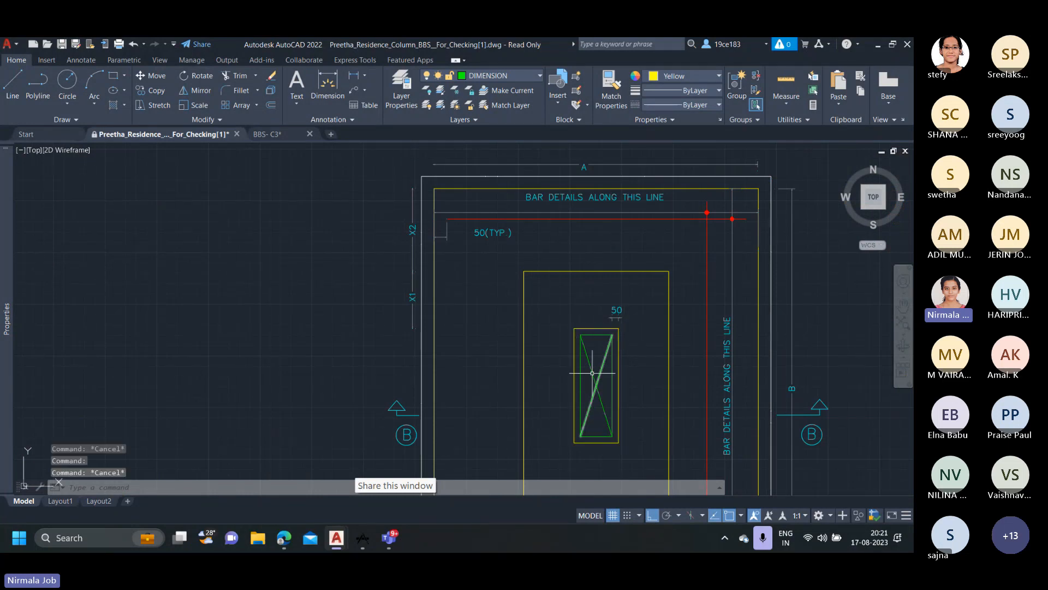
{"action": "left_click", "coordinate": [592, 373]}
{"action": "scroll", "coordinate": [615, 322], "scroll_direction": "up", "scroll_amount": 2}
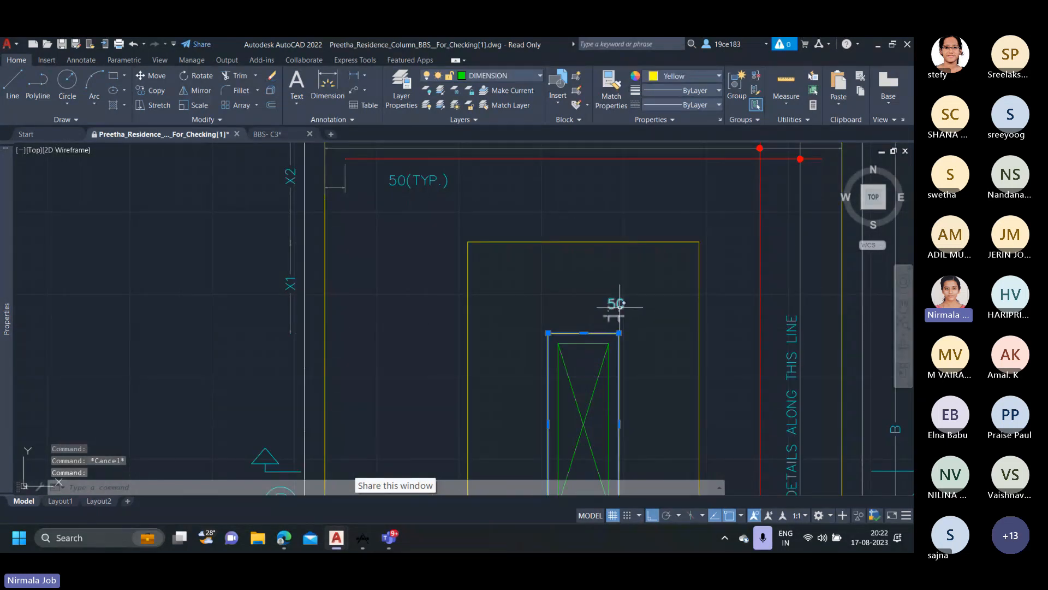
{"action": "scroll", "coordinate": [608, 346], "scroll_direction": "down", "scroll_amount": 1}
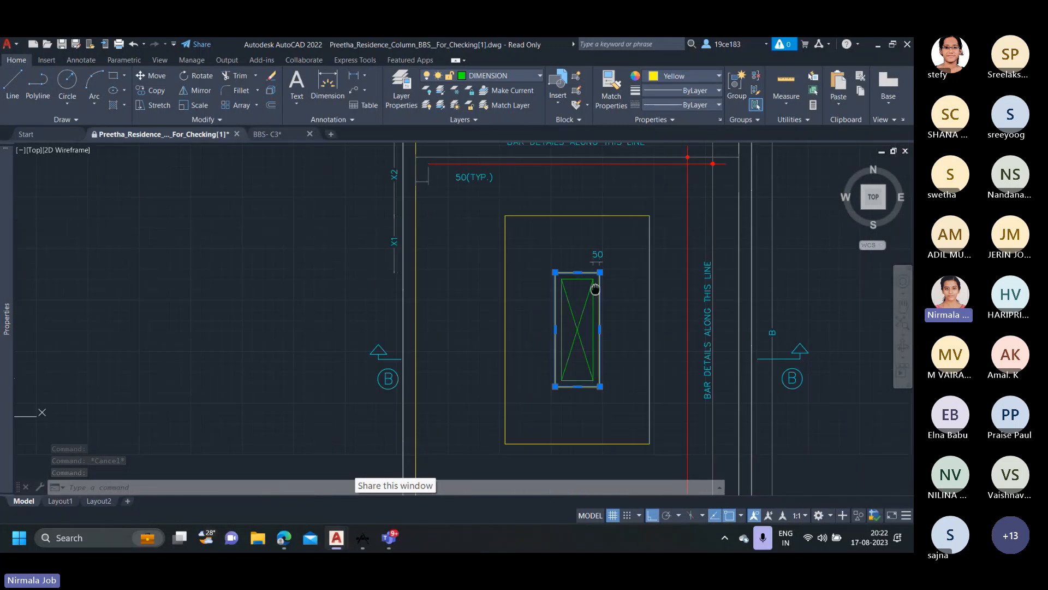
{"action": "key", "text": "Escape"}
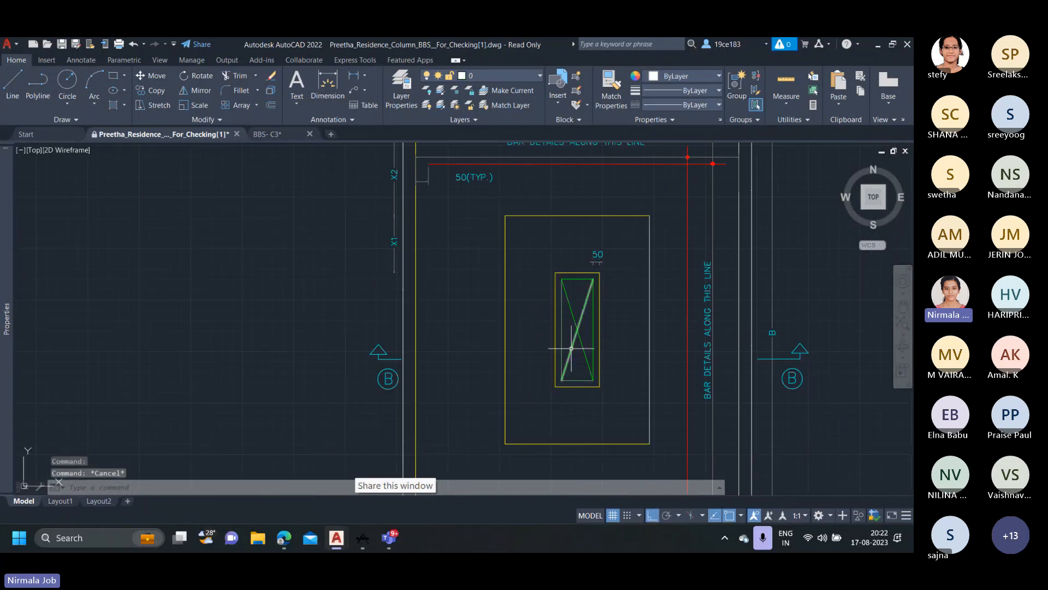
Examine Section-BB of the footing, including its d1 and d2 depths, reinforcement callouts and PCC layer.
{"action": "scroll", "coordinate": [571, 351], "scroll_direction": "down", "scroll_amount": 4}
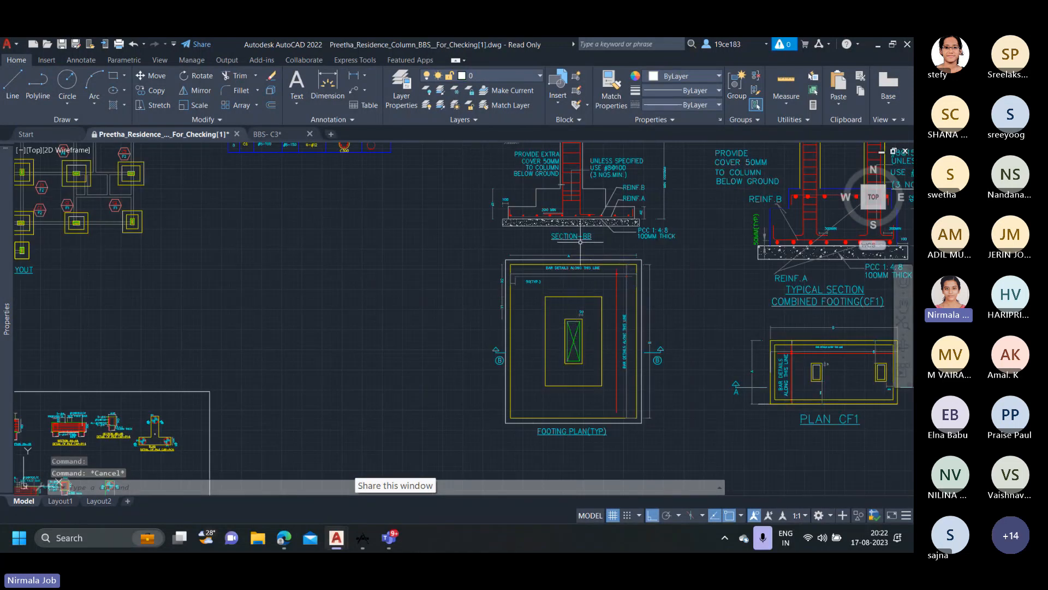
{"action": "middle_click_drag", "start_coordinate": [580, 242], "coordinate": [550, 428]}
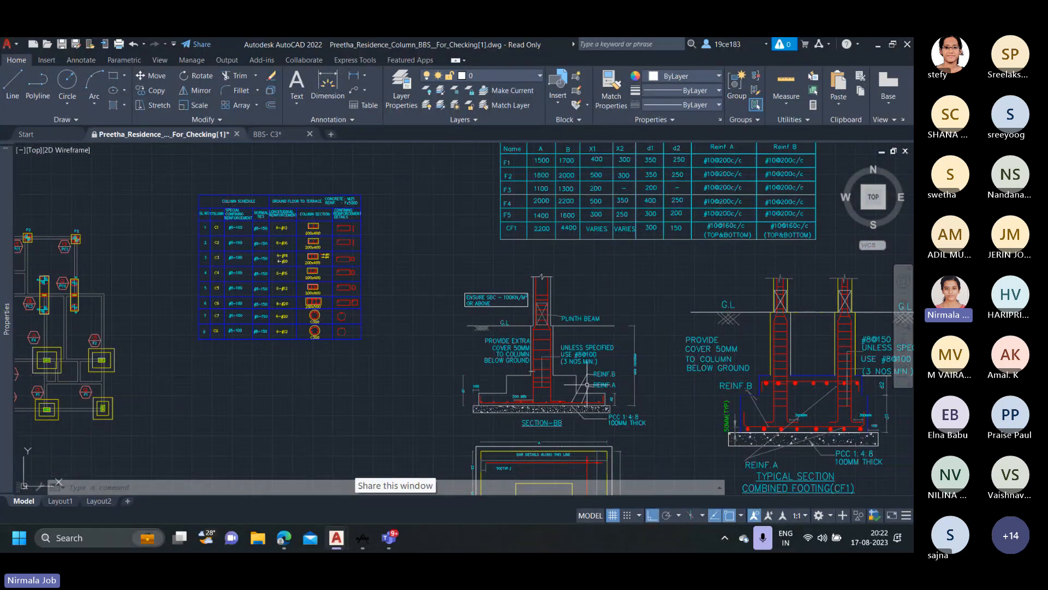
{"action": "scroll", "coordinate": [587, 384], "scroll_direction": "down", "scroll_amount": 2}
{"action": "scroll", "coordinate": [499, 365], "scroll_direction": "up", "scroll_amount": 2}
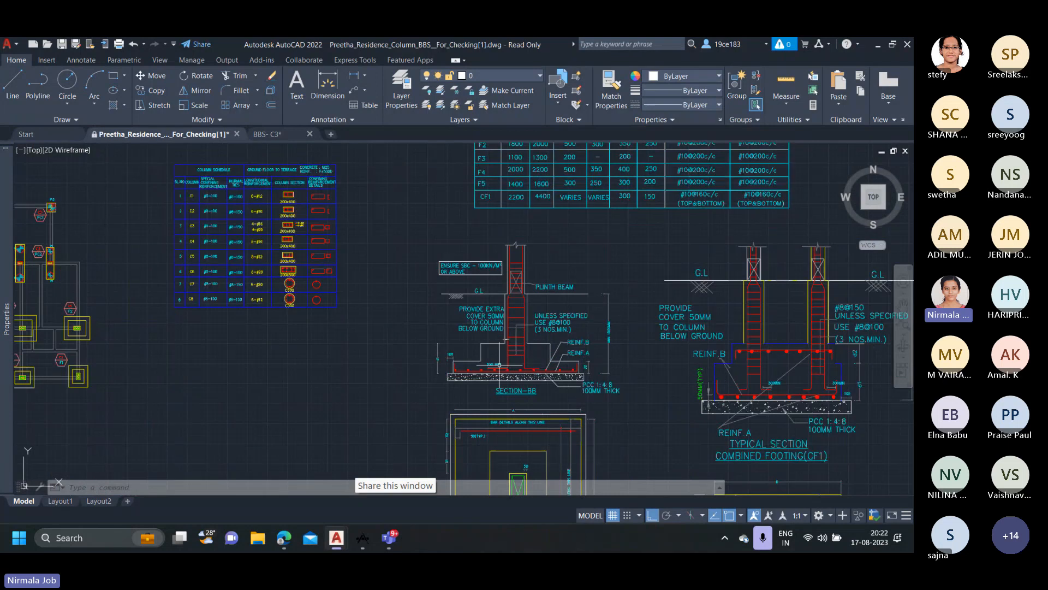
{"action": "mouse_move", "coordinate": [499, 364]}
{"action": "middle_mouse_down"}
{"action": "mouse_move", "coordinate": [486, 304]}
{"action": "mouse_move", "coordinate": [487, 331]}
{"action": "middle_mouse_up"}
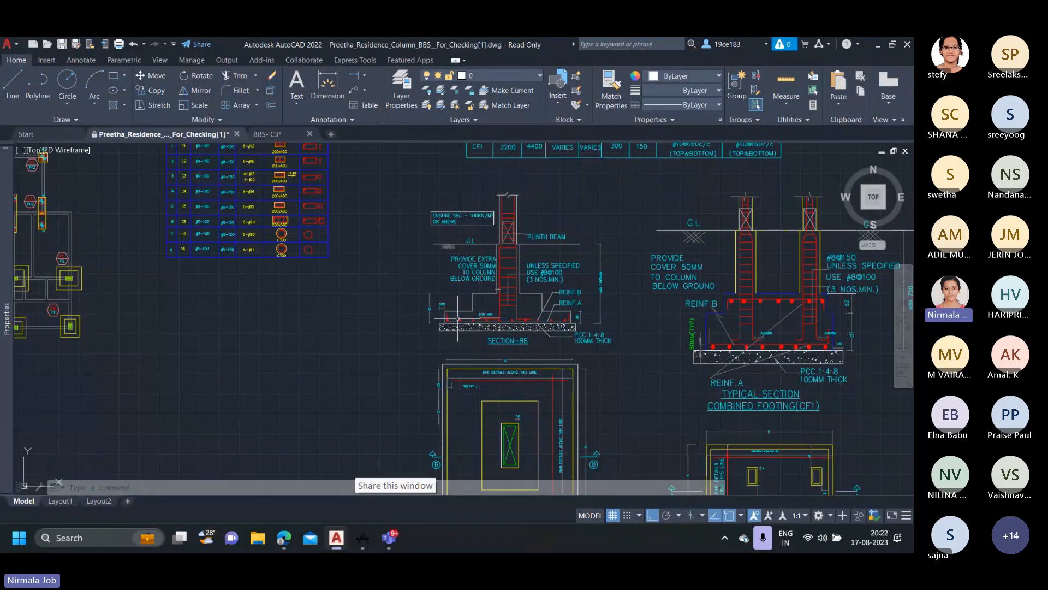
{"action": "scroll", "coordinate": [455, 315], "scroll_direction": "up", "scroll_amount": 2}
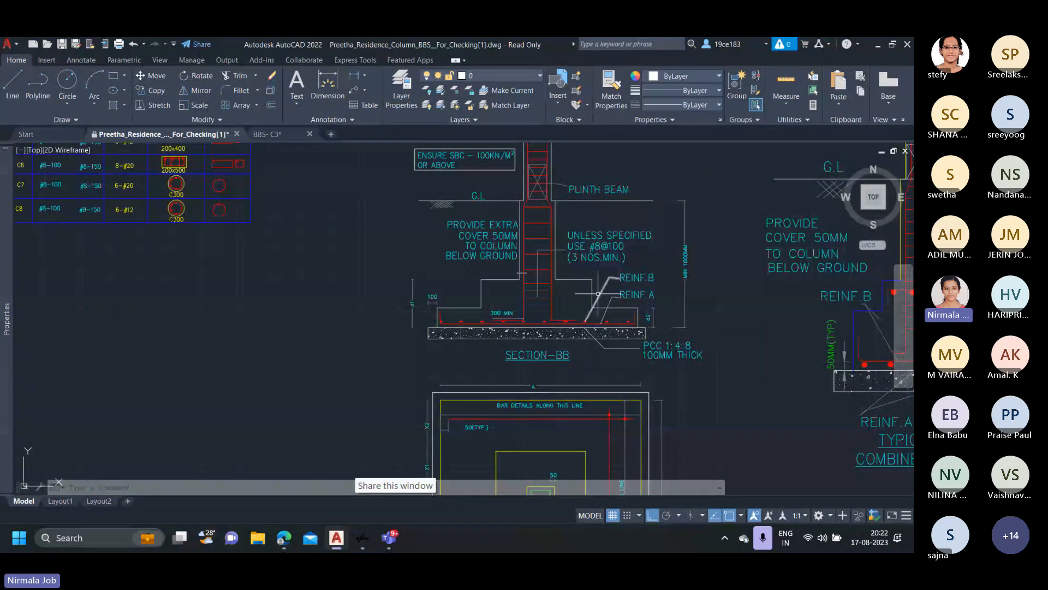
{"action": "scroll", "coordinate": [641, 316], "scroll_direction": "up", "scroll_amount": 2}
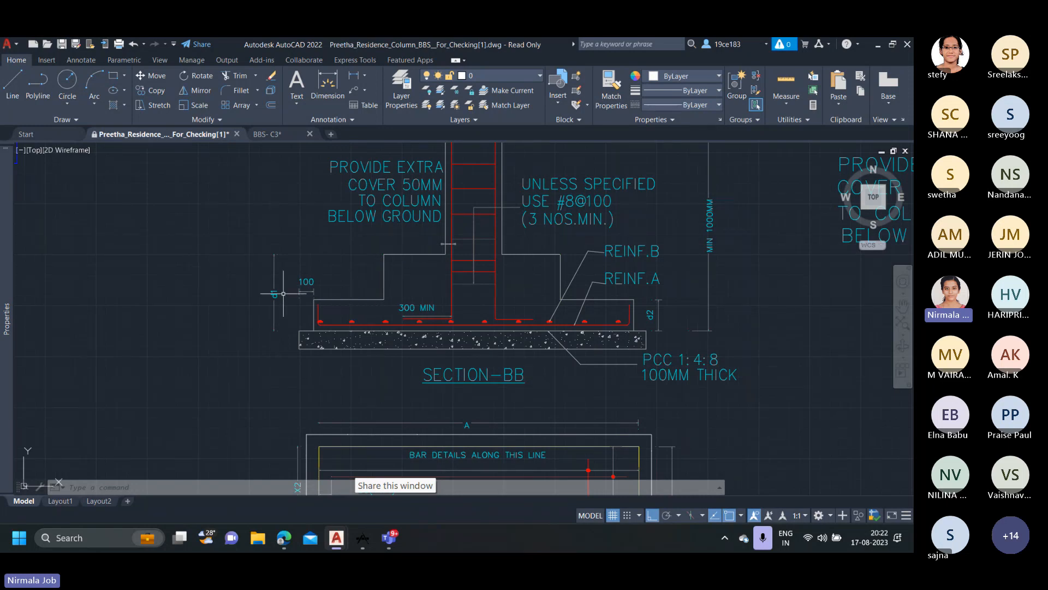
Compare the d1 and d2 depths marked on Section-BB with the d1 and d2 columns of the footing schedule.
{"action": "scroll", "coordinate": [274, 295], "scroll_direction": "down", "scroll_amount": 4}
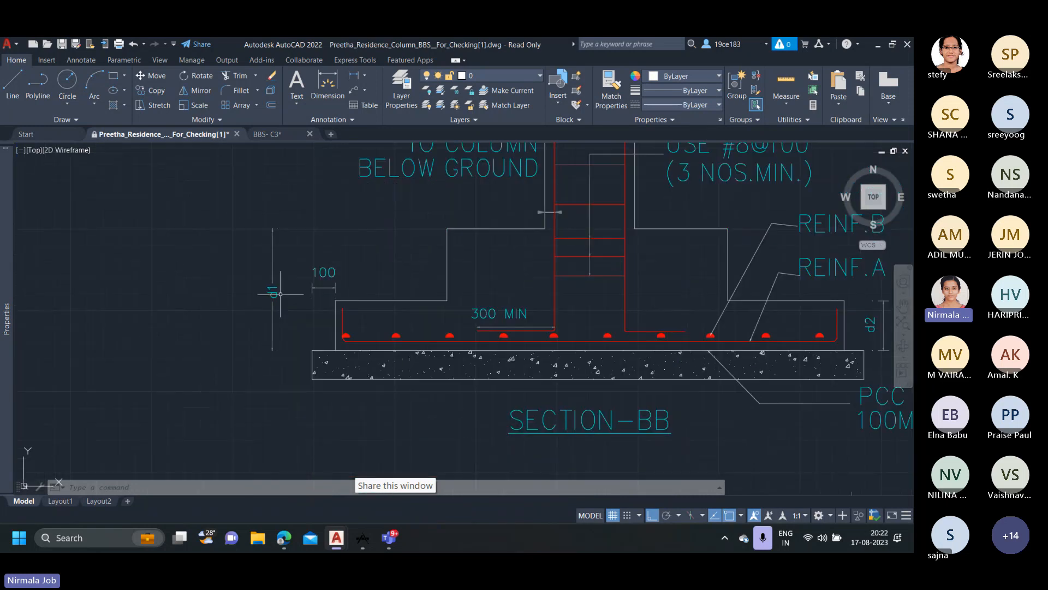
{"action": "middle_click_drag", "start_coordinate": [407, 215], "coordinate": [388, 461]}
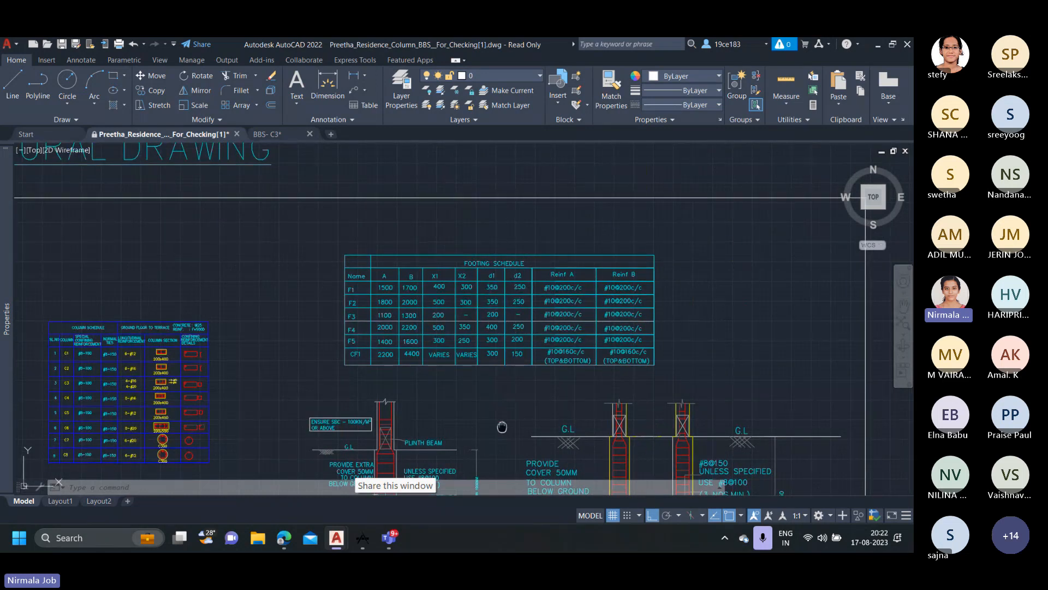
{"action": "middle_click_drag", "start_coordinate": [501, 427], "coordinate": [392, 320]}
{"action": "scroll", "coordinate": [392, 320], "scroll_direction": "up", "scroll_amount": 3}
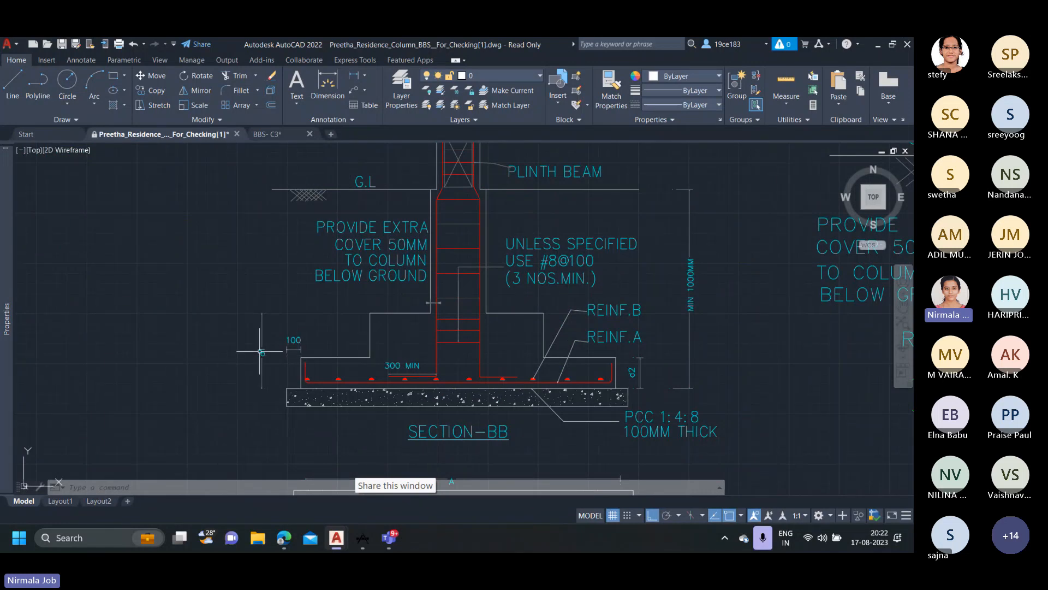
Trace the column reinforcement in Section-BB from above the plinth beam into the footing, highlight its vertical bar, and clear the selection.
{"action": "scroll", "coordinate": [348, 303], "scroll_direction": "down", "scroll_amount": 3}
{"action": "scroll", "coordinate": [348, 303], "scroll_direction": "up", "scroll_amount": 2}
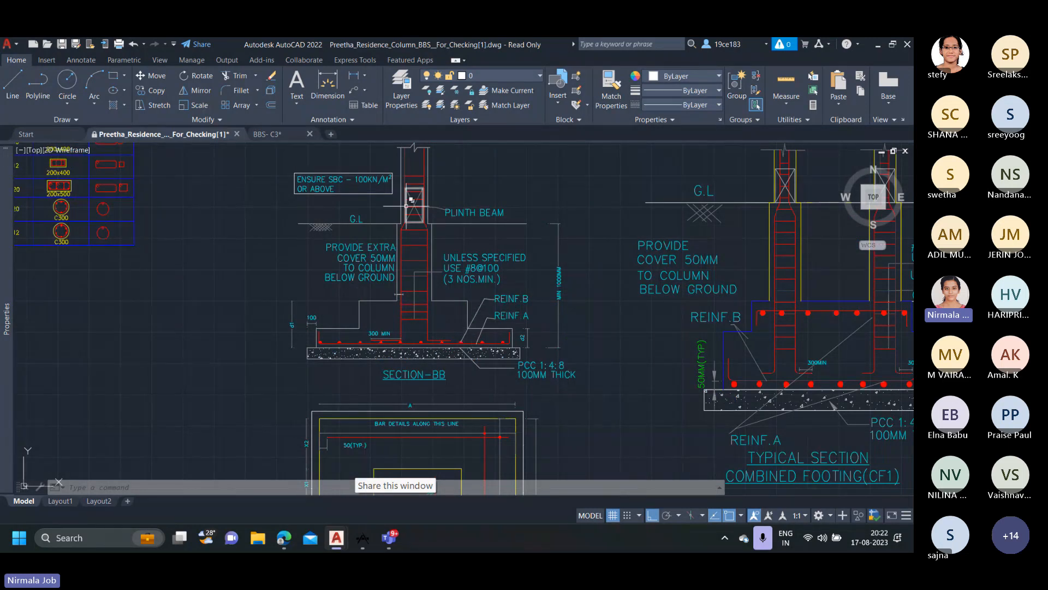
{"action": "middle_click_drag", "start_coordinate": [407, 220], "coordinate": [409, 255]}
{"action": "scroll", "coordinate": [405, 190], "scroll_direction": "up", "scroll_amount": 2}
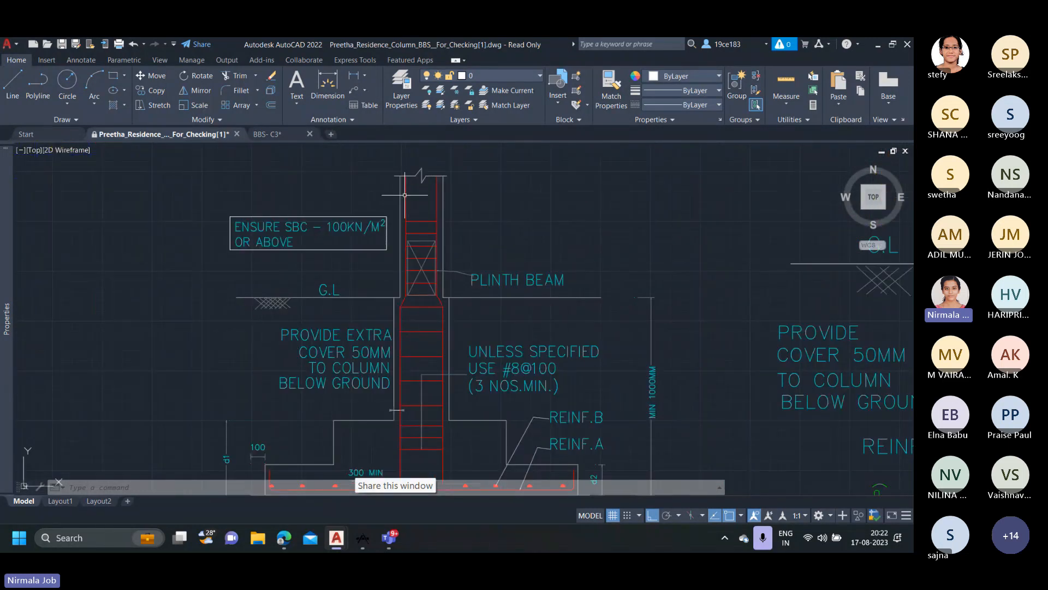
{"action": "scroll", "coordinate": [420, 150], "scroll_direction": "down", "scroll_amount": 2}
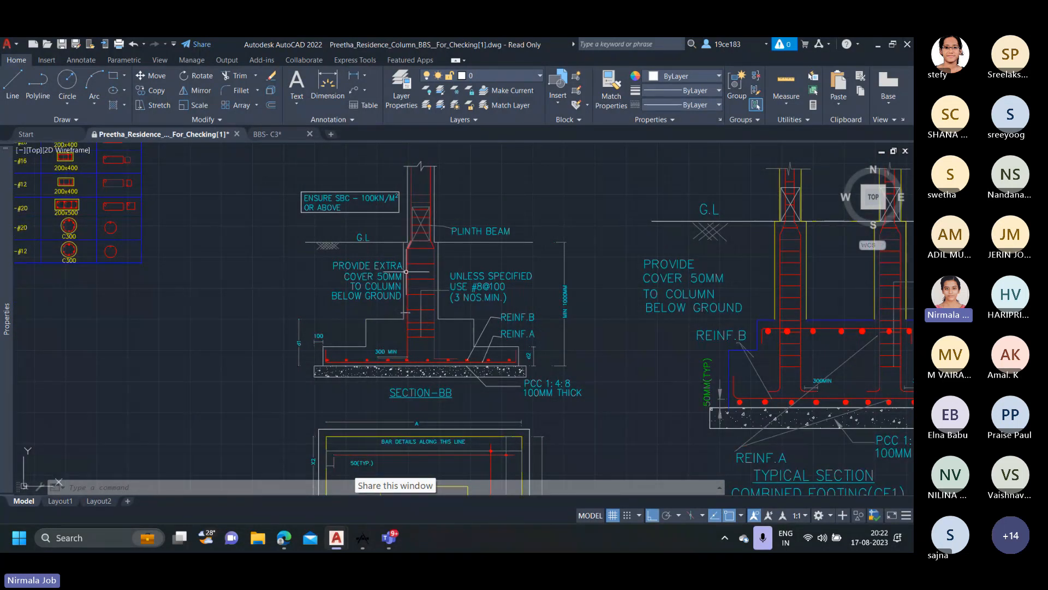
{"action": "scroll", "coordinate": [407, 359], "scroll_direction": "up", "scroll_amount": 2}
{"action": "left_click", "coordinate": [407, 350]}
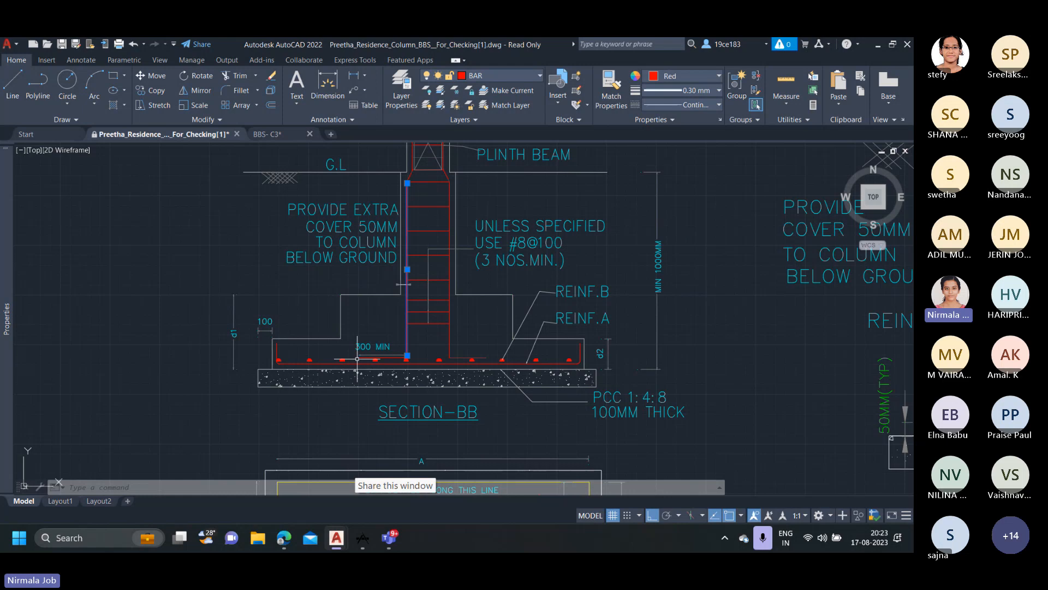
{"action": "scroll", "coordinate": [357, 359], "scroll_direction": "up", "scroll_amount": 2}
{"action": "key", "text": "Escape"}
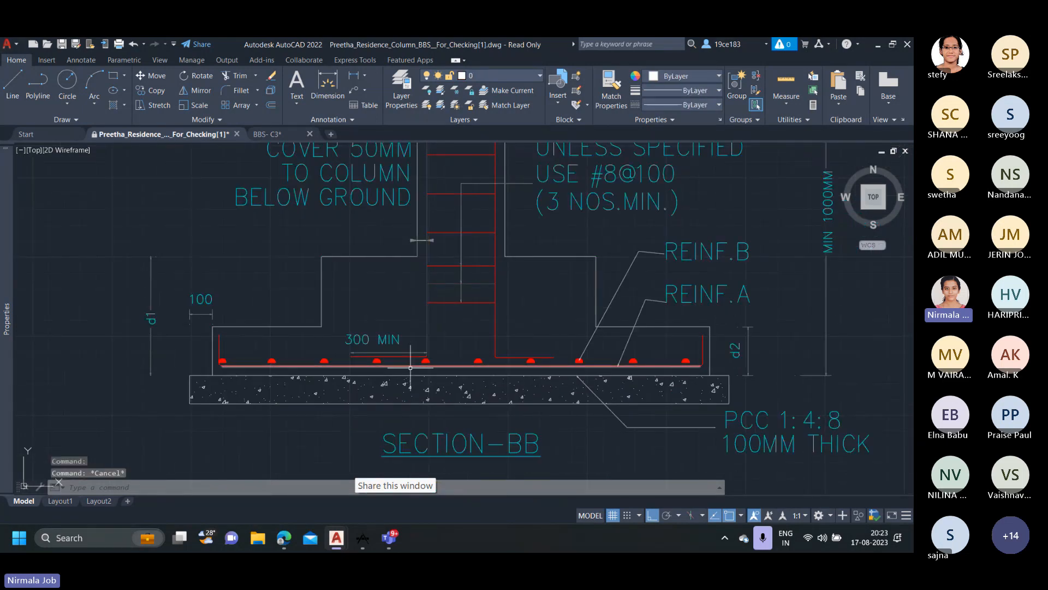
Inspect the bottom reinforcement of Section-BB, comparing the continuous bar and the bar dots with the Reinf.A and Reinf.B callouts.
{"action": "scroll", "coordinate": [409, 367], "scroll_direction": "up", "scroll_amount": 2}
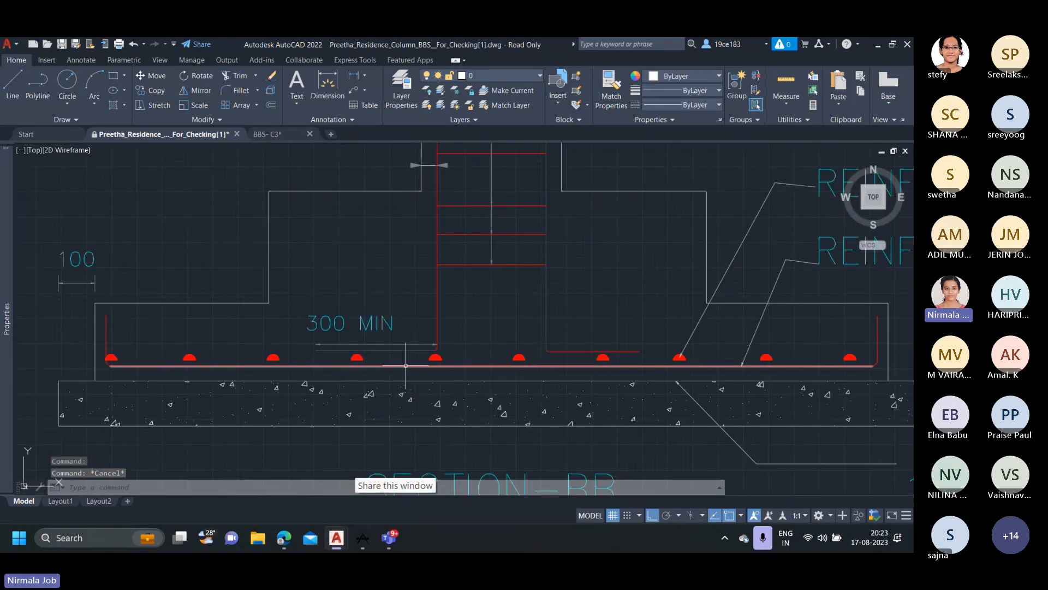
{"action": "scroll", "coordinate": [518, 377], "scroll_direction": "up", "scroll_amount": 2}
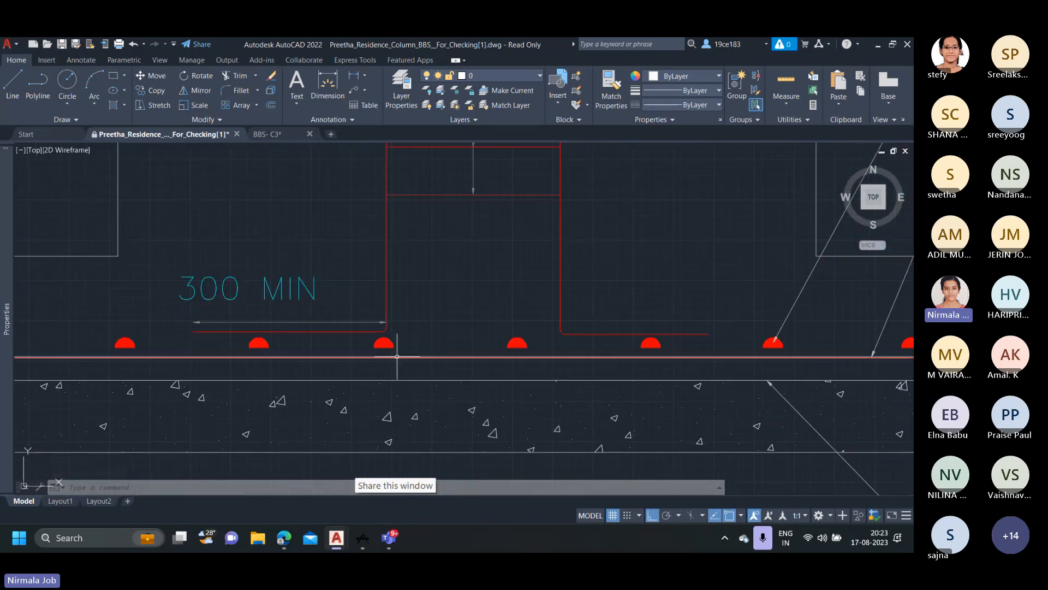
{"action": "scroll", "coordinate": [398, 355], "scroll_direction": "down", "scroll_amount": 4}
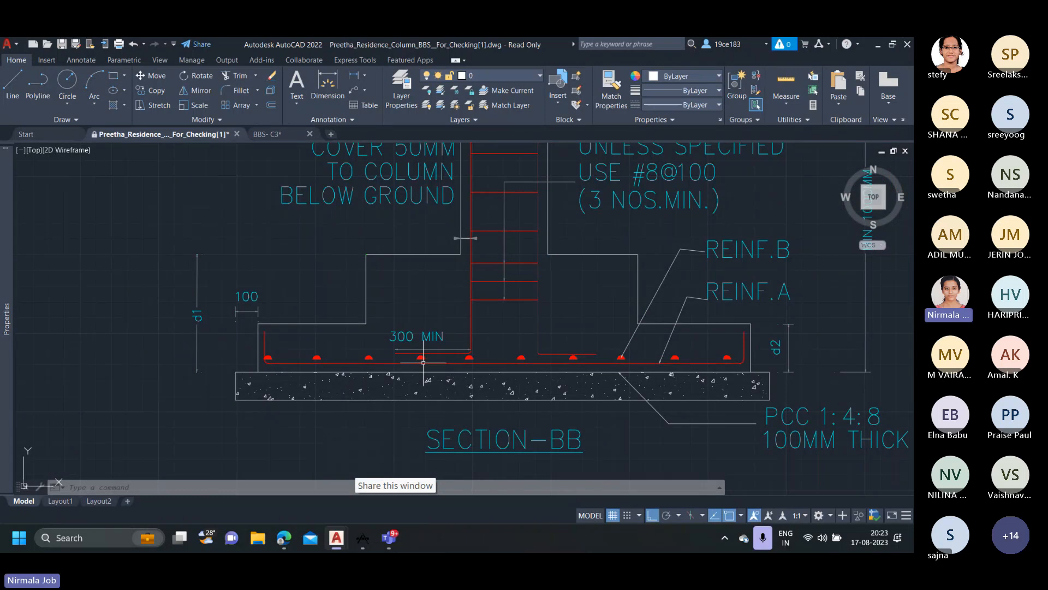
{"action": "scroll", "coordinate": [427, 366], "scroll_direction": "up", "scroll_amount": 2}
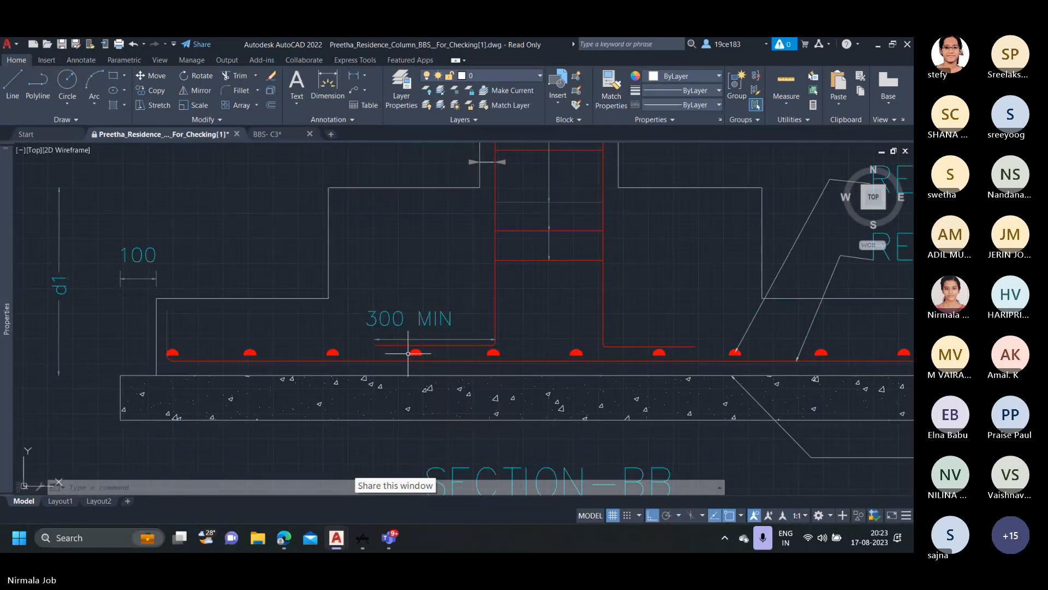
{"action": "scroll", "coordinate": [415, 354], "scroll_direction": "down", "scroll_amount": 2}
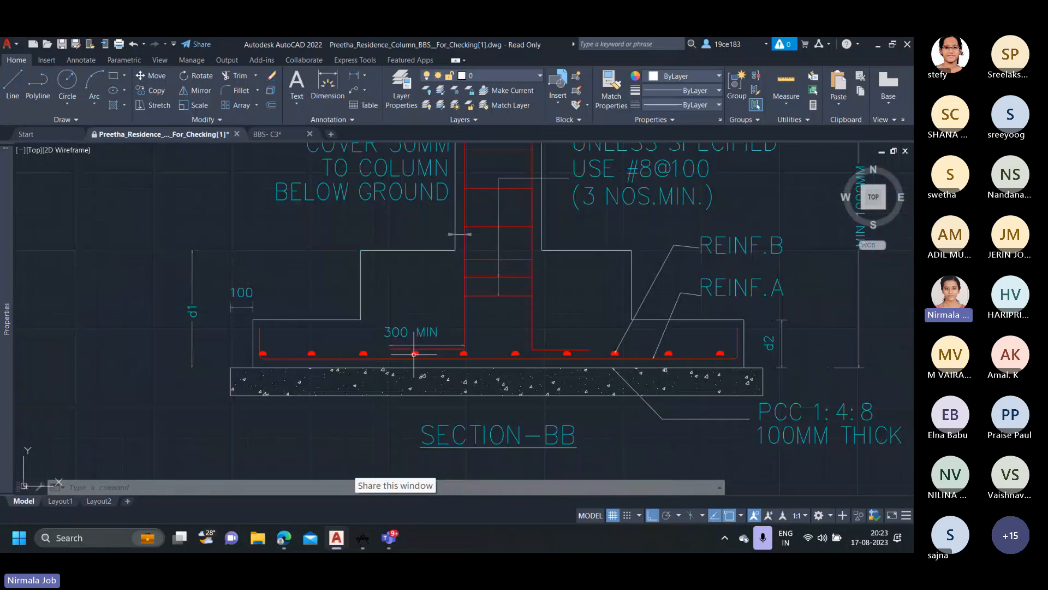
Highlight the column bar's horizontal bend below the 300 MIN dimension in Section-BB, and clear the selection.
{"action": "scroll", "coordinate": [483, 358], "scroll_direction": "down", "scroll_amount": 3}
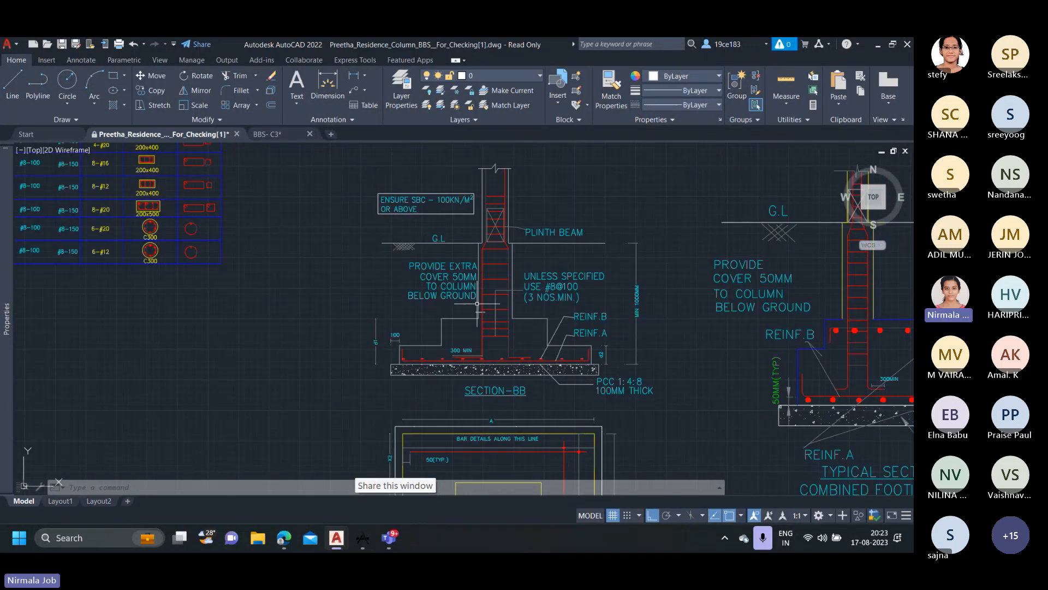
{"action": "scroll", "coordinate": [477, 303], "scroll_direction": "up", "scroll_amount": 4}
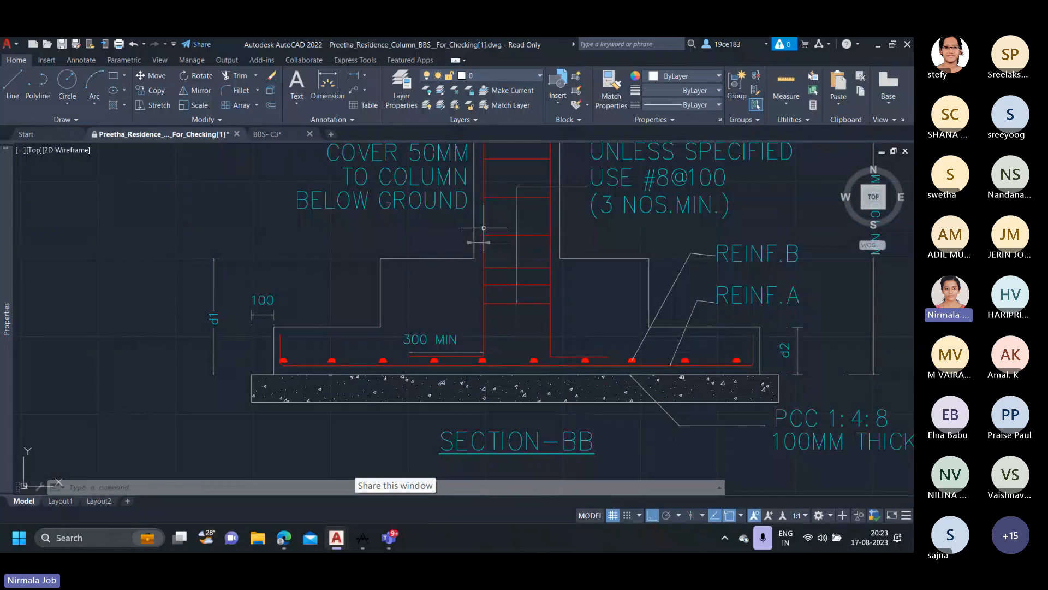
{"action": "left_click", "coordinate": [456, 356]}
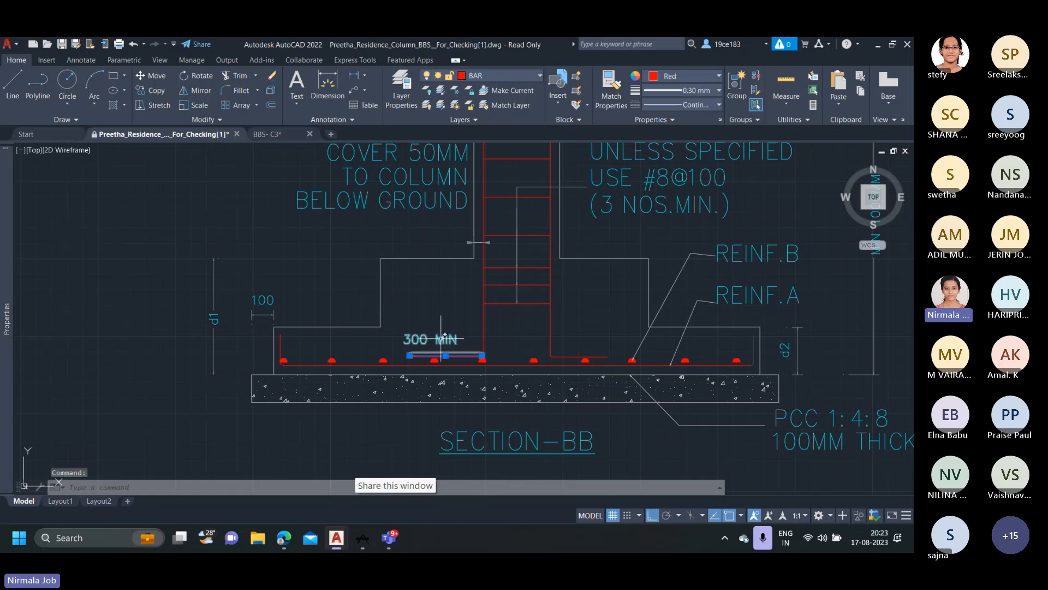
{"action": "key", "text": "Escape"}
{"action": "key", "text": "Escape"}
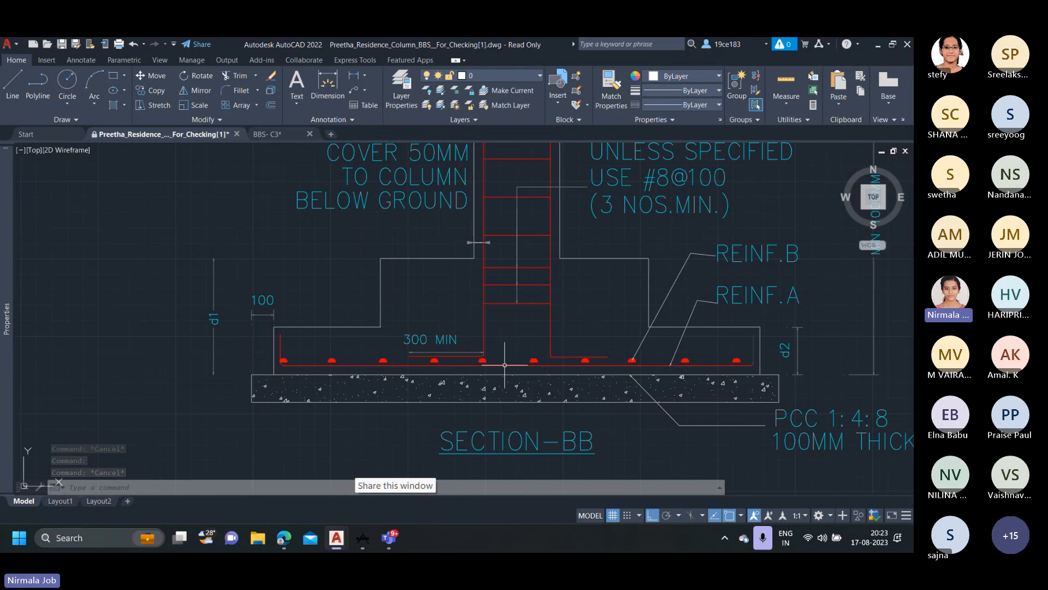
Look over the structural sheet's pile details and examine the pile and pile cap labels in the footing and pile layout.
{"action": "scroll", "coordinate": [557, 364], "scroll_direction": "down", "scroll_amount": 10}
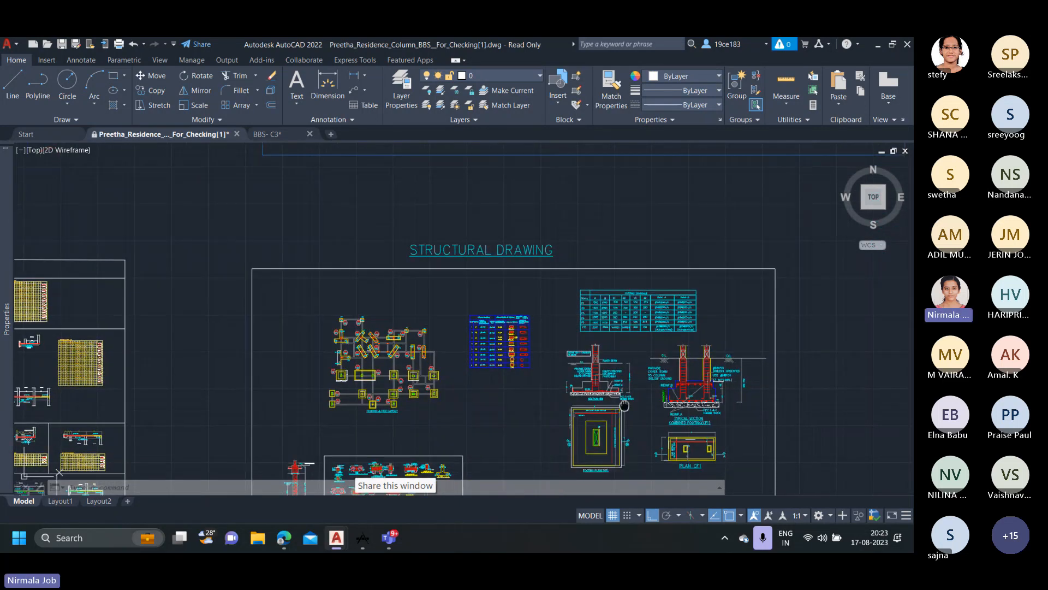
{"action": "middle_click_drag", "start_coordinate": [659, 309], "coordinate": [666, 285]}
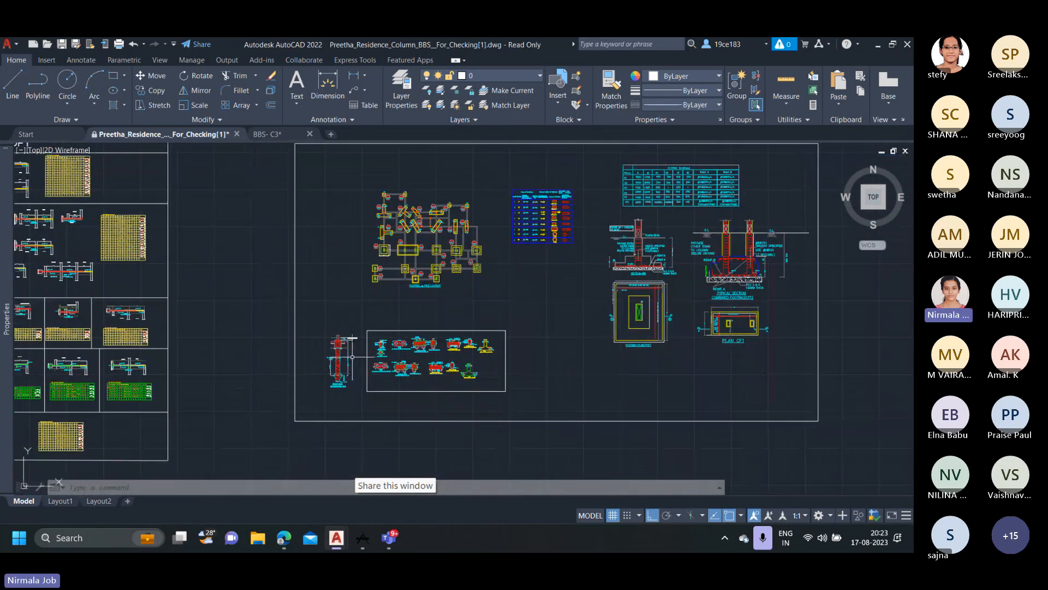
{"action": "scroll", "coordinate": [390, 365], "scroll_direction": "up", "scroll_amount": 2}
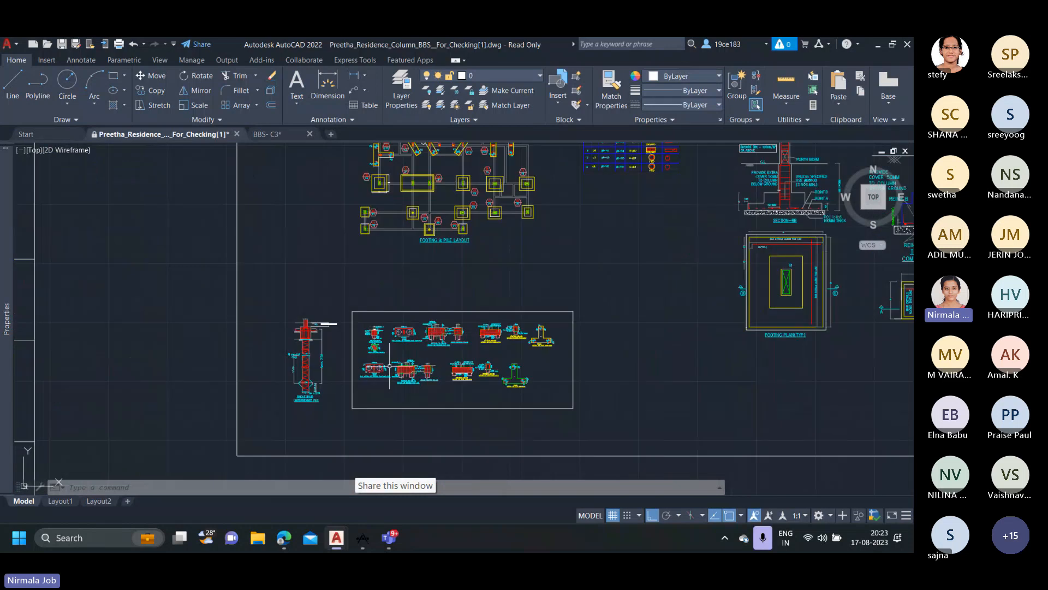
{"action": "scroll", "coordinate": [390, 364], "scroll_direction": "up", "scroll_amount": 5}
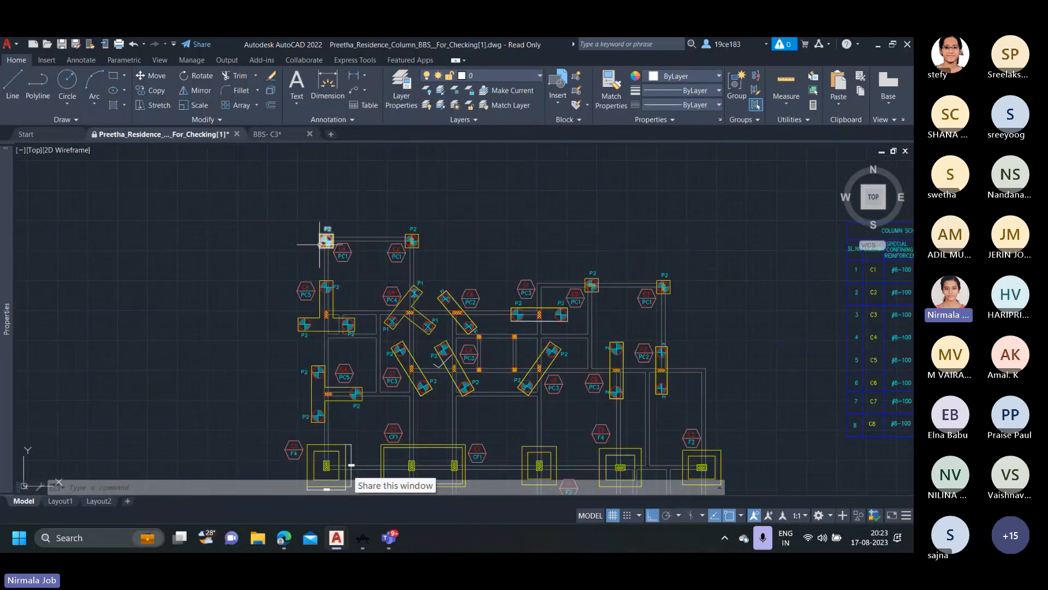
{"action": "scroll", "coordinate": [320, 244], "scroll_direction": "up", "scroll_amount": 1}
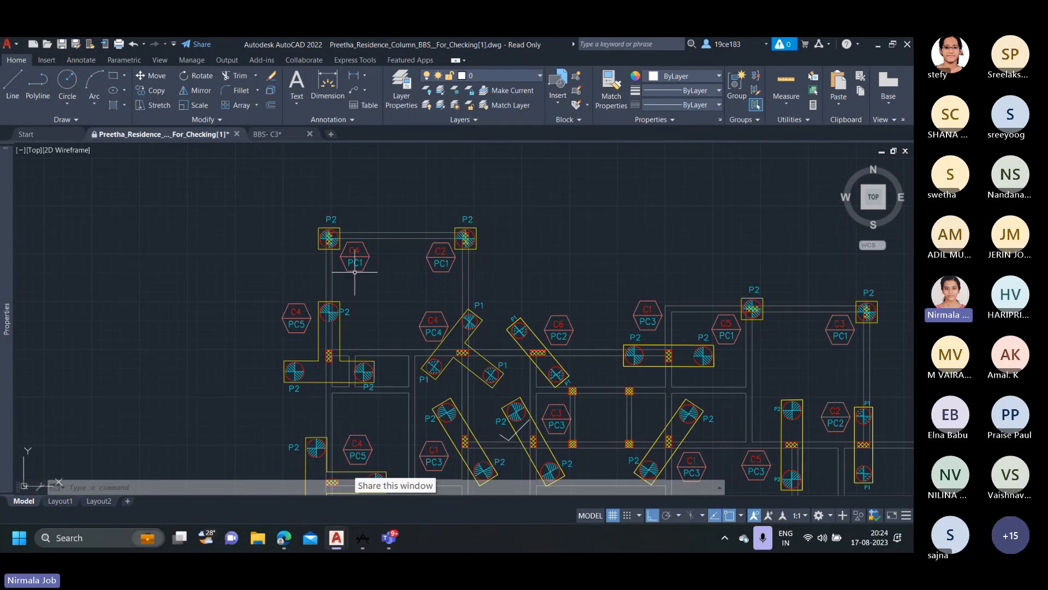
{"action": "scroll", "coordinate": [396, 334], "scroll_direction": "down", "scroll_amount": 4}
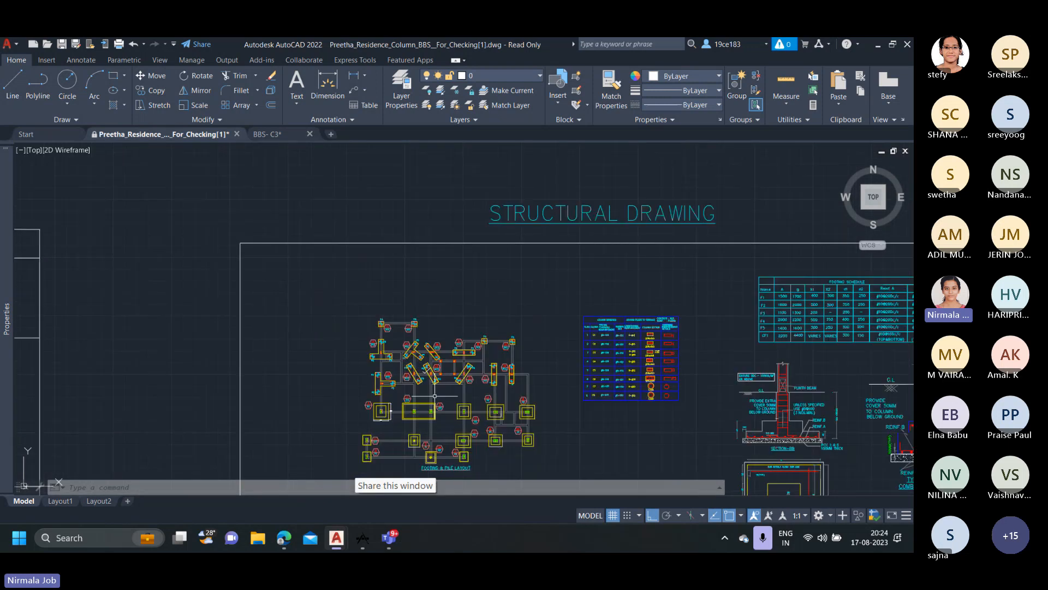
Examine the plan and Section 1A-1A of pile cap PC1, including its dimensions, P.C.C. bed and #12@150 reinforcement callouts.
{"action": "middle_click_drag", "start_coordinate": [436, 470], "coordinate": [443, 347]}
{"action": "scroll", "coordinate": [442, 349], "scroll_direction": "up", "scroll_amount": 2}
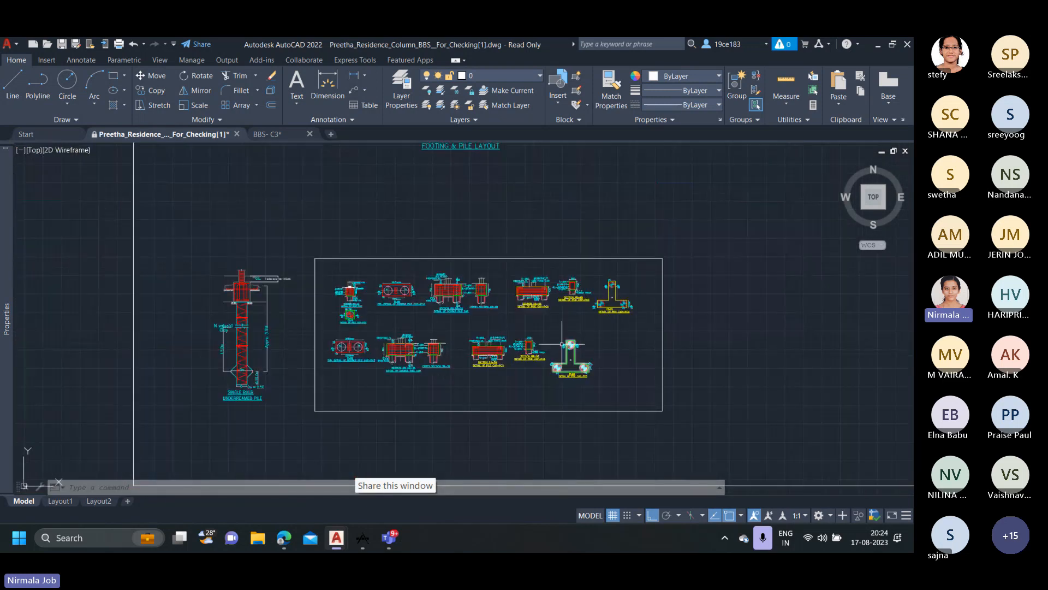
{"action": "scroll", "coordinate": [348, 295], "scroll_direction": "up", "scroll_amount": 2}
{"action": "scroll", "coordinate": [348, 295], "scroll_direction": "down", "scroll_amount": 2}
{"action": "scroll", "coordinate": [348, 296], "scroll_direction": "up", "scroll_amount": 4}
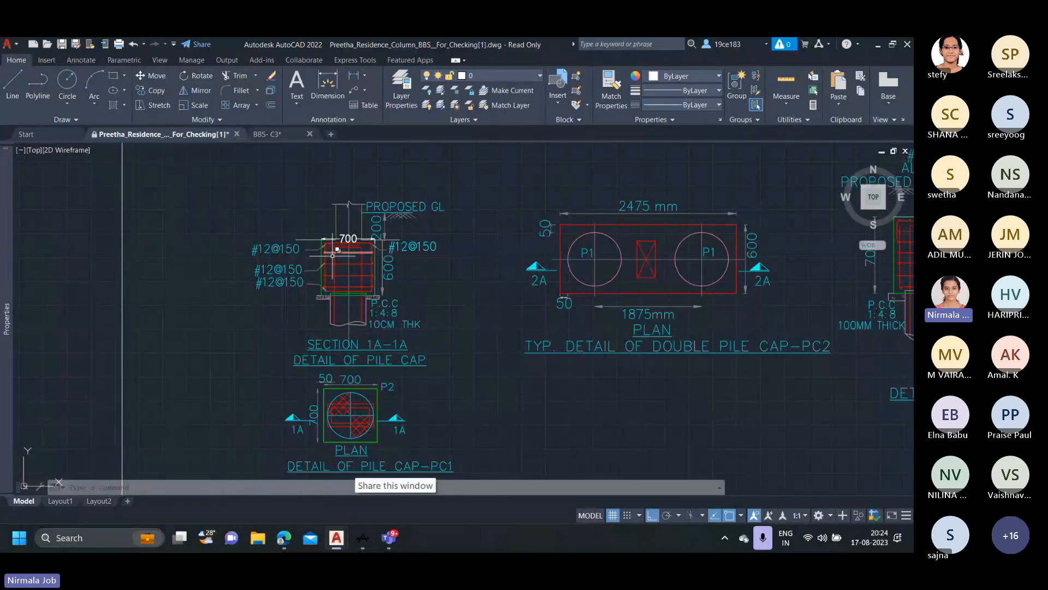
{"action": "scroll", "coordinate": [368, 315], "scroll_direction": "down", "scroll_amount": 2}
{"action": "middle_click_drag", "start_coordinate": [368, 315], "coordinate": [370, 266]}
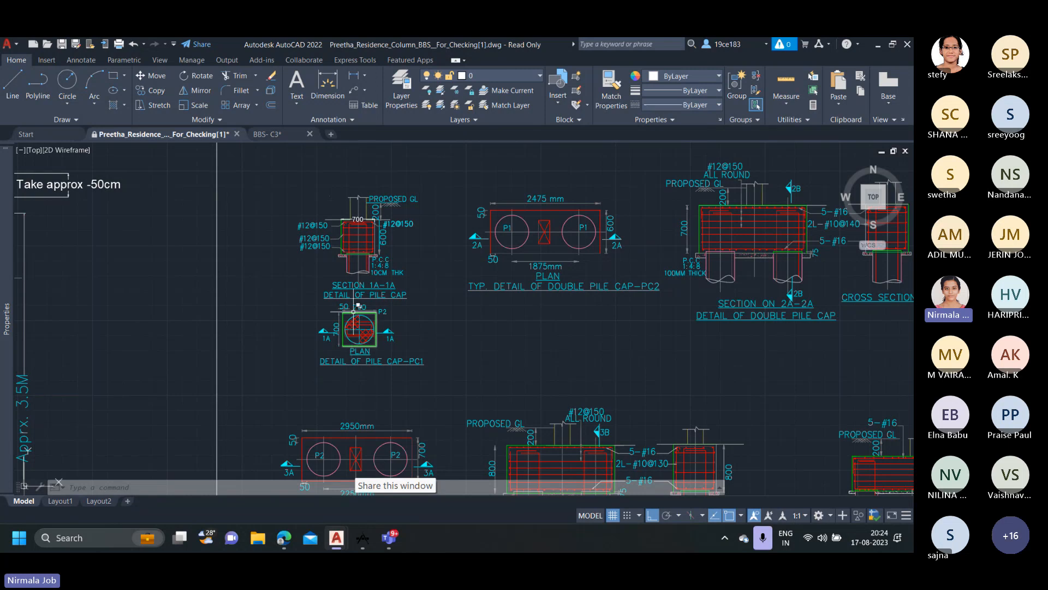
{"action": "scroll", "coordinate": [358, 314], "scroll_direction": "up", "scroll_amount": 2}
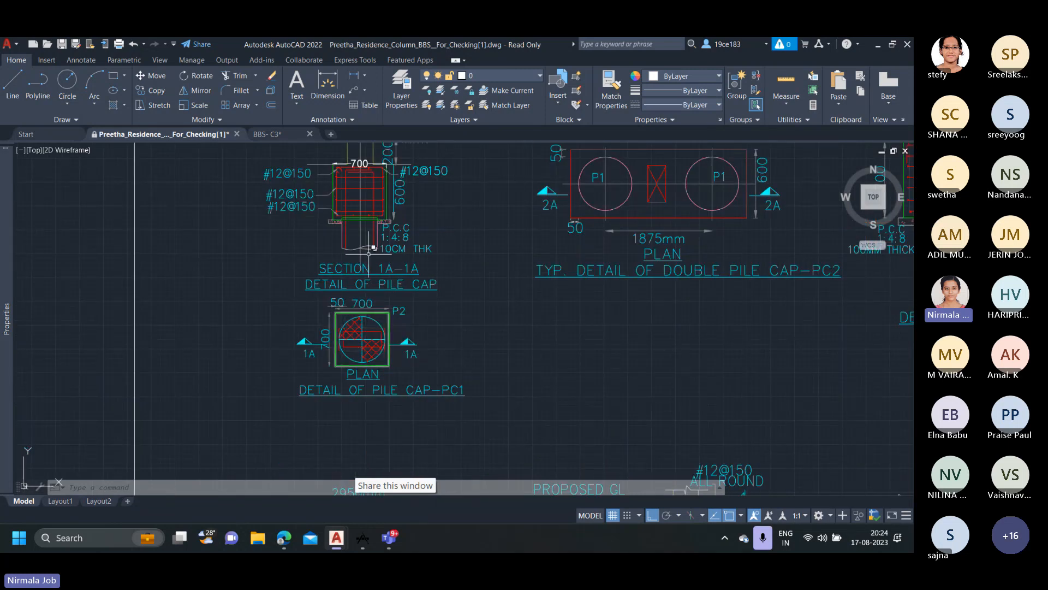
{"action": "middle_click_drag", "start_coordinate": [370, 262], "coordinate": [378, 313]}
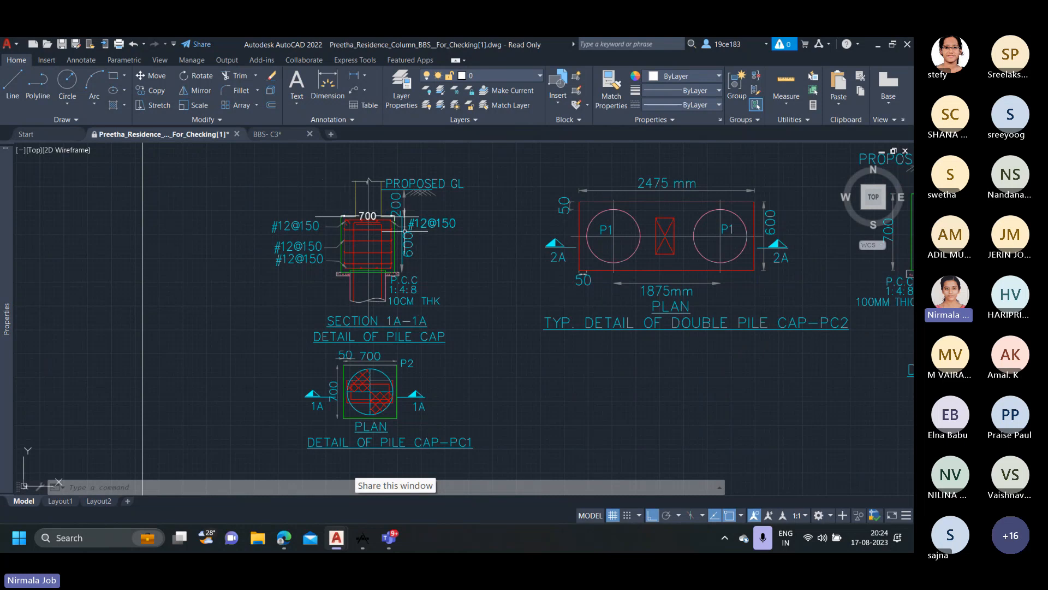
{"action": "scroll", "coordinate": [416, 229], "scroll_direction": "down", "scroll_amount": 4}
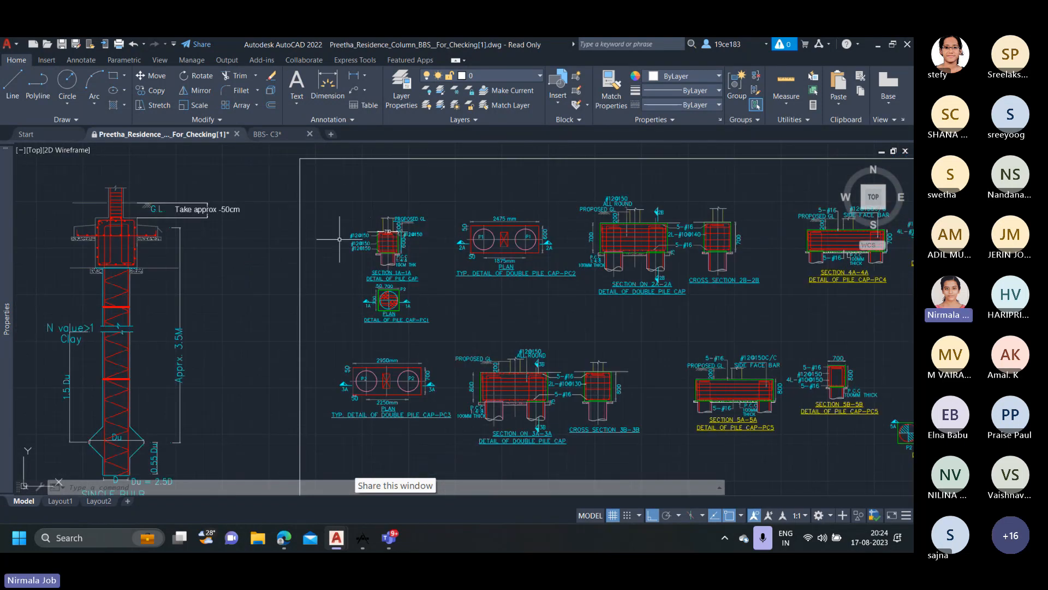
Examine the single bulb underreamed pile detail, tracing the column's vertical bar from above ground level into the pile cap.
{"action": "middle_click_drag", "start_coordinate": [340, 240], "coordinate": [509, 249]}
{"action": "scroll", "coordinate": [320, 272], "scroll_direction": "down", "scroll_amount": 2}
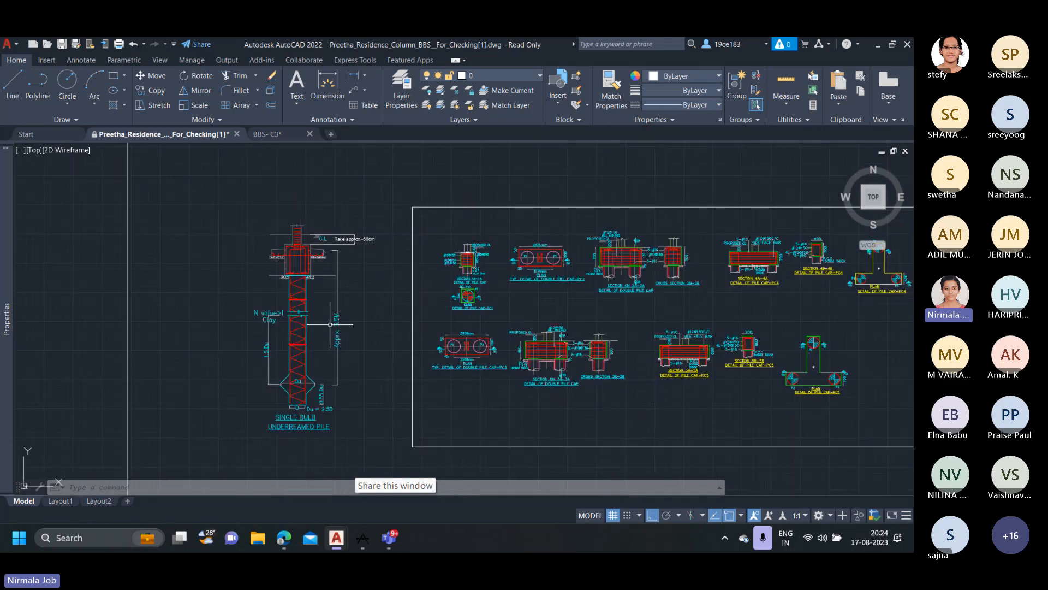
{"action": "scroll", "coordinate": [296, 228], "scroll_direction": "up", "scroll_amount": 4}
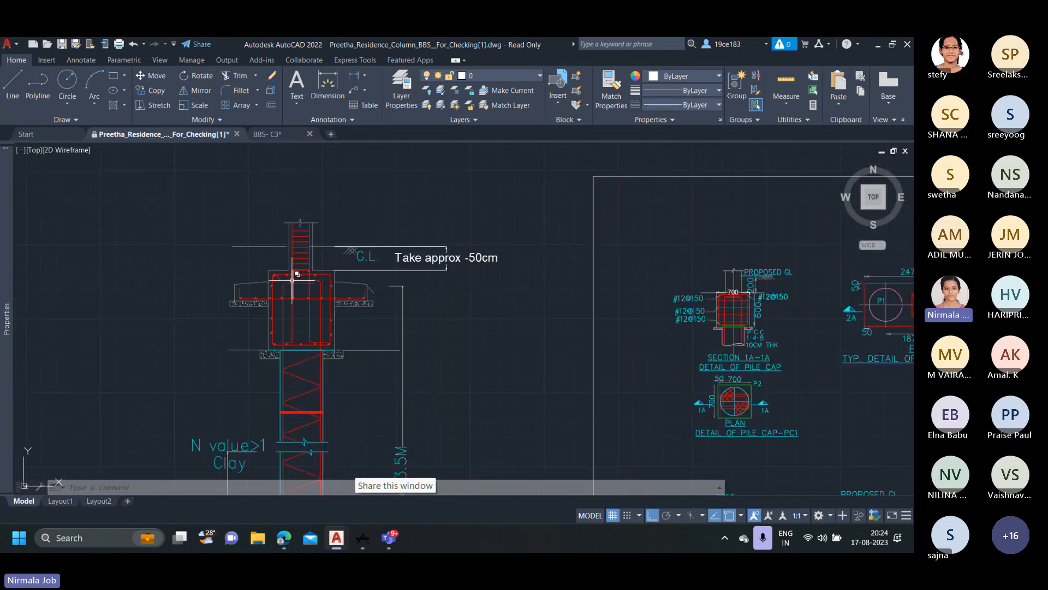
{"action": "scroll", "coordinate": [300, 328], "scroll_direction": "down", "scroll_amount": 3}
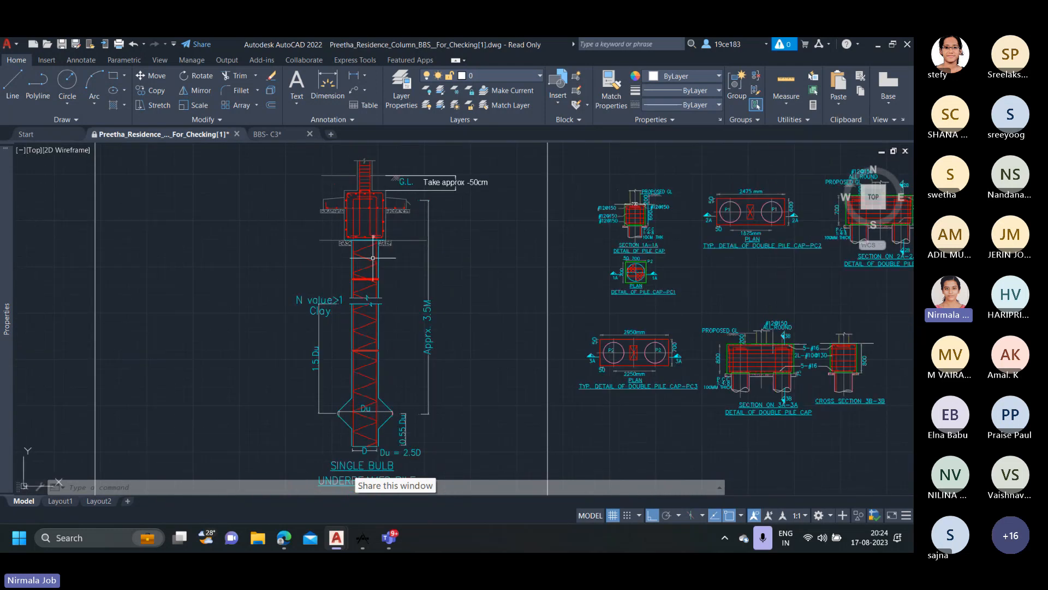
{"action": "scroll", "coordinate": [362, 218], "scroll_direction": "up", "scroll_amount": 5}
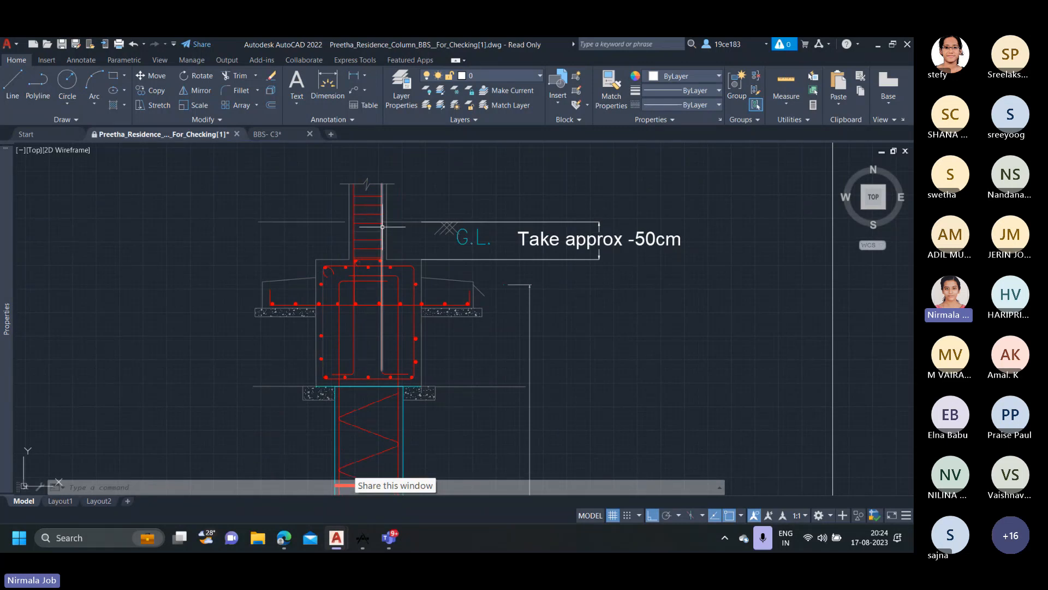
{"action": "mouse_move", "coordinate": [382, 226]}
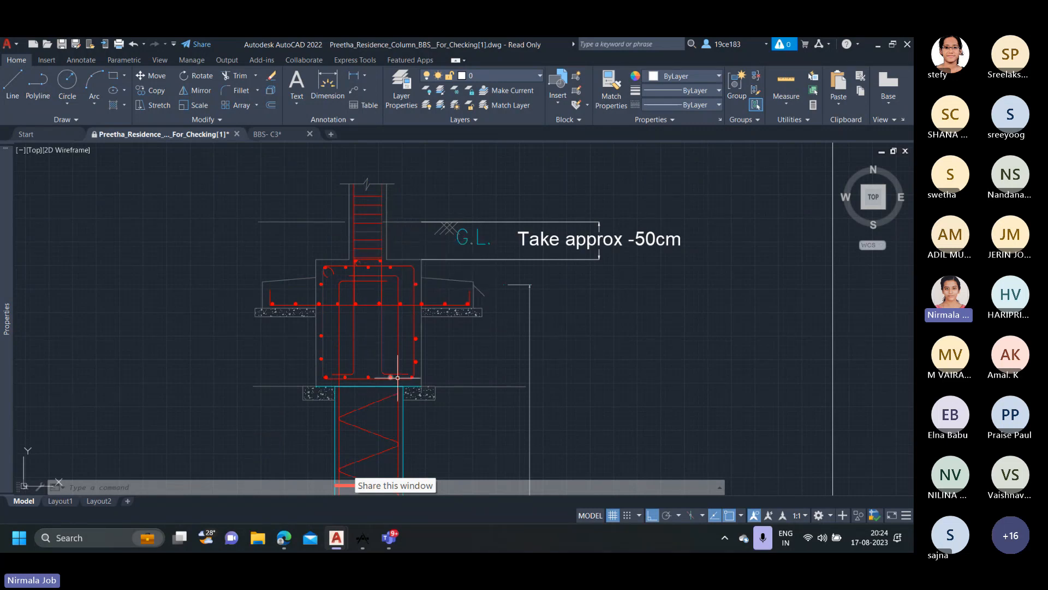
Highlight the pile cap's bottom bar and a bar dot on it in the underreamed pile detail, and clear the selection.
{"action": "scroll", "coordinate": [404, 375], "scroll_direction": "up", "scroll_amount": 2}
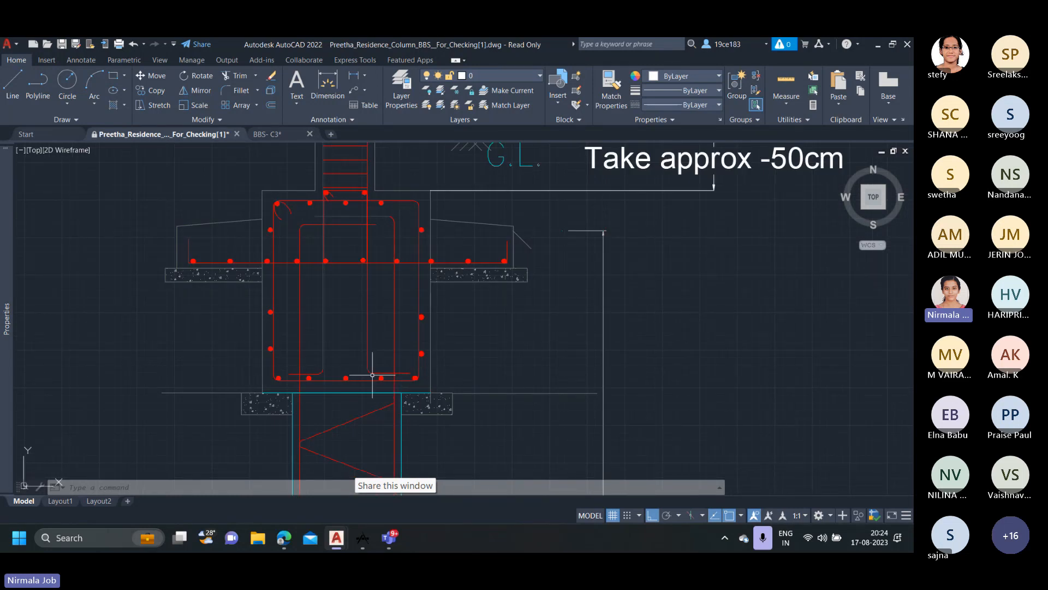
{"action": "scroll", "coordinate": [377, 384], "scroll_direction": "up", "scroll_amount": 2}
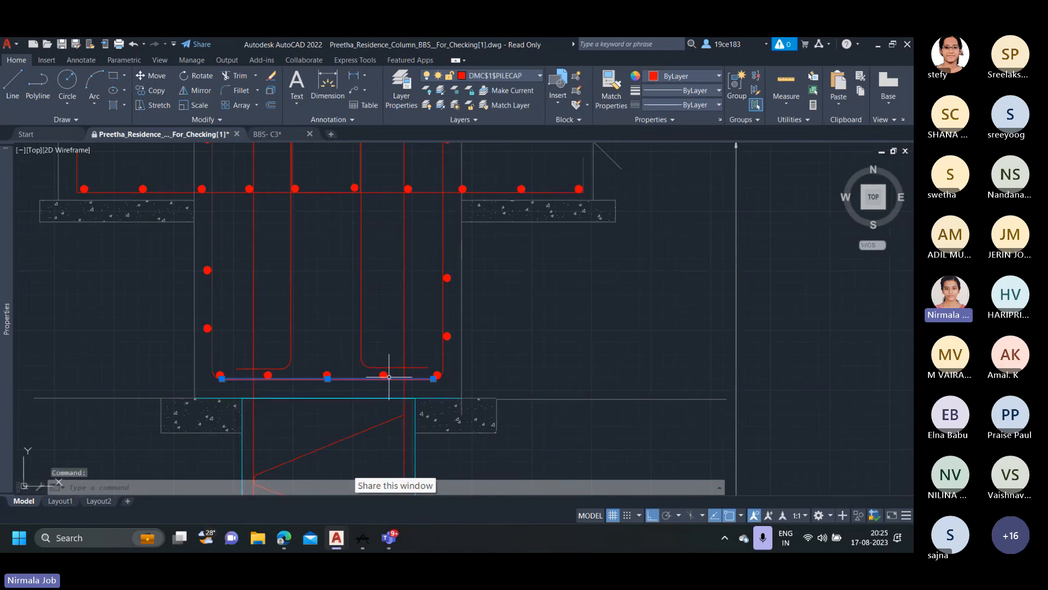
{"action": "left_click", "coordinate": [383, 375]}
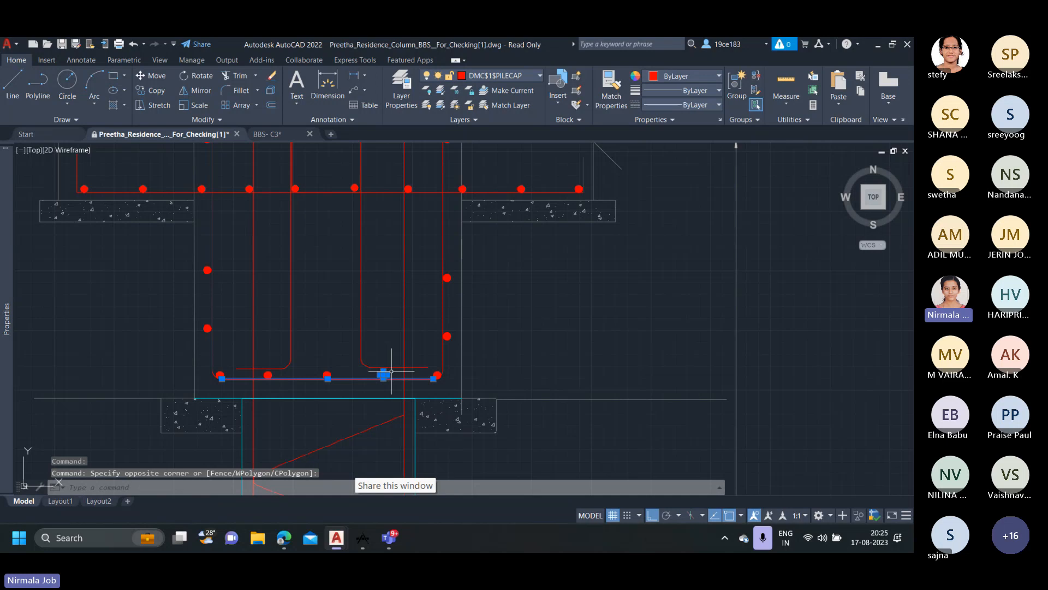
{"action": "key", "text": "Escape"}
{"action": "scroll", "coordinate": [396, 297], "scroll_direction": "down", "scroll_amount": 2}
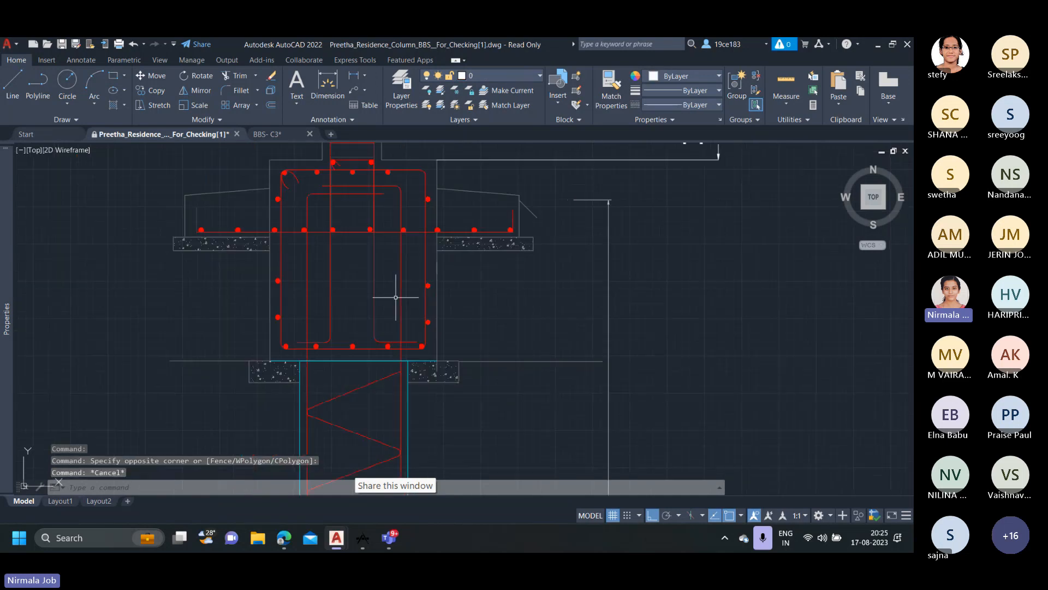
Inspect the closed reinforcement loop and surrounding bar dots of the pile cap in the underreamed pile detail.
{"action": "middle_click_drag", "start_coordinate": [394, 218], "coordinate": [392, 288]}
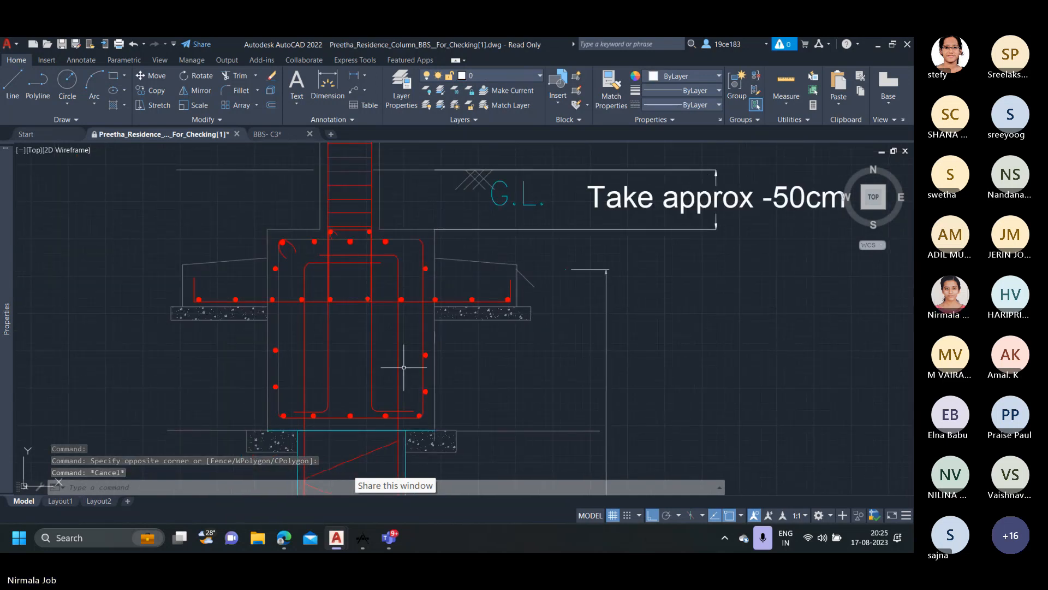
{"action": "scroll", "coordinate": [404, 426], "scroll_direction": "down", "scroll_amount": 2}
{"action": "scroll", "coordinate": [347, 399], "scroll_direction": "up", "scroll_amount": 2}
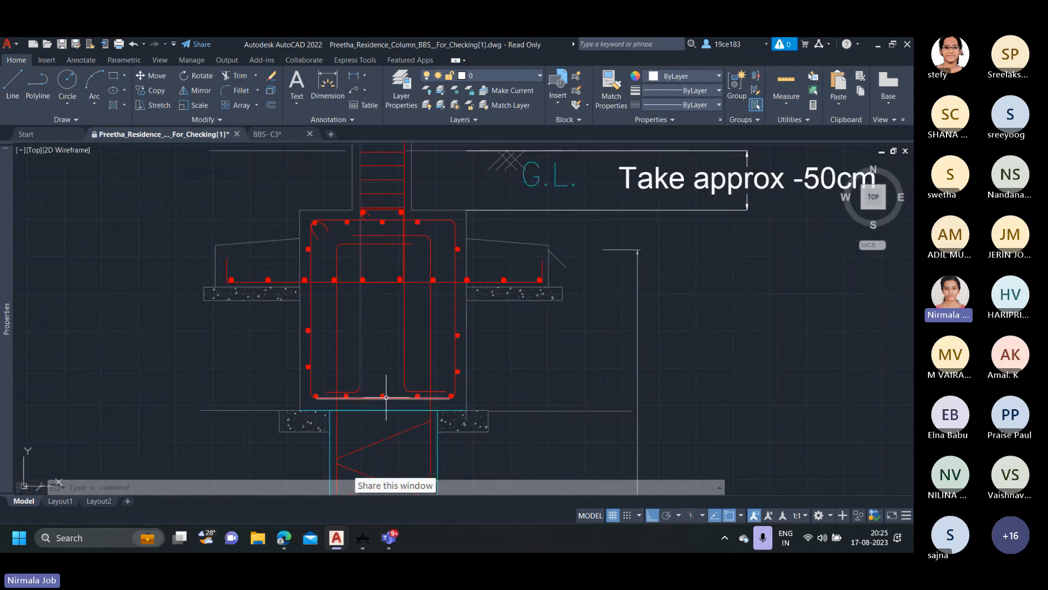
{"action": "scroll", "coordinate": [480, 402], "scroll_direction": "up", "scroll_amount": 2}
{"action": "scroll", "coordinate": [486, 401], "scroll_direction": "down", "scroll_amount": 2}
{"action": "scroll", "coordinate": [485, 400], "scroll_direction": "down", "scroll_amount": 7}
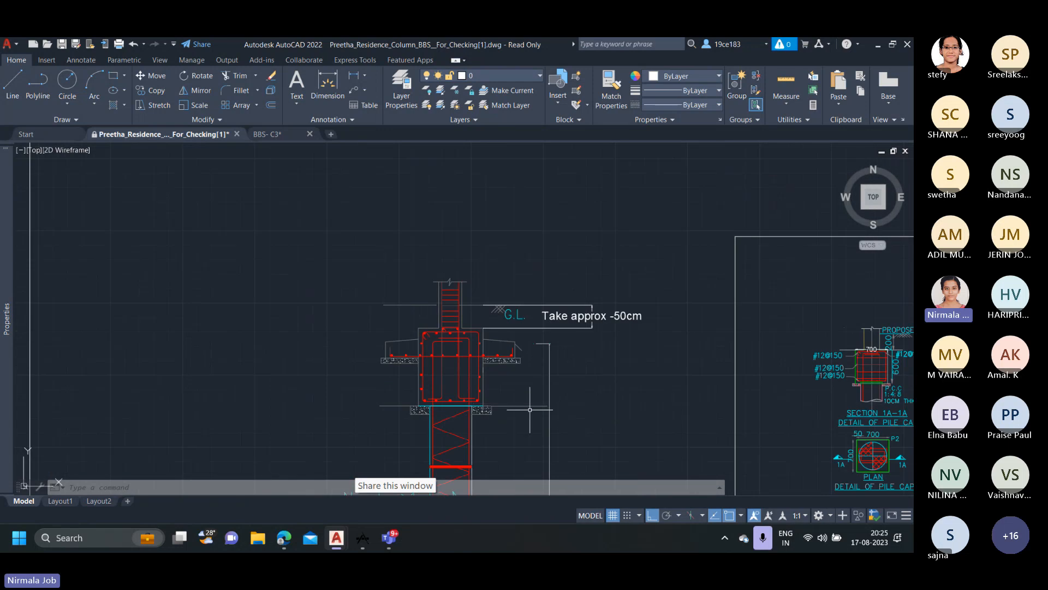
Look over the whole structural drawing sheet and locate the column reinforcement sheet with the drafted and scanned copies.
{"action": "middle_click_drag", "start_coordinate": [510, 356], "coordinate": [392, 367]}
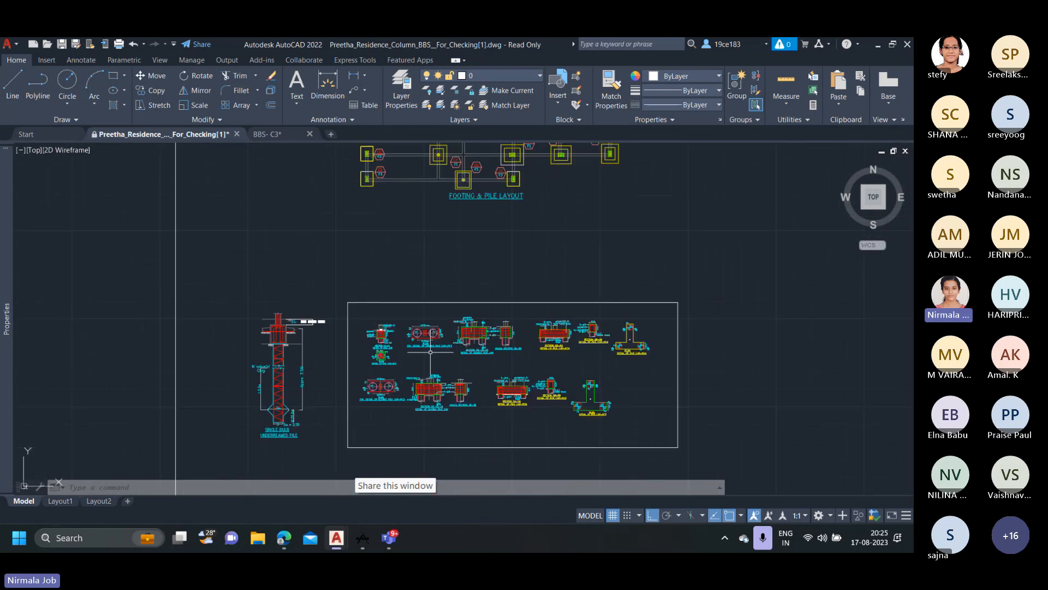
{"action": "scroll", "coordinate": [514, 233], "scroll_direction": "down", "scroll_amount": 2}
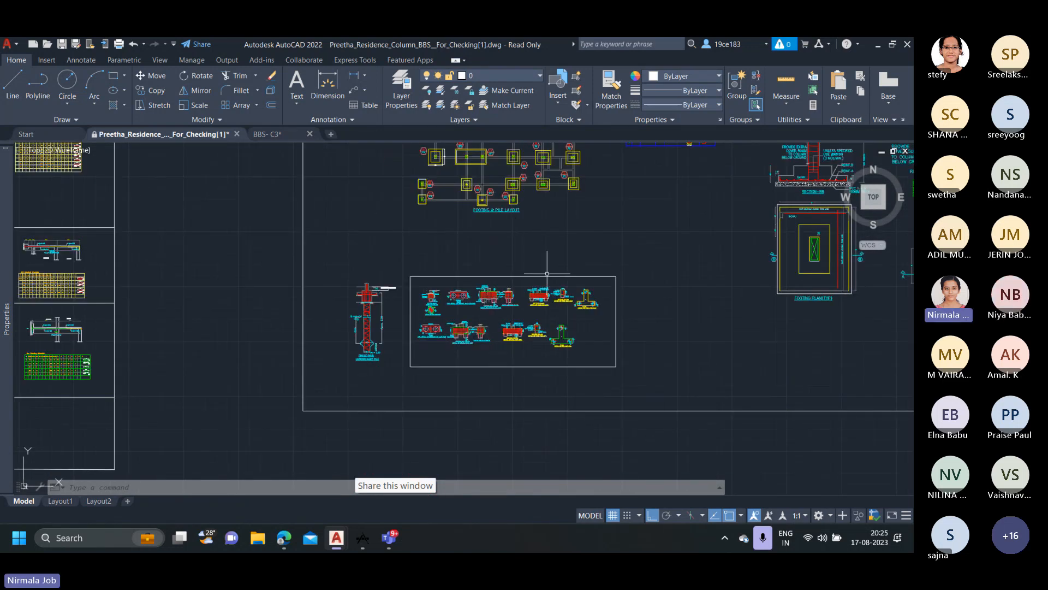
{"action": "middle_click_drag", "start_coordinate": [547, 273], "coordinate": [446, 399]}
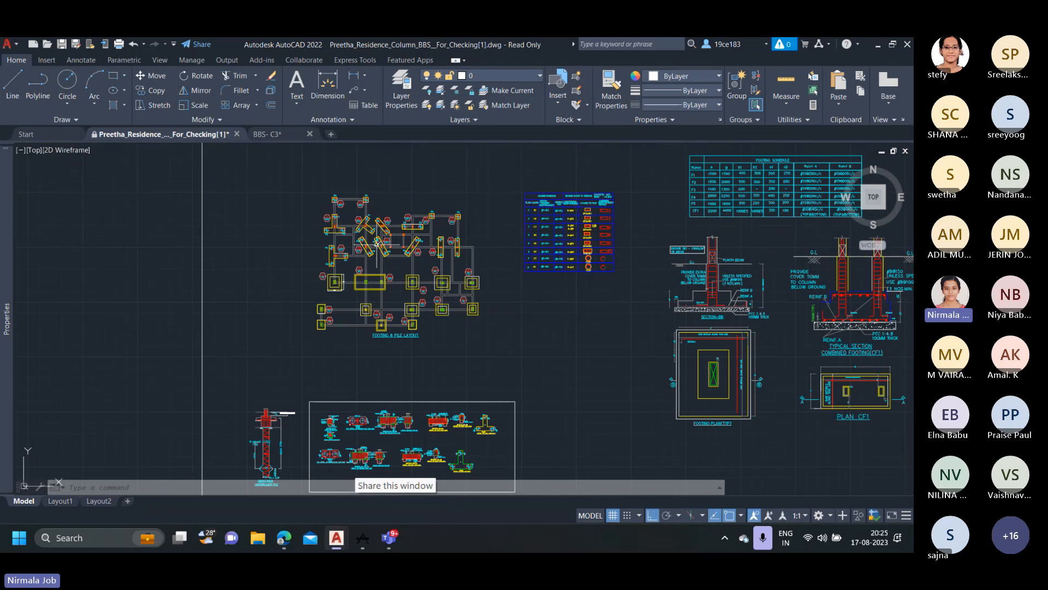
{"action": "scroll", "coordinate": [501, 337], "scroll_direction": "down", "scroll_amount": 2}
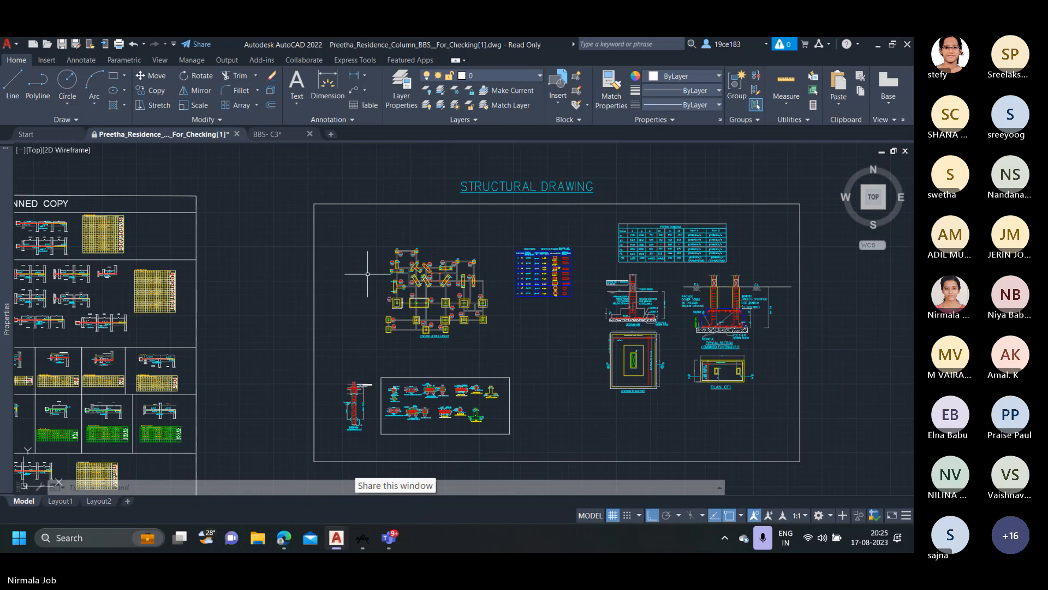
{"action": "scroll", "coordinate": [264, 263], "scroll_direction": "down", "scroll_amount": 2}
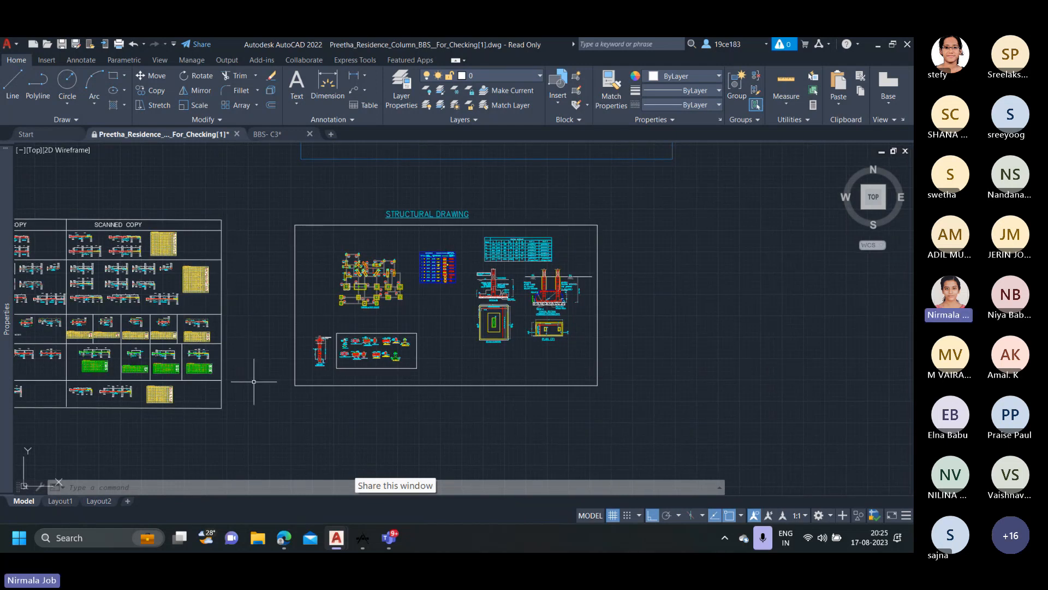
{"action": "scroll", "coordinate": [254, 382], "scroll_direction": "down", "scroll_amount": 1}
{"action": "mouse_move", "coordinate": [254, 381]}
{"action": "middle_mouse_down"}
{"action": "mouse_move", "coordinate": [370, 345]}
{"action": "mouse_move", "coordinate": [596, 378]}
{"action": "middle_mouse_up"}
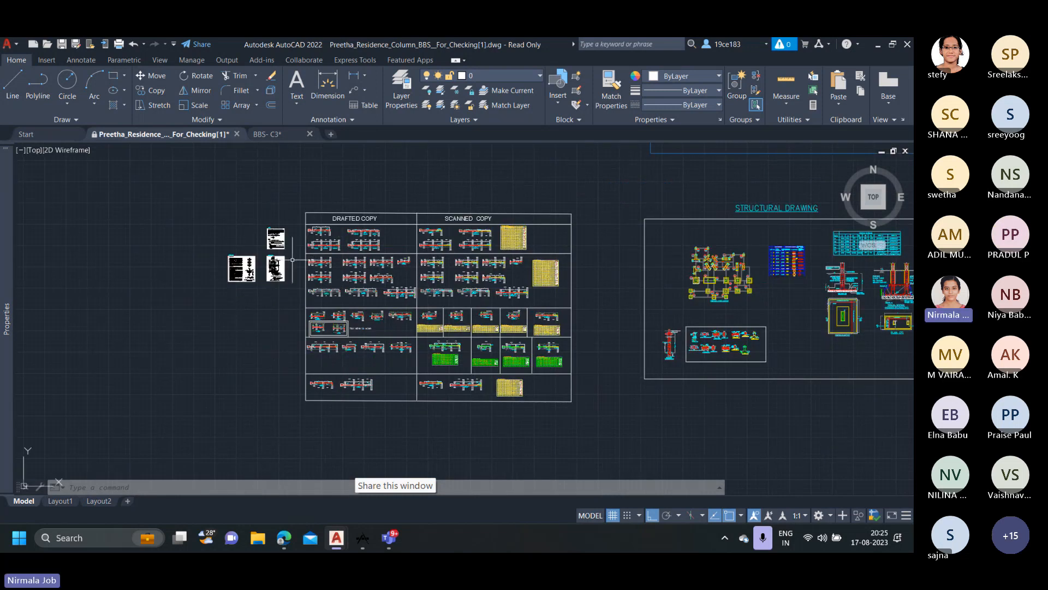
Examine the drafted C4 (200X400) column details, following the 4-#16 bars from the footing through the floors to the bend at the column end.
{"action": "scroll", "coordinate": [306, 245], "scroll_direction": "up", "scroll_amount": 4}
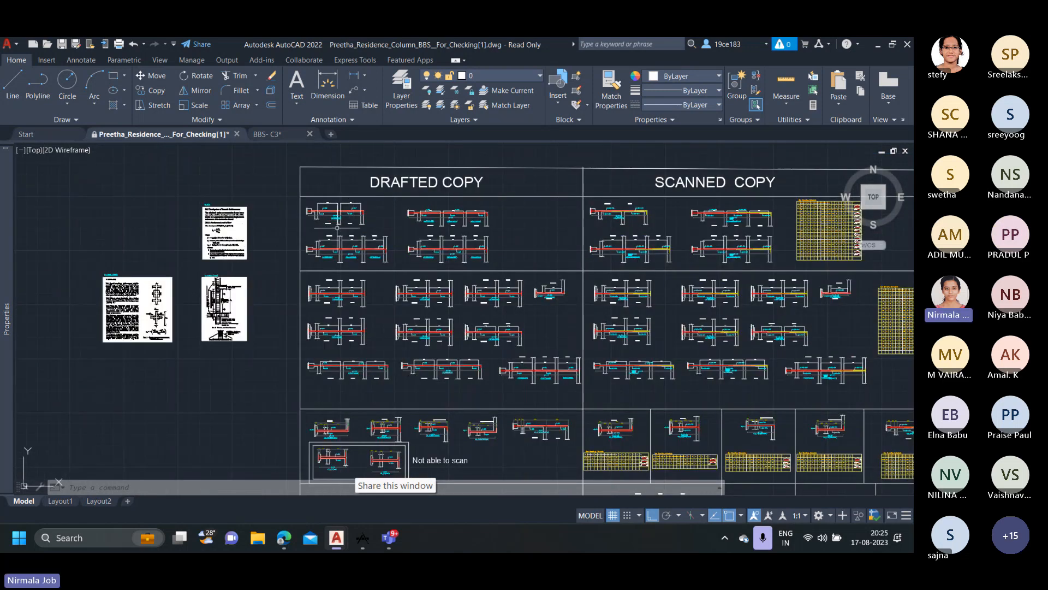
{"action": "scroll", "coordinate": [352, 218], "scroll_direction": "up", "scroll_amount": 4}
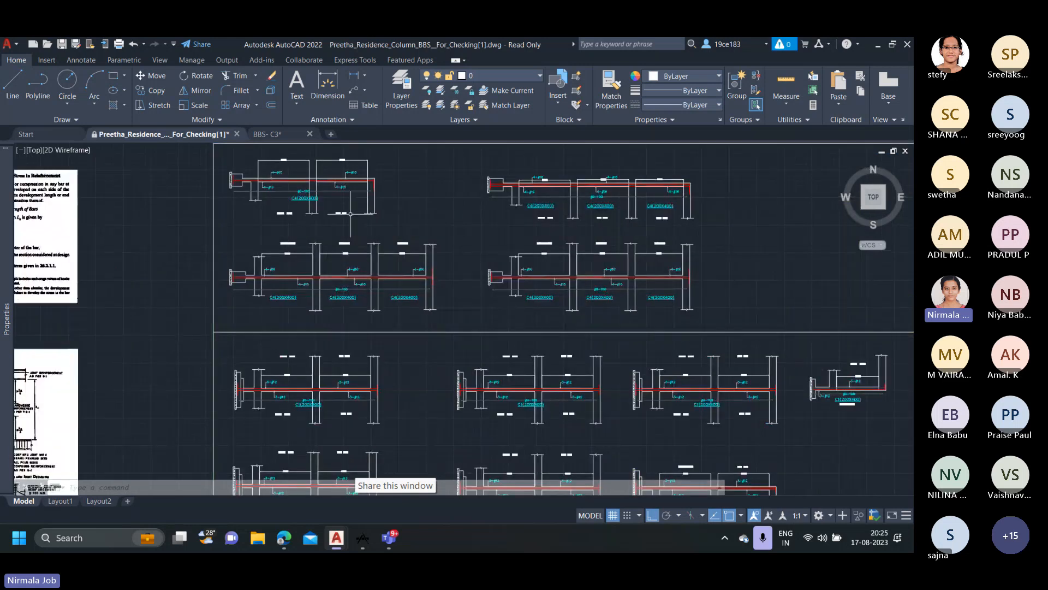
{"action": "middle_click_drag", "start_coordinate": [350, 213], "coordinate": [347, 252]}
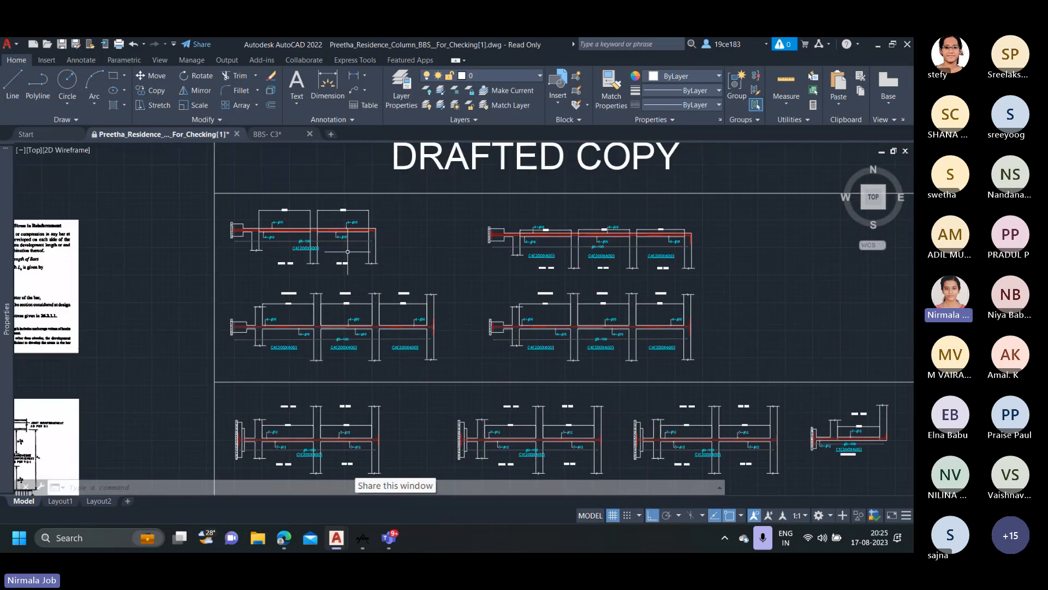
{"action": "scroll", "coordinate": [464, 247], "scroll_direction": "down", "scroll_amount": 1}
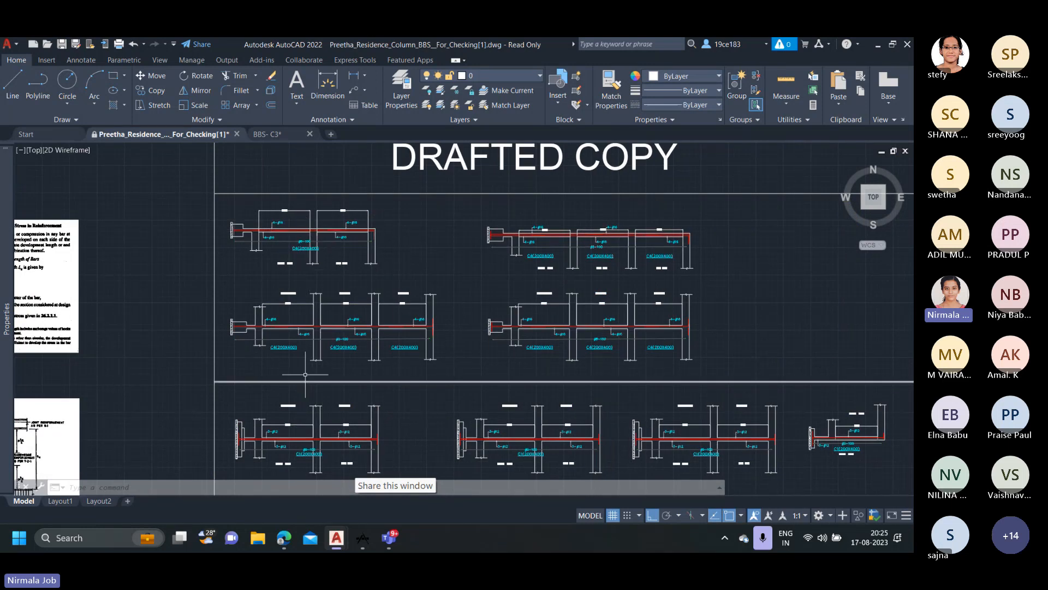
{"action": "scroll", "coordinate": [280, 171], "scroll_direction": "down", "scroll_amount": 2}
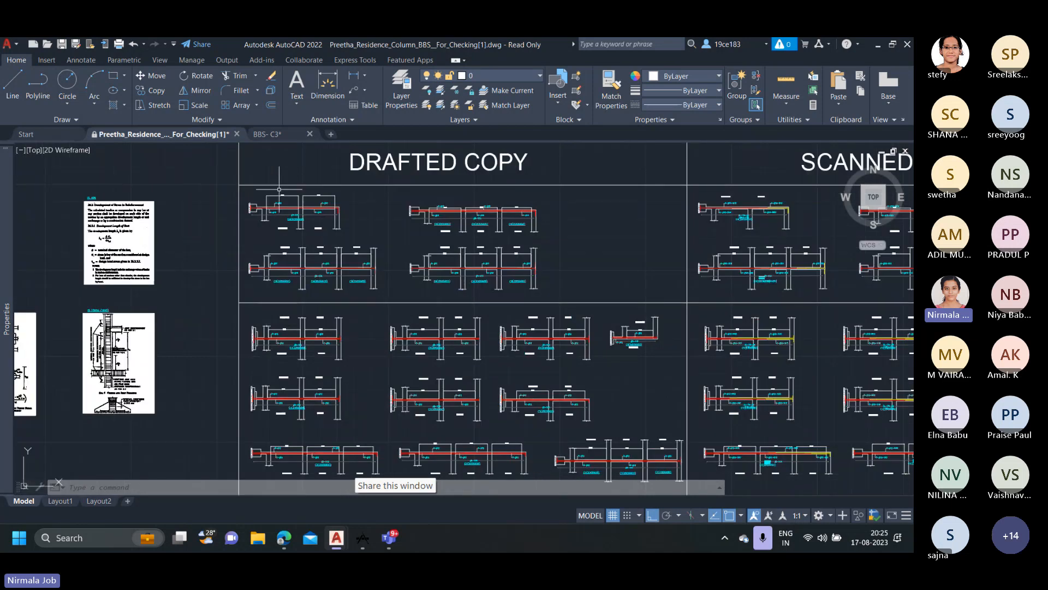
{"action": "scroll", "coordinate": [279, 189], "scroll_direction": "up", "scroll_amount": 2}
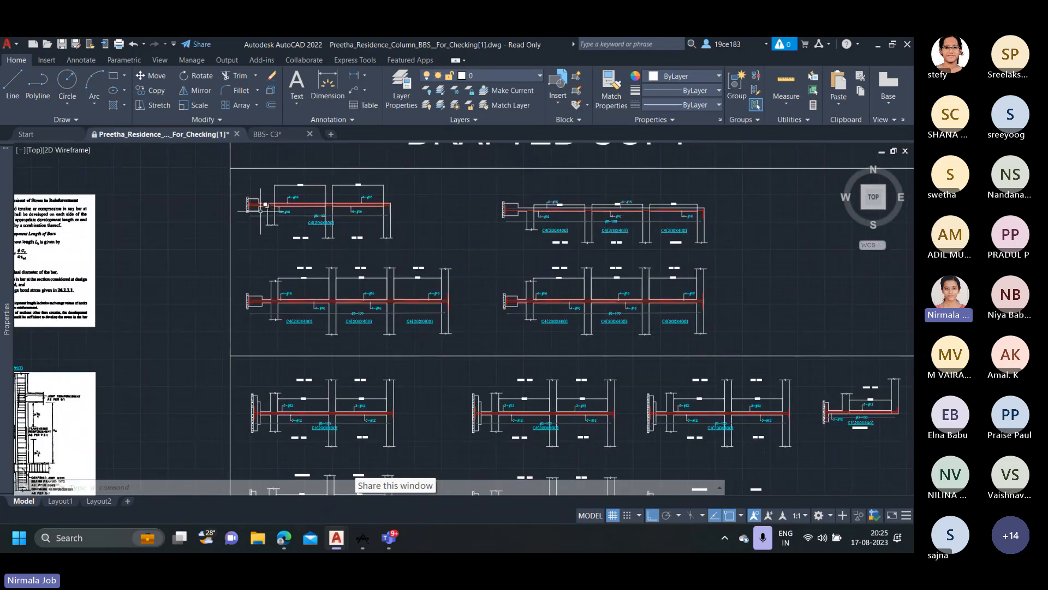
{"action": "scroll", "coordinate": [261, 207], "scroll_direction": "up", "scroll_amount": 3}
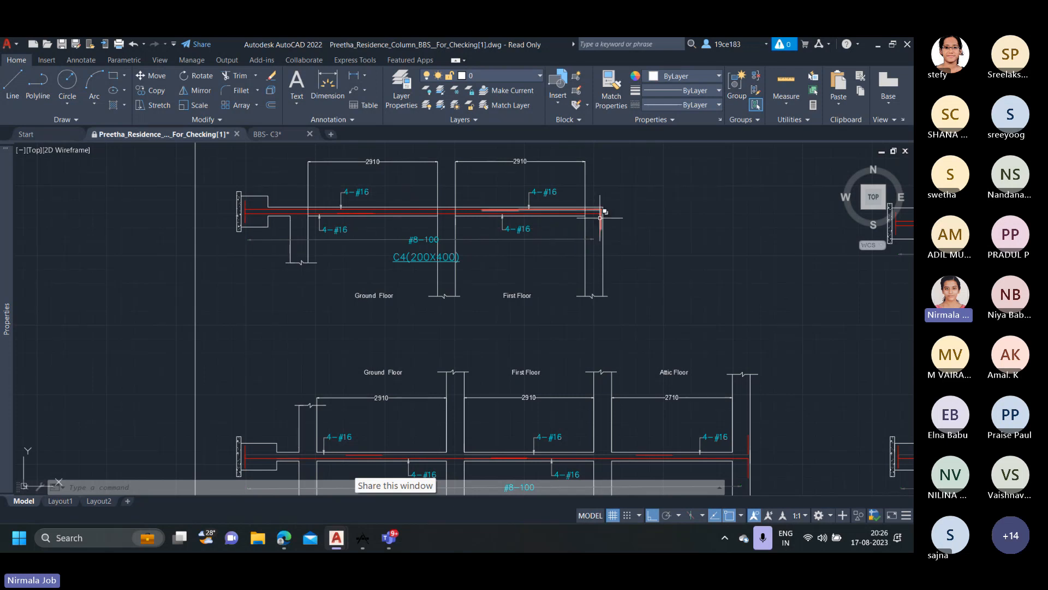
{"action": "scroll", "coordinate": [412, 260], "scroll_direction": "down", "scroll_amount": 2}
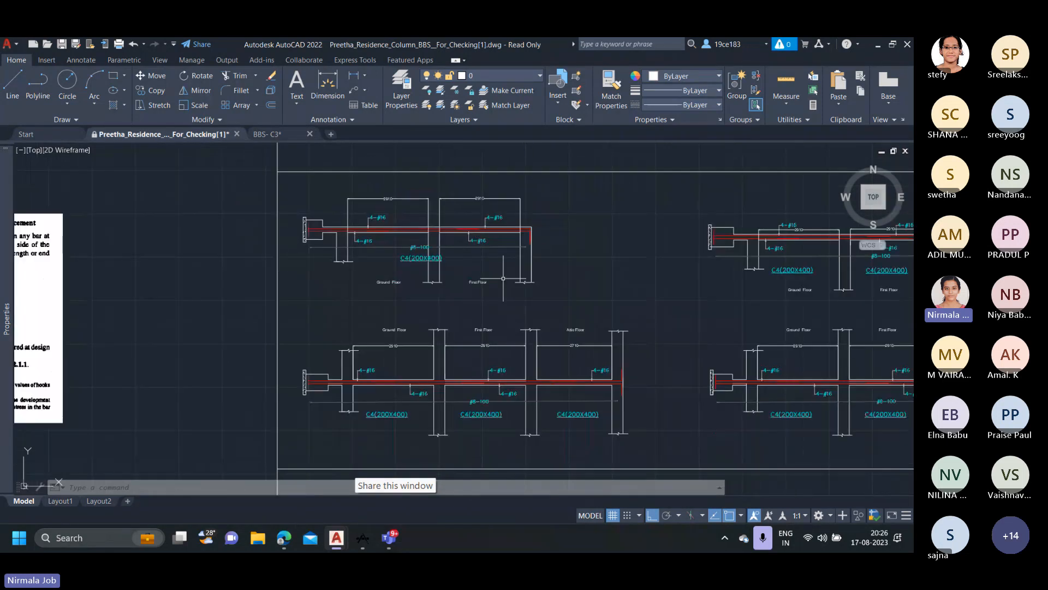
{"action": "scroll", "coordinate": [503, 277], "scroll_direction": "down", "scroll_amount": 5}
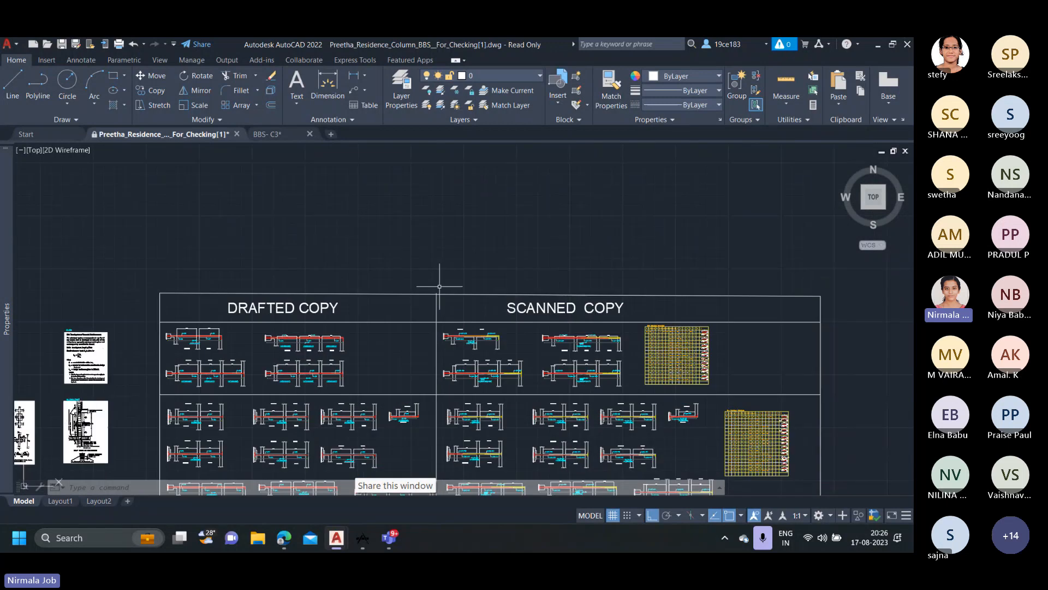
Locate the architectural sheets above the structural drawing and look over the floor plans, sections and elevations.
{"action": "scroll", "coordinate": [440, 286], "scroll_direction": "down", "scroll_amount": 9}
{"action": "scroll", "coordinate": [513, 257], "scroll_direction": "up", "scroll_amount": 7}
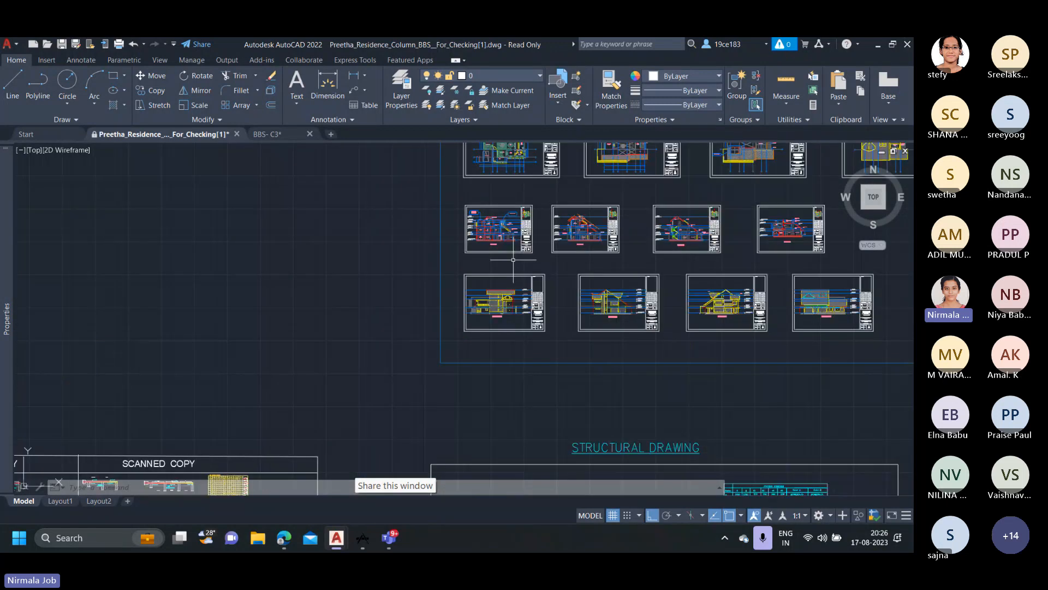
{"action": "mouse_move", "coordinate": [541, 189]}
{"action": "middle_mouse_down"}
{"action": "mouse_move", "coordinate": [519, 207]}
{"action": "mouse_move", "coordinate": [499, 200]}
{"action": "middle_mouse_up"}
{"action": "scroll", "coordinate": [499, 201], "scroll_direction": "up", "scroll_amount": 2}
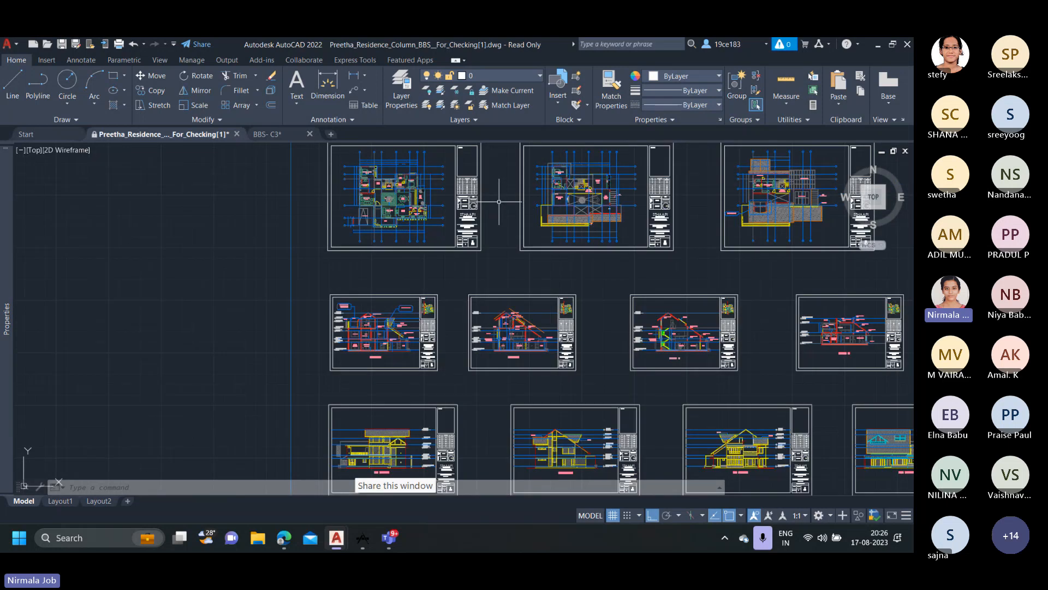
Examine section aa among the architectural drawings, reading the floor, lintel, slab and attic levels beside the bedroom and toilet.
{"action": "scroll", "coordinate": [333, 347], "scroll_direction": "down", "scroll_amount": 2}
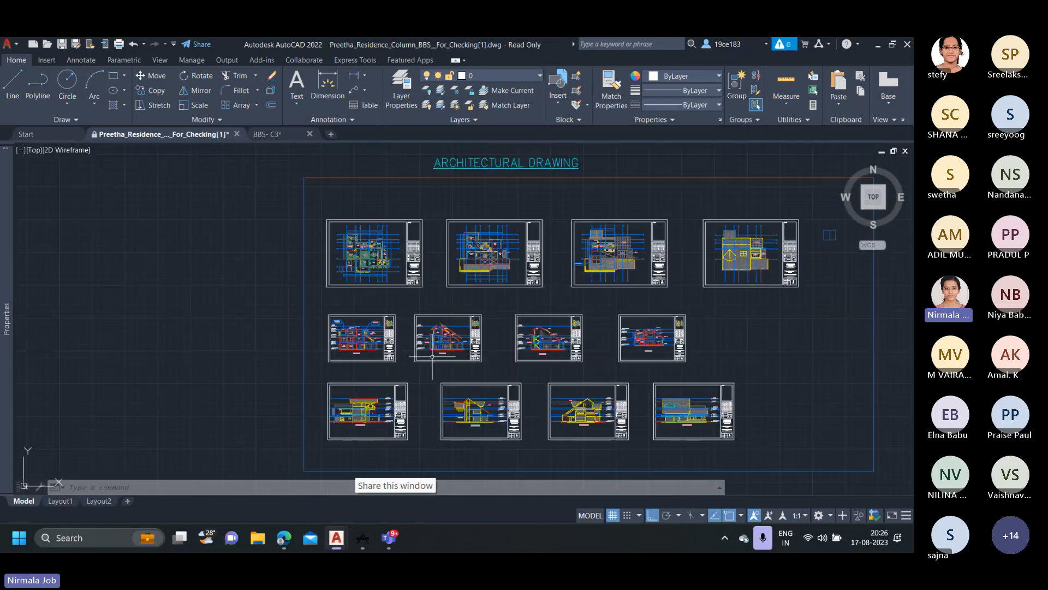
{"action": "scroll", "coordinate": [352, 347], "scroll_direction": "up", "scroll_amount": 5}
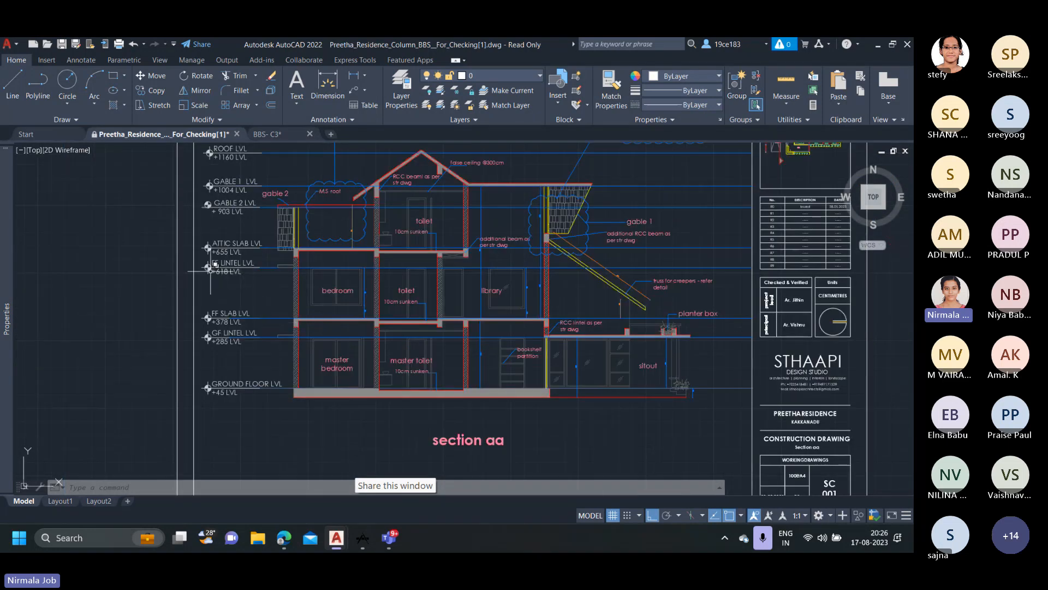
{"action": "scroll", "coordinate": [214, 271], "scroll_direction": "down", "scroll_amount": 2}
{"action": "scroll", "coordinate": [216, 271], "scroll_direction": "up", "scroll_amount": 6}
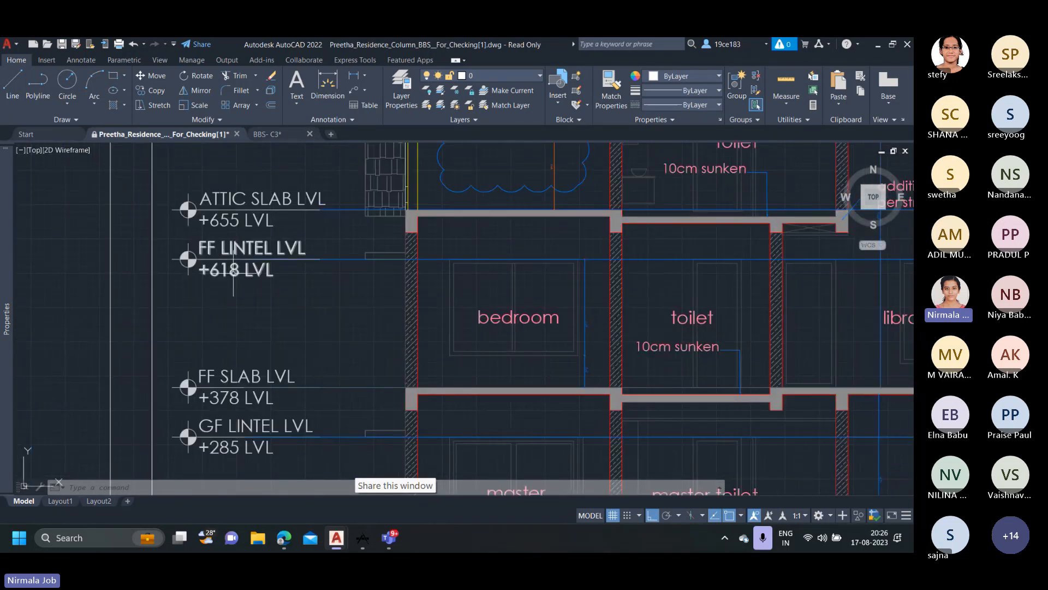
{"action": "scroll", "coordinate": [233, 272], "scroll_direction": "down", "scroll_amount": 1}
{"action": "scroll", "coordinate": [249, 278], "scroll_direction": "down", "scroll_amount": 2}
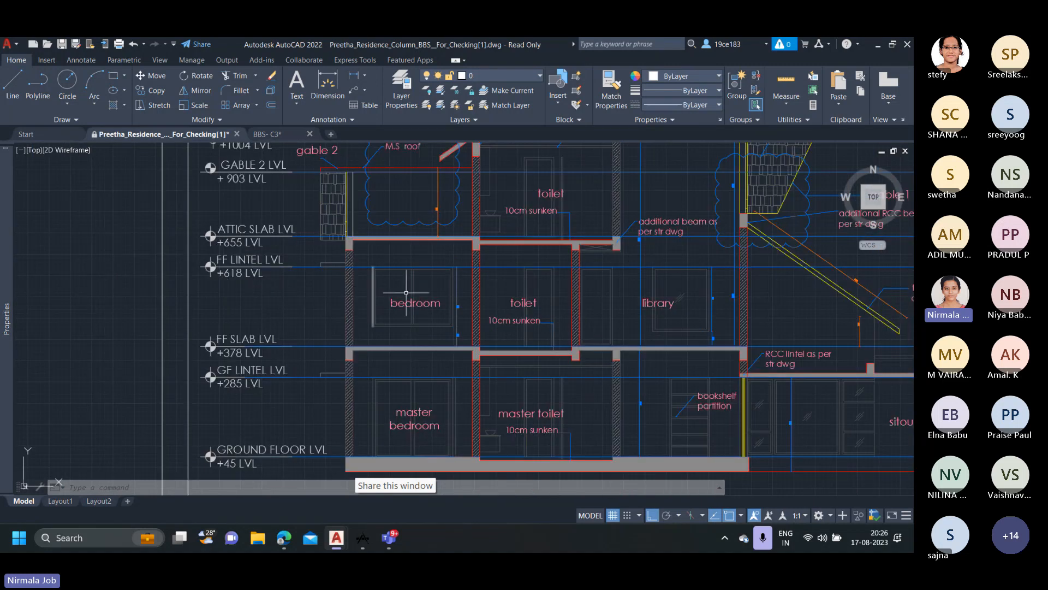
{"action": "scroll", "coordinate": [406, 292], "scroll_direction": "down", "scroll_amount": 5}
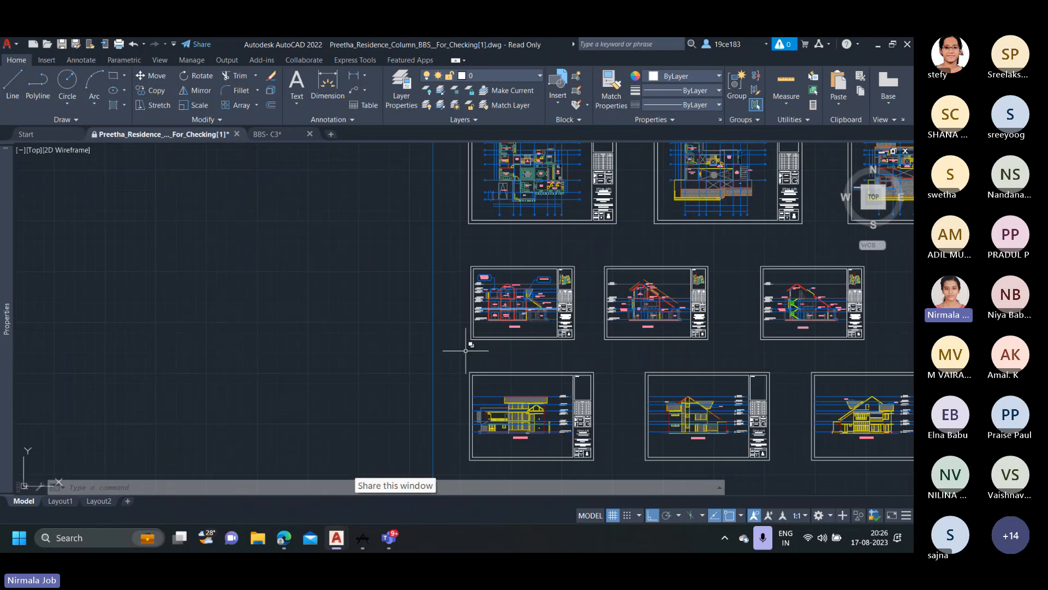
Examine the C4/PC1 column and pile cap tag at the upper P2 pile in the footing and pile layout.
{"action": "middle_click_drag", "start_coordinate": [465, 306], "coordinate": [455, 190]}
{"action": "scroll", "coordinate": [489, 289], "scroll_direction": "down", "scroll_amount": 6}
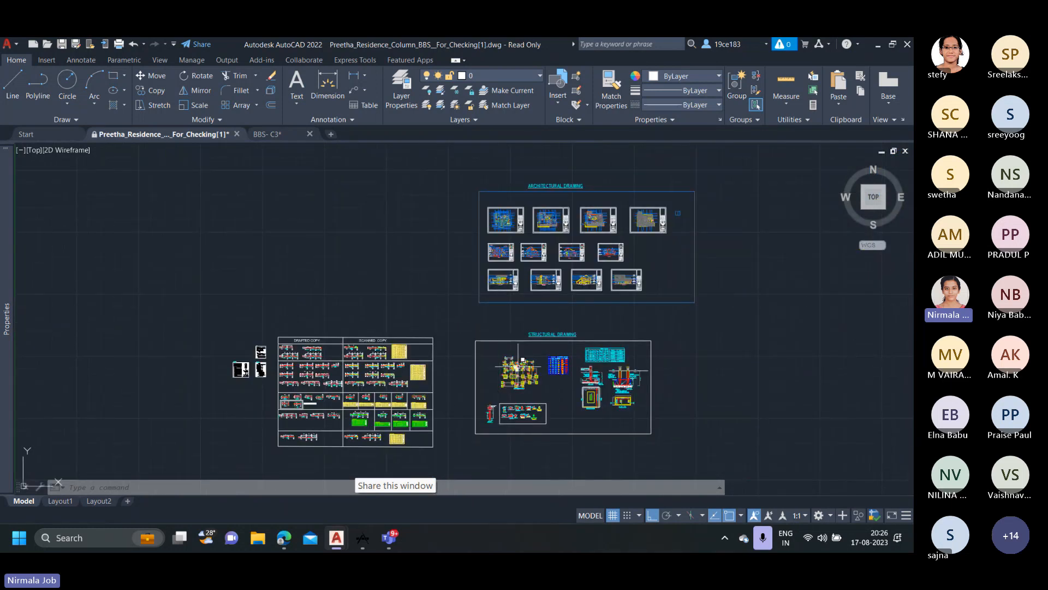
{"action": "scroll", "coordinate": [520, 361], "scroll_direction": "up", "scroll_amount": 10}
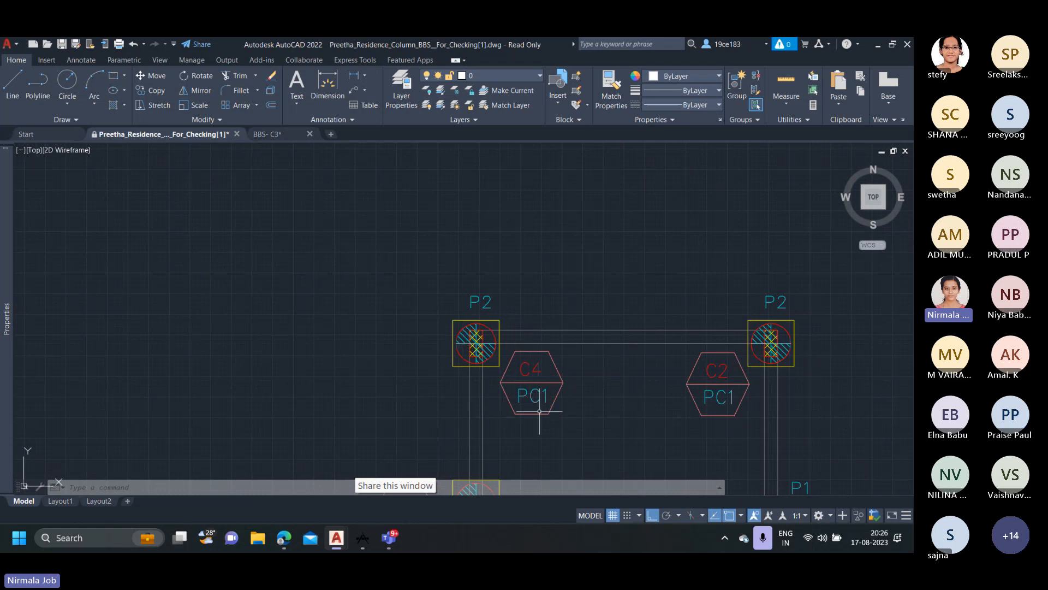
{"action": "scroll", "coordinate": [495, 358], "scroll_direction": "down", "scroll_amount": 5}
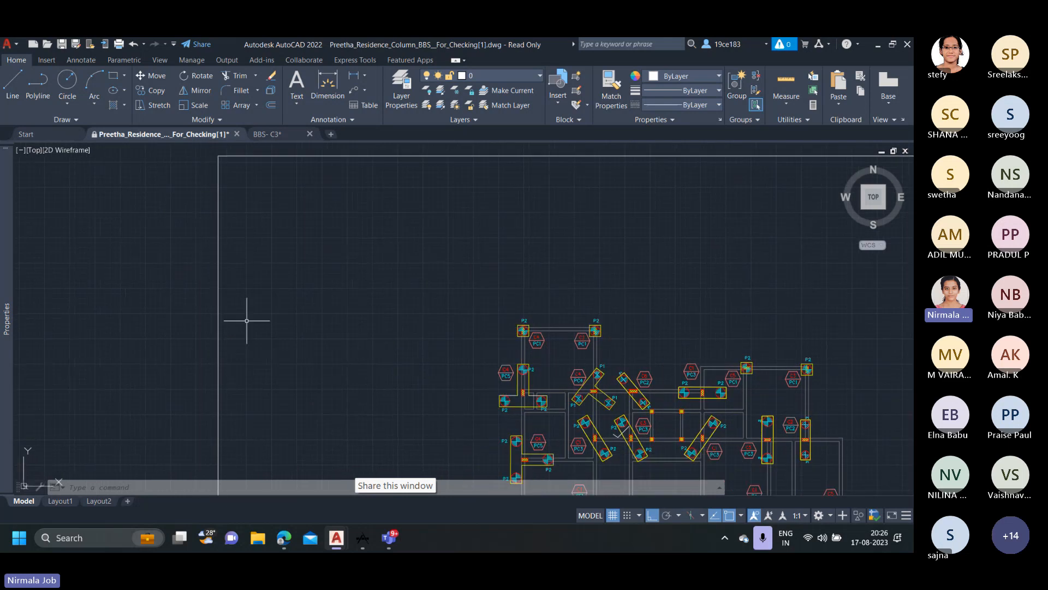
{"action": "scroll", "coordinate": [522, 348], "scroll_direction": "up", "scroll_amount": 3}
{"action": "scroll", "coordinate": [522, 347], "scroll_direction": "up", "scroll_amount": 2}
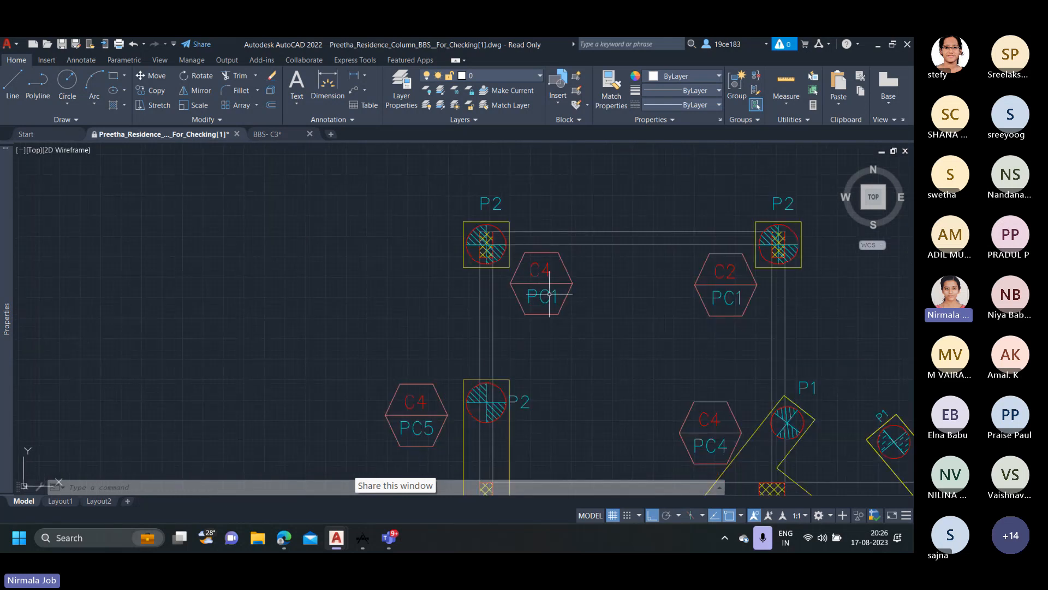
{"action": "scroll", "coordinate": [544, 299], "scroll_direction": "down", "scroll_amount": 6}
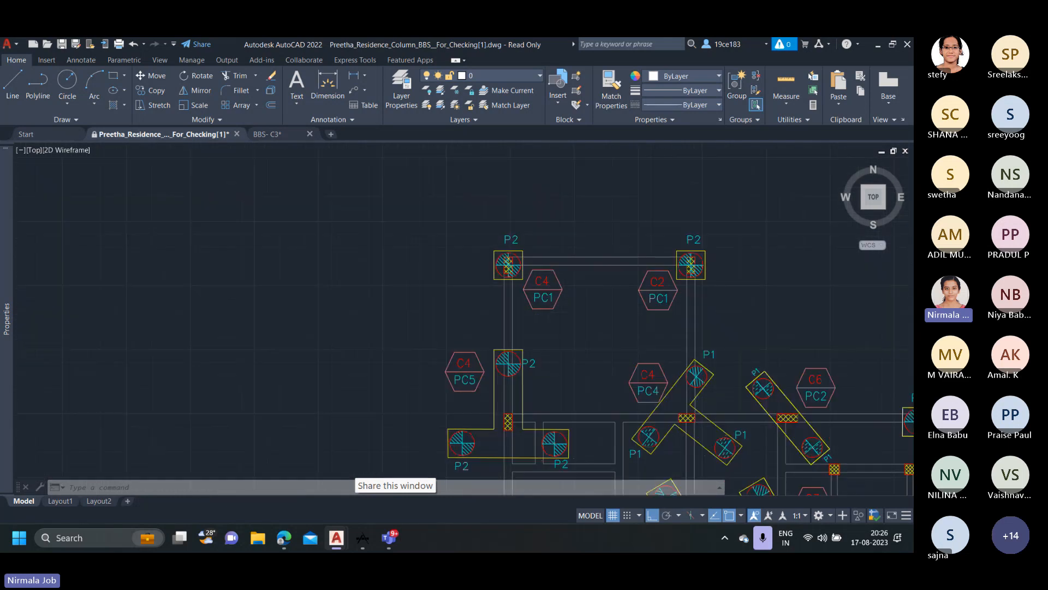
{"action": "middle_click_drag", "start_coordinate": [386, 334], "coordinate": [670, 332]}
Examine the pile cap end of the first two-floor C4 (200X400) column in the drafted copy.
{"action": "scroll", "coordinate": [542, 327], "scroll_direction": "down", "scroll_amount": 6}
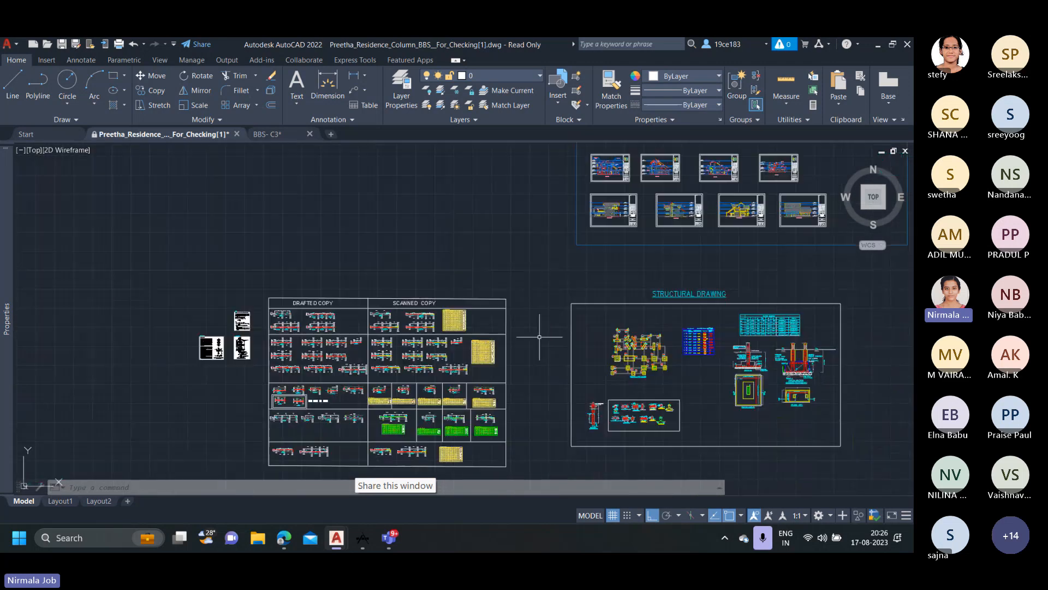
{"action": "scroll", "coordinate": [269, 304], "scroll_direction": "up", "scroll_amount": 6}
{"action": "scroll", "coordinate": [268, 304], "scroll_direction": "up", "scroll_amount": 3}
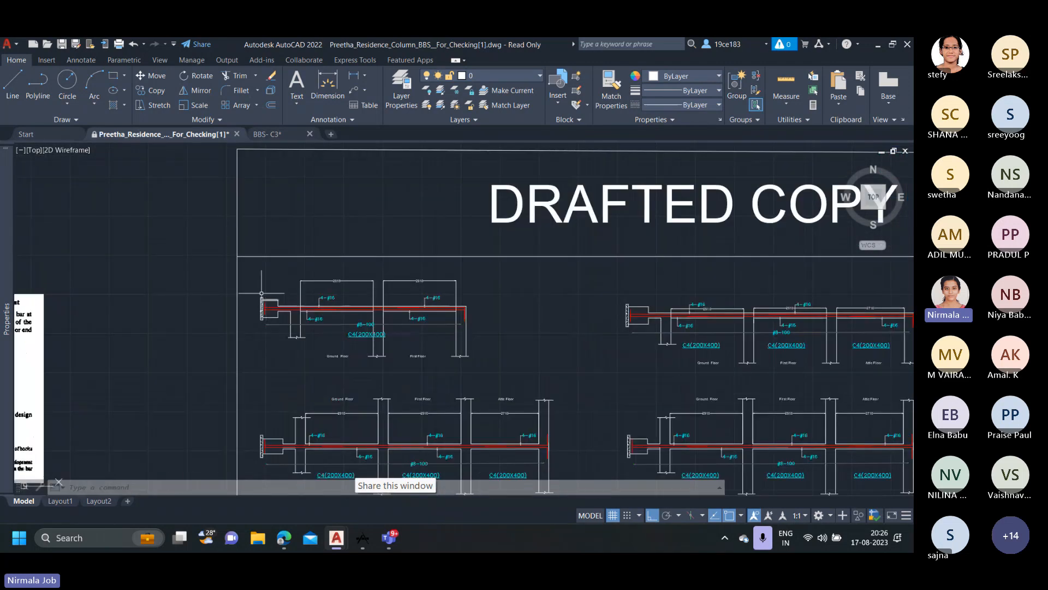
{"action": "scroll", "coordinate": [257, 295], "scroll_direction": "up", "scroll_amount": 3}
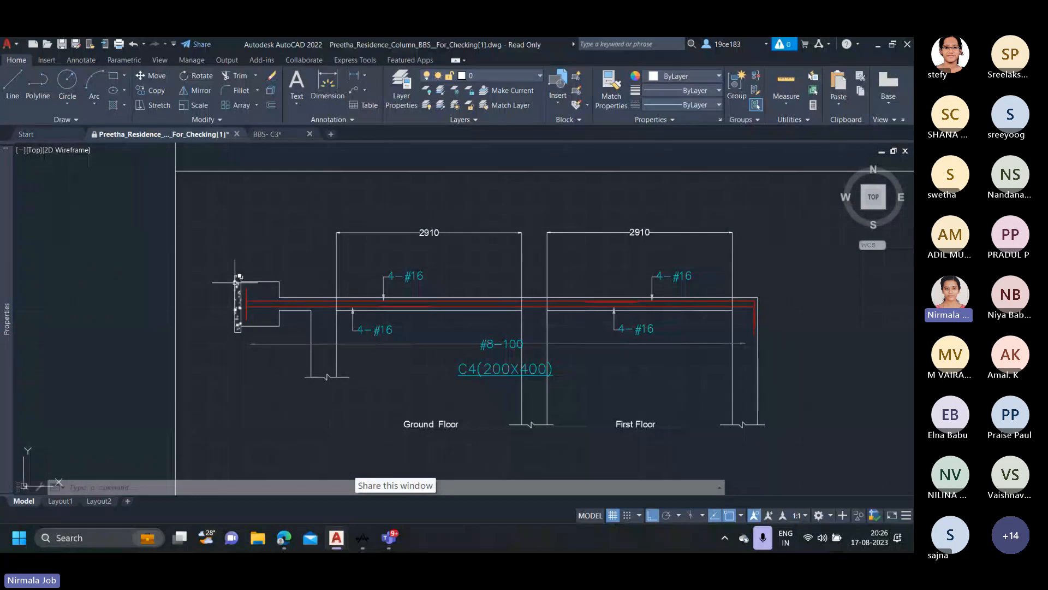
{"action": "scroll", "coordinate": [238, 275], "scroll_direction": "up", "scroll_amount": 5}
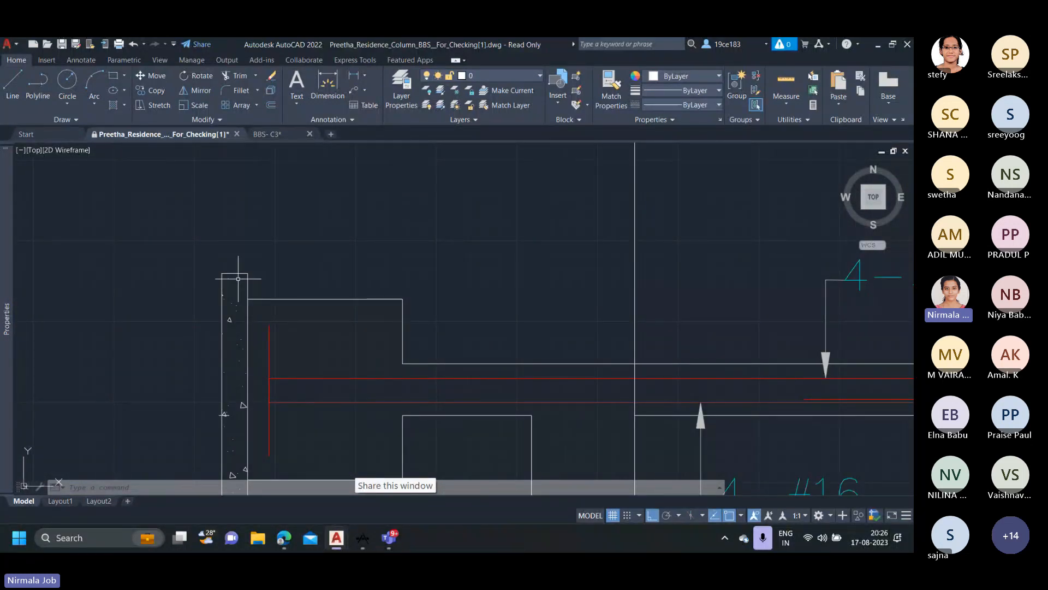
{"action": "scroll", "coordinate": [270, 270], "scroll_direction": "down", "scroll_amount": 4}
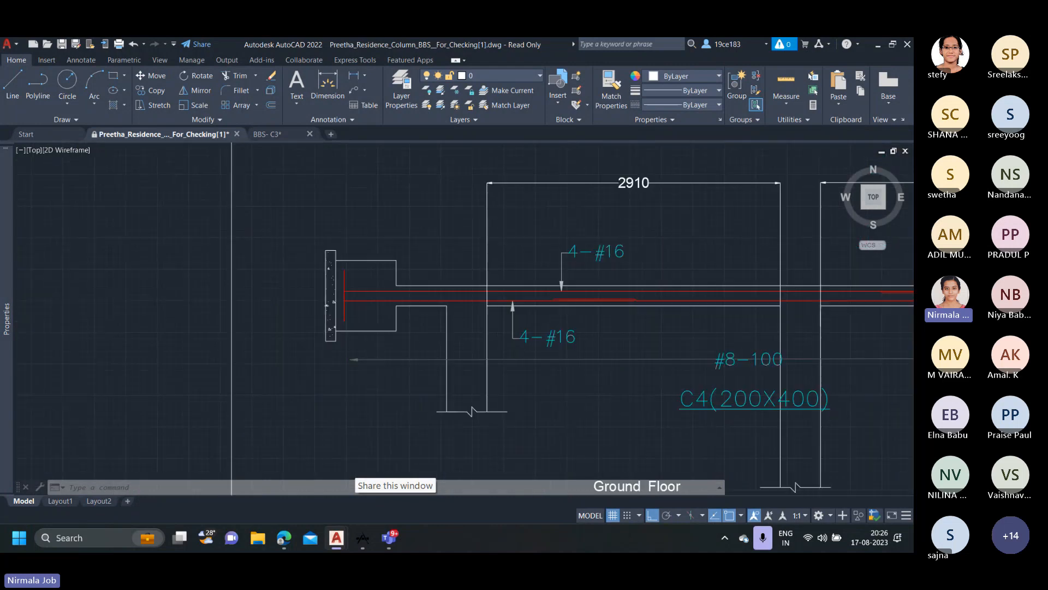
{"action": "scroll", "coordinate": [251, 306], "scroll_direction": "down", "scroll_amount": 3}
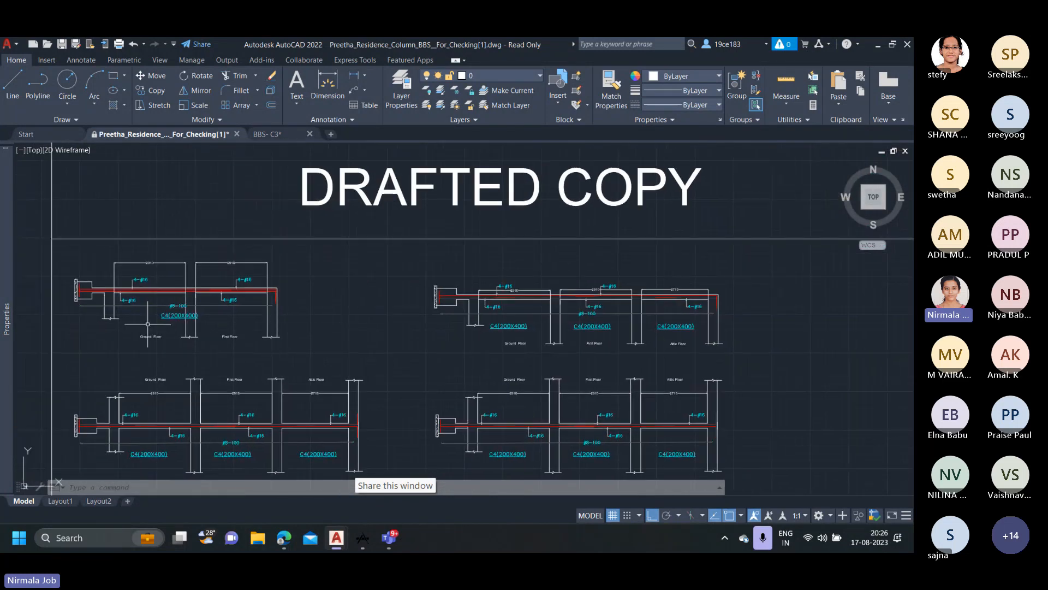
Trace the C4/PC1 tag in the footing and pile layout to the PC1 pile cap detail and read its section dimensions.
{"action": "middle_click_drag", "start_coordinate": [245, 332], "coordinate": [279, 343]}
{"action": "middle_click_drag", "start_coordinate": [540, 355], "coordinate": [297, 351]}
{"action": "scroll", "coordinate": [486, 361], "scroll_direction": "down", "scroll_amount": 6}
{"action": "middle_click_drag", "start_coordinate": [467, 363], "coordinate": [64, 341]}
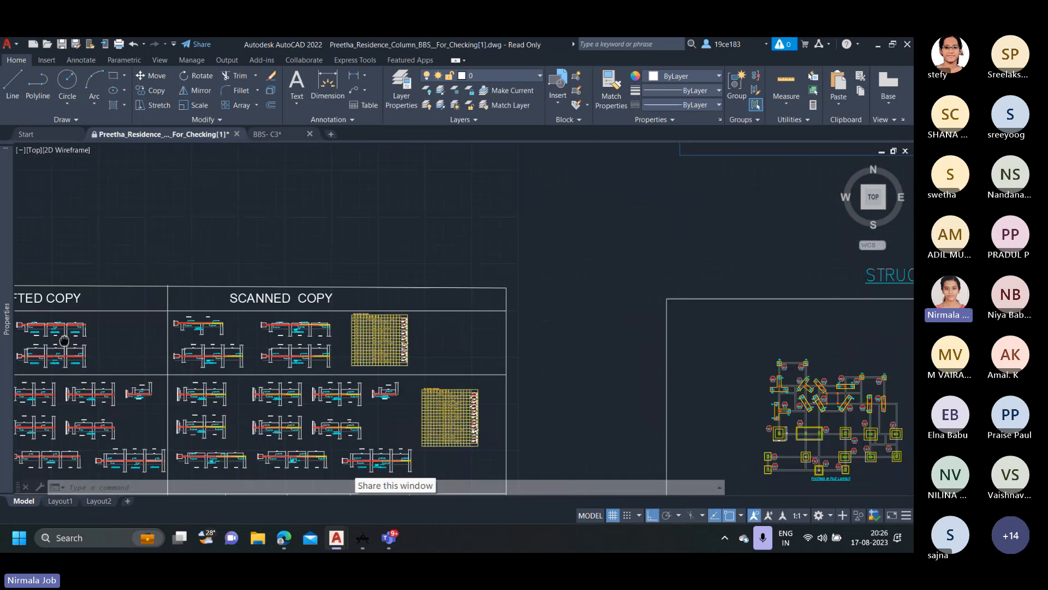
{"action": "scroll", "coordinate": [754, 365], "scroll_direction": "up", "scroll_amount": 8}
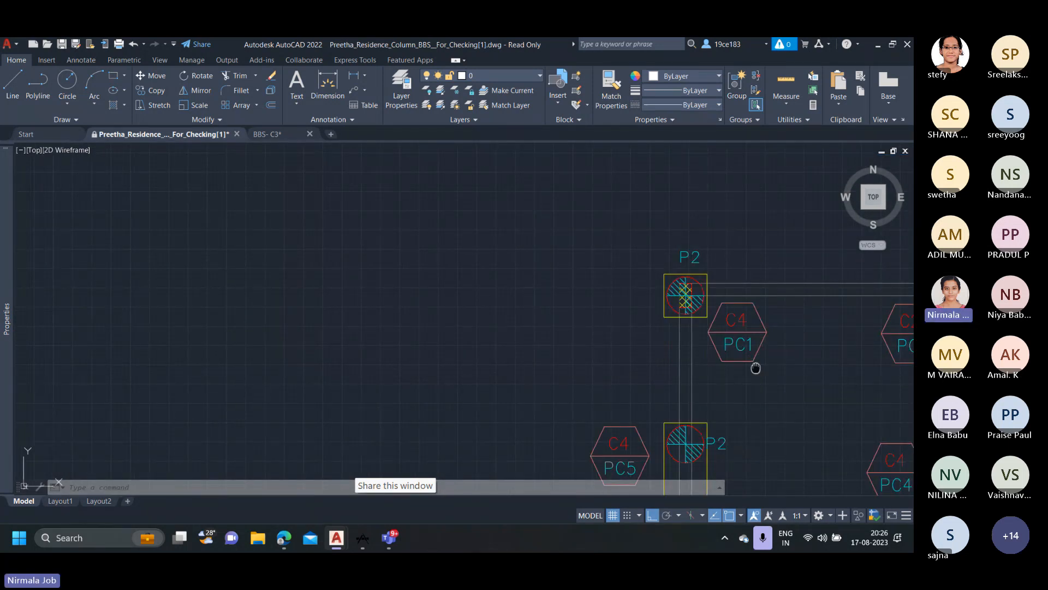
{"action": "middle_click_drag", "start_coordinate": [755, 367], "coordinate": [659, 323]}
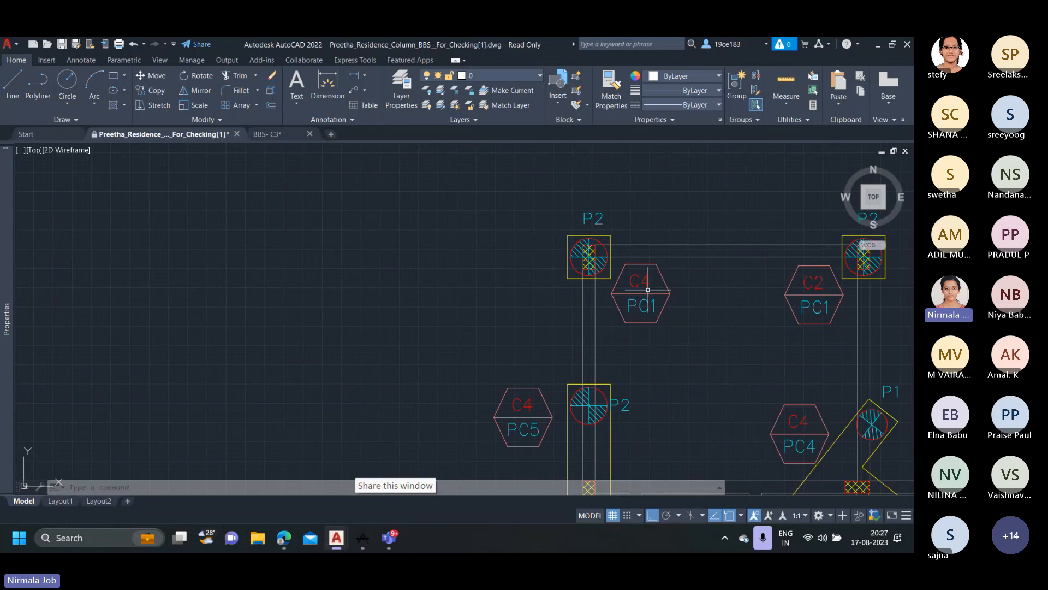
{"action": "scroll", "coordinate": [650, 301], "scroll_direction": "down", "scroll_amount": 10}
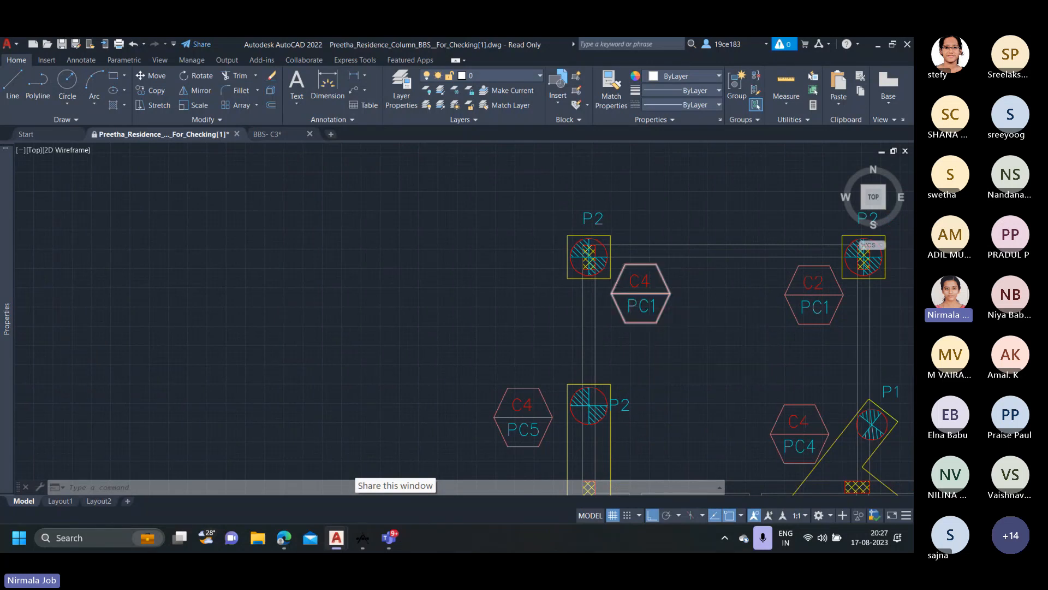
{"action": "middle_click_drag", "start_coordinate": [644, 388], "coordinate": [614, 208]}
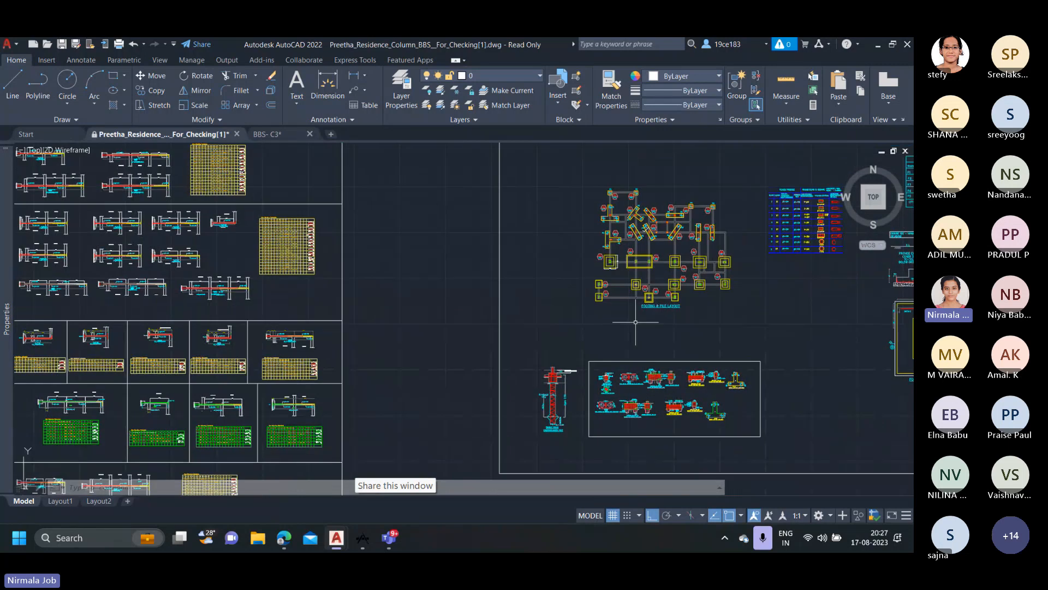
{"action": "scroll", "coordinate": [613, 389], "scroll_direction": "up", "scroll_amount": 2}
{"action": "scroll", "coordinate": [612, 388], "scroll_direction": "up", "scroll_amount": 6}
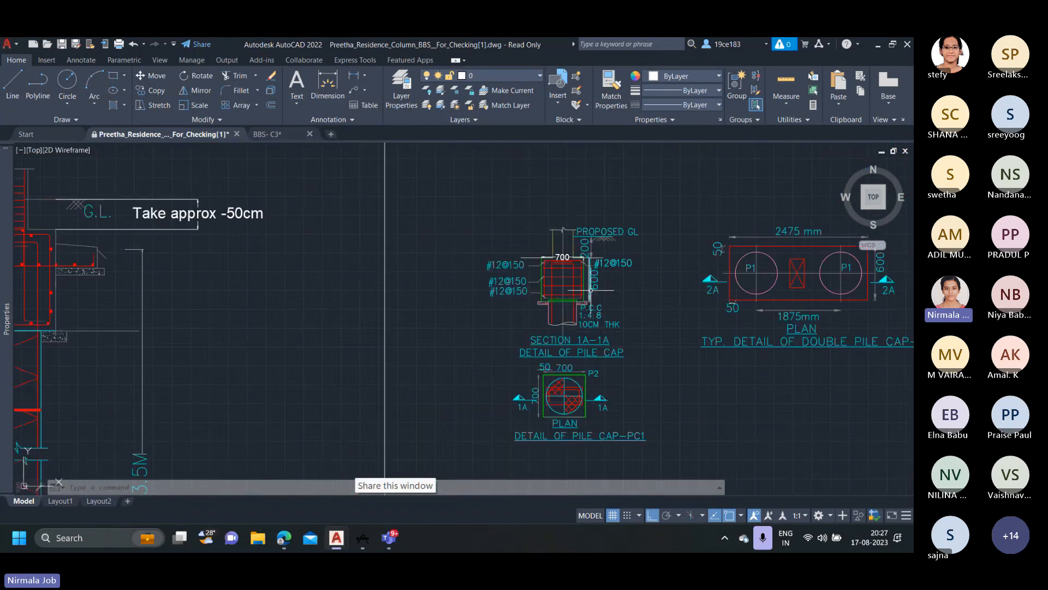
{"action": "scroll", "coordinate": [593, 282], "scroll_direction": "down", "scroll_amount": 4}
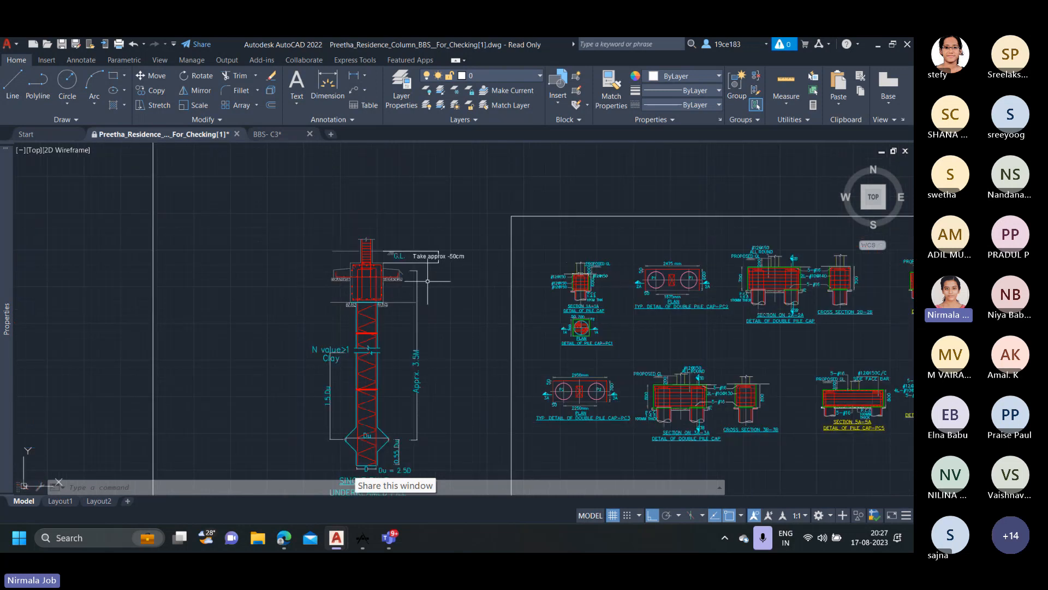
Add a linear dimension for the pile cap depth at the base of the first drafted C4 (200X400) column.
{"action": "scroll", "coordinate": [365, 277], "scroll_direction": "down", "scroll_amount": 4}
{"action": "middle_click_drag", "start_coordinate": [279, 277], "coordinate": [751, 330]}
{"action": "middle_click_drag", "start_coordinate": [349, 295], "coordinate": [908, 314]}
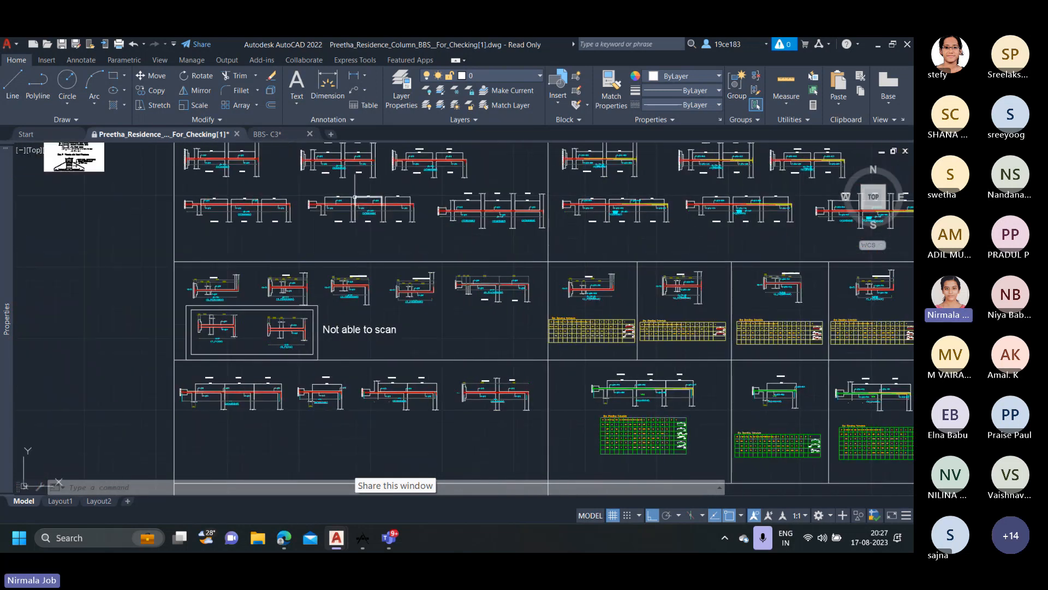
{"action": "middle_click_drag", "start_coordinate": [355, 197], "coordinate": [516, 368]}
{"action": "middle_click_drag", "start_coordinate": [395, 245], "coordinate": [421, 371]}
{"action": "scroll", "coordinate": [377, 302], "scroll_direction": "up", "scroll_amount": 6}
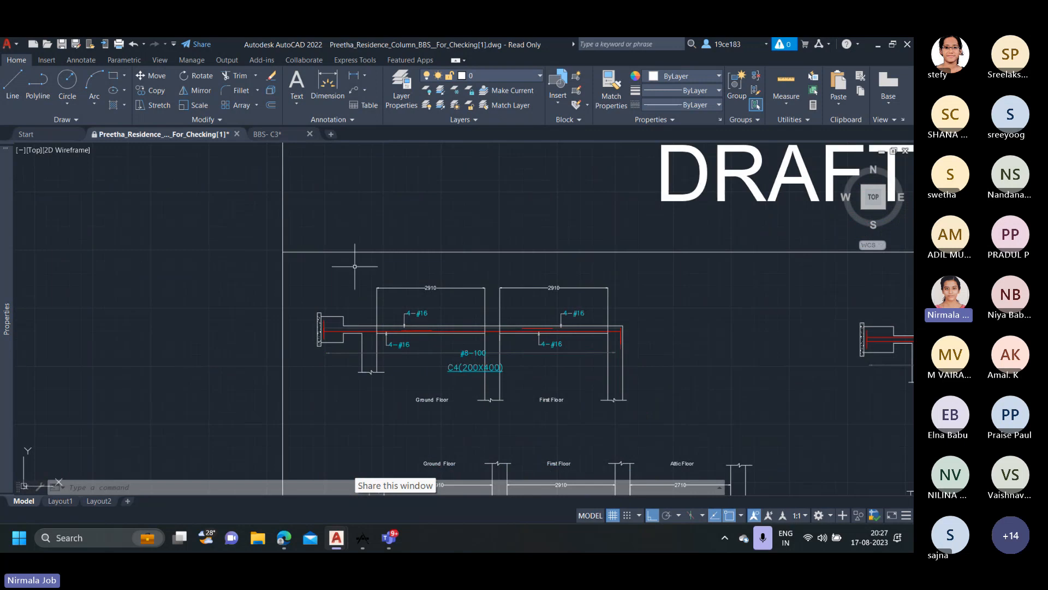
{"action": "left_click", "coordinate": [354, 75]}
{"action": "scroll", "coordinate": [333, 323], "scroll_direction": "up", "scroll_amount": 5}
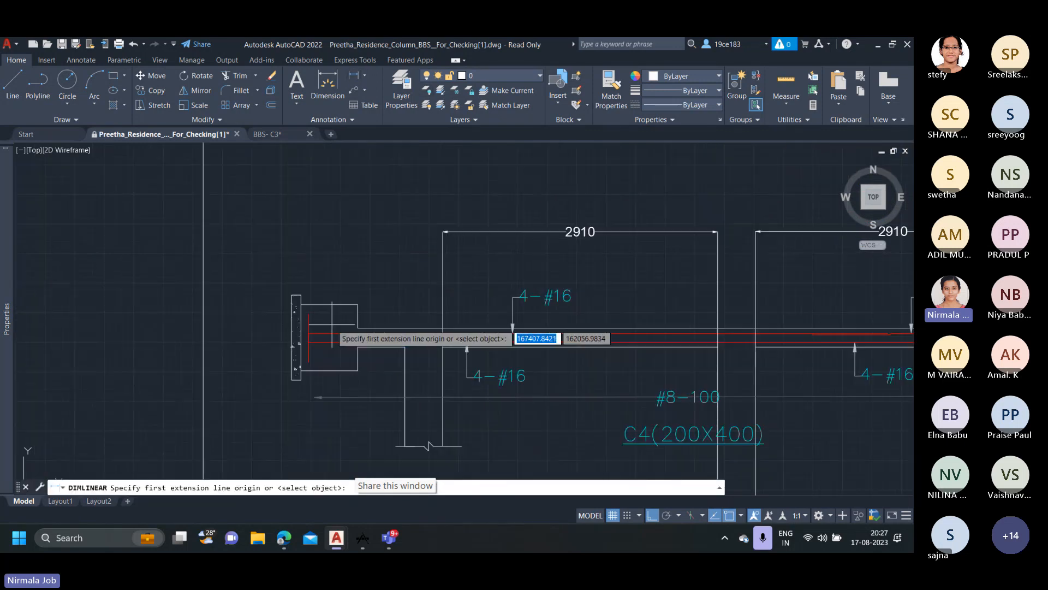
{"action": "left_click", "coordinate": [301, 304]}
{"action": "left_click", "coordinate": [357, 304]}
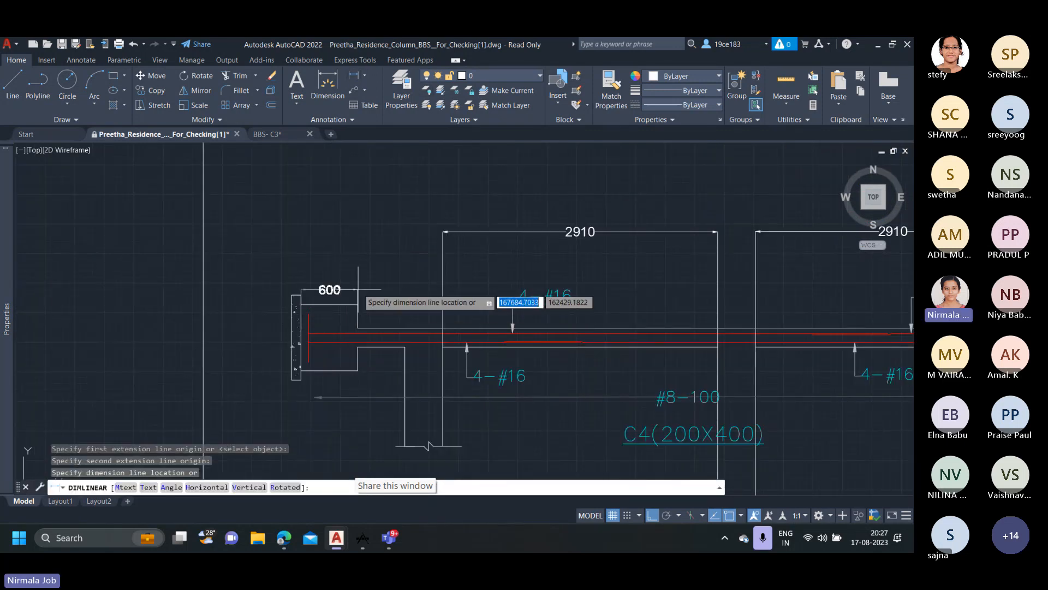
{"action": "left_click", "coordinate": [358, 290]}
{"action": "scroll", "coordinate": [335, 298], "scroll_direction": "up", "scroll_amount": 2}
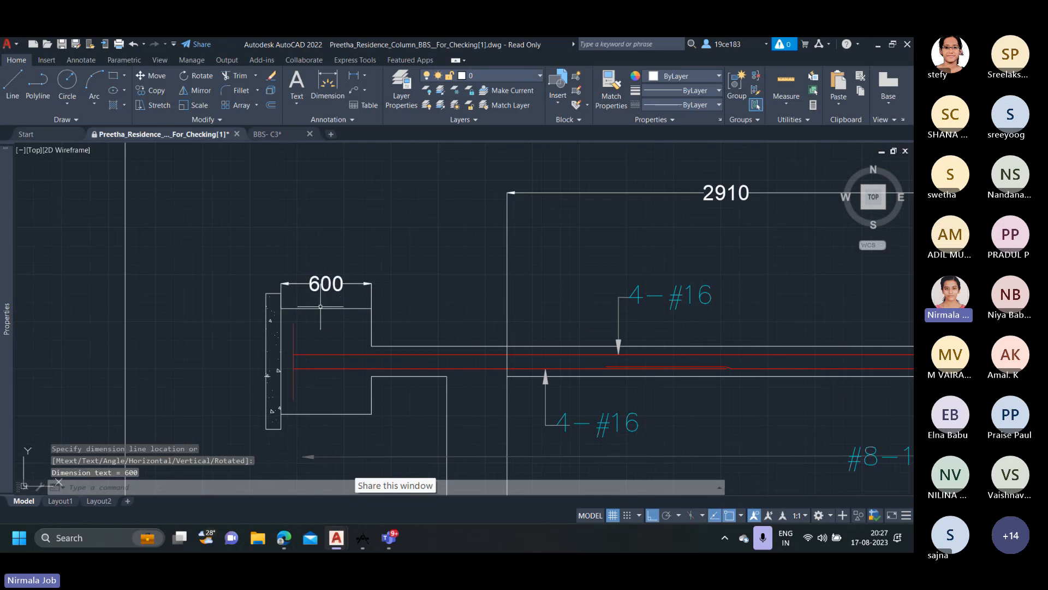
Compare the stub between the pile cap and ground floor of the drafted C4 column with the ground level note in the underreamed pile detail.
{"action": "scroll", "coordinate": [371, 344], "scroll_direction": "down", "scroll_amount": 3}
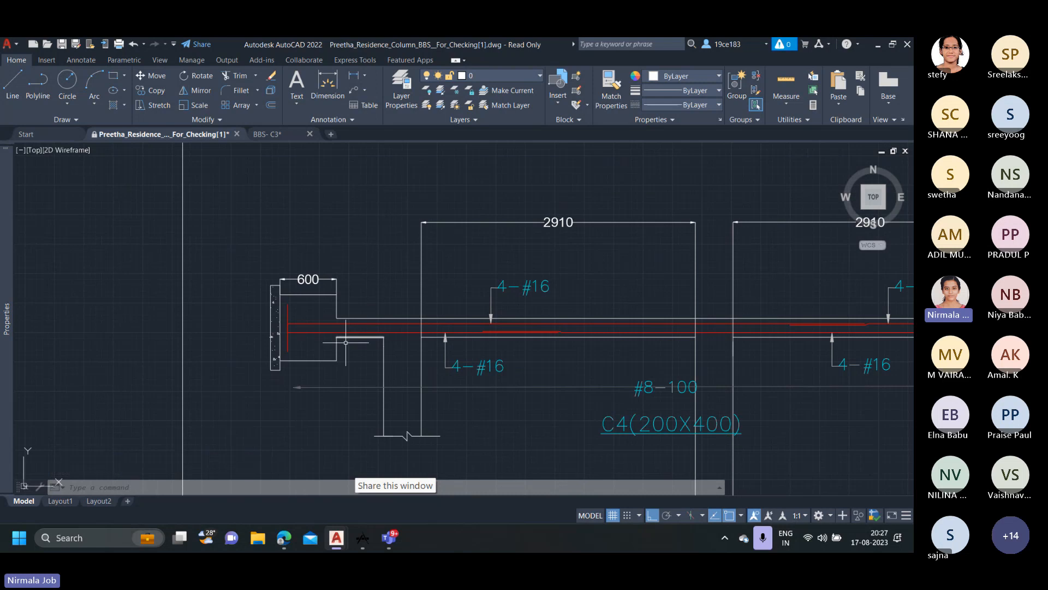
{"action": "middle_click_drag", "start_coordinate": [431, 386], "coordinate": [405, 315]}
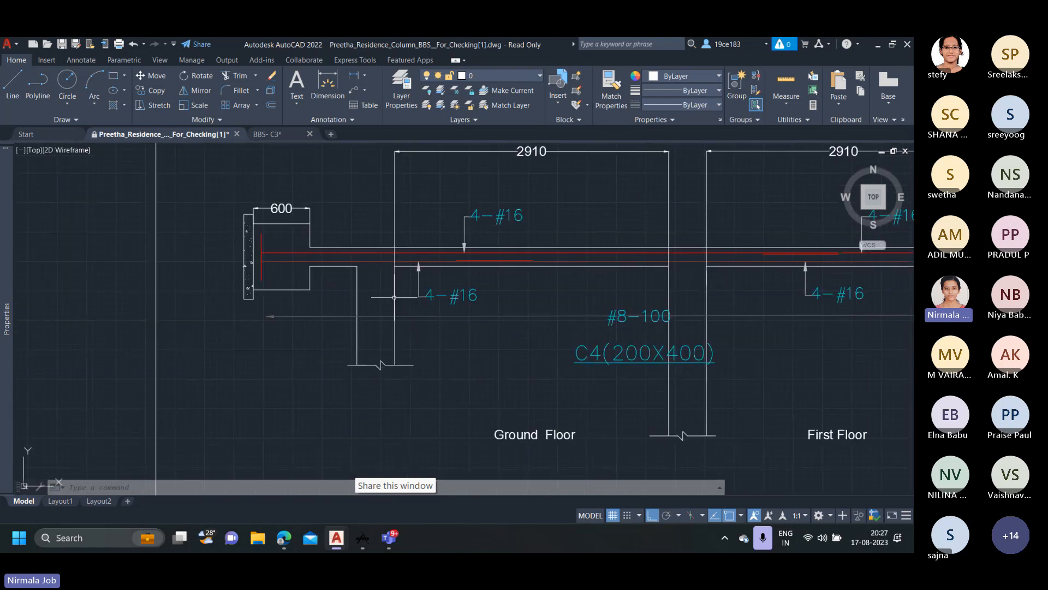
{"action": "scroll", "coordinate": [406, 314], "scroll_direction": "down", "scroll_amount": 8}
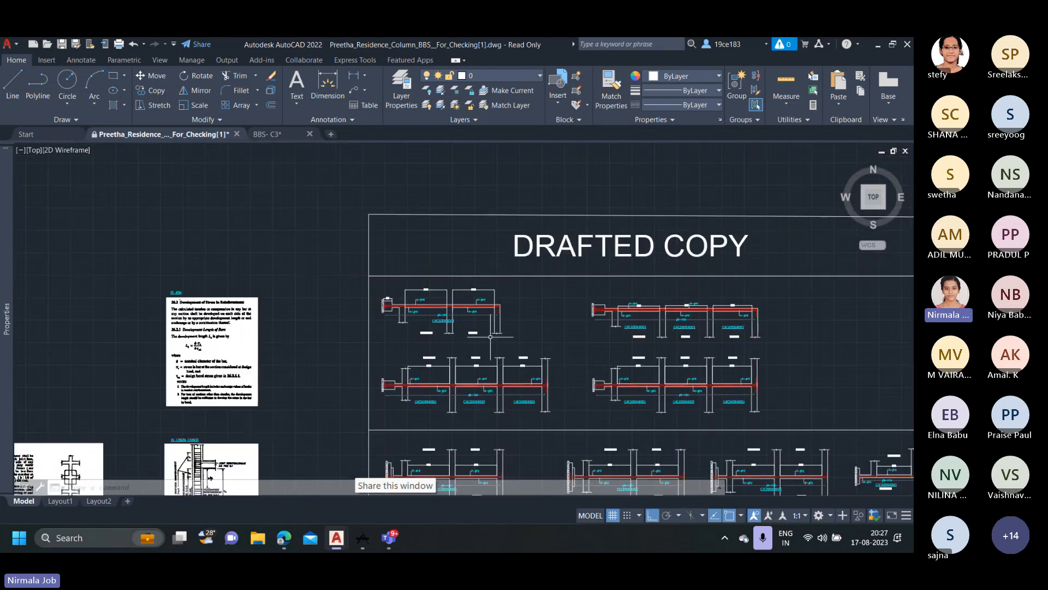
{"action": "middle_click_drag", "start_coordinate": [406, 314], "coordinate": [165, 244]}
{"action": "scroll", "coordinate": [481, 322], "scroll_direction": "down", "scroll_amount": 4}
{"action": "middle_click_drag", "start_coordinate": [738, 377], "coordinate": [410, 315]}
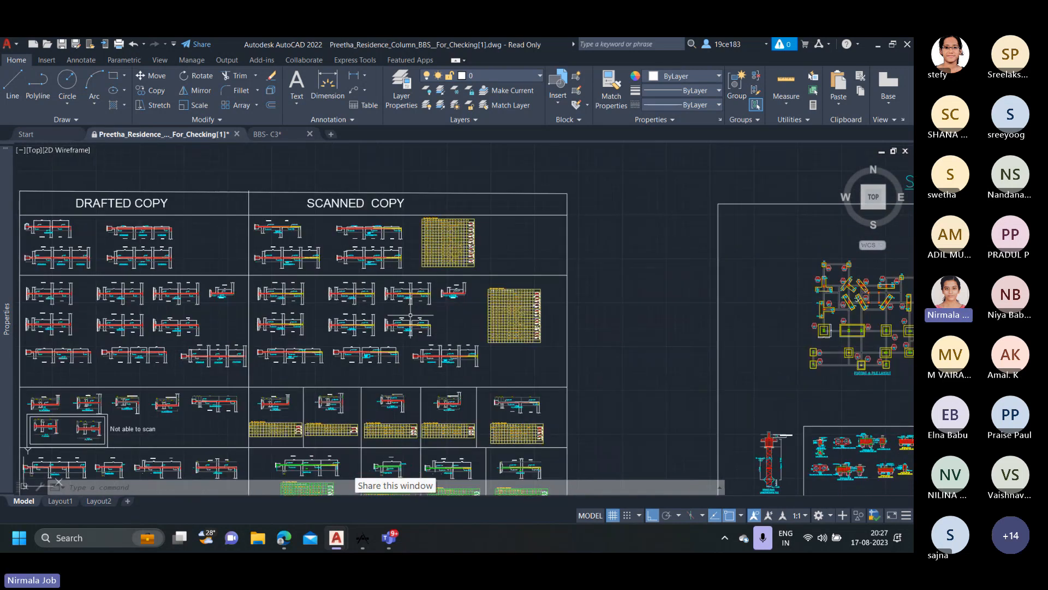
{"action": "middle_click_drag", "start_coordinate": [786, 389], "coordinate": [592, 283]}
{"action": "scroll", "coordinate": [552, 308], "scroll_direction": "up", "scroll_amount": 7}
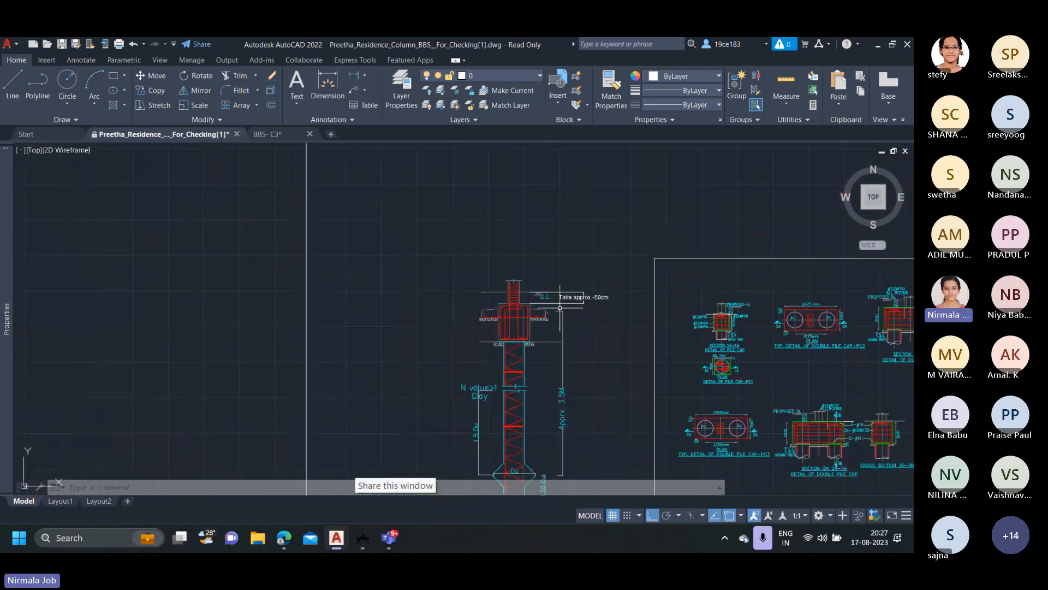
{"action": "scroll", "coordinate": [551, 308], "scroll_direction": "down", "scroll_amount": 2}
{"action": "scroll", "coordinate": [540, 296], "scroll_direction": "up", "scroll_amount": 4}
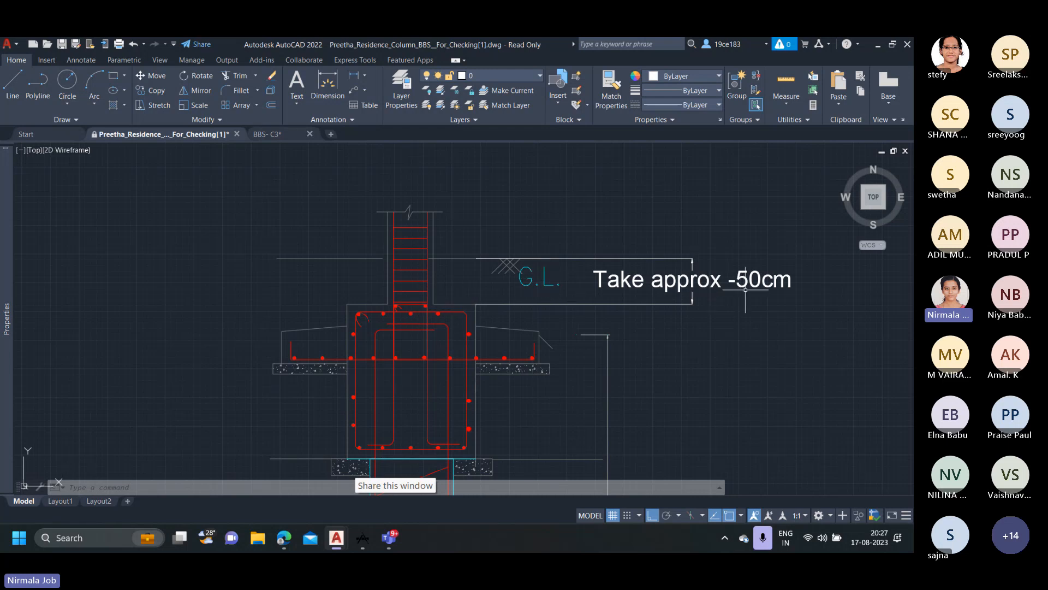
{"action": "scroll", "coordinate": [754, 284], "scroll_direction": "down", "scroll_amount": 14}
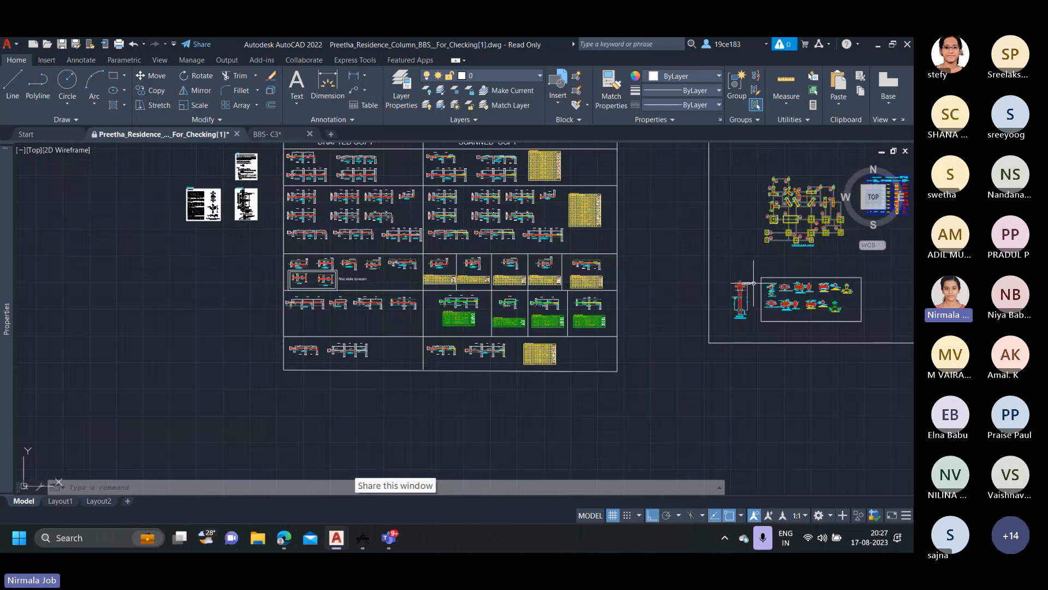
Add a linear dimension from the pile cap's PCC-side face to the bent ends of the column bars in the first drafted C4 (200X400) column.
{"action": "middle_click_drag", "start_coordinate": [329, 197], "coordinate": [371, 317]}
{"action": "scroll", "coordinate": [338, 273], "scroll_direction": "up", "scroll_amount": 10}
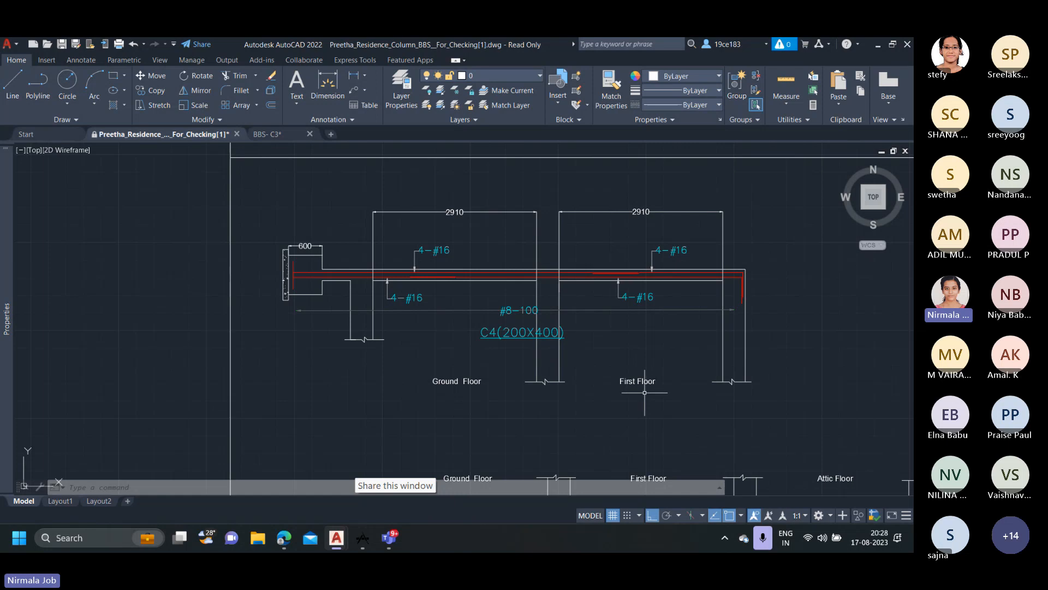
{"action": "middle_click_drag", "start_coordinate": [644, 392], "coordinate": [580, 377]}
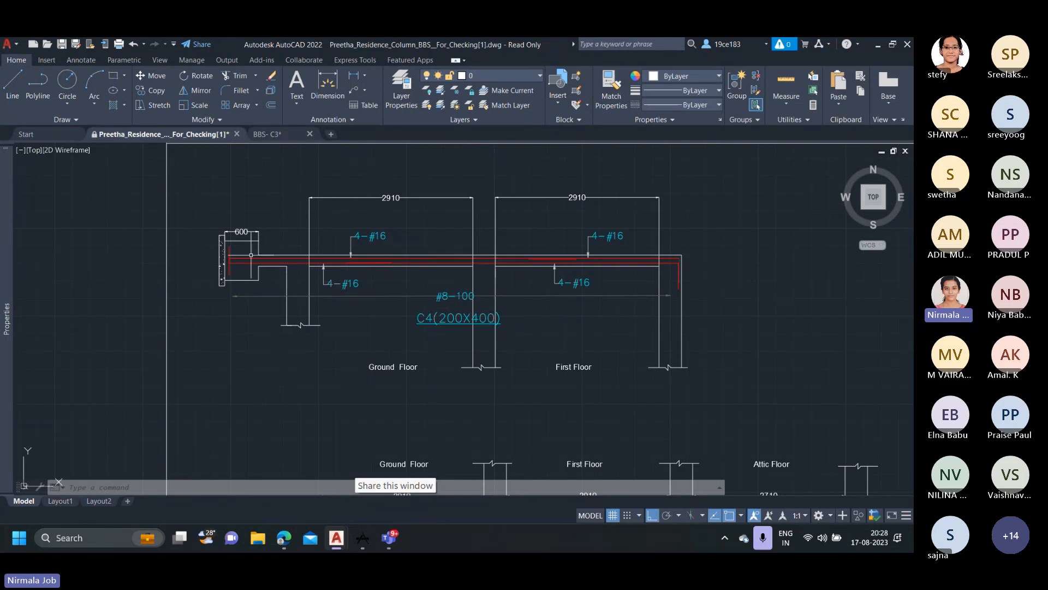
{"action": "scroll", "coordinate": [243, 259], "scroll_direction": "up", "scroll_amount": 2}
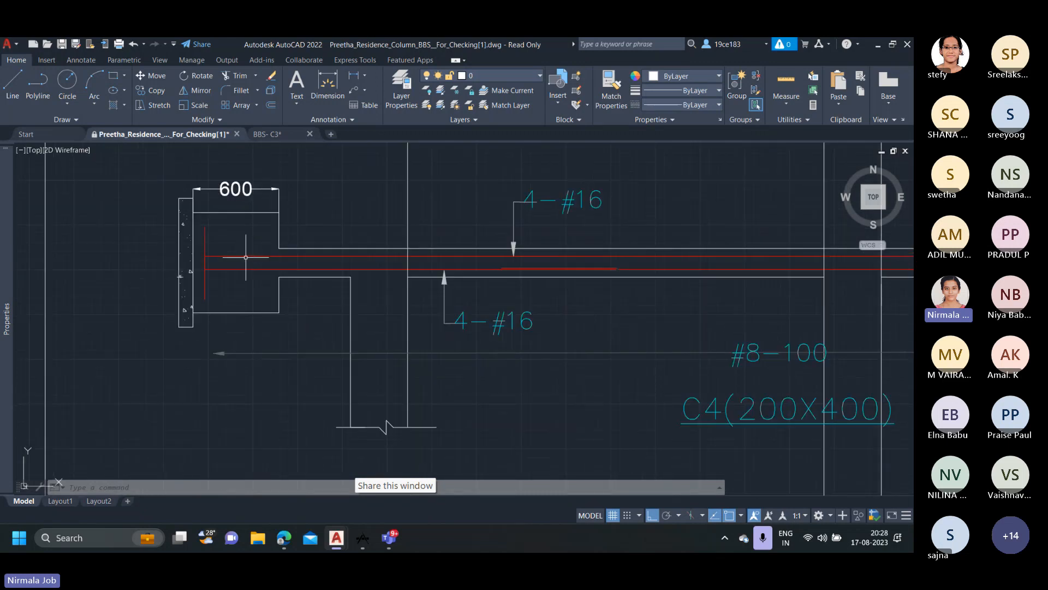
{"action": "scroll", "coordinate": [246, 257], "scroll_direction": "down", "scroll_amount": 1}
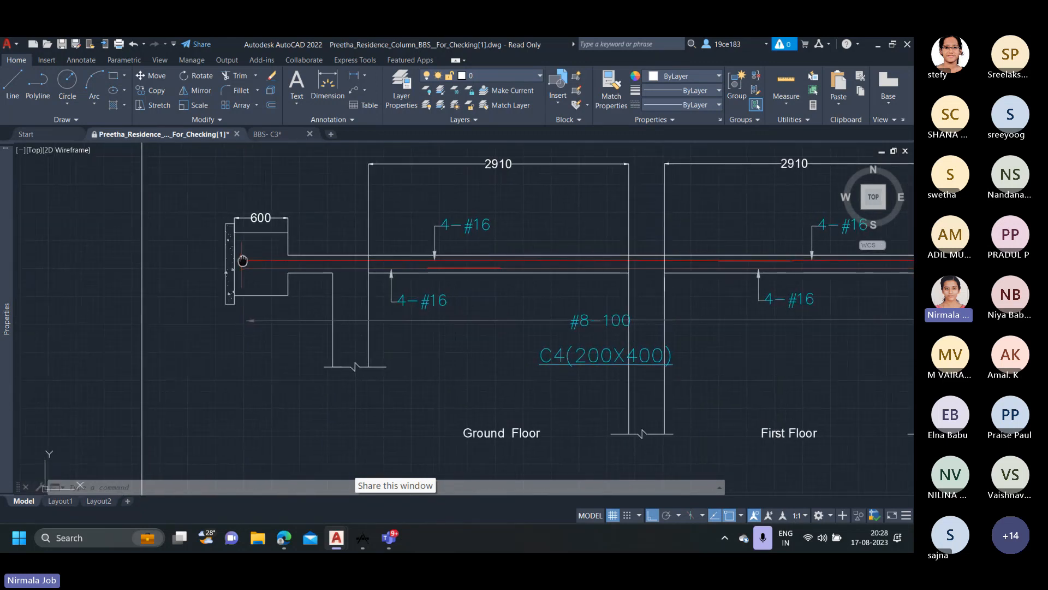
{"action": "scroll", "coordinate": [231, 244], "scroll_direction": "up", "scroll_amount": 4}
{"action": "middle_click_drag", "start_coordinate": [231, 244], "coordinate": [278, 252]}
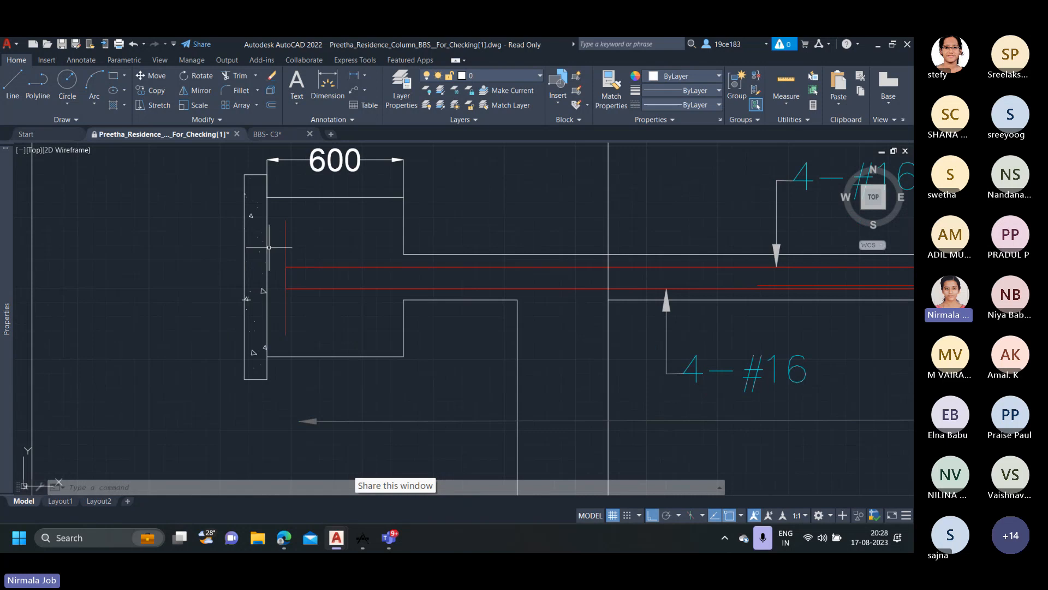
{"action": "left_click", "coordinate": [350, 83]}
{"action": "scroll", "coordinate": [276, 238], "scroll_direction": "up", "scroll_amount": 4}
{"action": "left_click", "coordinate": [274, 227]}
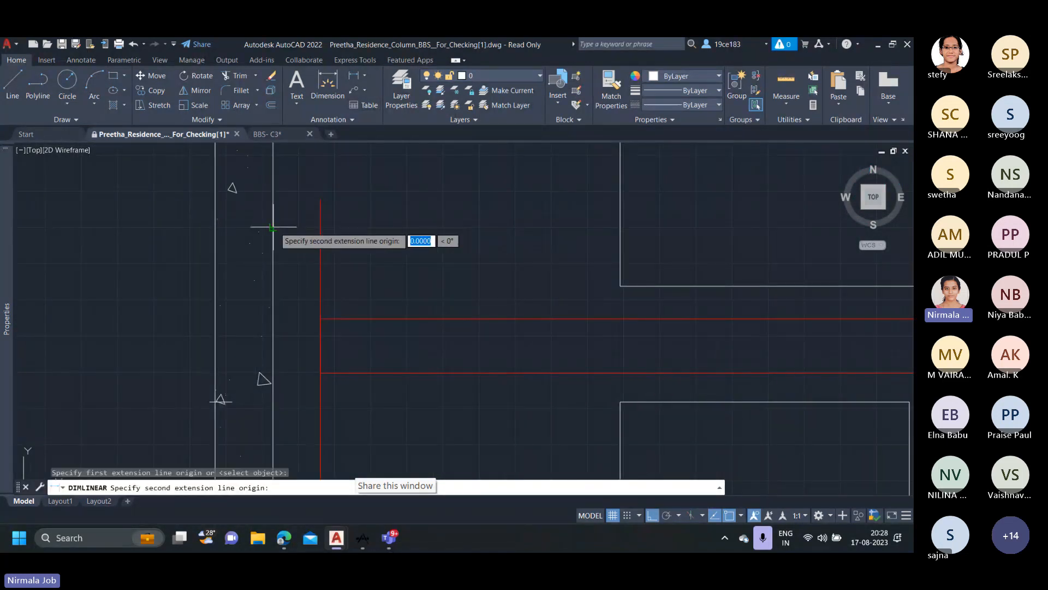
{"action": "left_click", "coordinate": [321, 227]}
{"action": "left_click", "coordinate": [309, 225]}
{"action": "scroll", "coordinate": [352, 229], "scroll_direction": "down", "scroll_amount": 2}
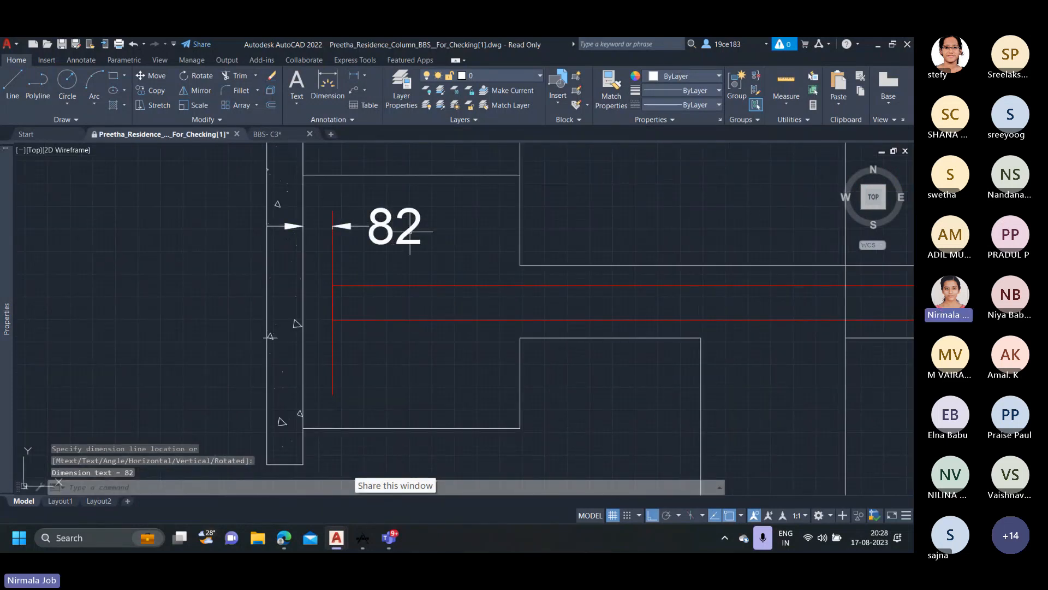
{"action": "scroll", "coordinate": [410, 234], "scroll_direction": "up", "scroll_amount": 3}
{"action": "scroll", "coordinate": [411, 236], "scroll_direction": "down", "scroll_amount": 3}
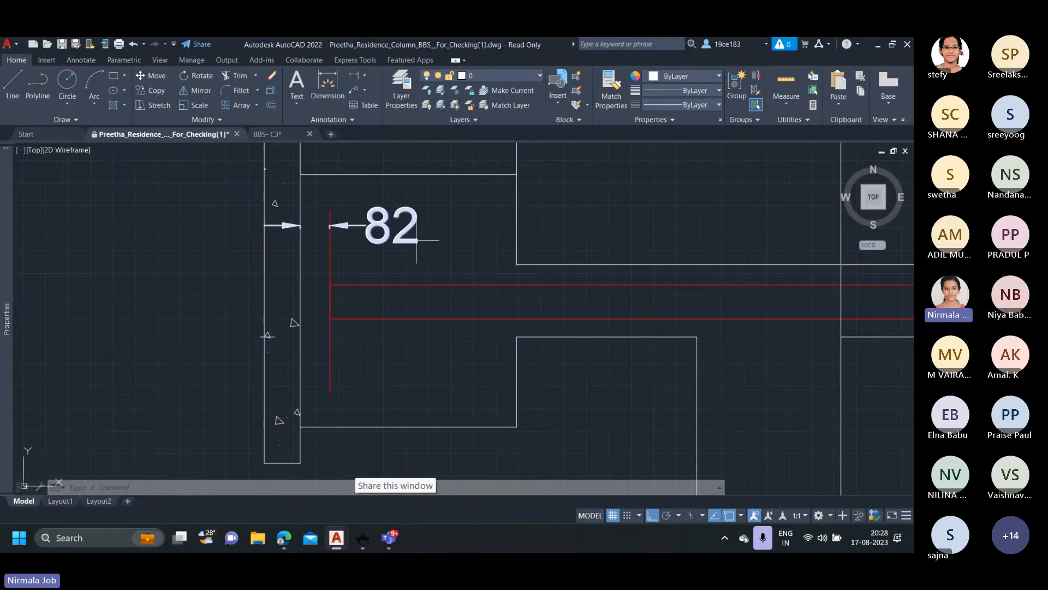
Compare the bar offset at the drafted C4 column's pile cap with the bottom reinforcement in pile cap section 1A-1A.
{"action": "scroll", "coordinate": [417, 239], "scroll_direction": "down", "scroll_amount": 2}
{"action": "scroll", "coordinate": [439, 241], "scroll_direction": "down", "scroll_amount": 2}
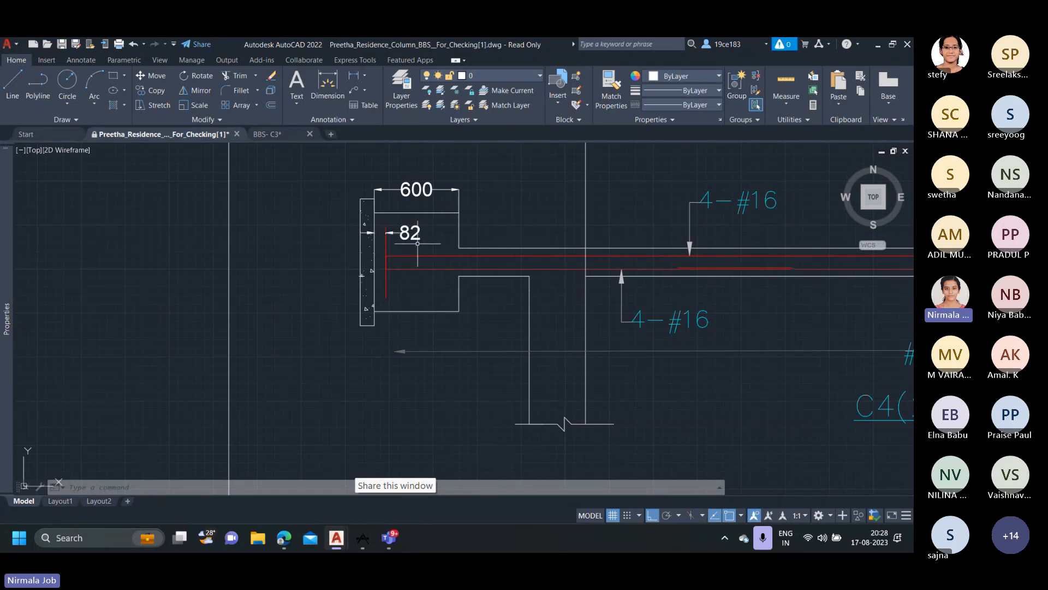
{"action": "scroll", "coordinate": [410, 231], "scroll_direction": "up", "scroll_amount": 2}
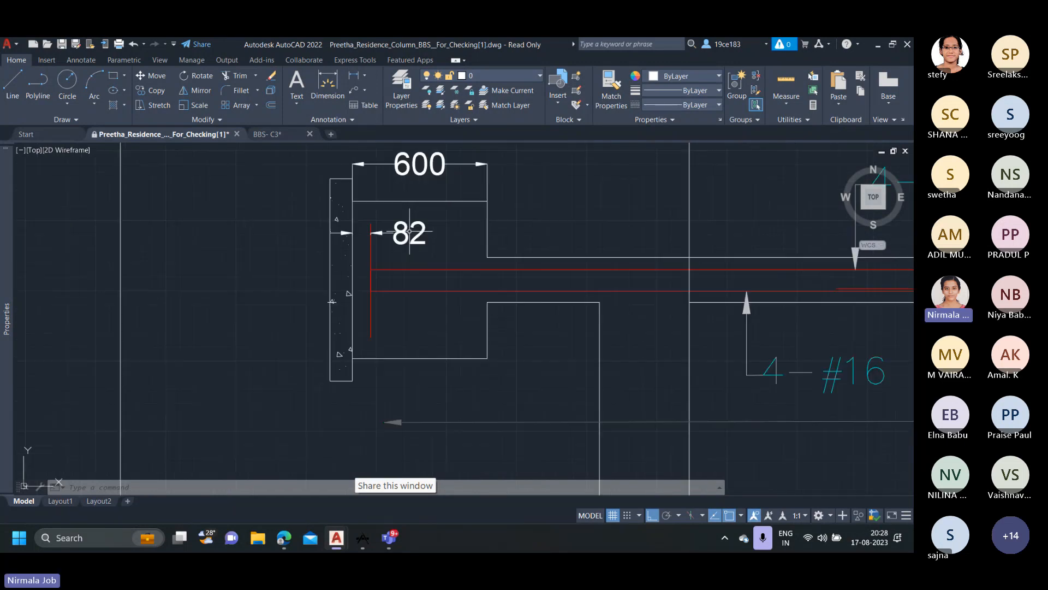
{"action": "scroll", "coordinate": [430, 252], "scroll_direction": "down", "scroll_amount": 2}
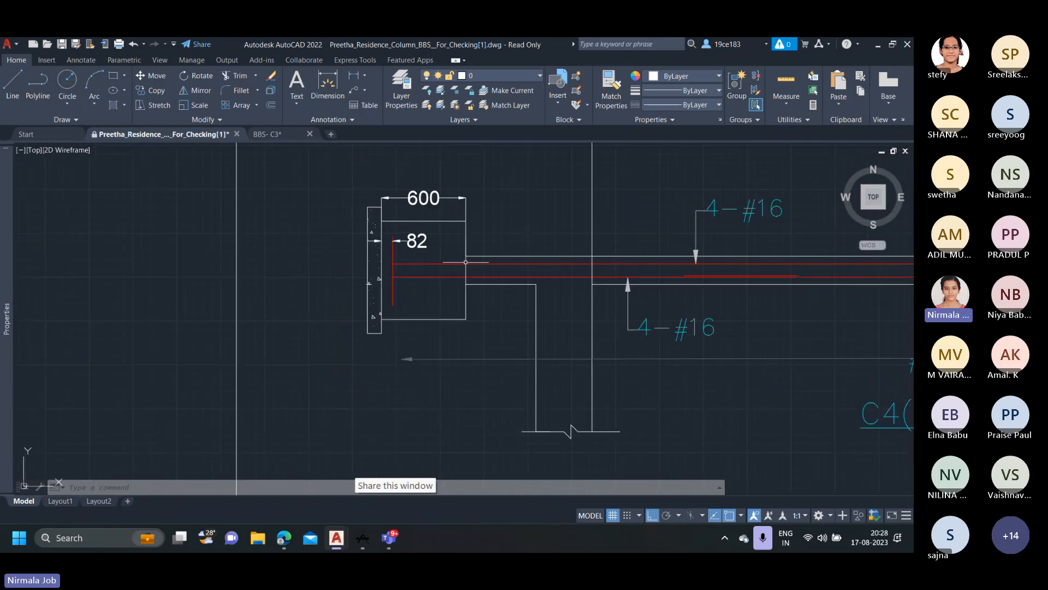
{"action": "scroll", "coordinate": [472, 305], "scroll_direction": "down", "scroll_amount": 6}
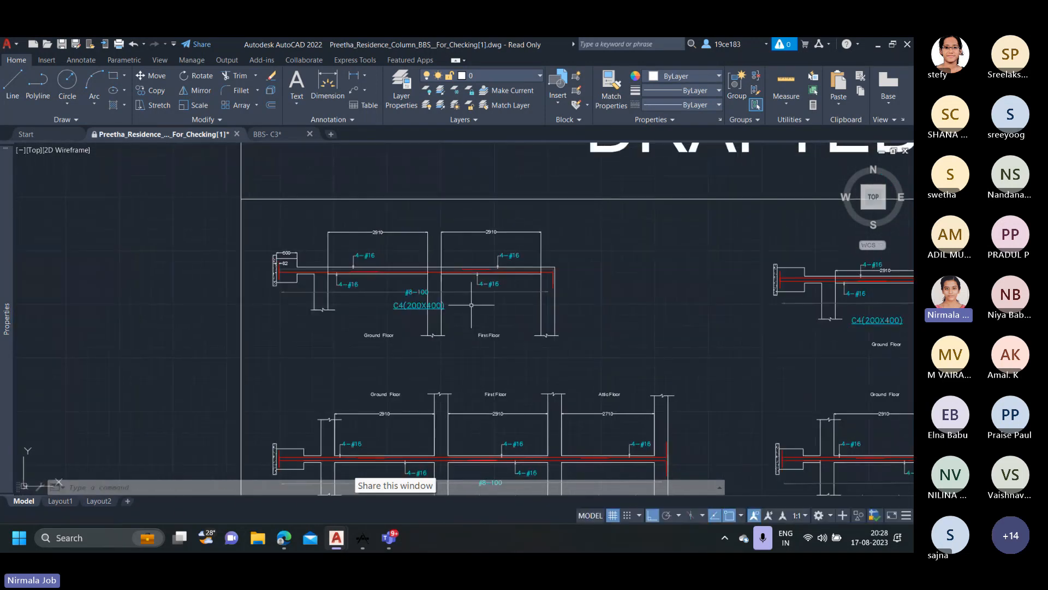
{"action": "scroll", "coordinate": [419, 296], "scroll_direction": "down", "scroll_amount": 10}
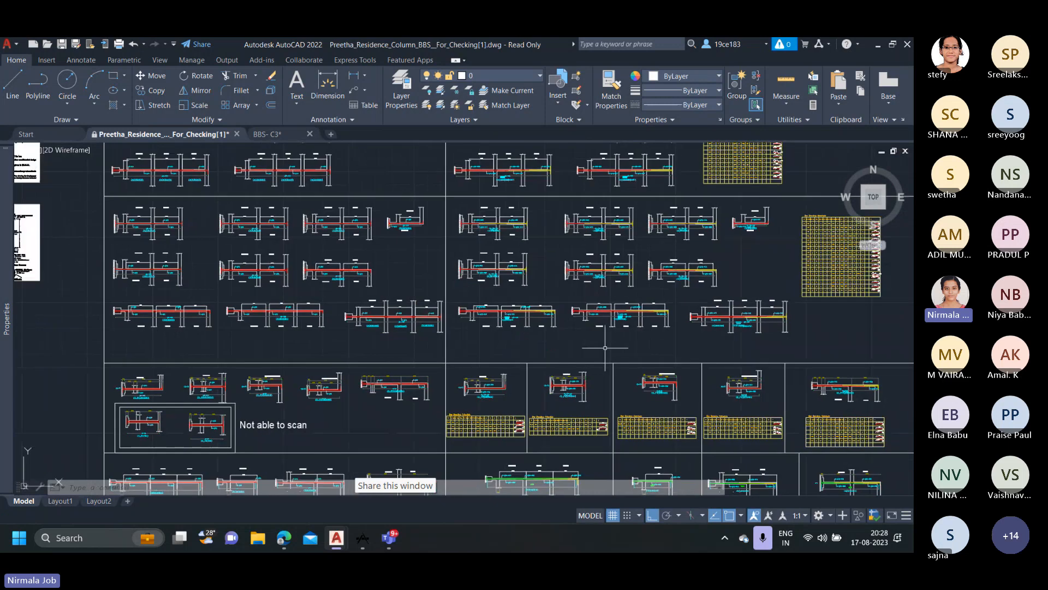
{"action": "middle_click_drag", "start_coordinate": [569, 335], "coordinate": [321, 258]}
{"action": "scroll", "coordinate": [428, 299], "scroll_direction": "up", "scroll_amount": 6}
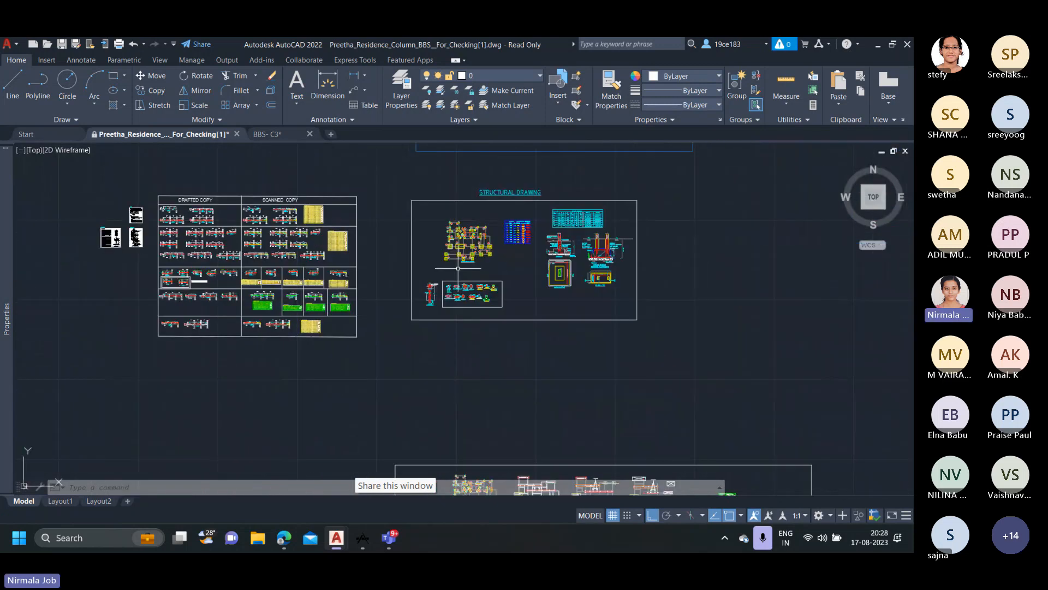
{"action": "scroll", "coordinate": [427, 299], "scroll_direction": "up", "scroll_amount": 8}
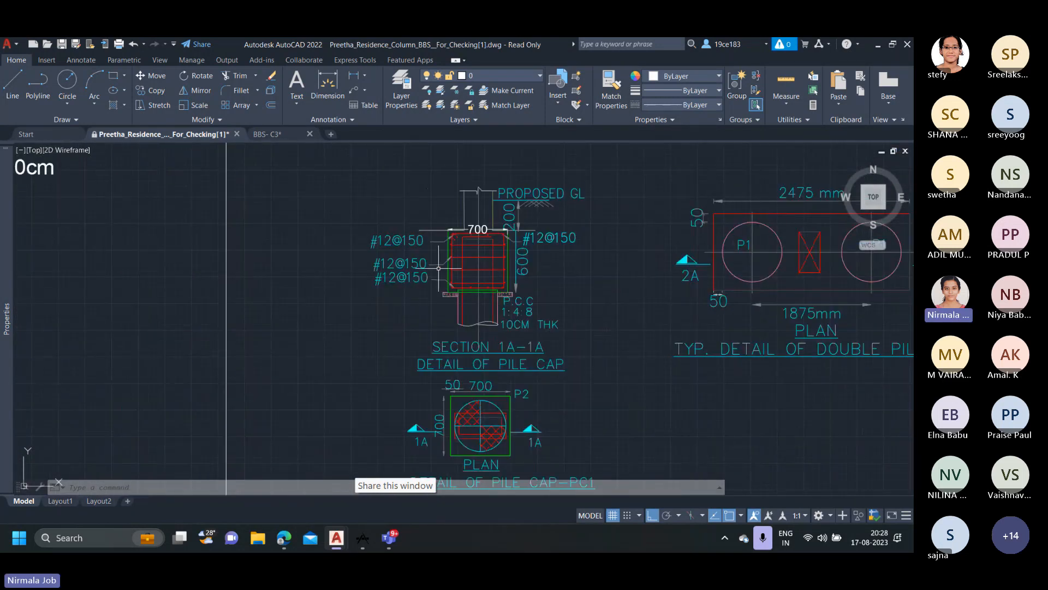
{"action": "scroll", "coordinate": [422, 296], "scroll_direction": "up", "scroll_amount": 3}
{"action": "middle_click_drag", "start_coordinate": [422, 295], "coordinate": [378, 308]}
{"action": "scroll", "coordinate": [337, 297], "scroll_direction": "up", "scroll_amount": 2}
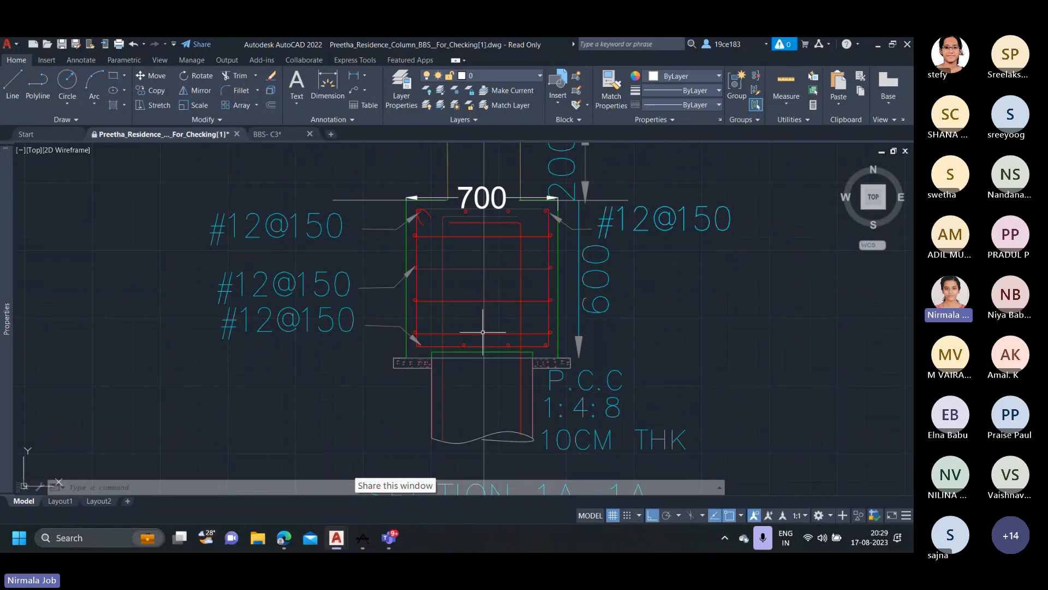
Examine how the column bars rest on the bottom pile cap reinforcement in the single bulb underreamed pile detail, highlighting a bottom bar and a bar dot.
{"action": "scroll", "coordinate": [468, 241], "scroll_direction": "down", "scroll_amount": 10}
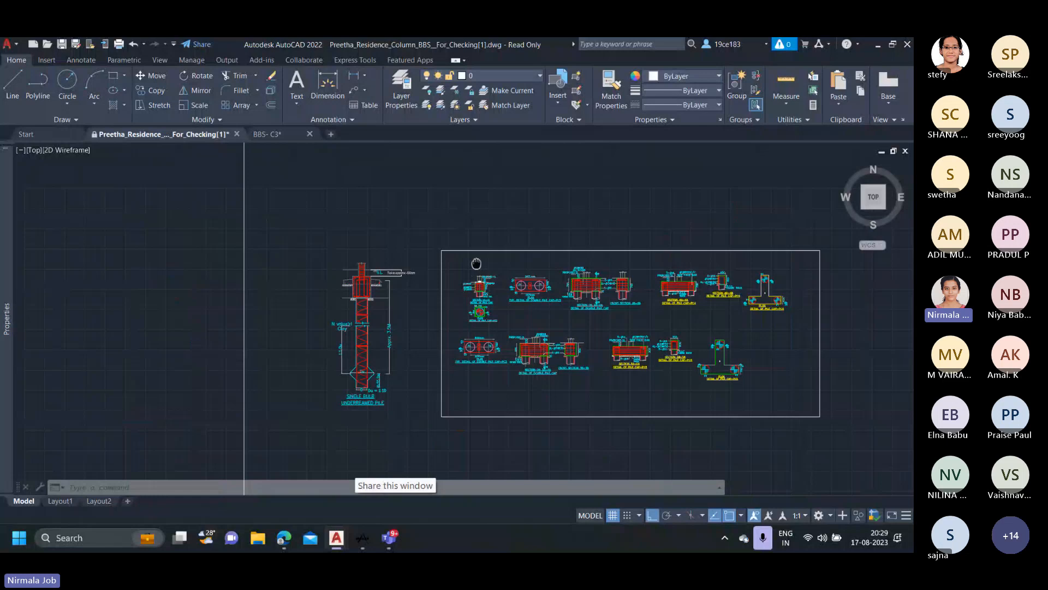
{"action": "scroll", "coordinate": [357, 295], "scroll_direction": "up", "scroll_amount": 10}
{"action": "middle_click_drag", "start_coordinate": [407, 228], "coordinate": [410, 286]}
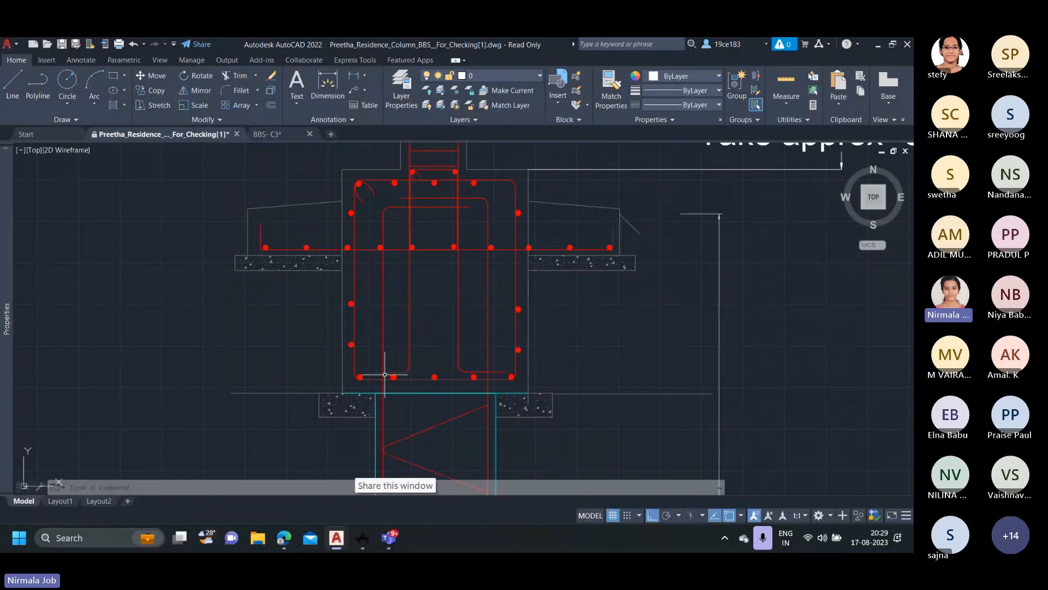
{"action": "scroll", "coordinate": [385, 374], "scroll_direction": "up", "scroll_amount": 2}
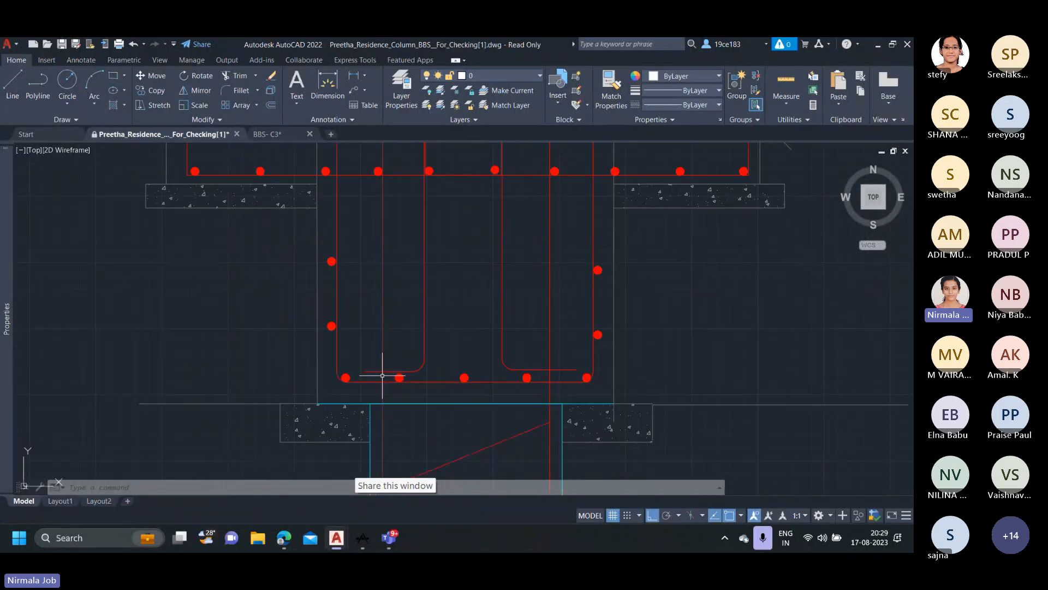
{"action": "left_click", "coordinate": [415, 381]}
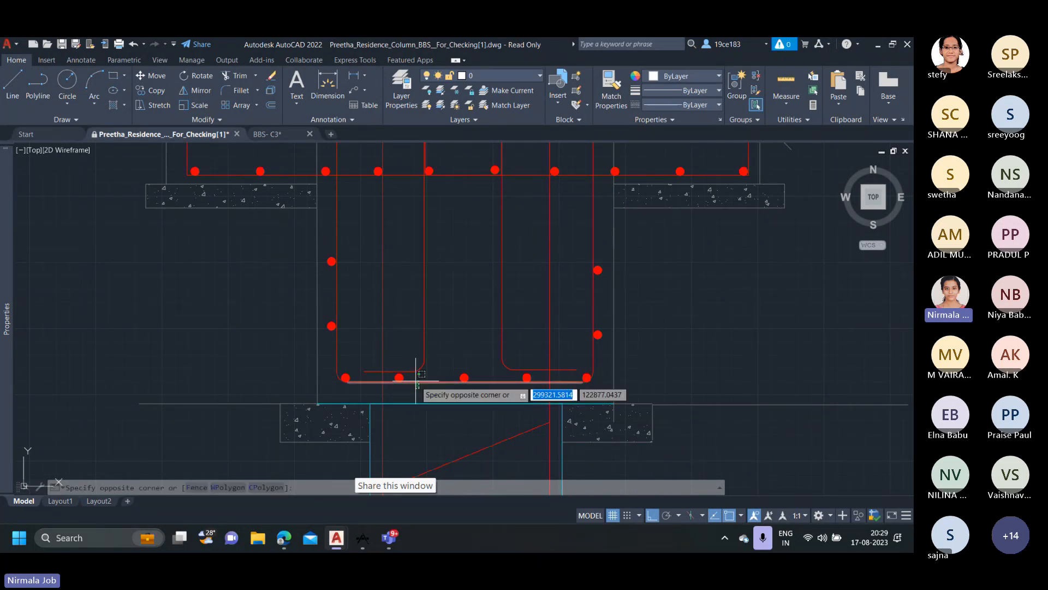
{"action": "left_click", "coordinate": [416, 381]}
{"action": "scroll", "coordinate": [406, 380], "scroll_direction": "up", "scroll_amount": 2}
{"action": "left_click", "coordinate": [412, 380]}
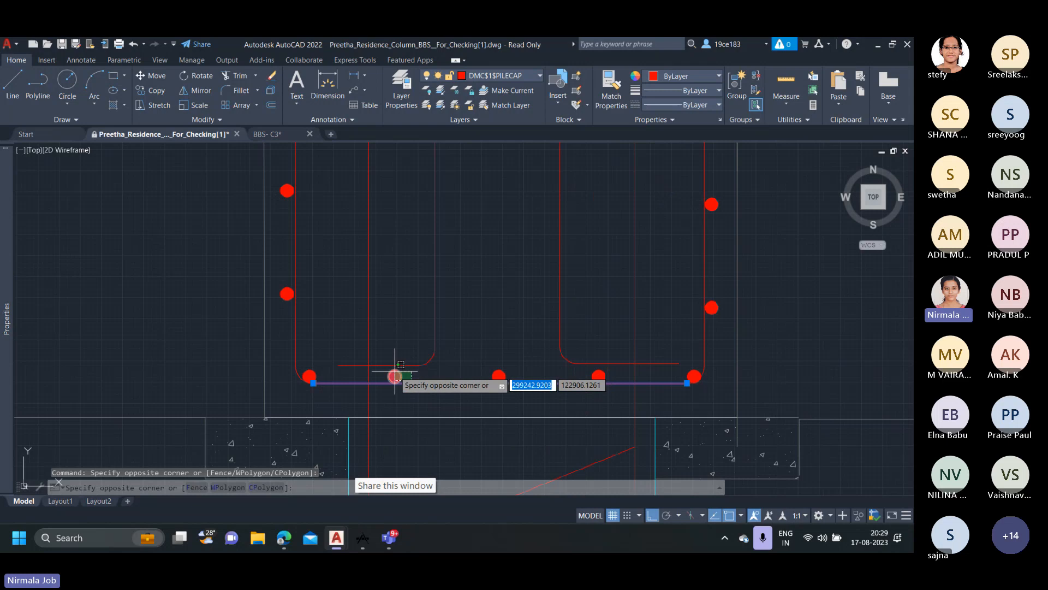
{"action": "left_click", "coordinate": [395, 376]}
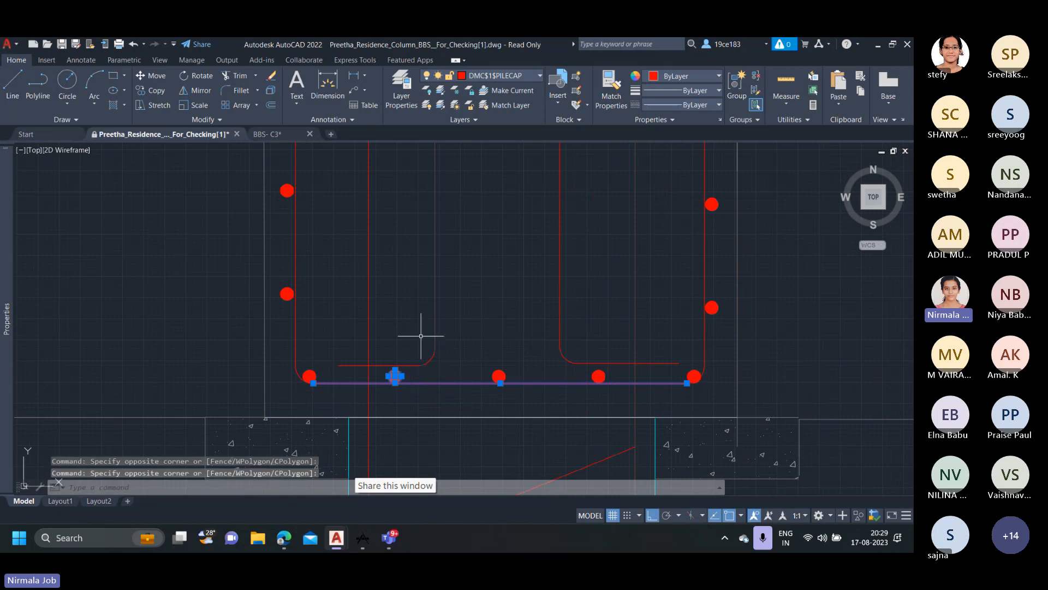
{"action": "key", "text": "Escape"}
{"action": "scroll", "coordinate": [400, 381], "scroll_direction": "down", "scroll_amount": 10}
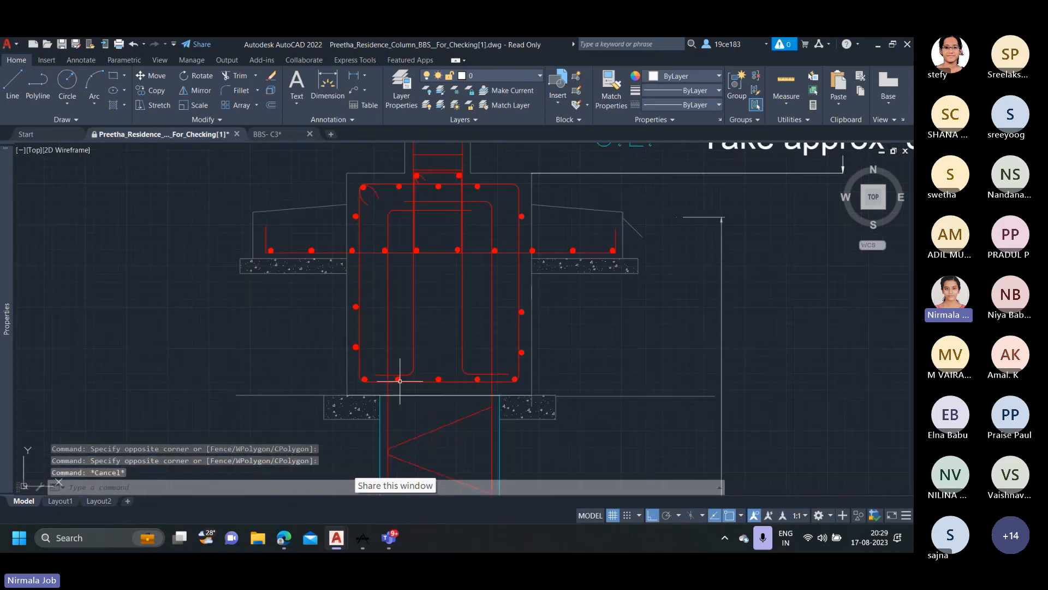
Recheck the bar offset dimension on the drafted C4 column against the pile cap bottom layers in section 1A-1A.
{"action": "middle_click_drag", "start_coordinate": [282, 335], "coordinate": [714, 428]}
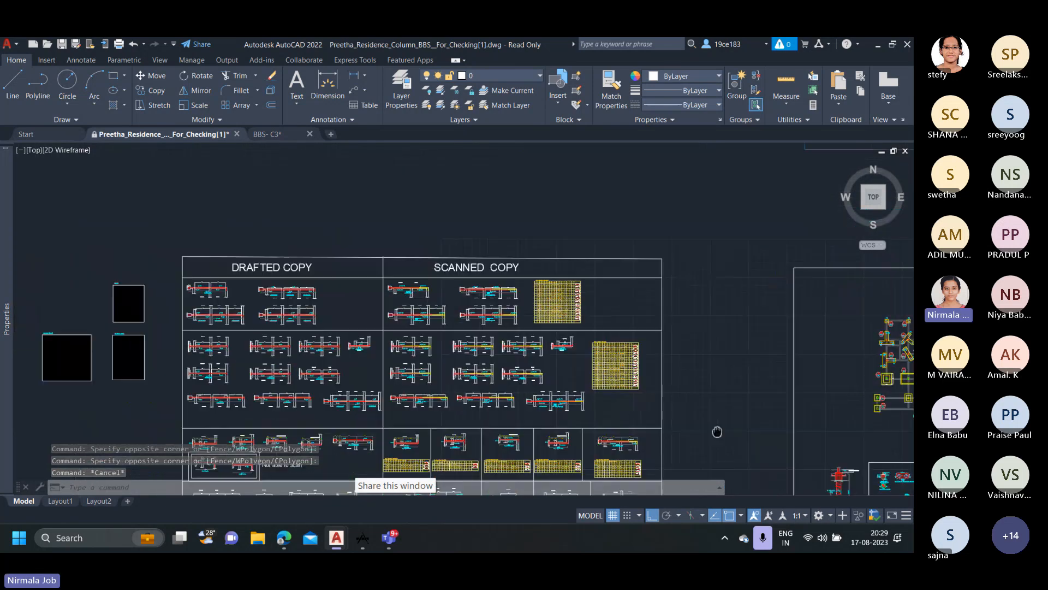
{"action": "scroll", "coordinate": [182, 281], "scroll_direction": "up", "scroll_amount": 6}
{"action": "scroll", "coordinate": [274, 200], "scroll_direction": "up", "scroll_amount": 5}
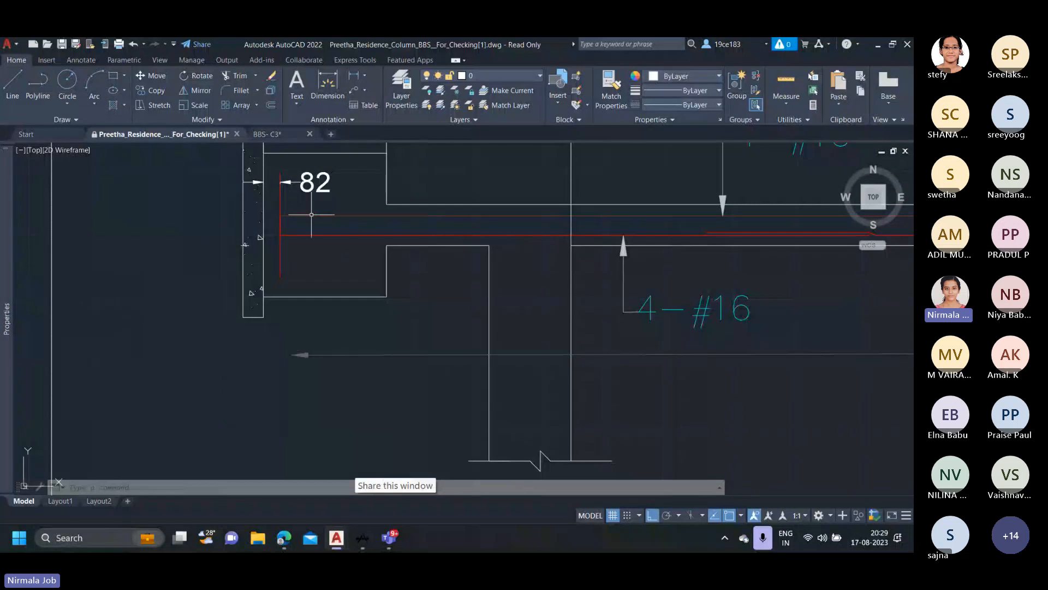
{"action": "scroll", "coordinate": [311, 215], "scroll_direction": "down", "scroll_amount": 2}
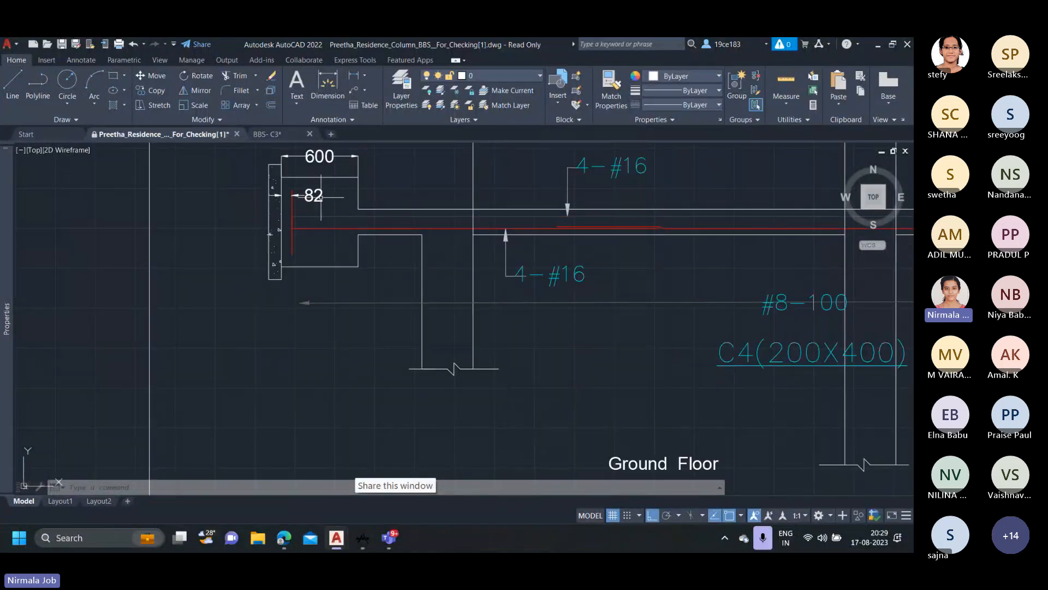
{"action": "scroll", "coordinate": [328, 217], "scroll_direction": "down", "scroll_amount": 2}
{"action": "scroll", "coordinate": [322, 205], "scroll_direction": "down", "scroll_amount": 4}
{"action": "middle_click_drag", "start_coordinate": [570, 419], "coordinate": [288, 261]}
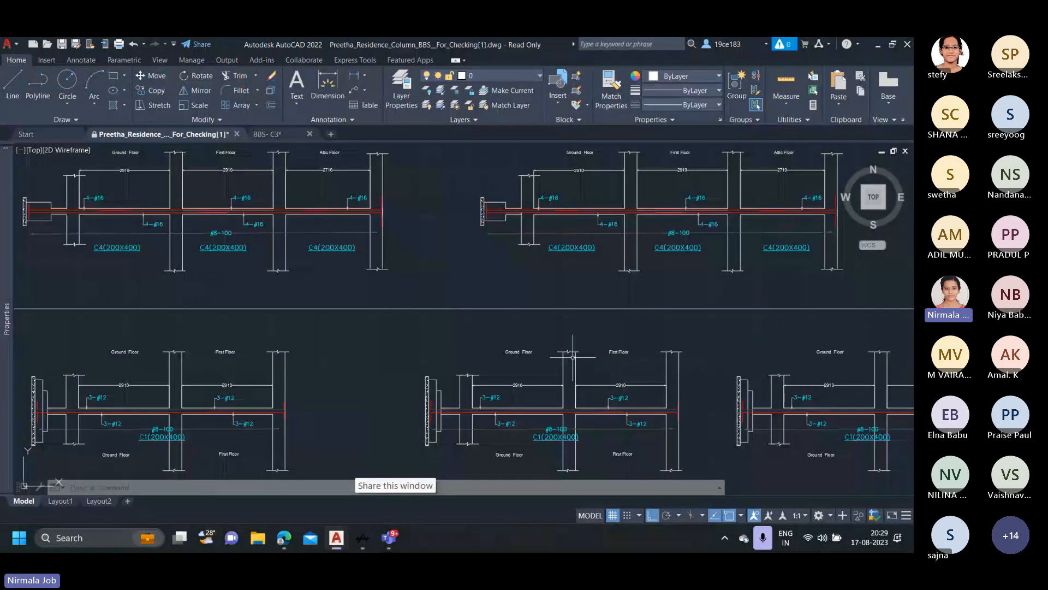
{"action": "scroll", "coordinate": [573, 355], "scroll_direction": "down", "scroll_amount": 7}
{"action": "middle_click_drag", "start_coordinate": [535, 341], "coordinate": [439, 302]}
{"action": "scroll", "coordinate": [439, 302], "scroll_direction": "up", "scroll_amount": 10}
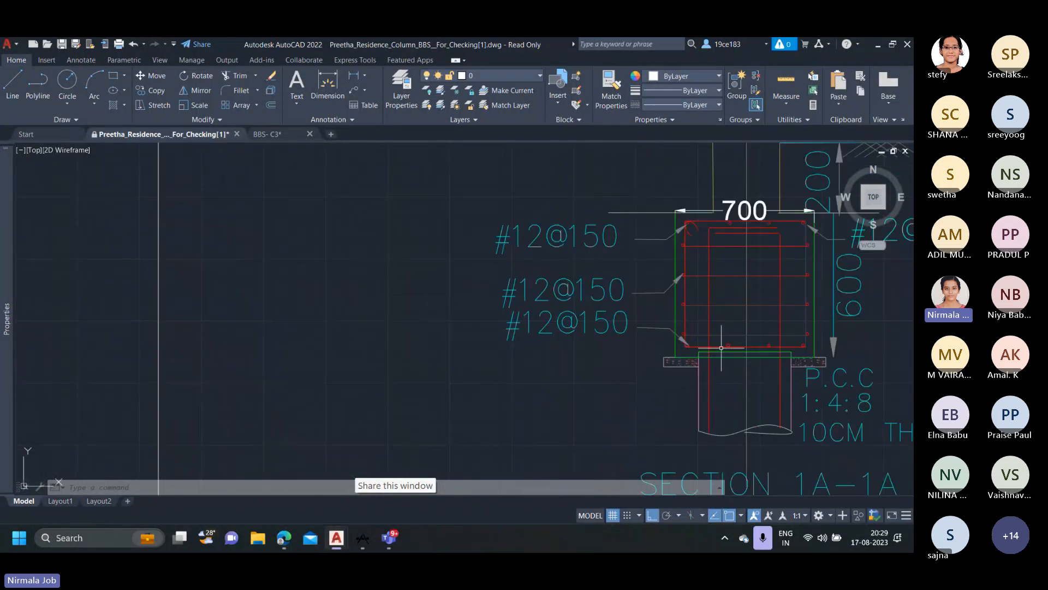
{"action": "scroll", "coordinate": [727, 352], "scroll_direction": "down", "scroll_amount": 10}
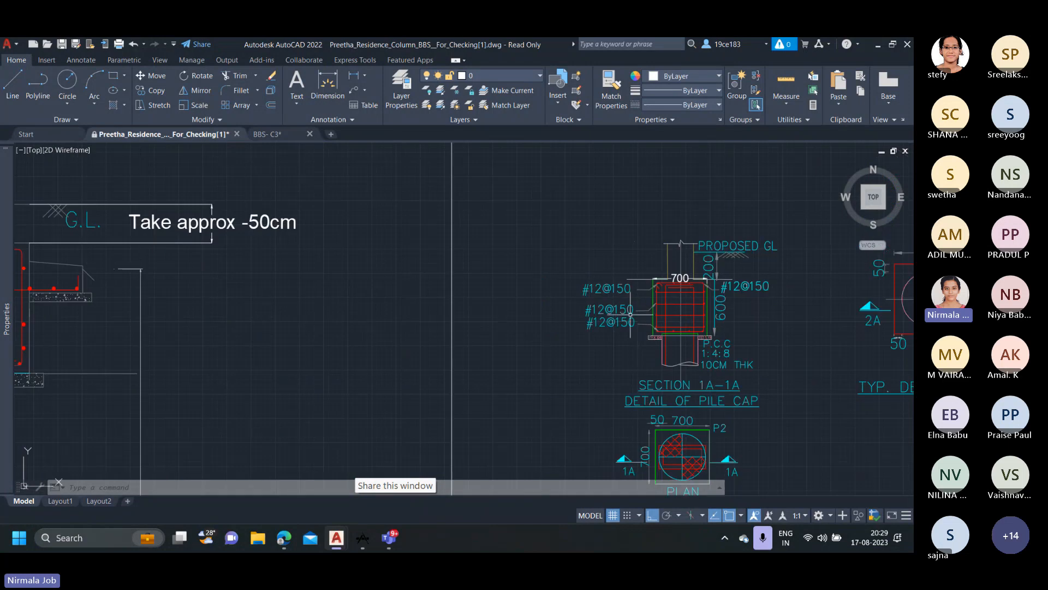
Check the C4/PC1 tag in the footing and pile layout and the C4 entry in the column schedule.
{"action": "middle_click_drag", "start_coordinate": [555, 235], "coordinate": [477, 420]}
{"action": "middle_click_drag", "start_coordinate": [687, 227], "coordinate": [487, 345]}
{"action": "scroll", "coordinate": [329, 231], "scroll_direction": "up", "scroll_amount": 6}
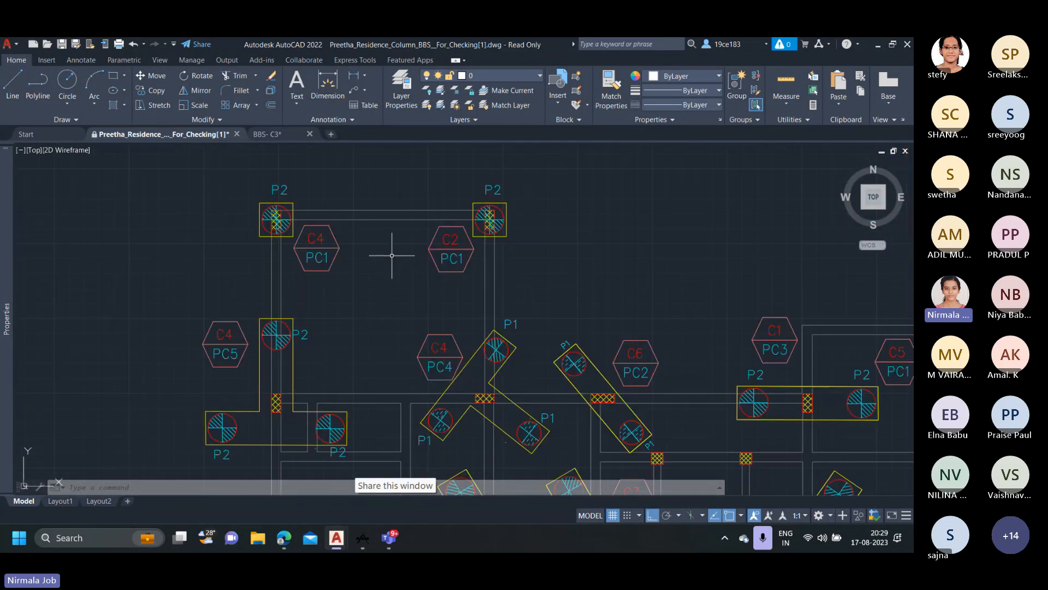
{"action": "scroll", "coordinate": [212, 262], "scroll_direction": "down", "scroll_amount": 3}
{"action": "scroll", "coordinate": [588, 346], "scroll_direction": "down", "scroll_amount": 3}
{"action": "scroll", "coordinate": [587, 346], "scroll_direction": "up", "scroll_amount": 5}
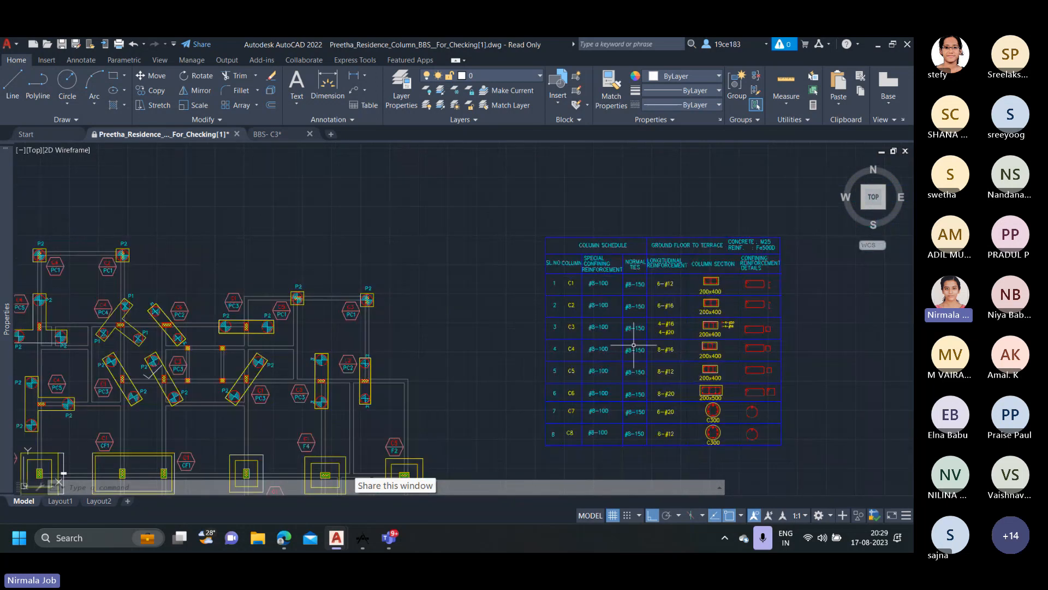
{"action": "scroll", "coordinate": [672, 356], "scroll_direction": "down", "scroll_amount": 6}
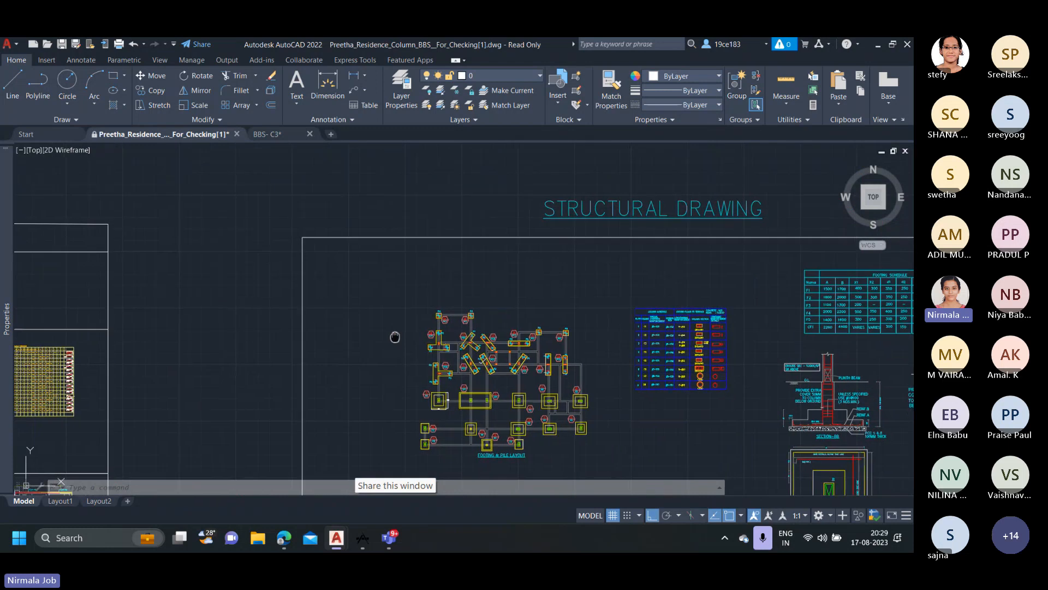
Inspect the reinforcement polyline and dimensions at the pile cap end of the first drafted C4 (200X400) column.
{"action": "middle_click_drag", "start_coordinate": [393, 335], "coordinate": [713, 344]}
{"action": "middle_click_drag", "start_coordinate": [382, 314], "coordinate": [696, 319]}
{"action": "middle_click_drag", "start_coordinate": [48, 283], "coordinate": [371, 297]}
{"action": "scroll", "coordinate": [393, 299], "scroll_direction": "up", "scroll_amount": 2}
{"action": "scroll", "coordinate": [371, 295], "scroll_direction": "up", "scroll_amount": 8}
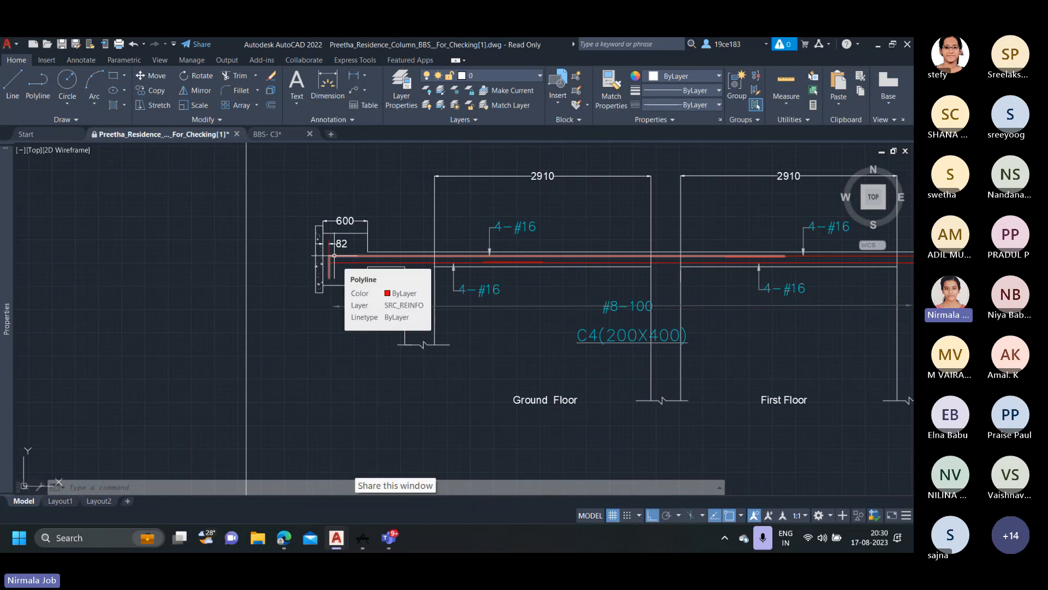
{"action": "scroll", "coordinate": [333, 251], "scroll_direction": "up", "scroll_amount": 2}
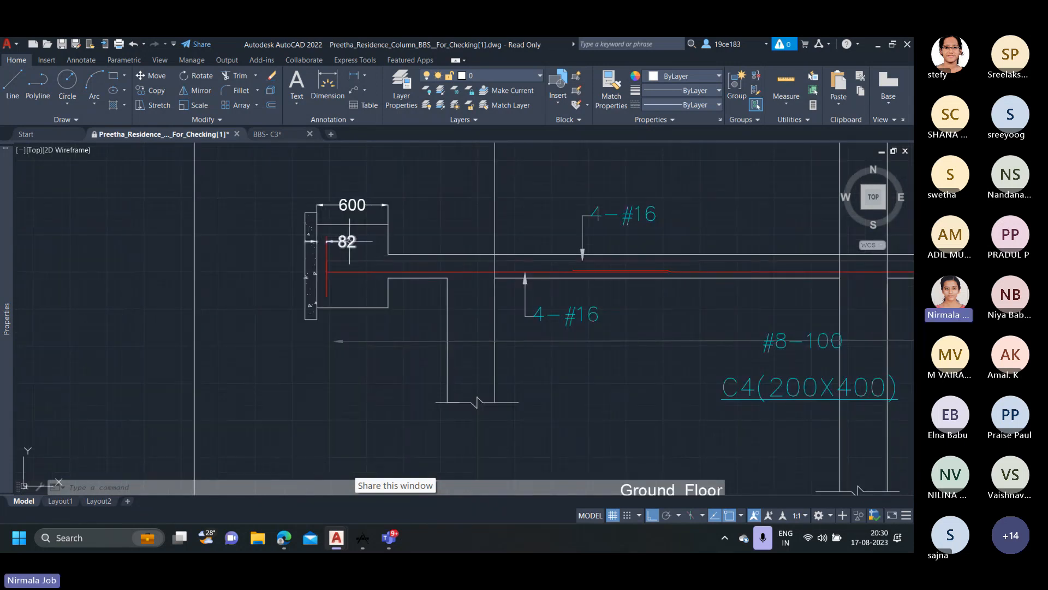
{"action": "scroll", "coordinate": [349, 243], "scroll_direction": "up", "scroll_amount": 2}
{"action": "scroll", "coordinate": [425, 264], "scroll_direction": "down", "scroll_amount": 2}
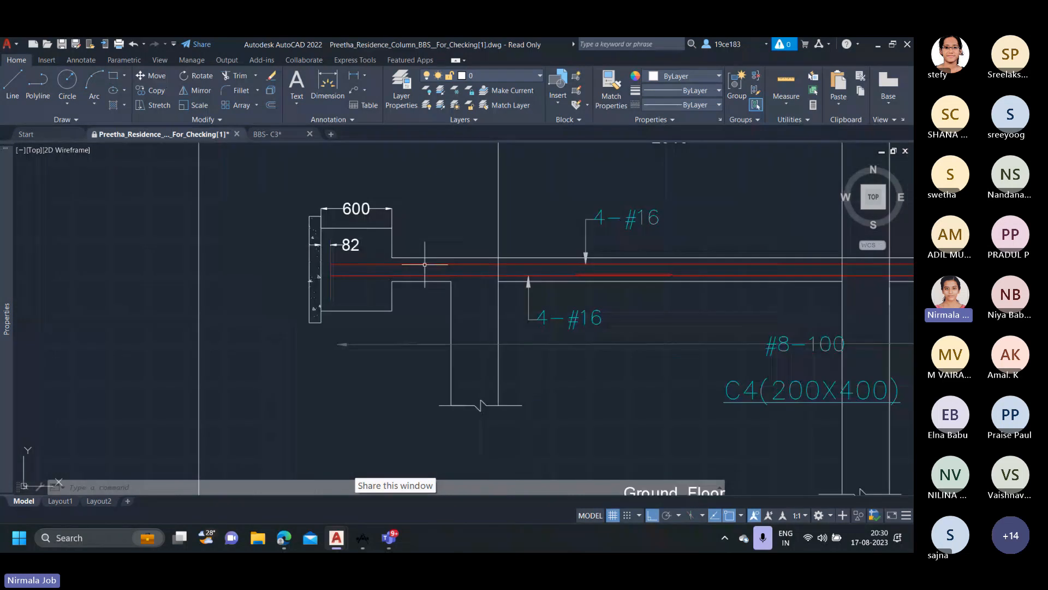
Dimension the offset from the upper column face to the upper reinforcement bar in the first drafted C4 (200X400) column's ground floor span.
{"action": "middle_click_drag", "start_coordinate": [424, 264], "coordinate": [234, 274]}
{"action": "scroll", "coordinate": [445, 276], "scroll_direction": "up", "scroll_amount": 2}
{"action": "scroll", "coordinate": [445, 276], "scroll_direction": "down", "scroll_amount": 2}
{"action": "scroll", "coordinate": [445, 276], "scroll_direction": "up", "scroll_amount": 4}
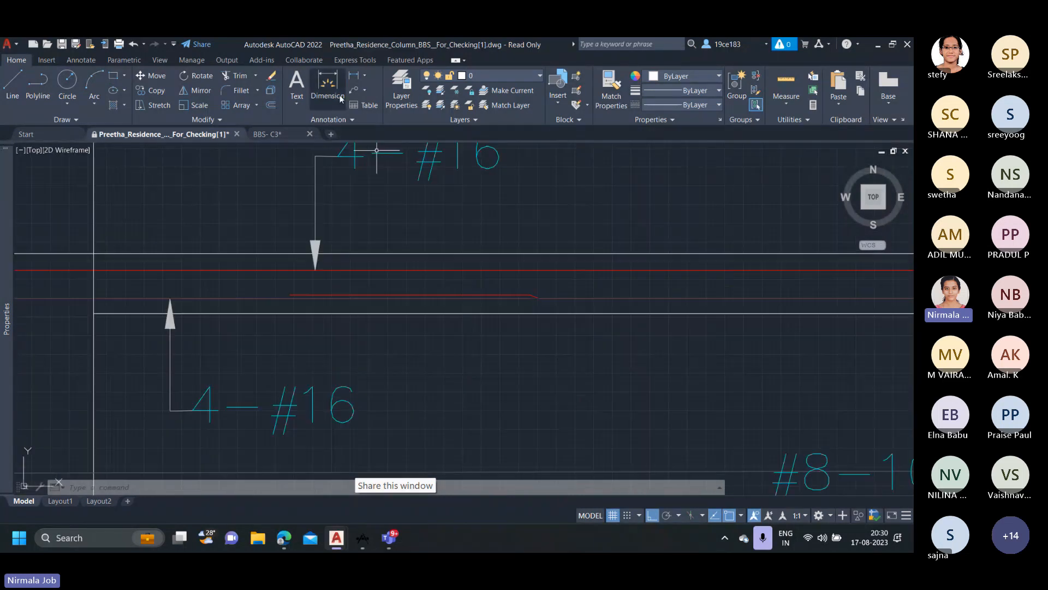
{"action": "left_click", "coordinate": [346, 76]}
{"action": "scroll", "coordinate": [432, 264], "scroll_direction": "up", "scroll_amount": 4}
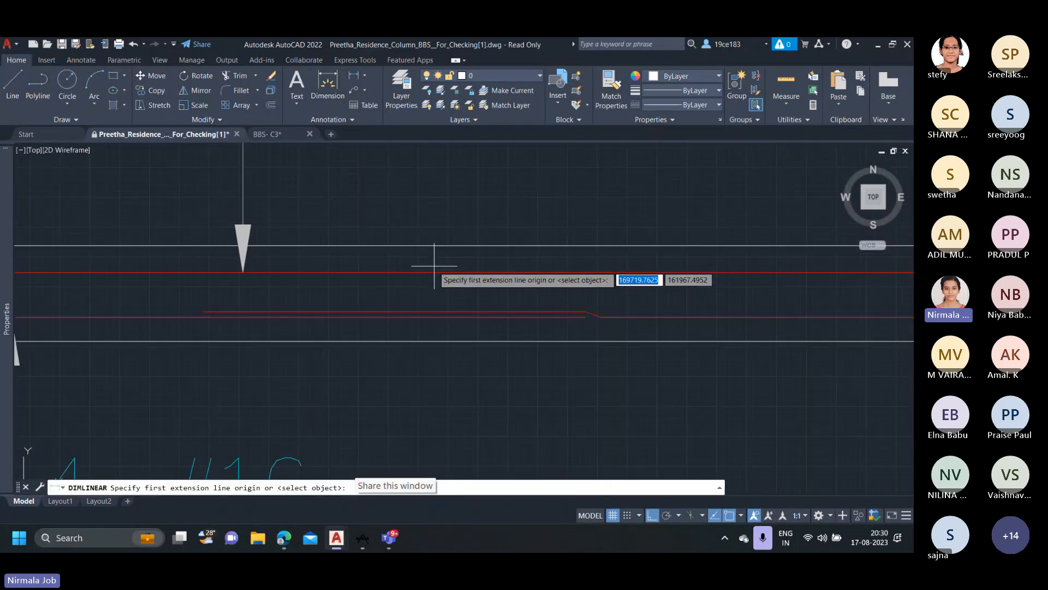
{"action": "left_click", "coordinate": [436, 253]}
{"action": "left_click", "coordinate": [435, 275]}
{"action": "left_click", "coordinate": [350, 351]}
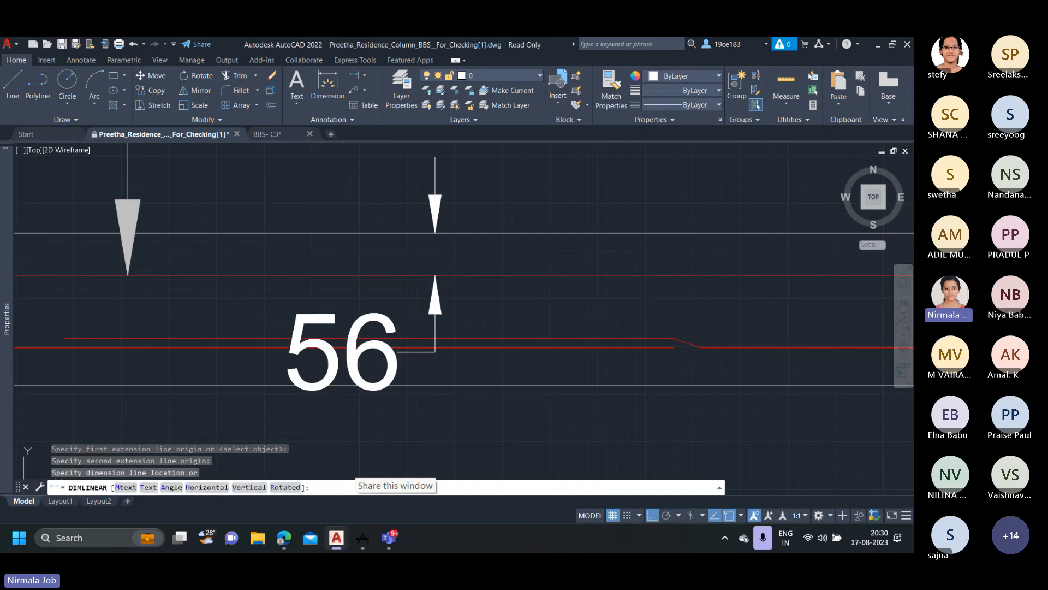
{"action": "scroll", "coordinate": [448, 283], "scroll_direction": "down", "scroll_amount": 4}
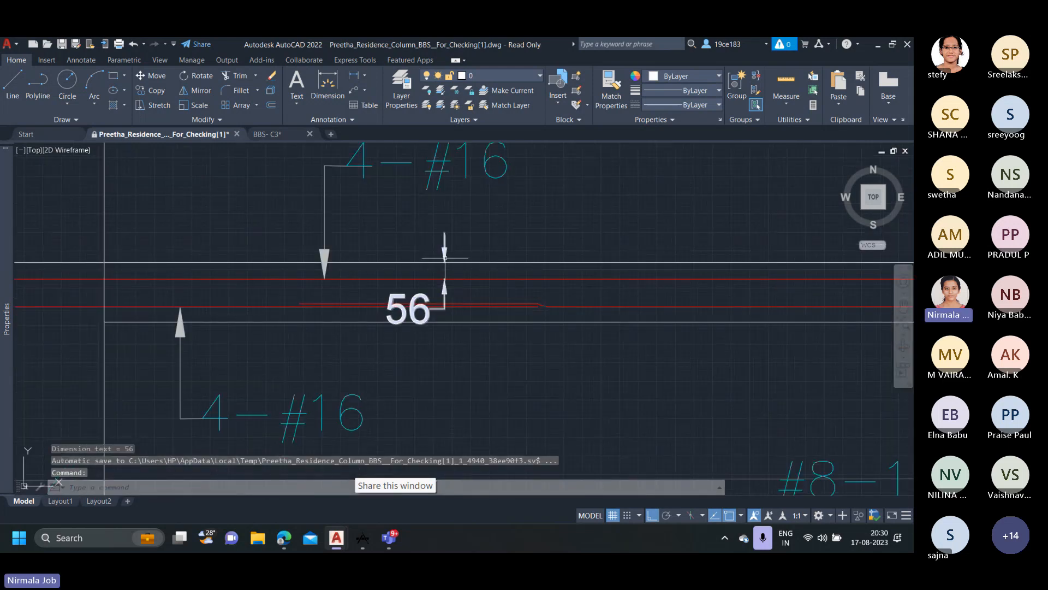
Compare the bar offset on the drafted C4 column with the C4 row of the column schedule.
{"action": "scroll", "coordinate": [434, 279], "scroll_direction": "down", "scroll_amount": 4}
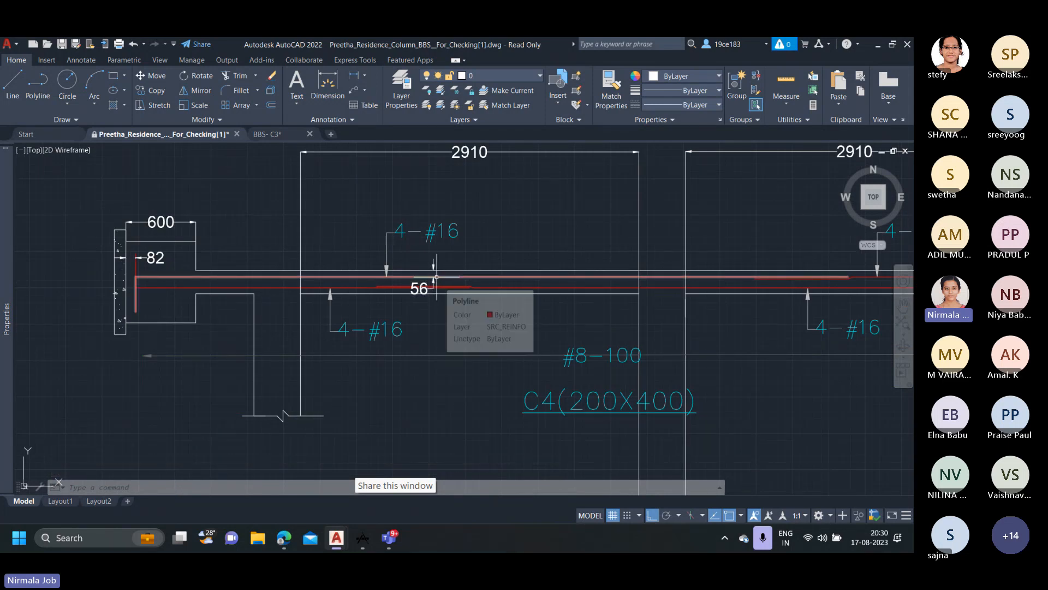
{"action": "scroll", "coordinate": [443, 276], "scroll_direction": "up", "scroll_amount": 4}
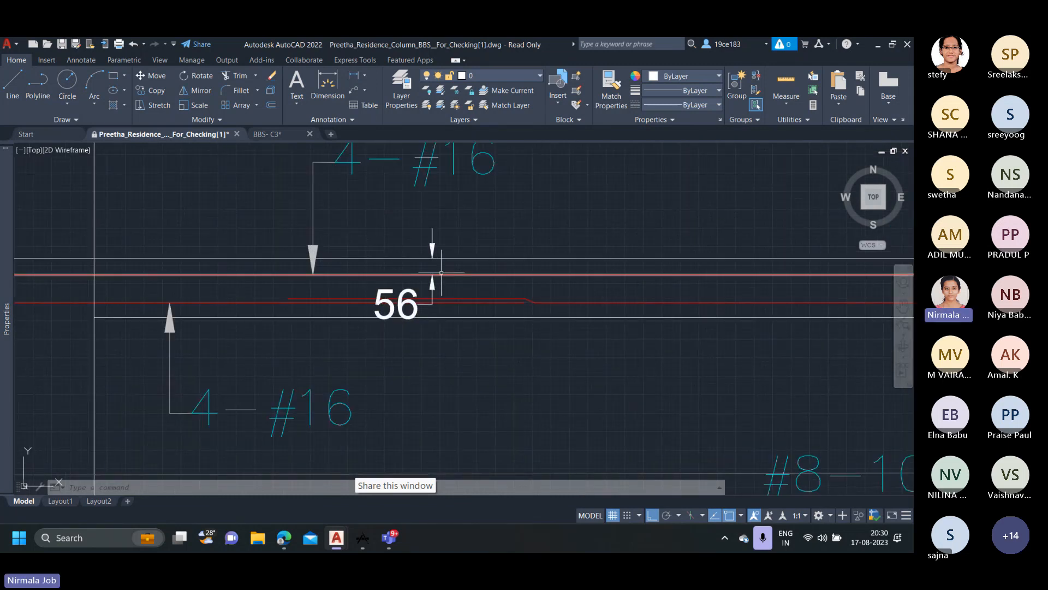
{"action": "scroll", "coordinate": [442, 273], "scroll_direction": "down", "scroll_amount": 3}
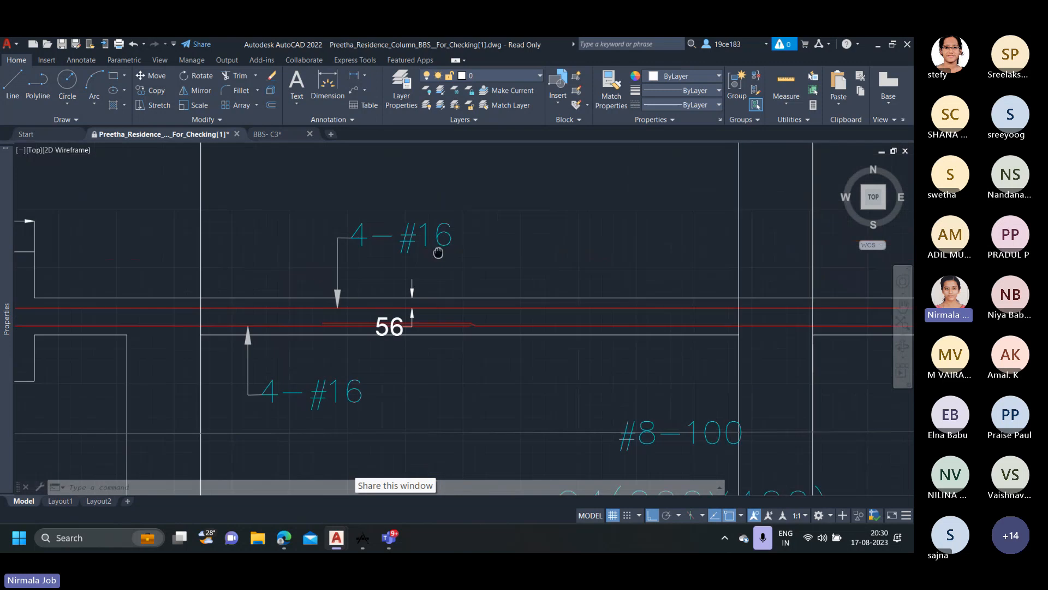
{"action": "scroll", "coordinate": [404, 311], "scroll_direction": "down", "scroll_amount": 6}
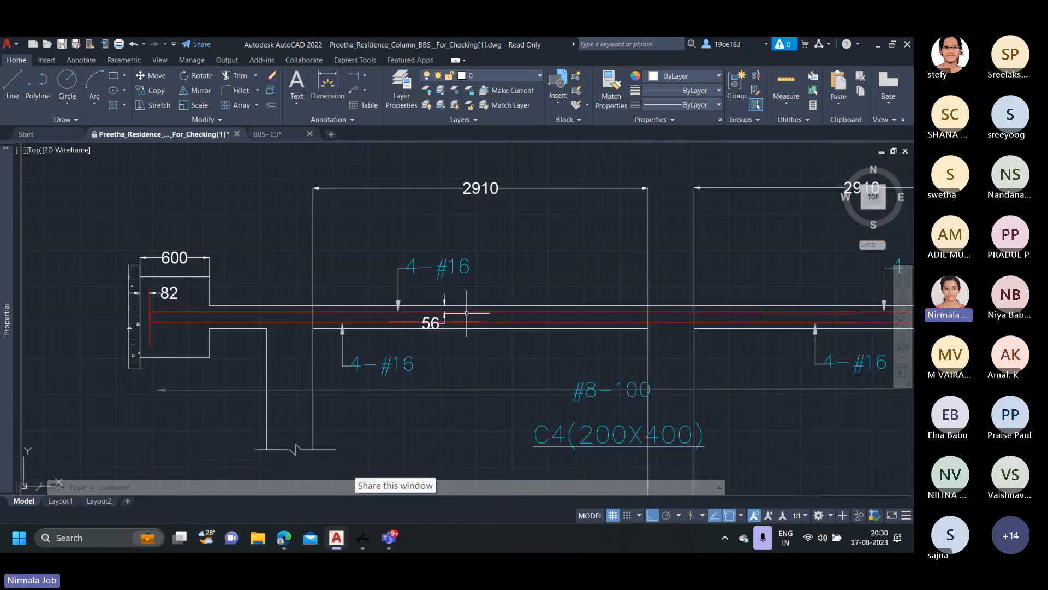
{"action": "middle_click_drag", "start_coordinate": [538, 335], "coordinate": [96, 326]}
{"action": "scroll", "coordinate": [645, 334], "scroll_direction": "down", "scroll_amount": 6}
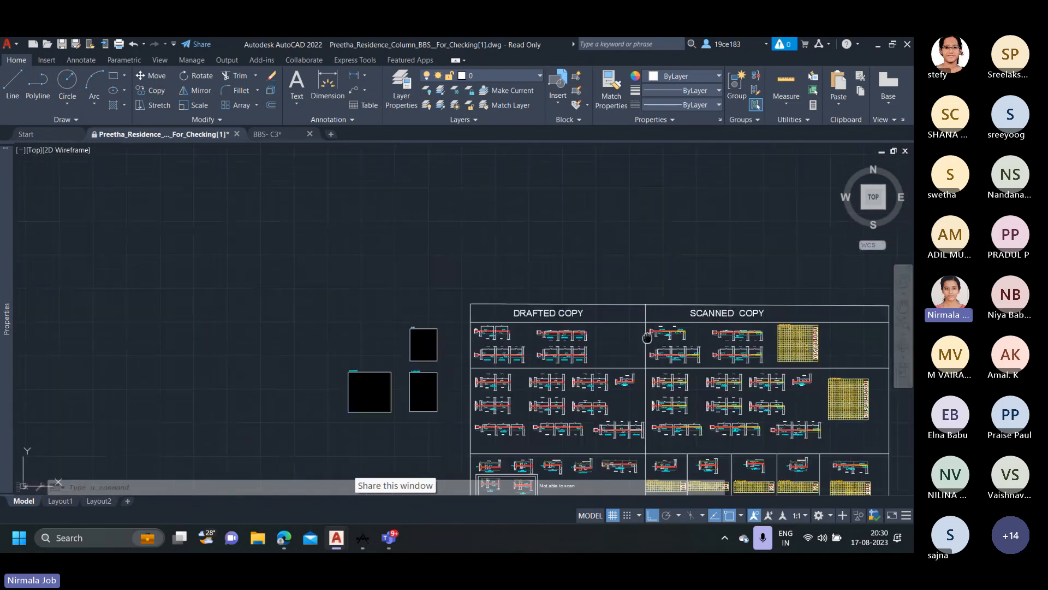
{"action": "middle_click_drag", "start_coordinate": [644, 335], "coordinate": [172, 327]}
{"action": "scroll", "coordinate": [786, 374], "scroll_direction": "up", "scroll_amount": 8}
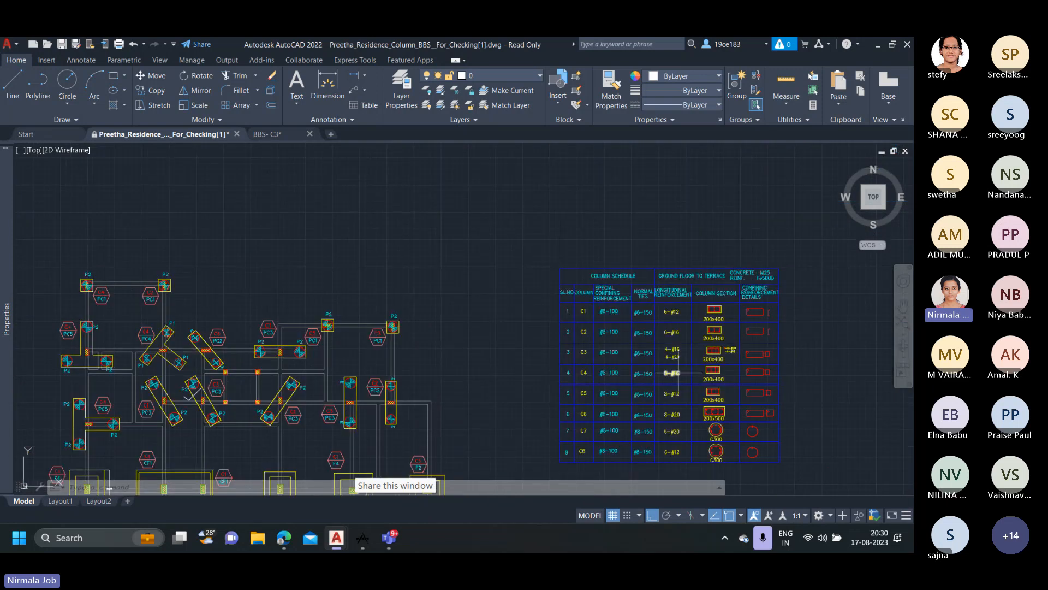
{"action": "scroll", "coordinate": [624, 377], "scroll_direction": "down", "scroll_amount": 6}
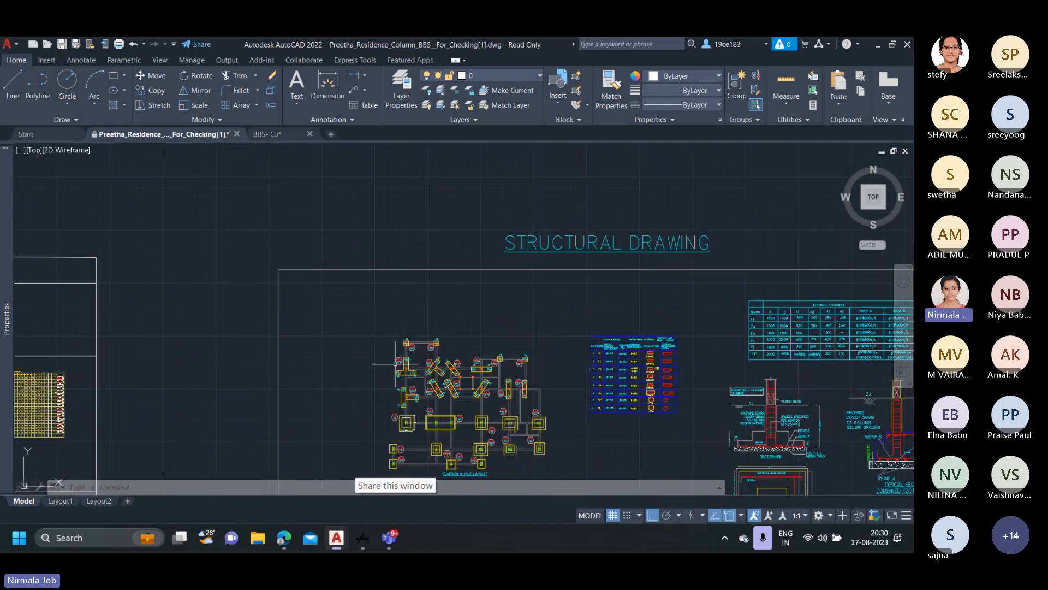
Delete the bar offset dimensions at the pile cap end and in the ground floor span of the first drafted C4 column.
{"action": "mouse_move", "coordinate": [395, 365]}
{"action": "middle_mouse_down"}
{"action": "mouse_move", "coordinate": [556, 336]}
{"action": "mouse_move", "coordinate": [873, 319]}
{"action": "middle_mouse_up"}
{"action": "middle_click_drag", "start_coordinate": [192, 304], "coordinate": [416, 303]}
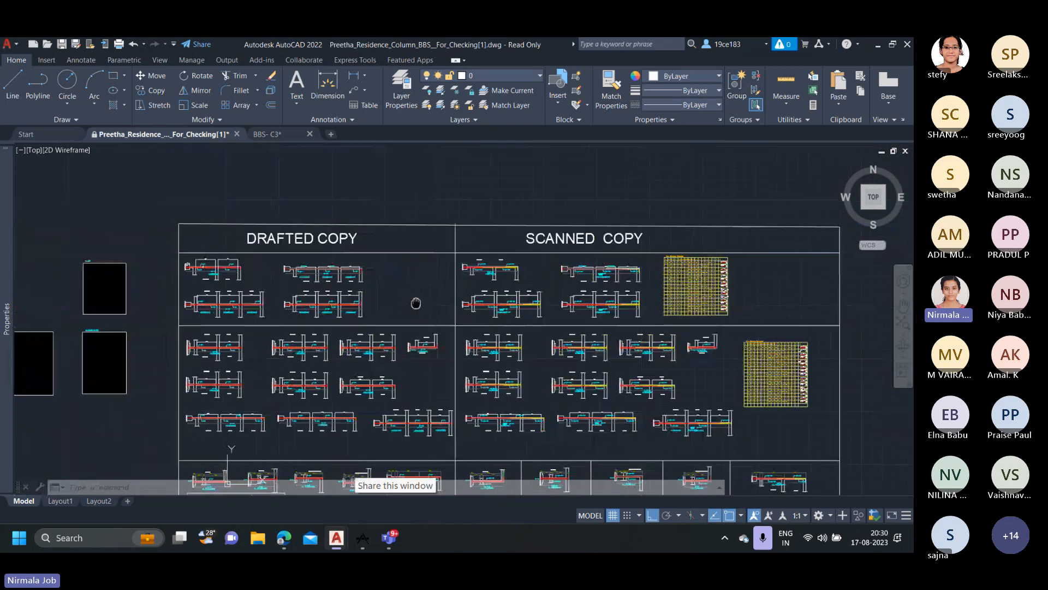
{"action": "scroll", "coordinate": [163, 260], "scroll_direction": "up", "scroll_amount": 5}
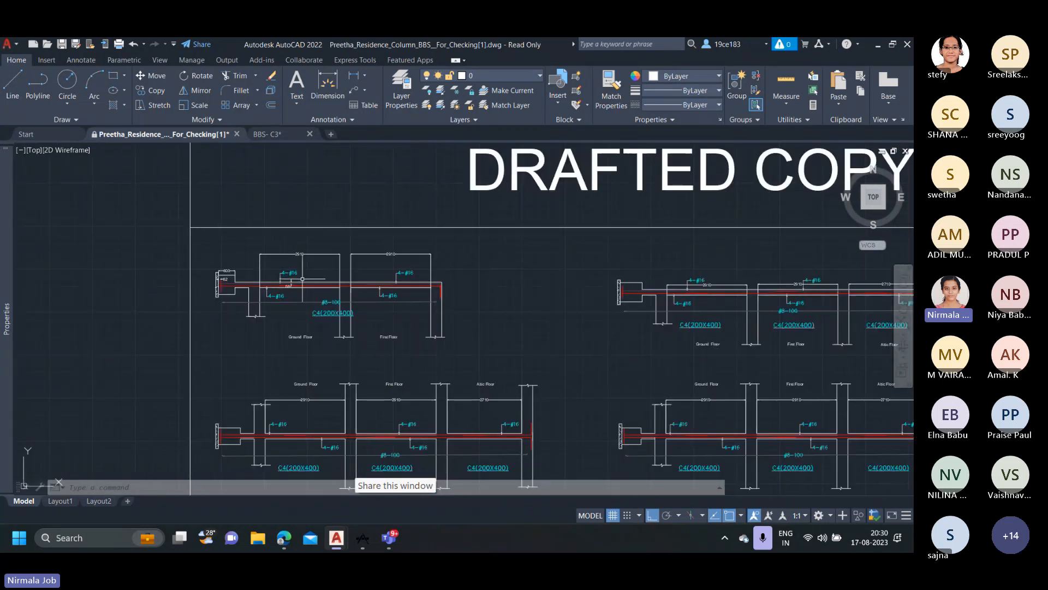
{"action": "scroll", "coordinate": [301, 292], "scroll_direction": "up", "scroll_amount": 5}
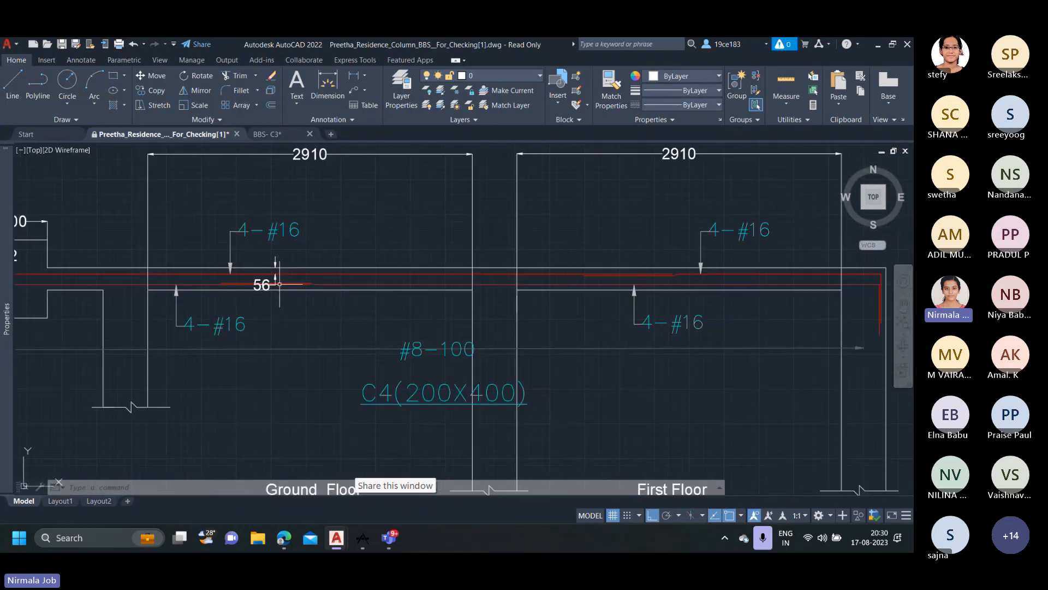
{"action": "middle_click_drag", "start_coordinate": [269, 281], "coordinate": [412, 280]}
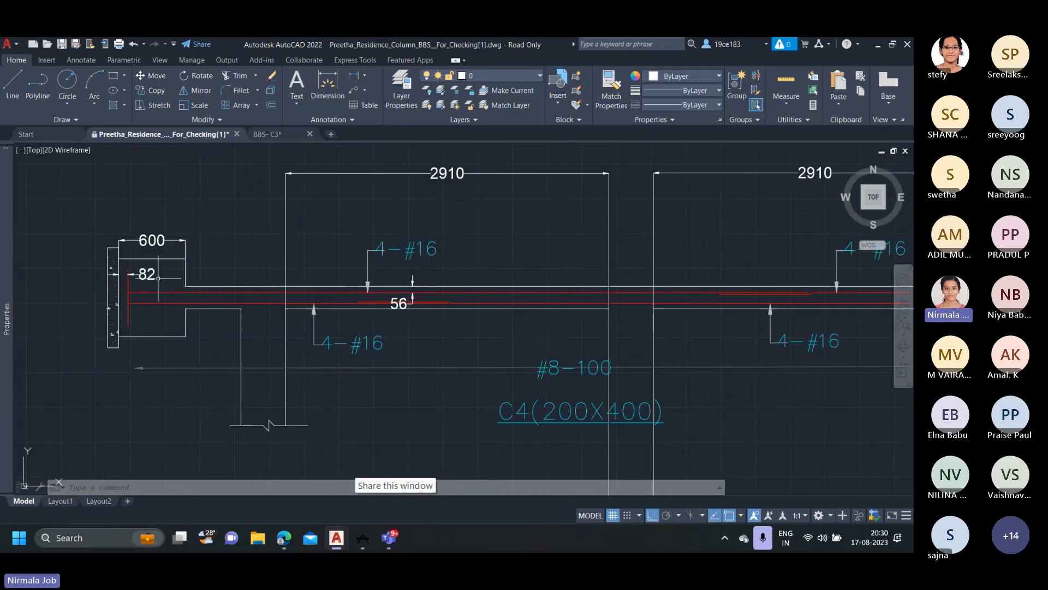
{"action": "left_click", "coordinate": [262, 277]}
{"action": "left_click", "coordinate": [137, 274]}
{"action": "left_click", "coordinate": [421, 281]}
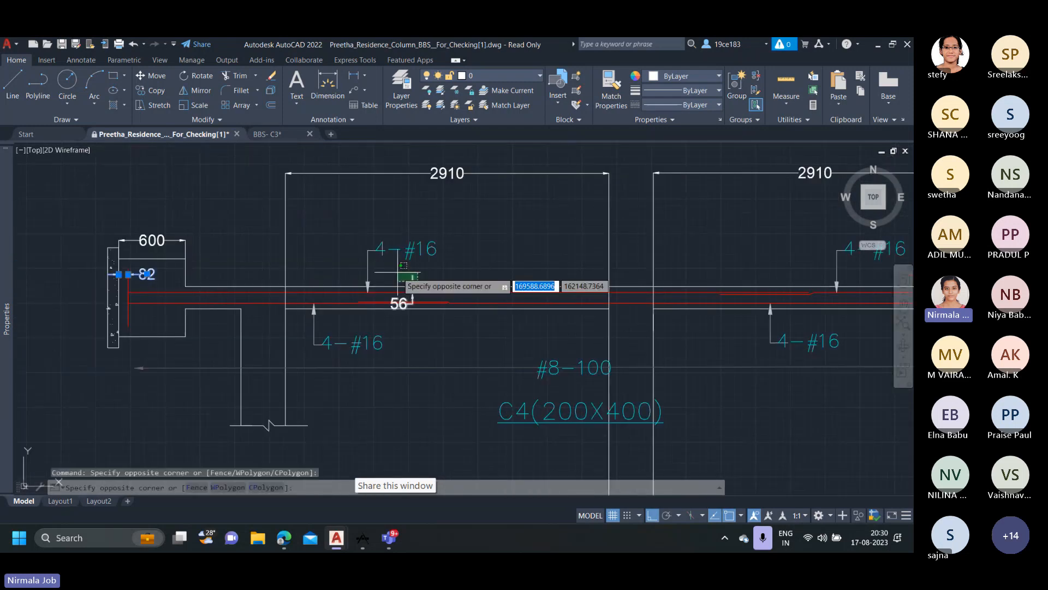
{"action": "left_click", "coordinate": [397, 273]}
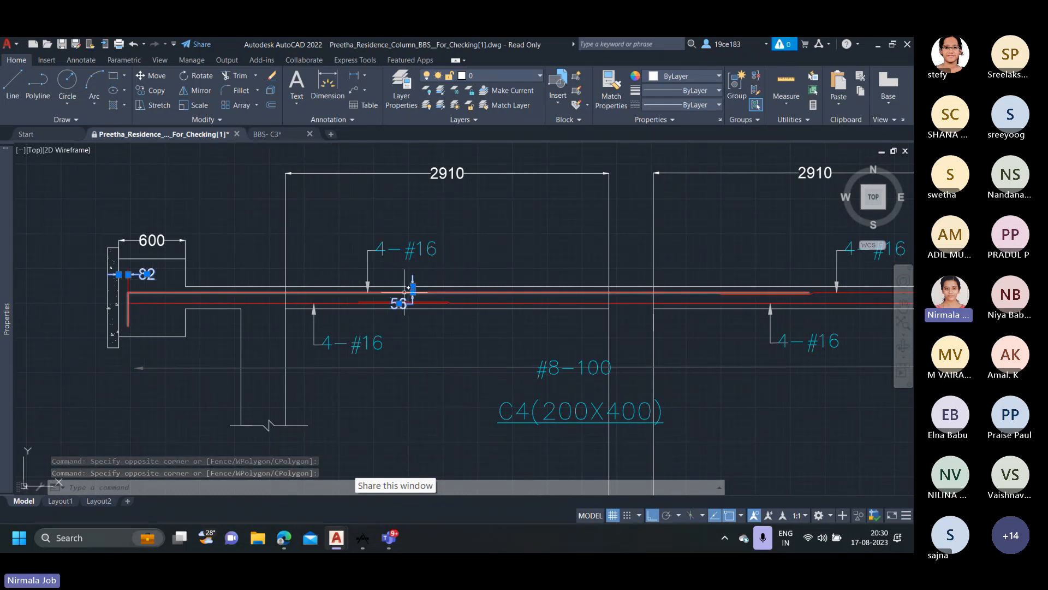
{"action": "key", "text": "Delete"}
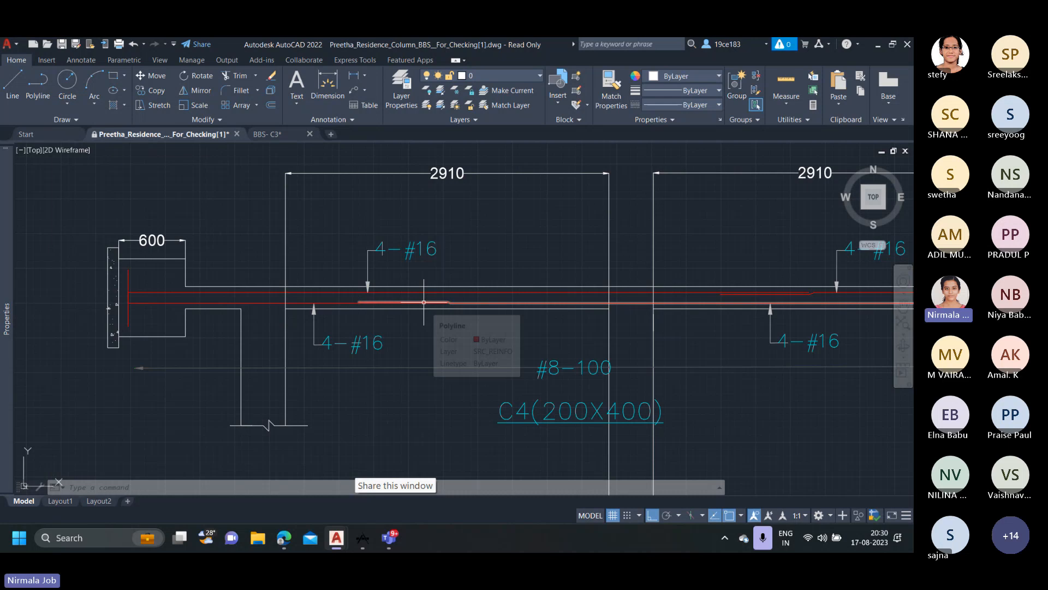
Read the IS 456 extract on development length of bars, clause 26.2.1, beside the drafted columns.
{"action": "scroll", "coordinate": [339, 289], "scroll_direction": "down", "scroll_amount": 4}
{"action": "scroll", "coordinate": [339, 289], "scroll_direction": "down", "scroll_amount": 3}
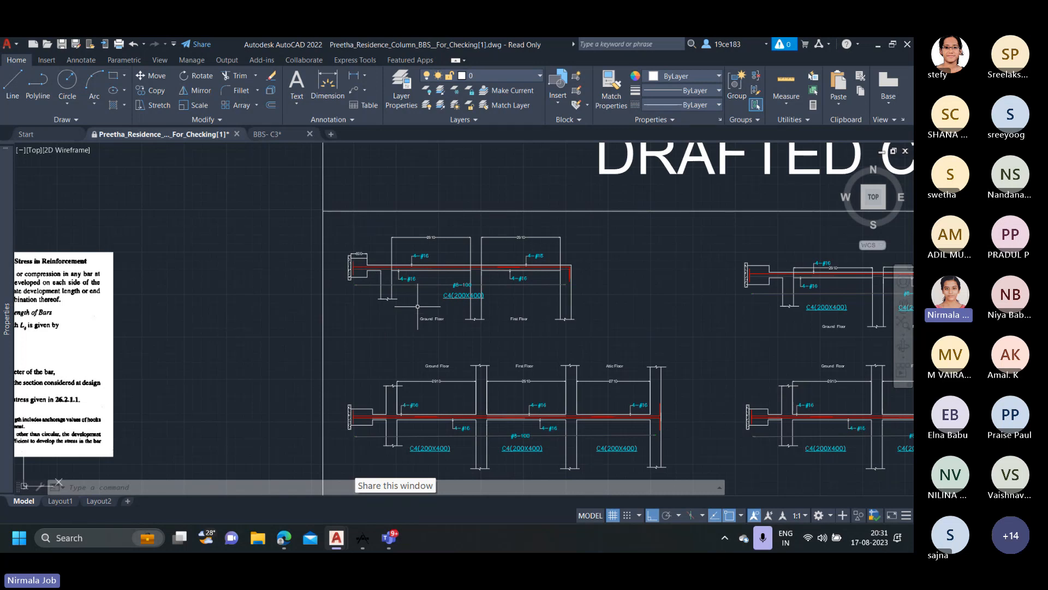
{"action": "middle_click_drag", "start_coordinate": [292, 333], "coordinate": [581, 307]}
{"action": "scroll", "coordinate": [235, 224], "scroll_direction": "up", "scroll_amount": 2}
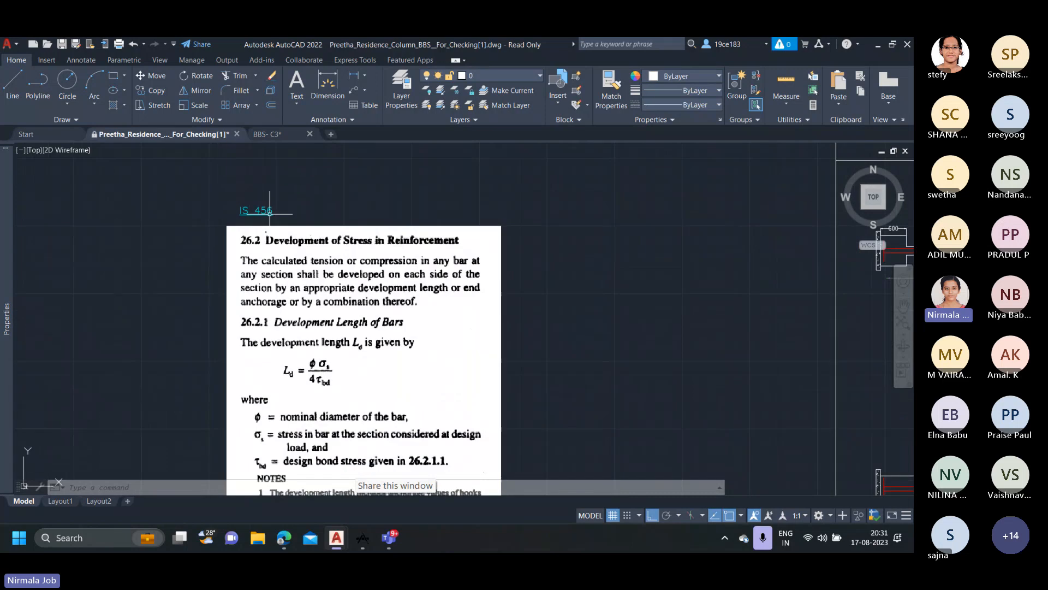
{"action": "middle_click_drag", "start_coordinate": [236, 223], "coordinate": [226, 165]}
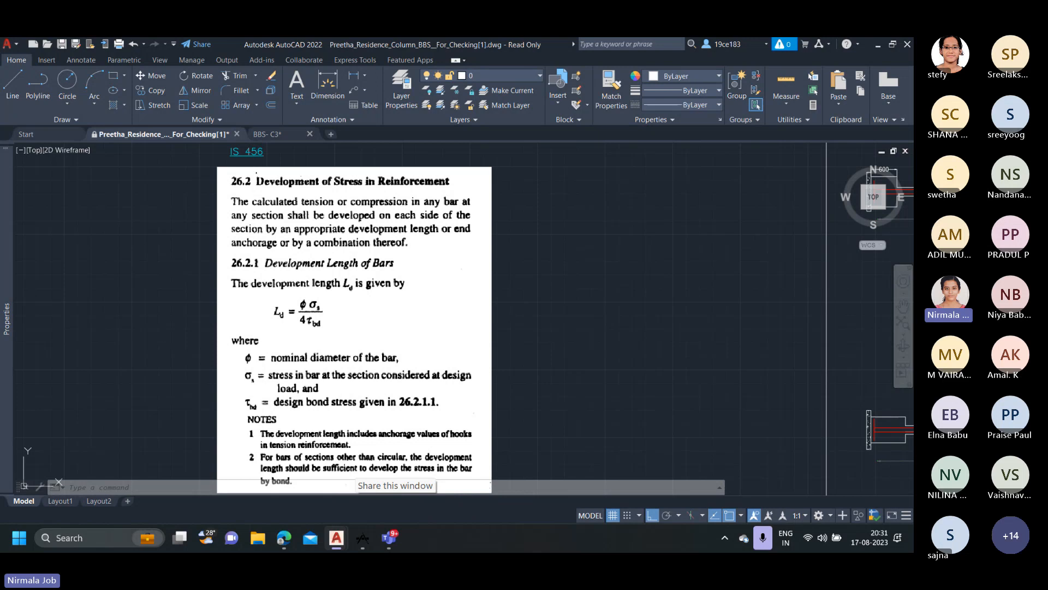
Inspect the bent bar ends inside the pile cap of the first drafted C4 column, highlighting the lower bar's polyline.
{"action": "scroll", "coordinate": [401, 319], "scroll_direction": "down", "scroll_amount": 4}
{"action": "middle_click_drag", "start_coordinate": [572, 318], "coordinate": [377, 361]}
{"action": "scroll", "coordinate": [431, 324], "scroll_direction": "up", "scroll_amount": 2}
{"action": "scroll", "coordinate": [431, 325], "scroll_direction": "up", "scroll_amount": 2}
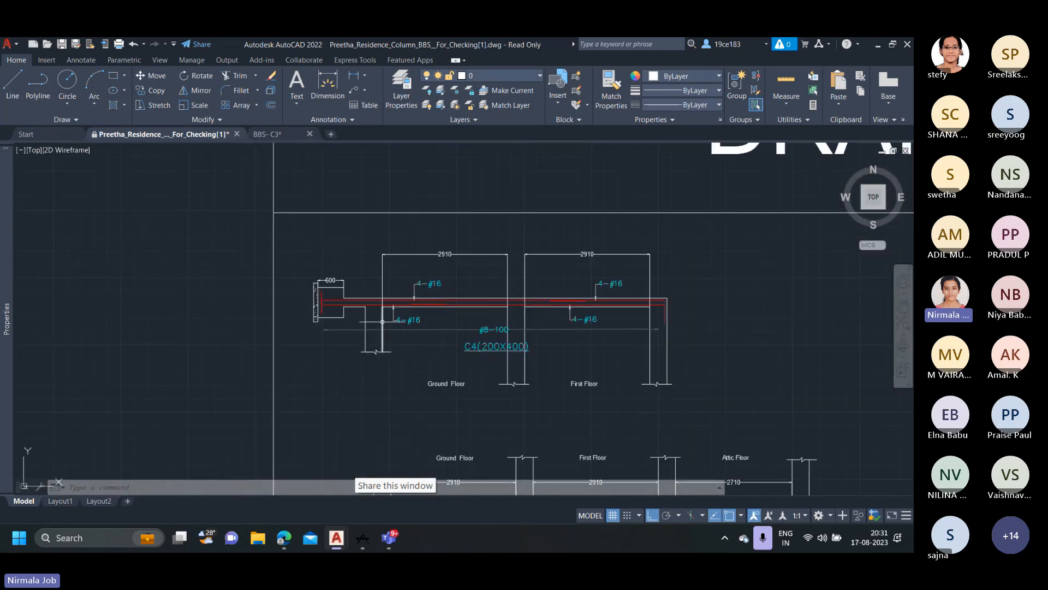
{"action": "scroll", "coordinate": [326, 303], "scroll_direction": "up", "scroll_amount": 2}
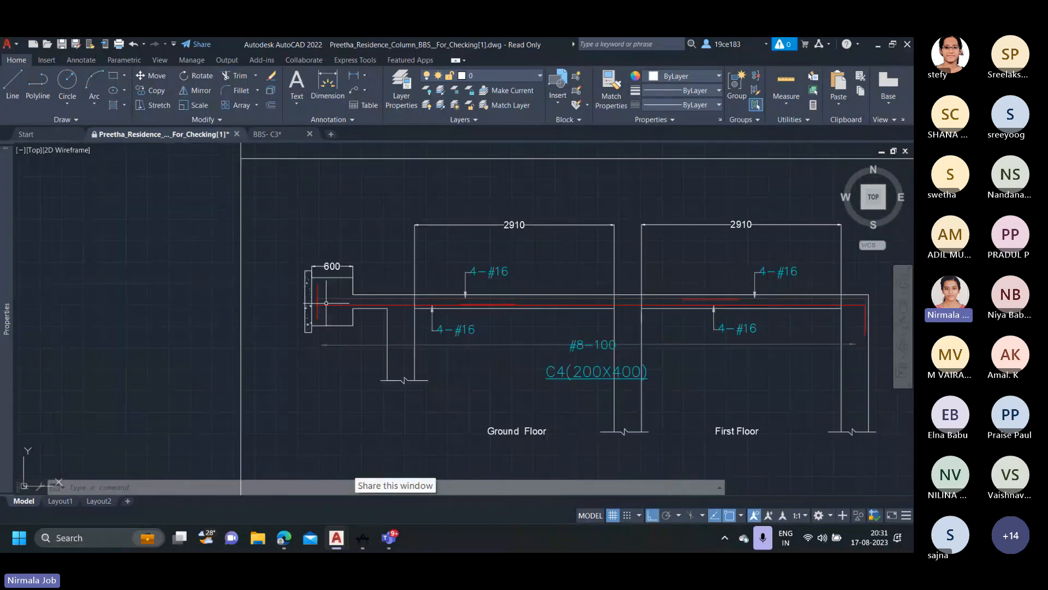
{"action": "scroll", "coordinate": [496, 300], "scroll_direction": "up", "scroll_amount": 2}
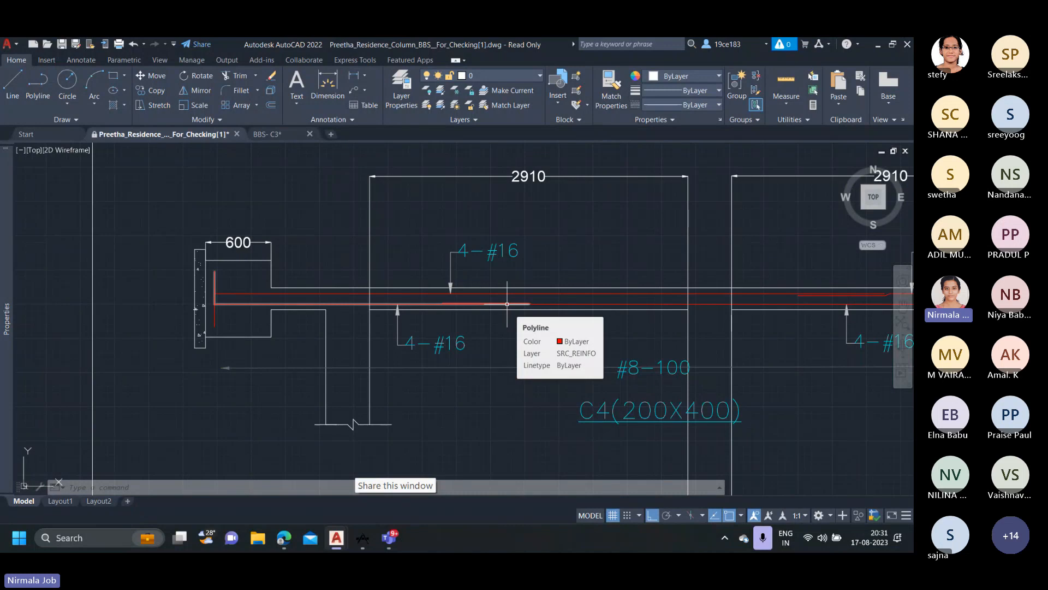
{"action": "scroll", "coordinate": [235, 296], "scroll_direction": "up", "scroll_amount": 2}
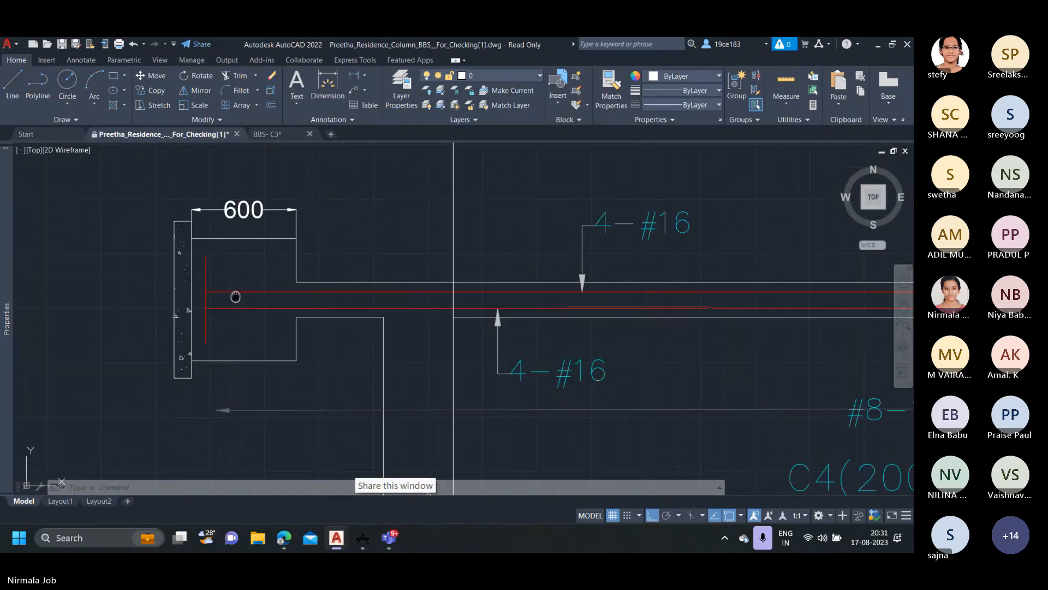
{"action": "scroll", "coordinate": [235, 297], "scroll_direction": "up", "scroll_amount": 2}
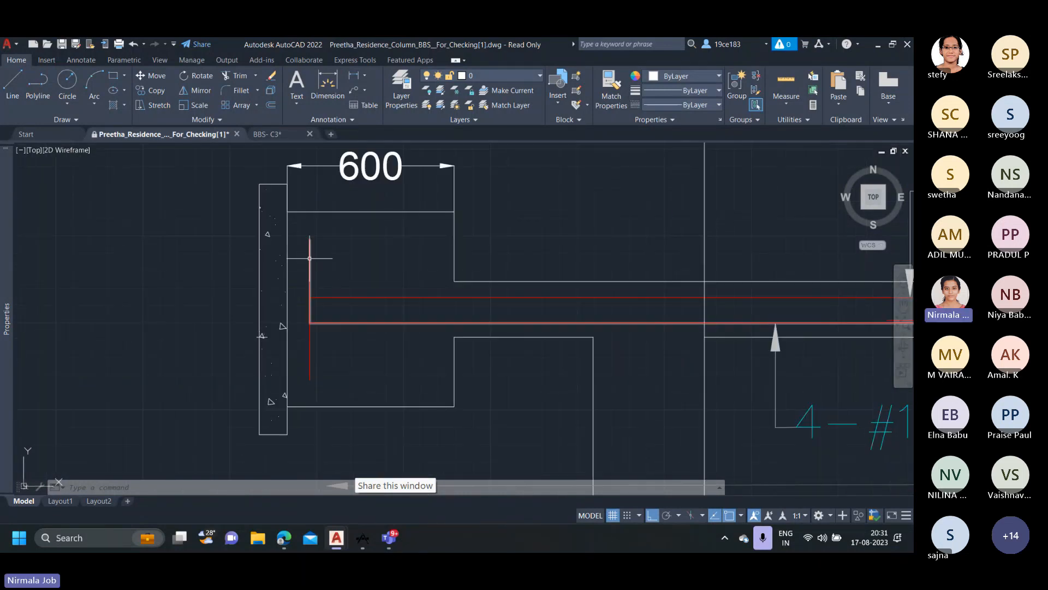
{"action": "left_click", "coordinate": [309, 258]}
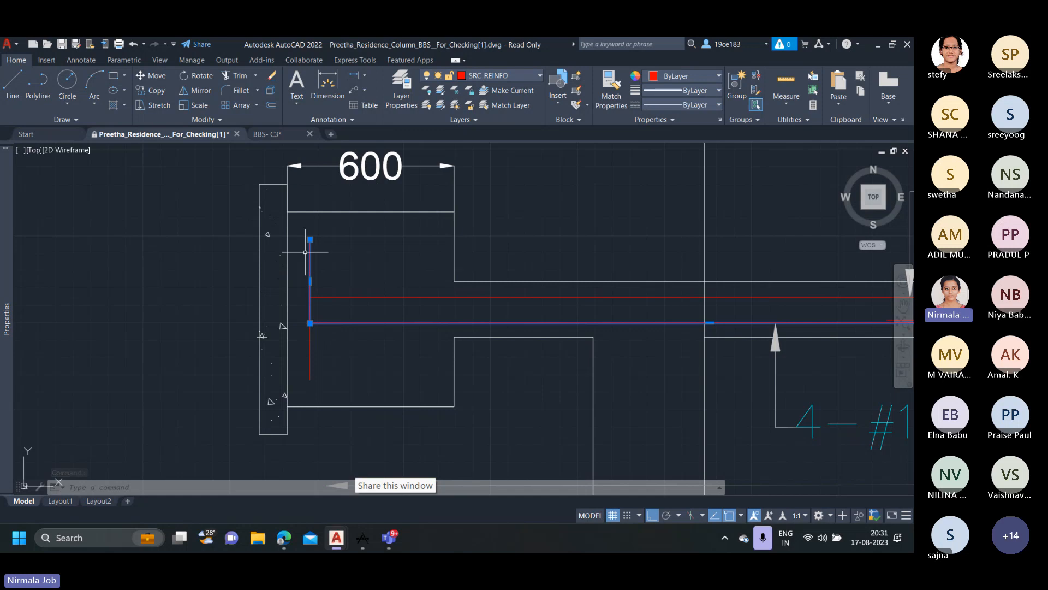
{"action": "scroll", "coordinate": [312, 289], "scroll_direction": "down", "scroll_amount": 5}
{"action": "key", "text": "Escape"}
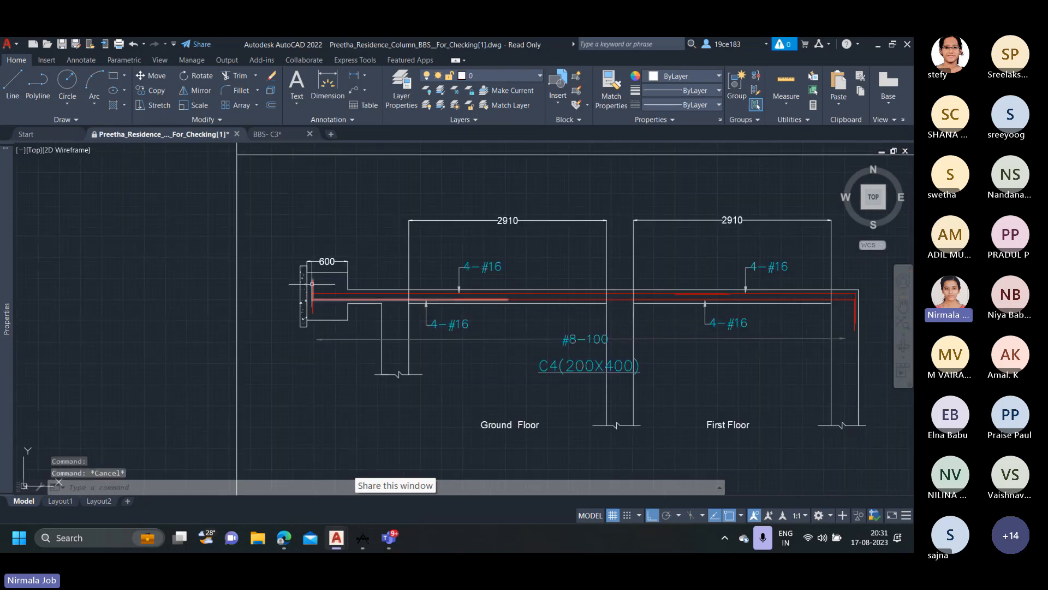
Check how the column bars bend at the base in the pile detail and the minimum bend length in footing Section-BB.
{"action": "scroll", "coordinate": [593, 376], "scroll_direction": "down", "scroll_amount": 8}
{"action": "middle_click_drag", "start_coordinate": [594, 376], "coordinate": [254, 273]}
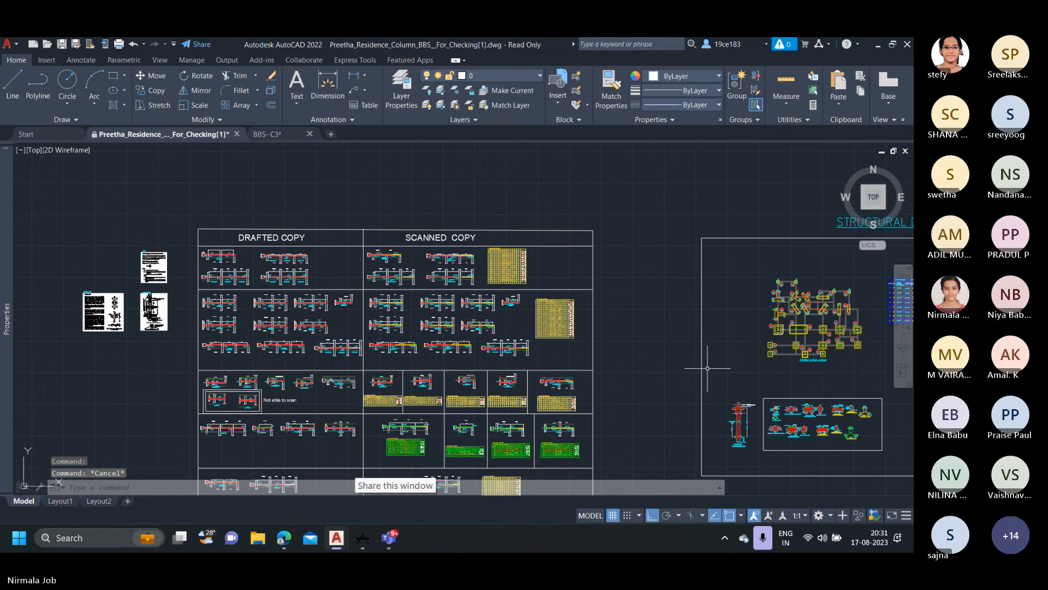
{"action": "scroll", "coordinate": [734, 417], "scroll_direction": "up", "scroll_amount": 5}
{"action": "scroll", "coordinate": [743, 376], "scroll_direction": "up", "scroll_amount": 5}
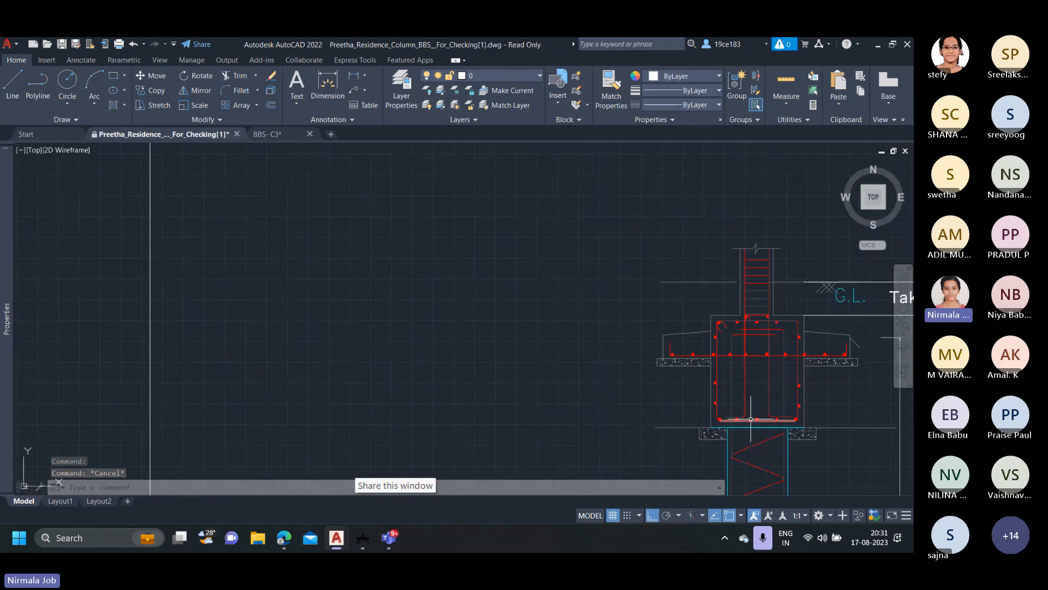
{"action": "scroll", "coordinate": [756, 419], "scroll_direction": "down", "scroll_amount": 2}
{"action": "mouse_move", "coordinate": [681, 414]}
{"action": "middle_mouse_down"}
{"action": "mouse_move", "coordinate": [590, 401]}
{"action": "mouse_move", "coordinate": [469, 362]}
{"action": "middle_mouse_up"}
{"action": "scroll", "coordinate": [468, 362], "scroll_direction": "down", "scroll_amount": 3}
{"action": "mouse_move", "coordinate": [577, 348]}
{"action": "middle_mouse_down"}
{"action": "mouse_move", "coordinate": [582, 359]}
{"action": "mouse_move", "coordinate": [300, 414]}
{"action": "middle_mouse_up"}
{"action": "scroll", "coordinate": [655, 316], "scroll_direction": "up", "scroll_amount": 5}
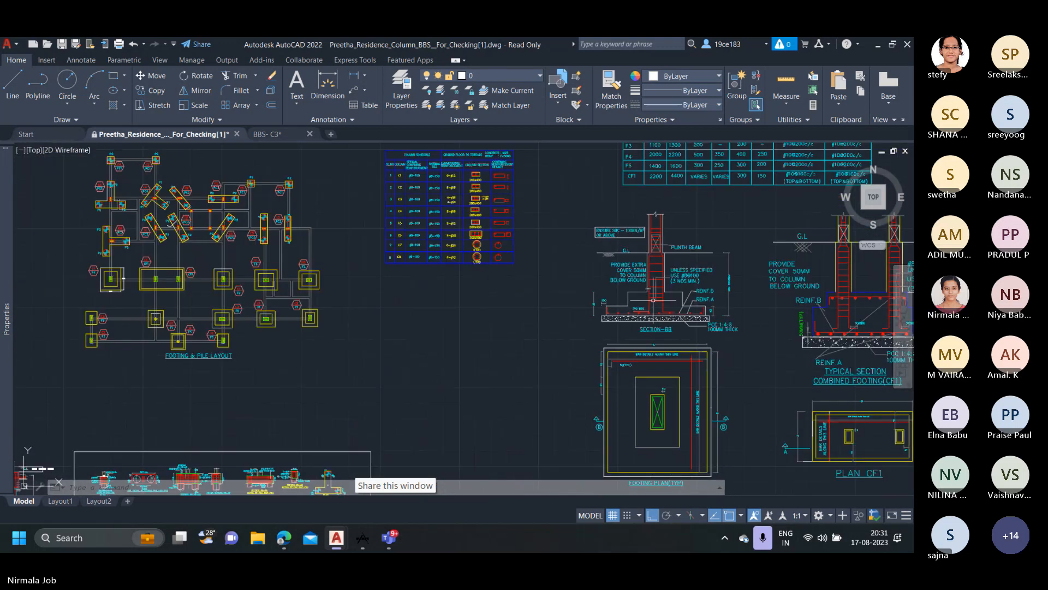
{"action": "scroll", "coordinate": [603, 325], "scroll_direction": "up", "scroll_amount": 4}
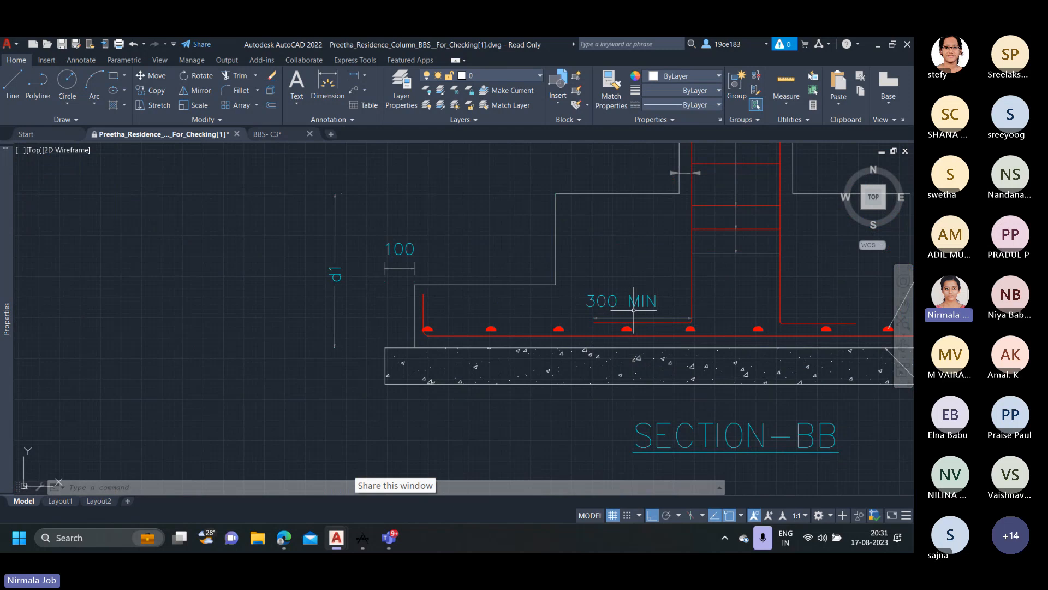
{"action": "scroll", "coordinate": [628, 309], "scroll_direction": "down", "scroll_amount": 6}
{"action": "middle_click_drag", "start_coordinate": [160, 239], "coordinate": [358, 250]}
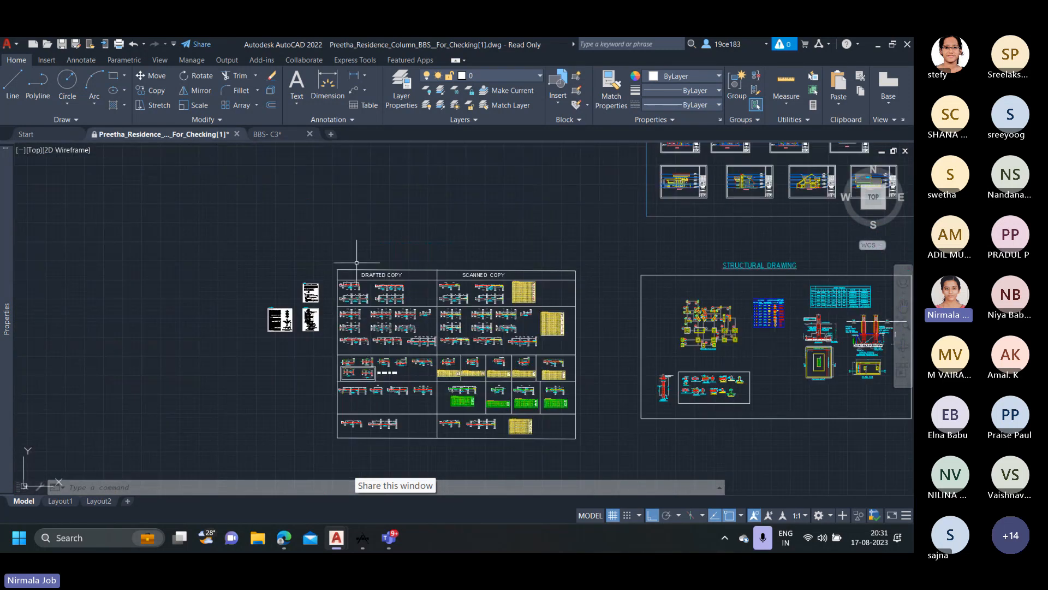
Add a vertical linear dimension in the first drafted C4 column's pile cap, from the bent bar's lower tip to the upper bar.
{"action": "scroll", "coordinate": [351, 292], "scroll_direction": "up", "scroll_amount": 8}
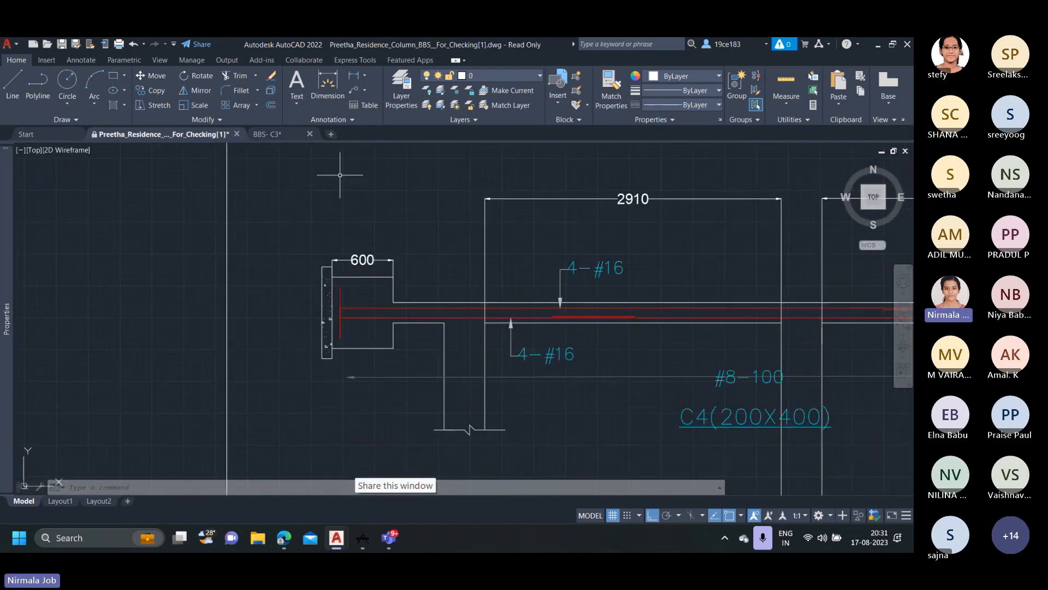
{"action": "left_click", "coordinate": [353, 76]}
{"action": "scroll", "coordinate": [339, 315], "scroll_direction": "up", "scroll_amount": 4}
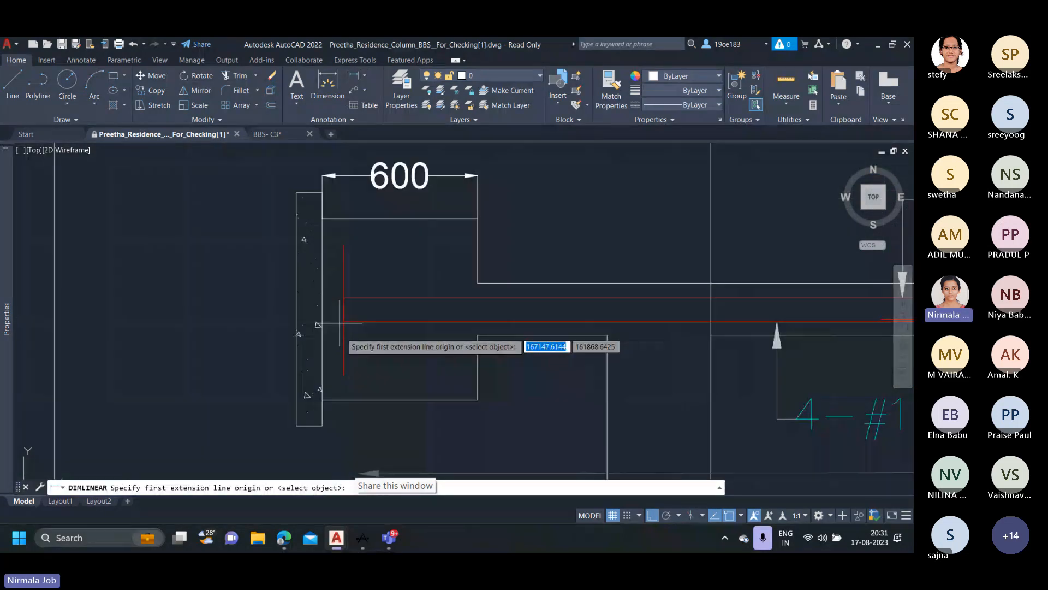
{"action": "left_click", "coordinate": [344, 376]}
{"action": "left_click", "coordinate": [344, 298]}
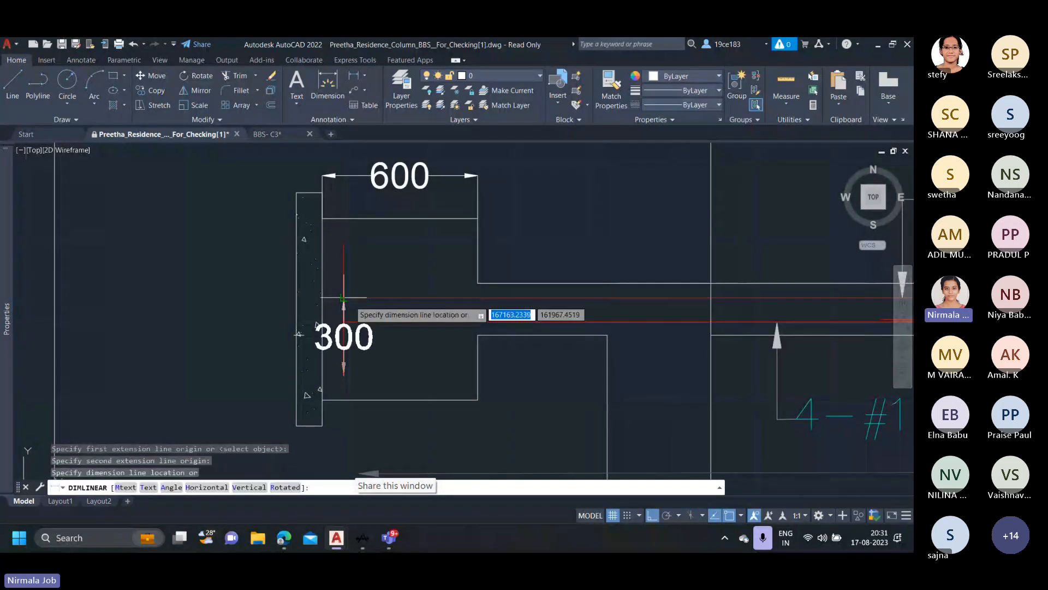
{"action": "left_click", "coordinate": [358, 306]}
{"action": "scroll", "coordinate": [394, 330], "scroll_direction": "down", "scroll_amount": 4}
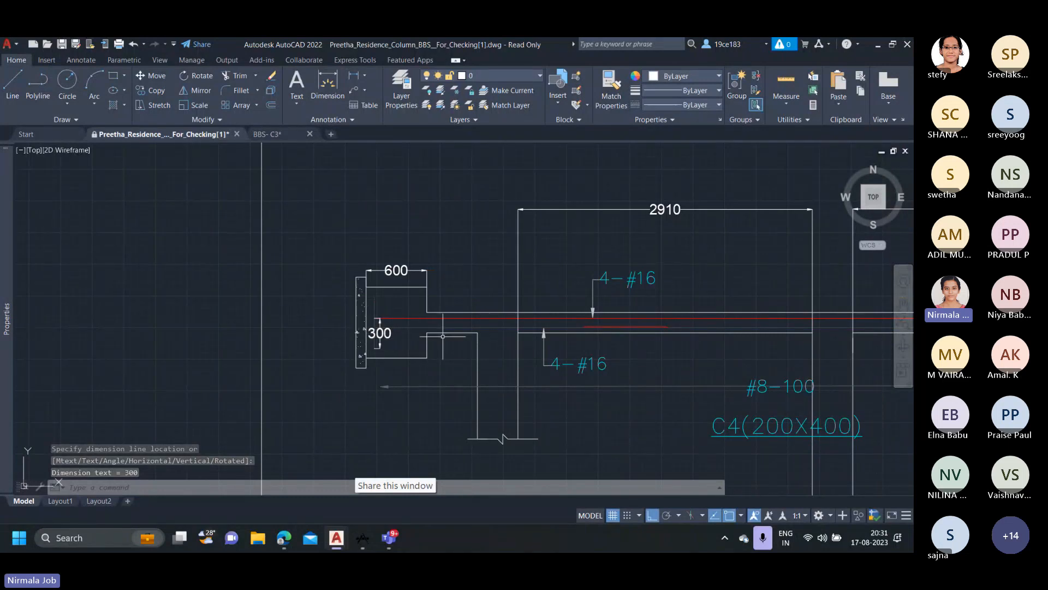
Inspect the main bars running from the pile cap through the ground and first floor spans of the first drafted C4 column.
{"action": "middle_click_drag", "start_coordinate": [450, 336], "coordinate": [302, 334]}
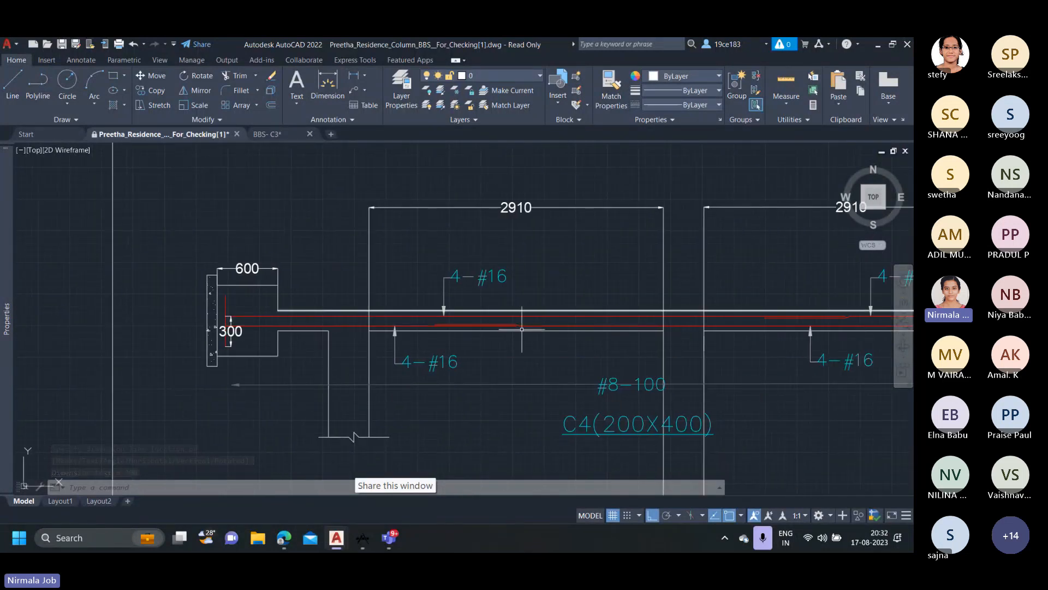
{"action": "scroll", "coordinate": [522, 329], "scroll_direction": "down", "scroll_amount": 4}
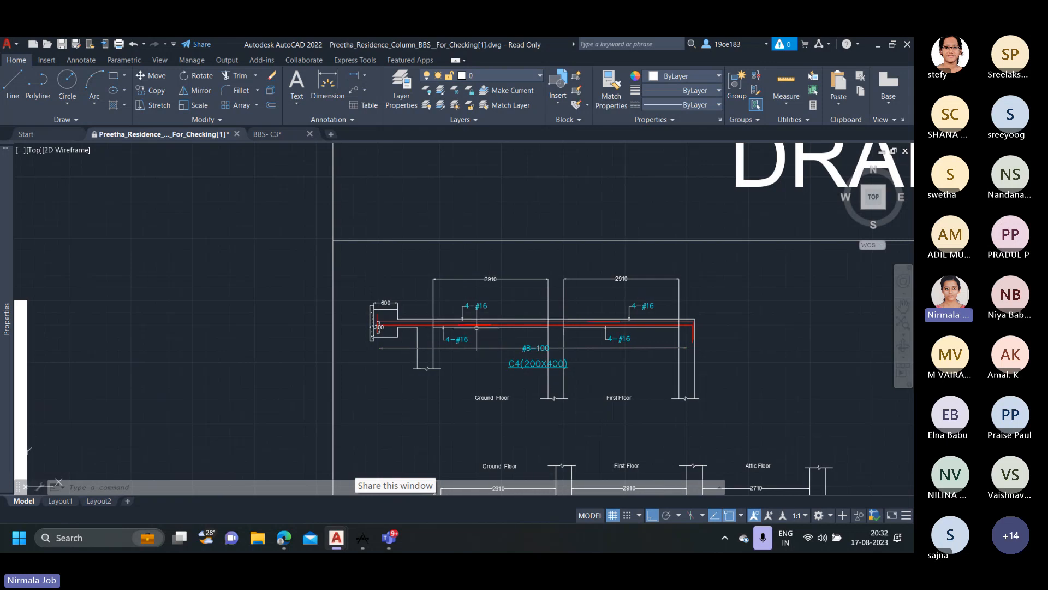
{"action": "scroll", "coordinate": [452, 332], "scroll_direction": "up", "scroll_amount": 2}
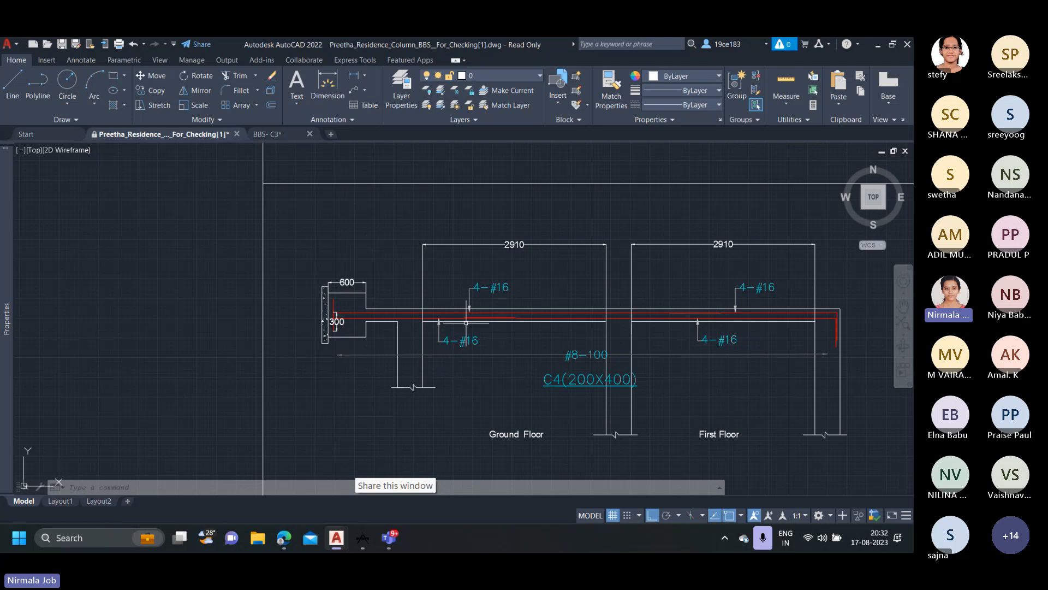
{"action": "scroll", "coordinate": [467, 323], "scroll_direction": "up", "scroll_amount": 4}
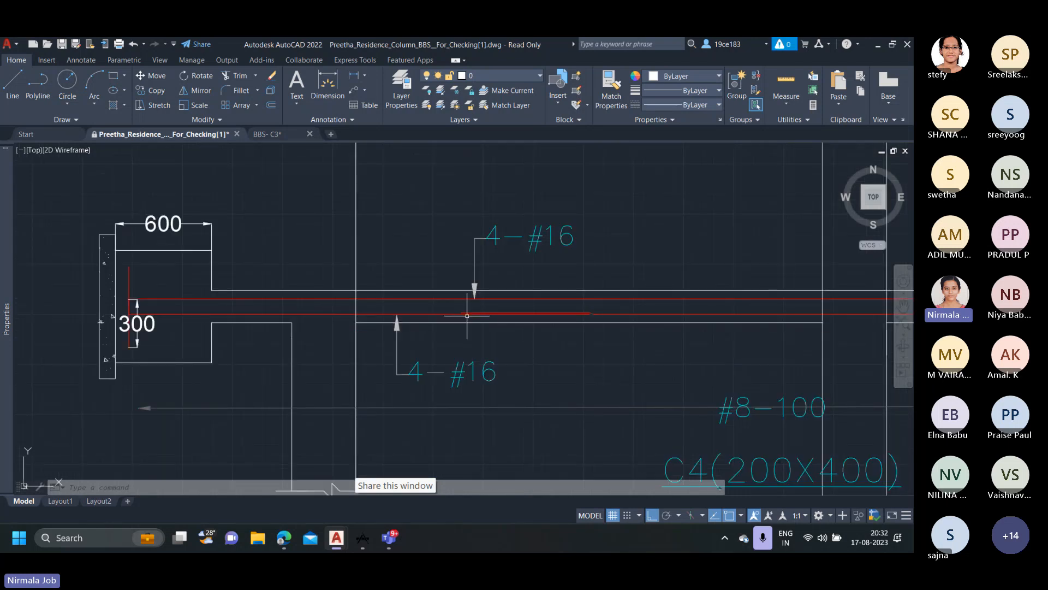
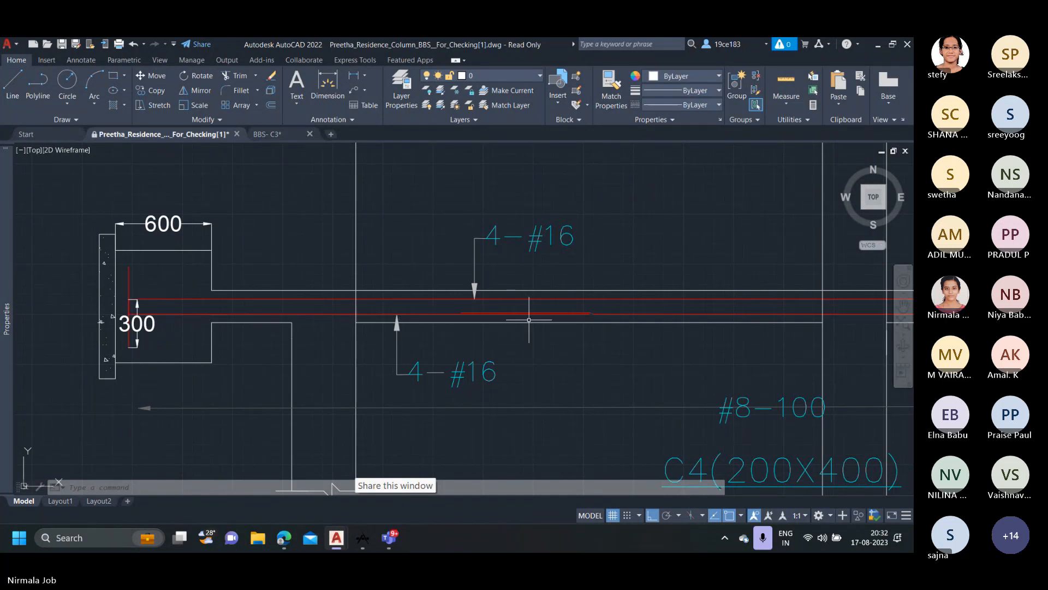
Trace the main bars from the pile cap of the first drafted C4 column, highlighting the upper bar's polyline.
{"action": "mouse_move", "coordinate": [528, 320]}
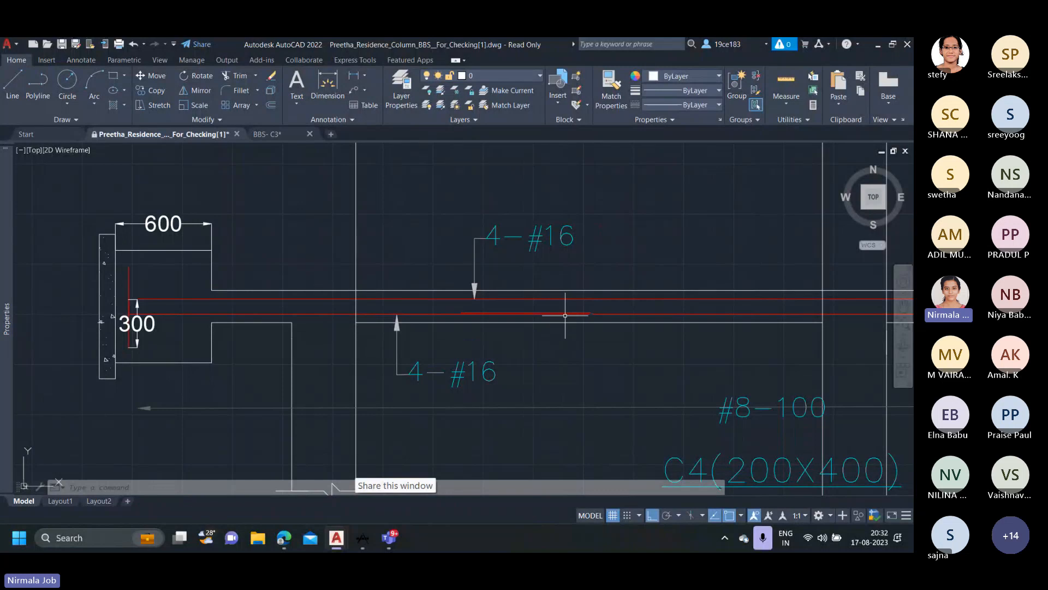
{"action": "scroll", "coordinate": [305, 296], "scroll_direction": "down", "scroll_amount": 1}
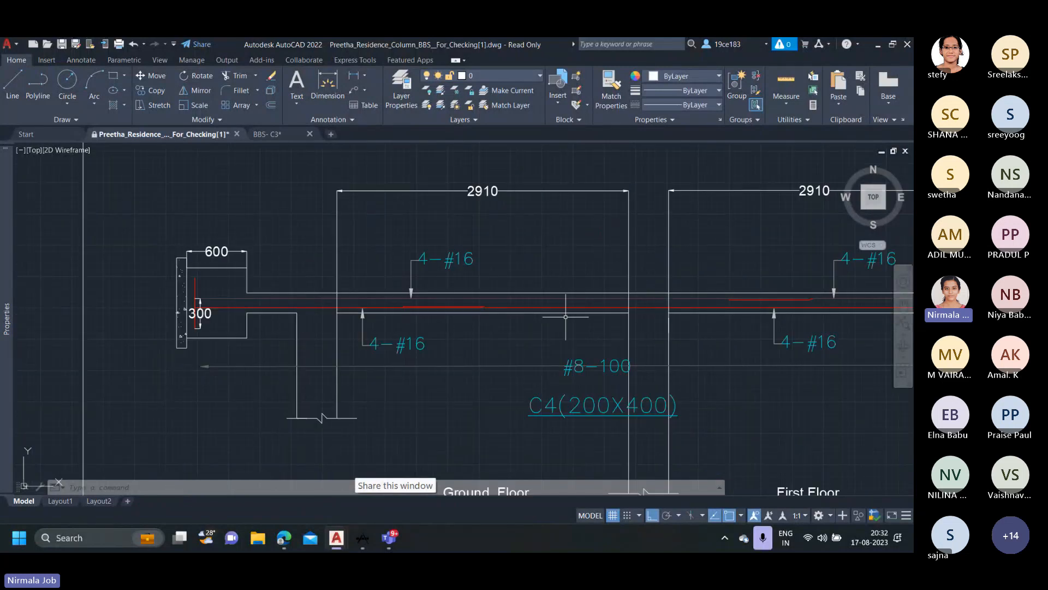
{"action": "middle_click_drag", "start_coordinate": [565, 317], "coordinate": [462, 327]}
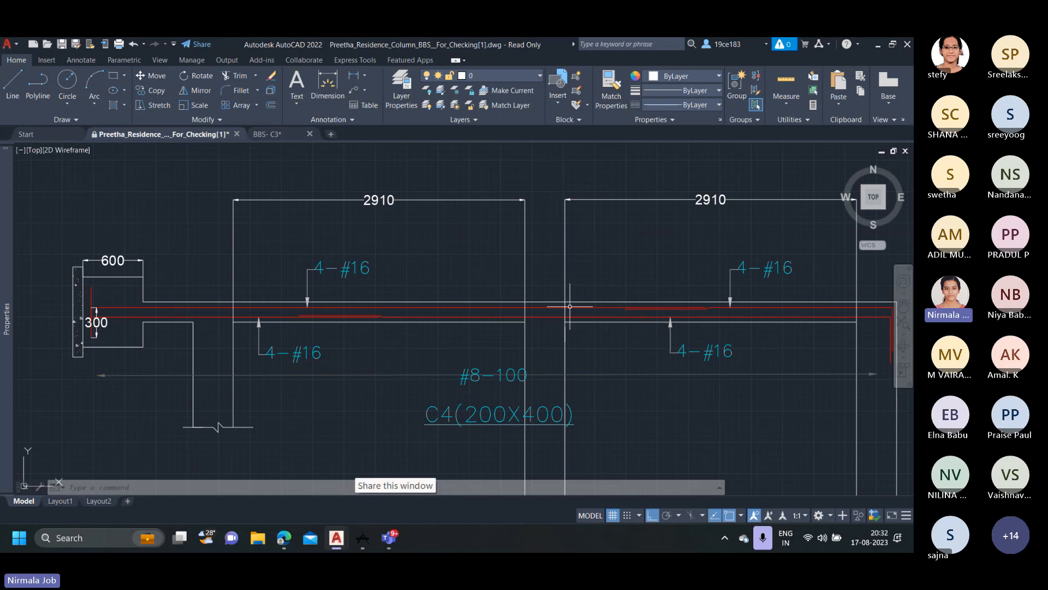
{"action": "scroll", "coordinate": [402, 319], "scroll_direction": "down", "scroll_amount": 2}
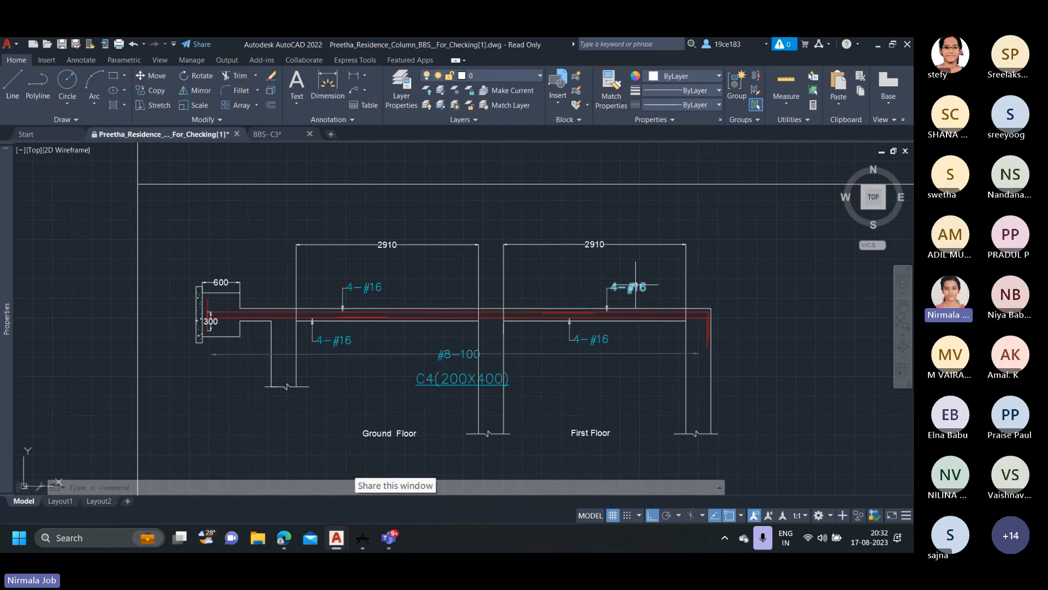
{"action": "scroll", "coordinate": [234, 312], "scroll_direction": "up", "scroll_amount": 2}
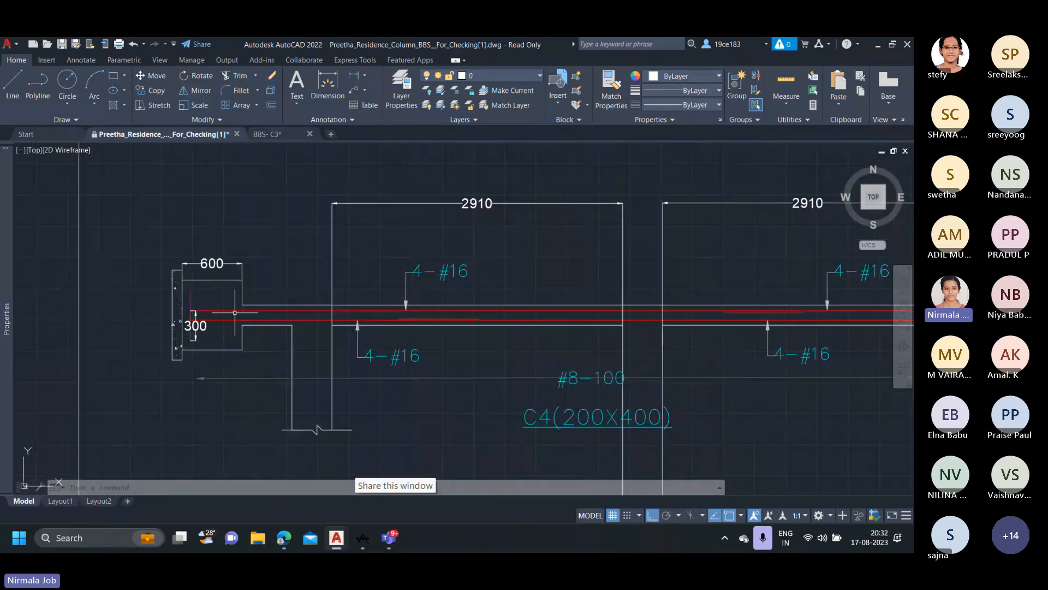
{"action": "scroll", "coordinate": [240, 309], "scroll_direction": "up", "scroll_amount": 2}
{"action": "left_click", "coordinate": [243, 307]}
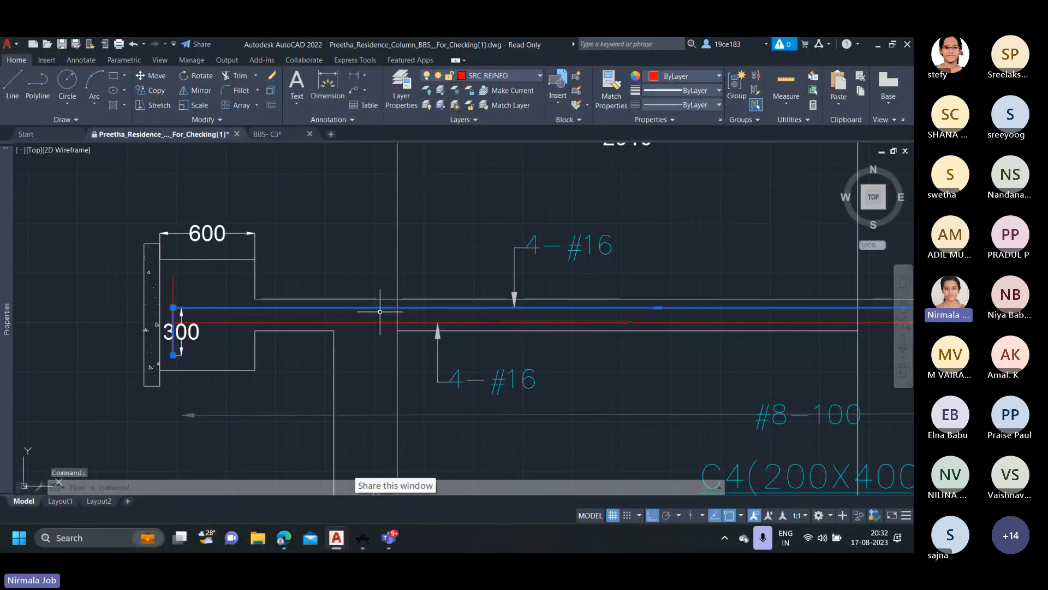
{"action": "key", "text": "Escape"}
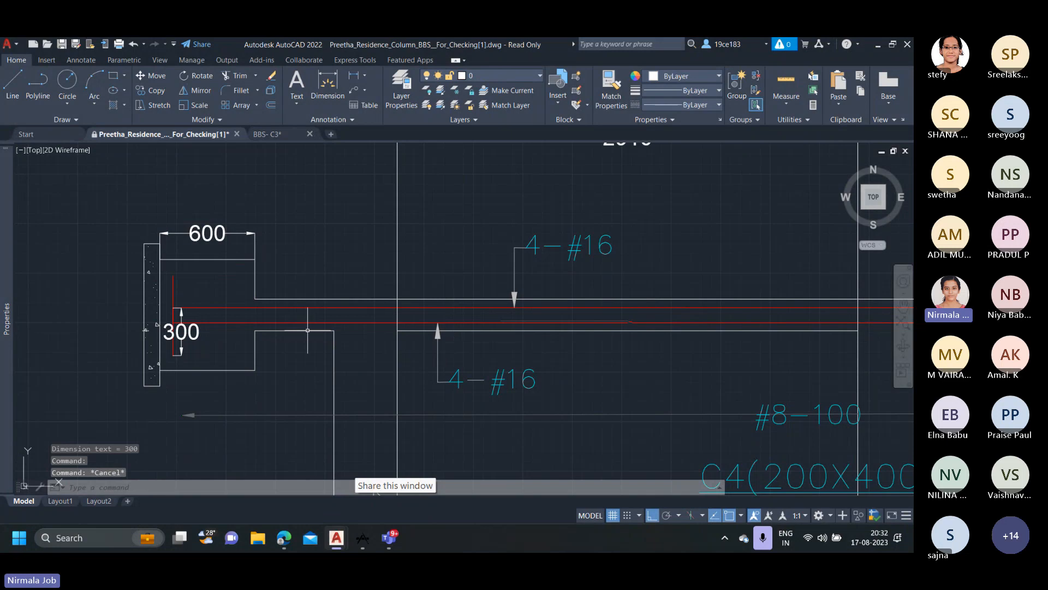
Examine the lapped main bars in the ground floor span of the first drafted C4 column.
{"action": "scroll", "coordinate": [431, 339], "scroll_direction": "down", "scroll_amount": 3}
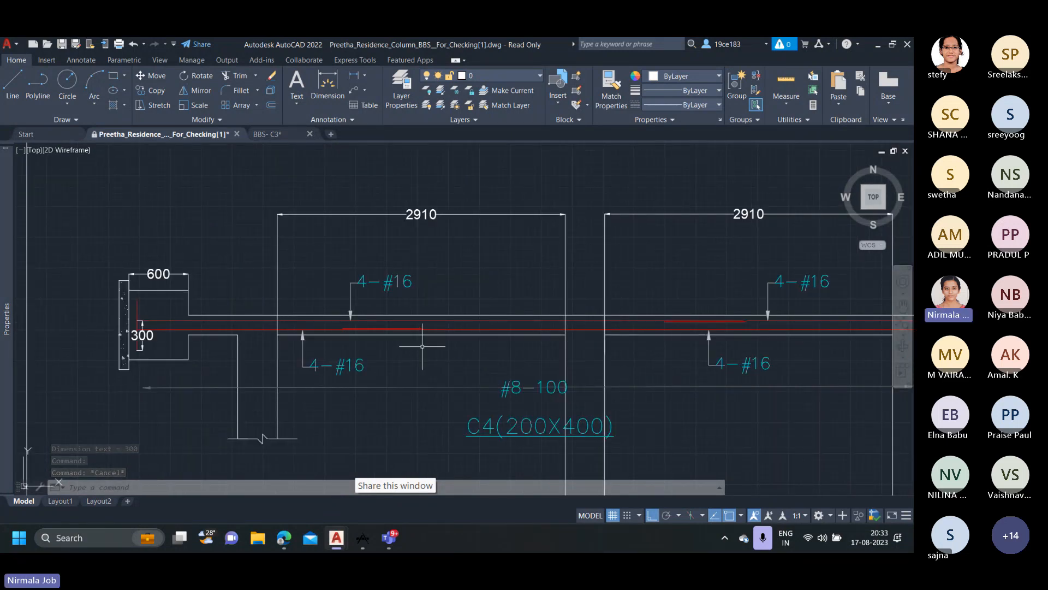
{"action": "scroll", "coordinate": [422, 346], "scroll_direction": "down", "scroll_amount": 4}
{"action": "scroll", "coordinate": [420, 333], "scroll_direction": "up", "scroll_amount": 4}
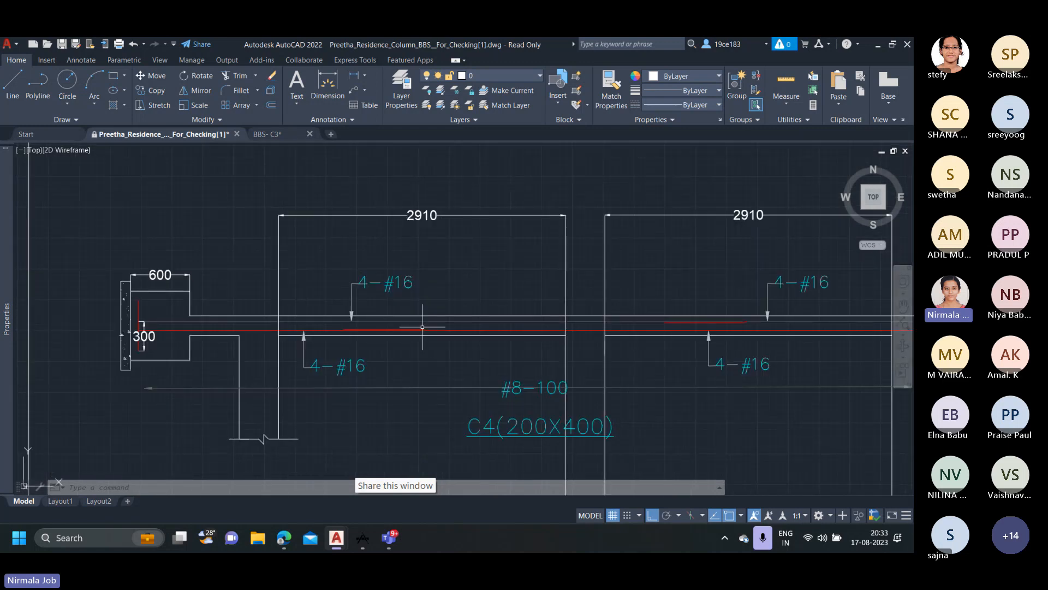
{"action": "scroll", "coordinate": [451, 331], "scroll_direction": "up", "scroll_amount": 2}
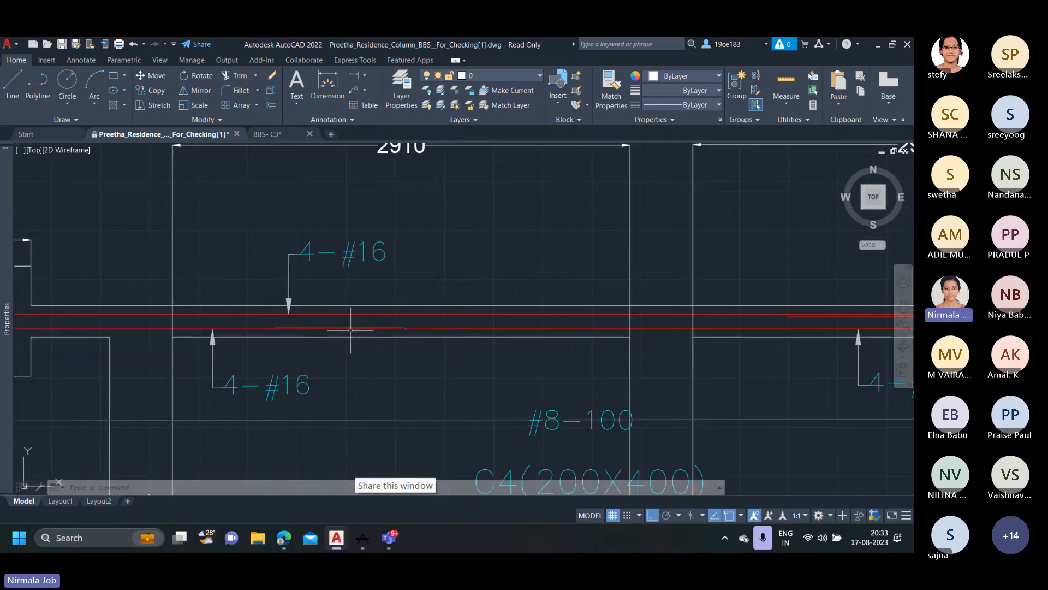
{"action": "scroll", "coordinate": [634, 321], "scroll_direction": "down", "scroll_amount": 2}
{"action": "middle_click_drag", "start_coordinate": [636, 321], "coordinate": [468, 328]}
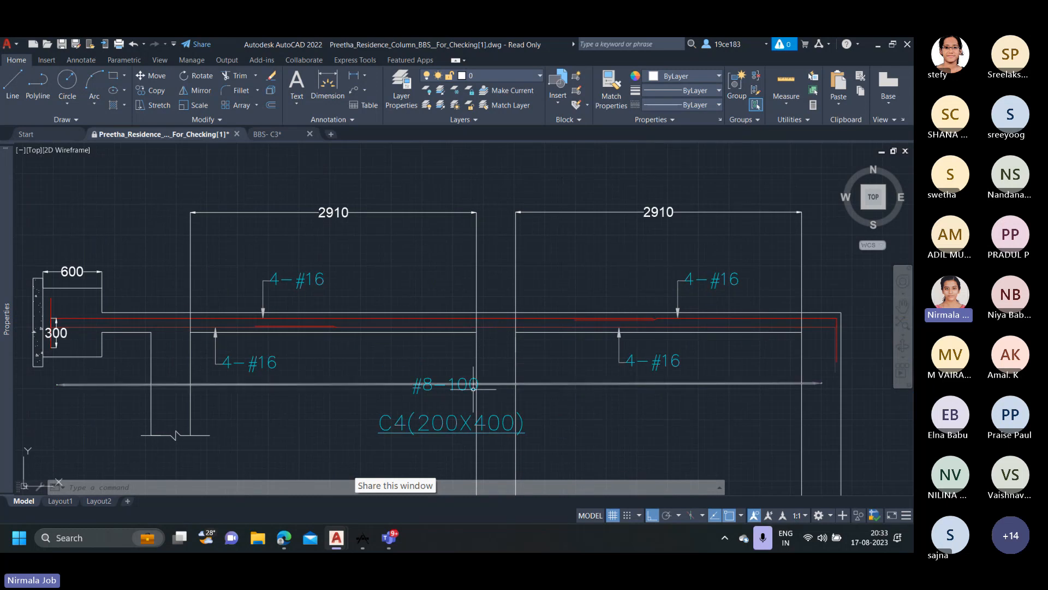
{"action": "middle_click_drag", "start_coordinate": [428, 415], "coordinate": [431, 318]}
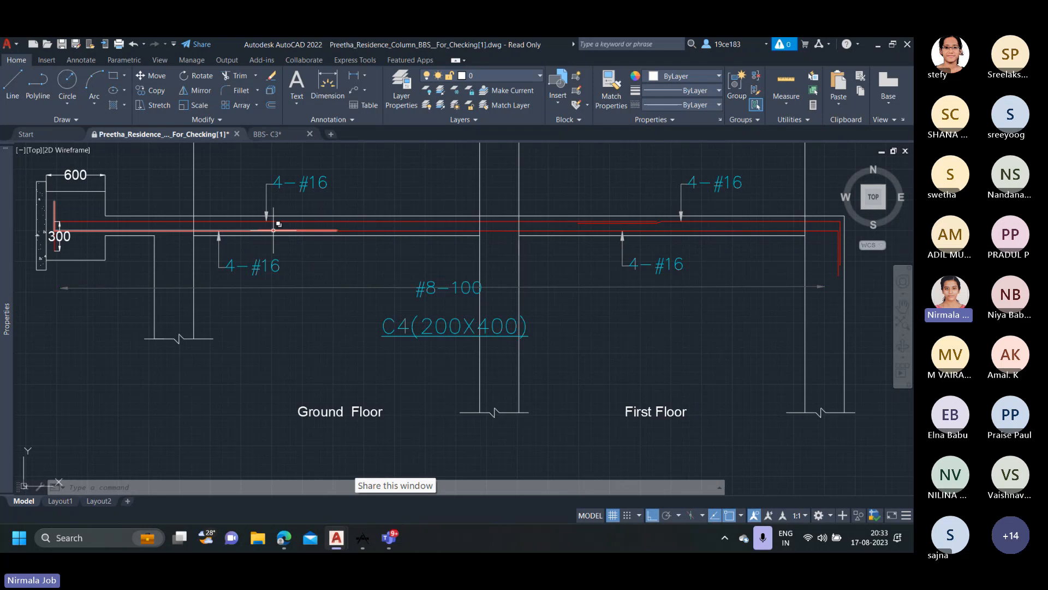
{"action": "scroll", "coordinate": [314, 228], "scroll_direction": "up", "scroll_amount": 2}
{"action": "scroll", "coordinate": [327, 229], "scroll_direction": "down", "scroll_amount": 2}
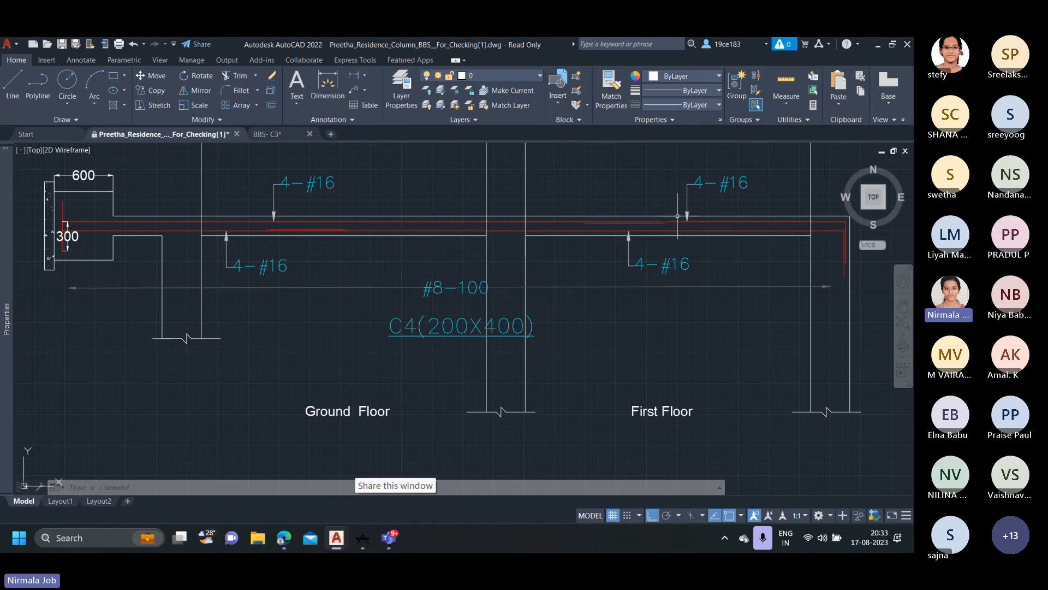
Inspect the first floor lap and the bent bar ends at the top of the first drafted C4 column.
{"action": "scroll", "coordinate": [692, 281], "scroll_direction": "down", "scroll_amount": 5}
{"action": "middle_click_drag", "start_coordinate": [743, 315], "coordinate": [619, 287]}
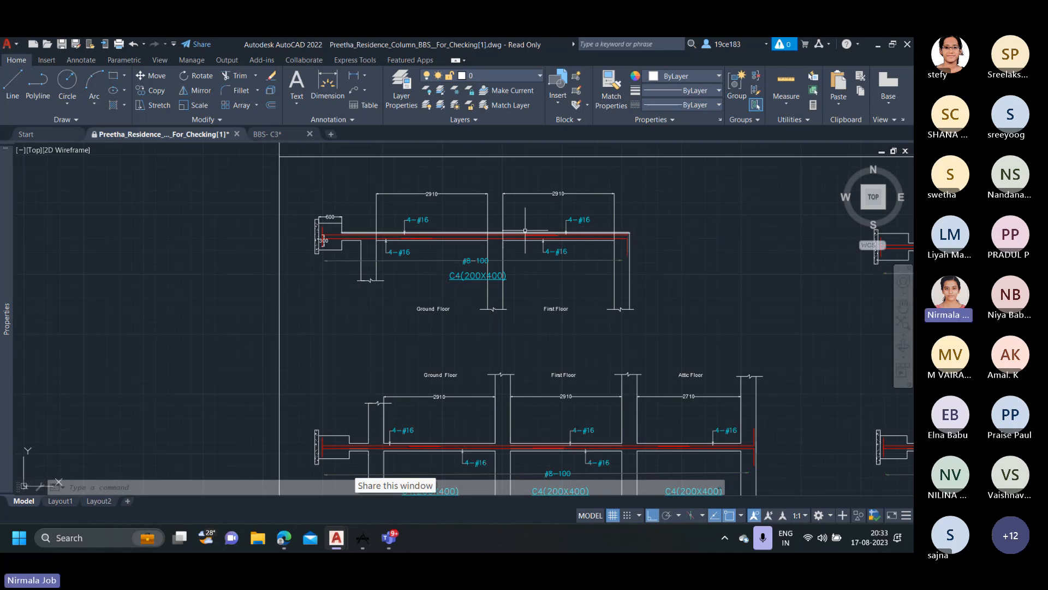
{"action": "scroll", "coordinate": [410, 233], "scroll_direction": "up", "scroll_amount": 4}
{"action": "scroll", "coordinate": [410, 234], "scroll_direction": "down", "scroll_amount": 4}
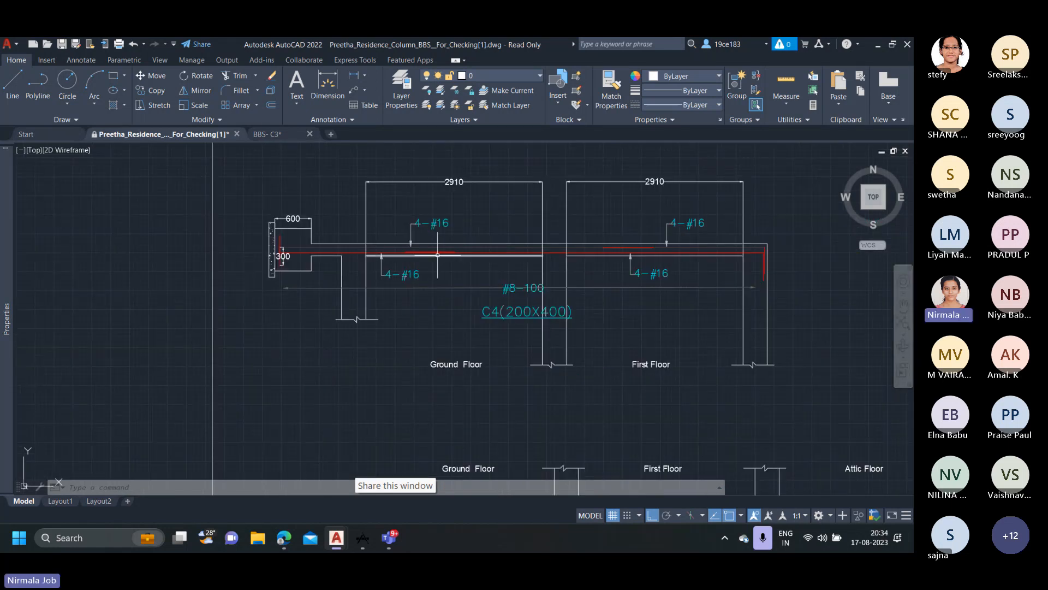
{"action": "scroll", "coordinate": [546, 257], "scroll_direction": "down", "scroll_amount": 2}
{"action": "scroll", "coordinate": [647, 255], "scroll_direction": "up", "scroll_amount": 2}
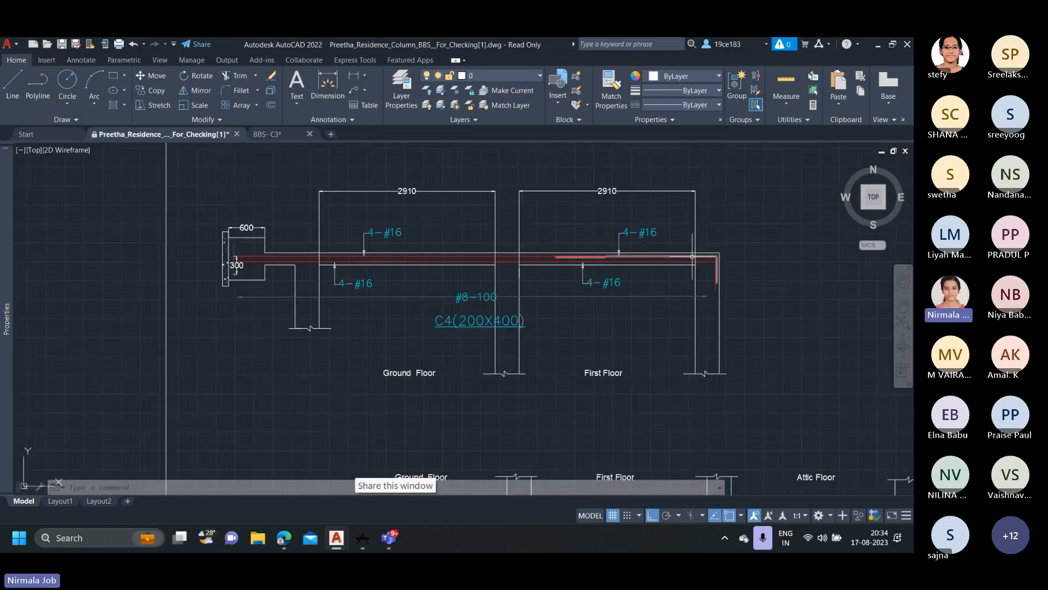
{"action": "middle_click_drag", "start_coordinate": [656, 266], "coordinate": [526, 270]}
{"action": "scroll", "coordinate": [569, 269], "scroll_direction": "up", "scroll_amount": 4}
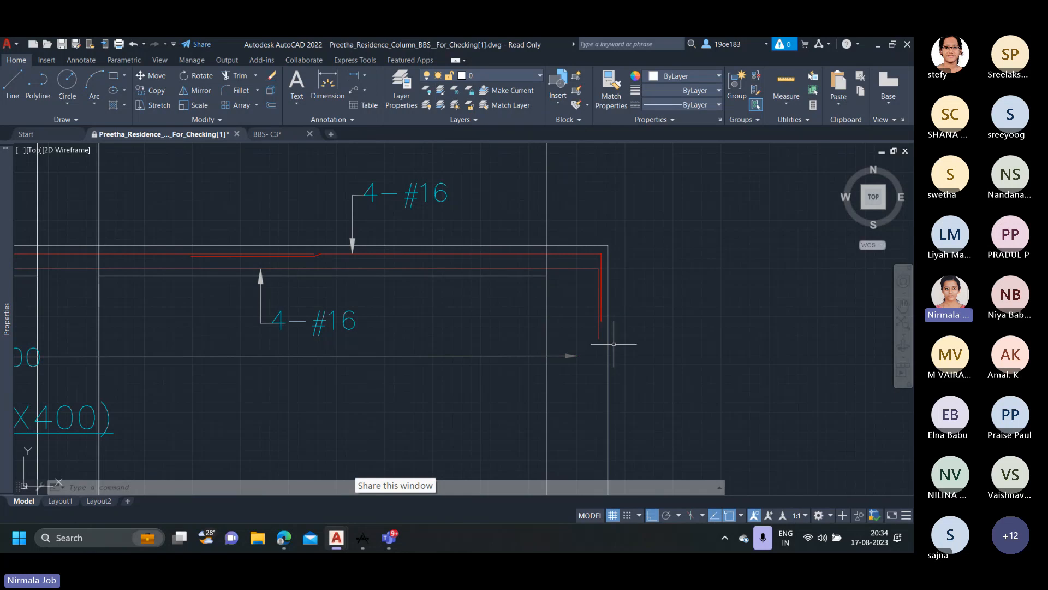
{"action": "scroll", "coordinate": [603, 276], "scroll_direction": "down", "scroll_amount": 2}
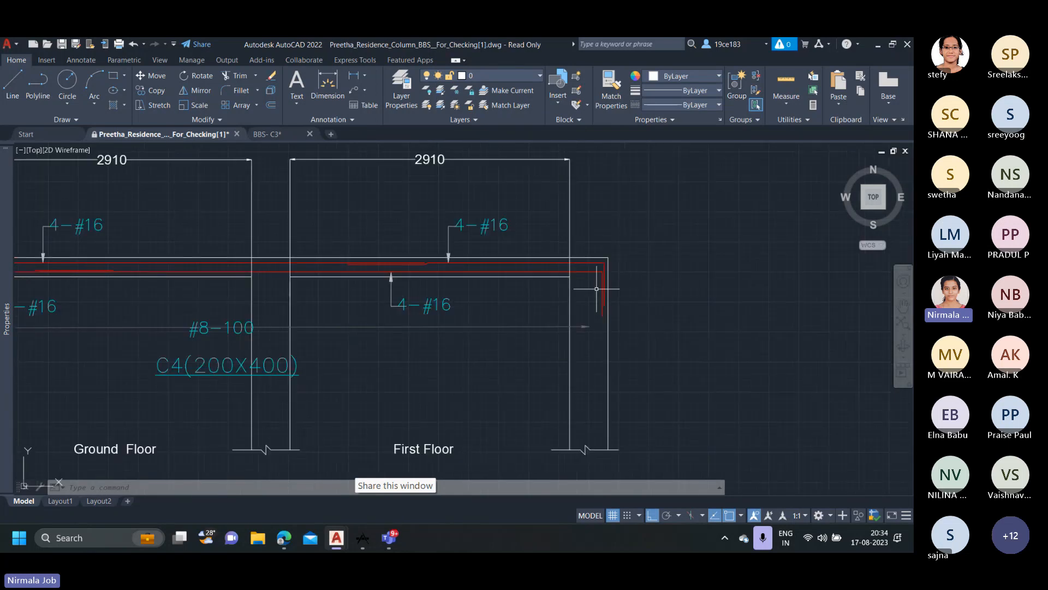
{"action": "scroll", "coordinate": [601, 274], "scroll_direction": "up", "scroll_amount": 4}
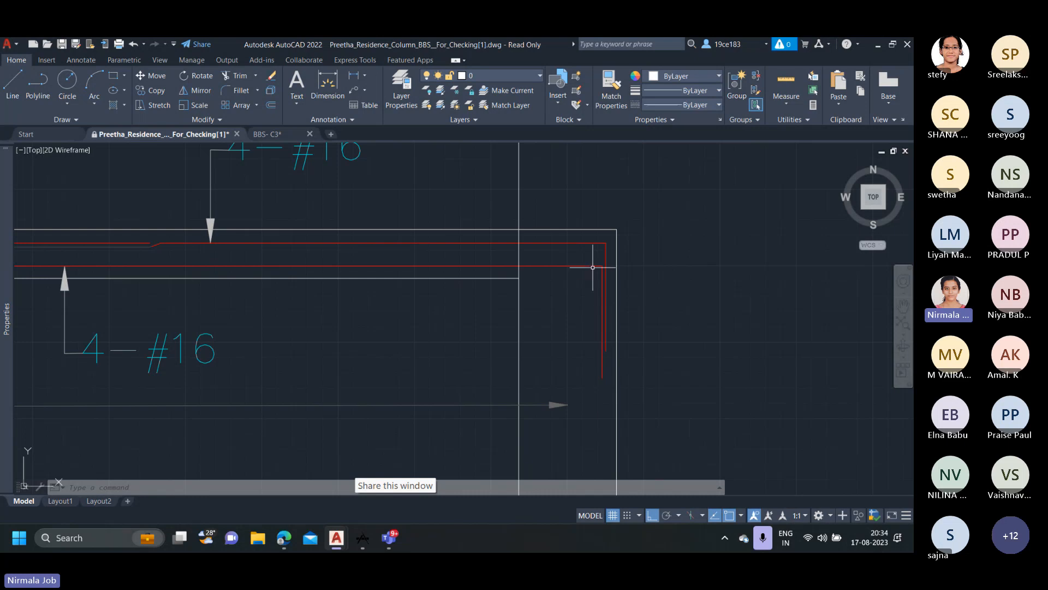
{"action": "scroll", "coordinate": [592, 268], "scroll_direction": "down", "scroll_amount": 3}
{"action": "middle_click_drag", "start_coordinate": [386, 277], "coordinate": [492, 273]}
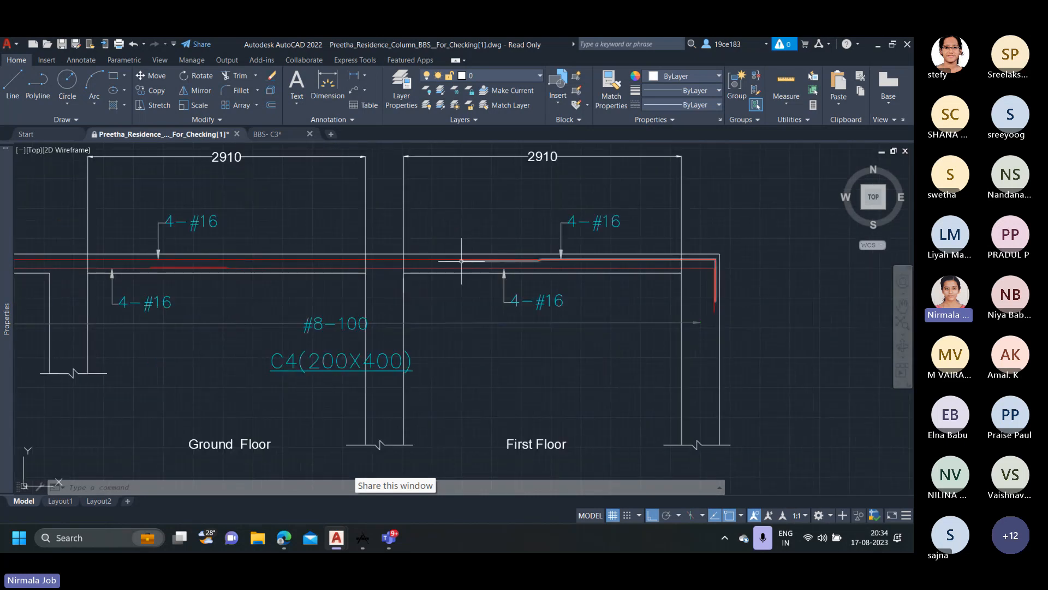
{"action": "scroll", "coordinate": [461, 260], "scroll_direction": "up", "scroll_amount": 4}
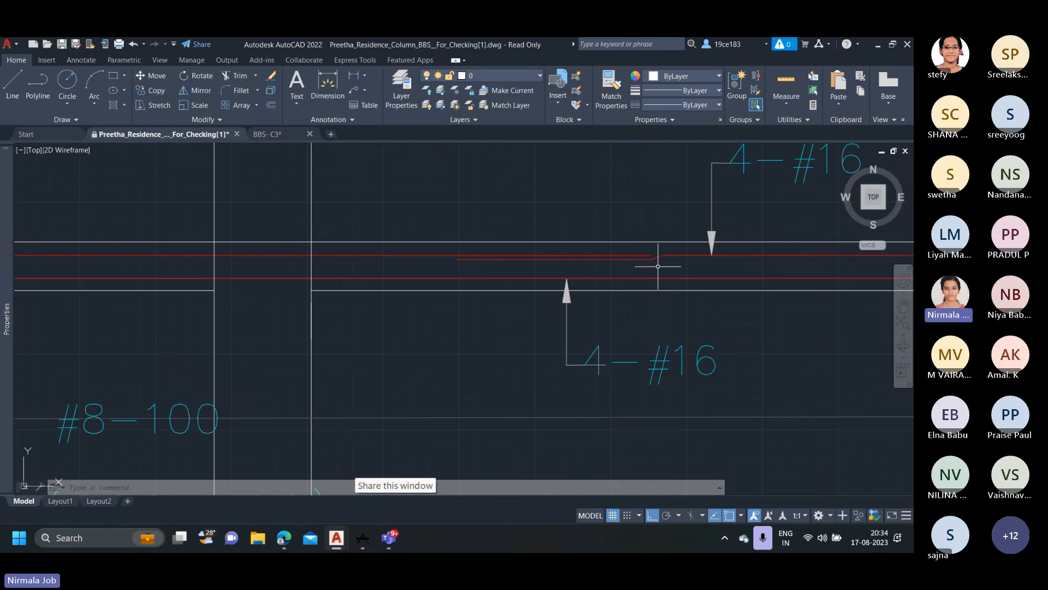
{"action": "scroll", "coordinate": [658, 267], "scroll_direction": "down", "scroll_amount": 8}
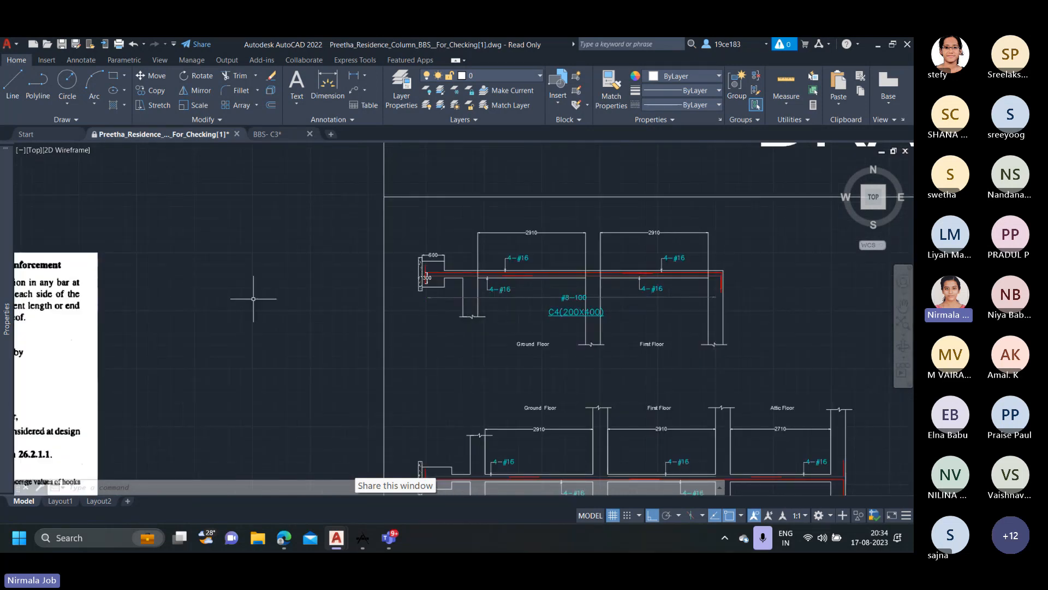
{"action": "middle_click_drag", "start_coordinate": [620, 317], "coordinate": [553, 312]}
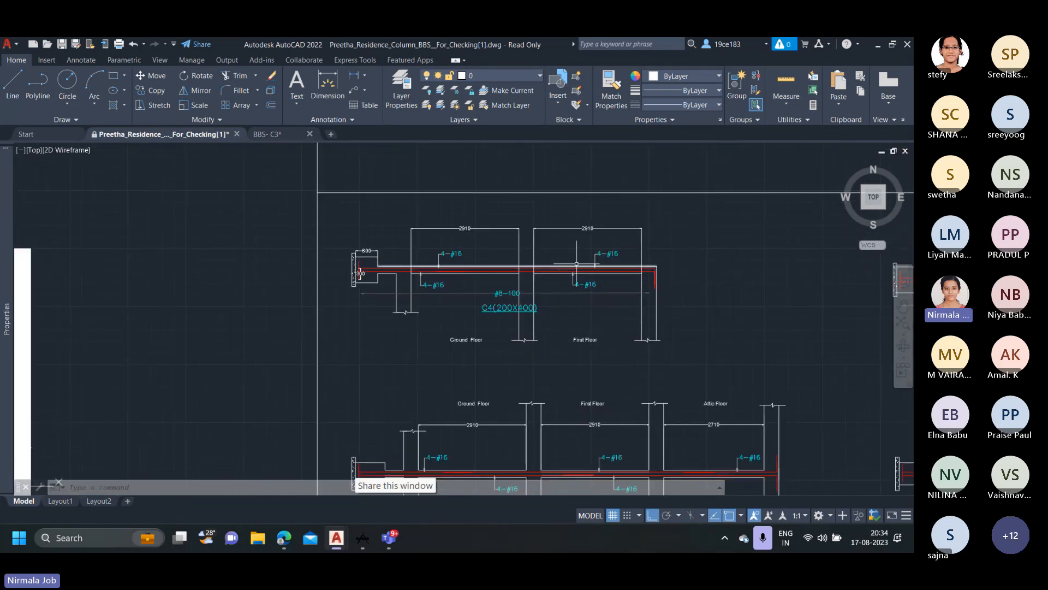
{"action": "scroll", "coordinate": [632, 270], "scroll_direction": "up", "scroll_amount": 6}
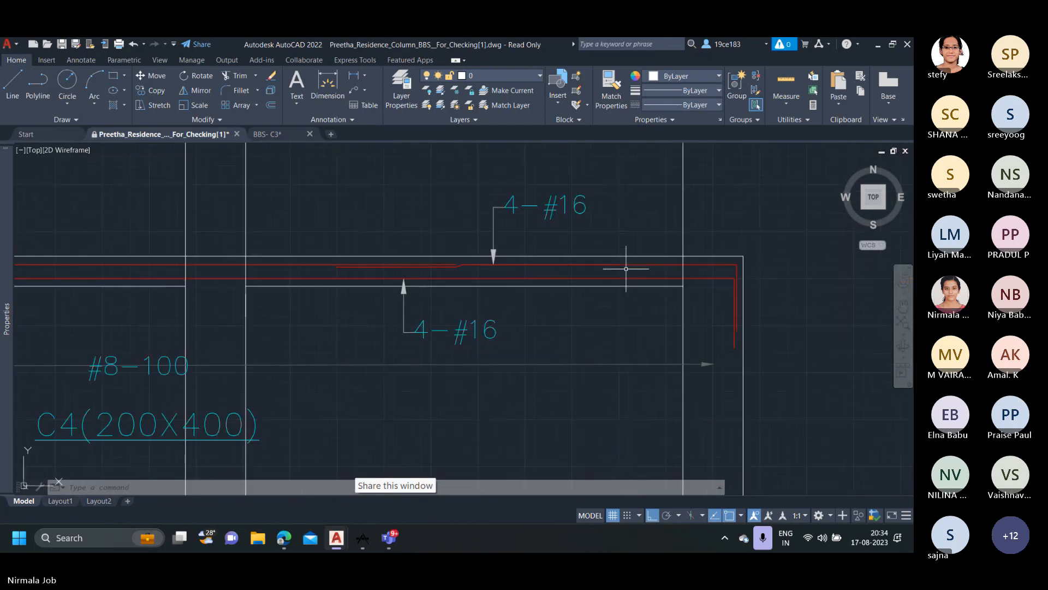
Check the C4 row of the column schedule for its ties, longitudinal reinforcement and section size.
{"action": "scroll", "coordinate": [644, 284], "scroll_direction": "down", "scroll_amount": 14}
{"action": "middle_click_drag", "start_coordinate": [646, 306], "coordinate": [325, 291]}
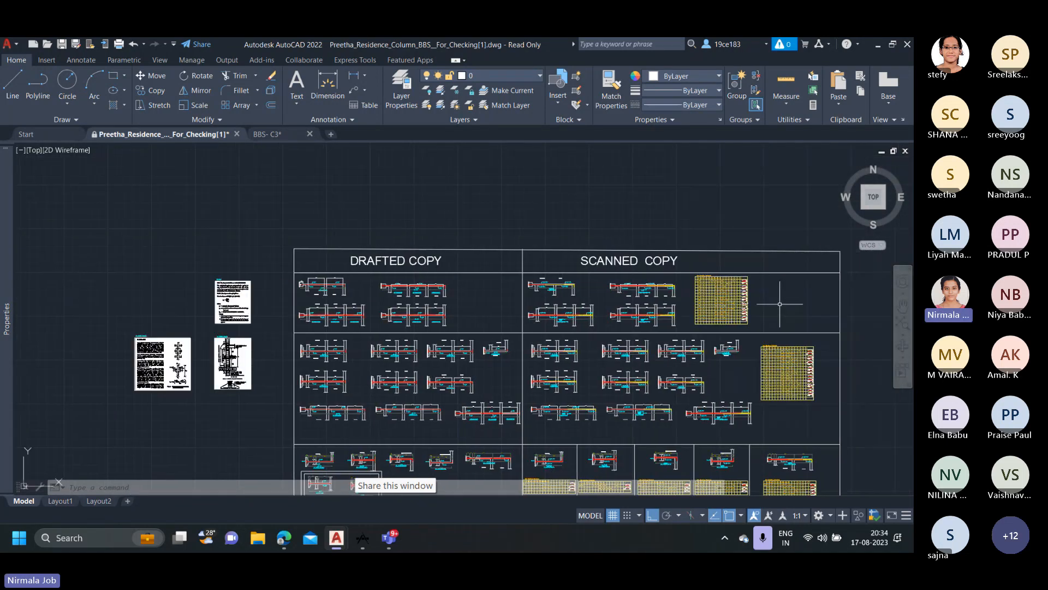
{"action": "middle_click_drag", "start_coordinate": [779, 302], "coordinate": [325, 292]}
{"action": "mouse_move", "coordinate": [760, 351]}
{"action": "middle_mouse_down"}
{"action": "mouse_move", "coordinate": [570, 323]}
{"action": "mouse_move", "coordinate": [541, 301]}
{"action": "mouse_move", "coordinate": [470, 306]}
{"action": "middle_mouse_up"}
{"action": "scroll", "coordinate": [601, 308], "scroll_direction": "up", "scroll_amount": 10}
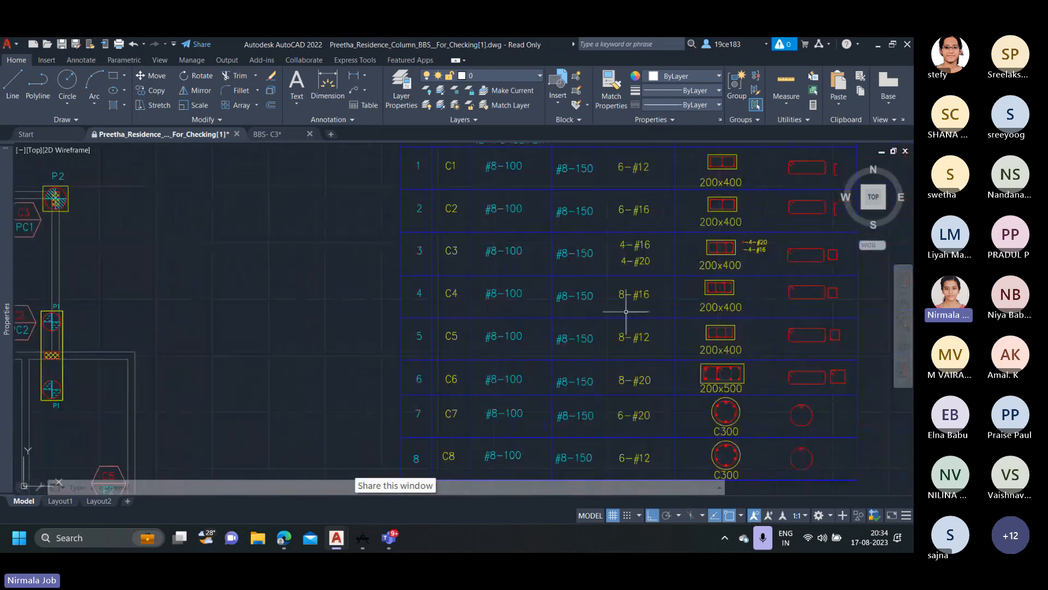
{"action": "scroll", "coordinate": [651, 299], "scroll_direction": "down", "scroll_amount": 10}
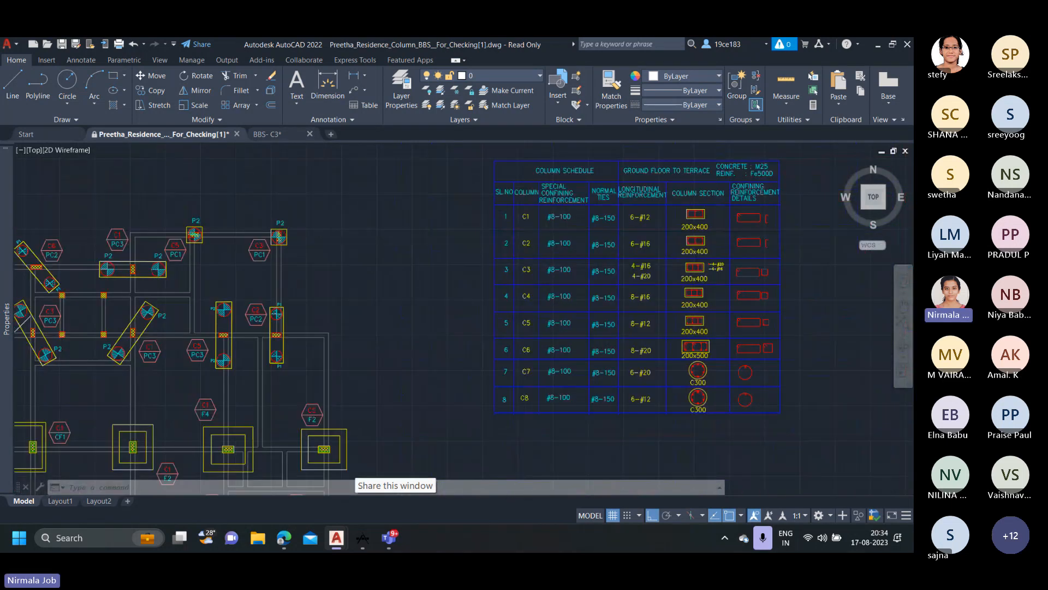
Add a vertical linear dimension across the width of the first drafted C4 column in its ground floor span.
{"action": "middle_click_drag", "start_coordinate": [179, 288], "coordinate": [454, 287]}
{"action": "scroll", "coordinate": [455, 287], "scroll_direction": "up", "scroll_amount": 10}
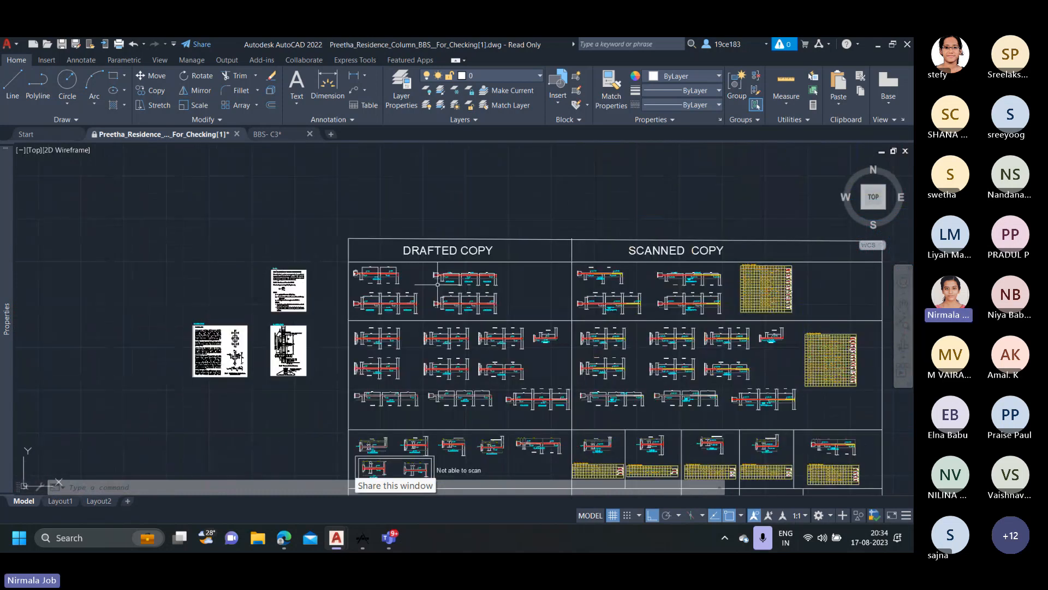
{"action": "middle_click_drag", "start_coordinate": [326, 234], "coordinate": [403, 319]}
{"action": "scroll", "coordinate": [403, 319], "scroll_direction": "up", "scroll_amount": 4}
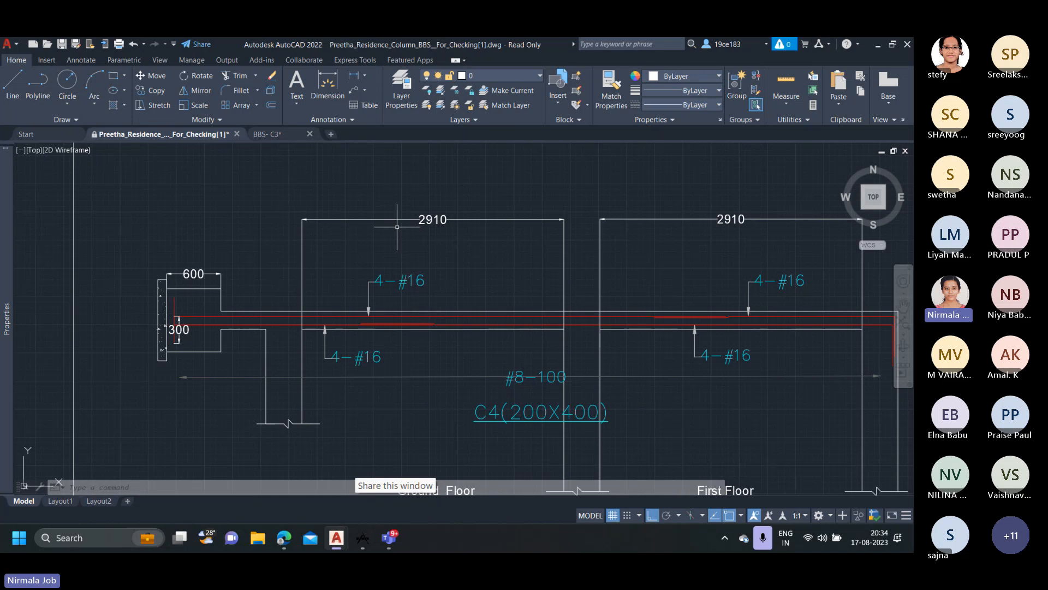
{"action": "left_click", "coordinate": [355, 77]}
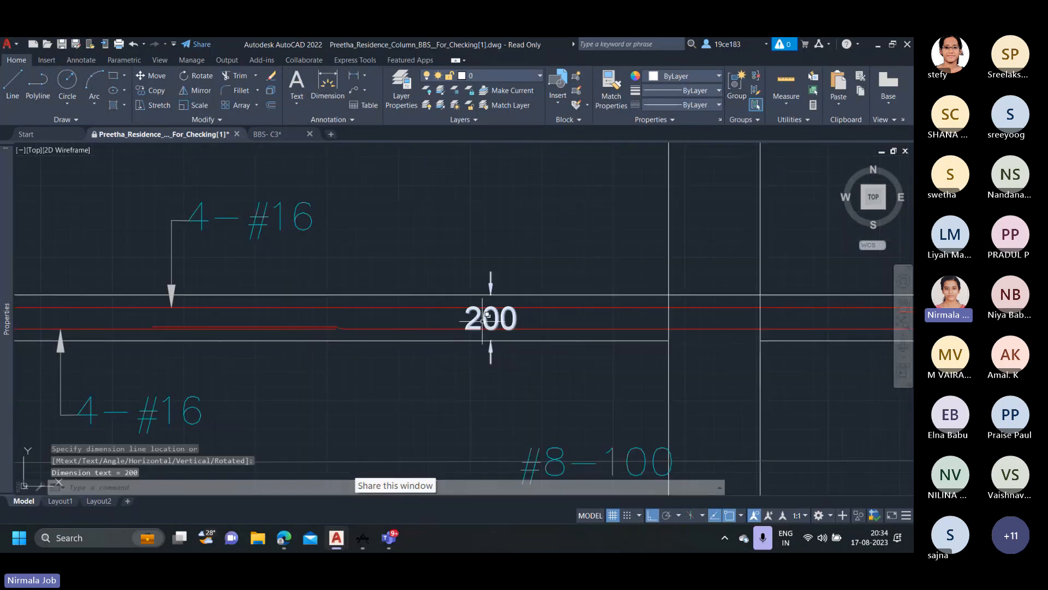
{"action": "scroll", "coordinate": [549, 335], "scroll_direction": "down", "scroll_amount": 2}
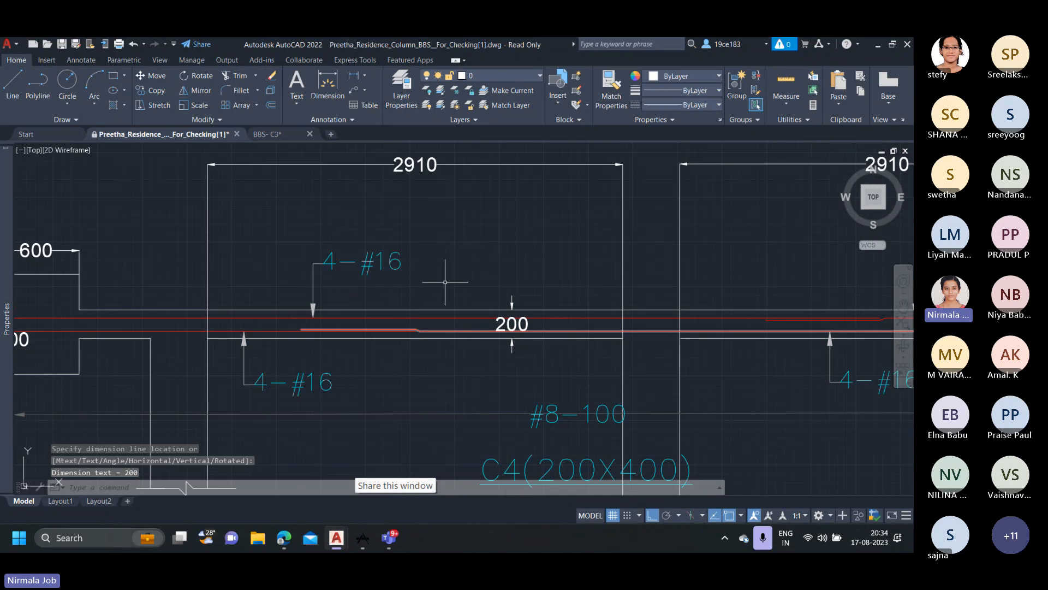
{"action": "scroll", "coordinate": [444, 281], "scroll_direction": "down", "scroll_amount": 4}
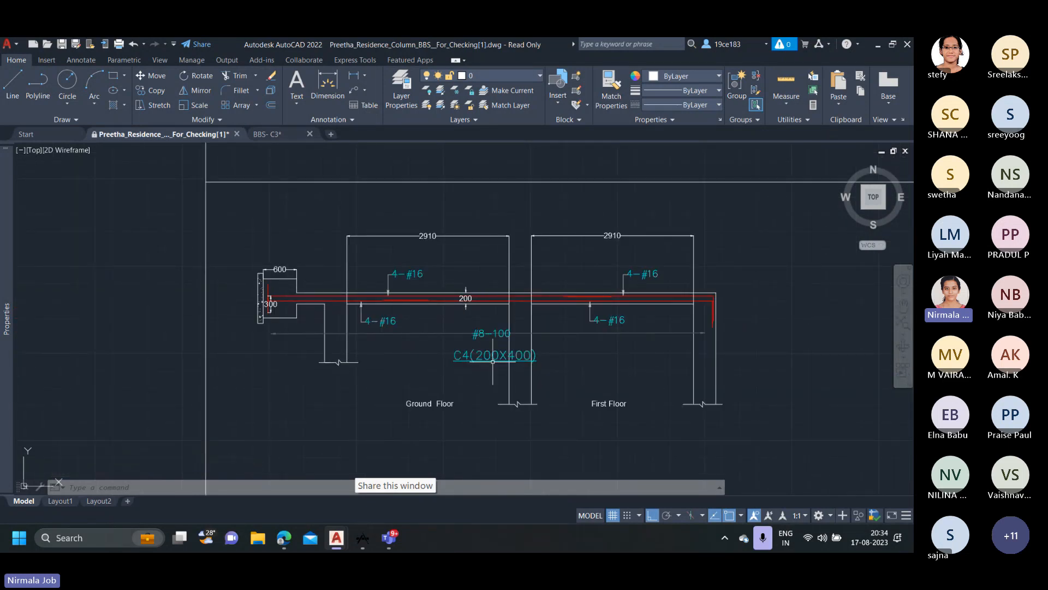
Delete the vertical 200 dimension across the width of the first drafted C4 column.
{"action": "scroll", "coordinate": [519, 357], "scroll_direction": "up", "scroll_amount": 2}
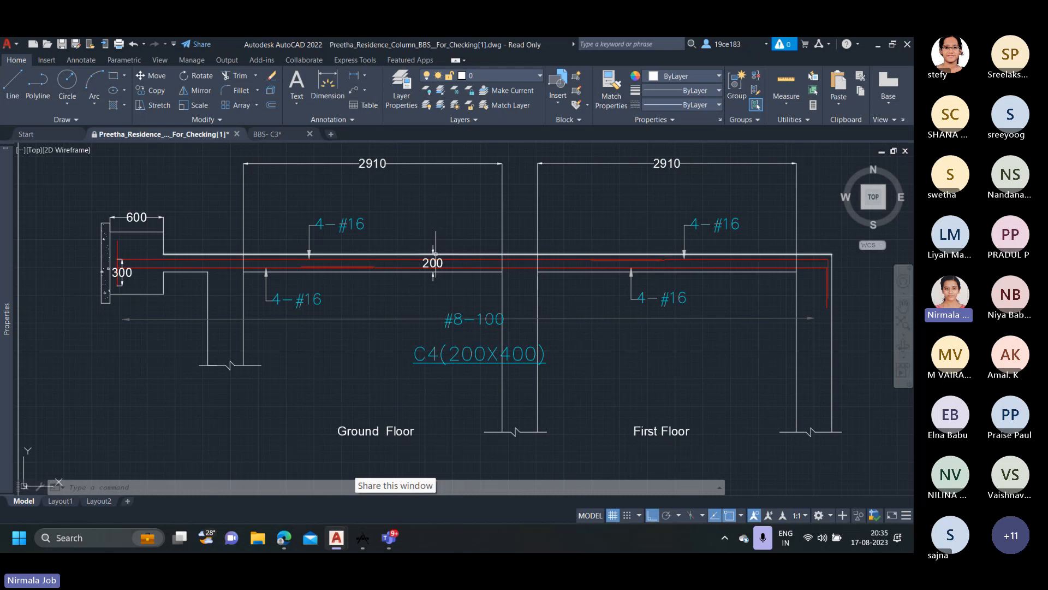
{"action": "scroll", "coordinate": [436, 253], "scroll_direction": "up", "scroll_amount": 2}
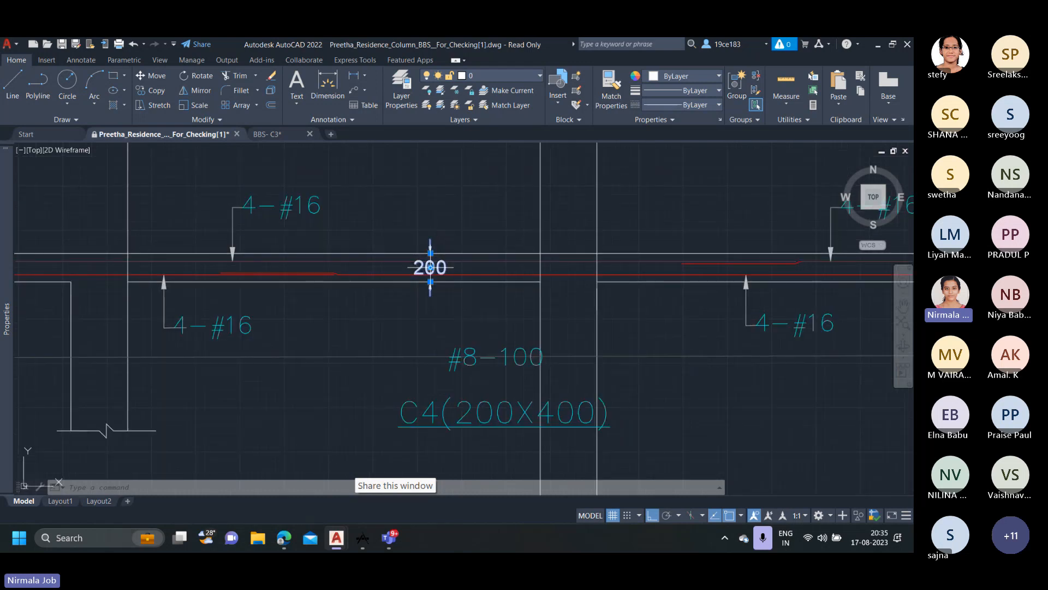
{"action": "left_click", "coordinate": [431, 267]}
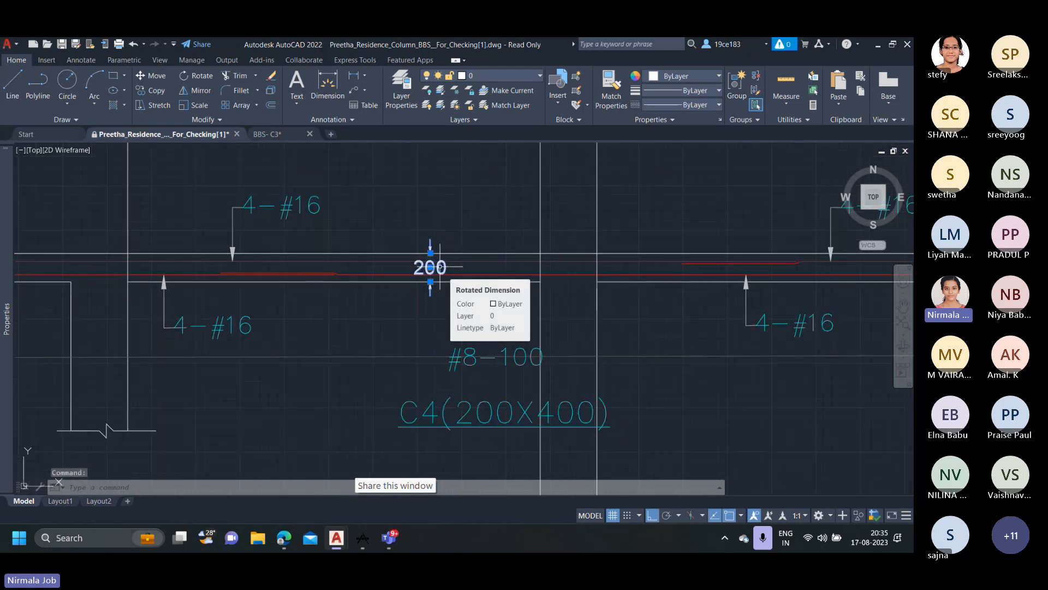
{"action": "key", "text": "Delete"}
{"action": "scroll", "coordinate": [431, 267], "scroll_direction": "down", "scroll_amount": 4}
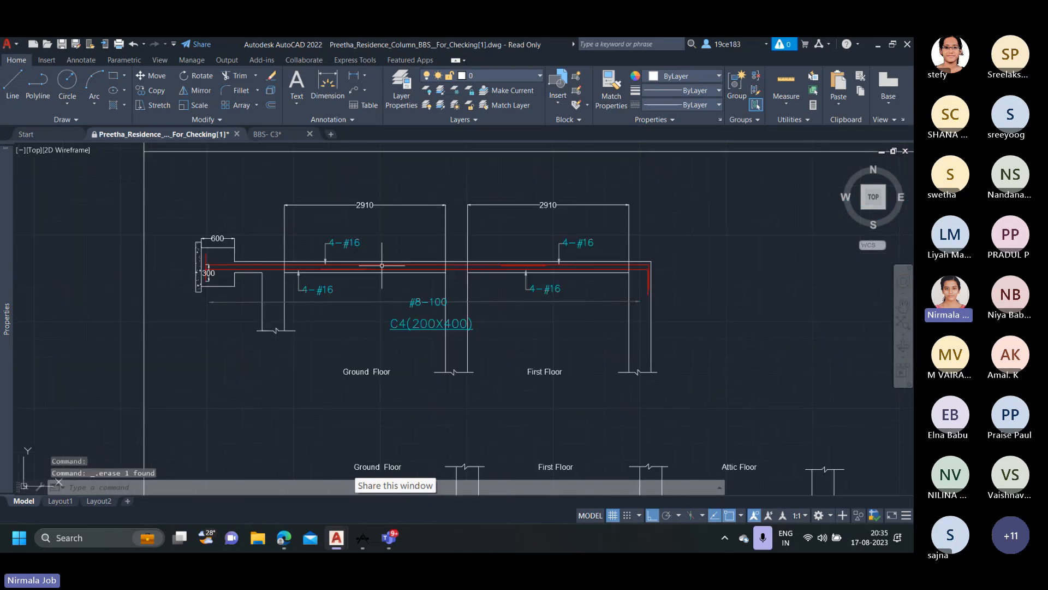
Check the special confining reinforcement and normal ties for C4 in the column schedule.
{"action": "scroll", "coordinate": [310, 253], "scroll_direction": "up", "scroll_amount": 2}
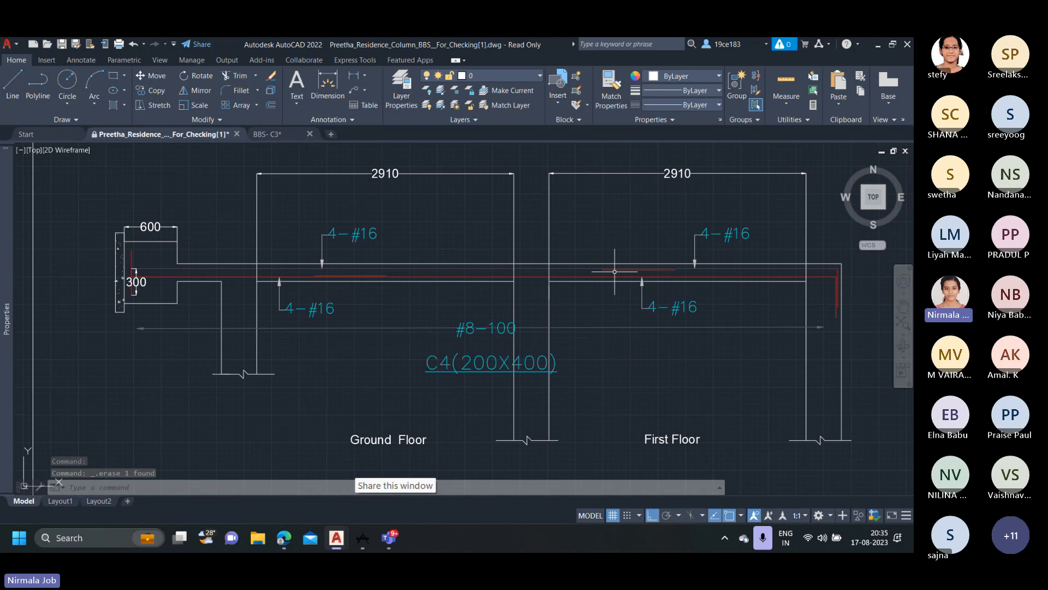
{"action": "scroll", "coordinate": [622, 276], "scroll_direction": "down", "scroll_amount": 2}
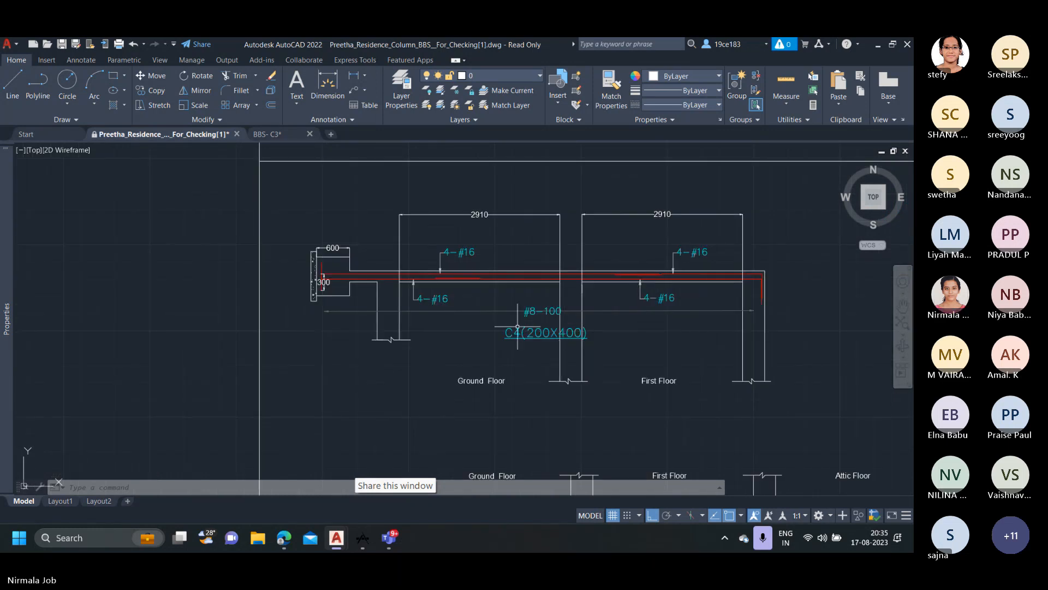
{"action": "scroll", "coordinate": [546, 310], "scroll_direction": "down", "scroll_amount": 6}
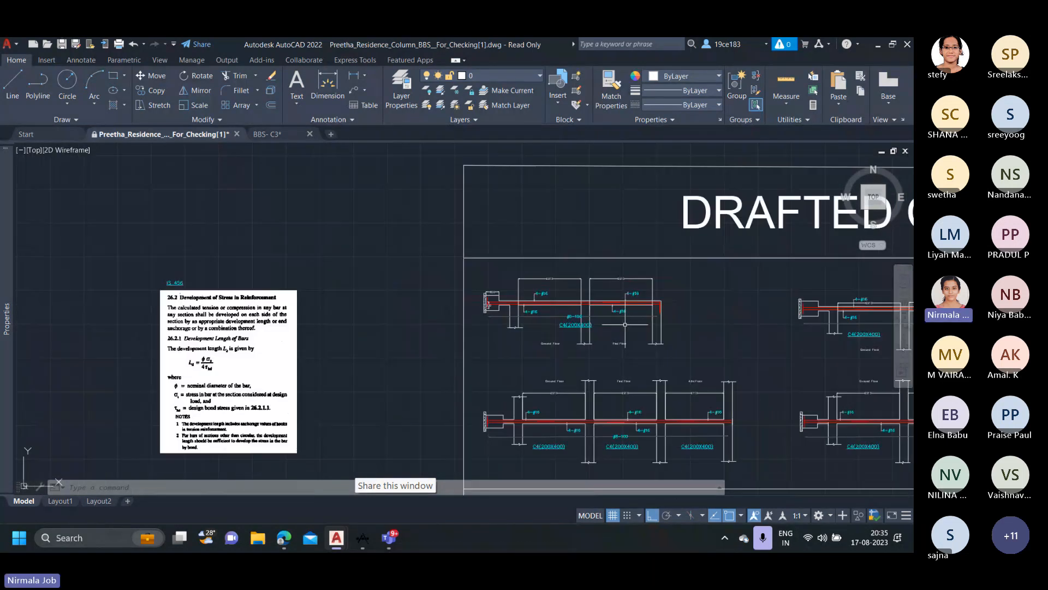
{"action": "middle_click_drag", "start_coordinate": [674, 341], "coordinate": [170, 300]}
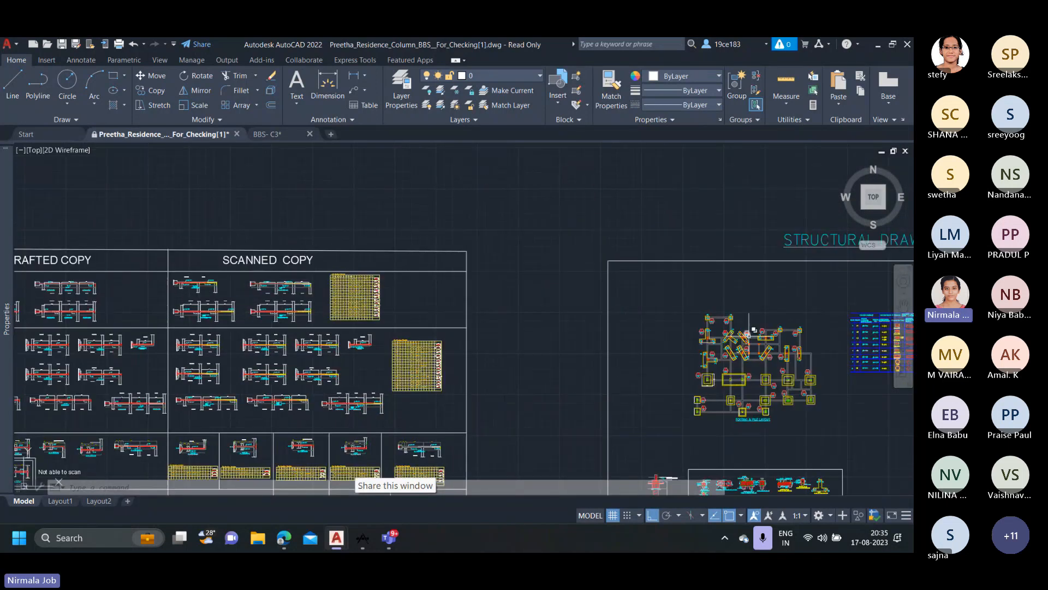
{"action": "scroll", "coordinate": [748, 332], "scroll_direction": "down", "scroll_amount": 2}
{"action": "middle_click_drag", "start_coordinate": [851, 343], "coordinate": [514, 320]}
{"action": "scroll", "coordinate": [514, 320], "scroll_direction": "up", "scroll_amount": 4}
{"action": "scroll", "coordinate": [444, 331], "scroll_direction": "up", "scroll_amount": 4}
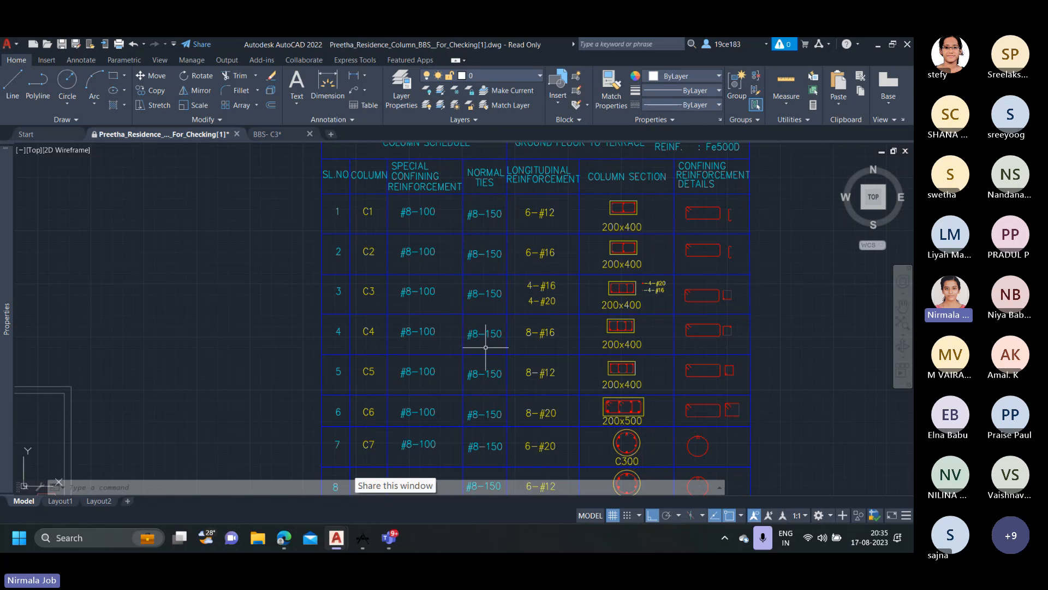
{"action": "scroll", "coordinate": [502, 330], "scroll_direction": "down", "scroll_amount": 10}
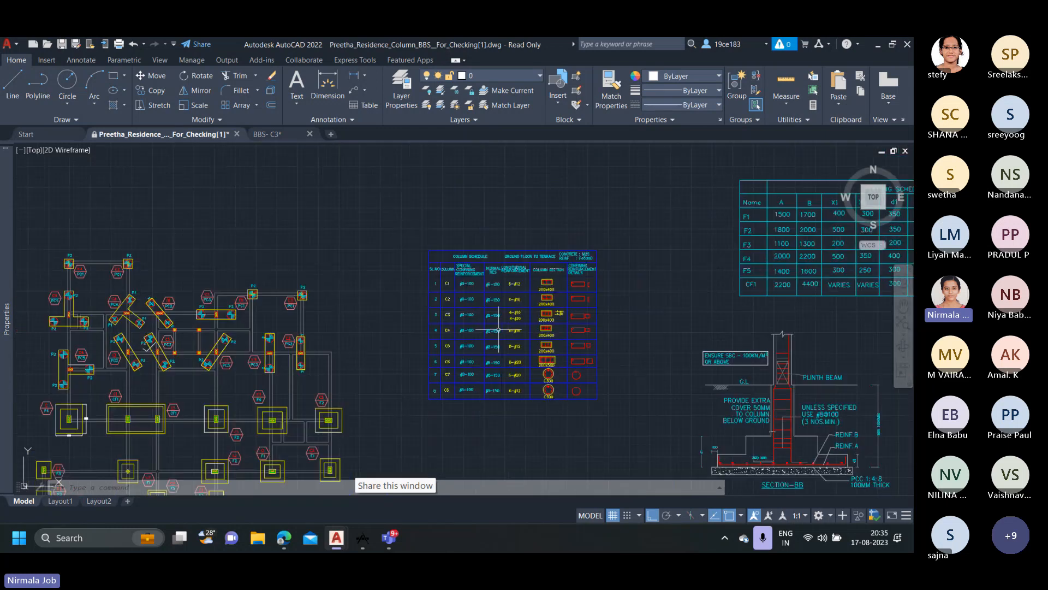
Examine the special confining zones, splice and transverse reinforcement in Fig. 9 of the IS 13920 (1993) reference sheet.
{"action": "middle_click_drag", "start_coordinate": [379, 346], "coordinate": [683, 293]}
{"action": "middle_click_drag", "start_coordinate": [213, 293], "coordinate": [430, 312]}
{"action": "scroll", "coordinate": [284, 309], "scroll_direction": "up", "scroll_amount": 6}
{"action": "scroll", "coordinate": [316, 234], "scroll_direction": "up", "scroll_amount": 2}
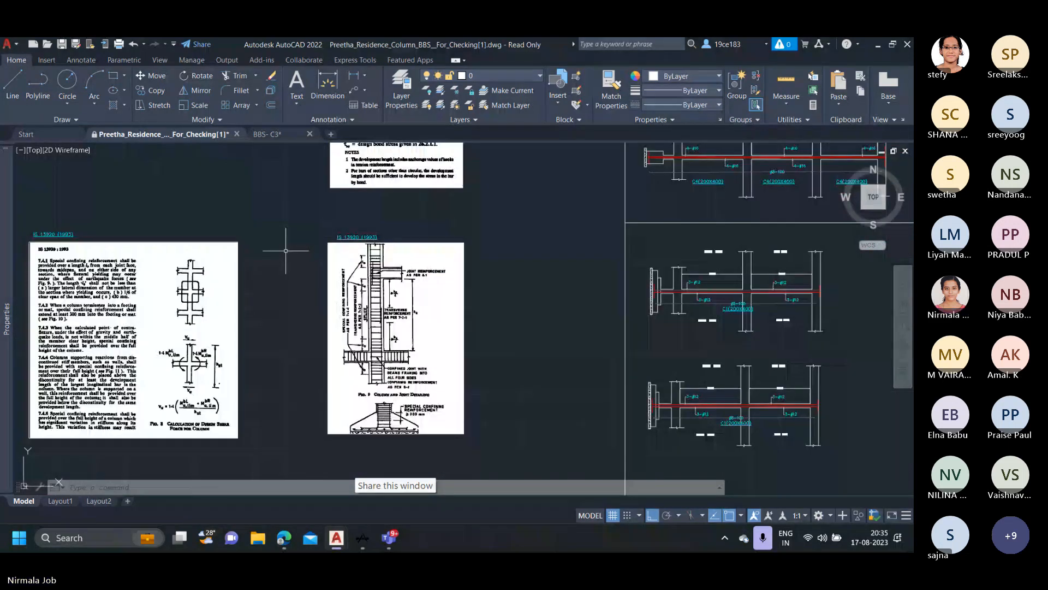
{"action": "middle_click_drag", "start_coordinate": [322, 244], "coordinate": [384, 246]}
{"action": "scroll", "coordinate": [436, 244], "scroll_direction": "up", "scroll_amount": 4}
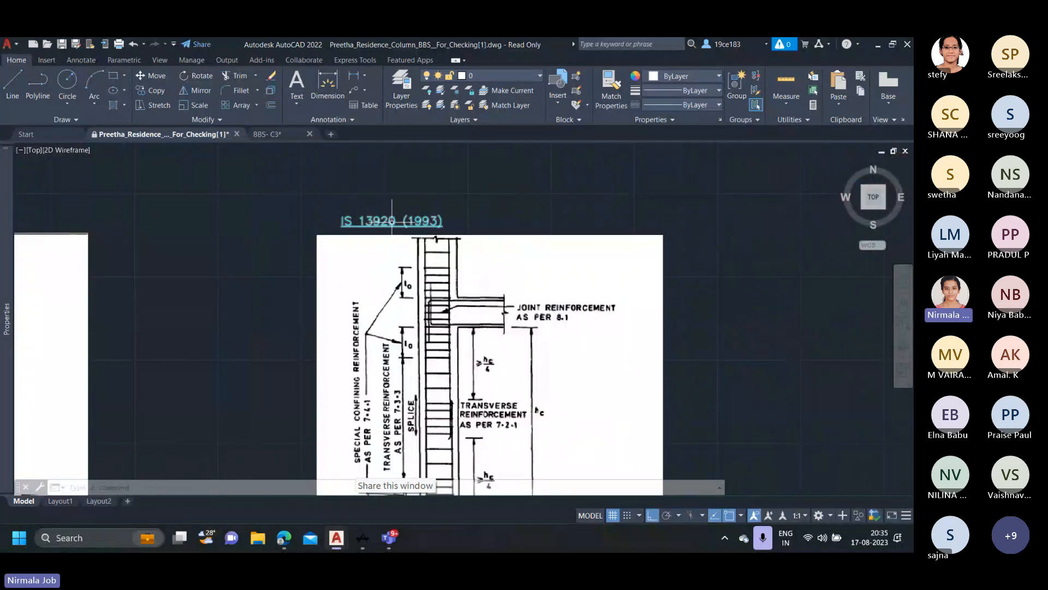
{"action": "scroll", "coordinate": [436, 240], "scroll_direction": "down", "scroll_amount": 3}
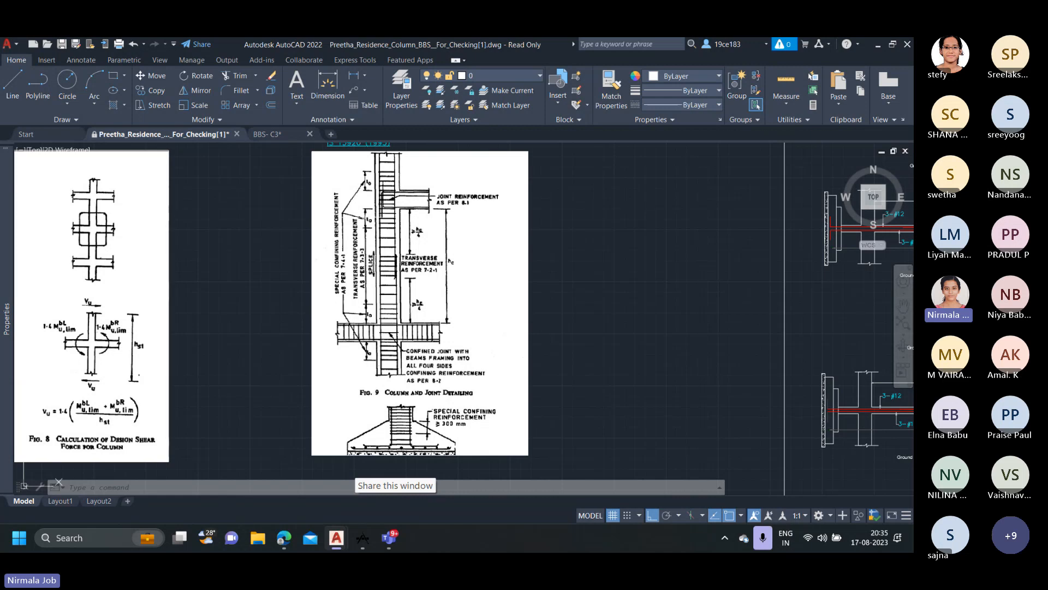
{"action": "scroll", "coordinate": [369, 225], "scroll_direction": "up", "scroll_amount": 2}
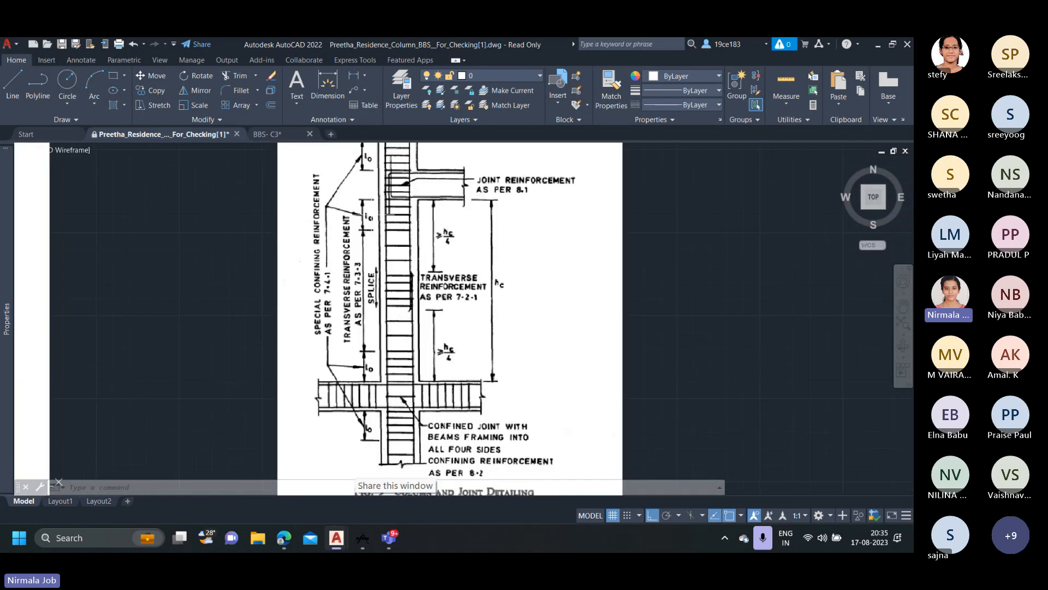
{"action": "scroll", "coordinate": [389, 225], "scroll_direction": "down", "scroll_amount": 2}
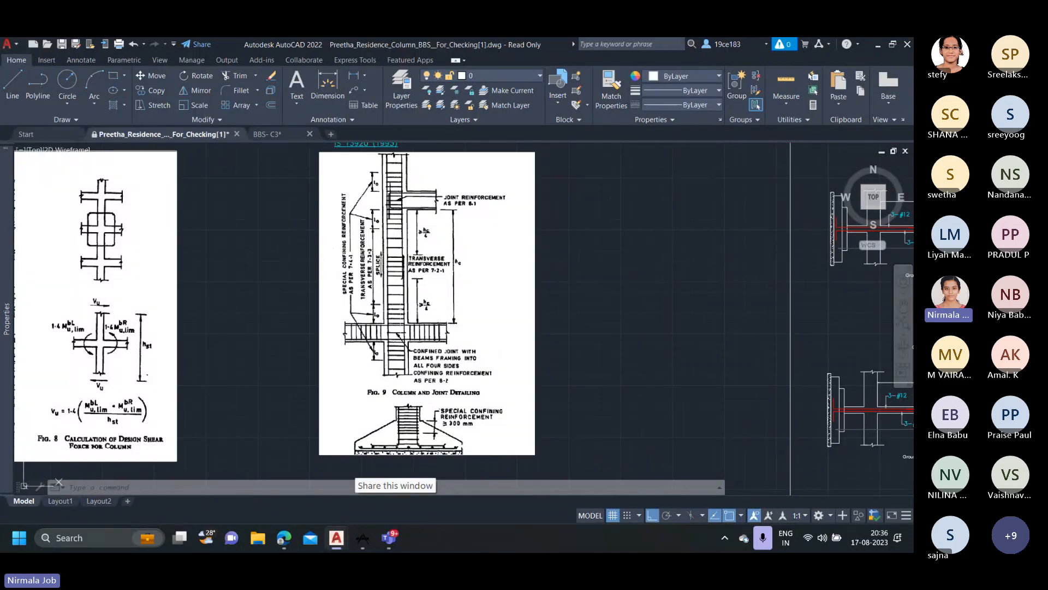
Review the footing detail below Fig. 9 and the confining zones around the column joints in the IS 13920 (1993) reference.
{"action": "scroll", "coordinate": [390, 310], "scroll_direction": "down", "scroll_amount": 4}
{"action": "scroll", "coordinate": [579, 189], "scroll_direction": "up", "scroll_amount": 6}
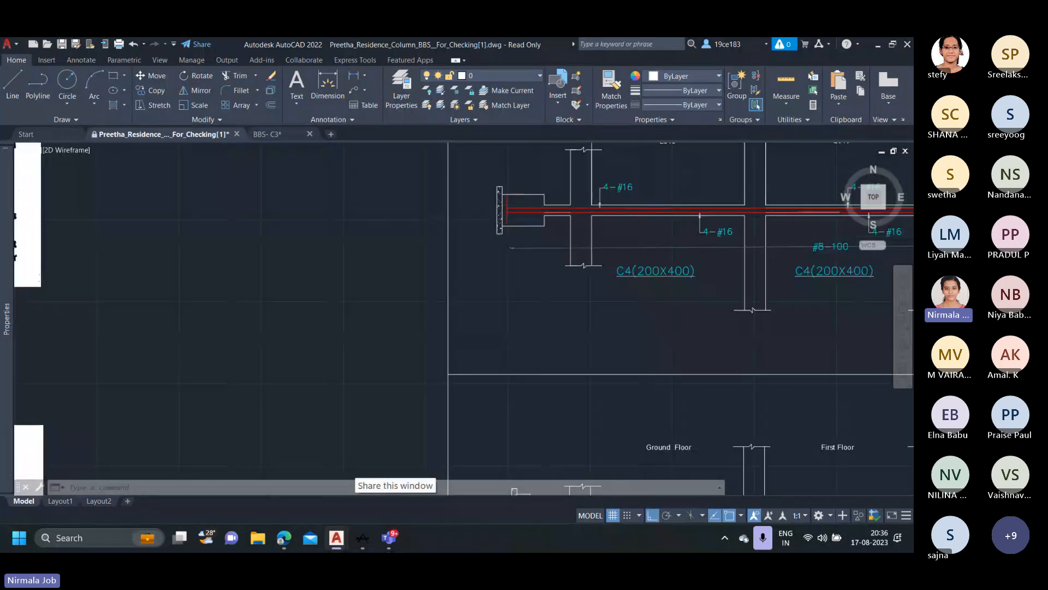
{"action": "scroll", "coordinate": [528, 207], "scroll_direction": "down", "scroll_amount": 2}
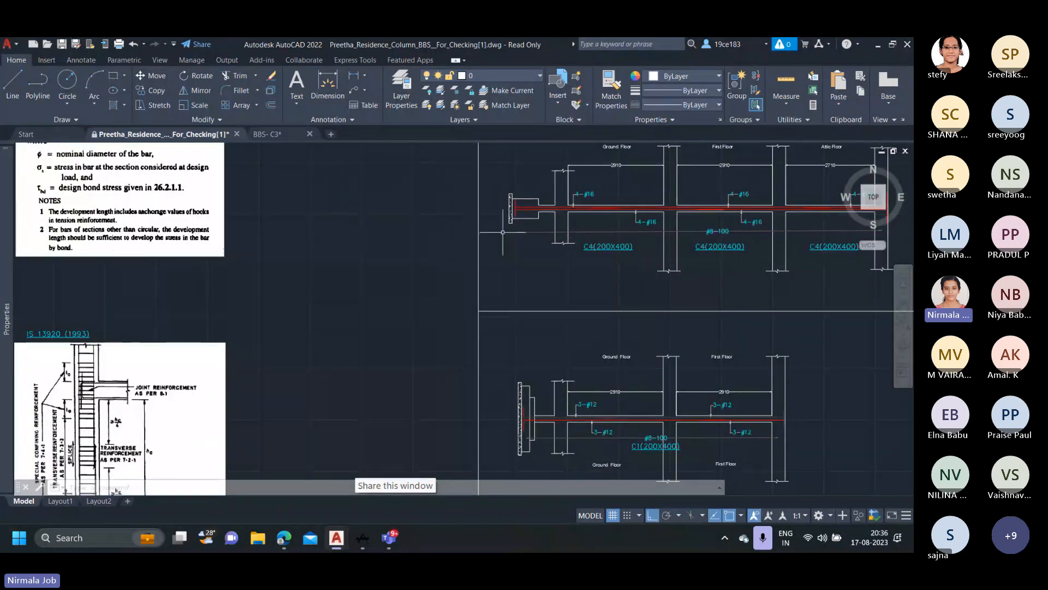
{"action": "middle_click_drag", "start_coordinate": [266, 339], "coordinate": [441, 202]}
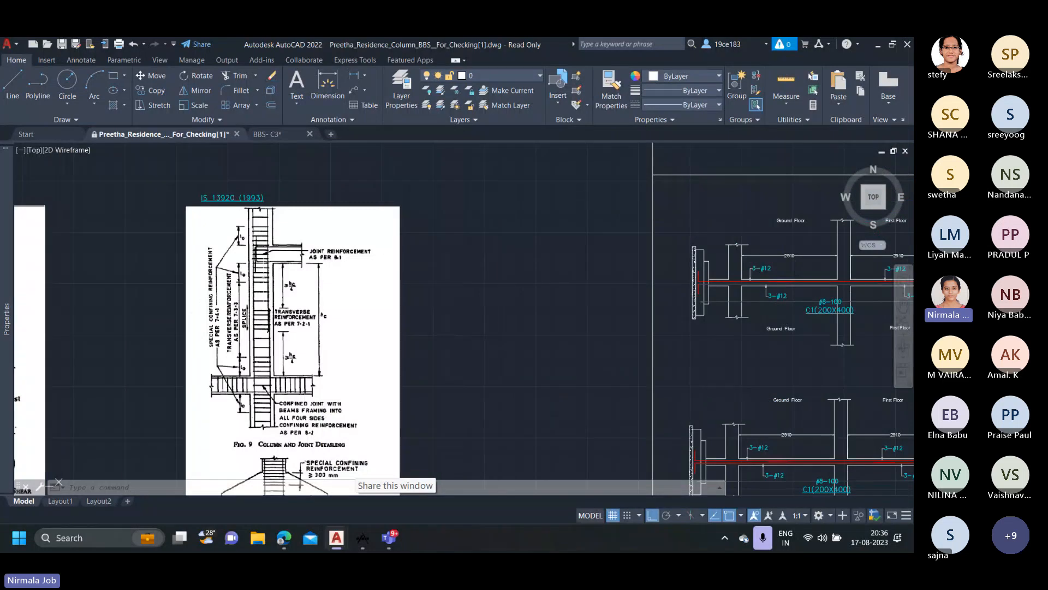
{"action": "scroll", "coordinate": [264, 276], "scroll_direction": "up", "scroll_amount": 2}
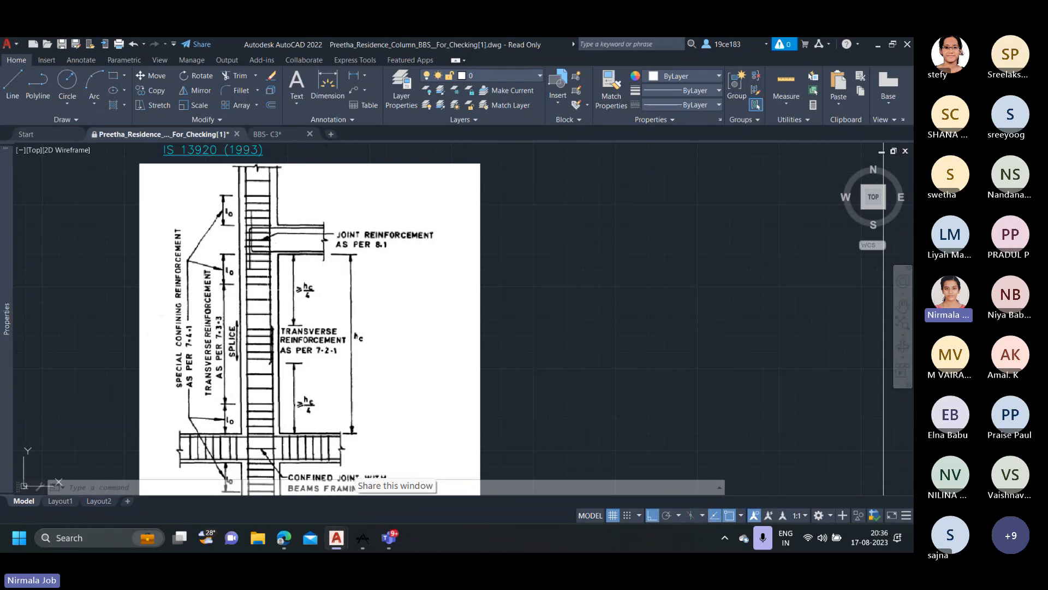
{"action": "scroll", "coordinate": [271, 294], "scroll_direction": "down", "scroll_amount": 4}
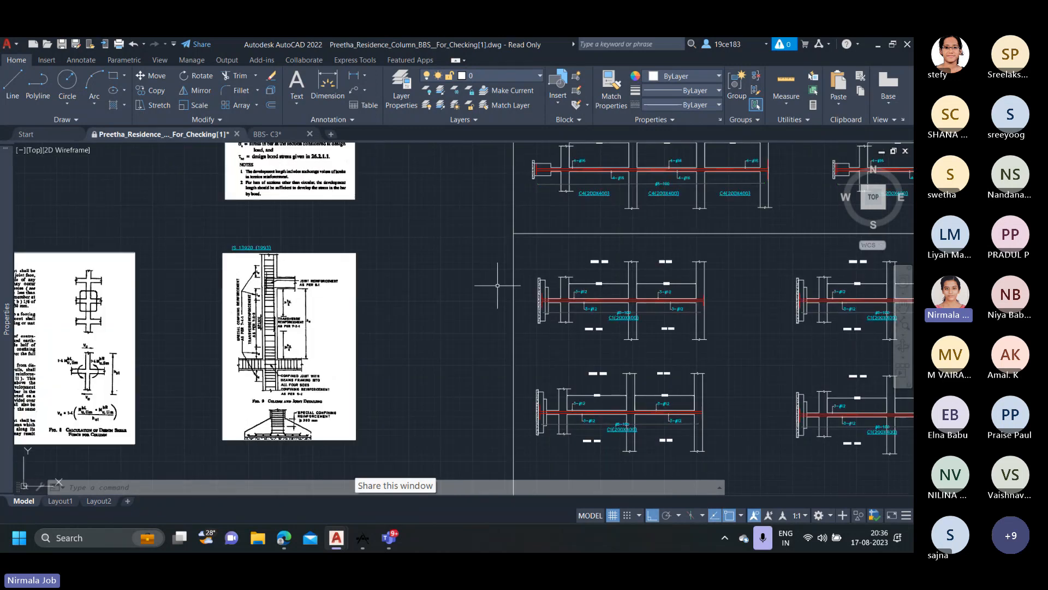
Examine the #8-100 tie callout and its extent line along the first drafted C4 column, from the pile cap to the column top.
{"action": "middle_click_drag", "start_coordinate": [497, 286], "coordinate": [315, 409]}
{"action": "scroll", "coordinate": [401, 197], "scroll_direction": "up", "scroll_amount": 5}
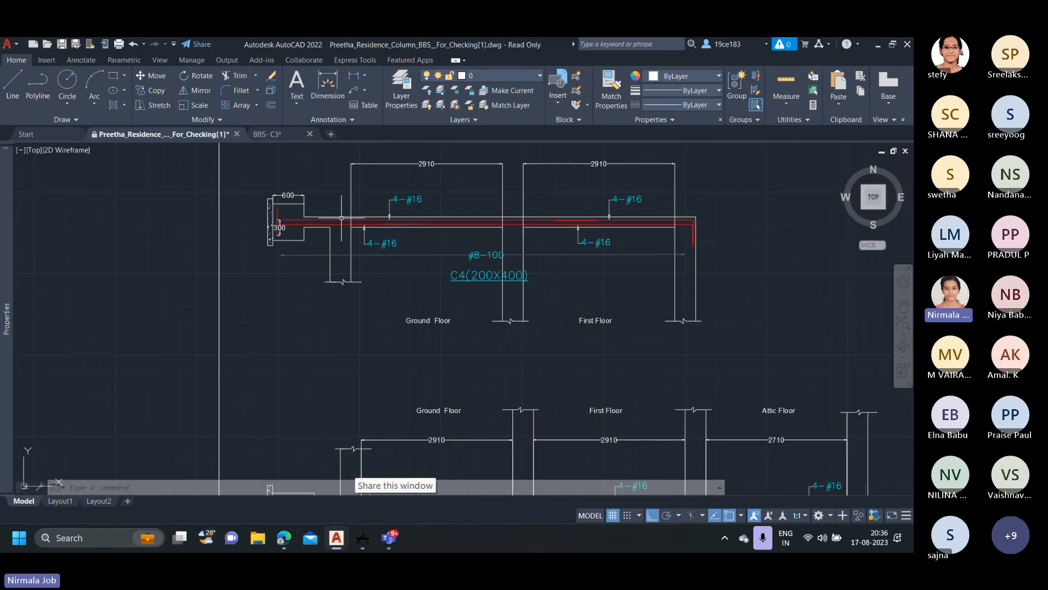
{"action": "scroll", "coordinate": [406, 215], "scroll_direction": "up", "scroll_amount": 2}
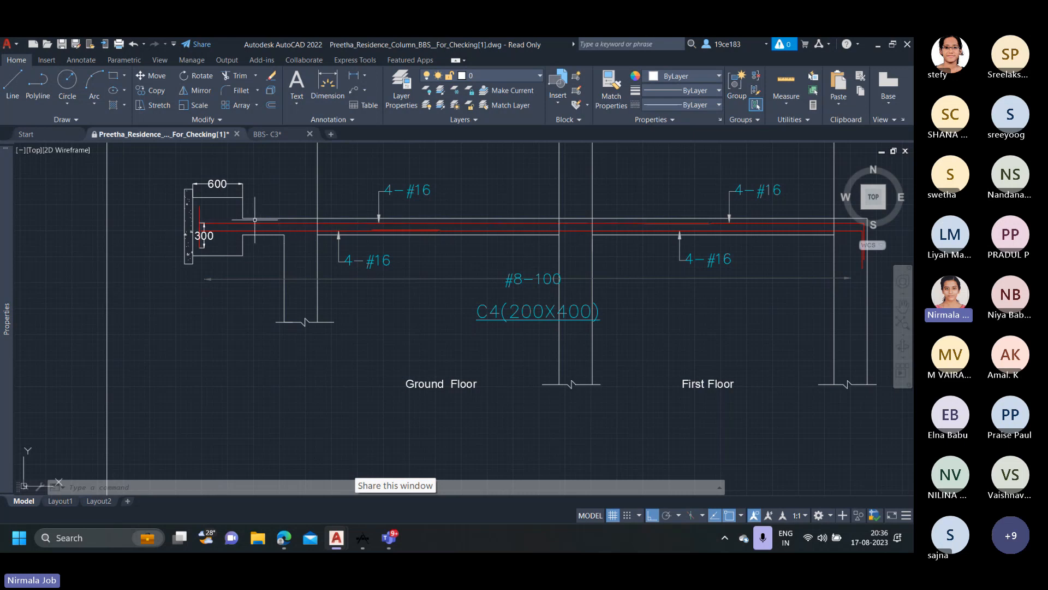
{"action": "middle_click_drag", "start_coordinate": [257, 219], "coordinate": [244, 255]}
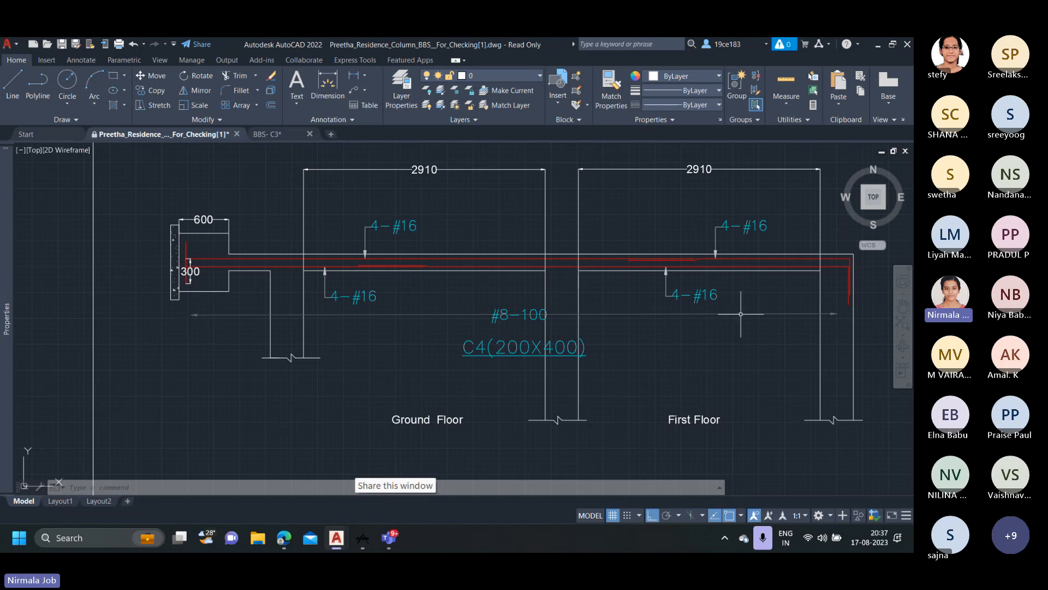
{"action": "scroll", "coordinate": [530, 320], "scroll_direction": "up", "scroll_amount": 2}
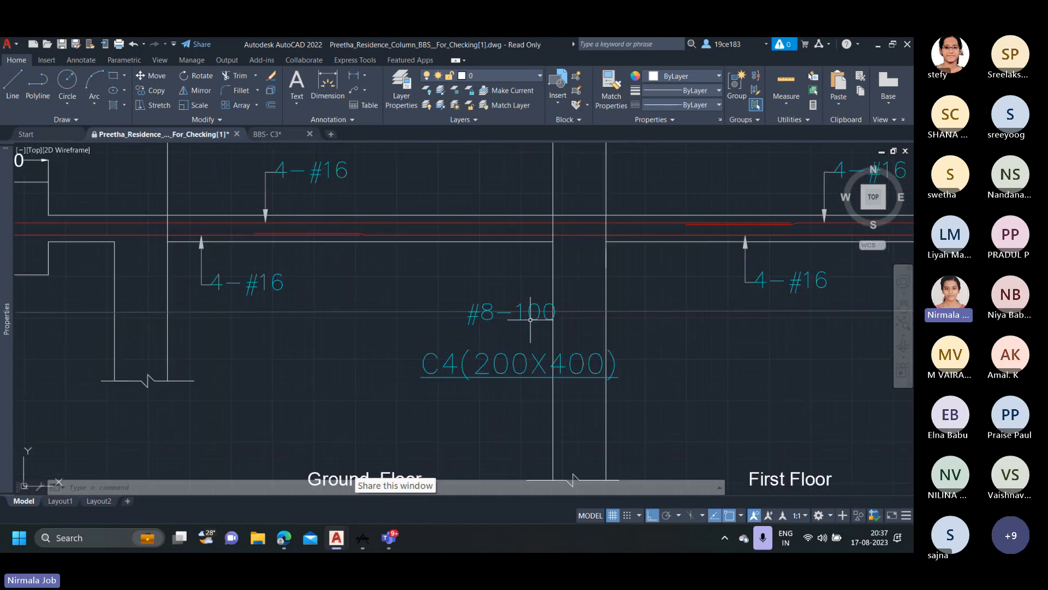
{"action": "scroll", "coordinate": [530, 320], "scroll_direction": "down", "scroll_amount": 3}
{"action": "scroll", "coordinate": [549, 313], "scroll_direction": "down", "scroll_amount": 3}
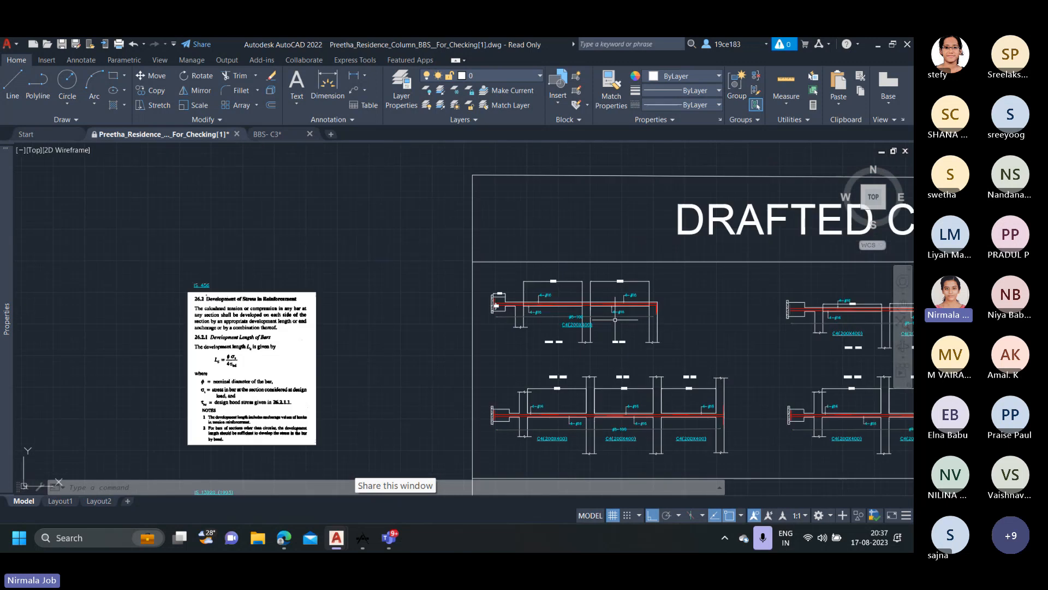
{"action": "scroll", "coordinate": [549, 313], "scroll_direction": "up", "scroll_amount": 4}
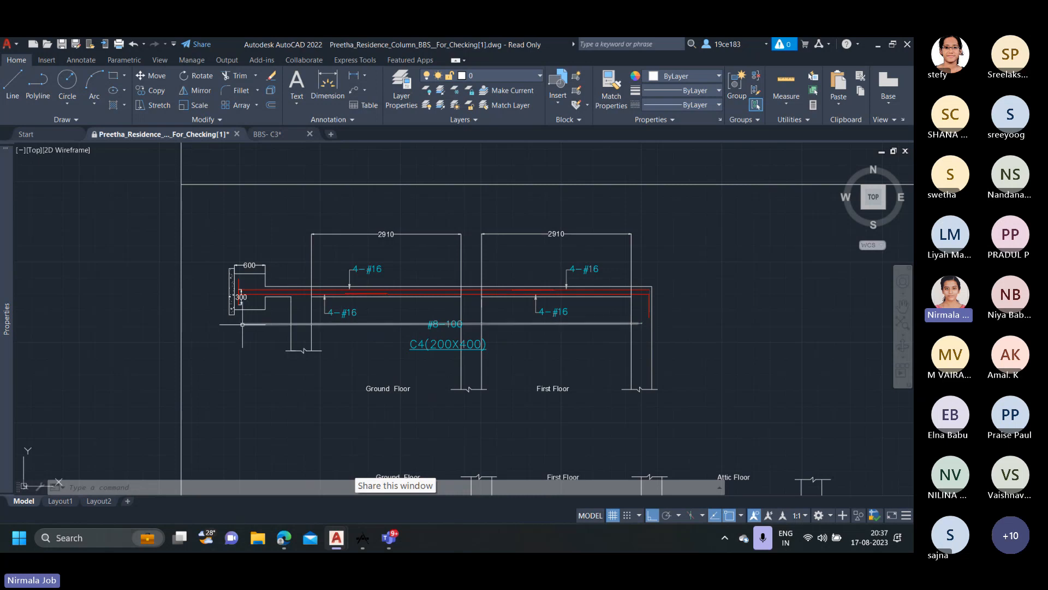
{"action": "scroll", "coordinate": [248, 324], "scroll_direction": "up", "scroll_amount": 2}
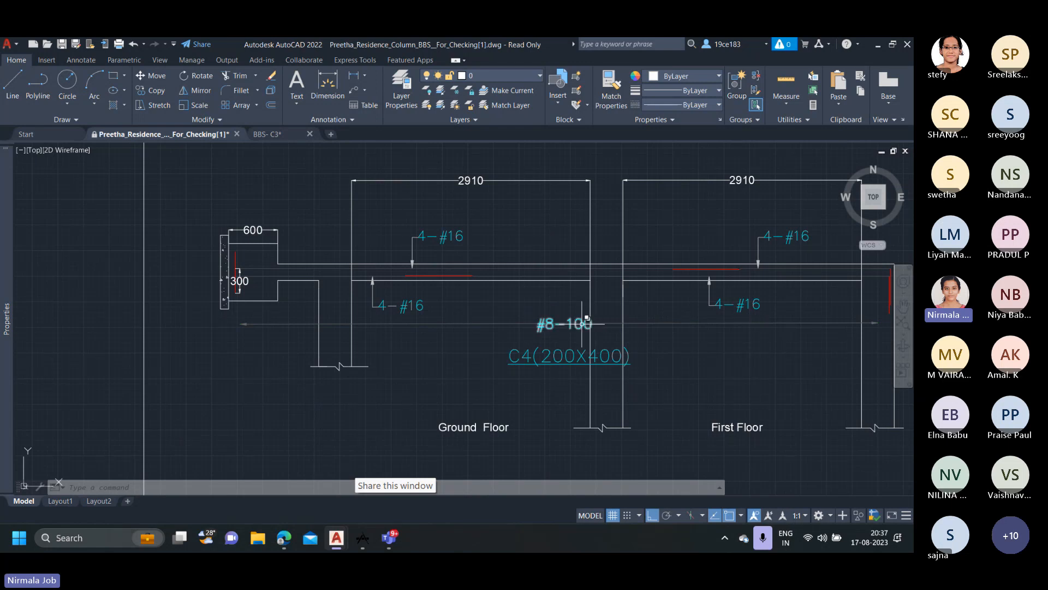
{"action": "scroll", "coordinate": [580, 326], "scroll_direction": "down", "scroll_amount": 4}
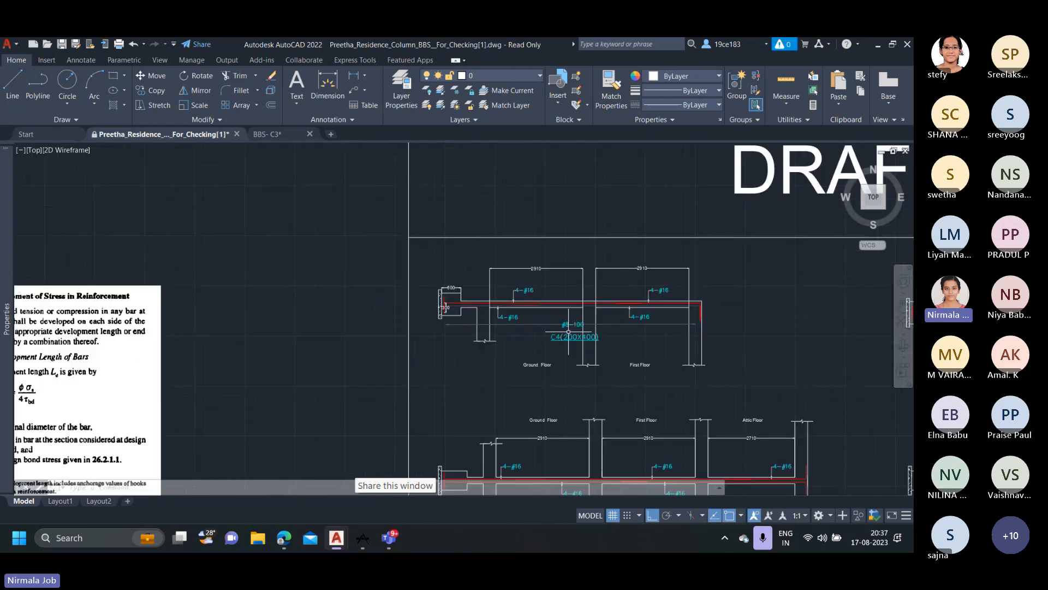
Locate the l0 lengths on either side of the beam joints in the IS 13920 (1993) column and joint detailing figure.
{"action": "mouse_move", "coordinate": [386, 356]}
{"action": "middle_mouse_down"}
{"action": "mouse_move", "coordinate": [465, 292]}
{"action": "mouse_move", "coordinate": [670, 166]}
{"action": "middle_mouse_up"}
{"action": "middle_click_drag", "start_coordinate": [321, 196], "coordinate": [365, 94]}
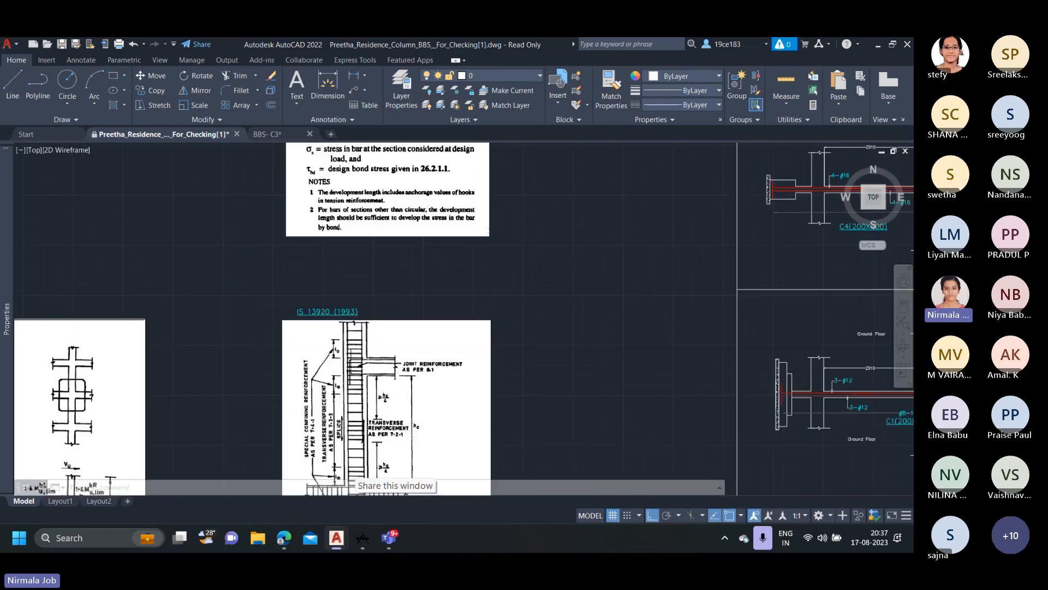
{"action": "middle_click_drag", "start_coordinate": [362, 336], "coordinate": [362, 284]}
{"action": "scroll", "coordinate": [317, 428], "scroll_direction": "up", "scroll_amount": 2}
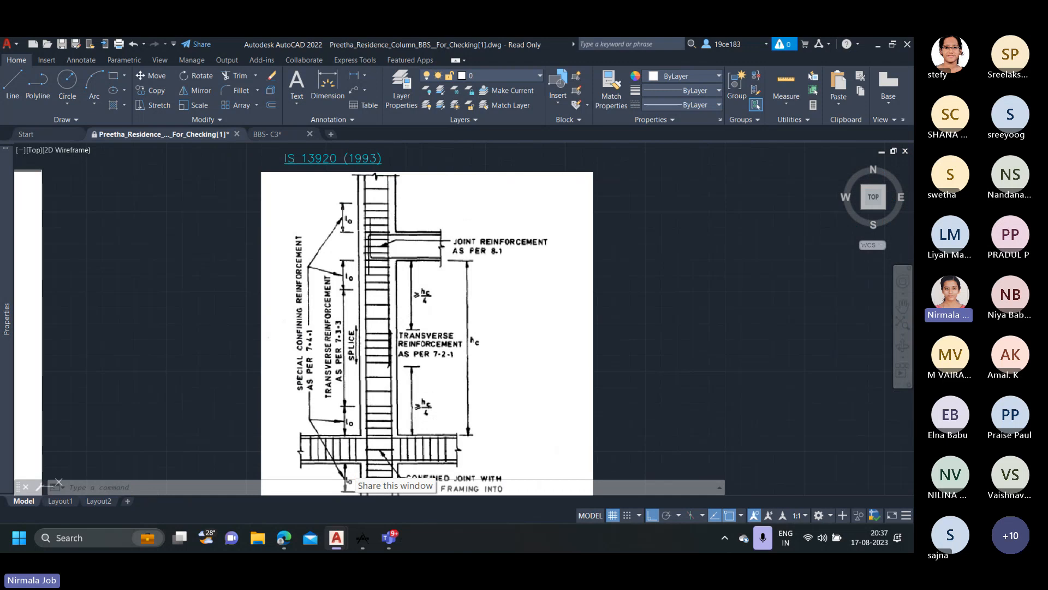
{"action": "scroll", "coordinate": [348, 284], "scroll_direction": "down", "scroll_amount": 4}
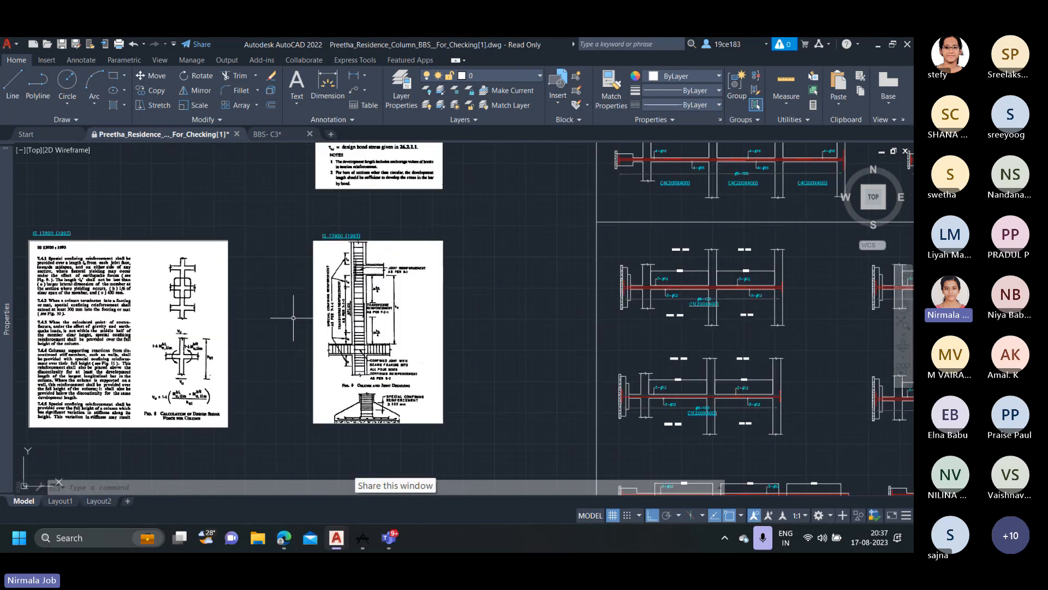
Read clauses 7.4.1 and 7.4.2 of IS 13920 : 1993 on the extent of special confining reinforcement.
{"action": "mouse_move", "coordinate": [292, 318]}
{"action": "middle_mouse_down"}
{"action": "mouse_move", "coordinate": [465, 312]}
{"action": "mouse_move", "coordinate": [454, 312]}
{"action": "middle_mouse_up"}
{"action": "scroll", "coordinate": [199, 246], "scroll_direction": "up", "scroll_amount": 4}
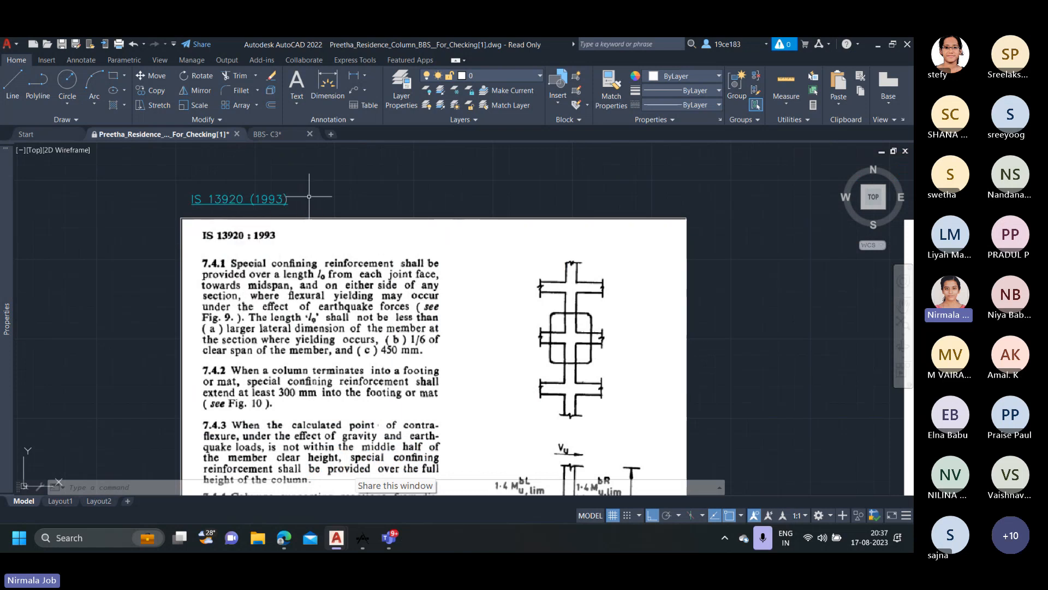
{"action": "scroll", "coordinate": [288, 268], "scroll_direction": "down", "scroll_amount": 2}
{"action": "scroll", "coordinate": [274, 300], "scroll_direction": "up", "scroll_amount": 2}
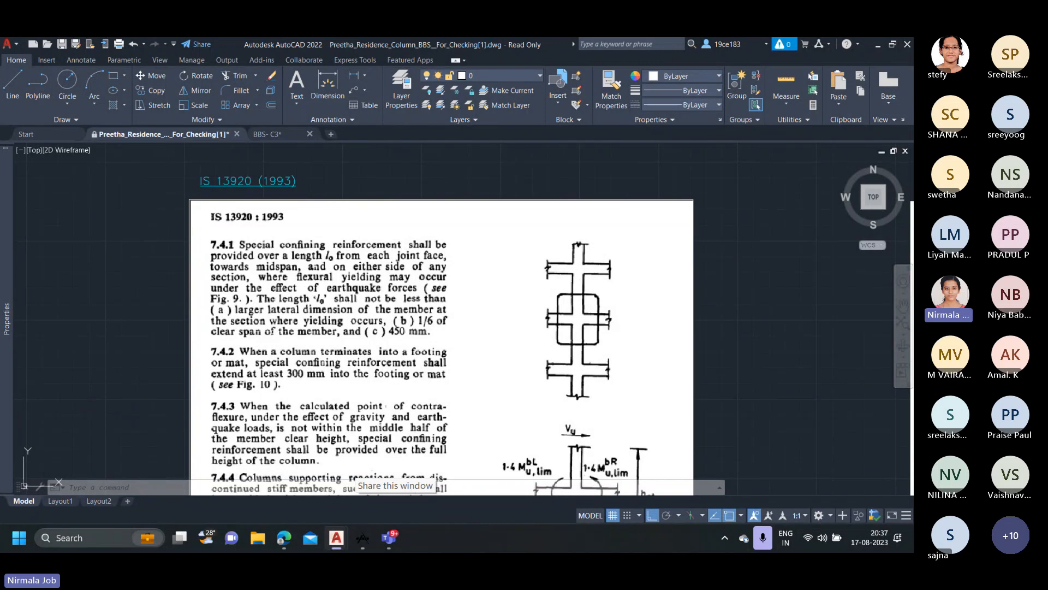
{"action": "scroll", "coordinate": [460, 335], "scroll_direction": "down", "scroll_amount": 6}
Compare the first drafted C4 column's floor spans with the l0 length criteria in clause 7.4.1 of IS 13920 : 1993.
{"action": "middle_click_drag", "start_coordinate": [533, 353], "coordinate": [252, 383]}
{"action": "scroll", "coordinate": [490, 221], "scroll_direction": "up", "scroll_amount": 4}
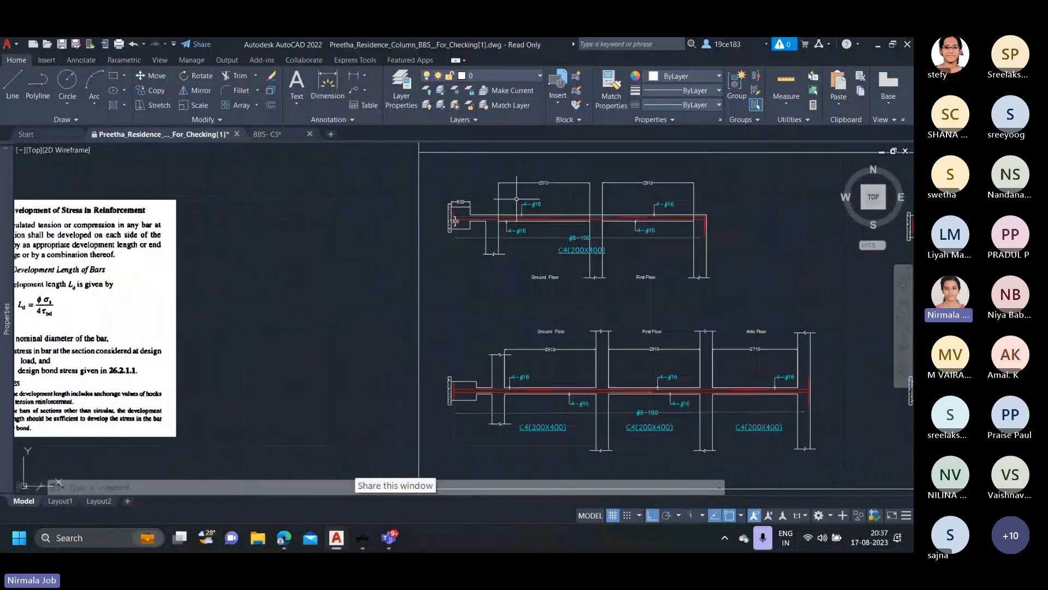
{"action": "scroll", "coordinate": [538, 184], "scroll_direction": "up", "scroll_amount": 2}
{"action": "scroll", "coordinate": [537, 204], "scroll_direction": "down", "scroll_amount": 4}
{"action": "mouse_move", "coordinate": [375, 358]}
{"action": "middle_mouse_down"}
{"action": "mouse_move", "coordinate": [403, 329]}
{"action": "mouse_move", "coordinate": [566, 231]}
{"action": "middle_mouse_up"}
{"action": "scroll", "coordinate": [191, 313], "scroll_direction": "up", "scroll_amount": 4}
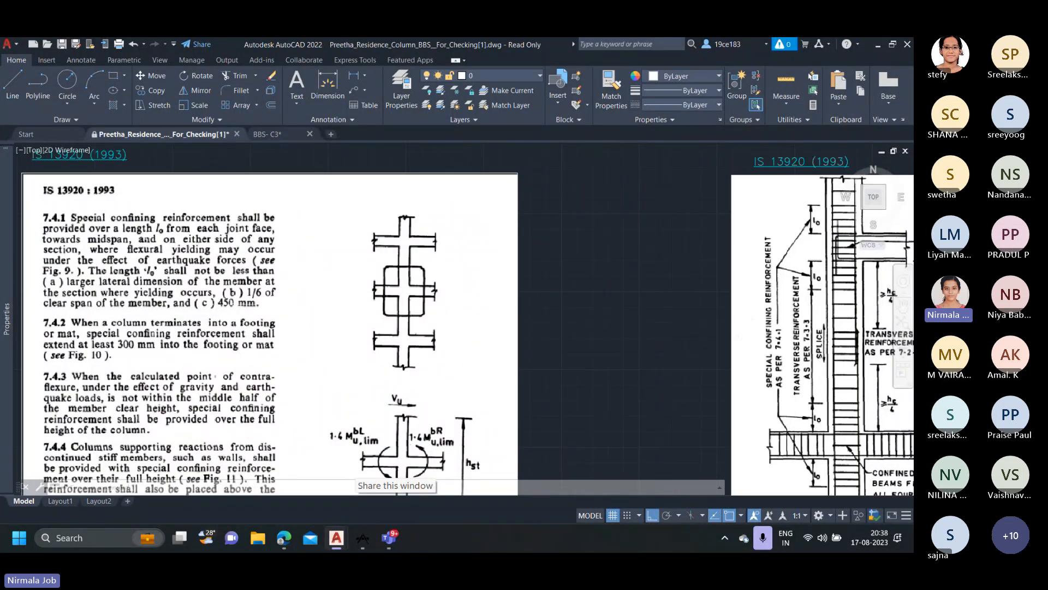
Check how far the #8-100 tie line runs along the first drafted C4 column, starting at the pile cap.
{"action": "scroll", "coordinate": [230, 302], "scroll_direction": "down", "scroll_amount": 4}
{"action": "mouse_move", "coordinate": [578, 259]}
{"action": "middle_mouse_down"}
{"action": "mouse_move", "coordinate": [325, 356]}
{"action": "mouse_move", "coordinate": [232, 376]}
{"action": "middle_mouse_up"}
{"action": "scroll", "coordinate": [432, 189], "scroll_direction": "up", "scroll_amount": 2}
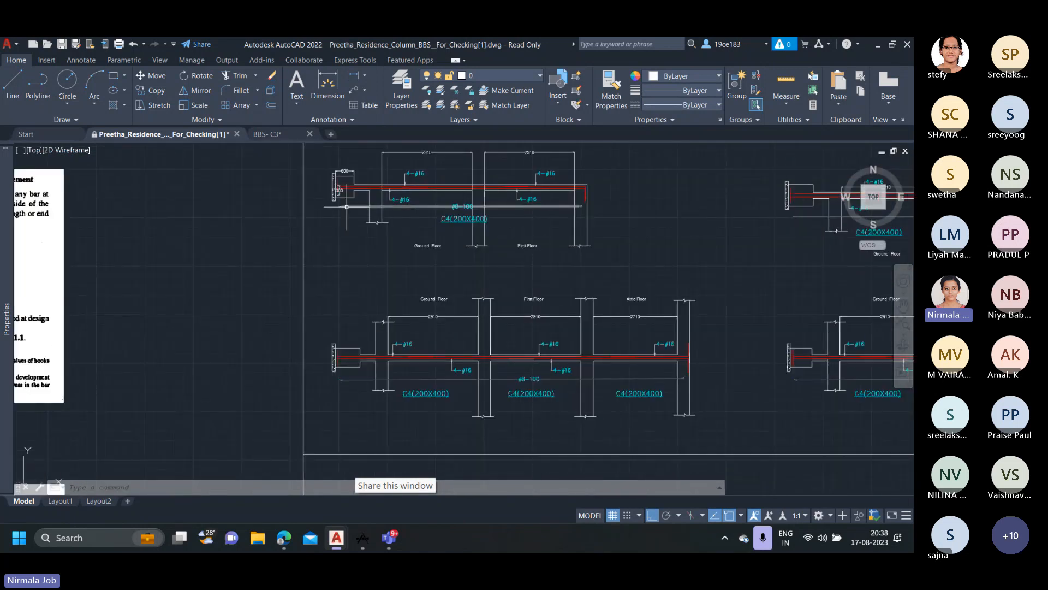
{"action": "scroll", "coordinate": [346, 206], "scroll_direction": "up", "scroll_amount": 4}
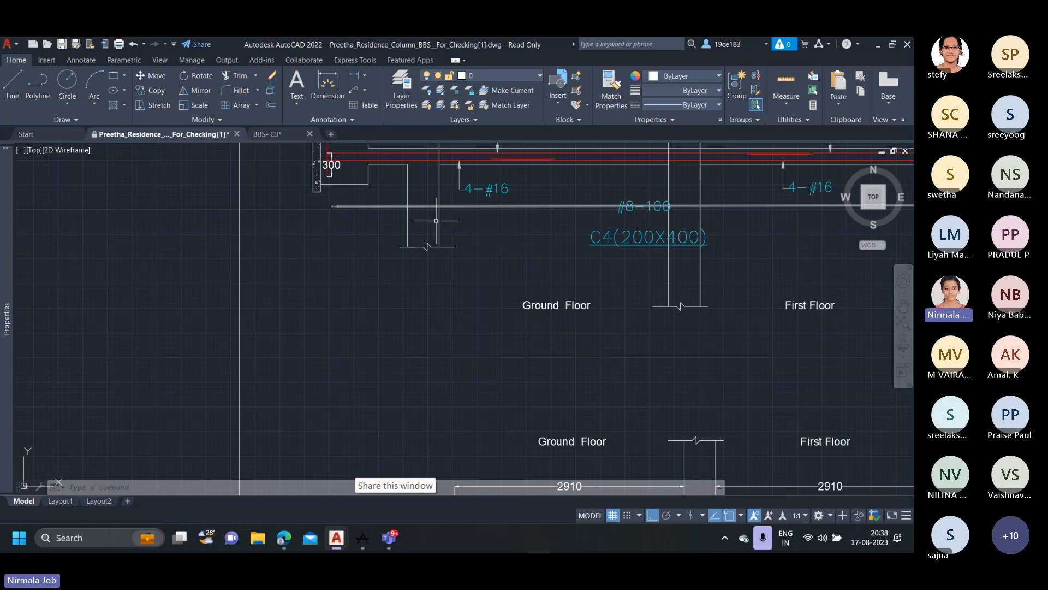
{"action": "scroll", "coordinate": [436, 220], "scroll_direction": "down", "scroll_amount": 4}
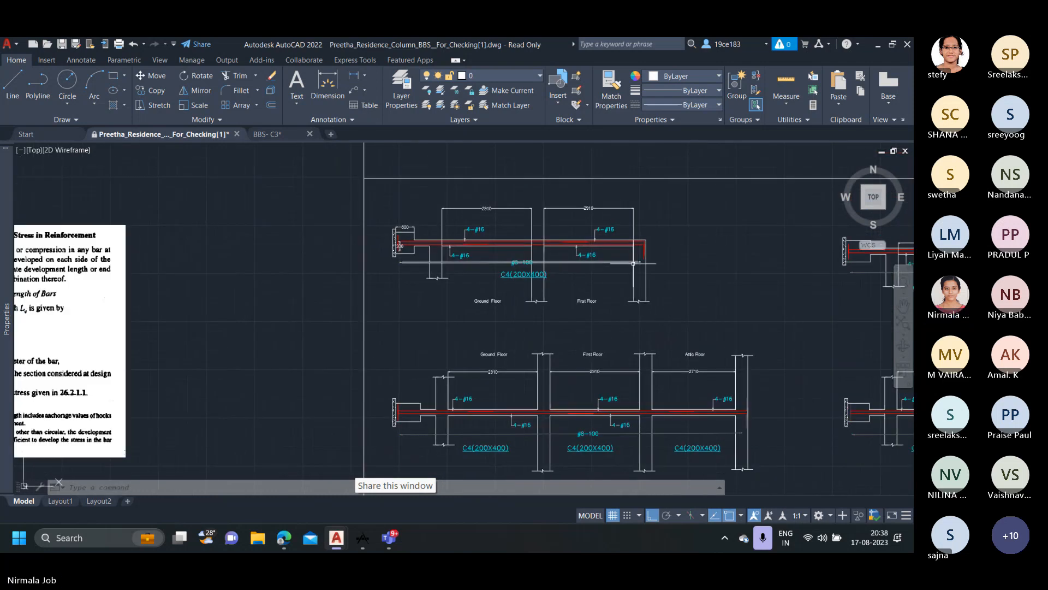
{"action": "scroll", "coordinate": [659, 266], "scroll_direction": "down", "scroll_amount": 2}
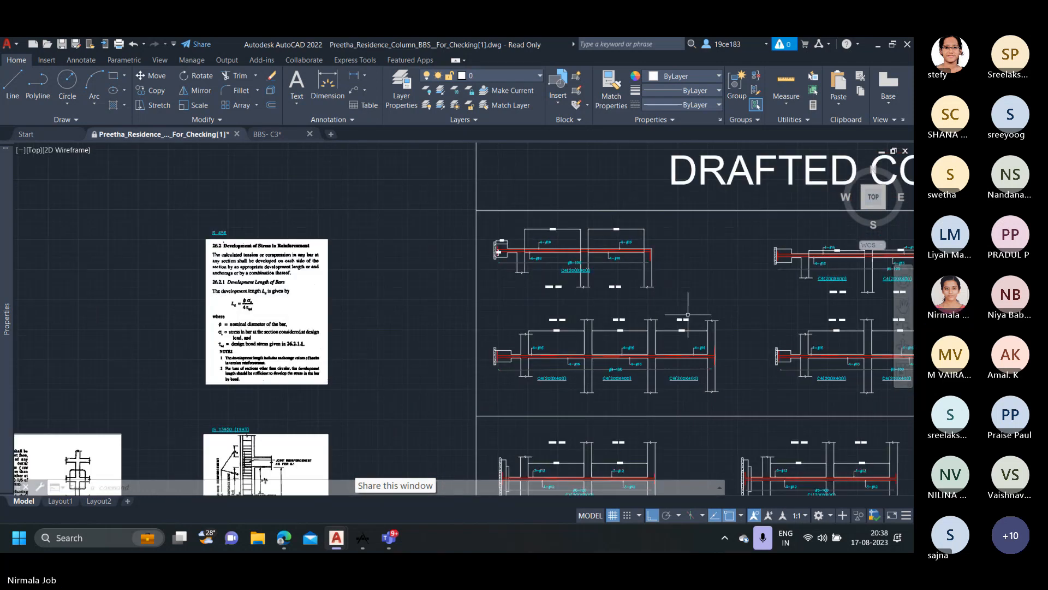
{"action": "middle_click_drag", "start_coordinate": [688, 314], "coordinate": [598, 250]}
{"action": "scroll", "coordinate": [453, 182], "scroll_direction": "up", "scroll_amount": 2}
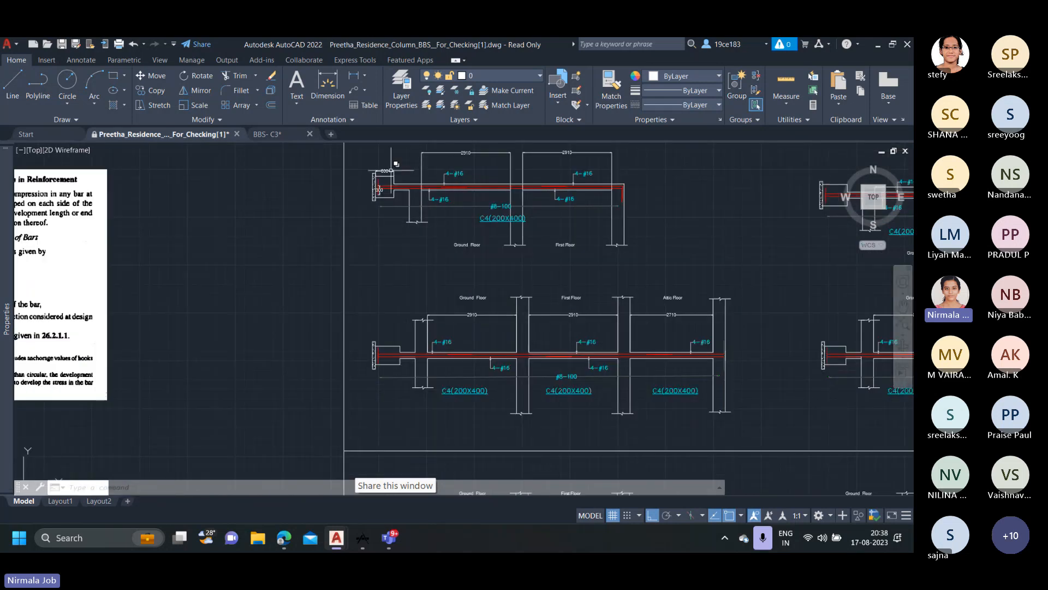
{"action": "middle_click_drag", "start_coordinate": [497, 259], "coordinate": [470, 297]}
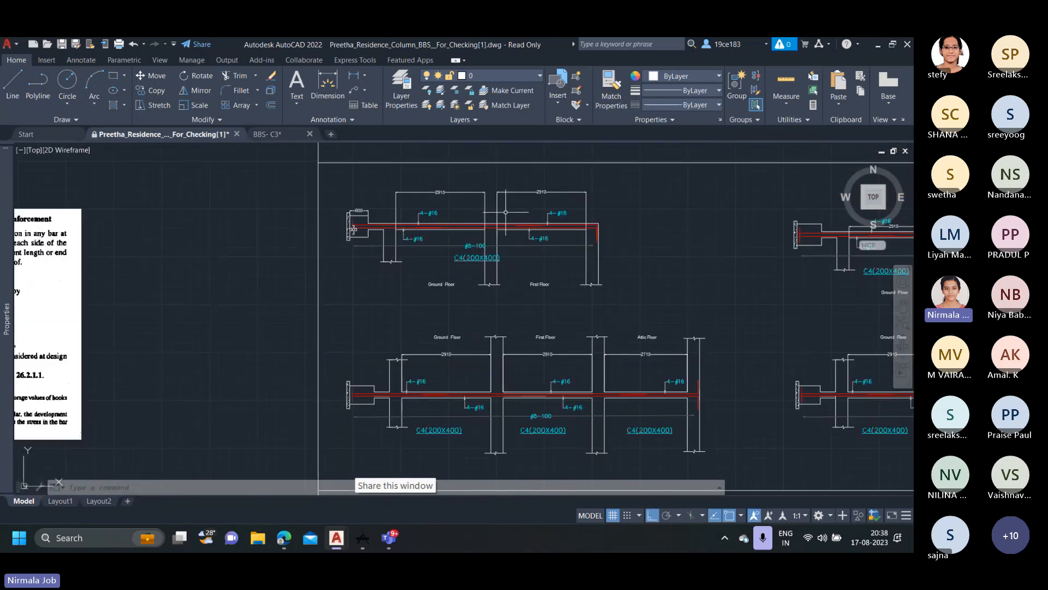
{"action": "scroll", "coordinate": [365, 217], "scroll_direction": "up", "scroll_amount": 2}
{"action": "scroll", "coordinate": [349, 257], "scroll_direction": "down", "scroll_amount": 6}
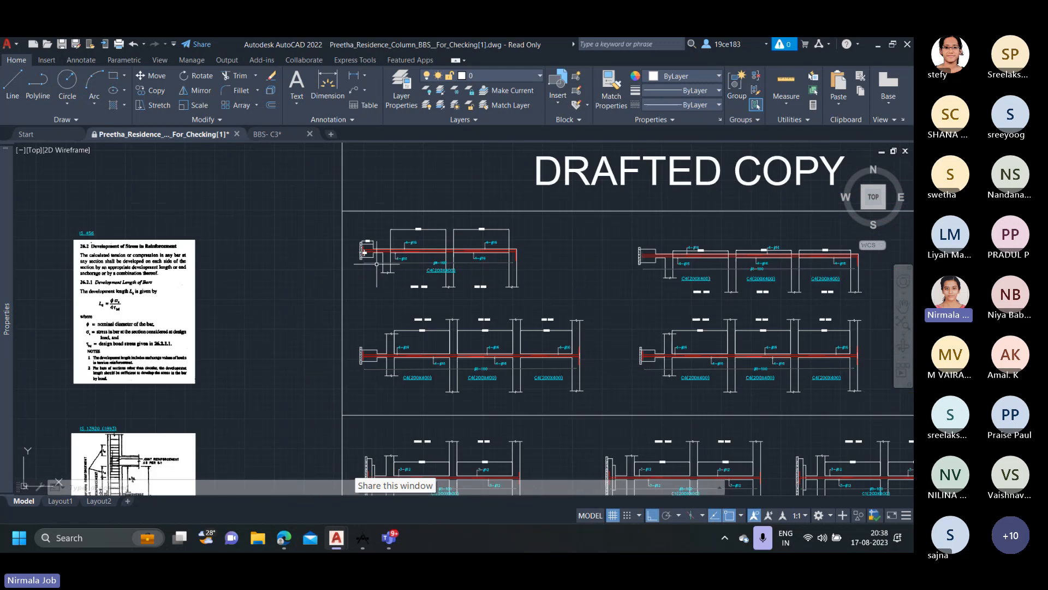
Examine the footing end, 3-#12 bars and #8-100 ties of the first drafted C1(200X400) column.
{"action": "middle_click_drag", "start_coordinate": [417, 335], "coordinate": [410, 234]}
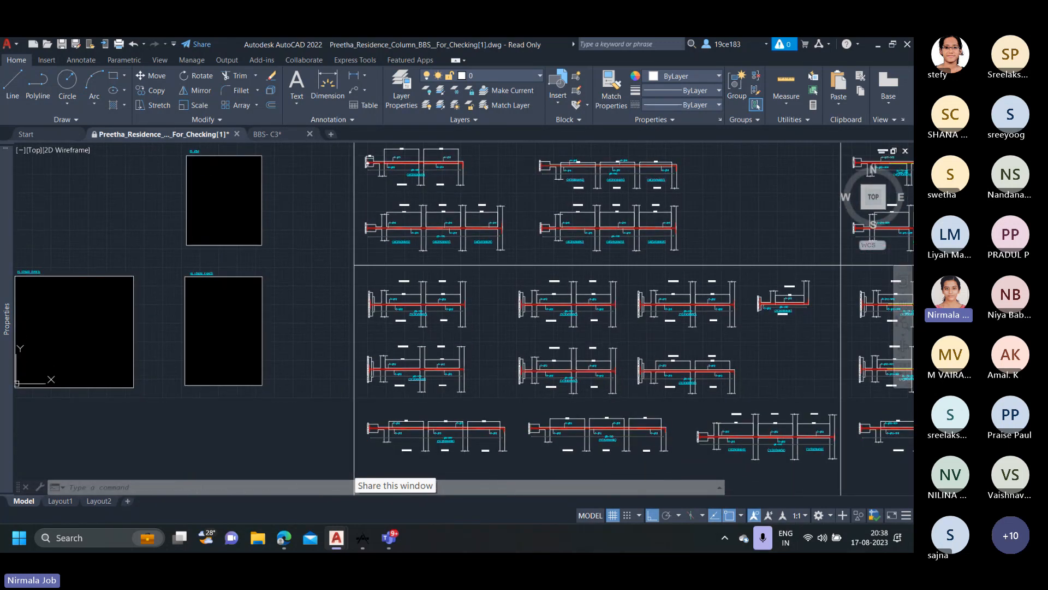
{"action": "scroll", "coordinate": [388, 304], "scroll_direction": "up", "scroll_amount": 2}
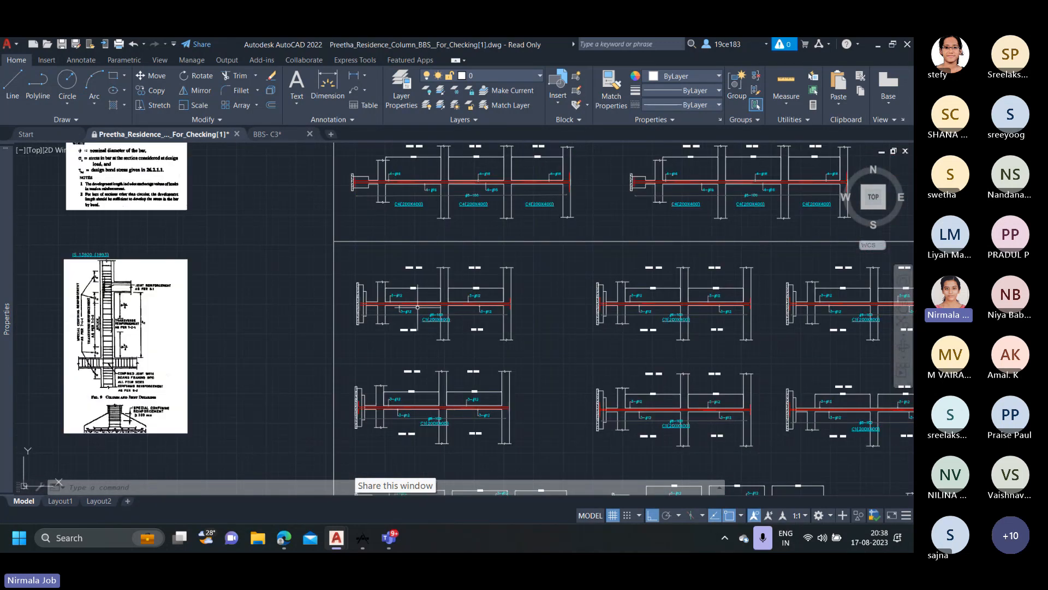
{"action": "scroll", "coordinate": [417, 308], "scroll_direction": "up", "scroll_amount": 4}
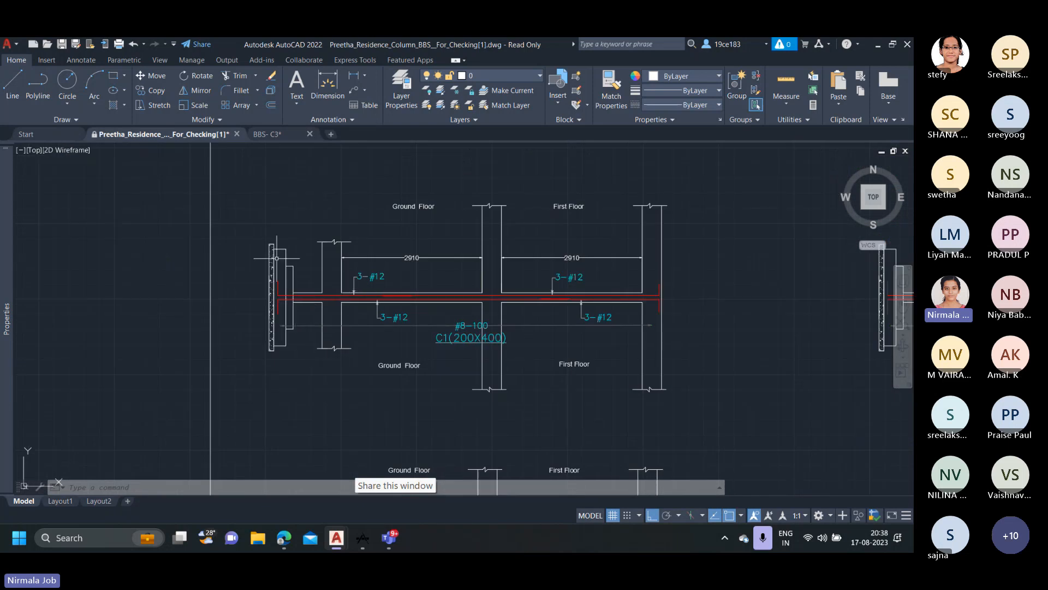
{"action": "scroll", "coordinate": [285, 323], "scroll_direction": "down", "scroll_amount": 4}
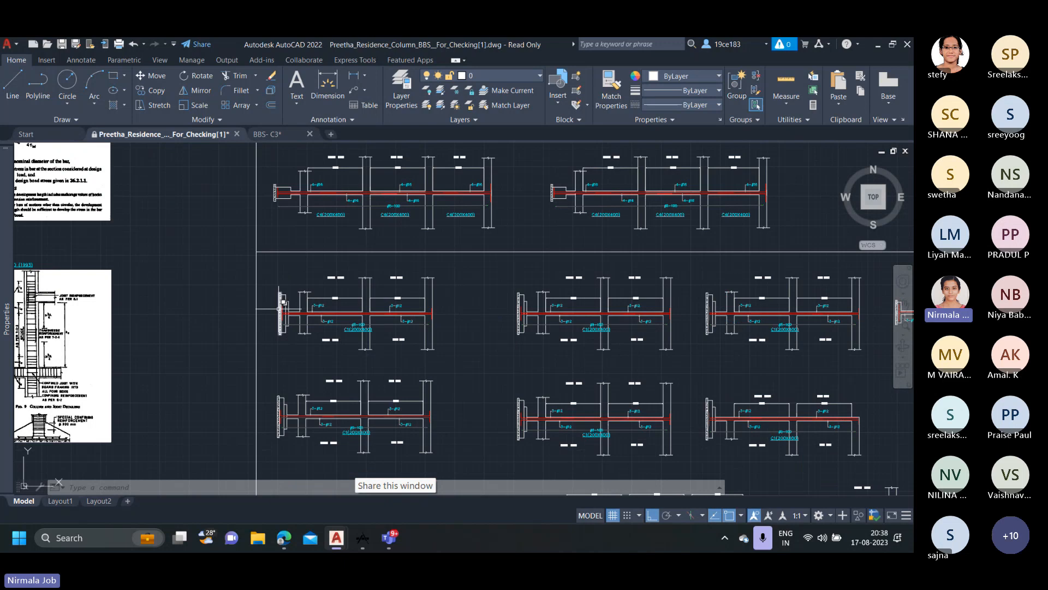
{"action": "scroll", "coordinate": [282, 298], "scroll_direction": "up", "scroll_amount": 6}
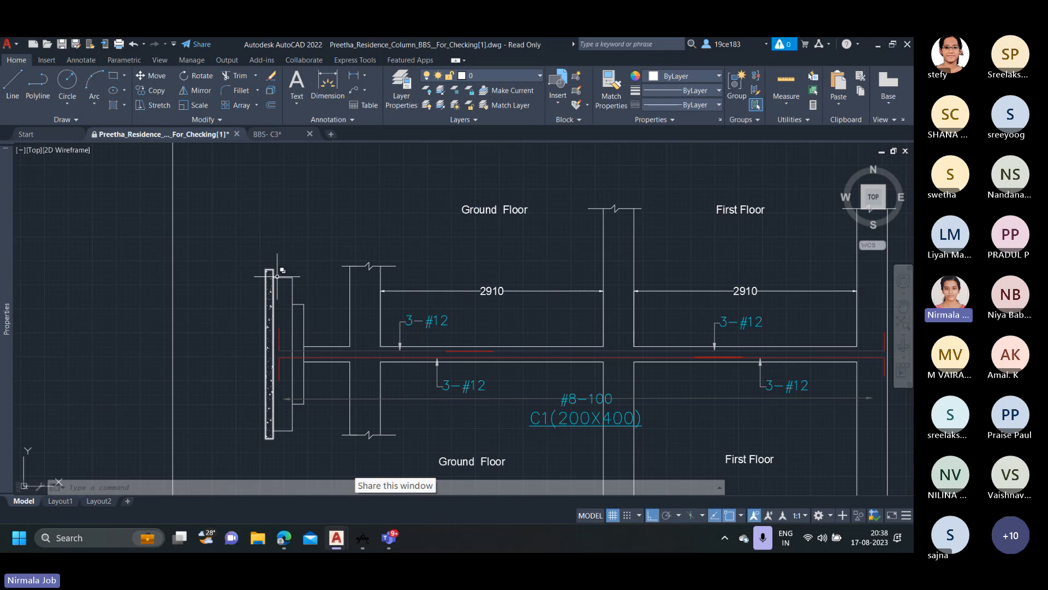
{"action": "scroll", "coordinate": [295, 307], "scroll_direction": "down", "scroll_amount": 10}
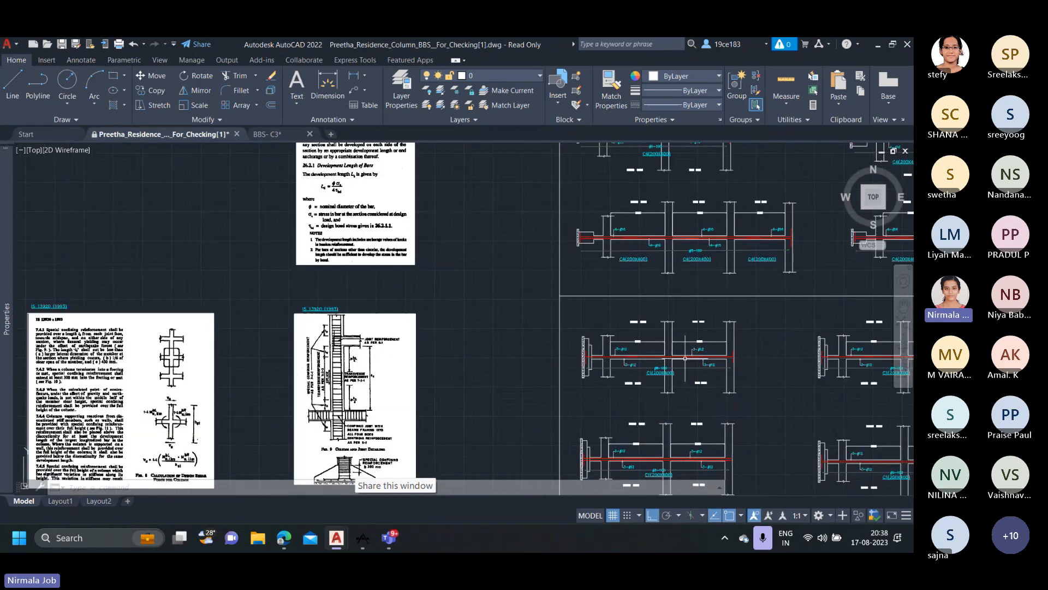
Look up the footing schedule in the structural drawing and return to the first drafted C1 column's tie callout.
{"action": "middle_click_drag", "start_coordinate": [464, 345], "coordinate": [213, 347]}
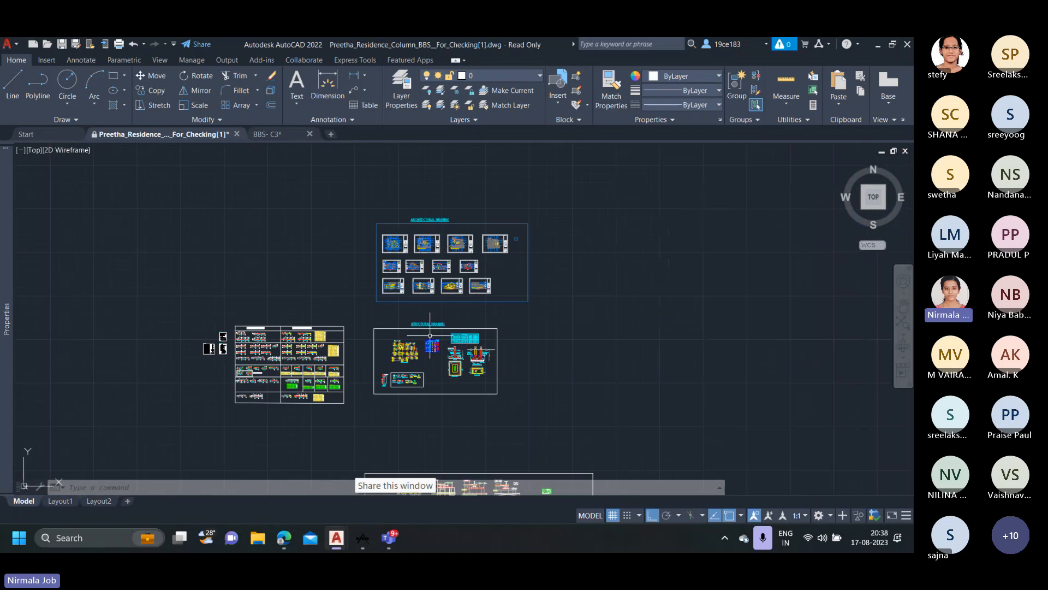
{"action": "scroll", "coordinate": [458, 339], "scroll_direction": "up", "scroll_amount": 10}
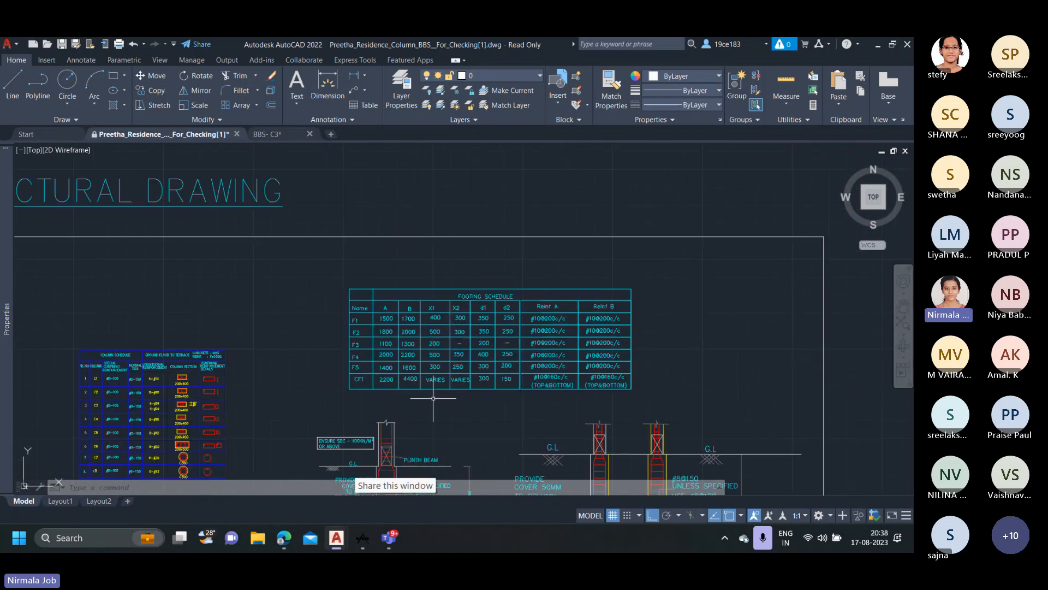
{"action": "scroll", "coordinate": [568, 317], "scroll_direction": "down", "scroll_amount": 8}
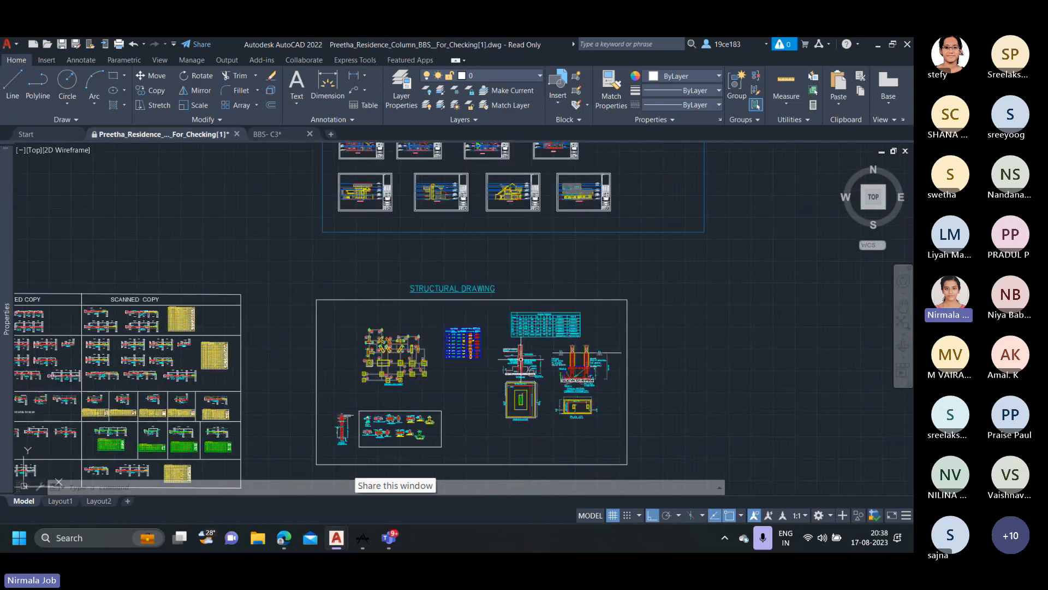
{"action": "middle_click_drag", "start_coordinate": [390, 440], "coordinate": [706, 275]}
{"action": "scroll", "coordinate": [324, 267], "scroll_direction": "up", "scroll_amount": 10}
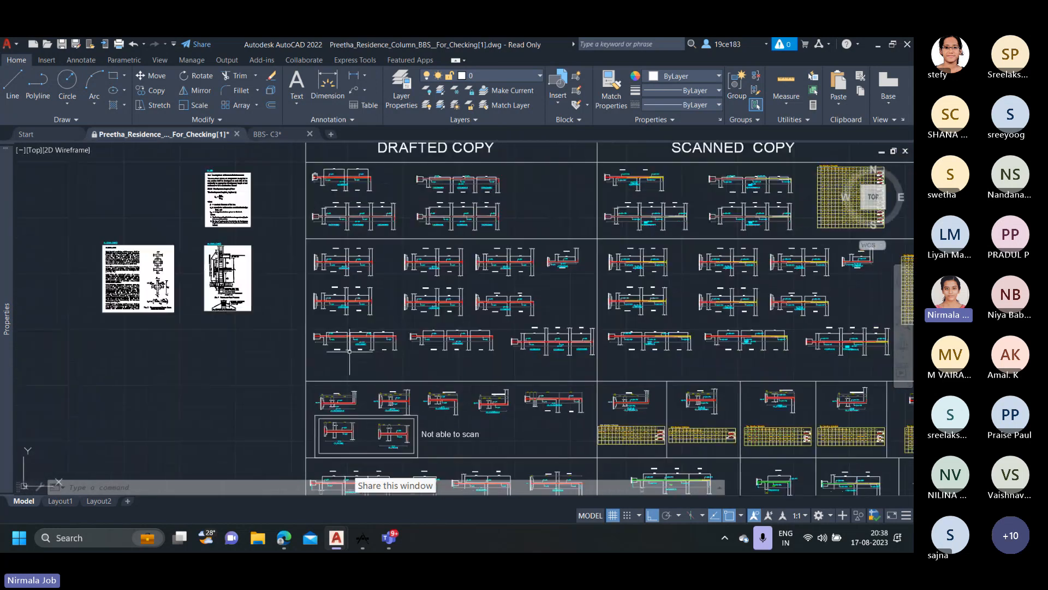
{"action": "scroll", "coordinate": [325, 267], "scroll_direction": "up", "scroll_amount": 4}
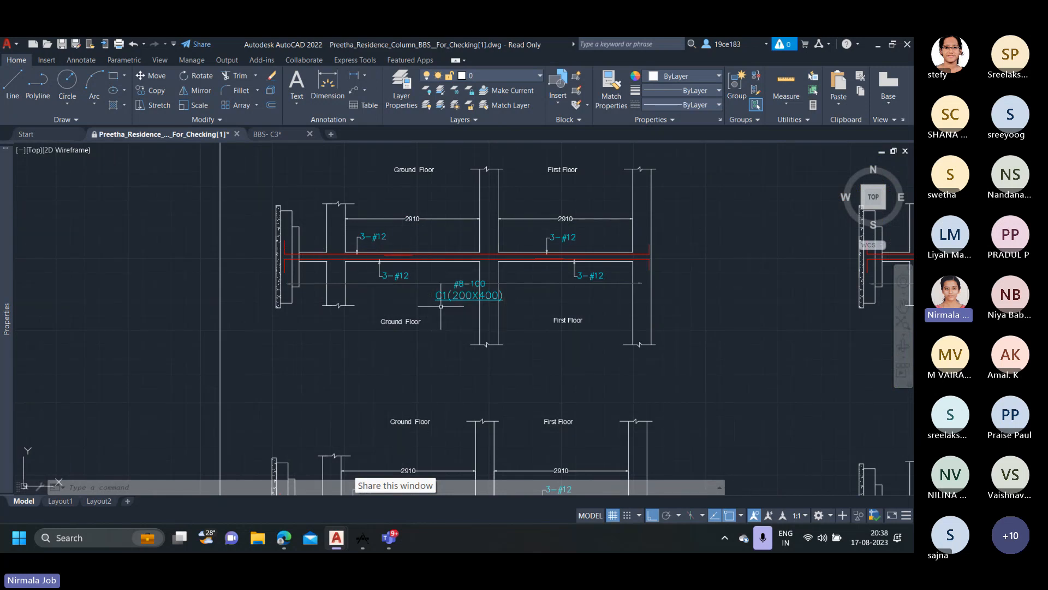
{"action": "scroll", "coordinate": [441, 306], "scroll_direction": "down", "scroll_amount": 6}
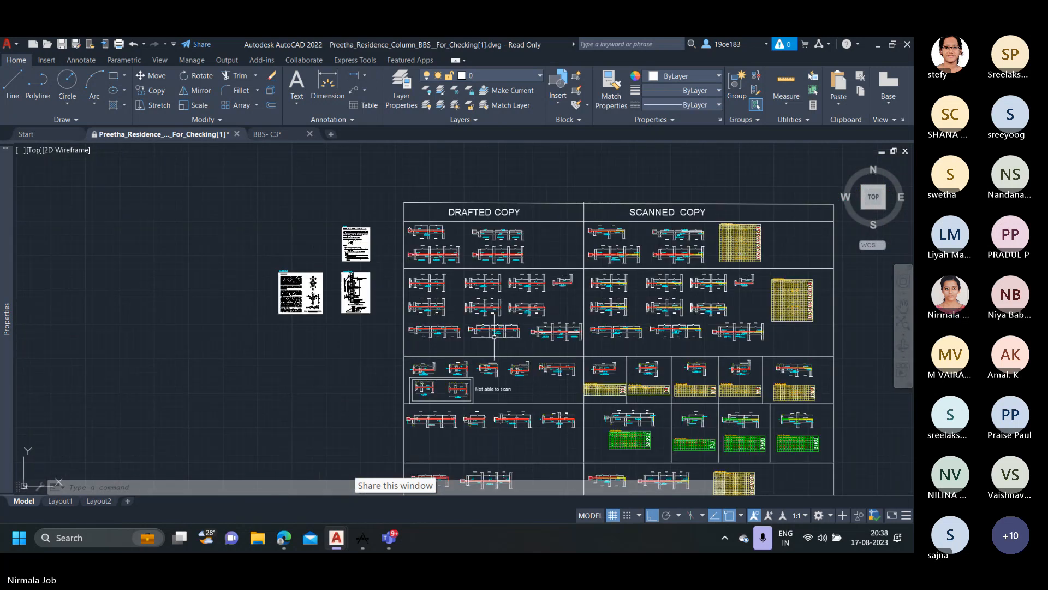
Read the C7 and C8 circular column rows in the structural drawing's column schedule.
{"action": "middle_click_drag", "start_coordinate": [494, 337], "coordinate": [280, 348]}
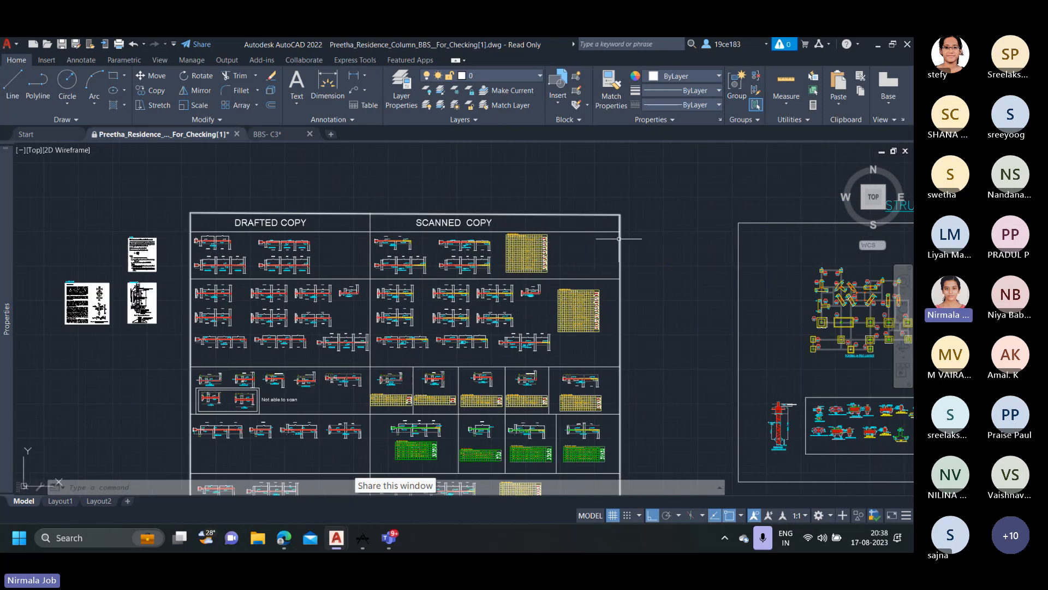
{"action": "middle_click_drag", "start_coordinate": [596, 249], "coordinate": [356, 344]}
{"action": "scroll", "coordinate": [429, 256], "scroll_direction": "down", "scroll_amount": 4}
{"action": "scroll", "coordinate": [555, 299], "scroll_direction": "up", "scroll_amount": 4}
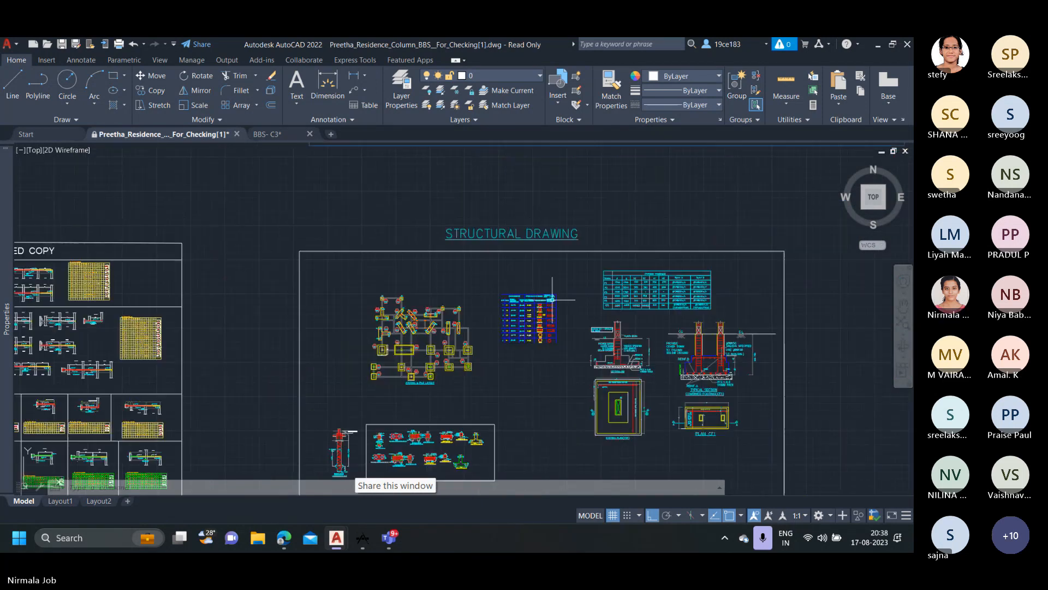
{"action": "scroll", "coordinate": [546, 329], "scroll_direction": "up", "scroll_amount": 5}
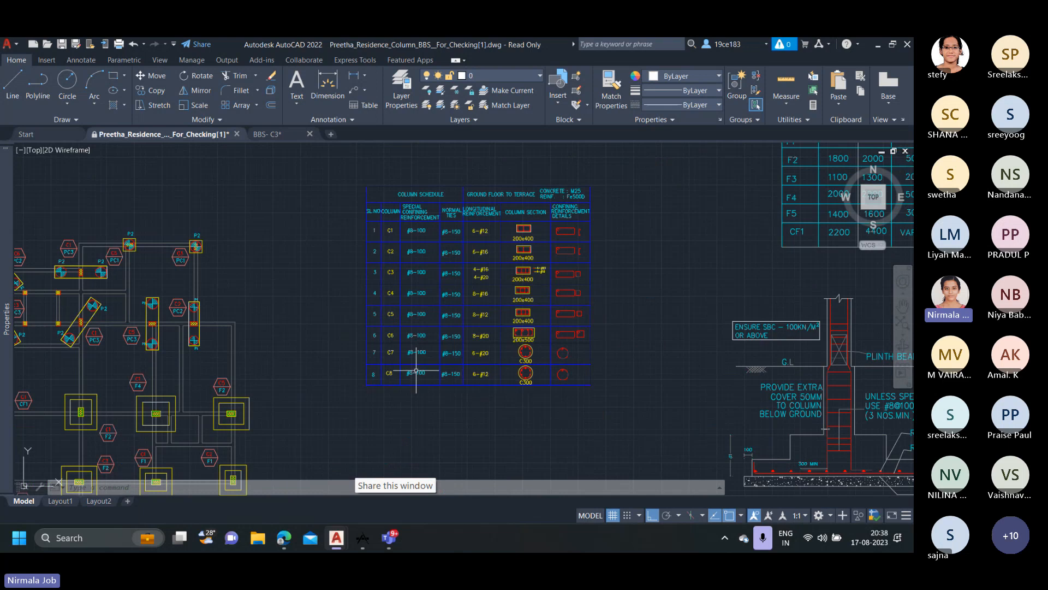
{"action": "scroll", "coordinate": [397, 375], "scroll_direction": "up", "scroll_amount": 4}
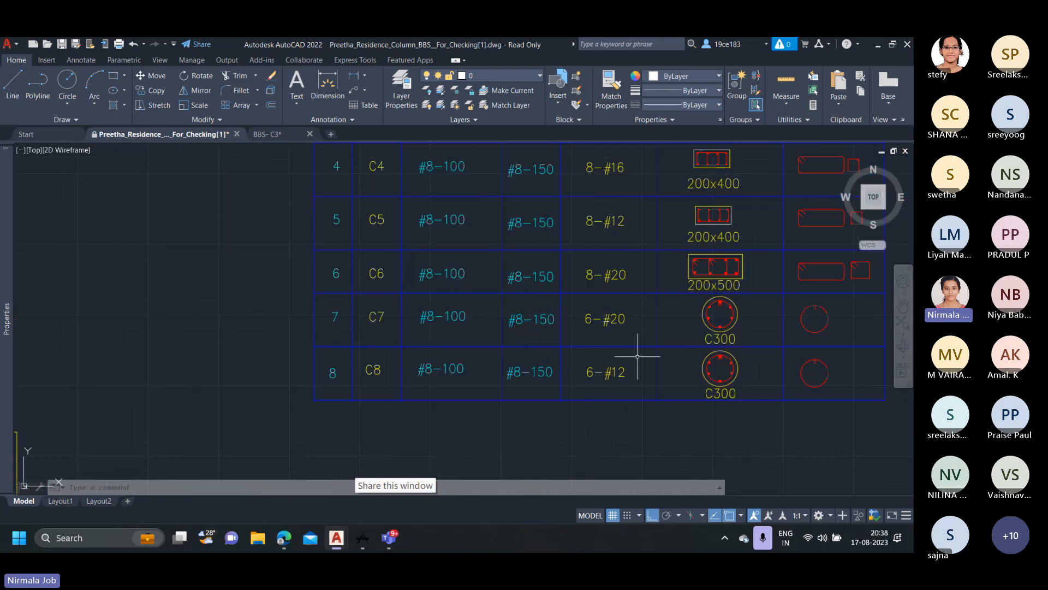
{"action": "scroll", "coordinate": [704, 344], "scroll_direction": "down", "scroll_amount": 2}
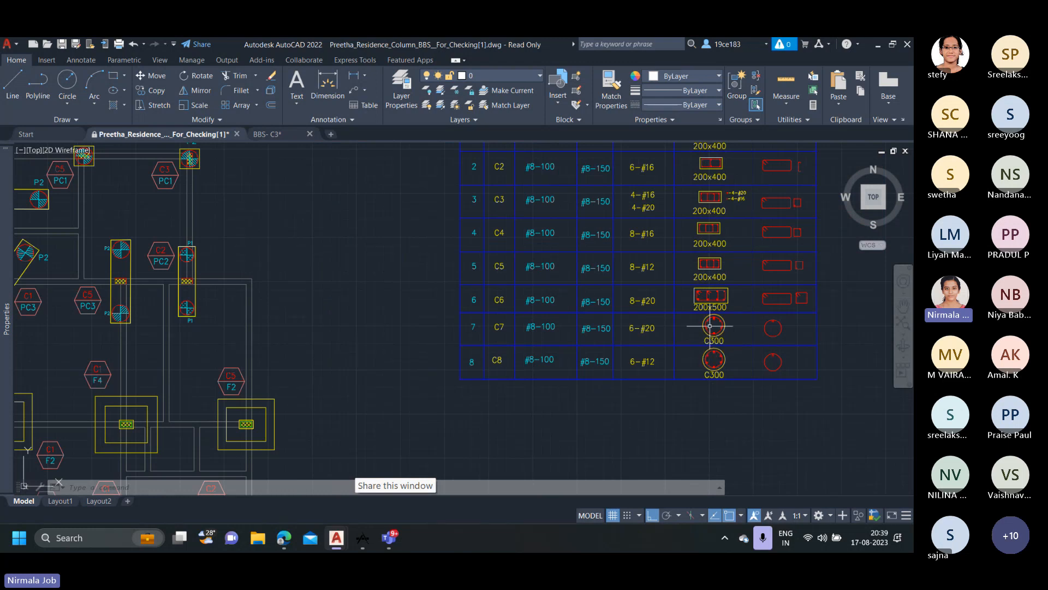
Inspect the drafted C7_F1(300) column's bars, bends and ties in the "Not able to scan" box, beside C8_F5(300).
{"action": "scroll", "coordinate": [633, 304], "scroll_direction": "down", "scroll_amount": 6}
{"action": "mouse_move", "coordinate": [449, 371]}
{"action": "middle_mouse_down"}
{"action": "mouse_move", "coordinate": [525, 333]}
{"action": "mouse_move", "coordinate": [648, 339]}
{"action": "middle_mouse_up"}
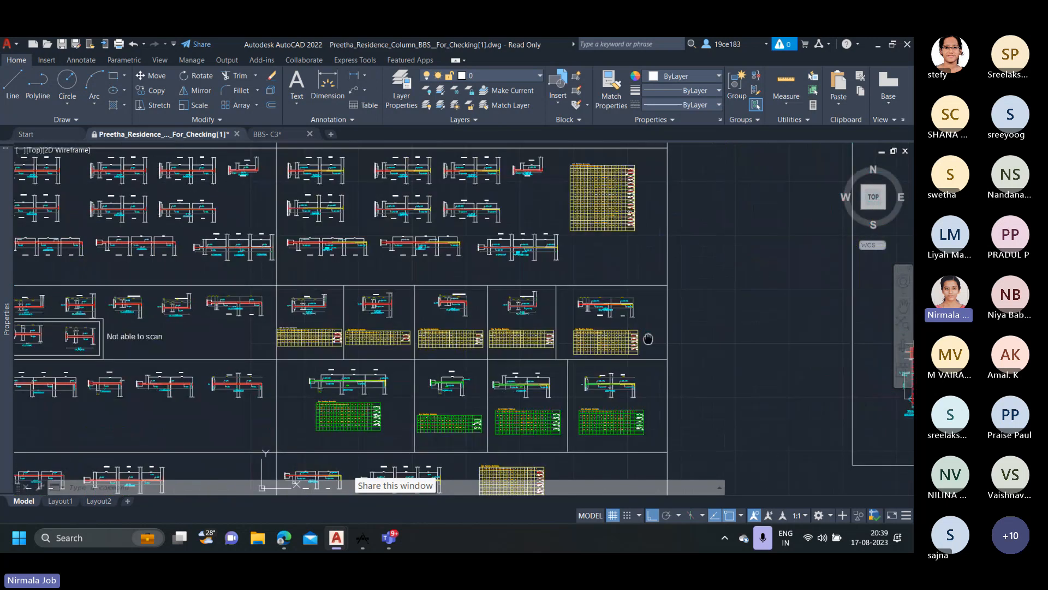
{"action": "scroll", "coordinate": [180, 327], "scroll_direction": "up", "scroll_amount": 6}
{"action": "scroll", "coordinate": [164, 328], "scroll_direction": "up", "scroll_amount": 2}
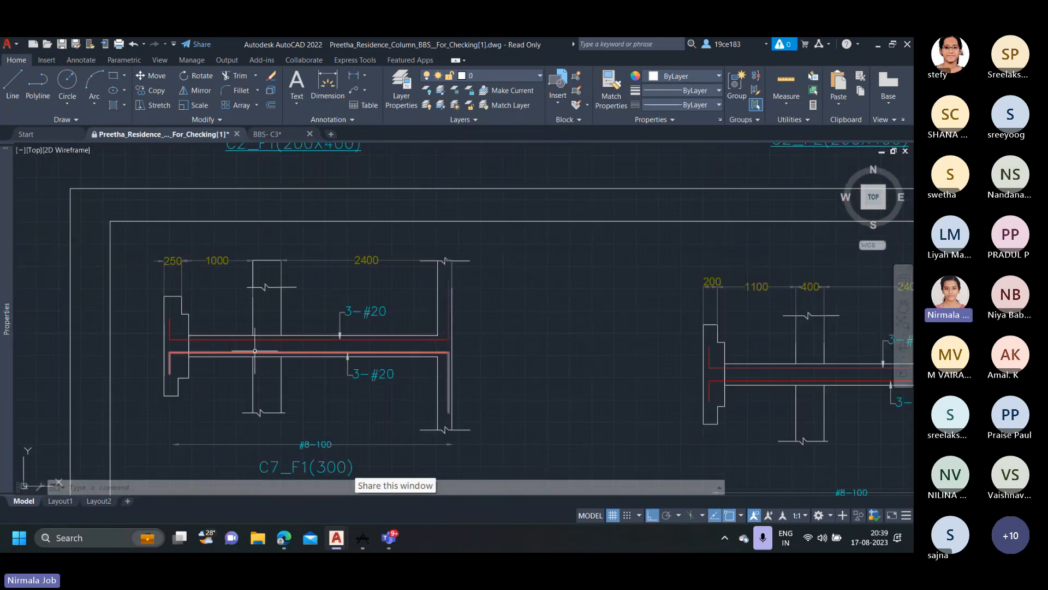
{"action": "scroll", "coordinate": [278, 387], "scroll_direction": "down", "scroll_amount": 2}
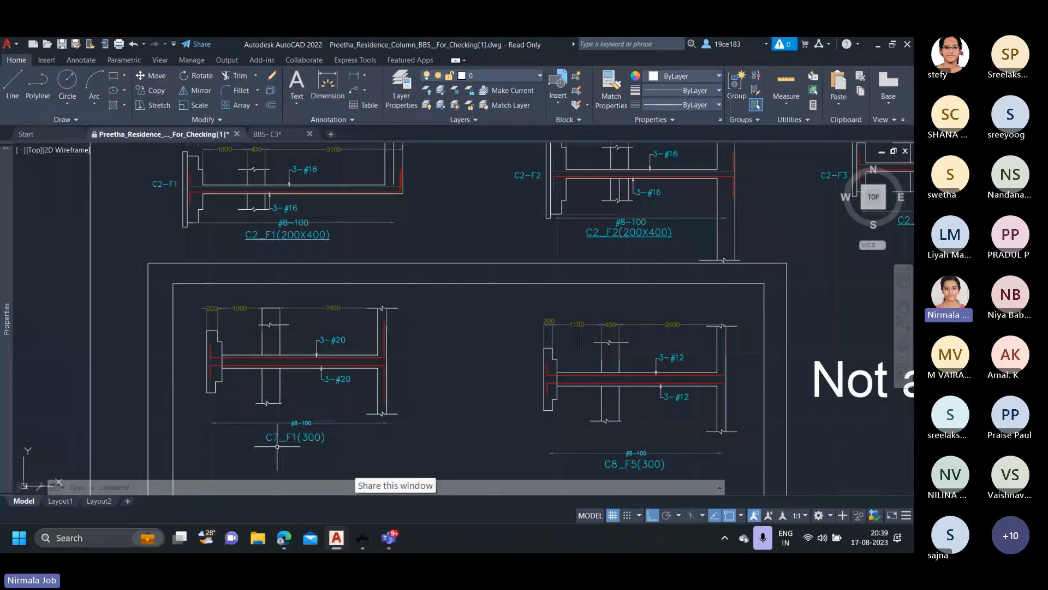
{"action": "scroll", "coordinate": [273, 427], "scroll_direction": "up", "scroll_amount": 2}
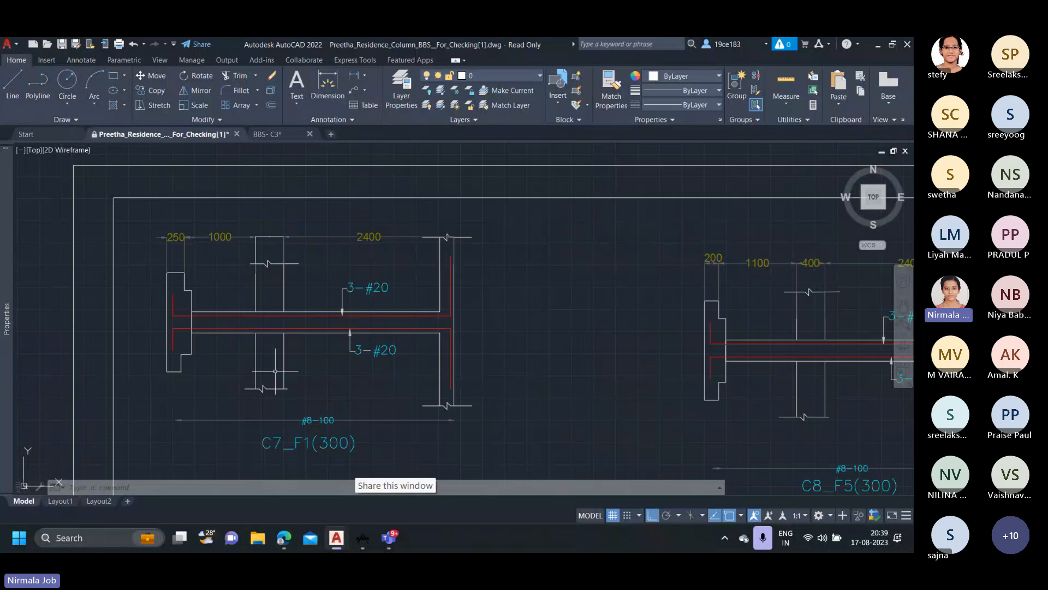
{"action": "scroll", "coordinate": [275, 371], "scroll_direction": "down", "scroll_amount": 4}
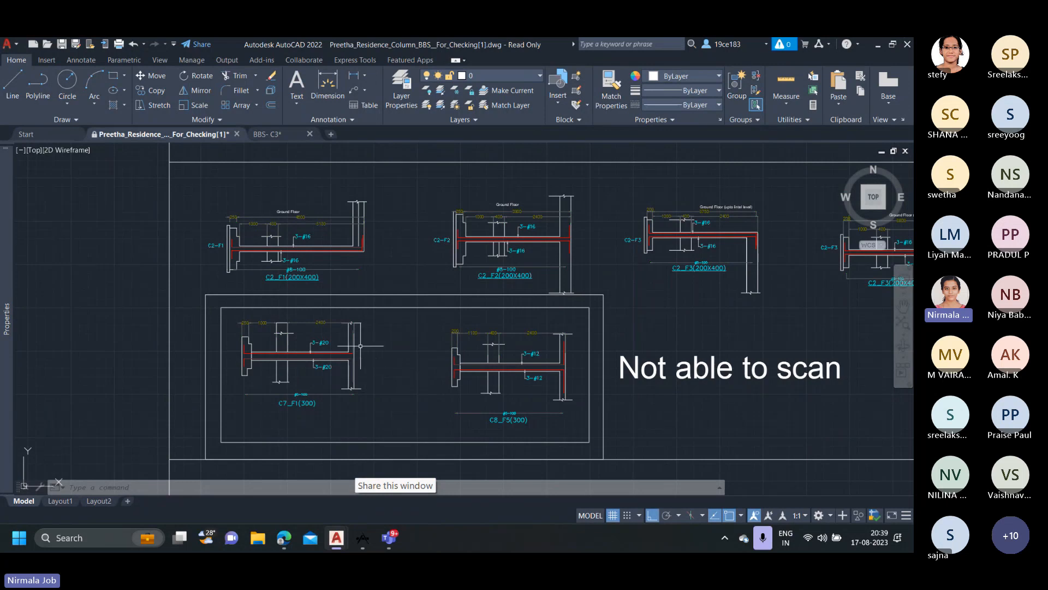
Go back to the drafted copy and review the first C4 column alongside the other drafted C4 columns.
{"action": "scroll", "coordinate": [360, 347], "scroll_direction": "down", "scroll_amount": 8}
{"action": "middle_click_drag", "start_coordinate": [491, 344], "coordinate": [555, 342]}
{"action": "scroll", "coordinate": [555, 343], "scroll_direction": "down", "scroll_amount": 2}
{"action": "middle_click_drag", "start_coordinate": [706, 259], "coordinate": [464, 350]}
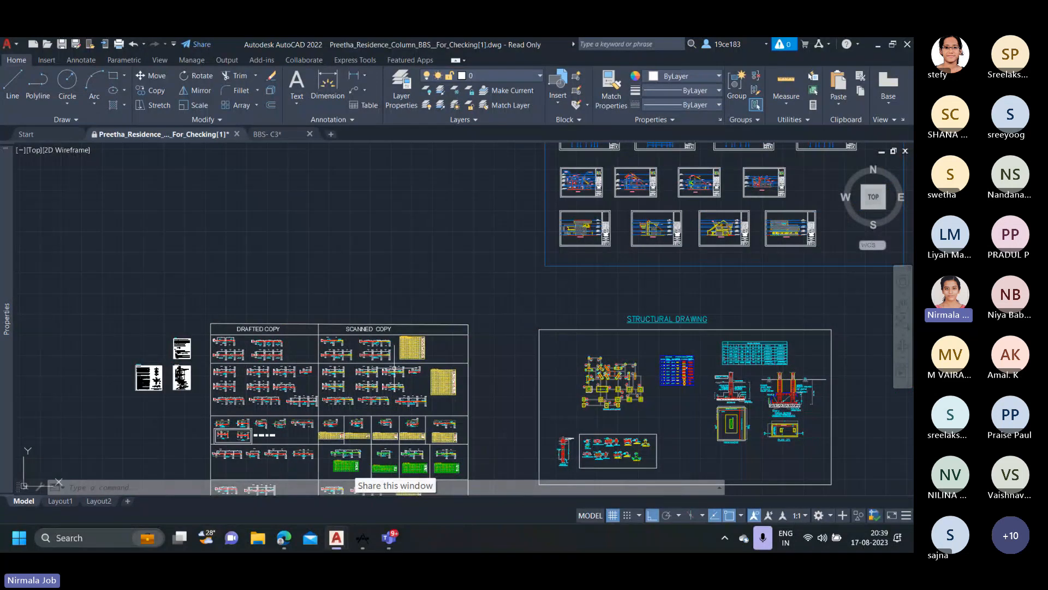
{"action": "scroll", "coordinate": [265, 350], "scroll_direction": "up", "scroll_amount": 2}
{"action": "scroll", "coordinate": [268, 345], "scroll_direction": "up", "scroll_amount": 2}
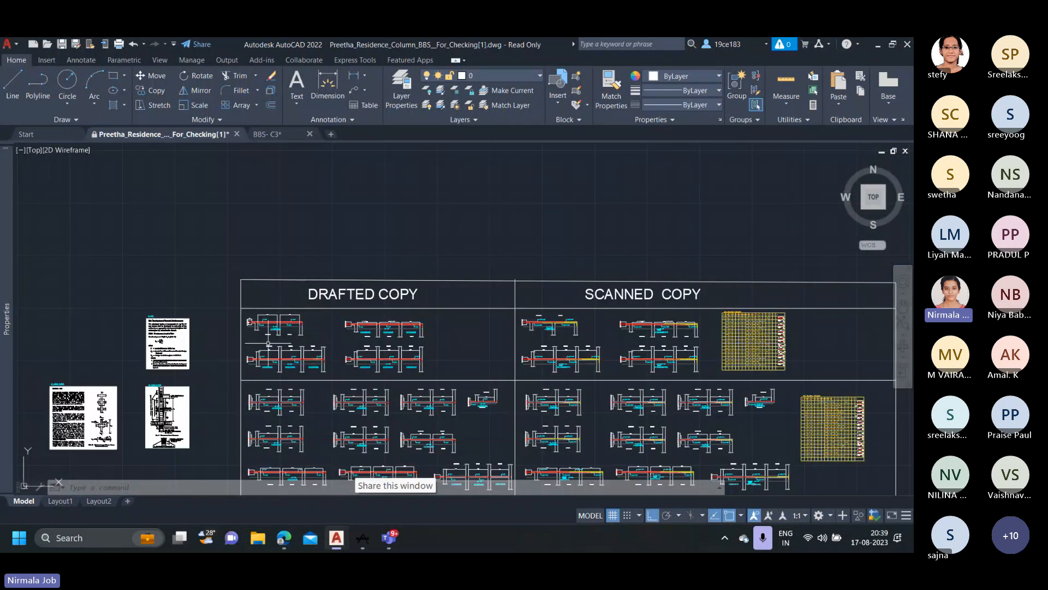
{"action": "scroll", "coordinate": [268, 344], "scroll_direction": "up", "scroll_amount": 4}
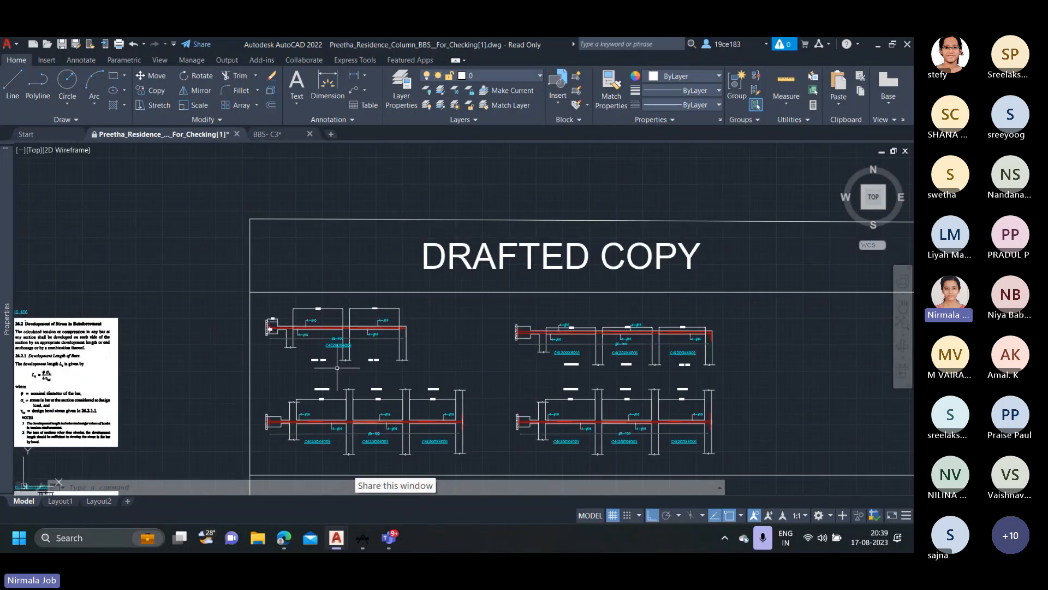
{"action": "scroll", "coordinate": [336, 368], "scroll_direction": "up", "scroll_amount": 2}
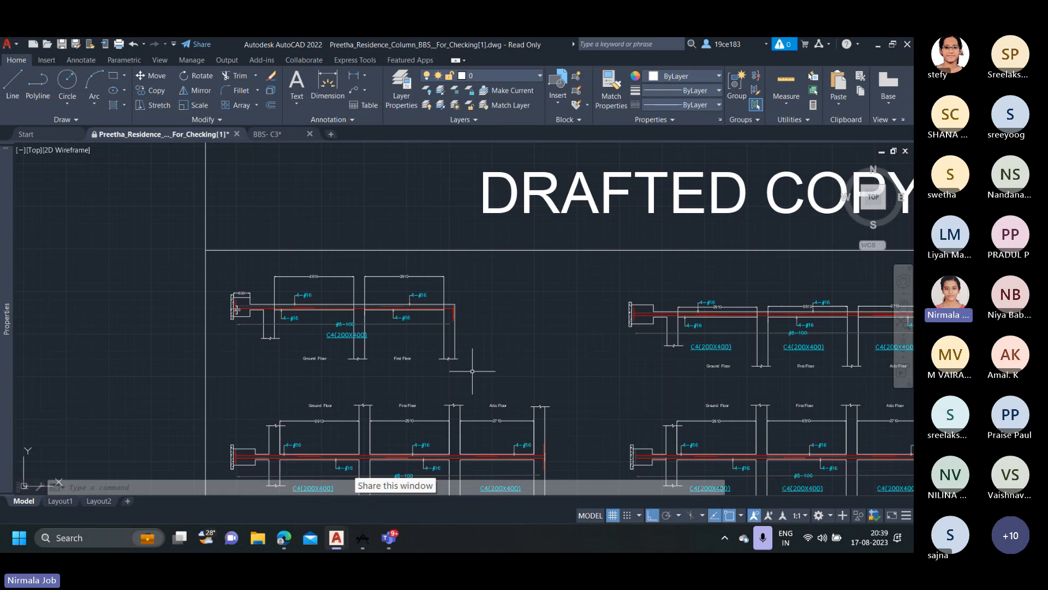
{"action": "mouse_move", "coordinate": [407, 309]}
{"action": "scroll", "coordinate": [475, 353], "scroll_direction": "down", "scroll_amount": 4}
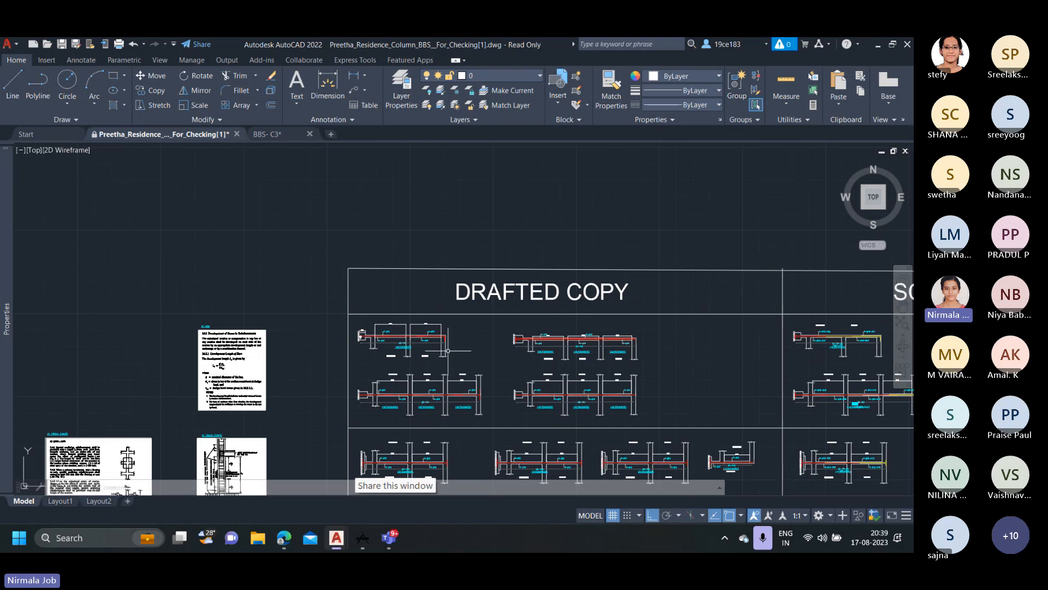
{"action": "scroll", "coordinate": [449, 350], "scroll_direction": "down", "scroll_amount": 6}
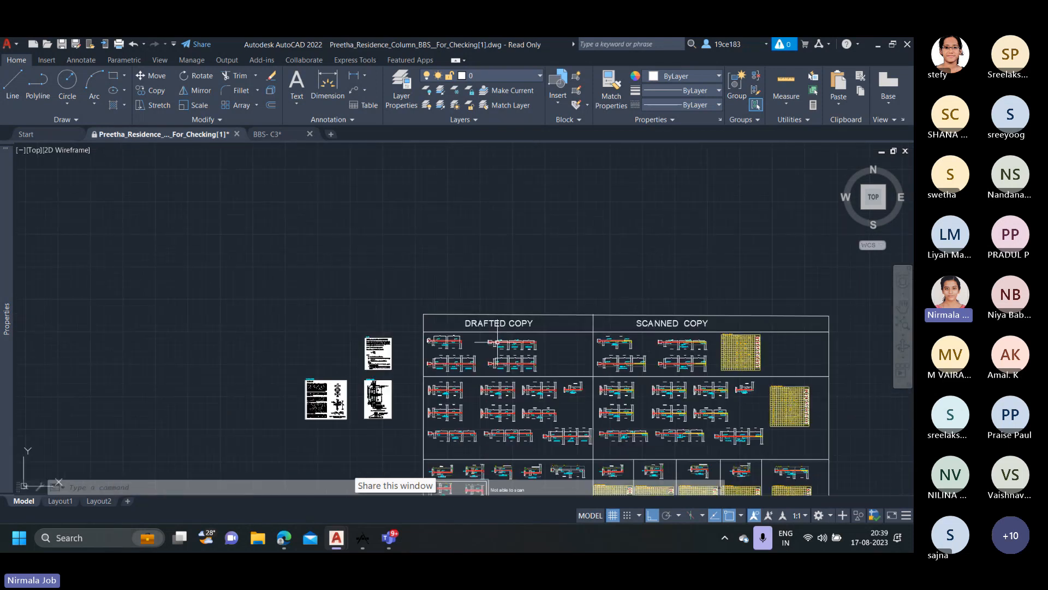
Examine the first drafted C4(200X400) column and the C4 columns in the structural drawing's footing and pile layout.
{"action": "scroll", "coordinate": [280, 324], "scroll_direction": "up", "scroll_amount": 5}
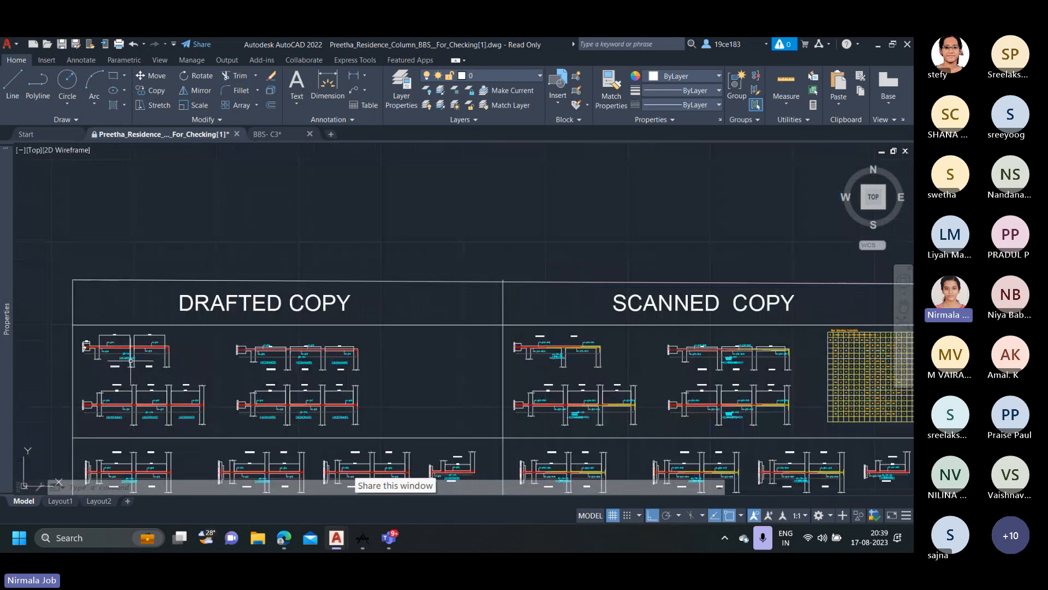
{"action": "scroll", "coordinate": [256, 328], "scroll_direction": "up", "scroll_amount": 3}
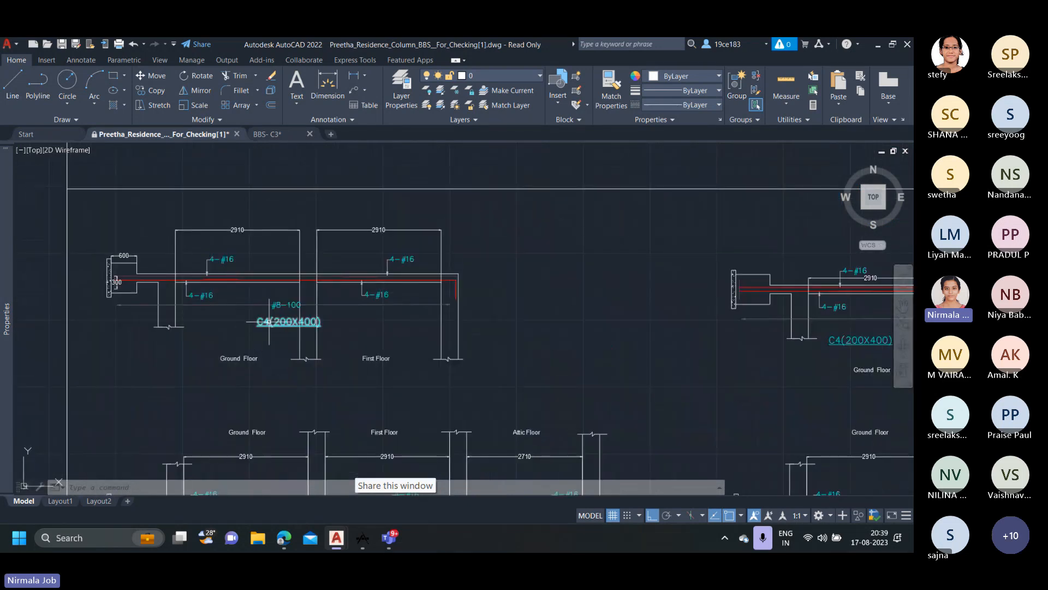
{"action": "scroll", "coordinate": [270, 321], "scroll_direction": "down", "scroll_amount": 2}
{"action": "middle_click_drag", "start_coordinate": [600, 197], "coordinate": [376, 335]}
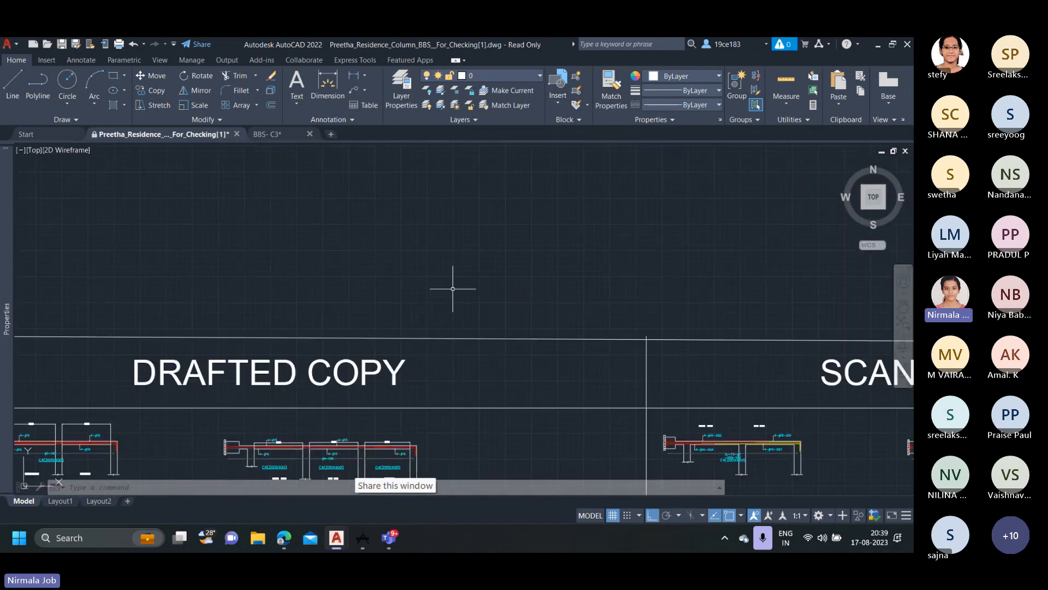
{"action": "scroll", "coordinate": [580, 257], "scroll_direction": "down", "scroll_amount": 3}
{"action": "mouse_move", "coordinate": [671, 221]}
{"action": "middle_mouse_down"}
{"action": "mouse_move", "coordinate": [346, 343]}
{"action": "mouse_move", "coordinate": [533, 309]}
{"action": "middle_mouse_up"}
{"action": "middle_click_drag", "start_coordinate": [552, 355], "coordinate": [487, 166]}
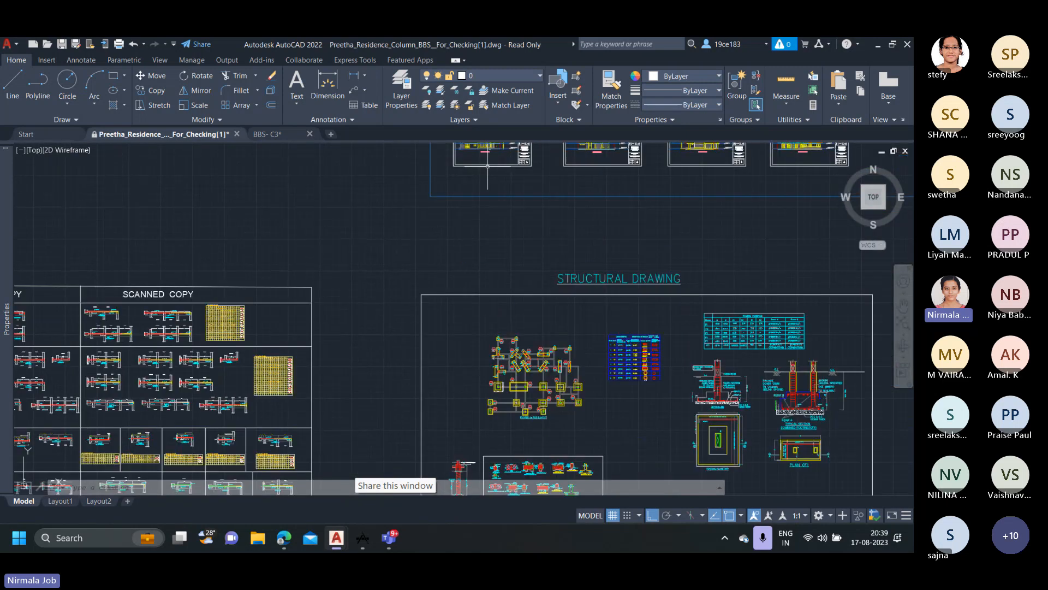
{"action": "scroll", "coordinate": [578, 384], "scroll_direction": "up", "scroll_amount": 4}
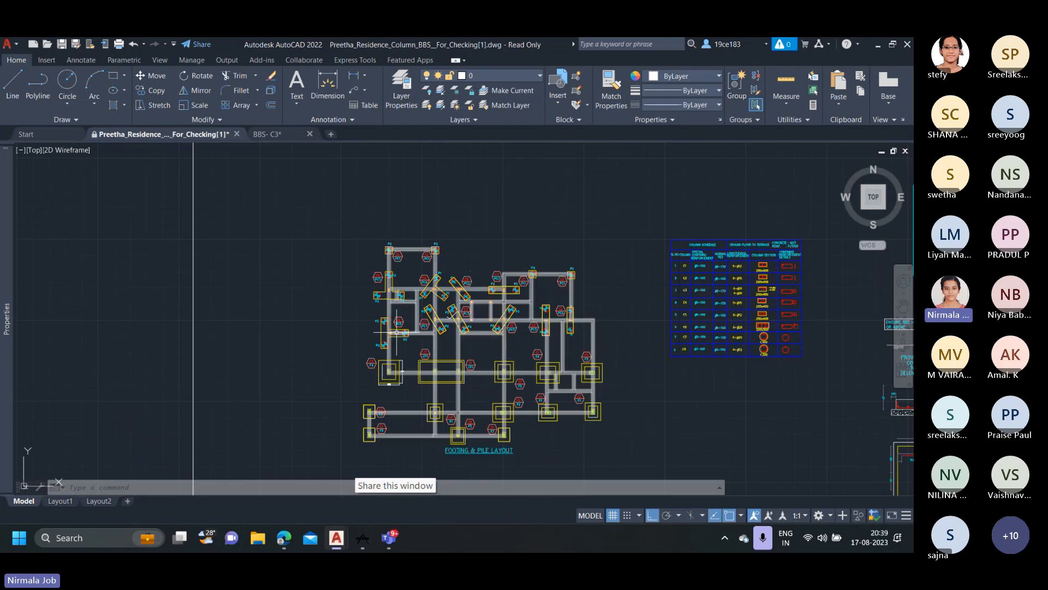
{"action": "scroll", "coordinate": [426, 279], "scroll_direction": "up", "scroll_amount": 4}
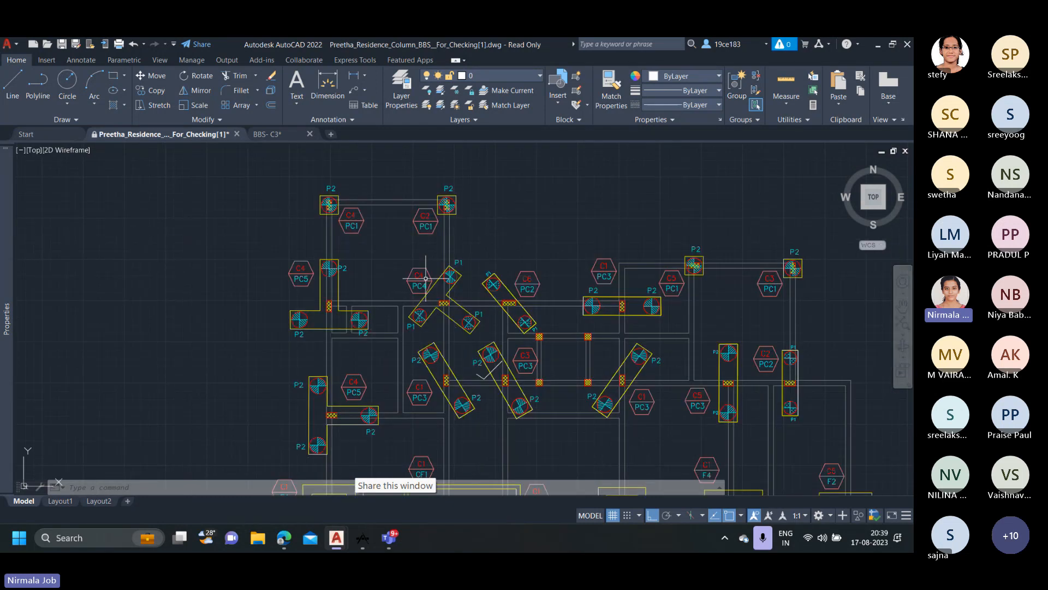
{"action": "scroll", "coordinate": [464, 227], "scroll_direction": "down", "scroll_amount": 4}
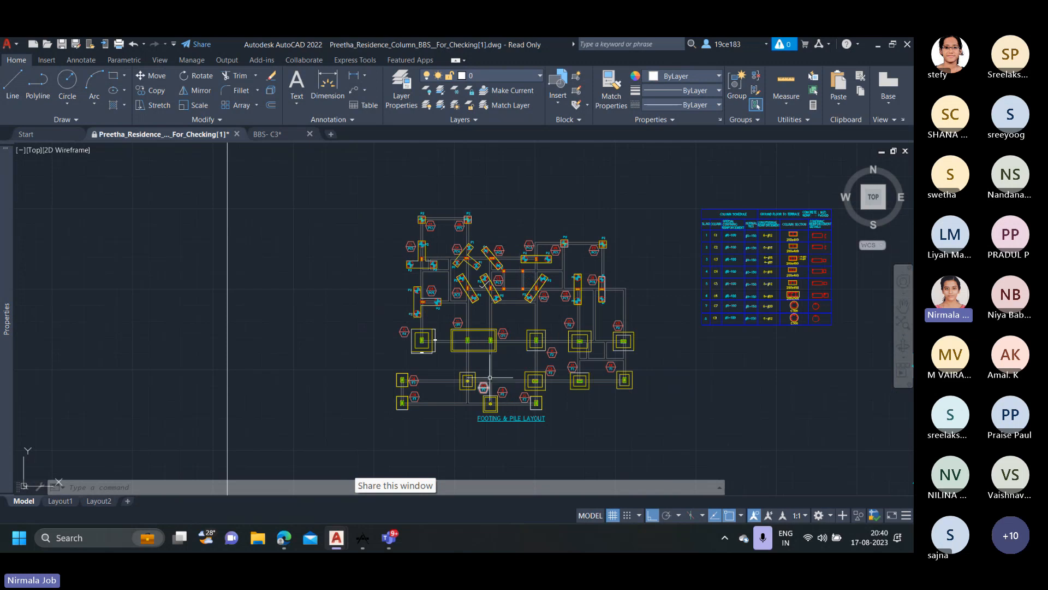
Copy the first drafted C4(200X400) column three times, stacked vertically in the empty space above the DRAFTED COPY heading.
{"action": "scroll", "coordinate": [490, 377], "scroll_direction": "down", "scroll_amount": 4}
{"action": "middle_click_drag", "start_coordinate": [329, 356], "coordinate": [662, 350]}
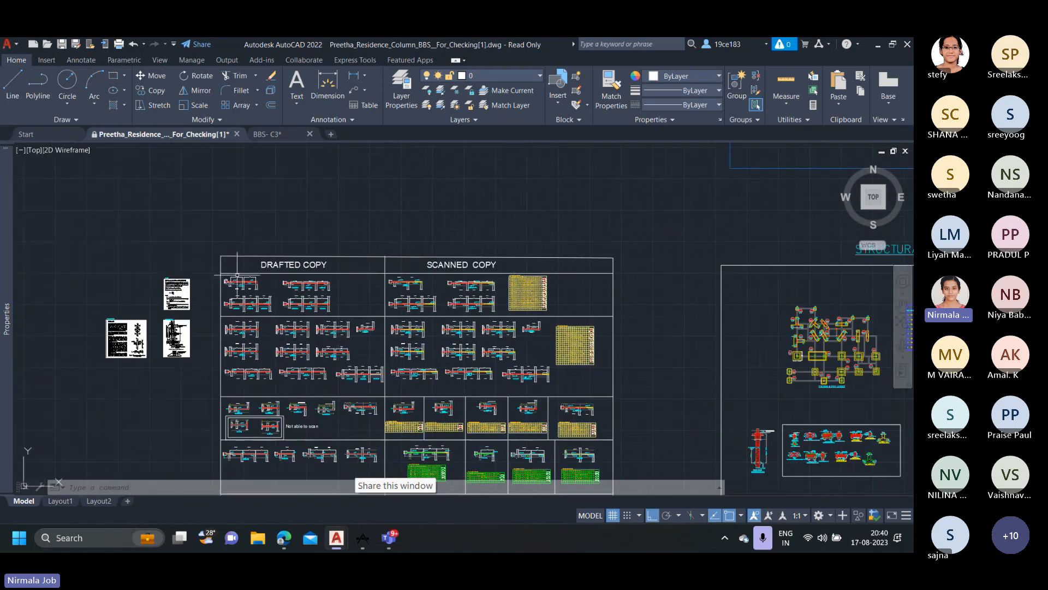
{"action": "scroll", "coordinate": [238, 276], "scroll_direction": "up", "scroll_amount": 4}
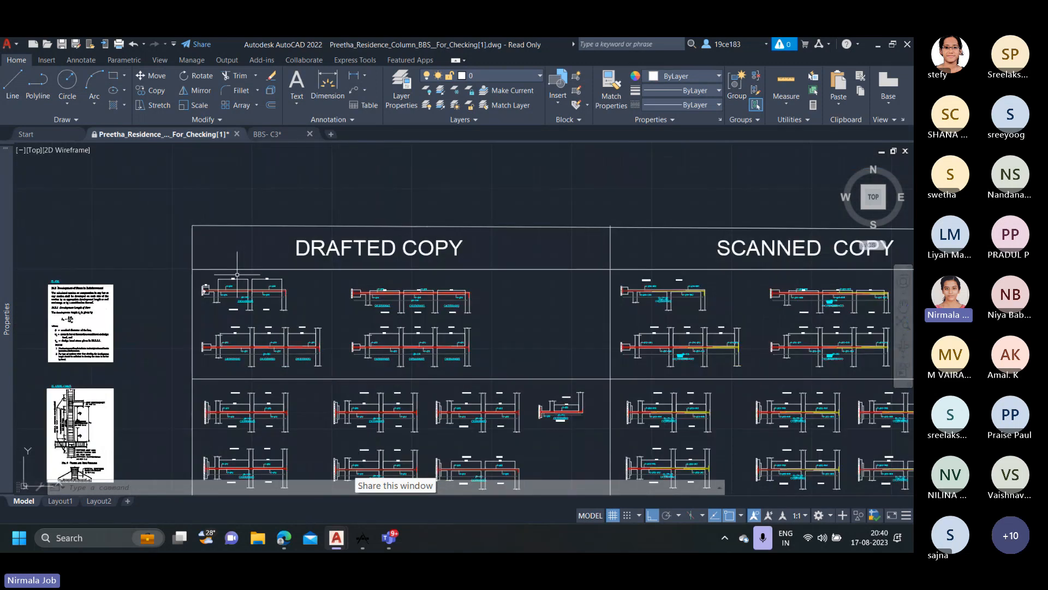
{"action": "left_click", "coordinate": [301, 318]}
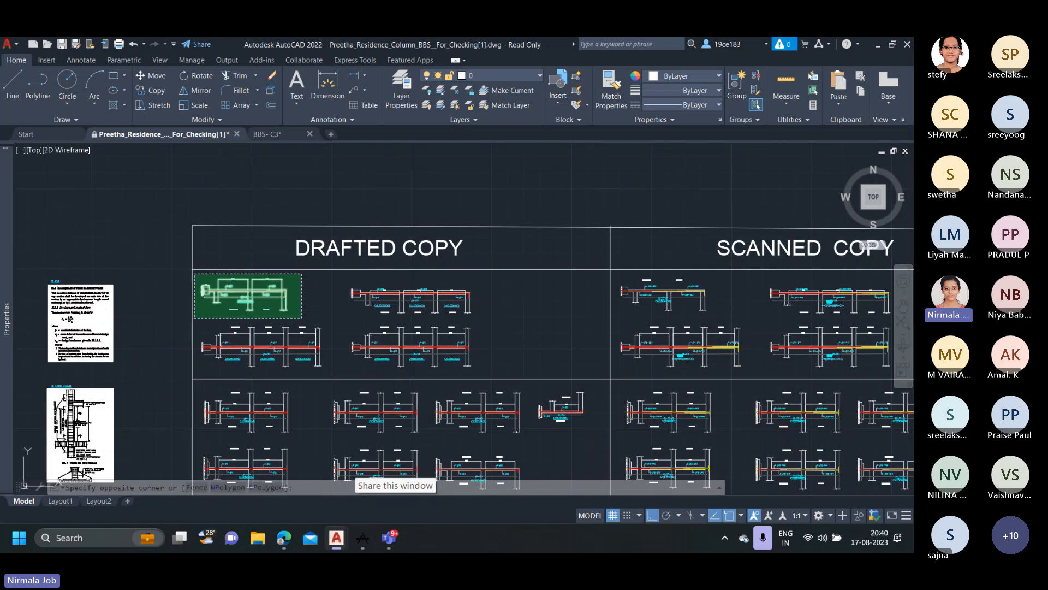
{"action": "left_click", "coordinate": [194, 273]}
{"action": "right_click", "coordinate": [195, 273]}
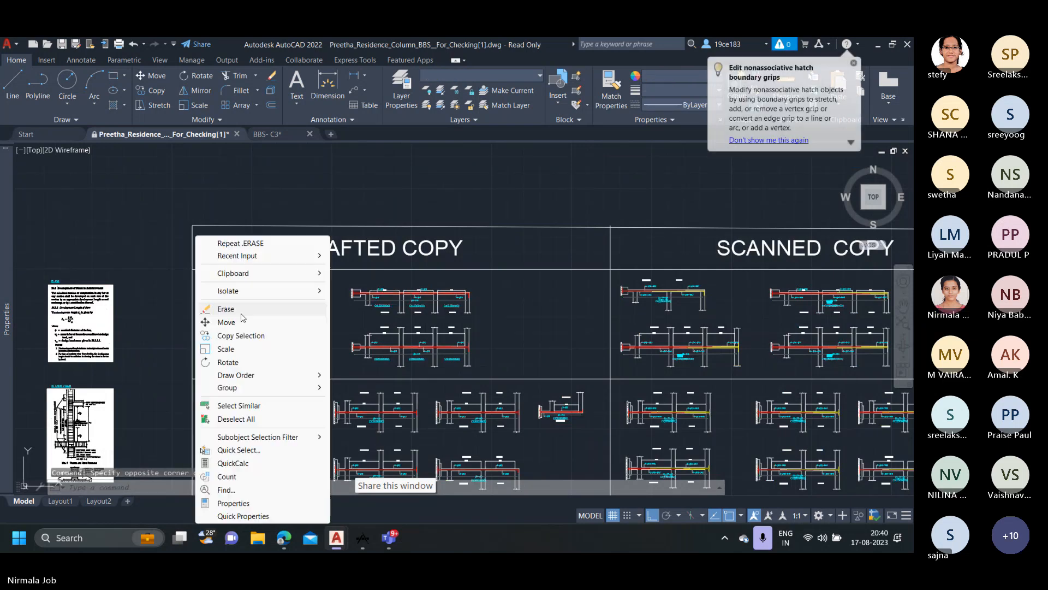
{"action": "left_click", "coordinate": [240, 335]}
{"action": "left_click", "coordinate": [205, 290]}
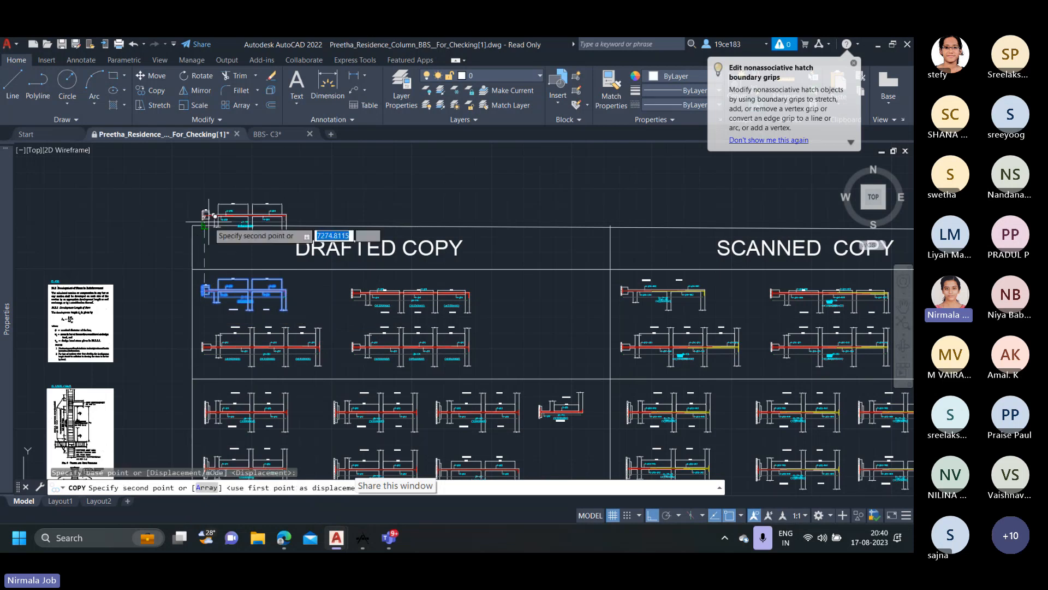
{"action": "scroll", "coordinate": [208, 257], "scroll_direction": "down", "scroll_amount": 2}
{"action": "scroll", "coordinate": [207, 257], "scroll_direction": "up", "scroll_amount": 2}
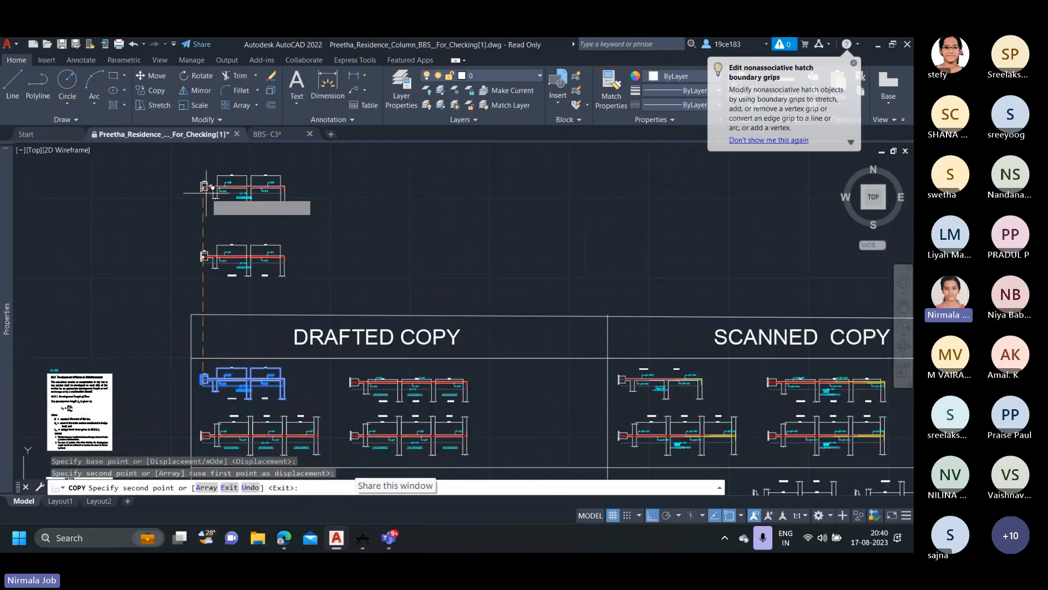
{"action": "left_click", "coordinate": [207, 193]}
{"action": "middle_click_drag", "start_coordinate": [206, 184], "coordinate": [206, 292]}
{"action": "left_click", "coordinate": [208, 238]}
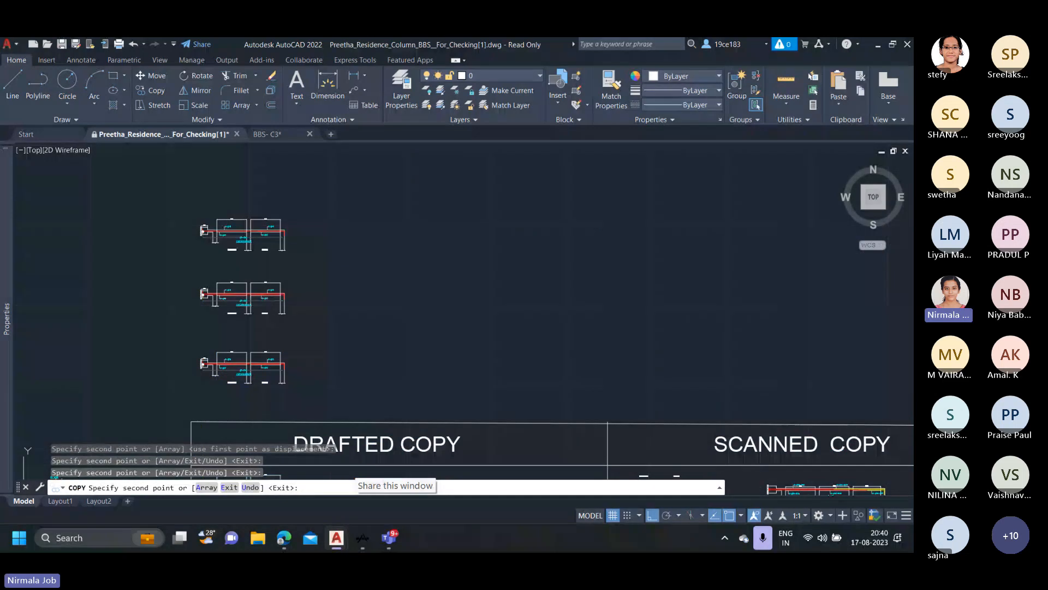
{"action": "key", "text": "Escape"}
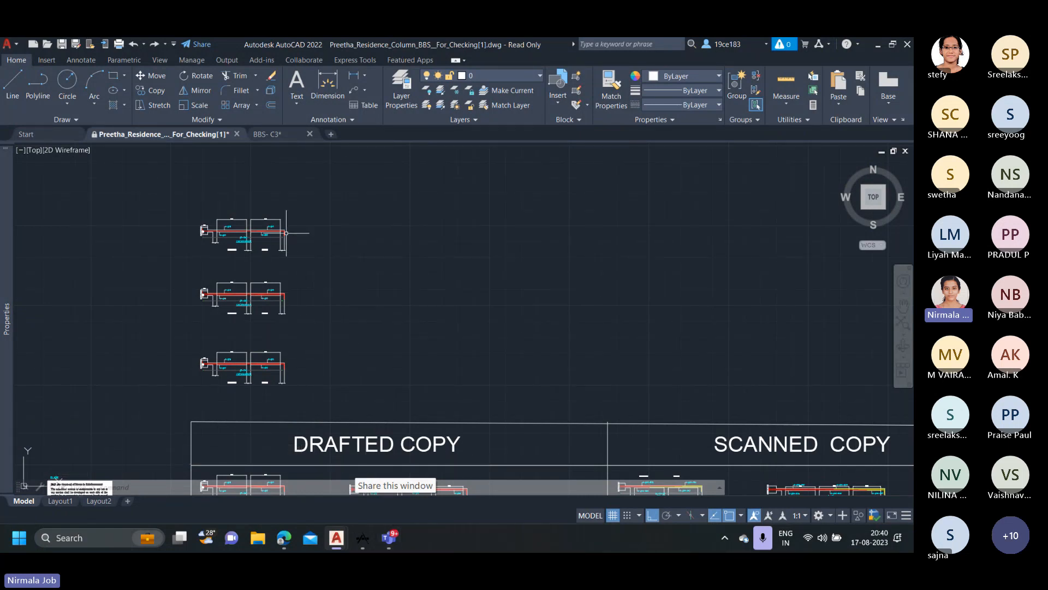
Switch to aadspro and review the beam BBS scanning properties, including the naming tag, reinforcement layer and stirrup covers.
{"action": "left_click", "coordinate": [354, 543]}
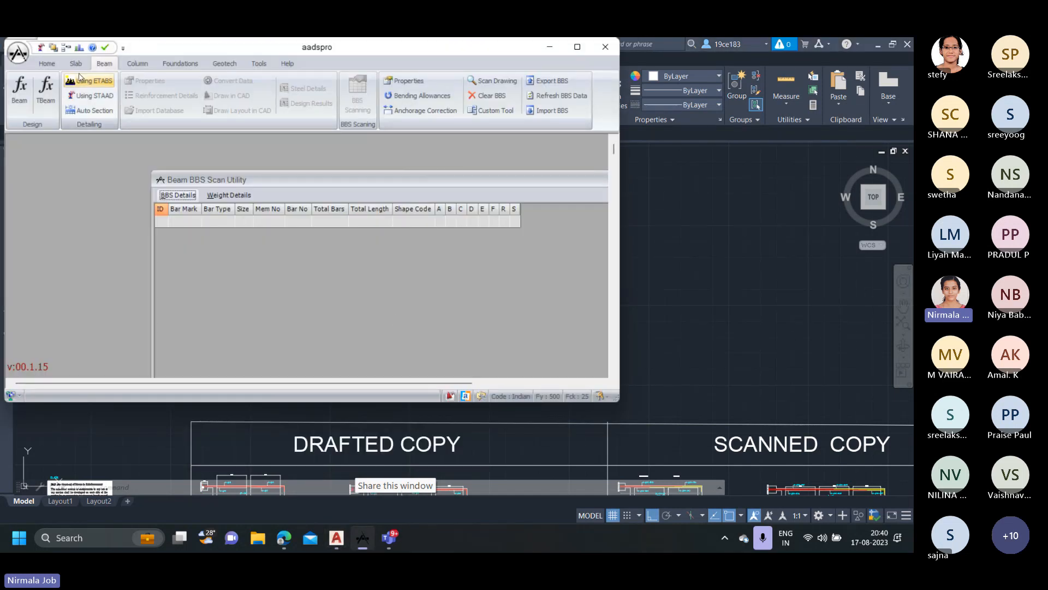
{"action": "left_click", "coordinate": [393, 82]}
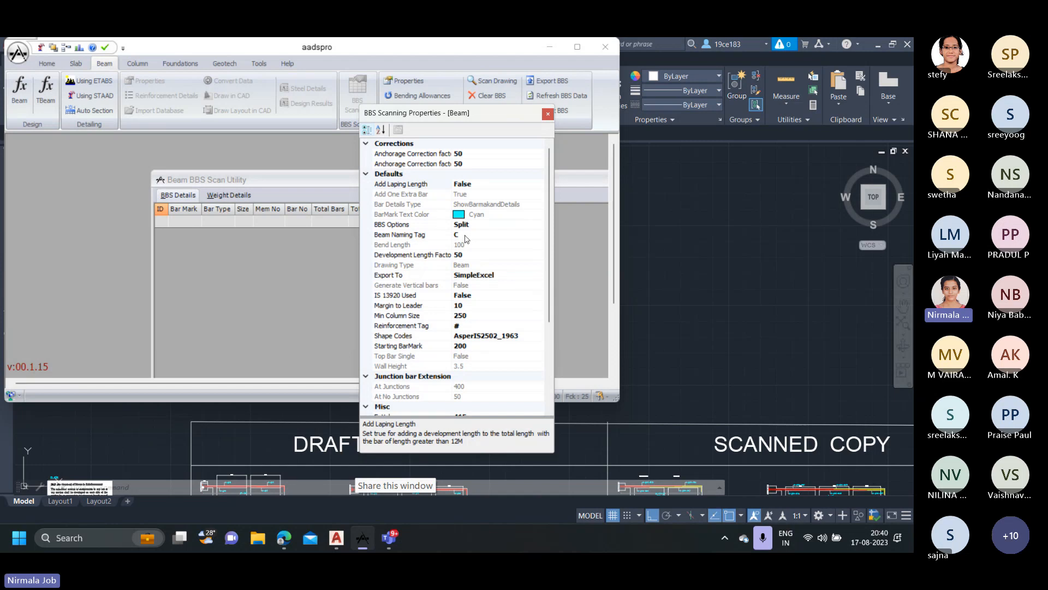
{"action": "scroll", "coordinate": [483, 292], "scroll_direction": "down", "scroll_amount": 4}
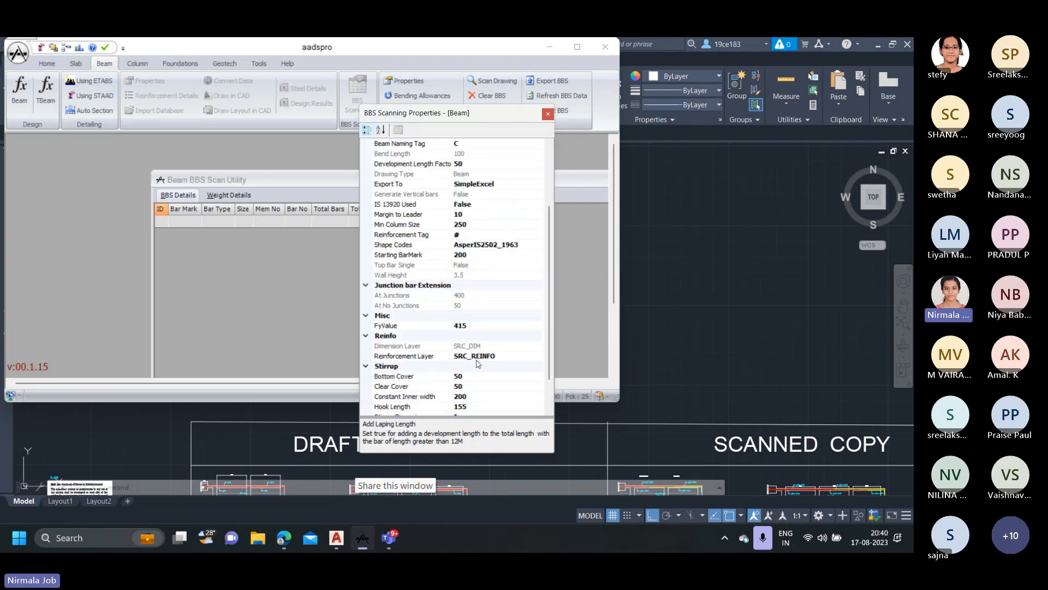
{"action": "scroll", "coordinate": [469, 380], "scroll_direction": "up", "scroll_amount": 1}
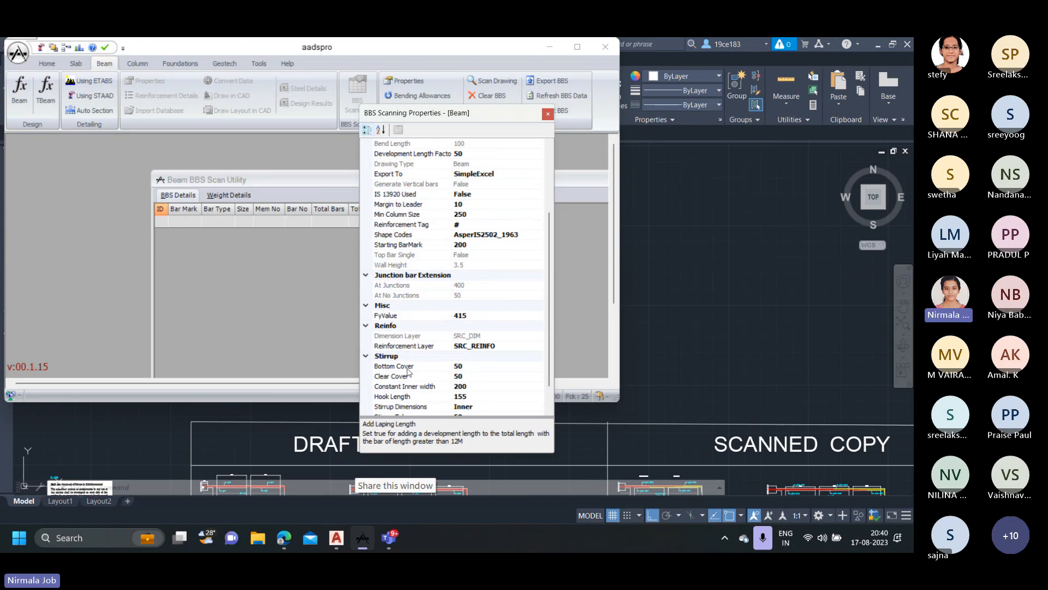
{"action": "scroll", "coordinate": [442, 373], "scroll_direction": "down", "scroll_amount": 1}
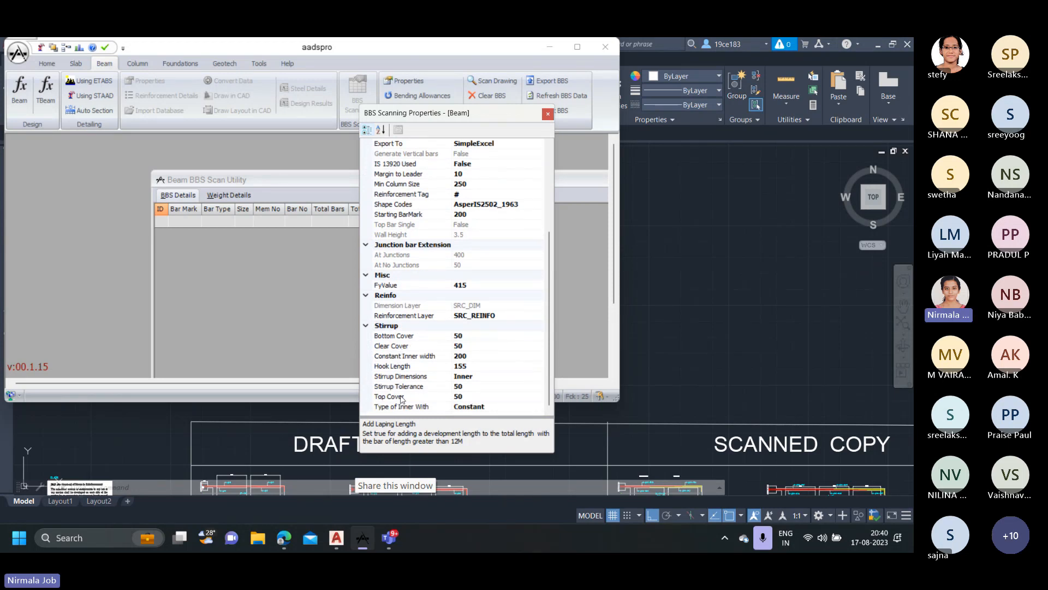
{"action": "left_click", "coordinate": [547, 114]}
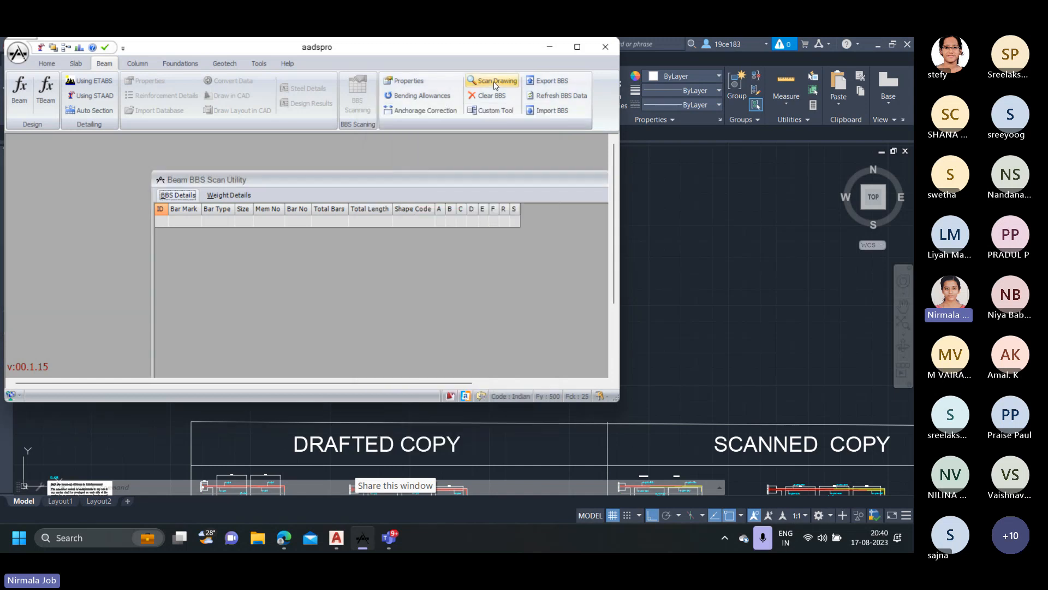
Scan the three C4 column copies above the DRAFTED COPY heading with the beam BBS Scan Drawing tool.
{"action": "left_click", "coordinate": [496, 83]}
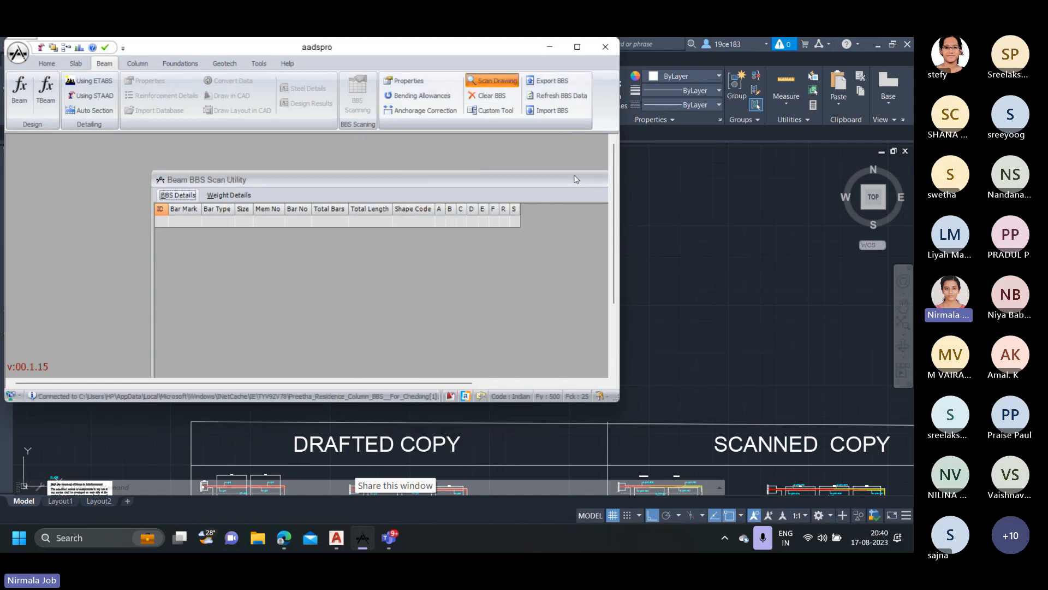
{"action": "left_click", "coordinate": [649, 266]}
{"action": "scroll", "coordinate": [395, 376], "scroll_direction": "up", "scroll_amount": 2}
{"action": "scroll", "coordinate": [364, 417], "scroll_direction": "down", "scroll_amount": 2}
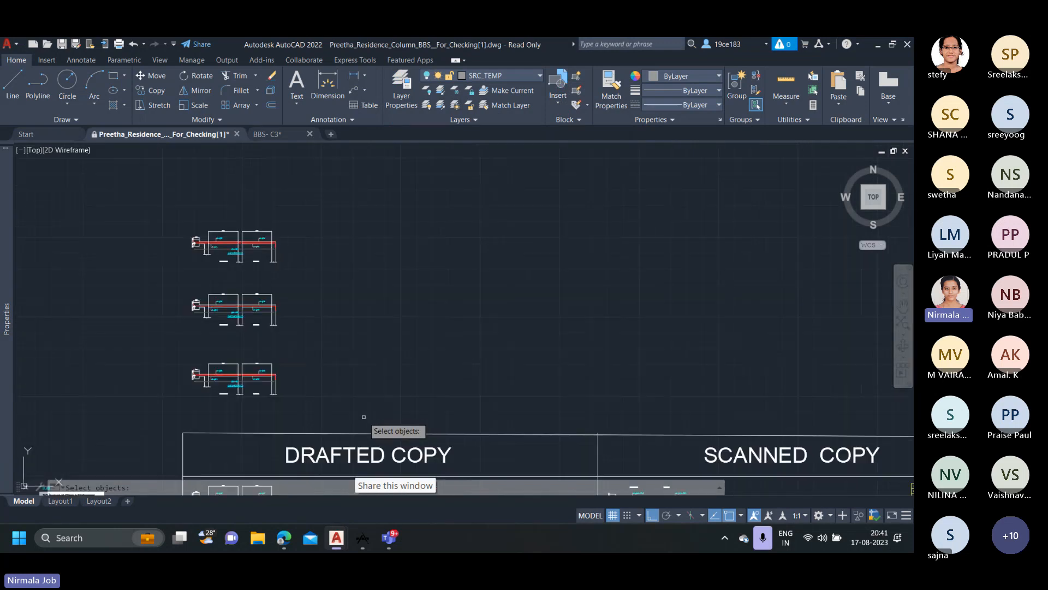
{"action": "left_click", "coordinate": [364, 417]}
{"action": "left_click", "coordinate": [168, 203]}
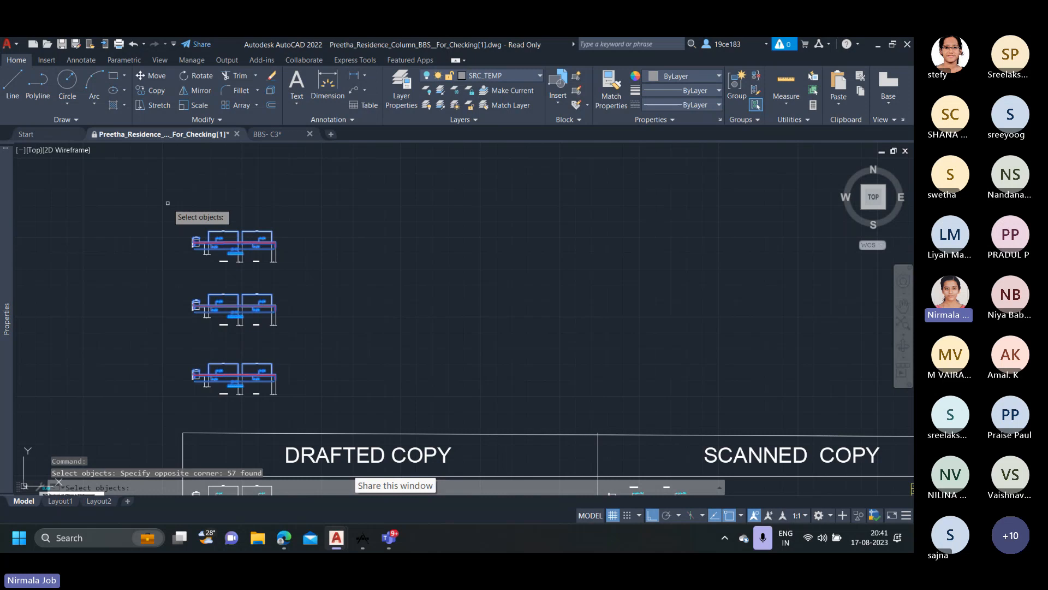
{"action": "key", "text": "Return"}
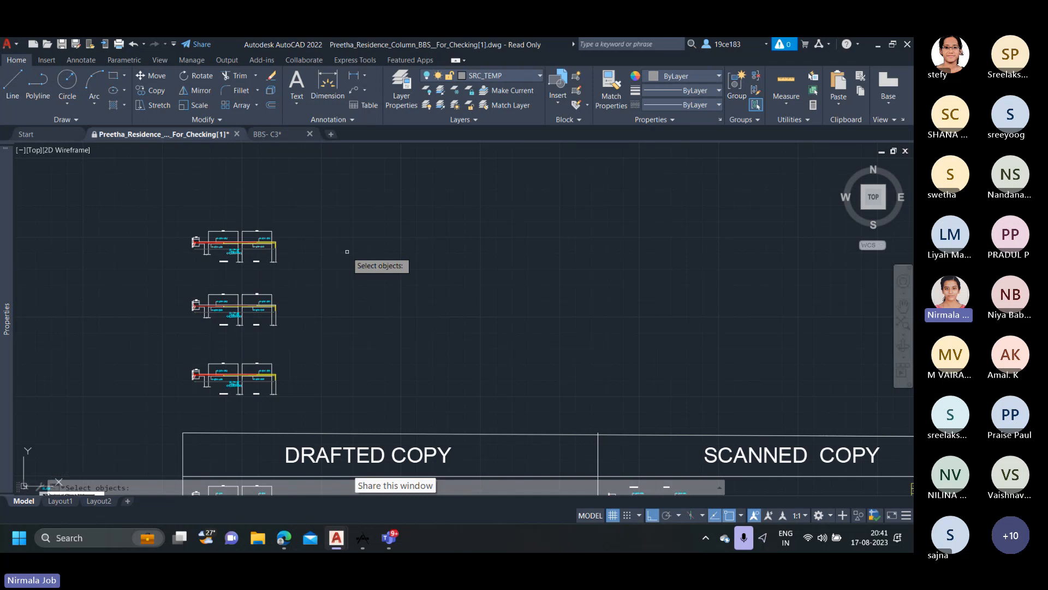
{"action": "key", "text": "Escape"}
Compare the longitudinal bar marks generated on the scanned C4(200X400) column copies.
{"action": "scroll", "coordinate": [200, 251], "scroll_direction": "up", "scroll_amount": 6}
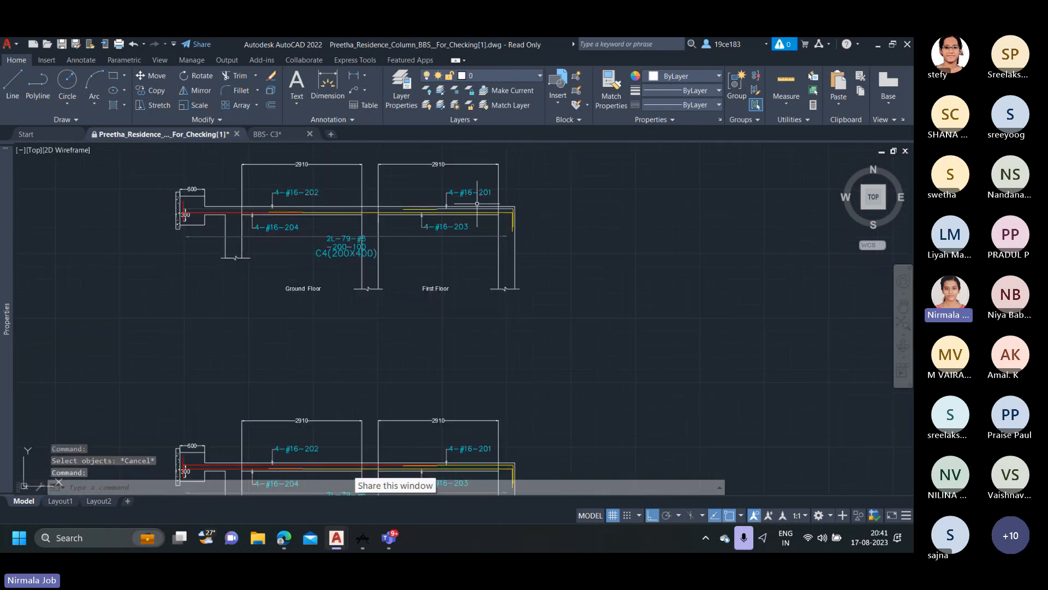
{"action": "scroll", "coordinate": [458, 201], "scroll_direction": "up", "scroll_amount": 2}
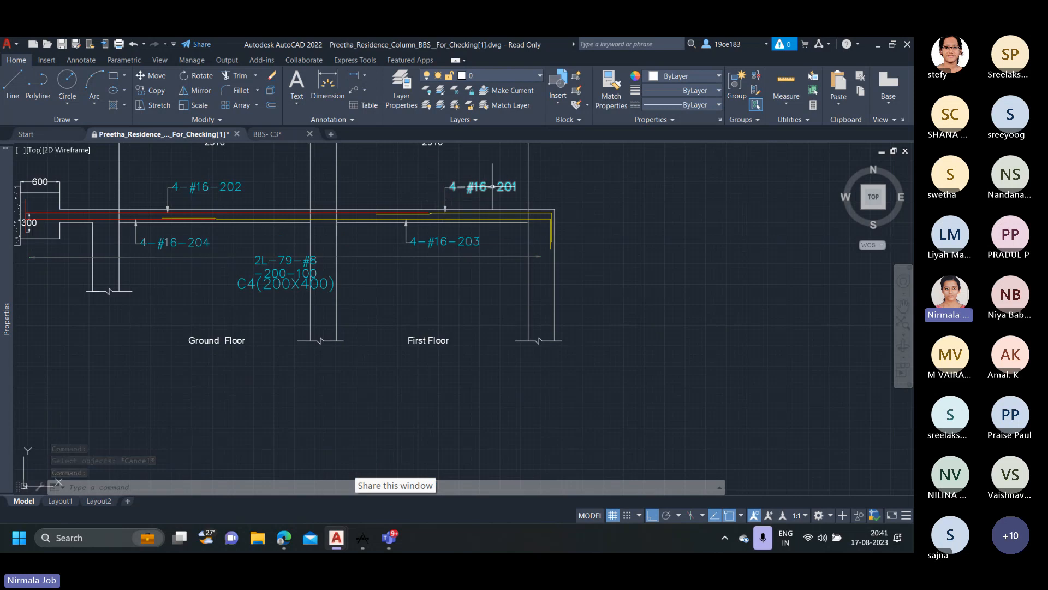
{"action": "scroll", "coordinate": [419, 232], "scroll_direction": "down", "scroll_amount": 4}
{"action": "middle_click_drag", "start_coordinate": [448, 381], "coordinate": [428, 274]}
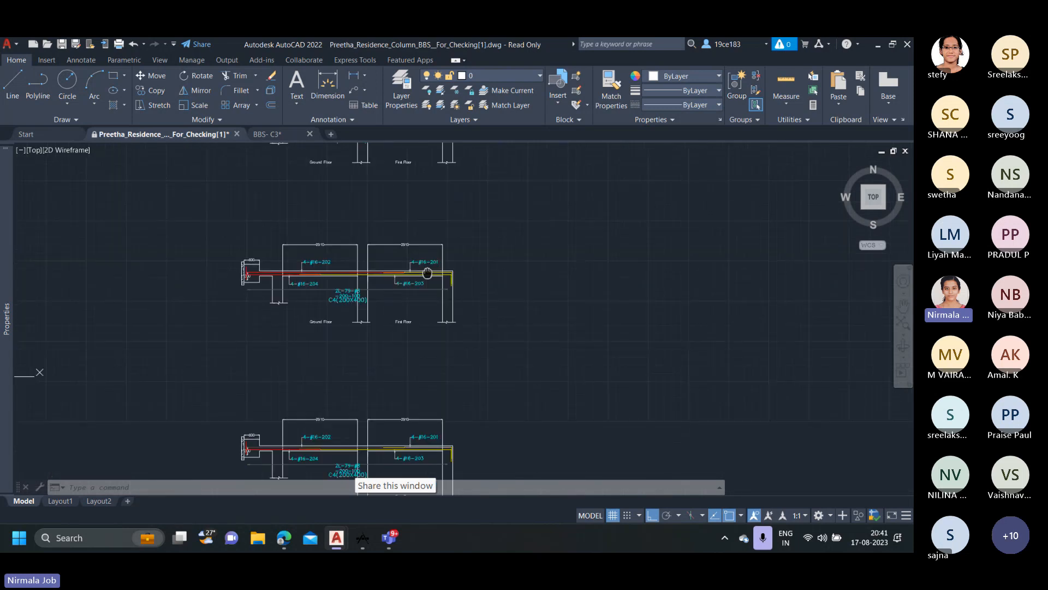
{"action": "scroll", "coordinate": [281, 285], "scroll_direction": "up", "scroll_amount": 2}
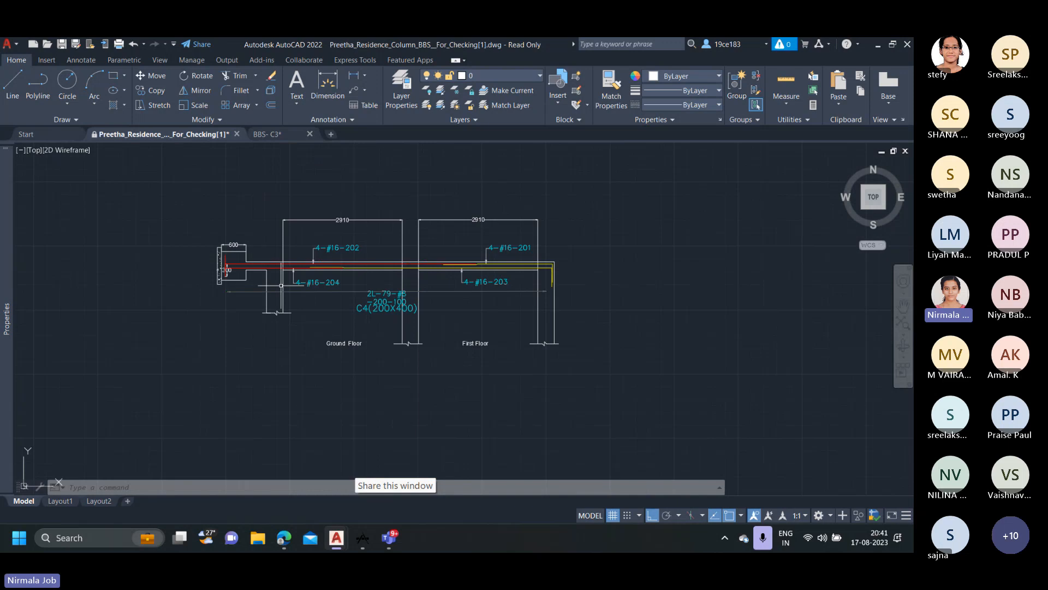
Examine the tie callout and its extent line above the C4(200X400) label on the scanned column copies.
{"action": "scroll", "coordinate": [376, 306], "scroll_direction": "up", "scroll_amount": 2}
{"action": "left_click", "coordinate": [388, 335]}
{"action": "left_click", "coordinate": [367, 268]}
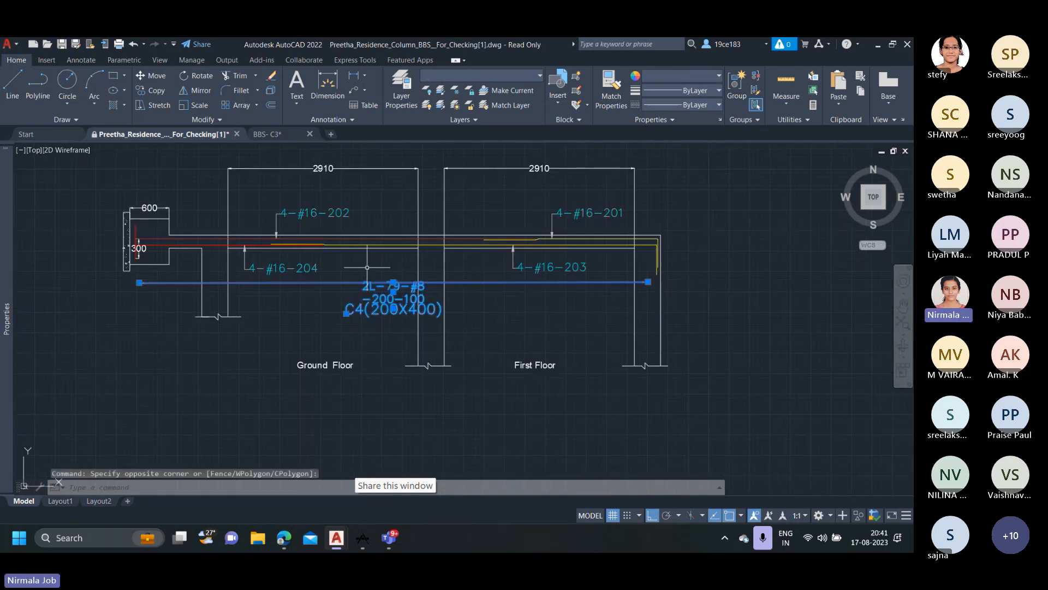
{"action": "key", "text": "Escape"}
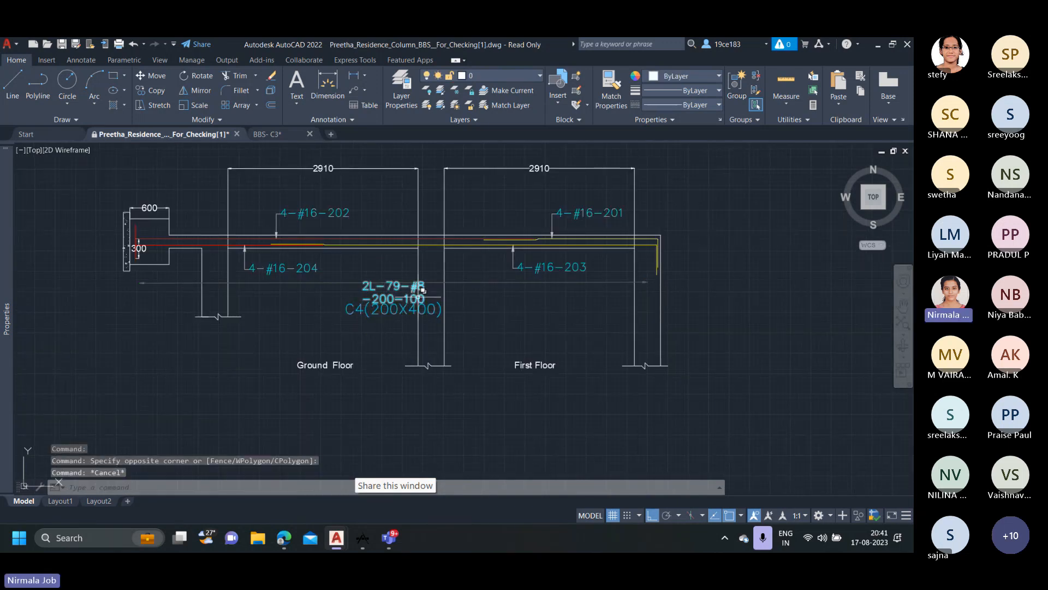
{"action": "scroll", "coordinate": [389, 270], "scroll_direction": "down", "scroll_amount": 4}
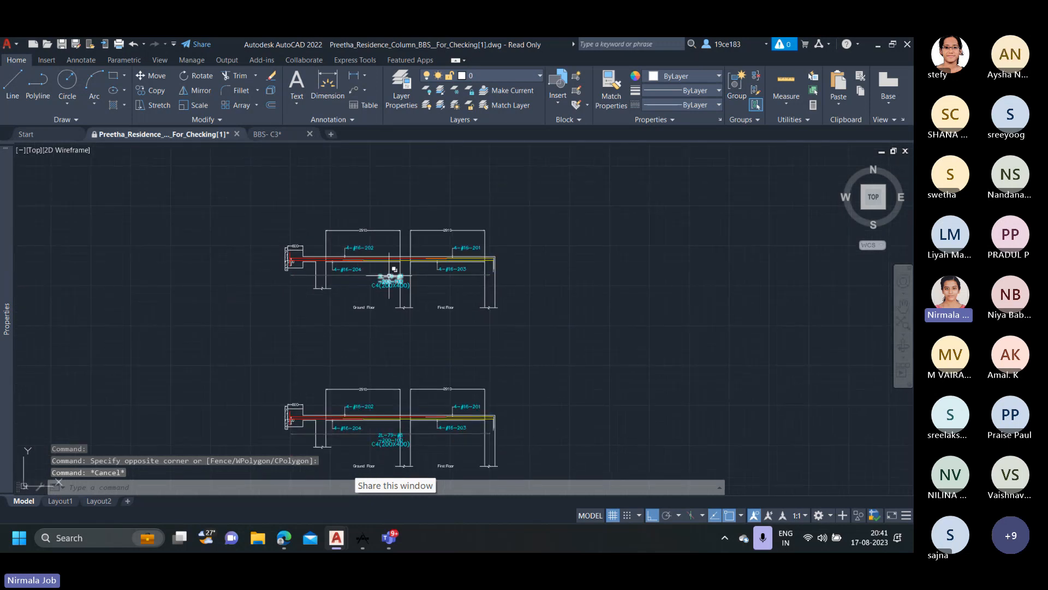
{"action": "scroll", "coordinate": [389, 270], "scroll_direction": "up", "scroll_amount": 4}
{"action": "scroll", "coordinate": [389, 275], "scroll_direction": "up", "scroll_amount": 2}
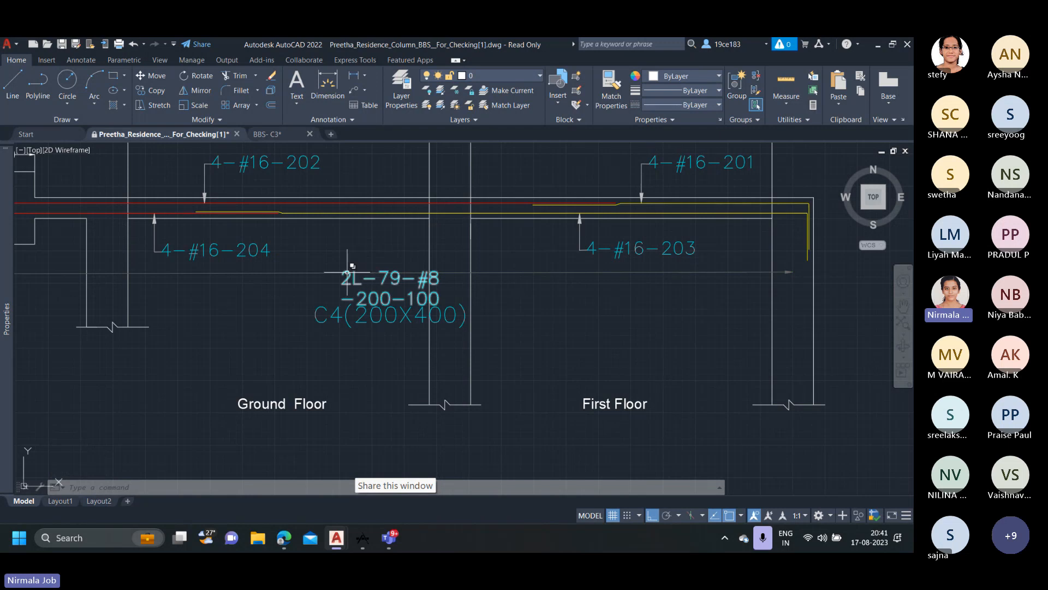
{"action": "scroll", "coordinate": [375, 302], "scroll_direction": "down", "scroll_amount": 2}
{"action": "scroll", "coordinate": [375, 302], "scroll_direction": "up", "scroll_amount": 2}
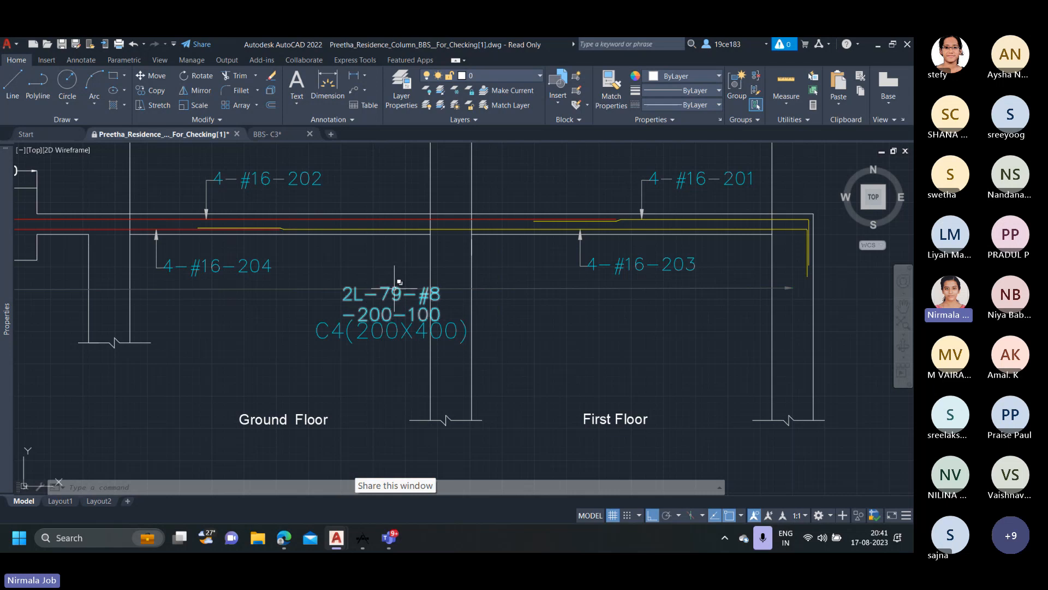
{"action": "scroll", "coordinate": [396, 291], "scroll_direction": "down", "scroll_amount": 2}
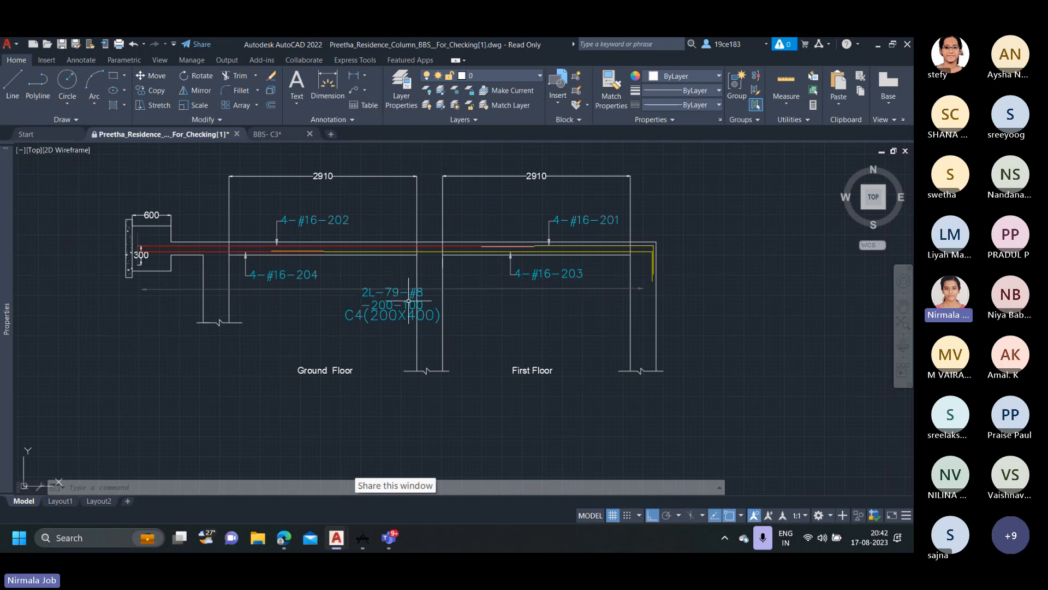
Check the tie callout and its extent across both floors on the scanned C4(200X400) column copies.
{"action": "scroll", "coordinate": [394, 297], "scroll_direction": "down", "scroll_amount": 2}
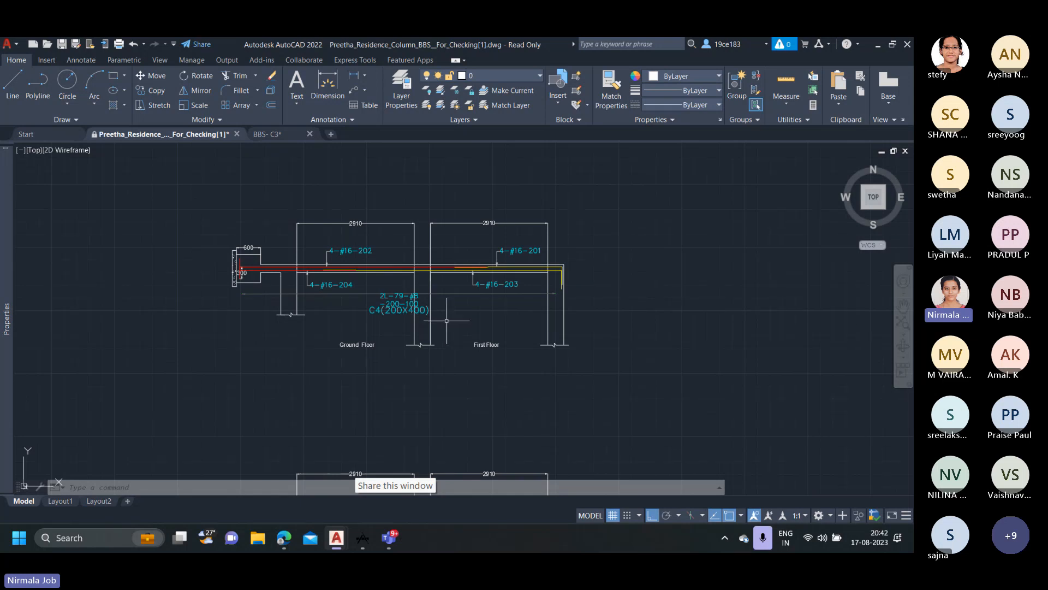
{"action": "scroll", "coordinate": [430, 310], "scroll_direction": "down", "scroll_amount": 2}
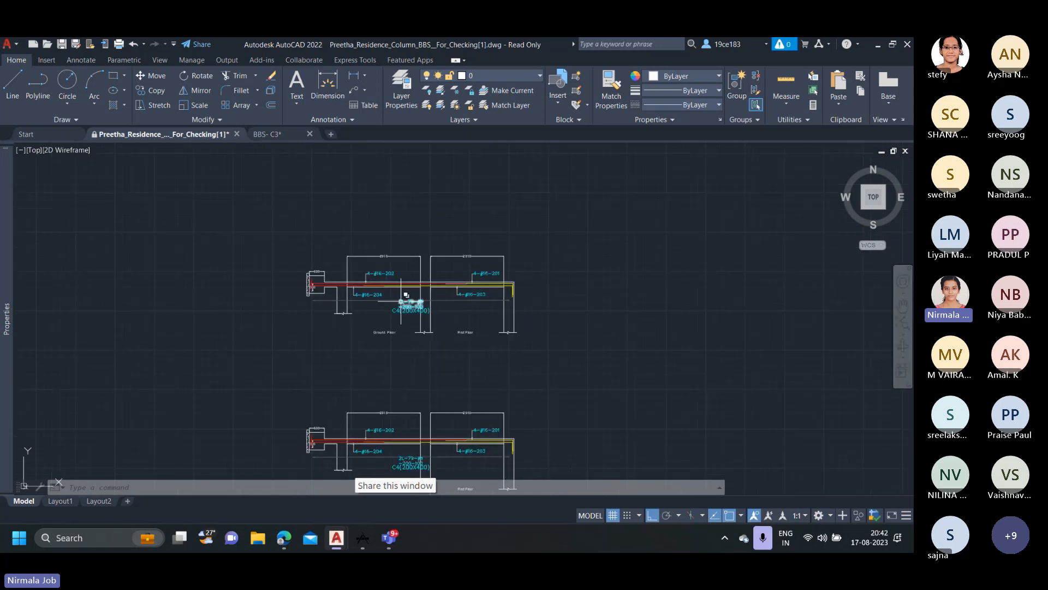
{"action": "scroll", "coordinate": [411, 302], "scroll_direction": "up", "scroll_amount": 3}
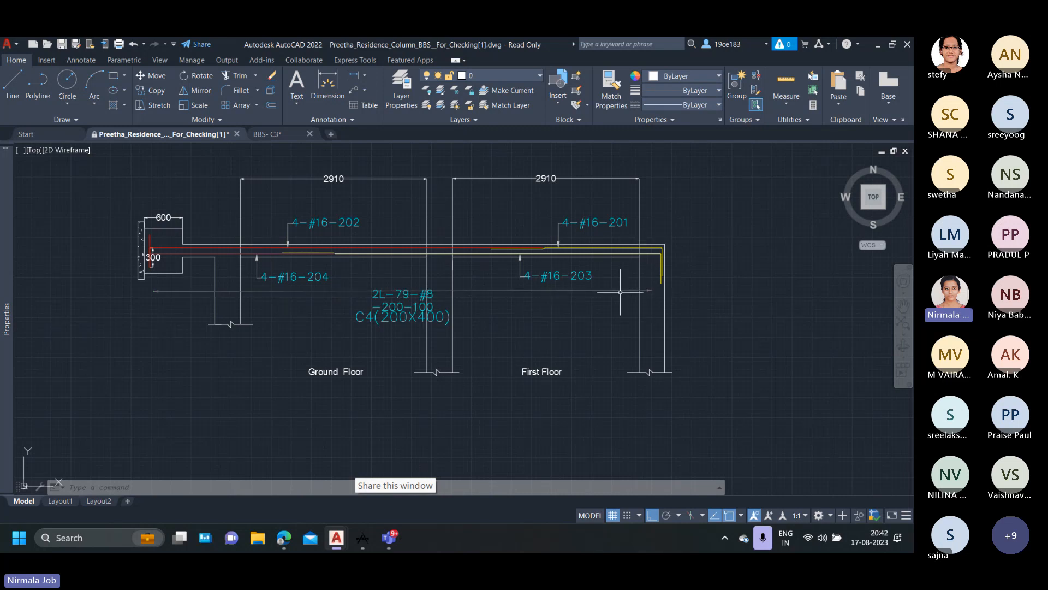
{"action": "scroll", "coordinate": [630, 315], "scroll_direction": "down", "scroll_amount": 2}
{"action": "scroll", "coordinate": [677, 382], "scroll_direction": "down", "scroll_amount": 3}
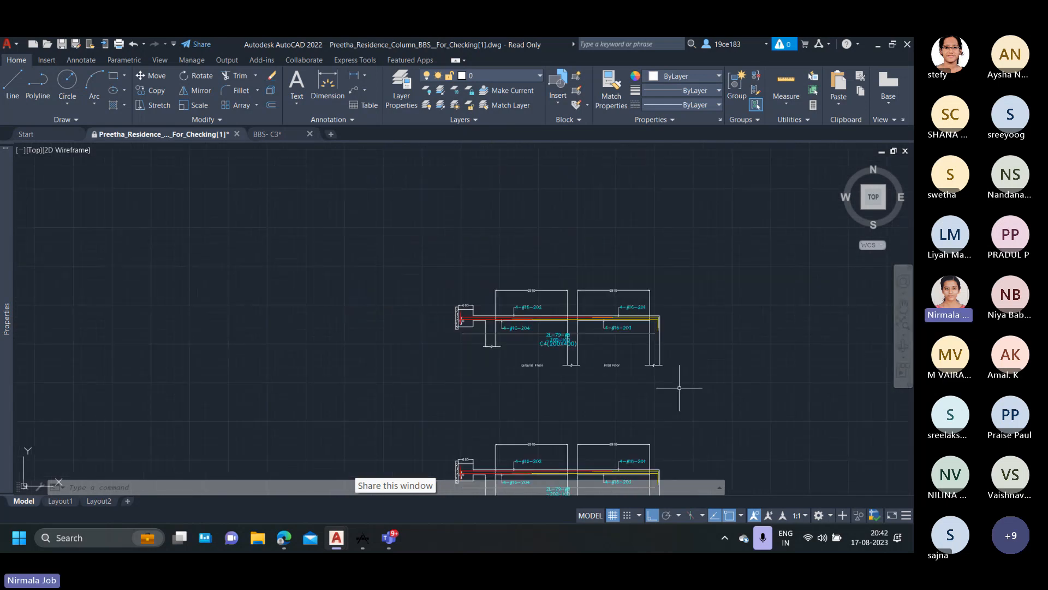
Examine the column sections and confining reinforcement details in the structural drawing's column schedule, comparing the tie shapes from C1 to C8.
{"action": "middle_click_drag", "start_coordinate": [674, 385], "coordinate": [339, 272]}
{"action": "scroll", "coordinate": [388, 273], "scroll_direction": "down", "scroll_amount": 2}
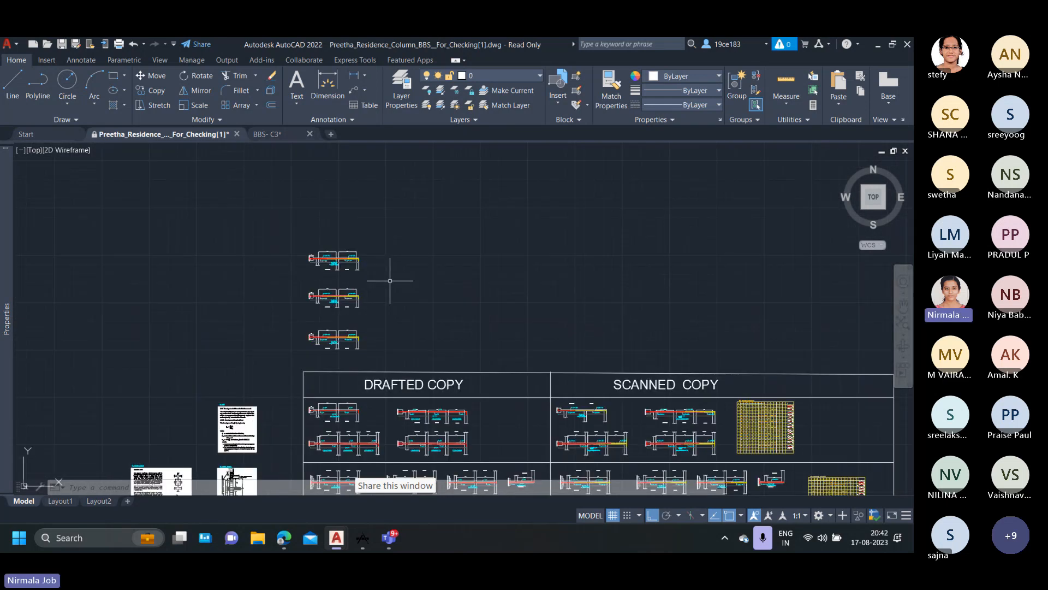
{"action": "middle_click_drag", "start_coordinate": [460, 327], "coordinate": [349, 215]}
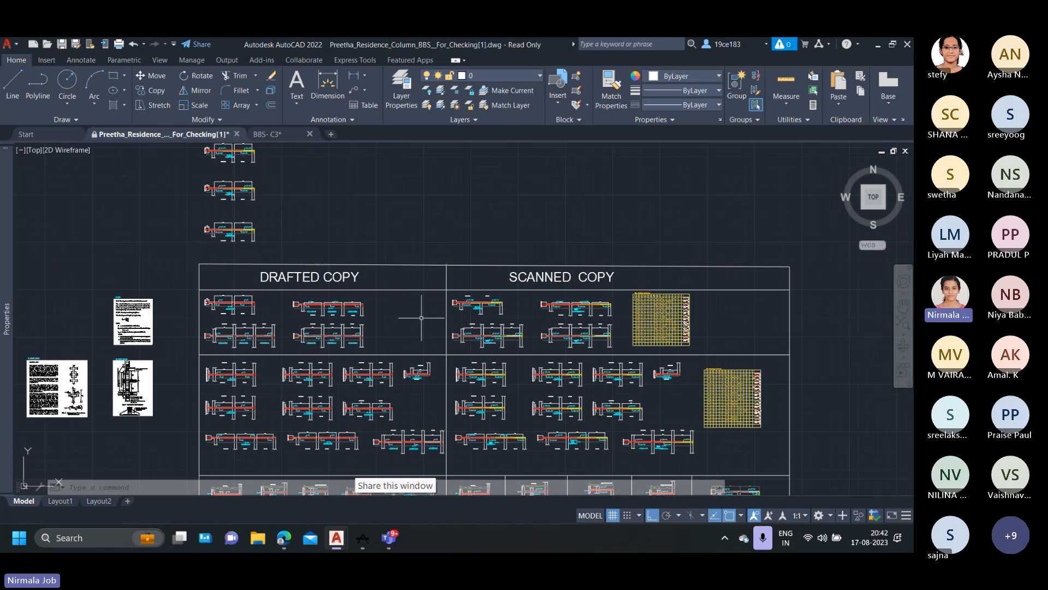
{"action": "scroll", "coordinate": [592, 322], "scroll_direction": "down", "scroll_amount": 3}
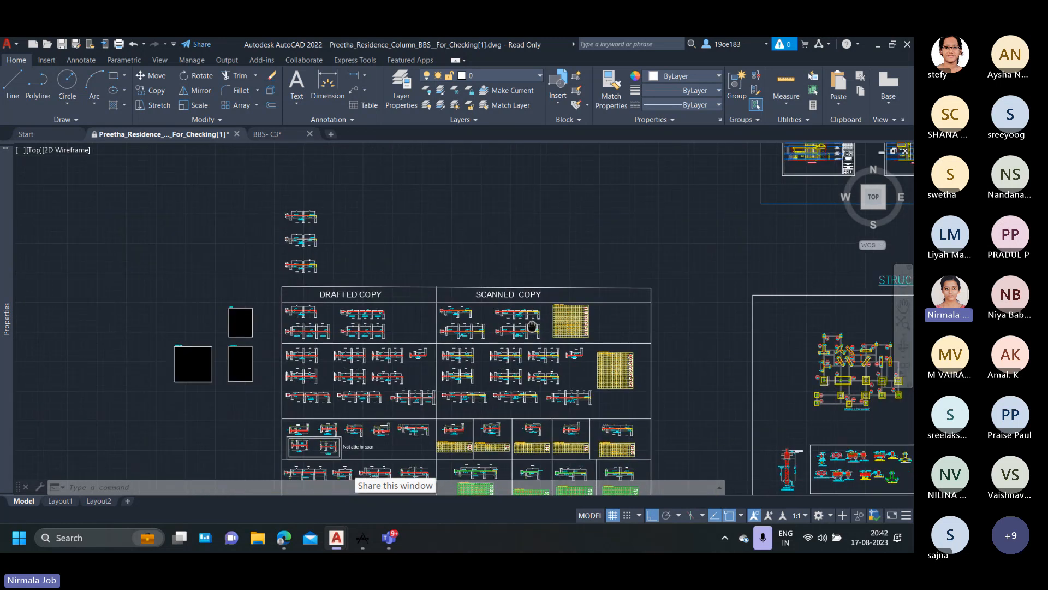
{"action": "middle_click_drag", "start_coordinate": [449, 367], "coordinate": [171, 298]}
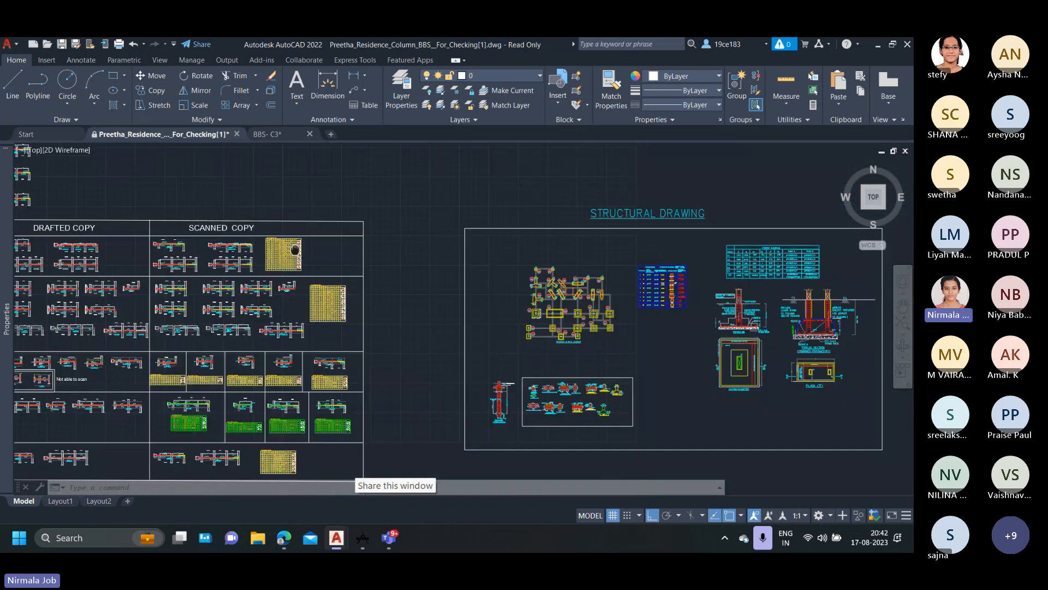
{"action": "scroll", "coordinate": [736, 299], "scroll_direction": "up", "scroll_amount": 4}
{"action": "scroll", "coordinate": [574, 226], "scroll_direction": "up", "scroll_amount": 4}
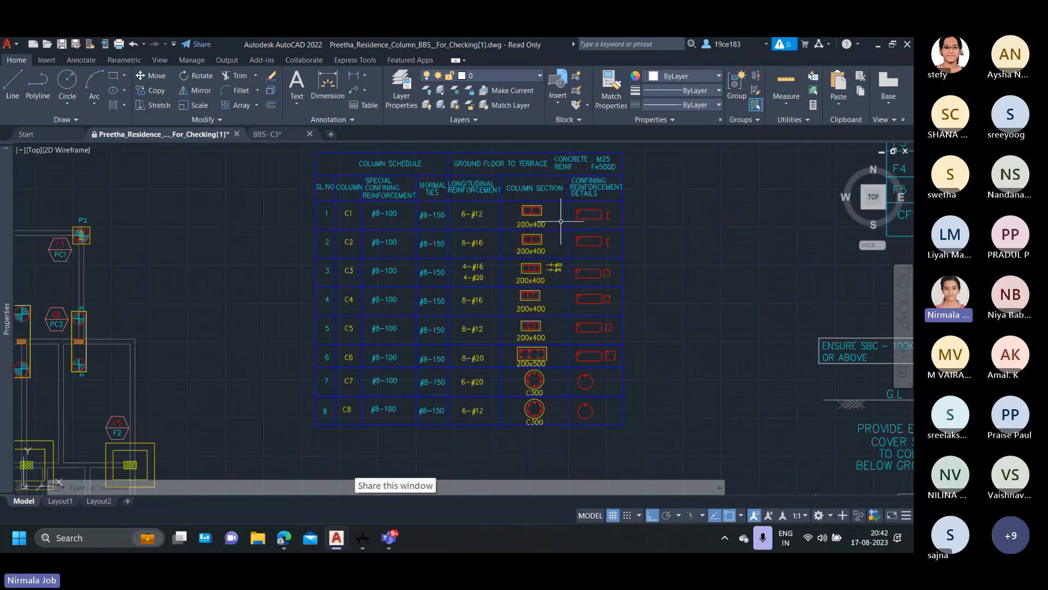
{"action": "scroll", "coordinate": [579, 222], "scroll_direction": "up", "scroll_amount": 2}
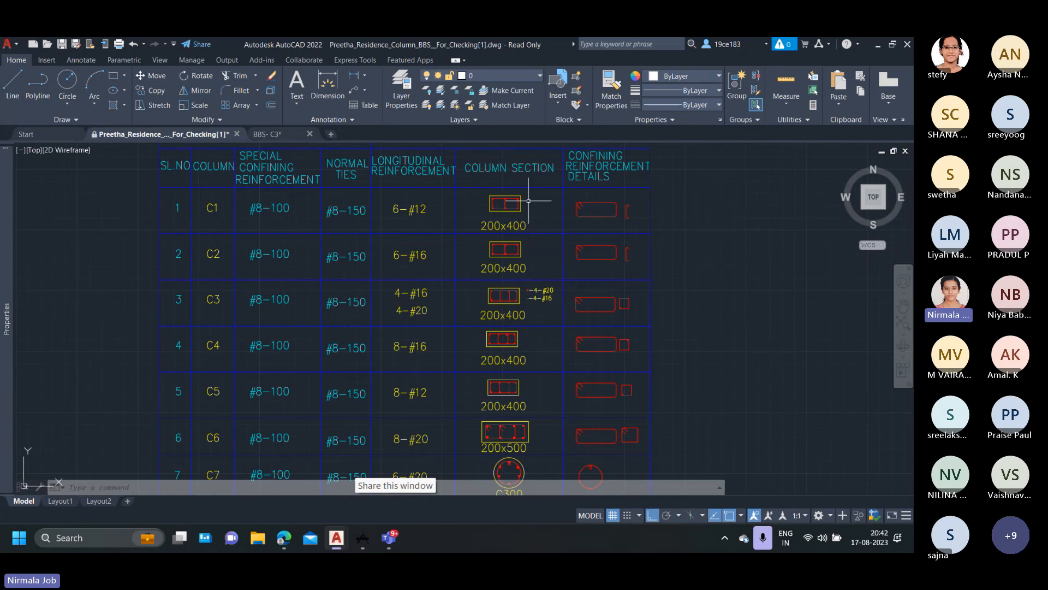
{"action": "scroll", "coordinate": [582, 205], "scroll_direction": "up", "scroll_amount": 3}
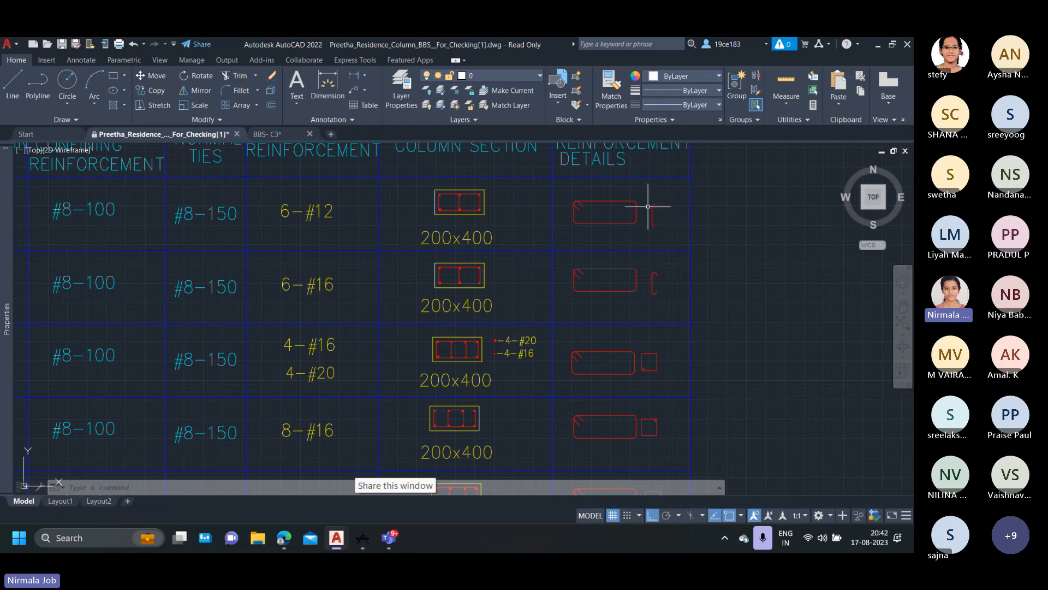
{"action": "scroll", "coordinate": [656, 225], "scroll_direction": "down", "scroll_amount": 3}
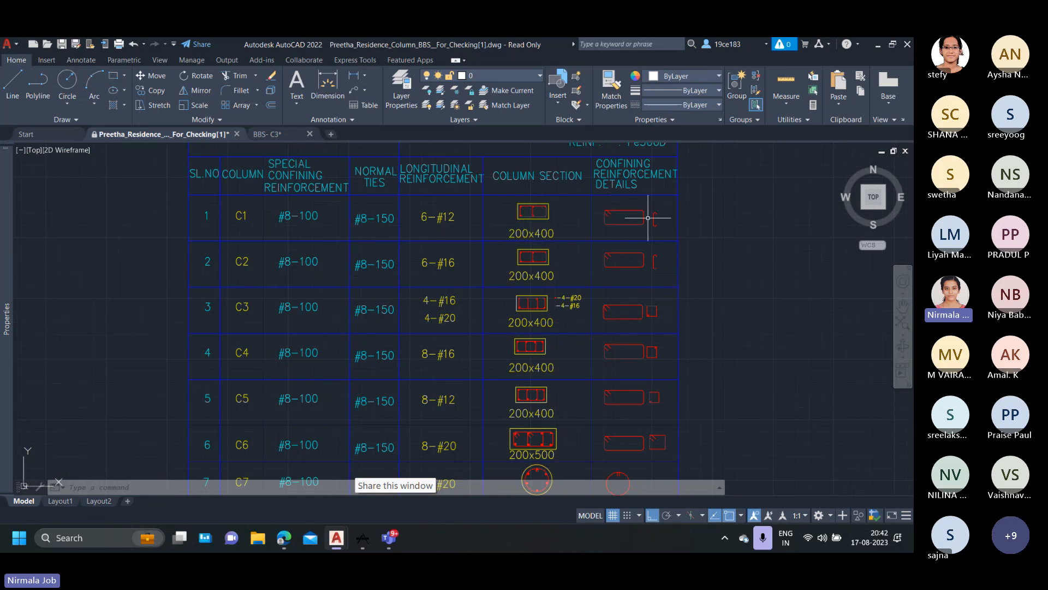
{"action": "scroll", "coordinate": [657, 224], "scroll_direction": "down", "scroll_amount": 4}
{"action": "scroll", "coordinate": [656, 224], "scroll_direction": "down", "scroll_amount": 2}
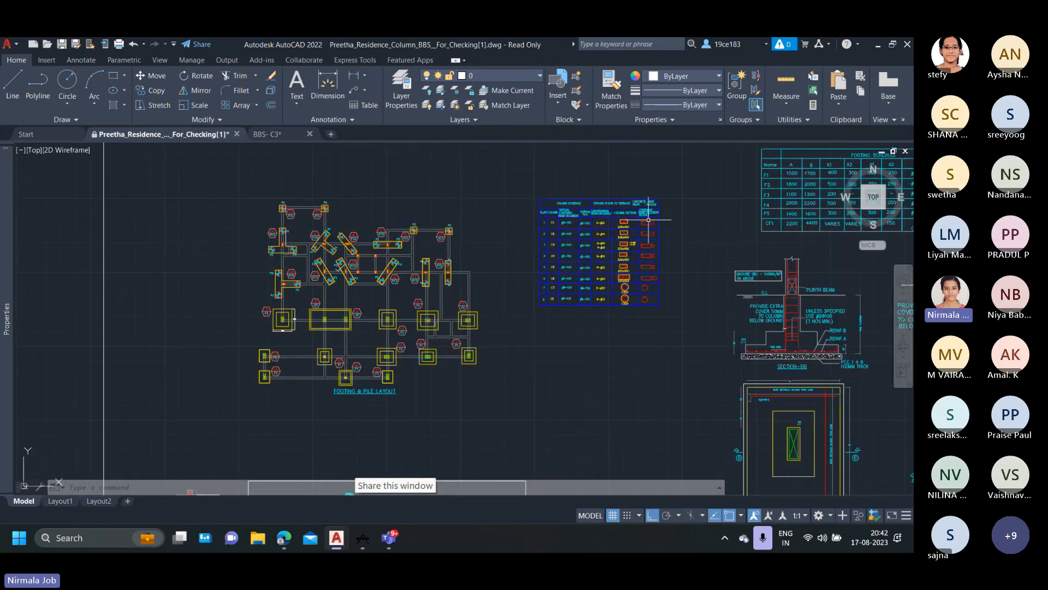
{"action": "scroll", "coordinate": [649, 220], "scroll_direction": "up", "scroll_amount": 5}
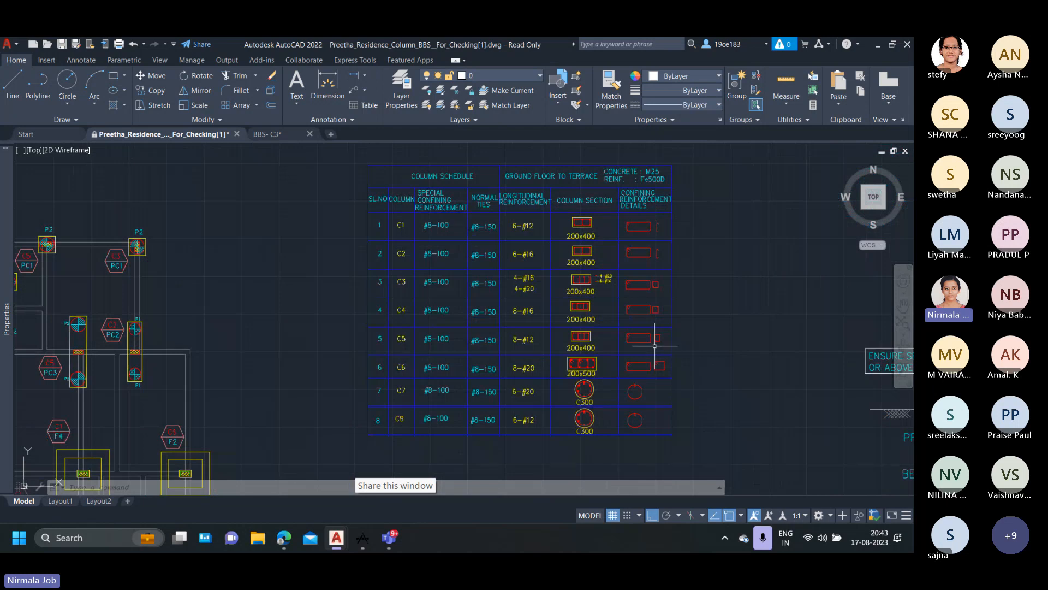
{"action": "scroll", "coordinate": [639, 325], "scroll_direction": "down", "scroll_amount": 4}
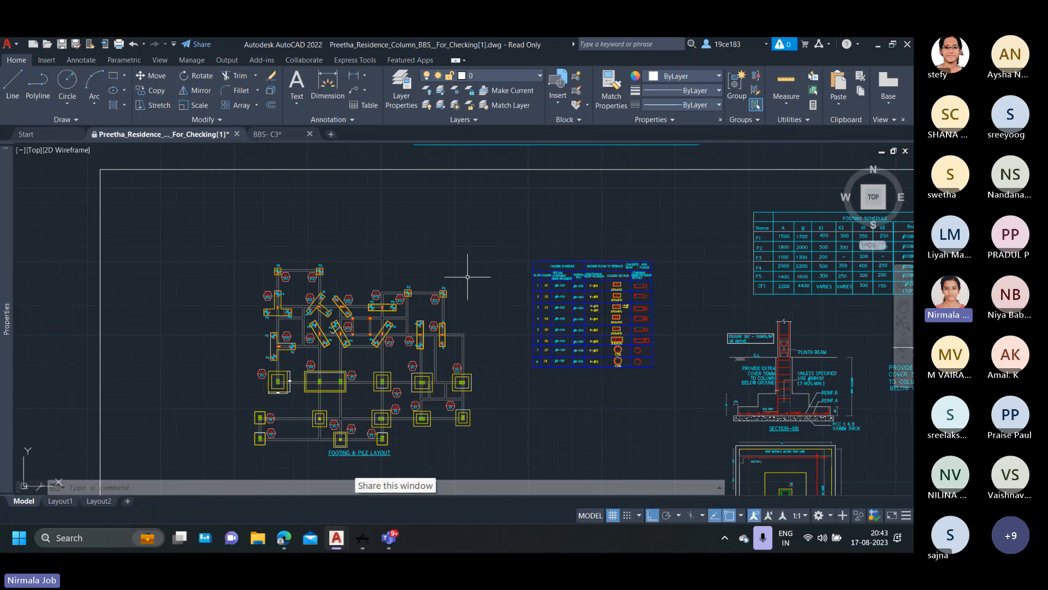
Revisit the scanned C4 copies above the DRAFTED COPY heading, and compare them with the structural drawing's column schedule.
{"action": "scroll", "coordinate": [468, 277], "scroll_direction": "down", "scroll_amount": 4}
{"action": "middle_click_drag", "start_coordinate": [347, 205], "coordinate": [575, 326]}
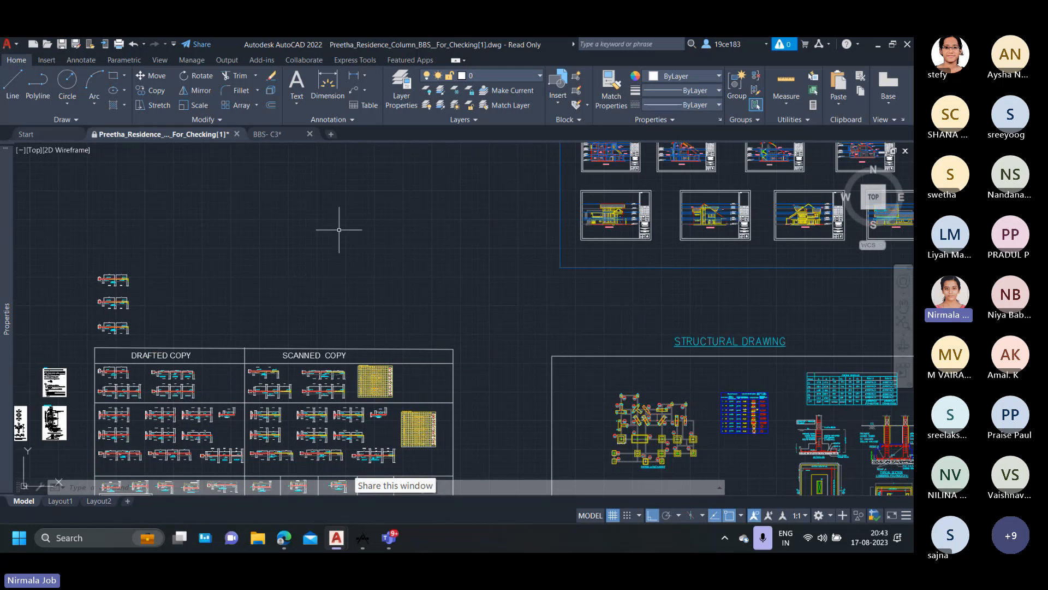
{"action": "scroll", "coordinate": [200, 219], "scroll_direction": "up", "scroll_amount": 3}
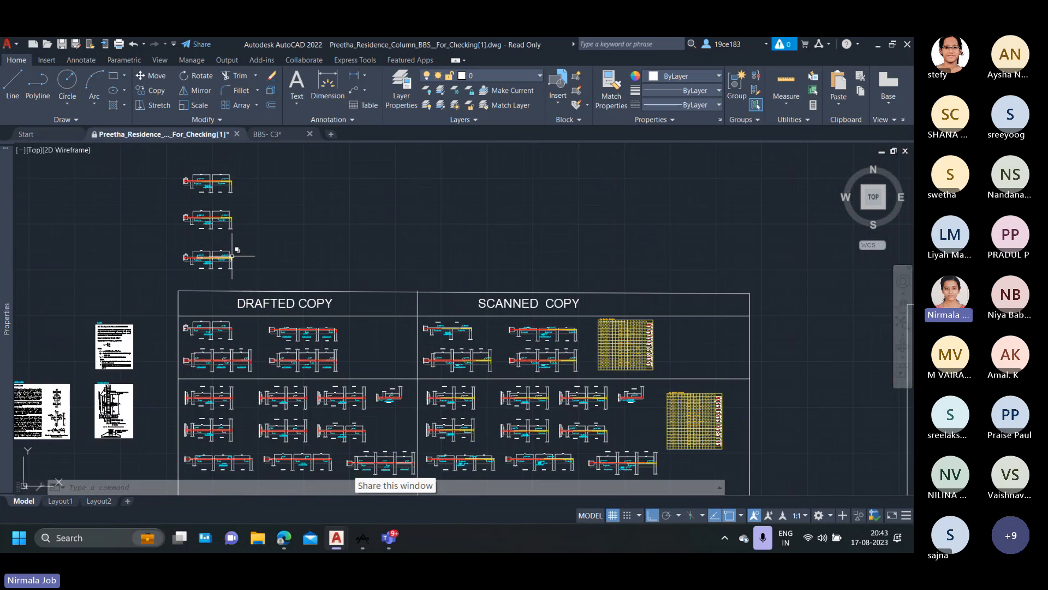
{"action": "scroll", "coordinate": [200, 223], "scroll_direction": "up", "scroll_amount": 5}
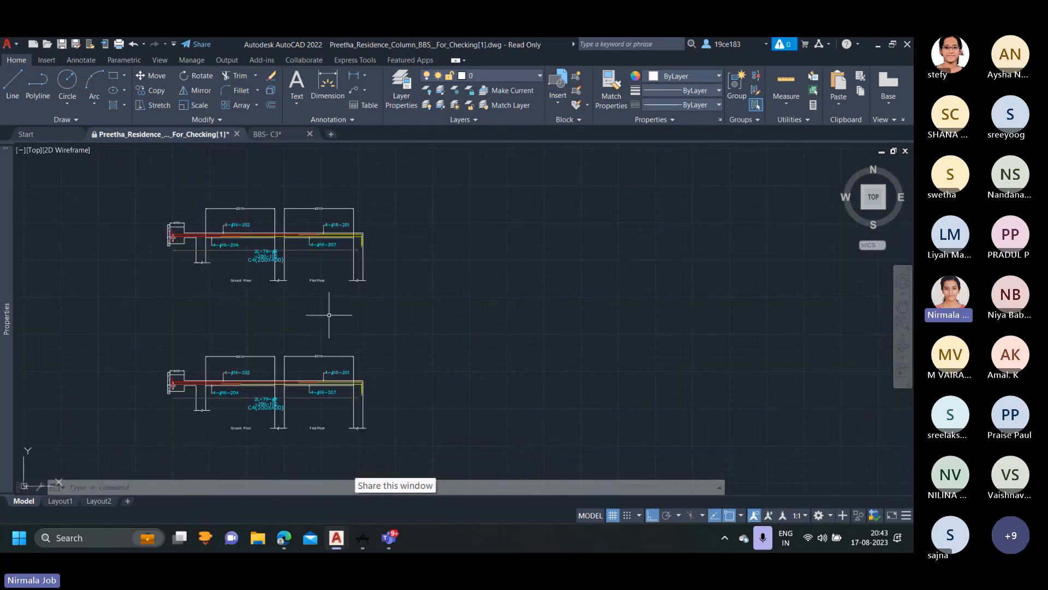
{"action": "scroll", "coordinate": [329, 315], "scroll_direction": "down", "scroll_amount": 3}
{"action": "middle_click_drag", "start_coordinate": [487, 343], "coordinate": [162, 243]}
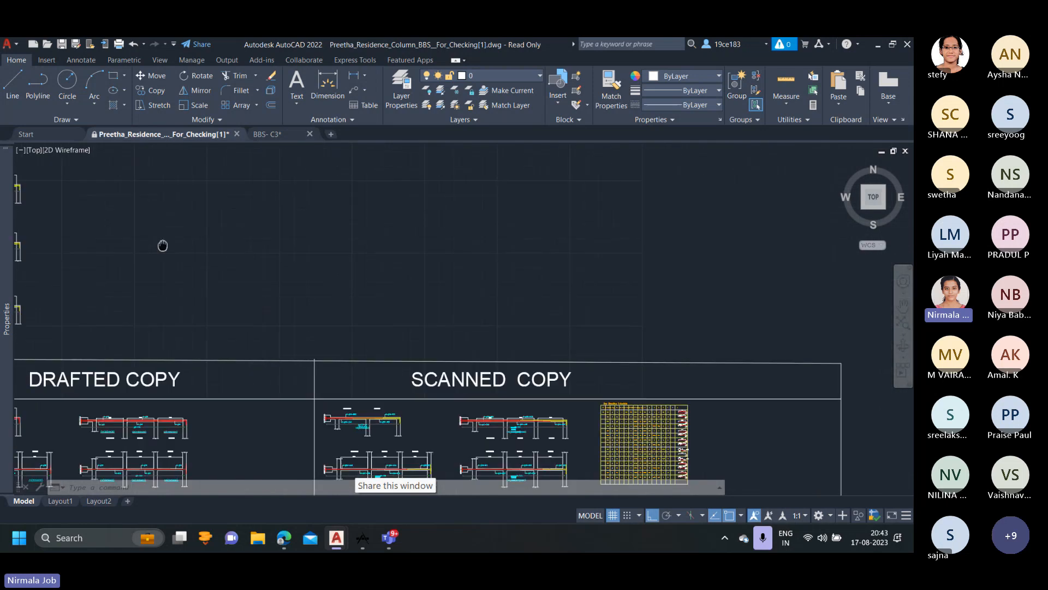
{"action": "scroll", "coordinate": [404, 273], "scroll_direction": "down", "scroll_amount": 6}
{"action": "middle_click_drag", "start_coordinate": [495, 304], "coordinate": [265, 269]}
{"action": "scroll", "coordinate": [426, 304], "scroll_direction": "up", "scroll_amount": 6}
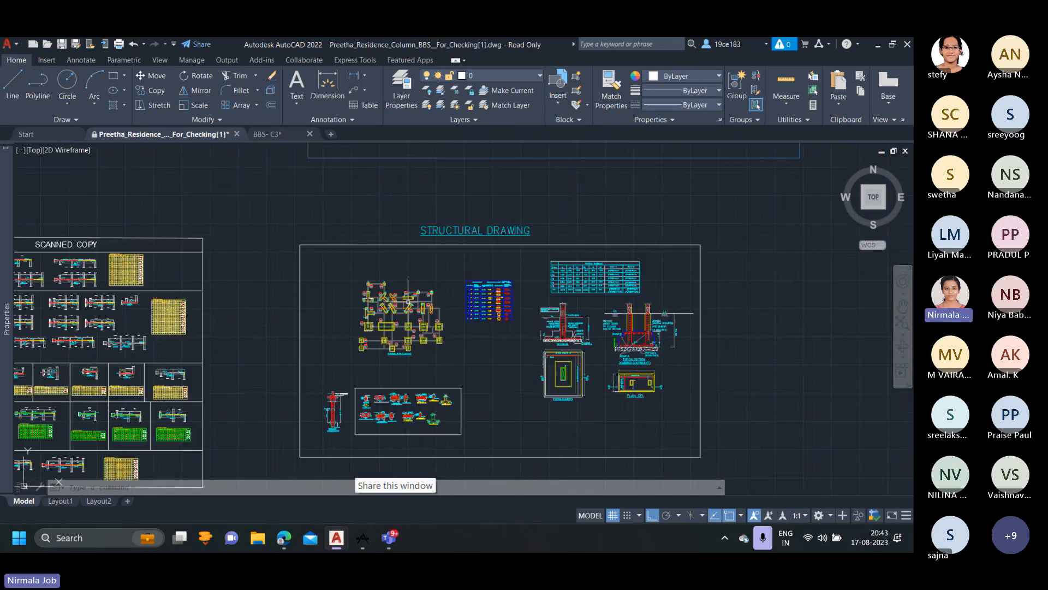
{"action": "mouse_move", "coordinate": [547, 295]}
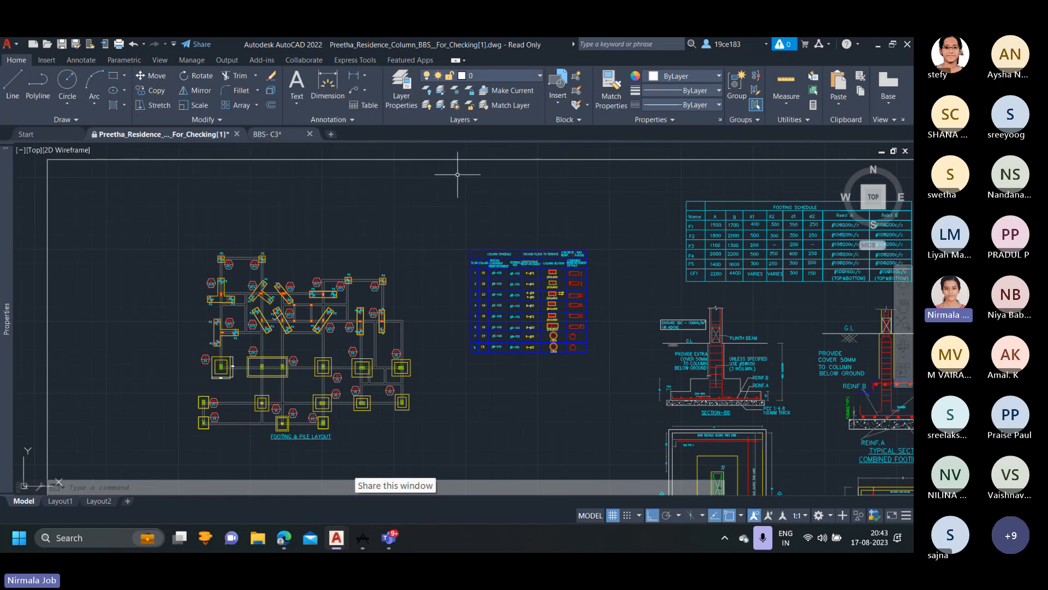
Switch to the BBS- C3 drawing and examine the drafted C3 column's floor-wise labels, bars and tie callouts.
{"action": "left_click", "coordinate": [279, 133]}
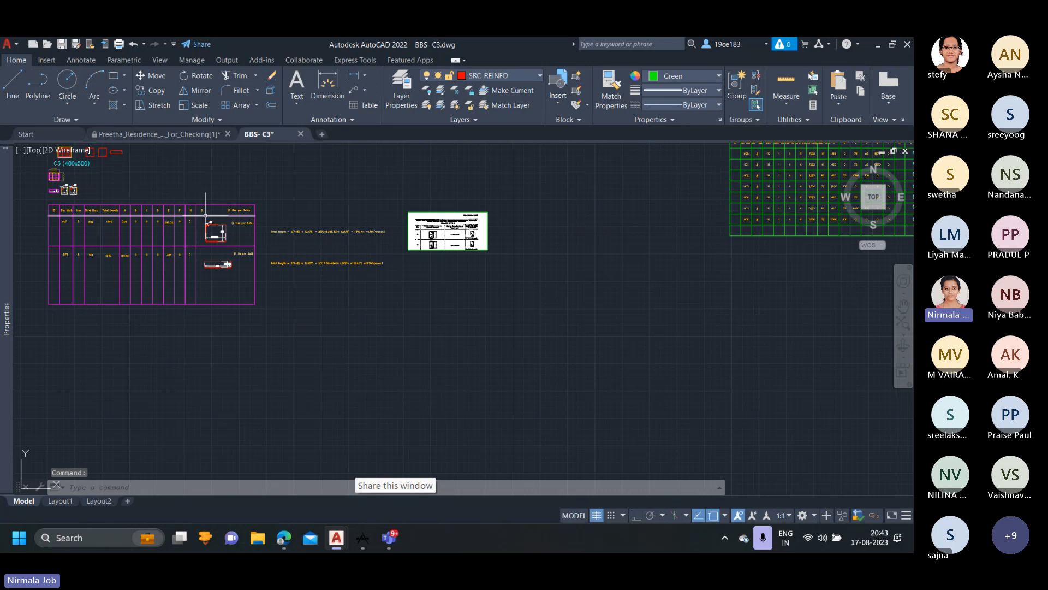
{"action": "mouse_move", "coordinate": [205, 216]}
{"action": "middle_mouse_down"}
{"action": "mouse_move", "coordinate": [250, 278]}
{"action": "mouse_move", "coordinate": [463, 263]}
{"action": "middle_mouse_up"}
{"action": "scroll", "coordinate": [325, 267], "scroll_direction": "down", "scroll_amount": 6}
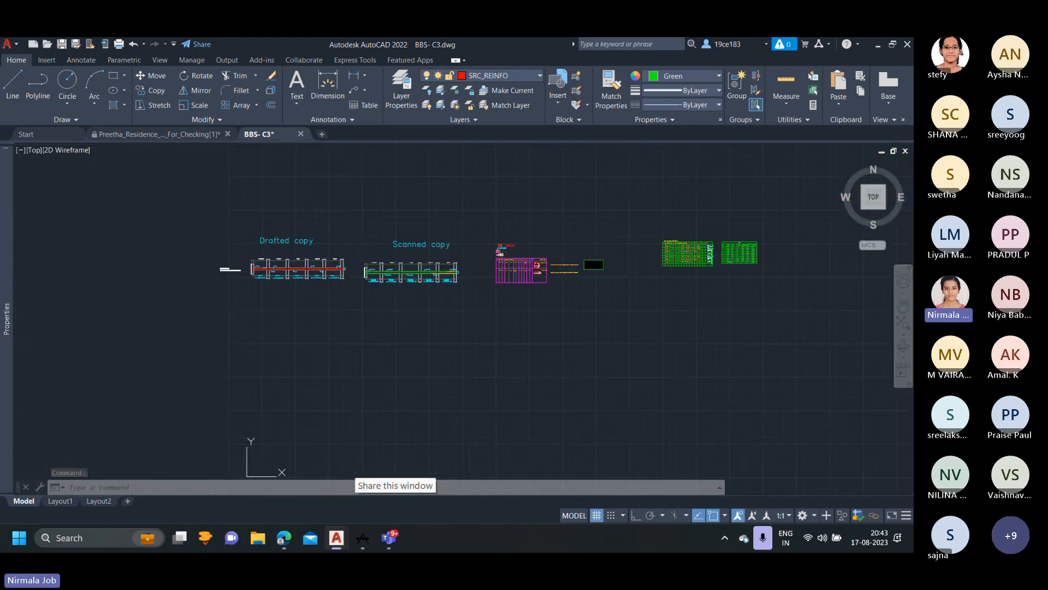
{"action": "scroll", "coordinate": [253, 268], "scroll_direction": "up", "scroll_amount": 8}
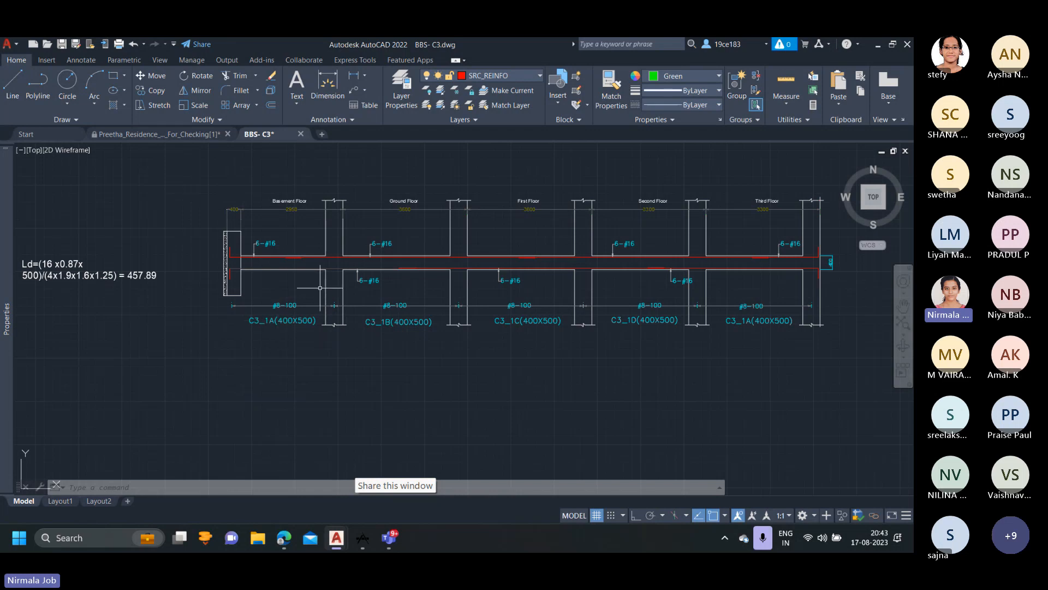
{"action": "middle_click_drag", "start_coordinate": [320, 287], "coordinate": [241, 296]}
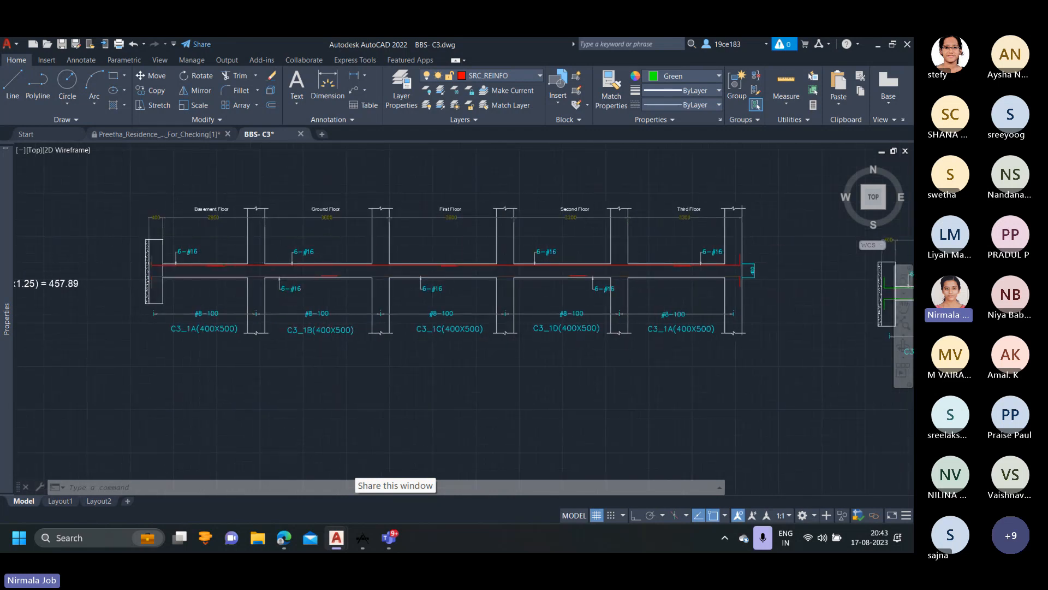
{"action": "scroll", "coordinate": [511, 273], "scroll_direction": "down", "scroll_amount": 2}
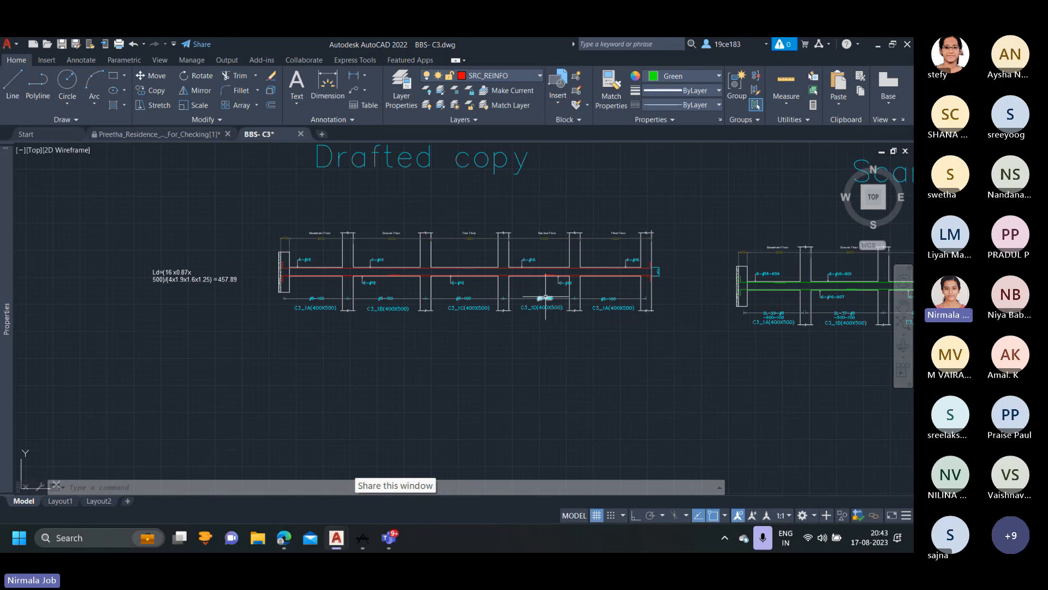
{"action": "scroll", "coordinate": [545, 298], "scroll_direction": "up", "scroll_amount": 2}
{"action": "middle_click_drag", "start_coordinate": [546, 298], "coordinate": [460, 313]}
{"action": "scroll", "coordinate": [461, 313], "scroll_direction": "up", "scroll_amount": 2}
{"action": "scroll", "coordinate": [291, 302], "scroll_direction": "down", "scroll_amount": 5}
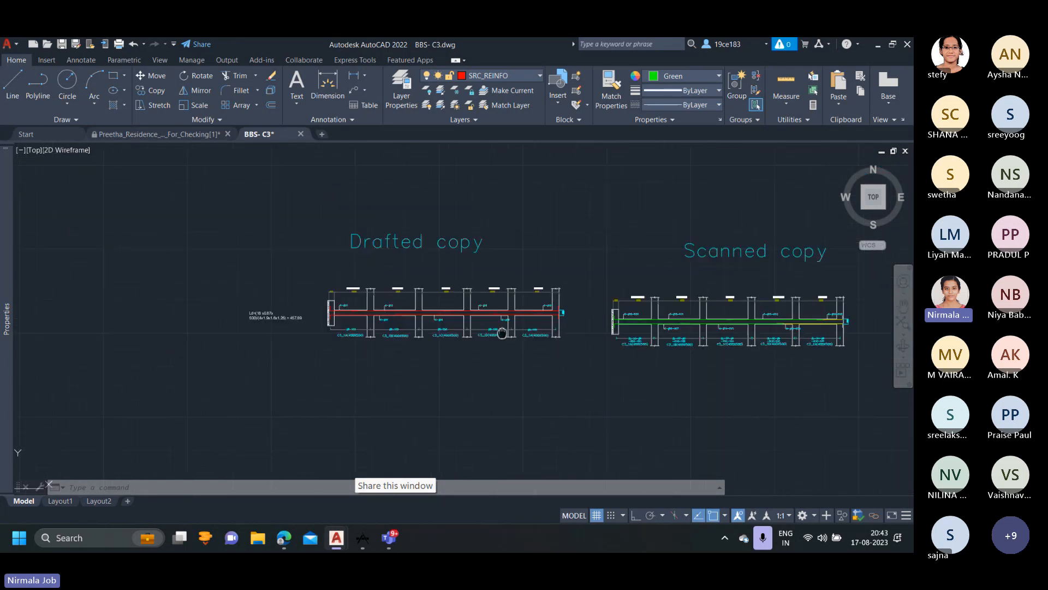
Review the longitudinal bar marks along the floors of the scanned C3 column copy.
{"action": "scroll", "coordinate": [450, 301], "scroll_direction": "up", "scroll_amount": 4}
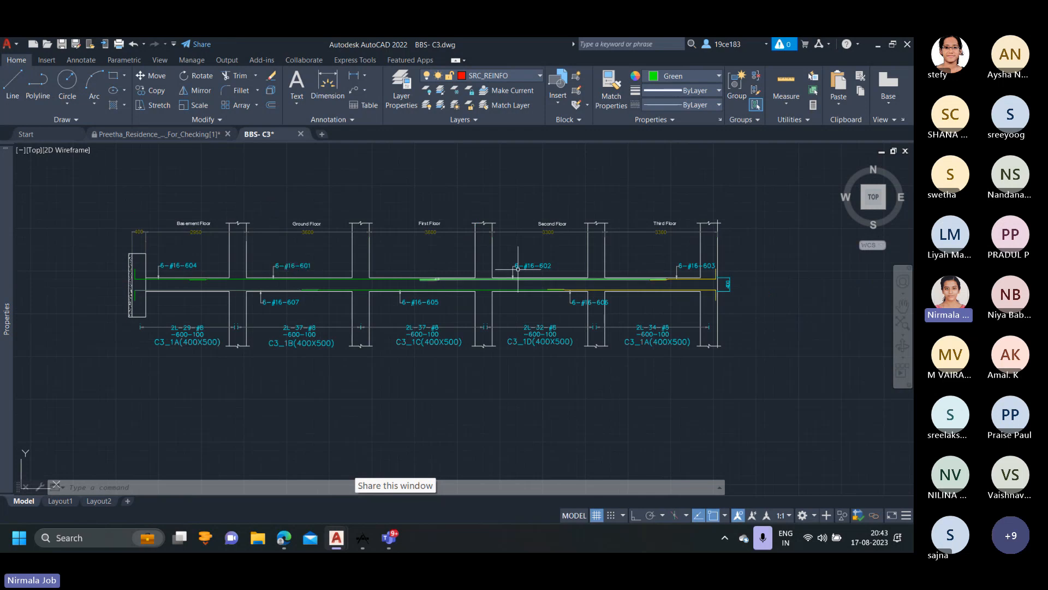
{"action": "scroll", "coordinate": [710, 266], "scroll_direction": "up", "scroll_amount": 4}
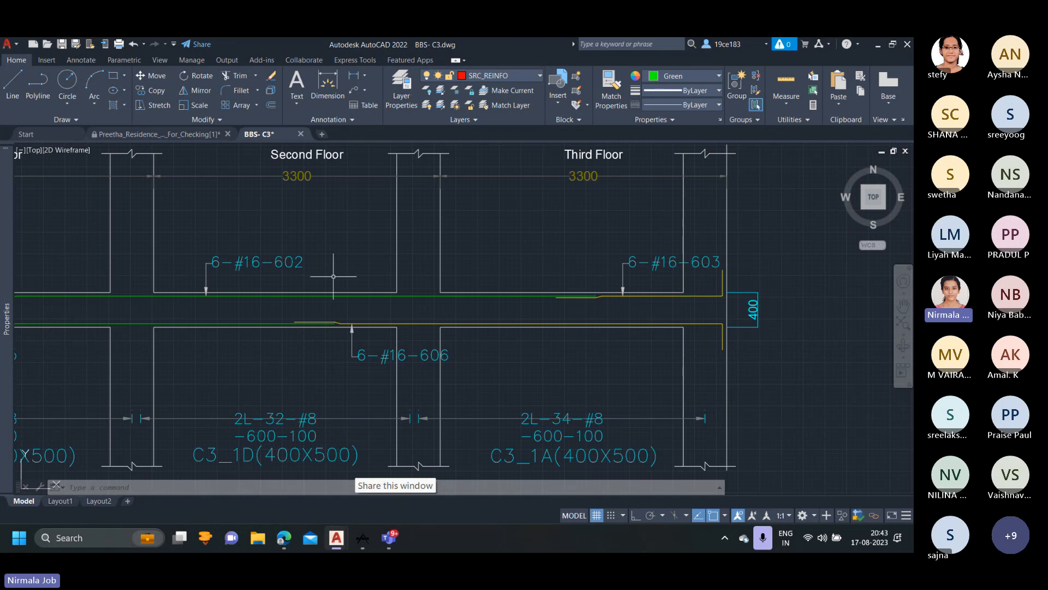
{"action": "scroll", "coordinate": [323, 276], "scroll_direction": "down", "scroll_amount": 3}
{"action": "middle_click_drag", "start_coordinate": [361, 264], "coordinate": [544, 247]}
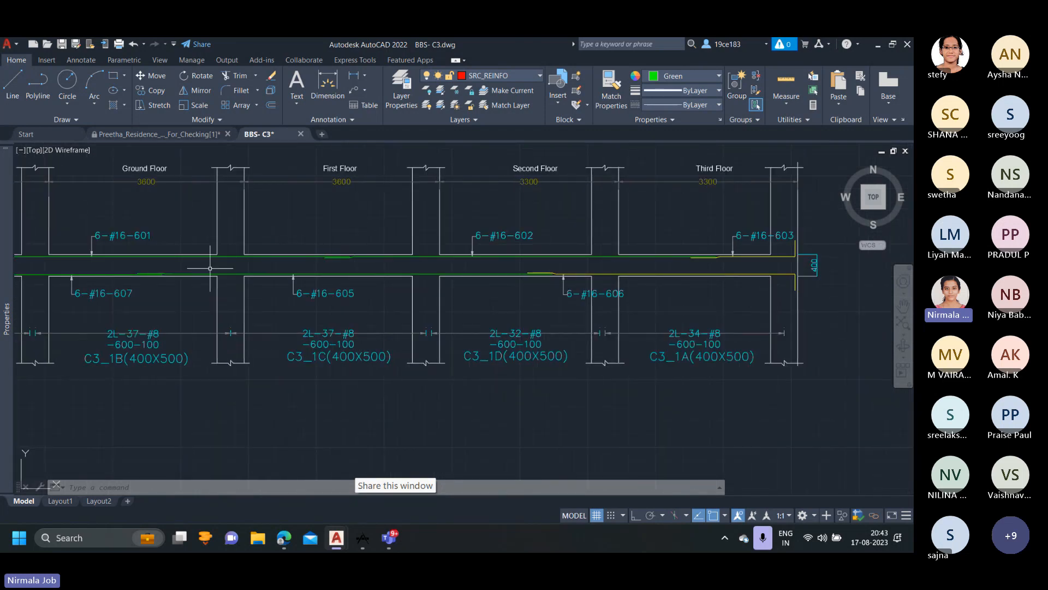
Examine the tie callouts for each floor segment of the scanned C3 column, starting at C3_1A(400X500) and C3_1B(400X500).
{"action": "scroll", "coordinate": [236, 250], "scroll_direction": "down", "scroll_amount": 2}
{"action": "middle_click_drag", "start_coordinate": [215, 300], "coordinate": [303, 243]}
{"action": "scroll", "coordinate": [162, 250], "scroll_direction": "up", "scroll_amount": 4}
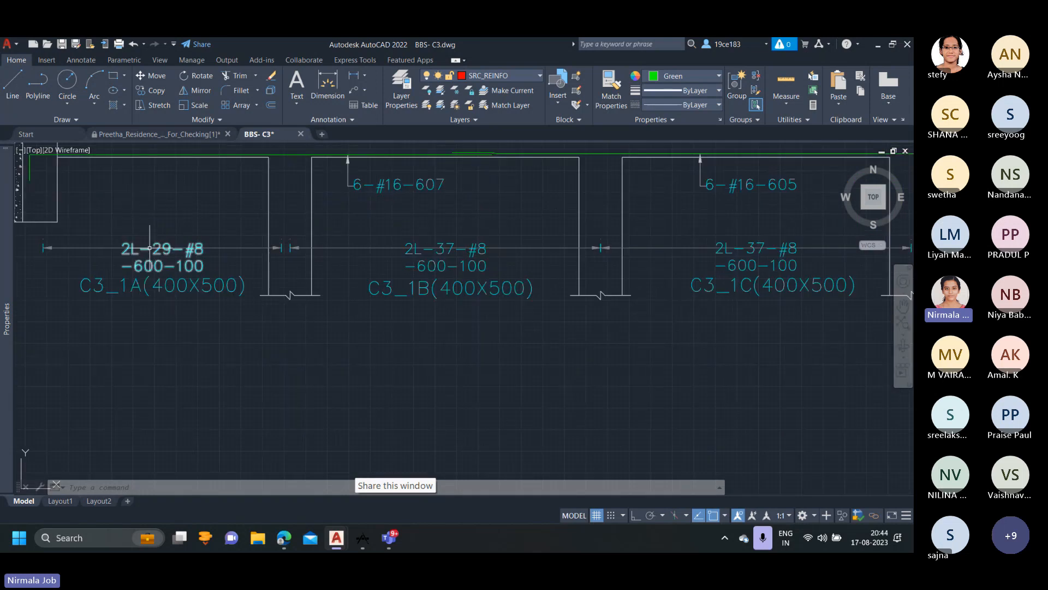
{"action": "mouse_move", "coordinate": [166, 256]}
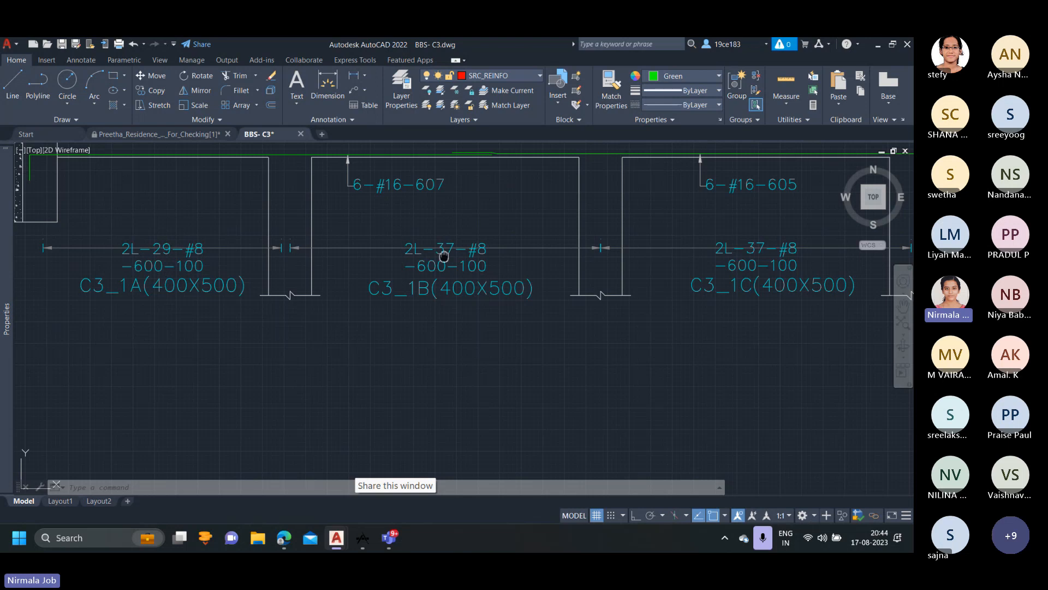
{"action": "middle_click_drag", "start_coordinate": [444, 255], "coordinate": [364, 271]}
{"action": "scroll", "coordinate": [599, 303], "scroll_direction": "down", "scroll_amount": 5}
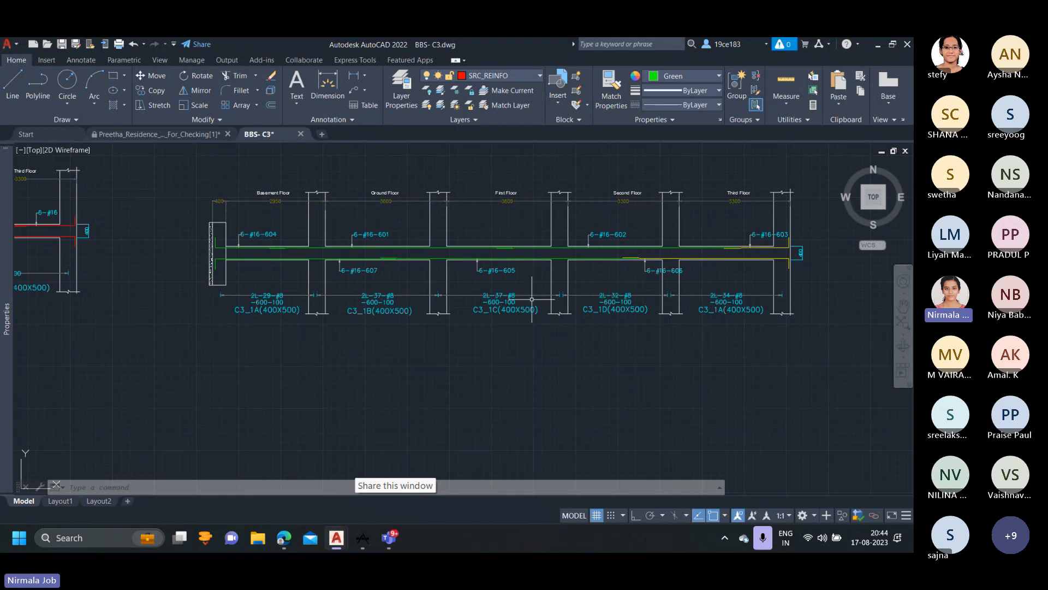
Move from the scanned C3 copy to the C3 (400x500) cross-section and examine its tie arrangement and the separate tie shapes beside it.
{"action": "middle_click_drag", "start_coordinate": [615, 306], "coordinate": [337, 319]}
{"action": "scroll", "coordinate": [529, 310], "scroll_direction": "down", "scroll_amount": 6}
{"action": "middle_click_drag", "start_coordinate": [506, 310], "coordinate": [394, 311]}
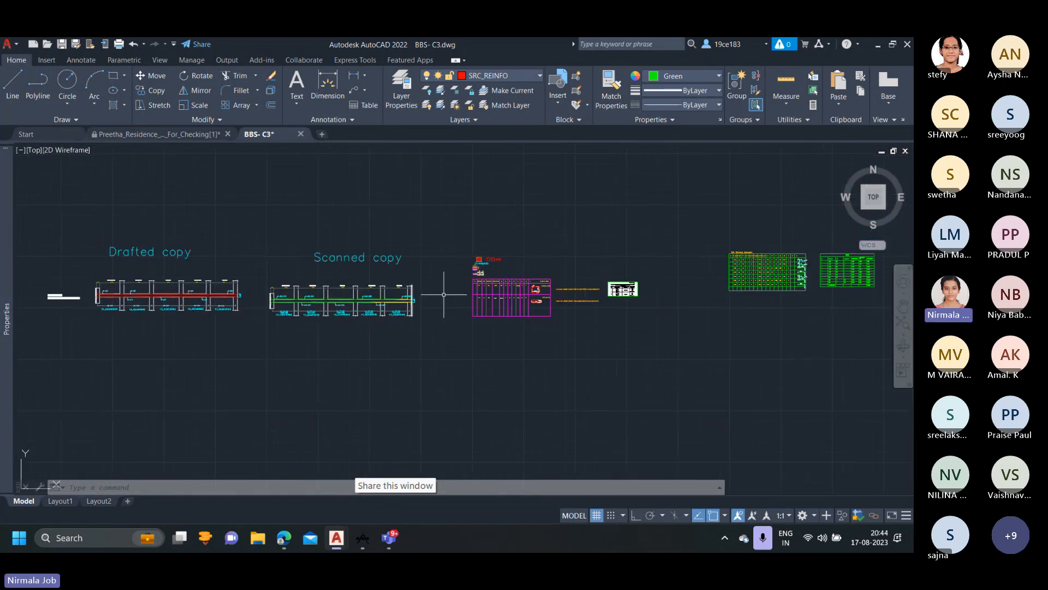
{"action": "scroll", "coordinate": [518, 263], "scroll_direction": "up", "scroll_amount": 4}
{"action": "middle_click_drag", "start_coordinate": [108, 344], "coordinate": [111, 343]}
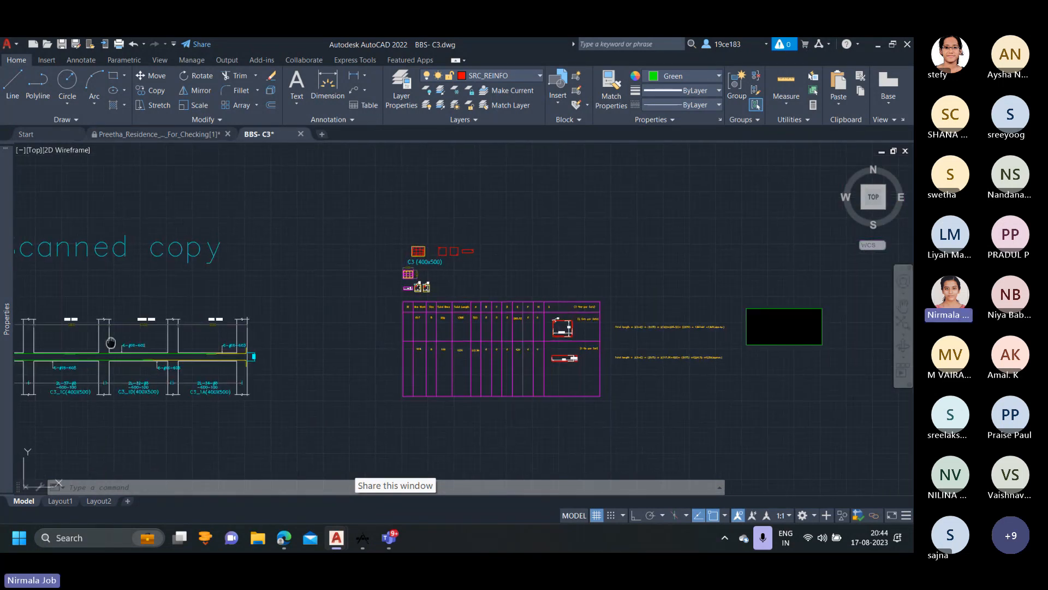
{"action": "scroll", "coordinate": [374, 292], "scroll_direction": "up", "scroll_amount": 4}
{"action": "scroll", "coordinate": [479, 197], "scroll_direction": "up", "scroll_amount": 3}
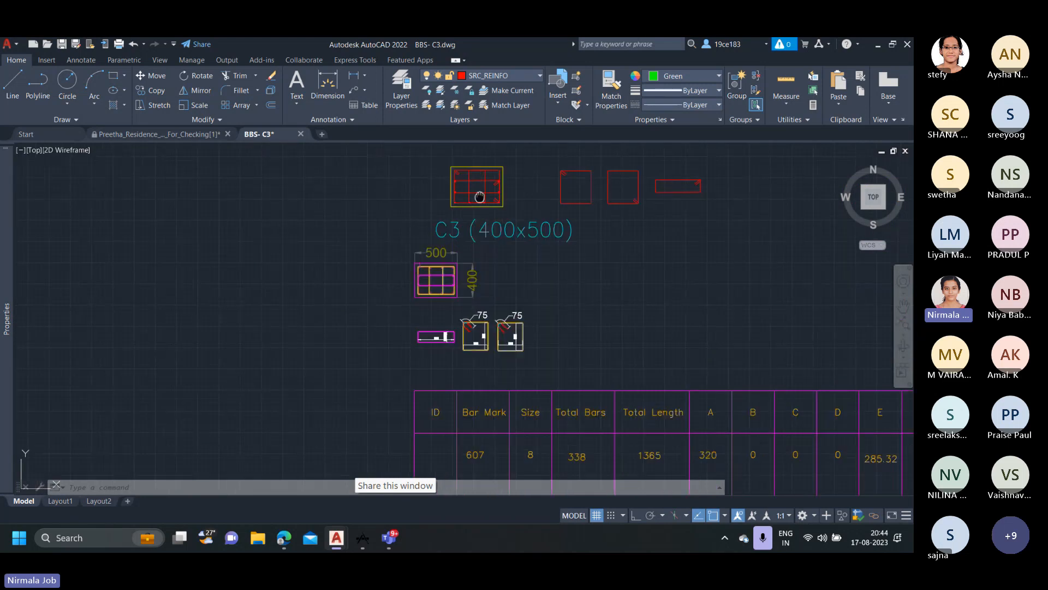
{"action": "middle_click_drag", "start_coordinate": [479, 196], "coordinate": [426, 220]}
{"action": "scroll", "coordinate": [426, 219], "scroll_direction": "up", "scroll_amount": 2}
{"action": "scroll", "coordinate": [437, 220], "scroll_direction": "down", "scroll_amount": 2}
{"action": "scroll", "coordinate": [441, 202], "scroll_direction": "up", "scroll_amount": 2}
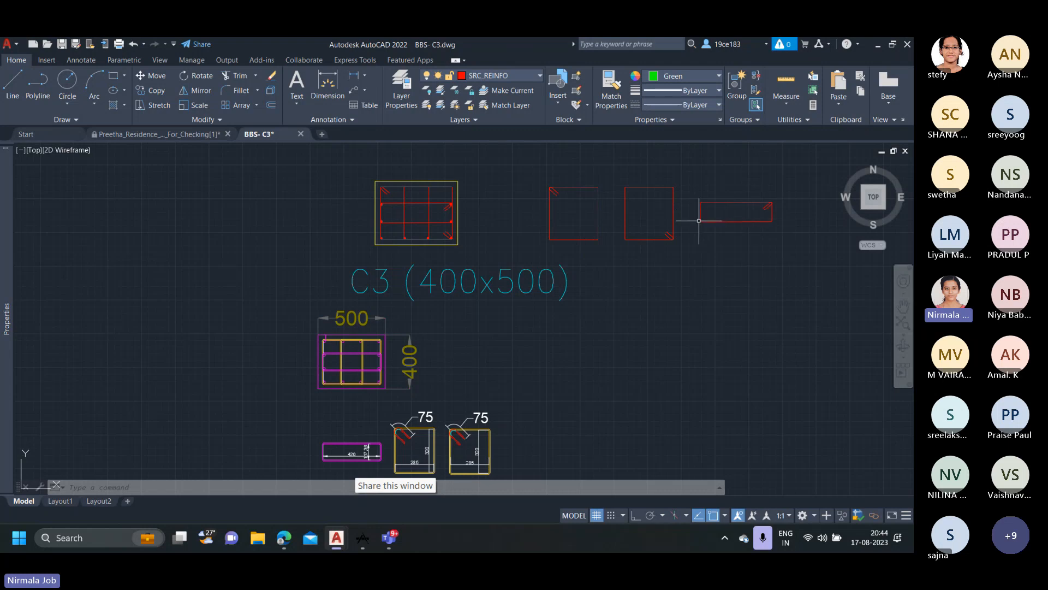
{"action": "scroll", "coordinate": [661, 227], "scroll_direction": "down", "scroll_amount": 3}
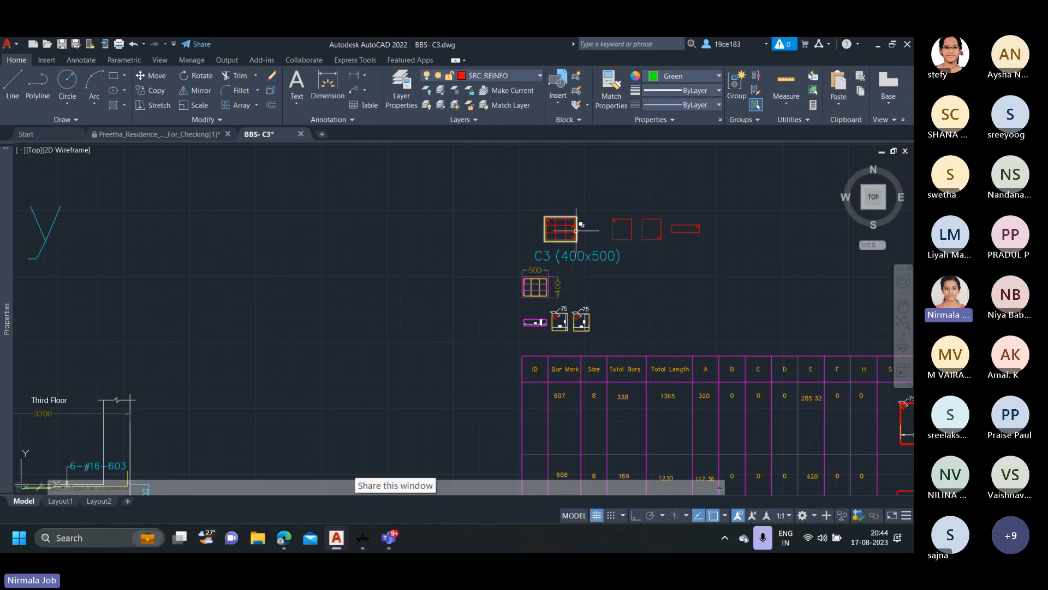
{"action": "scroll", "coordinate": [560, 223], "scroll_direction": "up", "scroll_amount": 2}
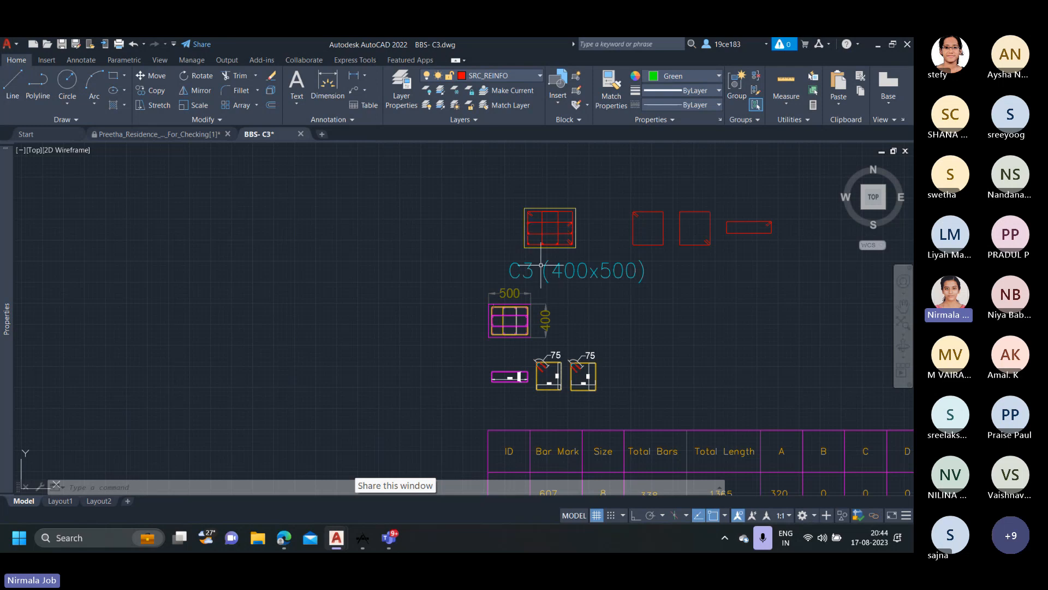
Compare the dimensioned 500 by 400 cross-section with the one above the C3 (400x500) label, tracing the overlapping ties around the bars.
{"action": "scroll", "coordinate": [540, 265], "scroll_direction": "up", "scroll_amount": 1}
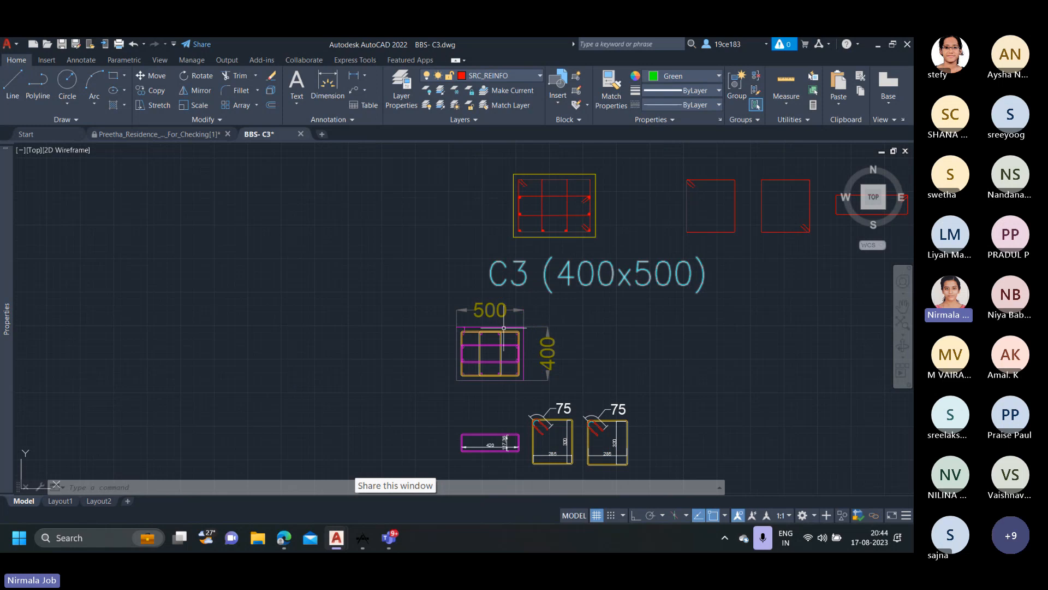
{"action": "scroll", "coordinate": [504, 327], "scroll_direction": "up", "scroll_amount": 1}
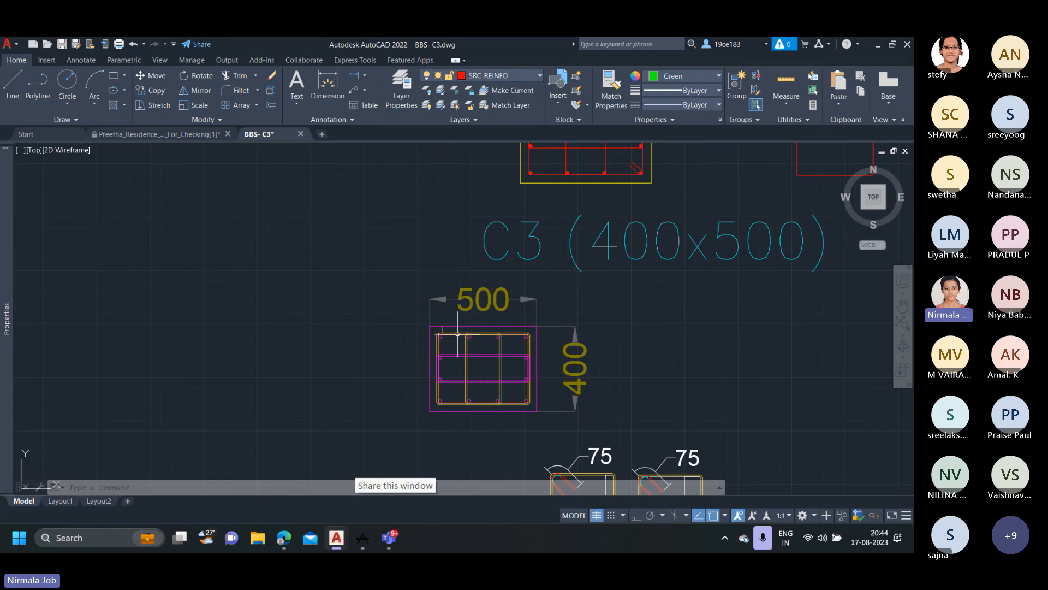
{"action": "middle_click_drag", "start_coordinate": [499, 350], "coordinate": [466, 305]}
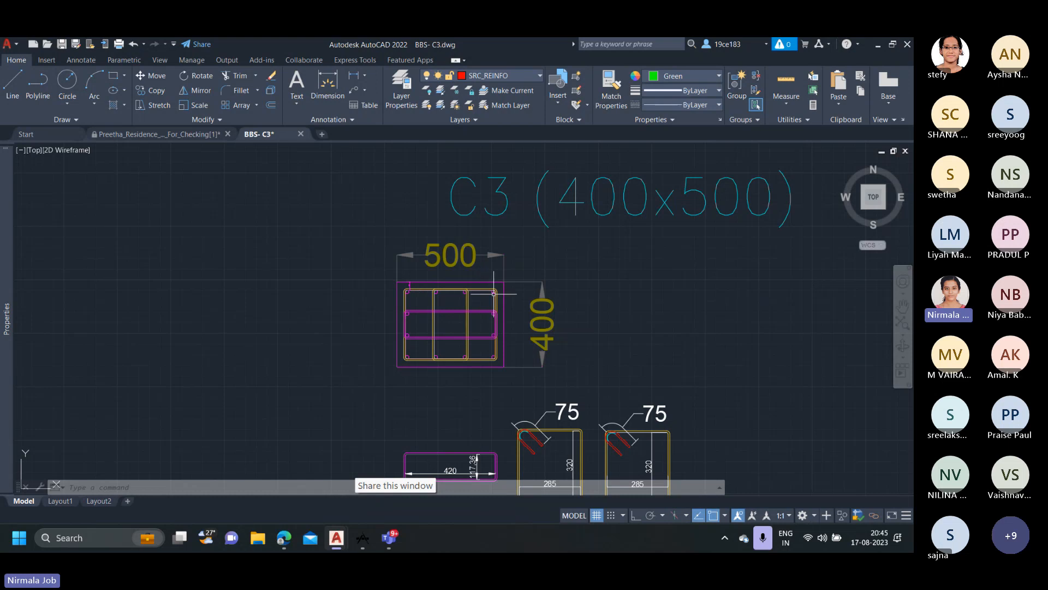
{"action": "scroll", "coordinate": [497, 286], "scroll_direction": "down", "scroll_amount": 2}
{"action": "middle_click_drag", "start_coordinate": [509, 232], "coordinate": [493, 255]}
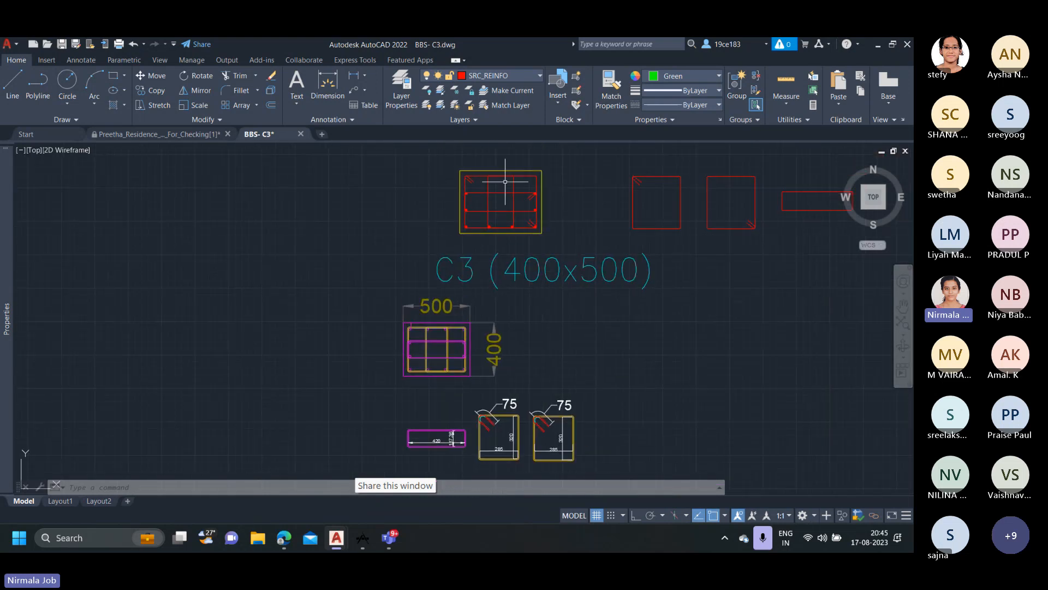
{"action": "scroll", "coordinate": [504, 179], "scroll_direction": "up", "scroll_amount": 2}
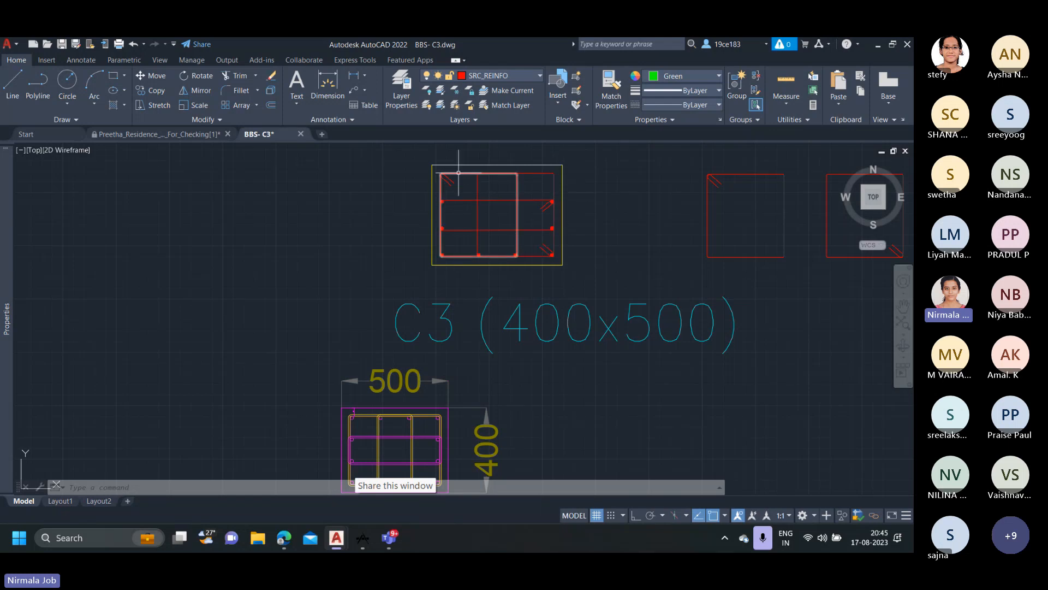
{"action": "mouse_move", "coordinate": [468, 227]}
{"action": "middle_mouse_down"}
{"action": "mouse_move", "coordinate": [480, 253]}
{"action": "mouse_move", "coordinate": [480, 183]}
{"action": "mouse_move", "coordinate": [477, 273]}
{"action": "middle_mouse_up"}
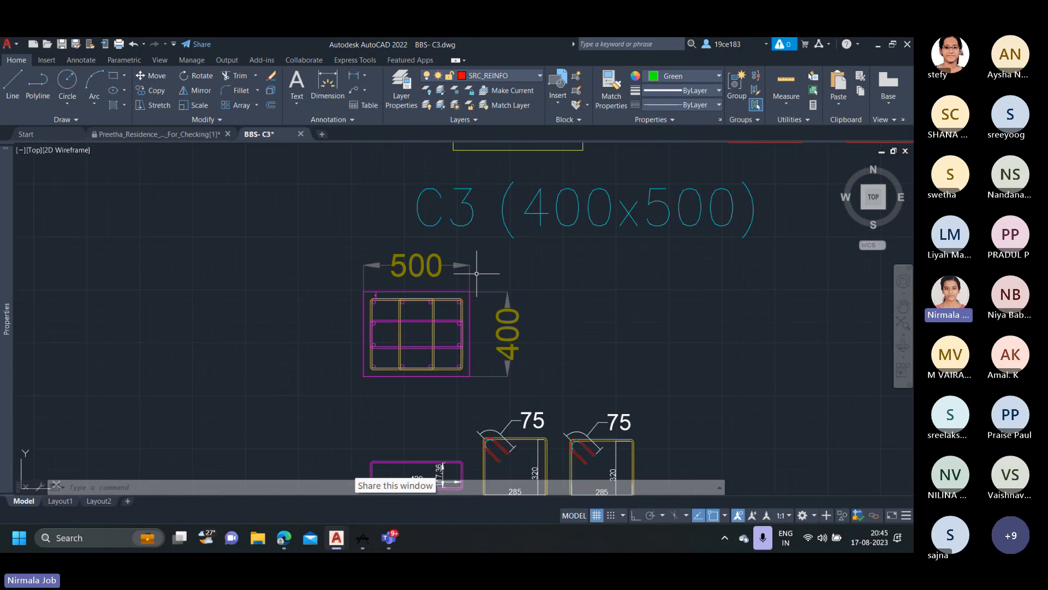
{"action": "scroll", "coordinate": [434, 318], "scroll_direction": "up", "scroll_amount": 2}
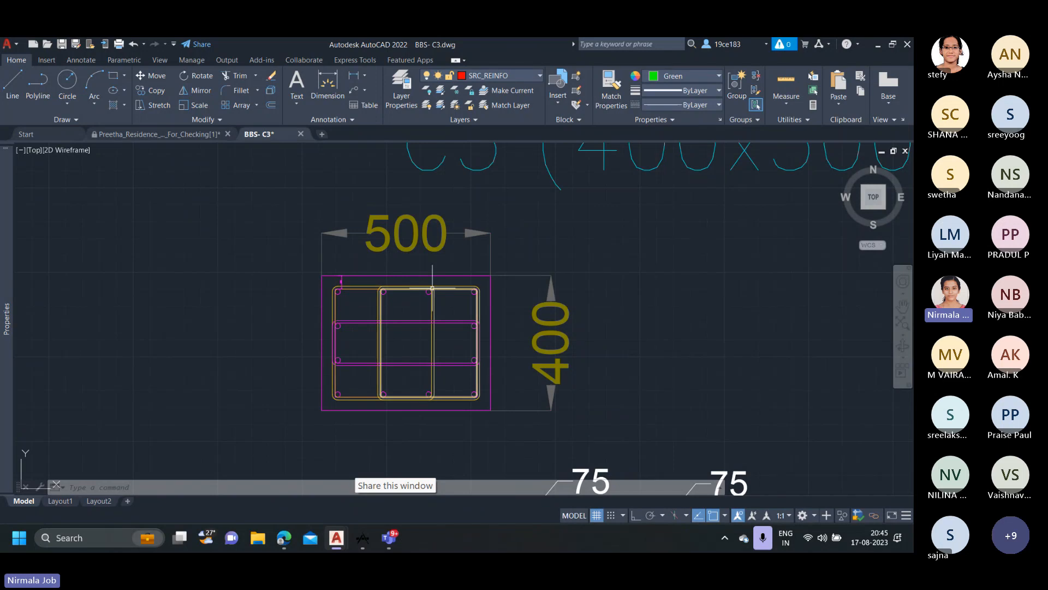
{"action": "scroll", "coordinate": [432, 288], "scroll_direction": "up", "scroll_amount": 1}
{"action": "scroll", "coordinate": [428, 279], "scroll_direction": "down", "scroll_amount": 1}
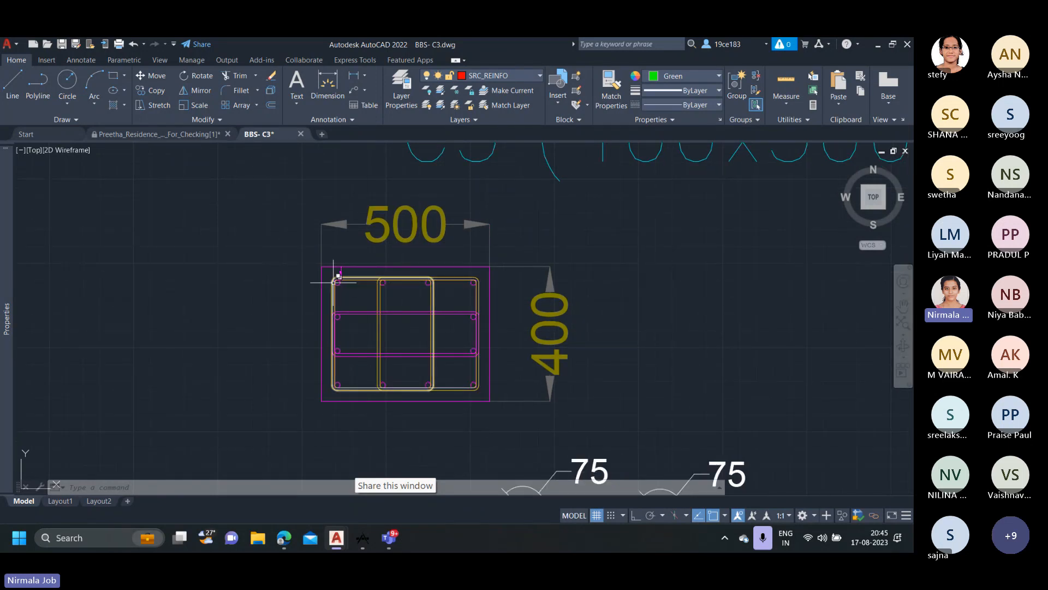
Pick the overlapping yellow ties in the 500 by 400 section to highlight the one around the left-hand bars, then clear the selection.
{"action": "left_click", "coordinate": [396, 281]}
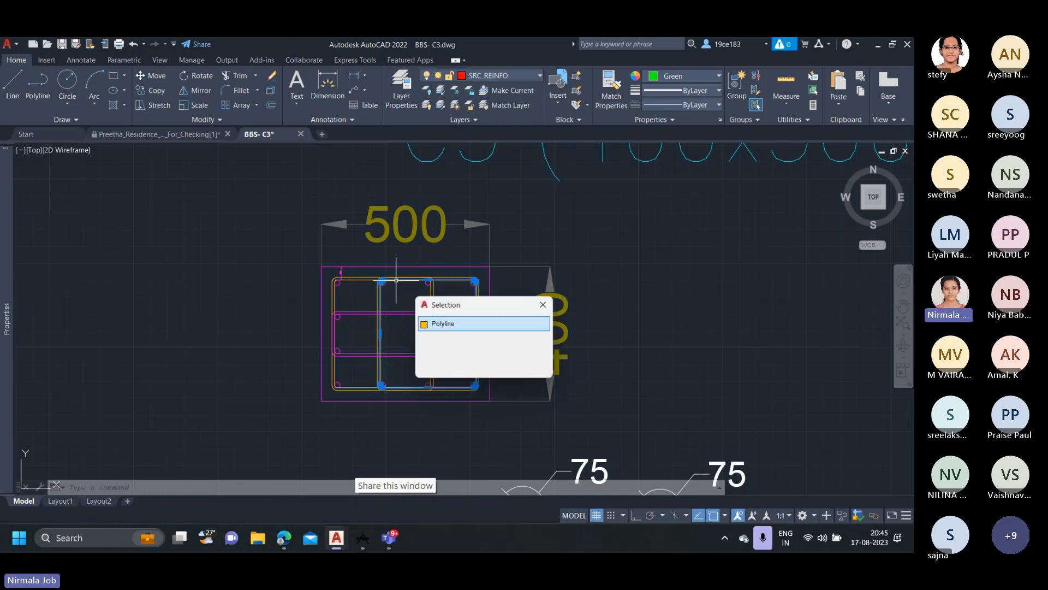
{"action": "left_click", "coordinate": [472, 328]}
{"action": "key", "text": "Escape"}
{"action": "left_click", "coordinate": [439, 293]}
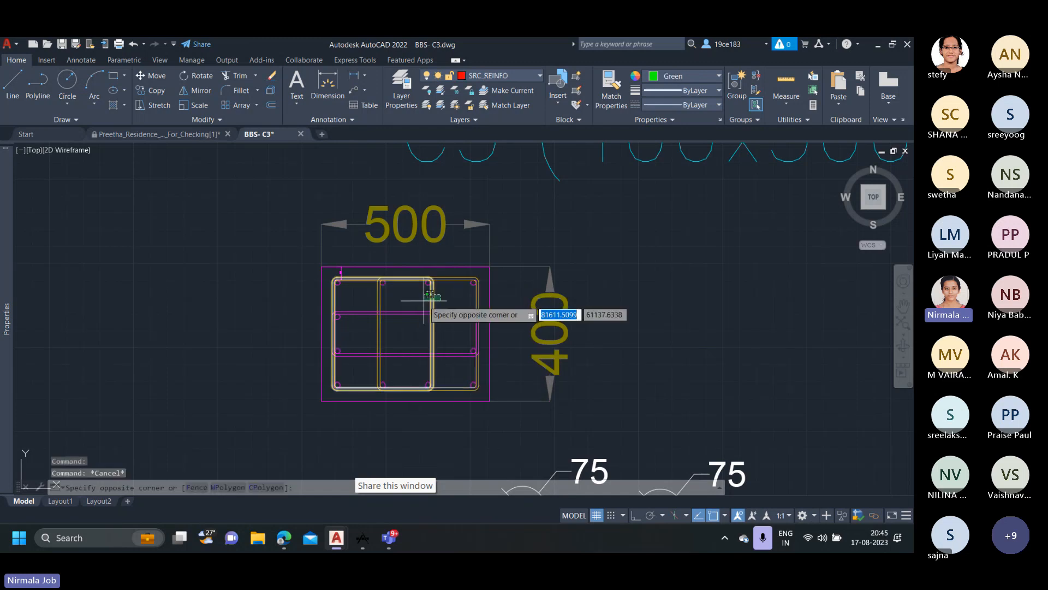
{"action": "left_click", "coordinate": [426, 300]}
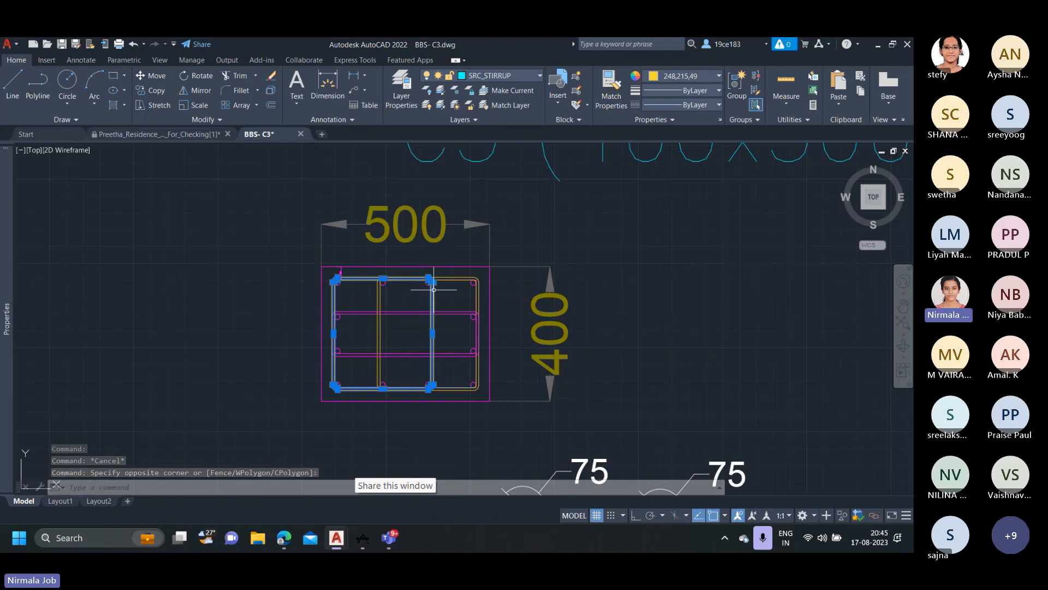
{"action": "scroll", "coordinate": [428, 295], "scroll_direction": "down", "scroll_amount": 3}
{"action": "key", "text": "Escape"}
Highlight the yellow tie enclosing the right-hand bars of the 500 by 400 section, then deselect it.
{"action": "left_click", "coordinate": [475, 300]}
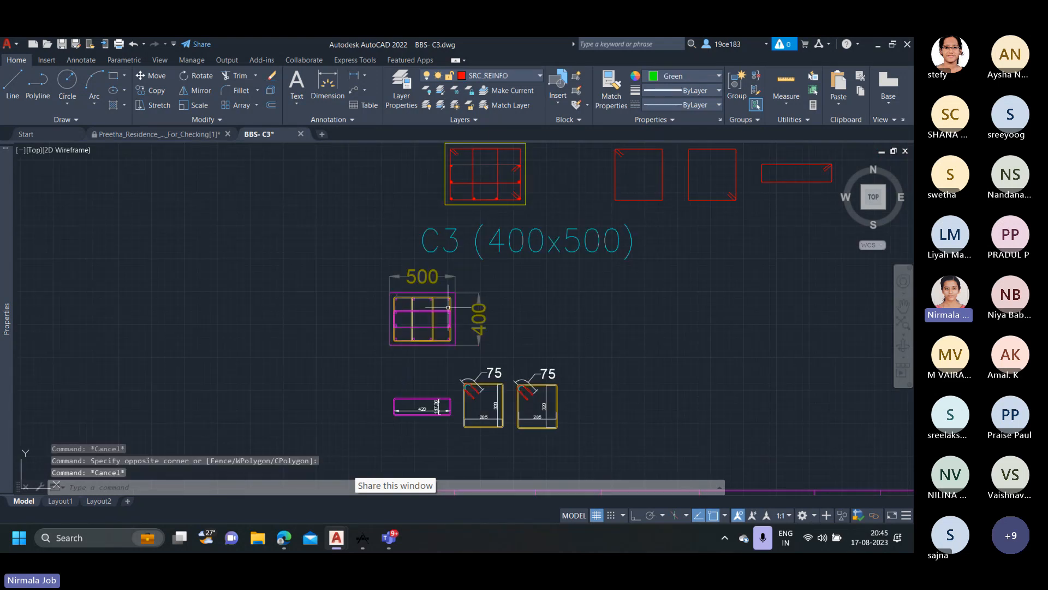
{"action": "scroll", "coordinate": [459, 301], "scroll_direction": "up", "scroll_amount": 4}
{"action": "left_click", "coordinate": [461, 297]}
{"action": "key", "text": "Escape"}
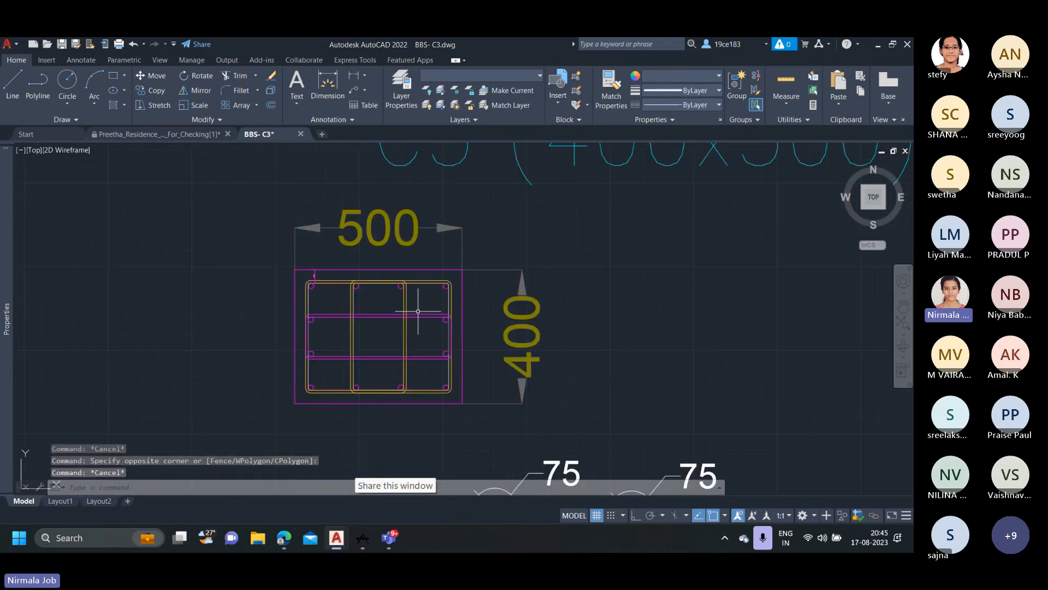
{"action": "left_click", "coordinate": [352, 299]}
{"action": "left_click", "coordinate": [339, 302]}
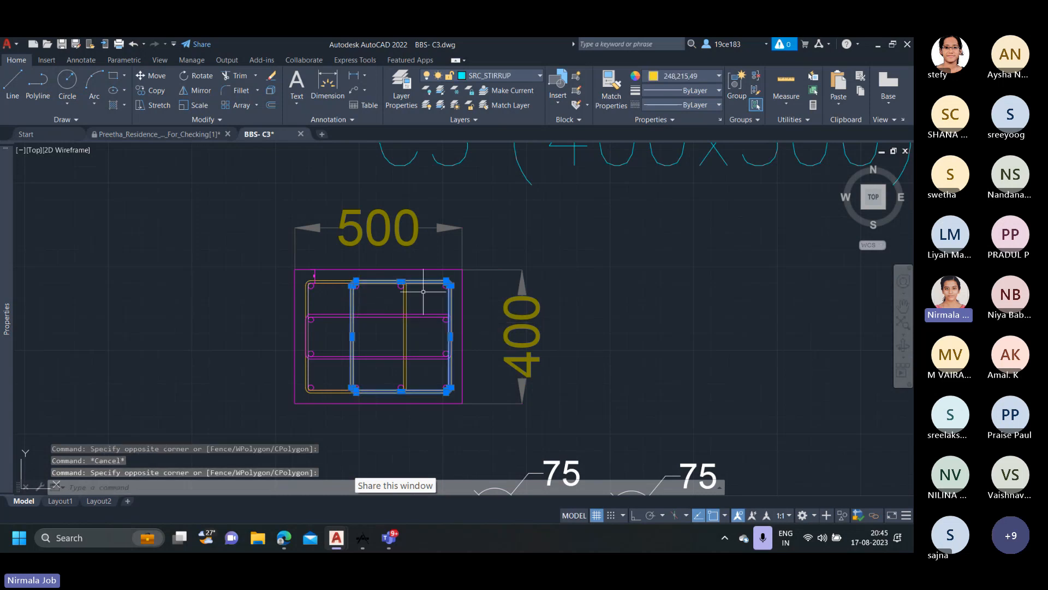
{"action": "key", "text": "Escape"}
Highlight the magenta tie around the middle side bars of the 500 by 400 section, then deselect it.
{"action": "scroll", "coordinate": [369, 301], "scroll_direction": "down", "scroll_amount": 2}
{"action": "left_click", "coordinate": [381, 317]}
{"action": "left_click", "coordinate": [373, 301]}
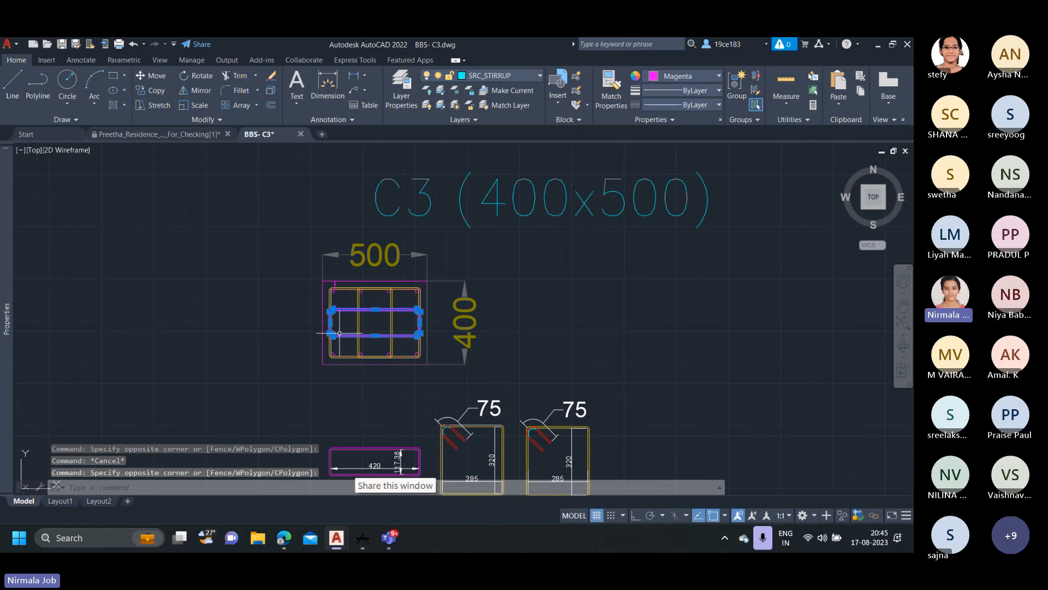
{"action": "key", "text": "Escape"}
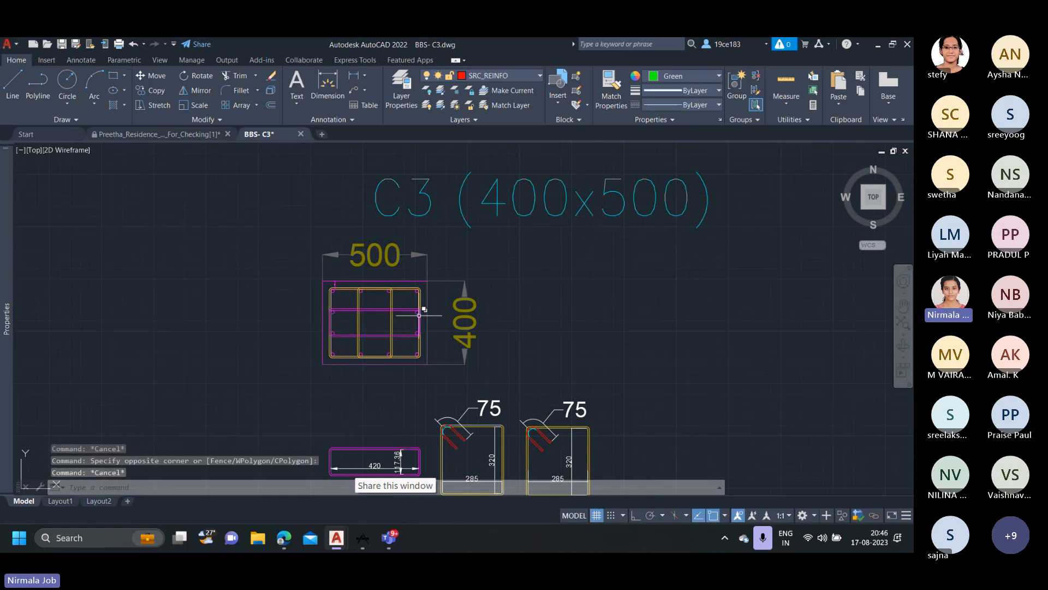
Examine the hook, width and height dimensions on the magenta and two yellow tie details drawn below the 500 by 400 section.
{"action": "scroll", "coordinate": [414, 295], "scroll_direction": "down", "scroll_amount": 4}
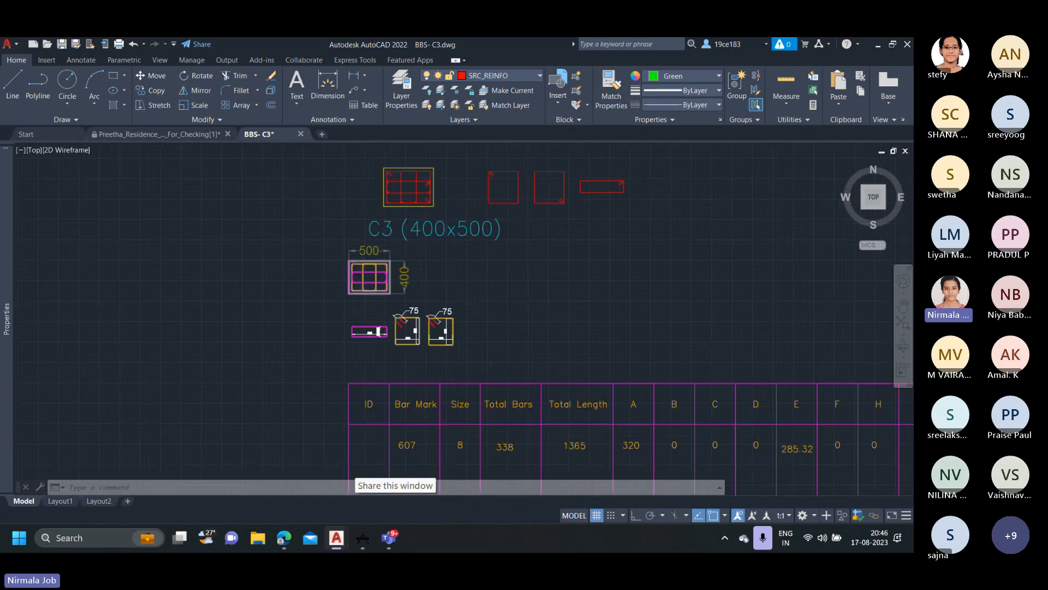
{"action": "scroll", "coordinate": [431, 361], "scroll_direction": "up", "scroll_amount": 4}
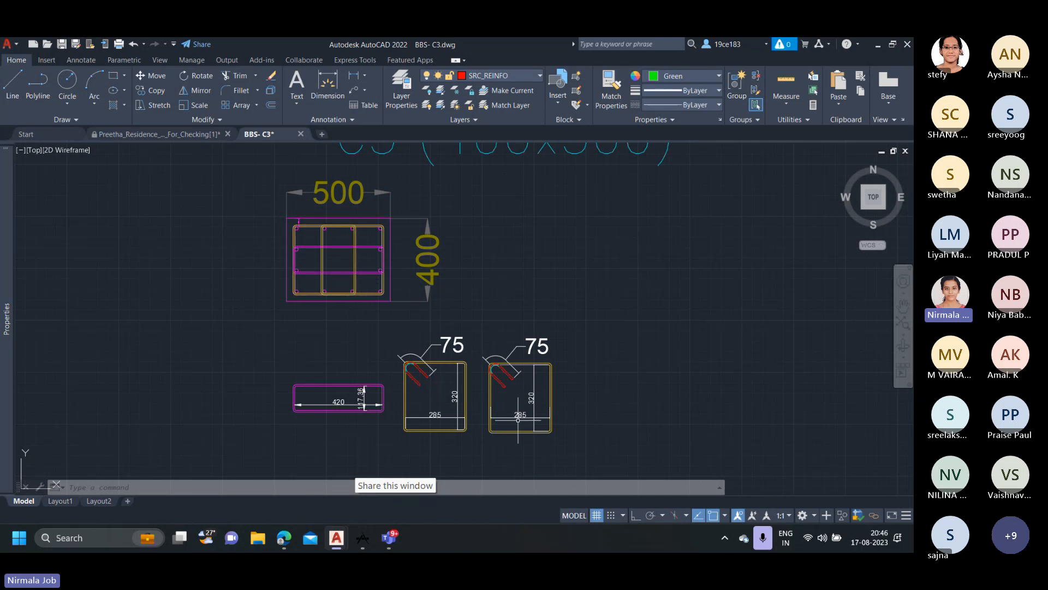
{"action": "middle_click_drag", "start_coordinate": [414, 385], "coordinate": [404, 314]}
{"action": "scroll", "coordinate": [374, 337], "scroll_direction": "up", "scroll_amount": 4}
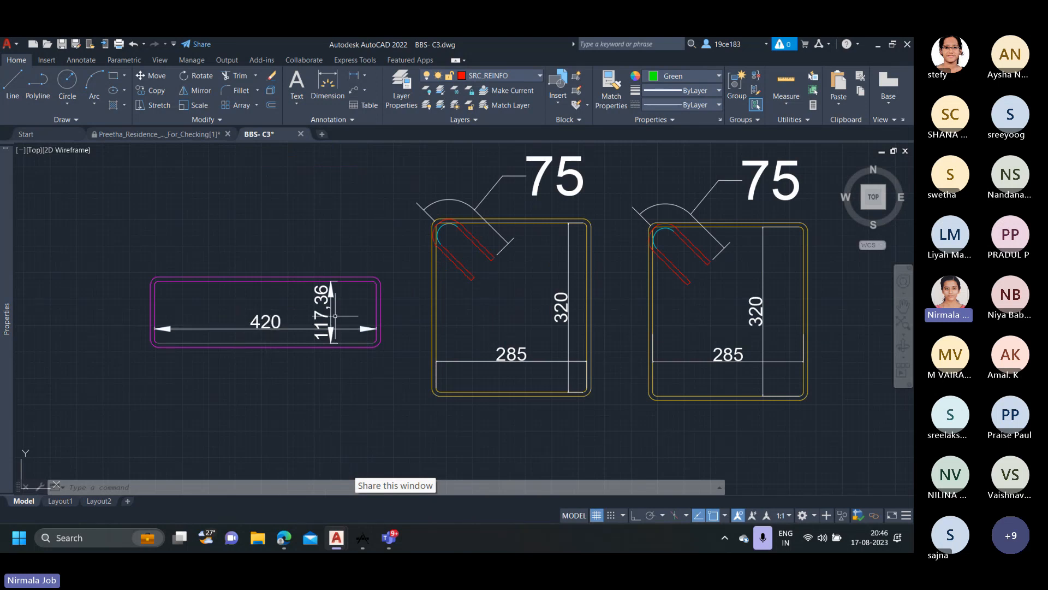
{"action": "scroll", "coordinate": [335, 315], "scroll_direction": "down", "scroll_amount": 2}
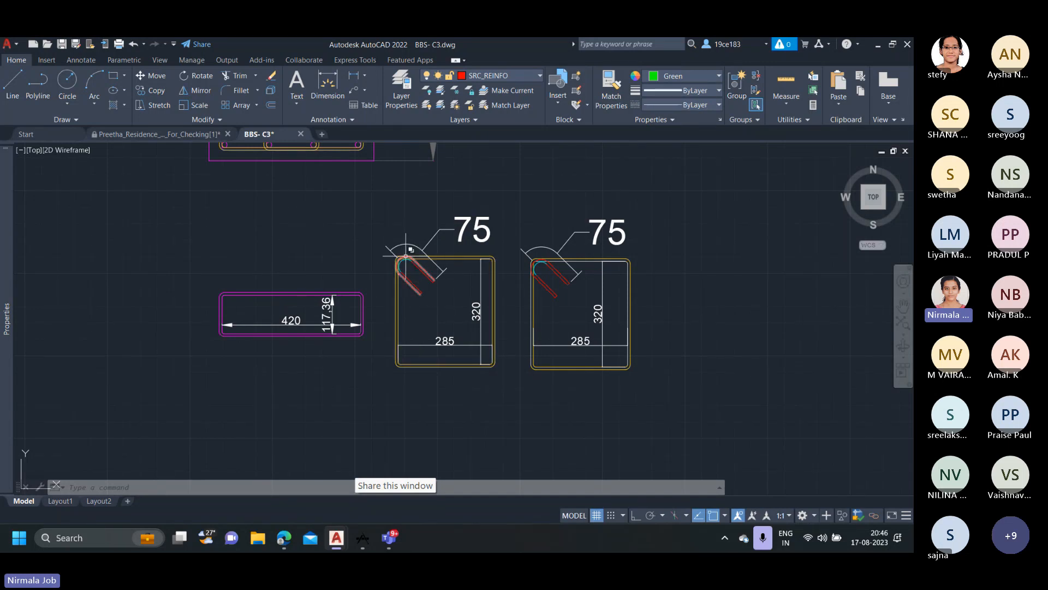
{"action": "mouse_move", "coordinate": [405, 257]}
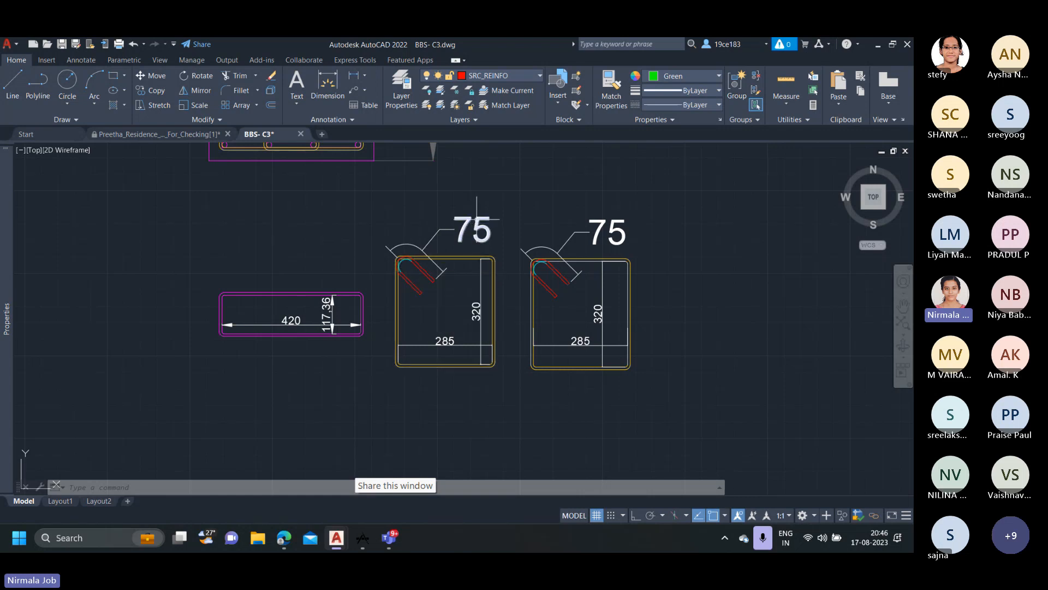
{"action": "scroll", "coordinate": [497, 288], "scroll_direction": "down", "scroll_amount": 2}
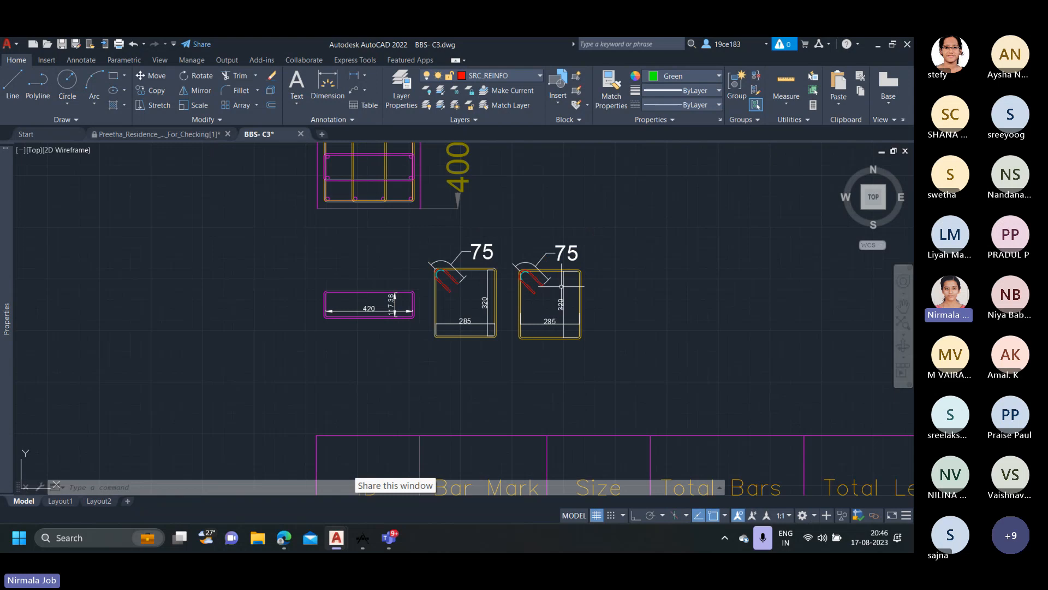
{"action": "middle_click_drag", "start_coordinate": [570, 320], "coordinate": [537, 348]}
{"action": "scroll", "coordinate": [495, 353], "scroll_direction": "up", "scroll_amount": 2}
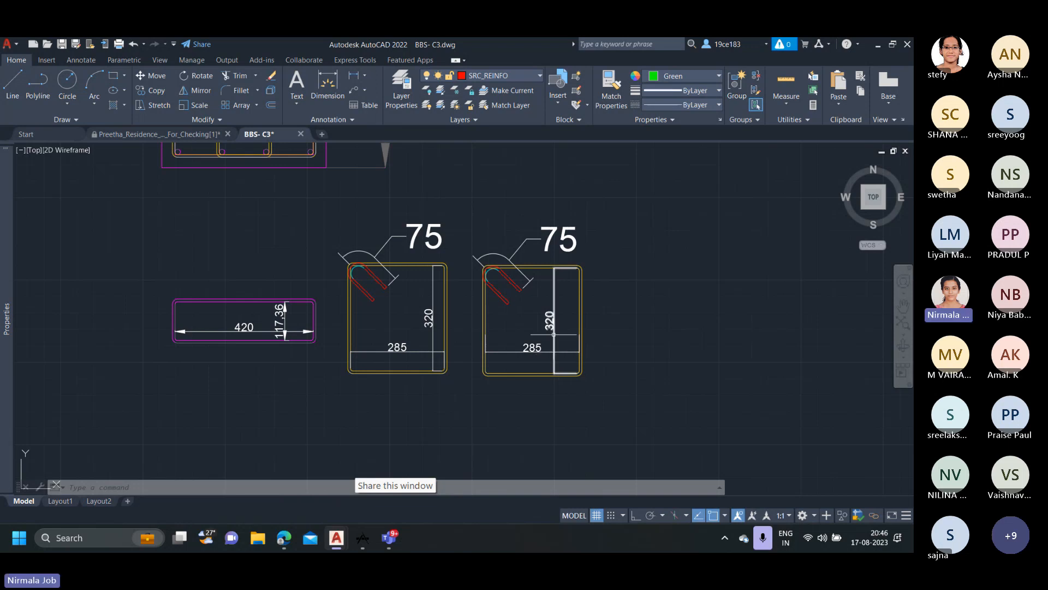
{"action": "scroll", "coordinate": [553, 334], "scroll_direction": "down", "scroll_amount": 2}
{"action": "scroll", "coordinate": [554, 328], "scroll_direction": "up", "scroll_amount": 2}
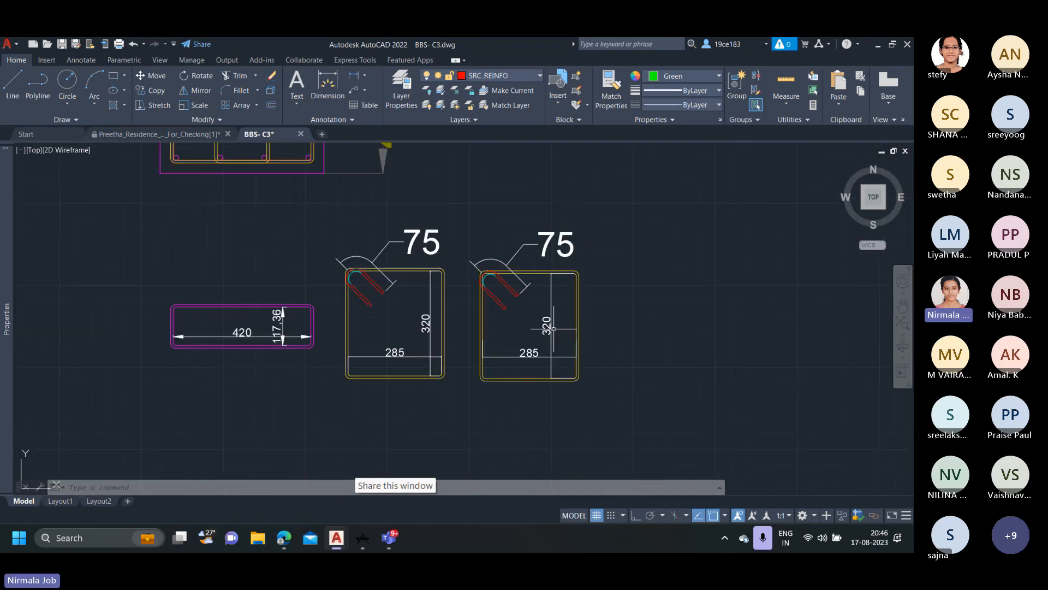
{"action": "scroll", "coordinate": [554, 330], "scroll_direction": "down", "scroll_amount": 4}
Go to the Bar Bending Schedule beyond the tie table and inspect its bar mark rows down to 606.
{"action": "middle_click_drag", "start_coordinate": [546, 388], "coordinate": [421, 245]}
{"action": "scroll", "coordinate": [533, 288], "scroll_direction": "down", "scroll_amount": 3}
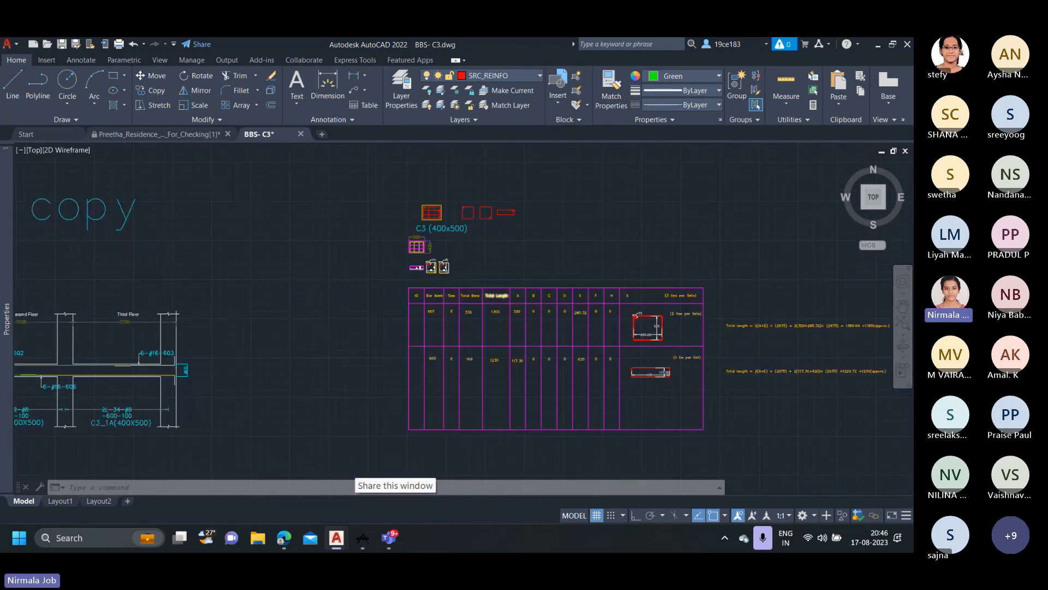
{"action": "scroll", "coordinate": [475, 294], "scroll_direction": "down", "scroll_amount": 4}
{"action": "middle_click_drag", "start_coordinate": [662, 322], "coordinate": [435, 314]}
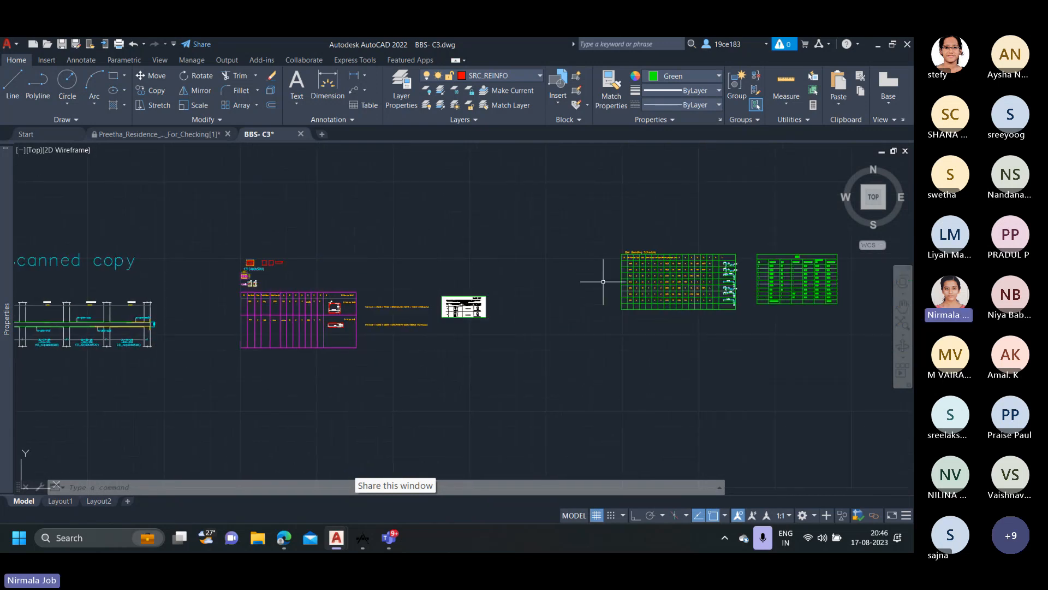
{"action": "scroll", "coordinate": [622, 279], "scroll_direction": "up", "scroll_amount": 4}
{"action": "middle_click_drag", "start_coordinate": [734, 237], "coordinate": [605, 236]}
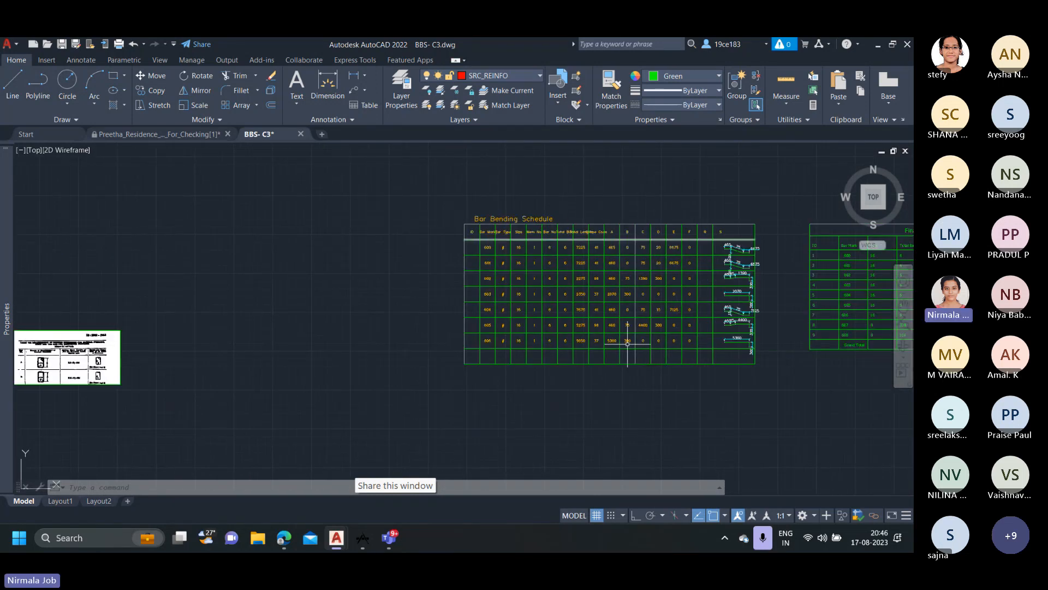
{"action": "scroll", "coordinate": [532, 367], "scroll_direction": "up", "scroll_amount": 2}
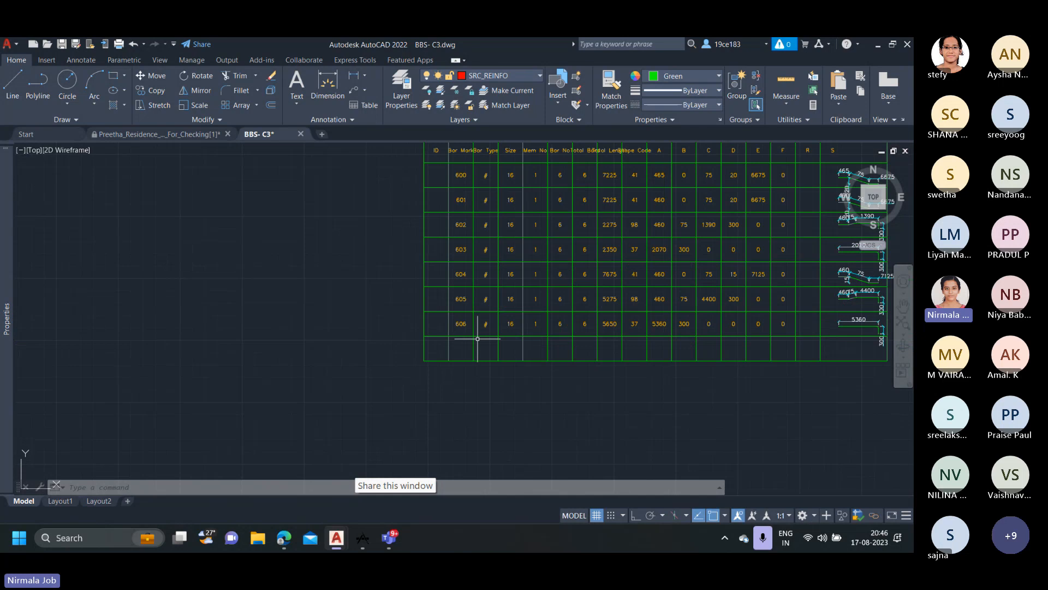
{"action": "scroll", "coordinate": [465, 326], "scroll_direction": "up", "scroll_amount": 2}
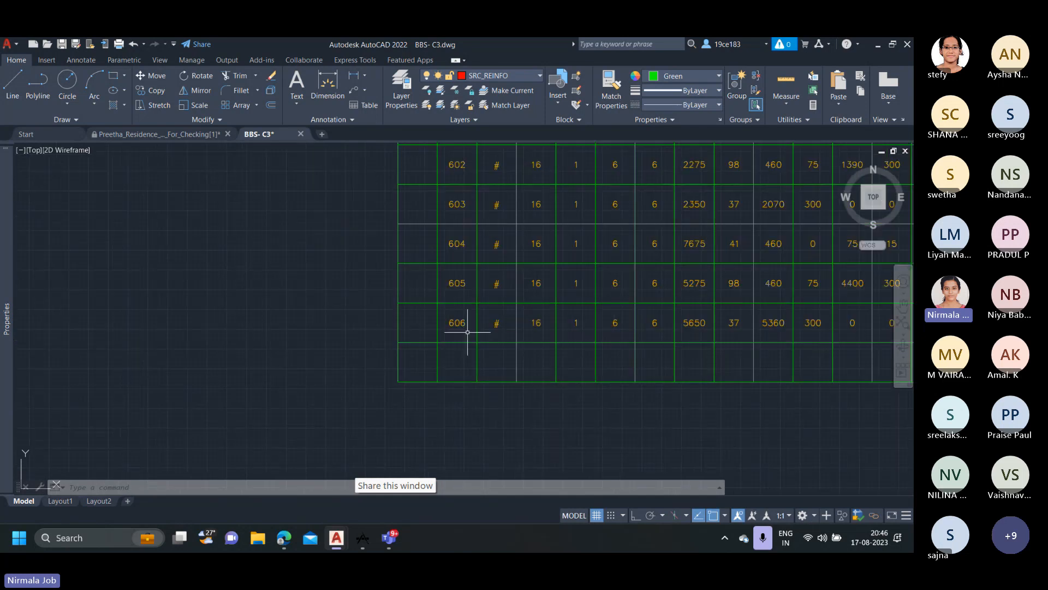
Highlight bar mark 606 in the last filled row of the Bar Bending Schedule, then deselect it.
{"action": "left_click", "coordinate": [461, 325]}
{"action": "left_click", "coordinate": [461, 326]}
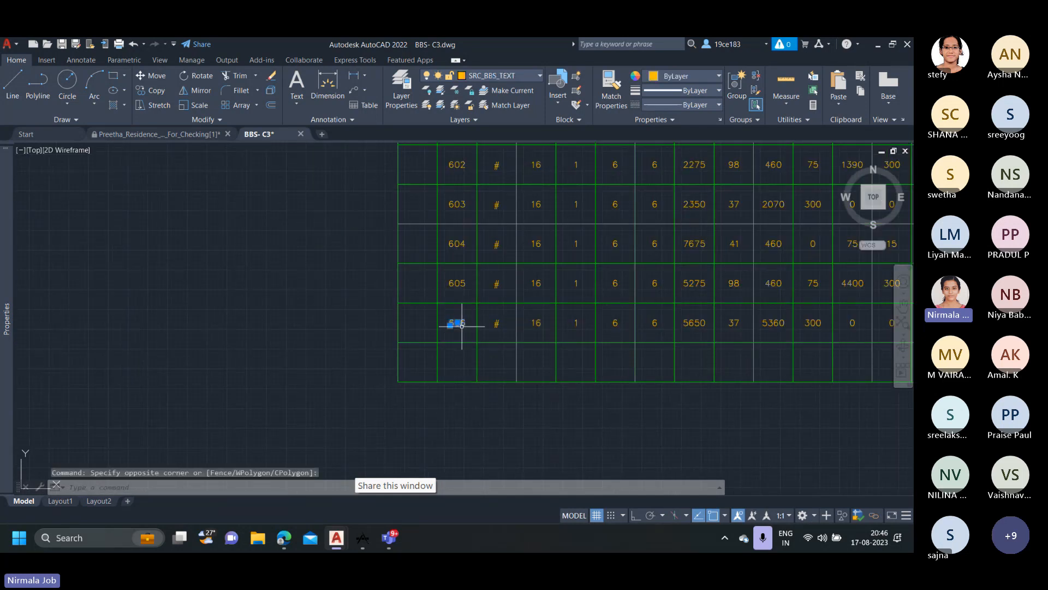
{"action": "key", "text": "Escape"}
{"action": "scroll", "coordinate": [462, 328], "scroll_direction": "down", "scroll_amount": 2}
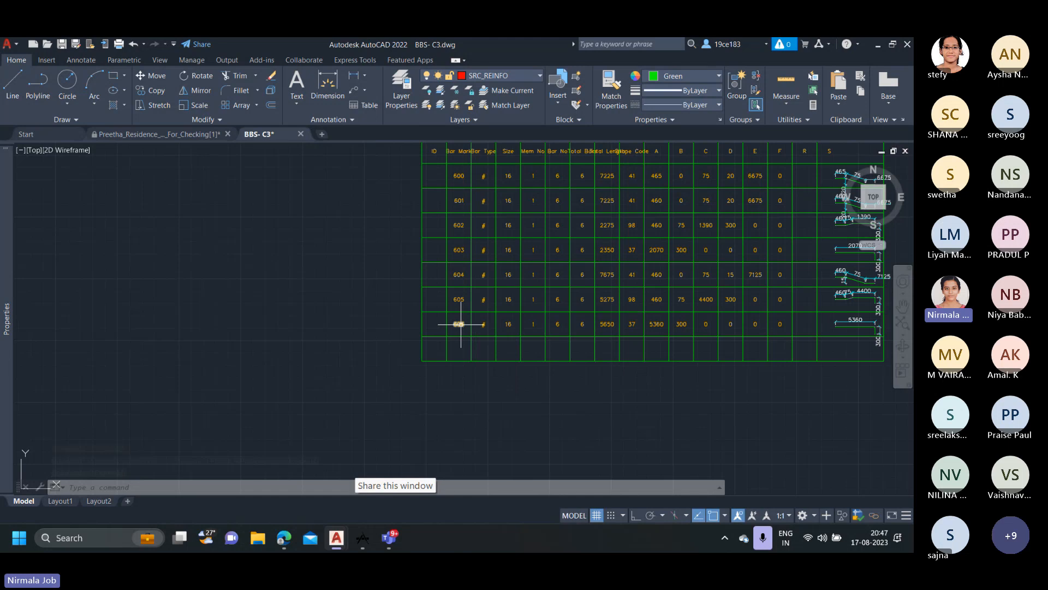
Return to the C3 tie table and inspect the bar mark, size and total bars entries for ties 607 and 608.
{"action": "scroll", "coordinate": [459, 325], "scroll_direction": "down", "scroll_amount": 5}
{"action": "middle_click_drag", "start_coordinate": [178, 326], "coordinate": [346, 330]}
{"action": "scroll", "coordinate": [236, 297], "scroll_direction": "up", "scroll_amount": 6}
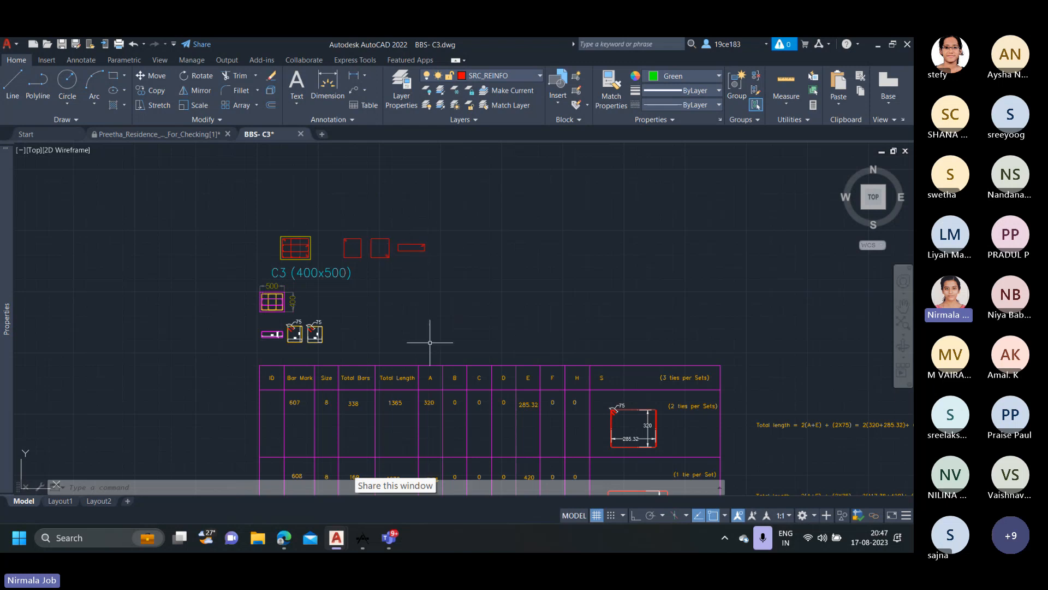
{"action": "middle_click_drag", "start_coordinate": [430, 342], "coordinate": [428, 247]}
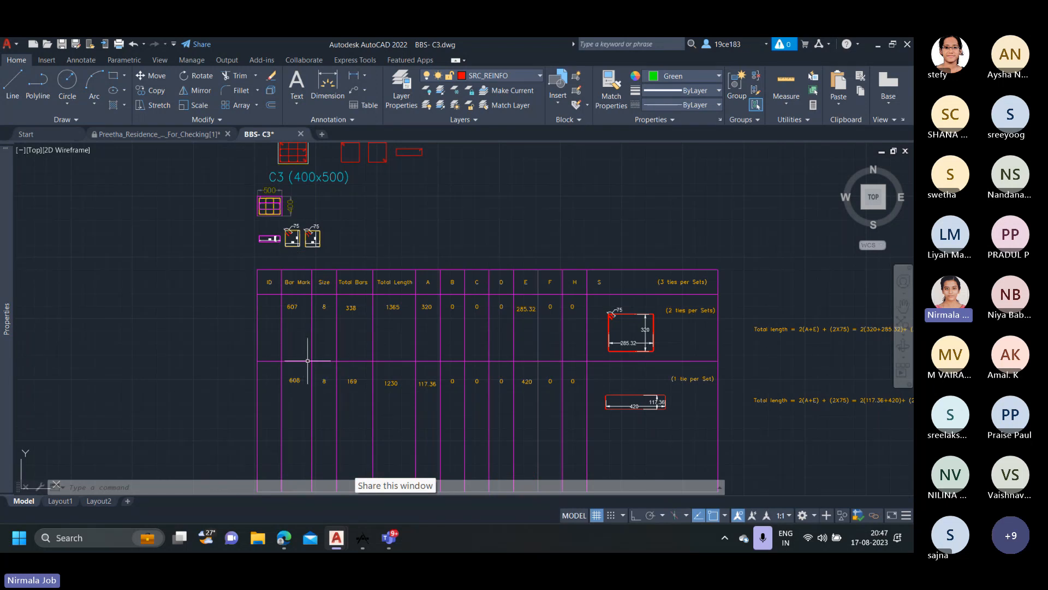
{"action": "scroll", "coordinate": [326, 293], "scroll_direction": "up", "scroll_amount": 2}
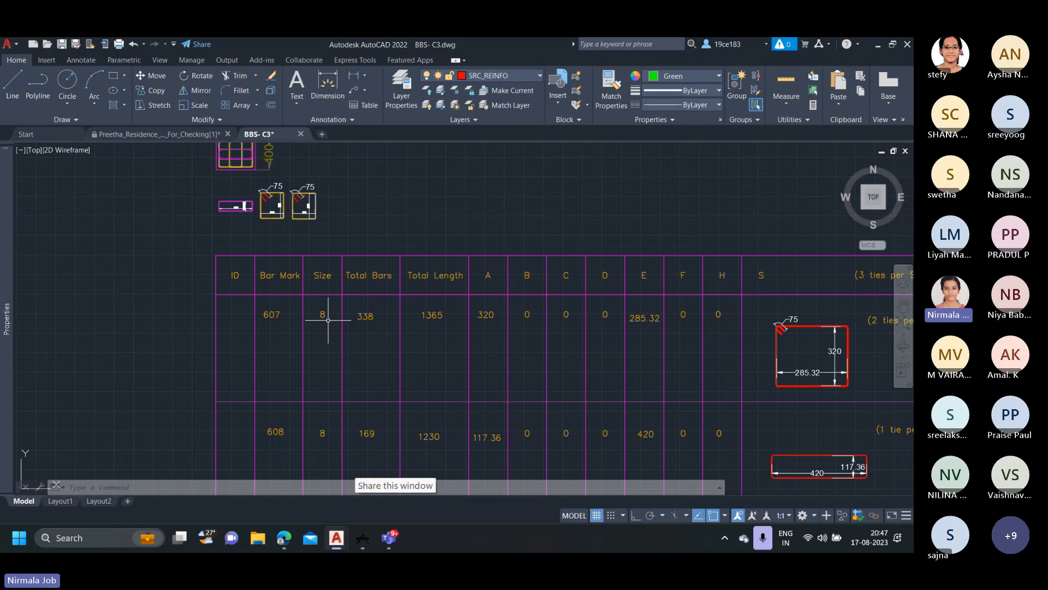
{"action": "scroll", "coordinate": [328, 320], "scroll_direction": "down", "scroll_amount": 3}
{"action": "scroll", "coordinate": [355, 306], "scroll_direction": "up", "scroll_amount": 3}
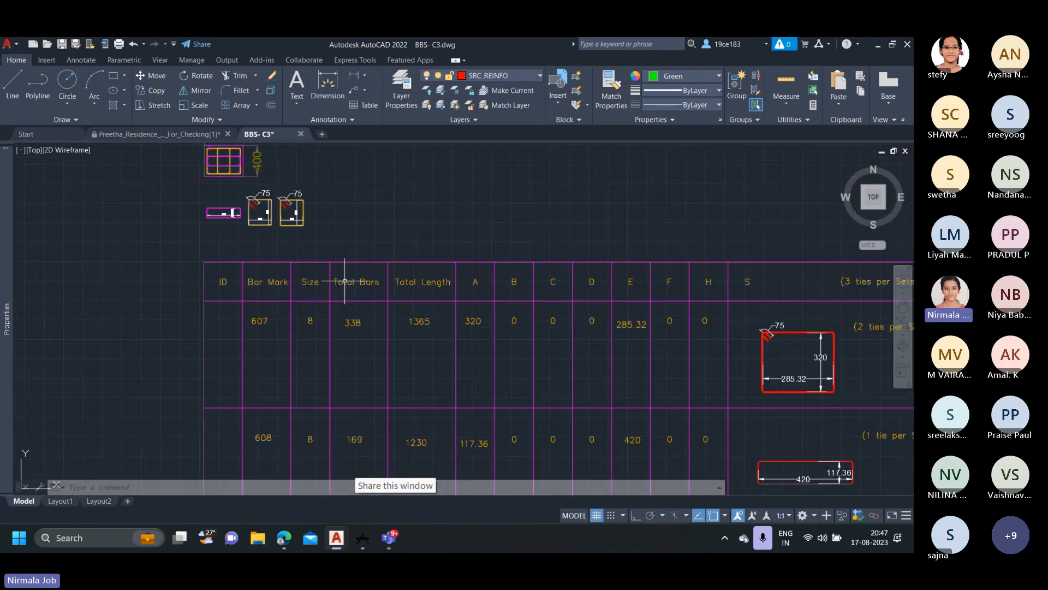
{"action": "scroll", "coordinate": [361, 311], "scroll_direction": "up", "scroll_amount": 2}
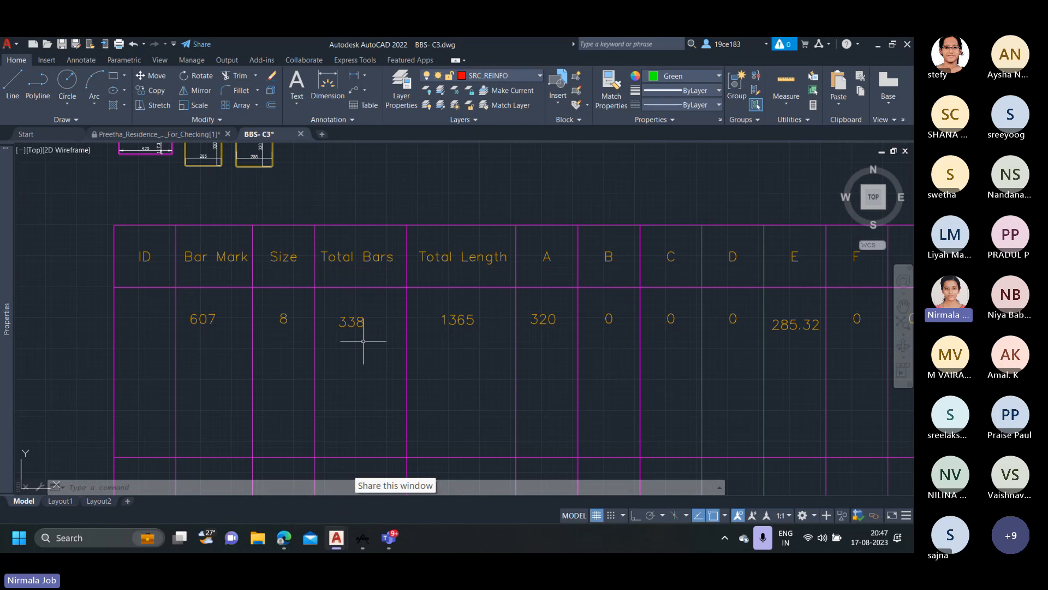
{"action": "scroll", "coordinate": [363, 340], "scroll_direction": "down", "scroll_amount": 4}
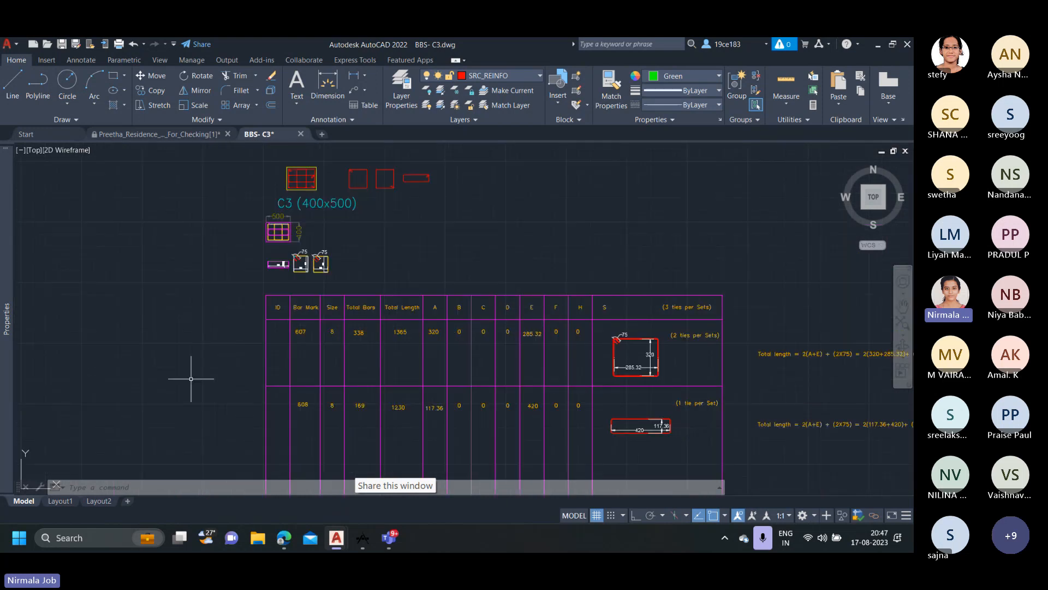
Examine the tie count labels below the scanned C3 column elevation for each floor, from the basement to the third floor.
{"action": "mouse_move", "coordinate": [191, 379]}
{"action": "middle_mouse_down"}
{"action": "mouse_move", "coordinate": [305, 269]}
{"action": "mouse_move", "coordinate": [486, 254]}
{"action": "middle_mouse_up"}
{"action": "scroll", "coordinate": [359, 280], "scroll_direction": "down", "scroll_amount": 4}
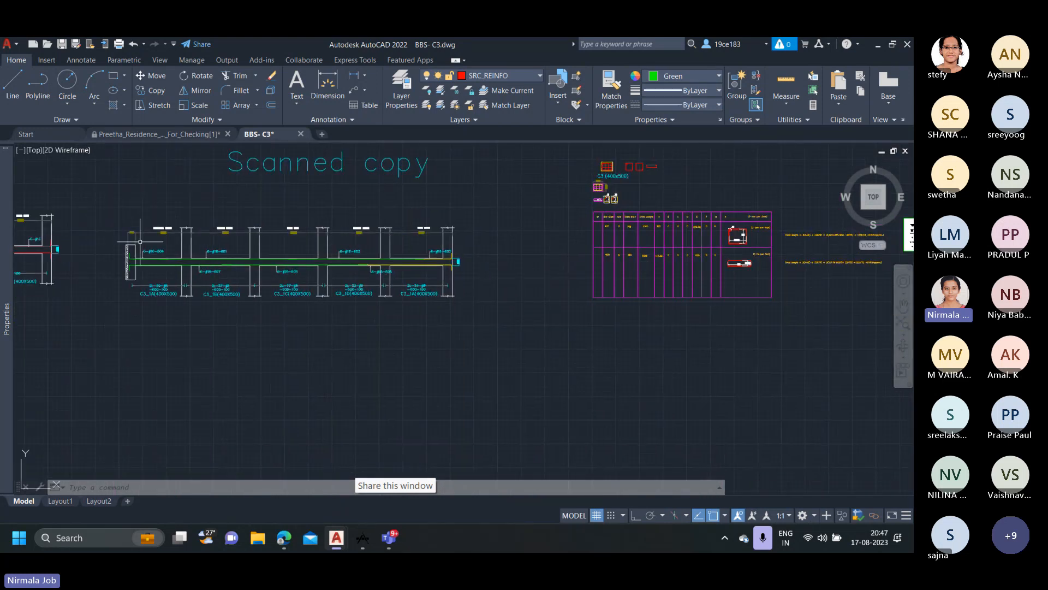
{"action": "middle_click_drag", "start_coordinate": [140, 241], "coordinate": [284, 268]}
{"action": "scroll", "coordinate": [283, 272], "scroll_direction": "up", "scroll_amount": 2}
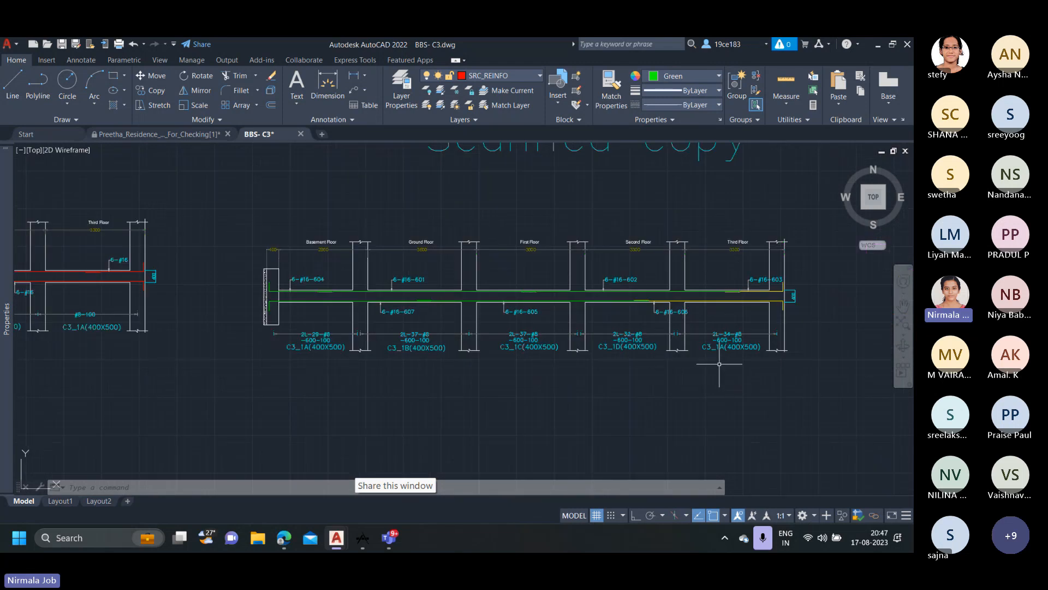
{"action": "scroll", "coordinate": [442, 344], "scroll_direction": "up", "scroll_amount": 2}
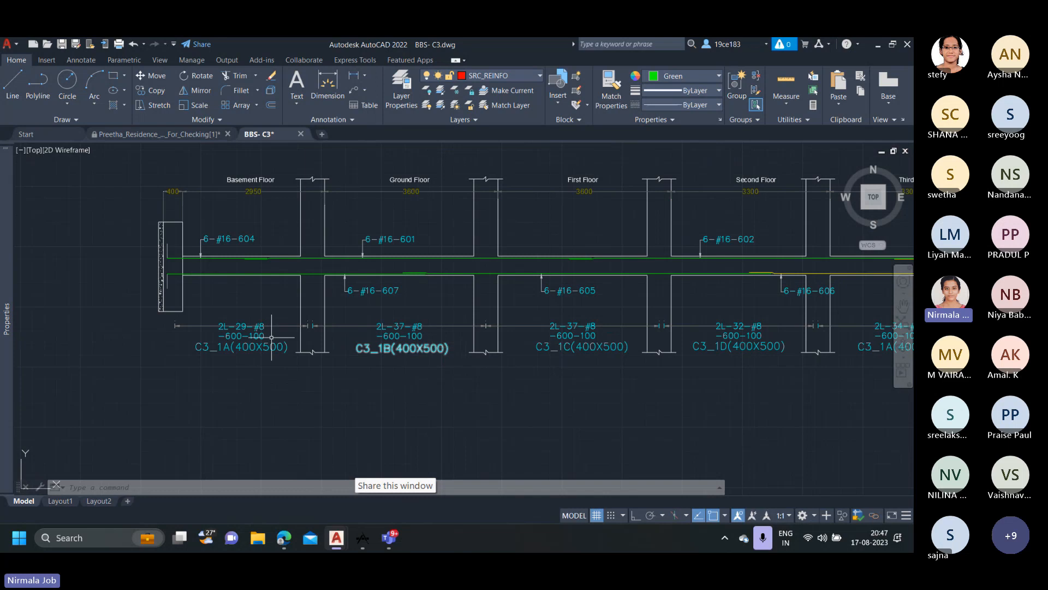
{"action": "middle_click_drag", "start_coordinate": [271, 337], "coordinate": [196, 357]}
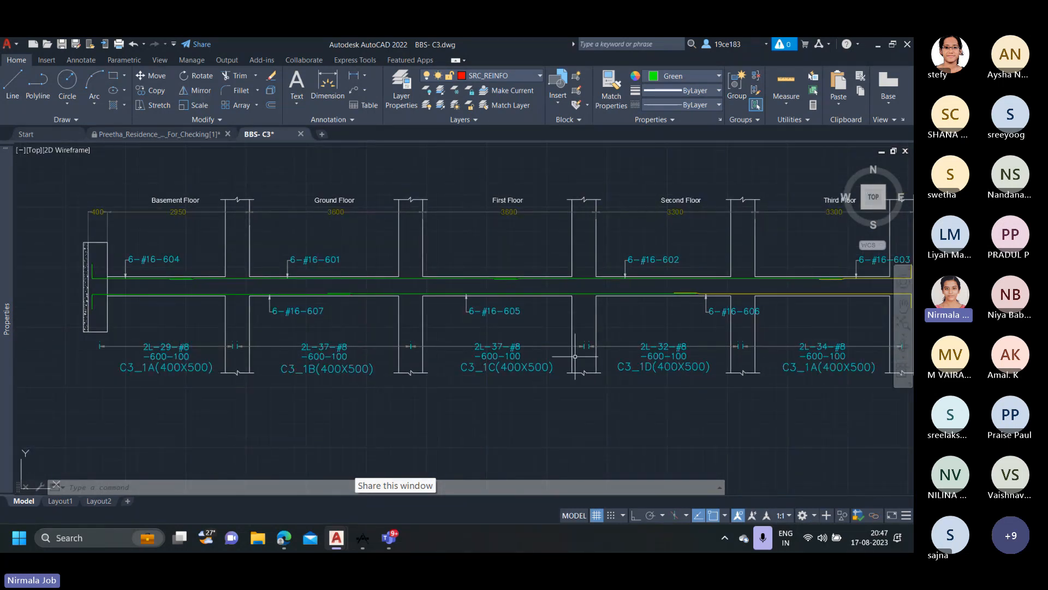
{"action": "middle_click_drag", "start_coordinate": [719, 339], "coordinate": [658, 349]}
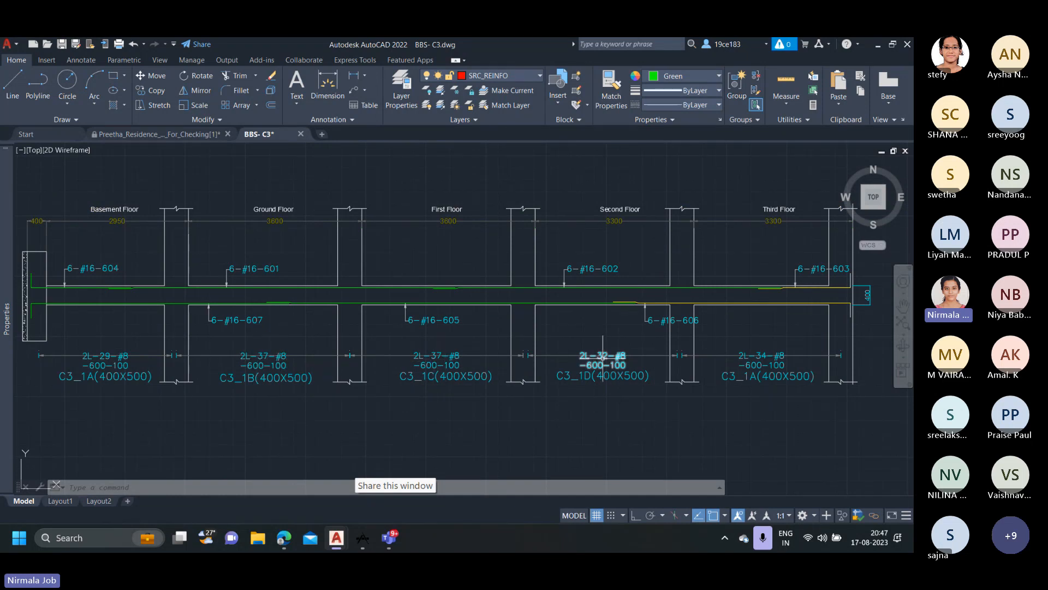
{"action": "scroll", "coordinate": [764, 352], "scroll_direction": "down", "scroll_amount": 2}
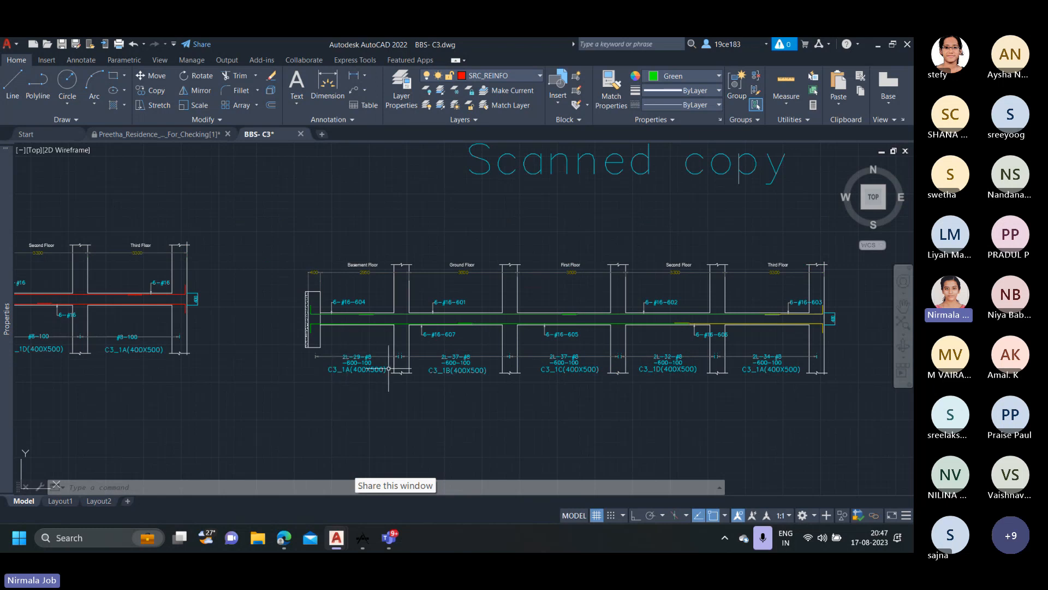
{"action": "scroll", "coordinate": [391, 366], "scroll_direction": "up", "scroll_amount": 2}
{"action": "middle_click_drag", "start_coordinate": [317, 356], "coordinate": [276, 363]}
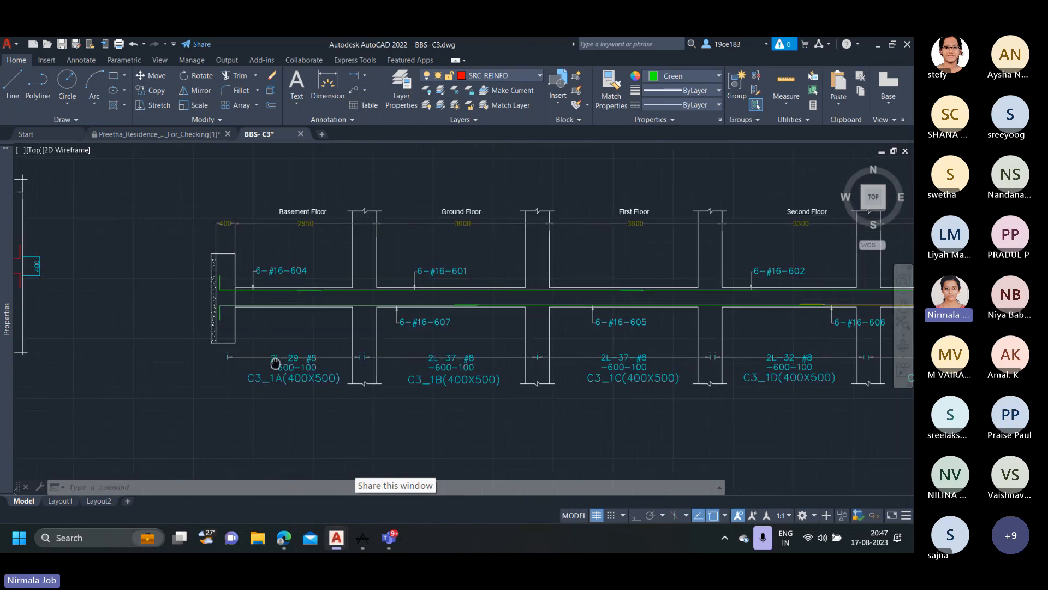
{"action": "scroll", "coordinate": [513, 338], "scroll_direction": "down", "scroll_amount": 2}
{"action": "middle_click_drag", "start_coordinate": [513, 339], "coordinate": [318, 348]}
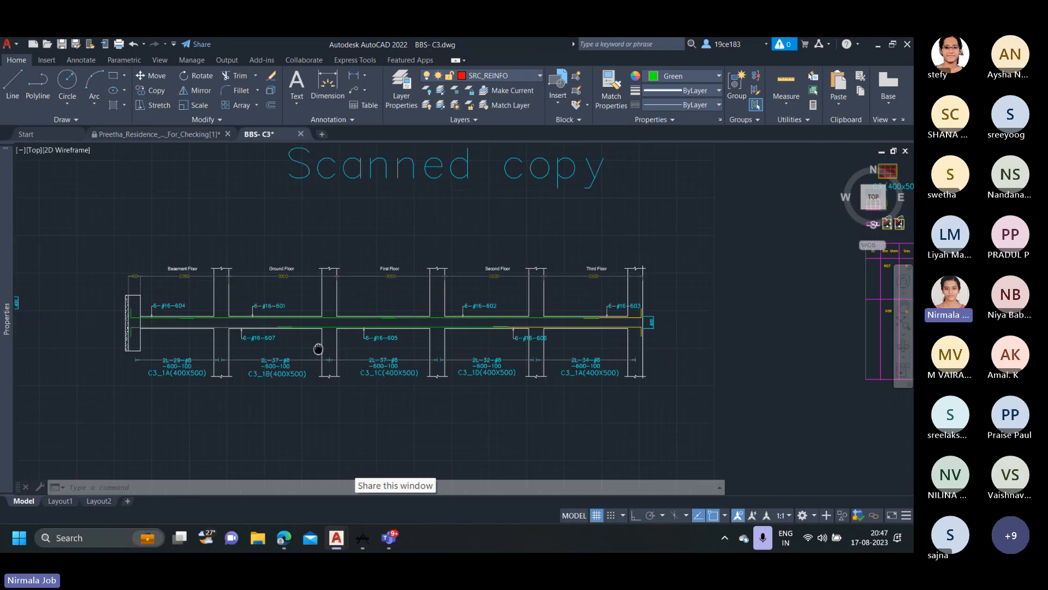
Compare the floor-wise tie labels of the scanned C3 elevation with the total bars column of the tie table.
{"action": "scroll", "coordinate": [593, 310], "scroll_direction": "down", "scroll_amount": 3}
{"action": "middle_click_drag", "start_coordinate": [663, 311], "coordinate": [480, 311]}
{"action": "scroll", "coordinate": [484, 313], "scroll_direction": "up", "scroll_amount": 3}
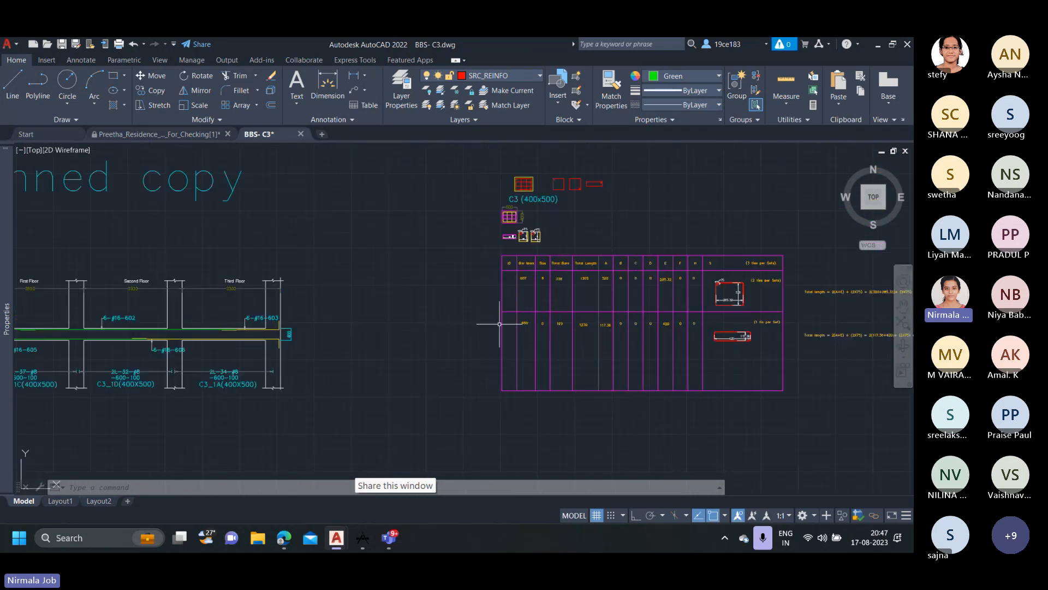
{"action": "middle_click_drag", "start_coordinate": [251, 361], "coordinate": [380, 356]}
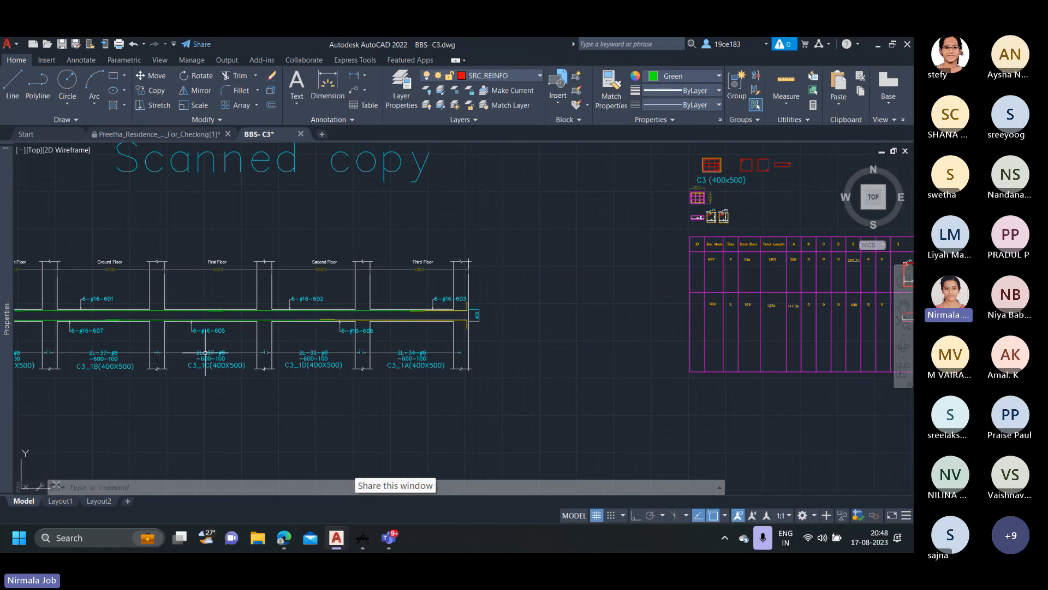
{"action": "mouse_move", "coordinate": [520, 306]}
{"action": "middle_mouse_down"}
{"action": "mouse_move", "coordinate": [570, 305]}
{"action": "mouse_move", "coordinate": [469, 312]}
{"action": "middle_mouse_up"}
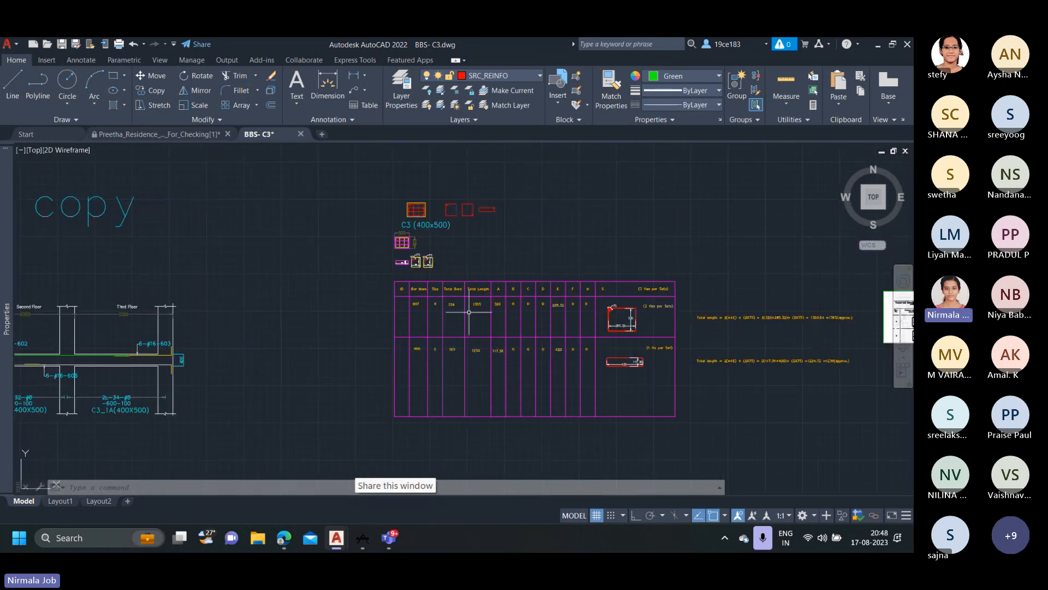
{"action": "scroll", "coordinate": [471, 313], "scroll_direction": "up", "scroll_amount": 2}
{"action": "middle_click_drag", "start_coordinate": [543, 316], "coordinate": [479, 343]}
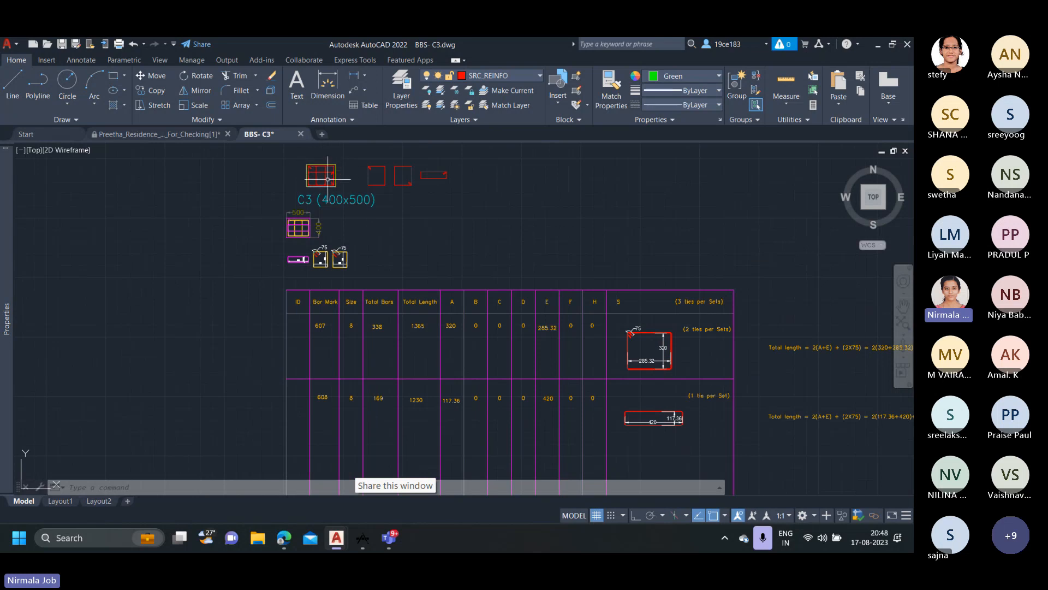
Highlight the red tie enclosing the left-hand bars of the C3 (400x500) section, then deselect it.
{"action": "scroll", "coordinate": [325, 174], "scroll_direction": "up", "scroll_amount": 2}
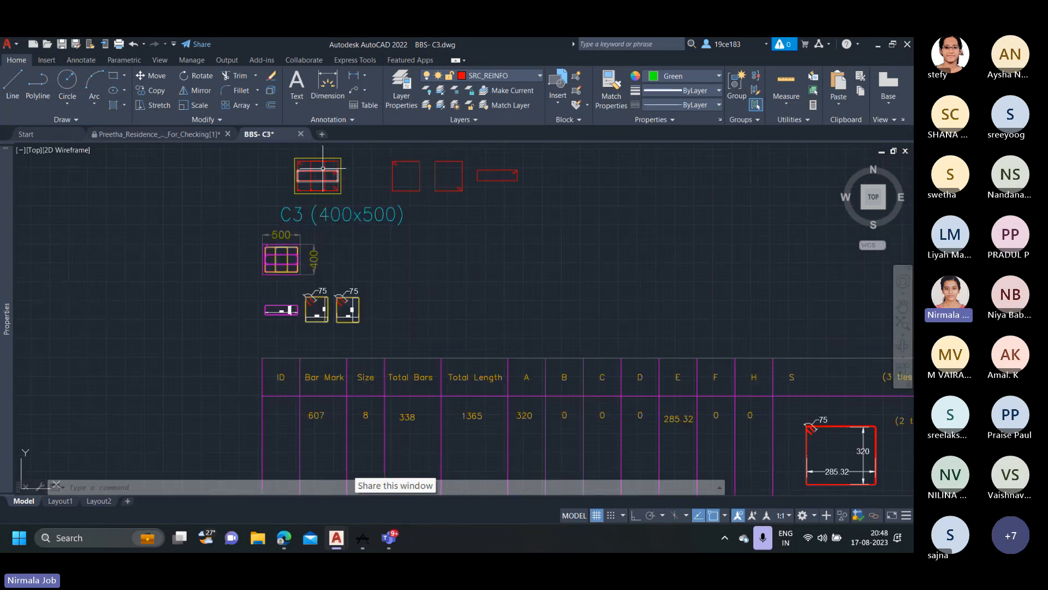
{"action": "left_click", "coordinate": [326, 166]}
{"action": "key", "text": "Escape"}
{"action": "left_click", "coordinate": [325, 166]}
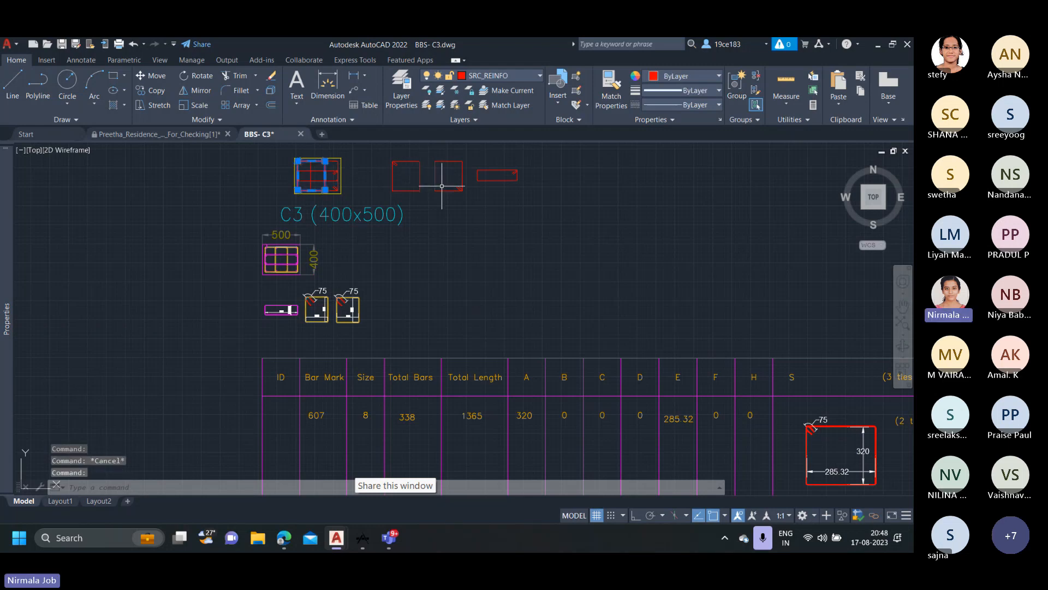
{"action": "key", "text": "Escape"}
Check the ties-per-set notes against the total bars and total length entries of ties 607 and 608.
{"action": "scroll", "coordinate": [551, 287], "scroll_direction": "down", "scroll_amount": 2}
{"action": "middle_click_drag", "start_coordinate": [537, 278], "coordinate": [468, 234]}
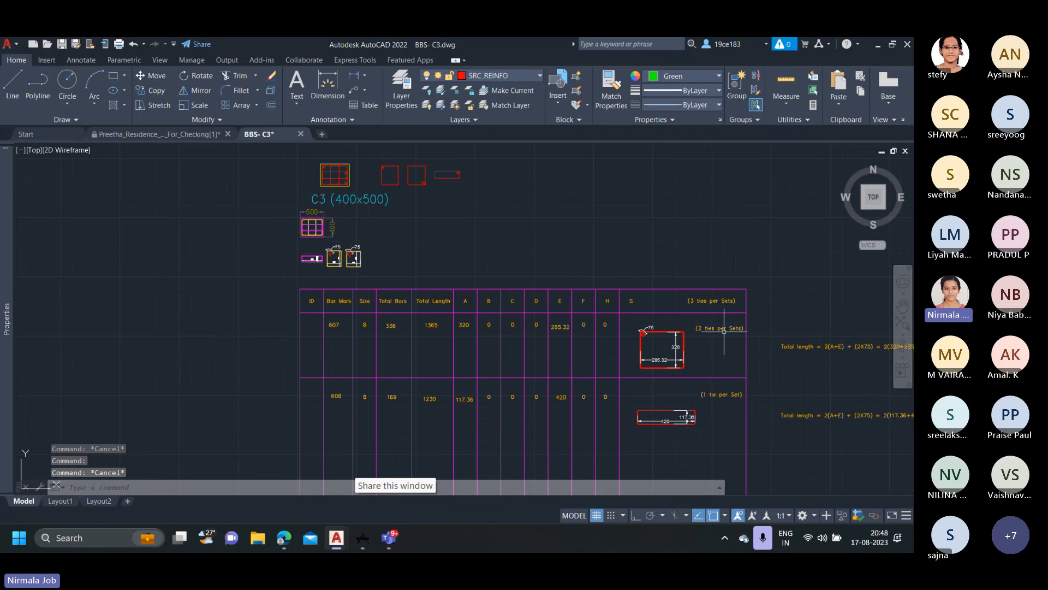
{"action": "scroll", "coordinate": [724, 330], "scroll_direction": "up", "scroll_amount": 2}
{"action": "scroll", "coordinate": [729, 348], "scroll_direction": "down", "scroll_amount": 2}
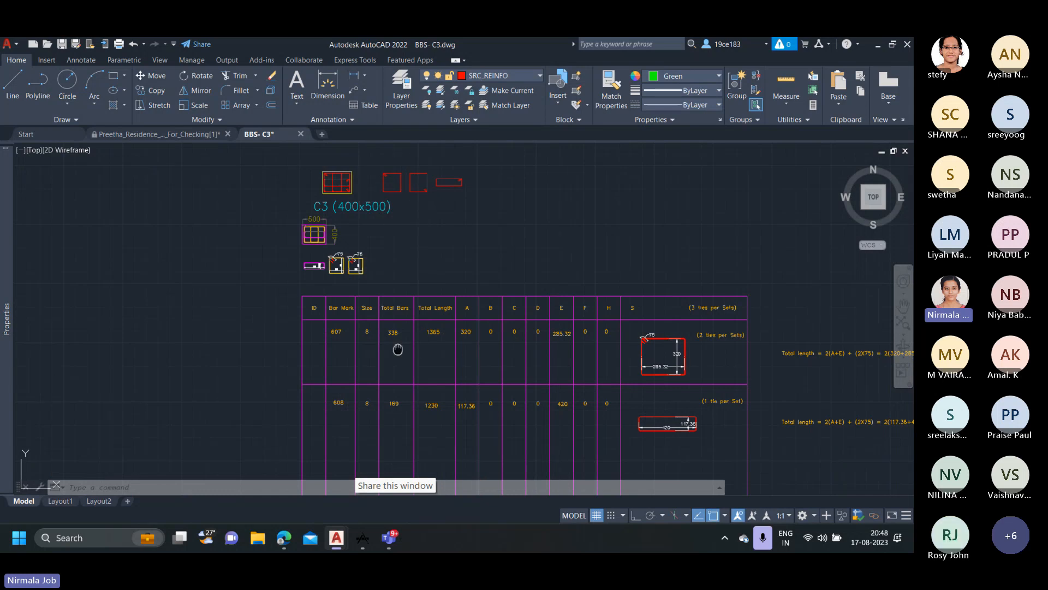
{"action": "middle_click_drag", "start_coordinate": [397, 350], "coordinate": [394, 330]}
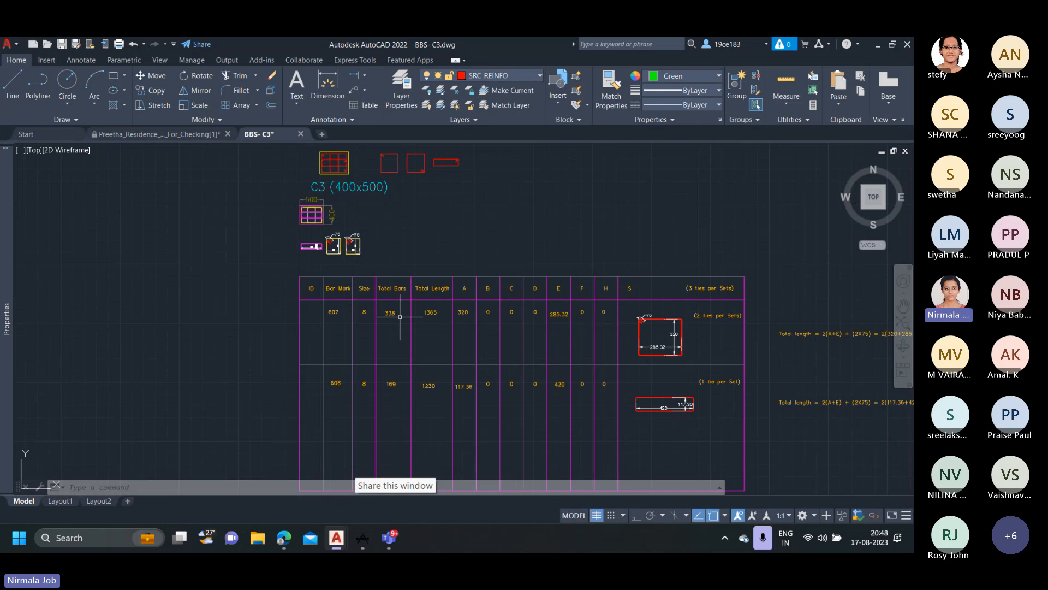
{"action": "scroll", "coordinate": [386, 321], "scroll_direction": "up", "scroll_amount": 2}
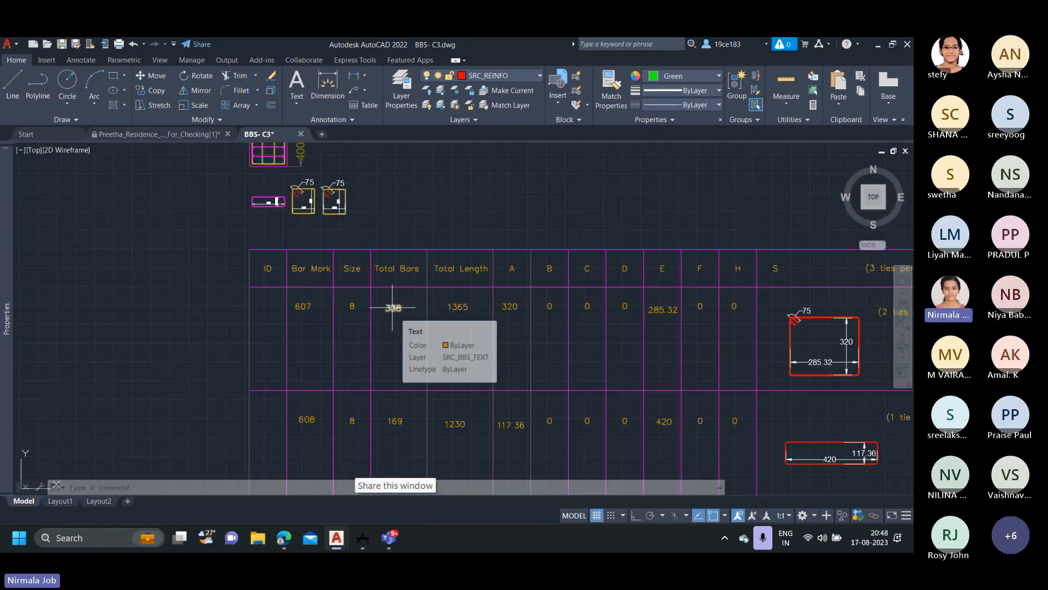
{"action": "middle_click_drag", "start_coordinate": [392, 307], "coordinate": [334, 276]}
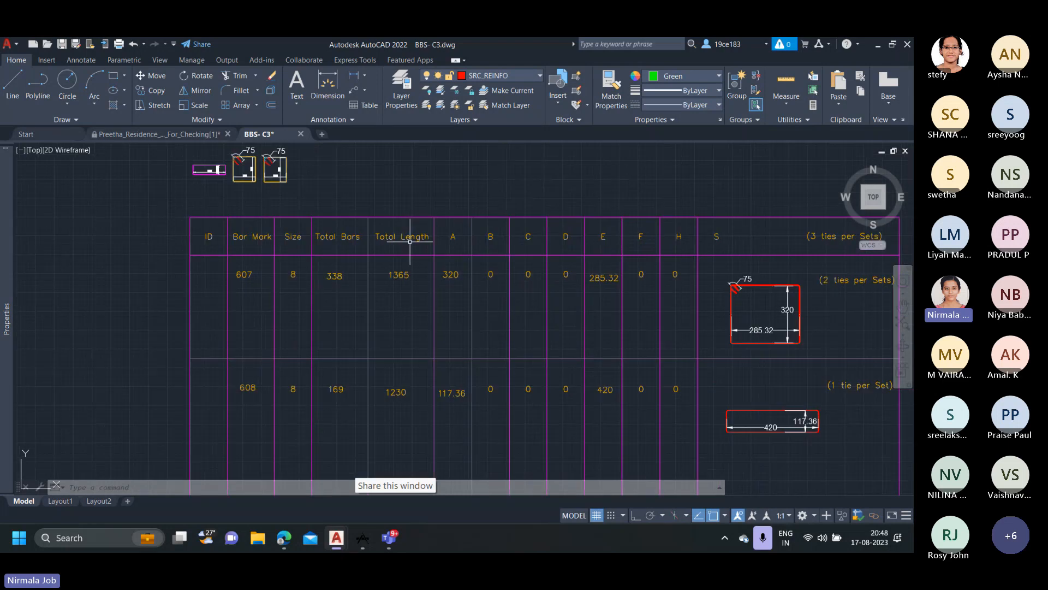
Examine the IS : 2502 - 1963 Table VIII image beyond the tie table for the stirrup bending dimensions and total length formulas.
{"action": "scroll", "coordinate": [411, 251], "scroll_direction": "down", "scroll_amount": 4}
{"action": "middle_click_drag", "start_coordinate": [617, 319], "coordinate": [273, 306]}
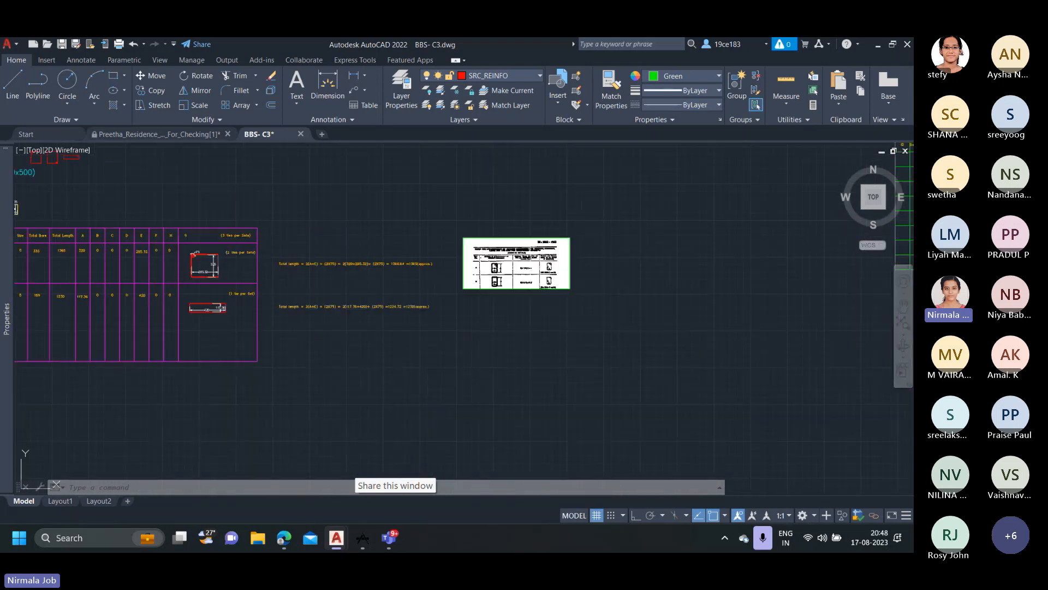
{"action": "scroll", "coordinate": [538, 263], "scroll_direction": "up", "scroll_amount": 4}
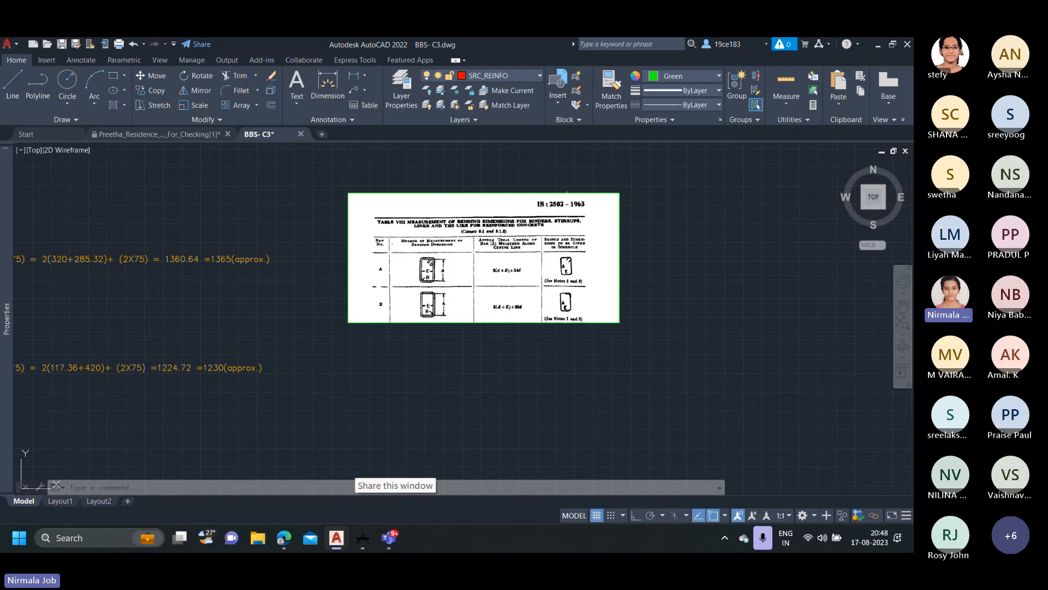
{"action": "scroll", "coordinate": [565, 213], "scroll_direction": "up", "scroll_amount": 2}
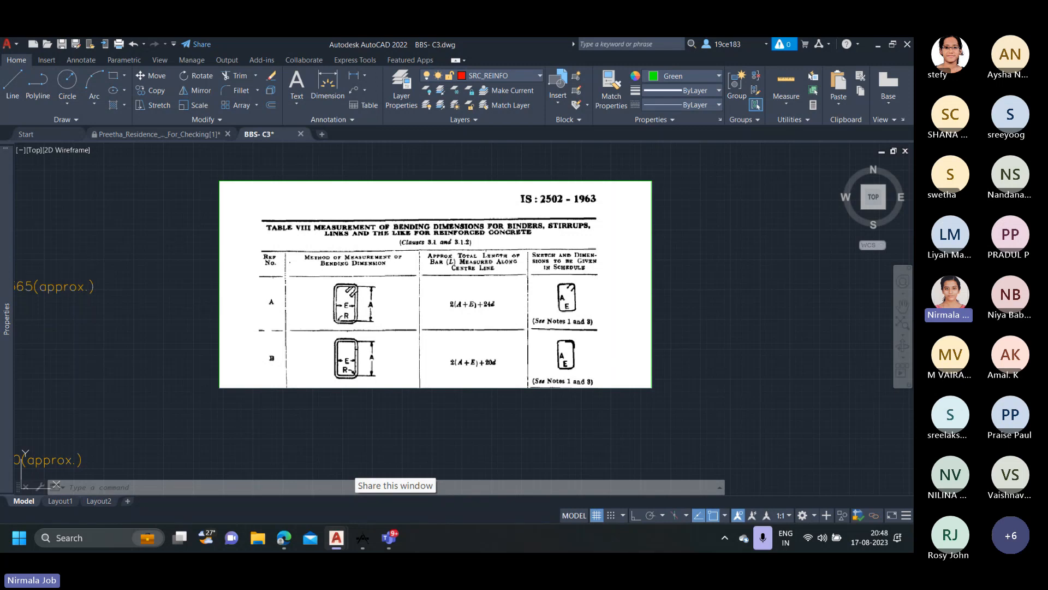
{"action": "scroll", "coordinate": [353, 283], "scroll_direction": "up", "scroll_amount": 2}
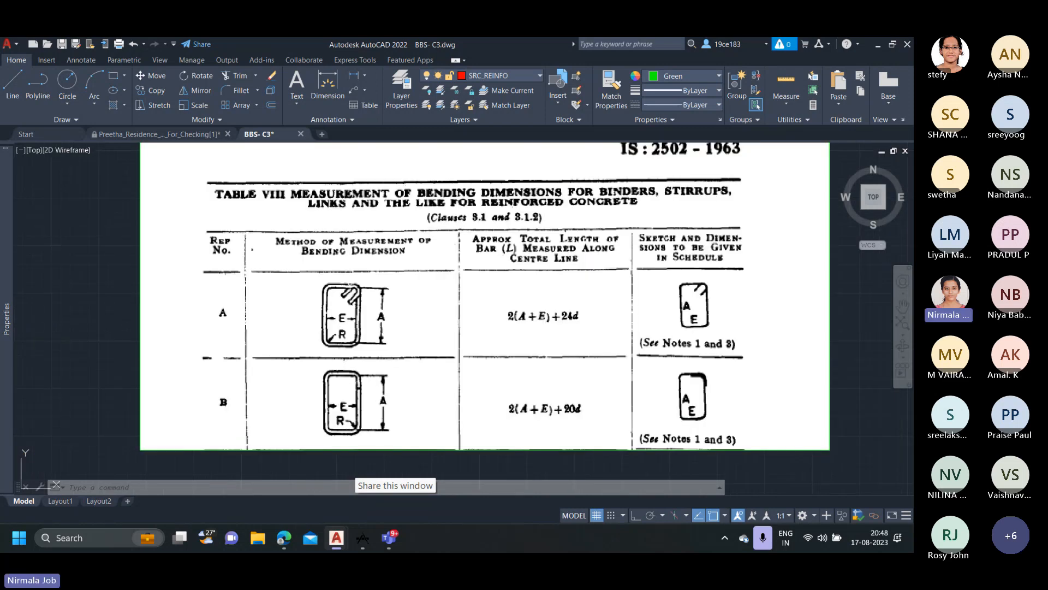
{"action": "scroll", "coordinate": [367, 300], "scroll_direction": "down", "scroll_amount": 2}
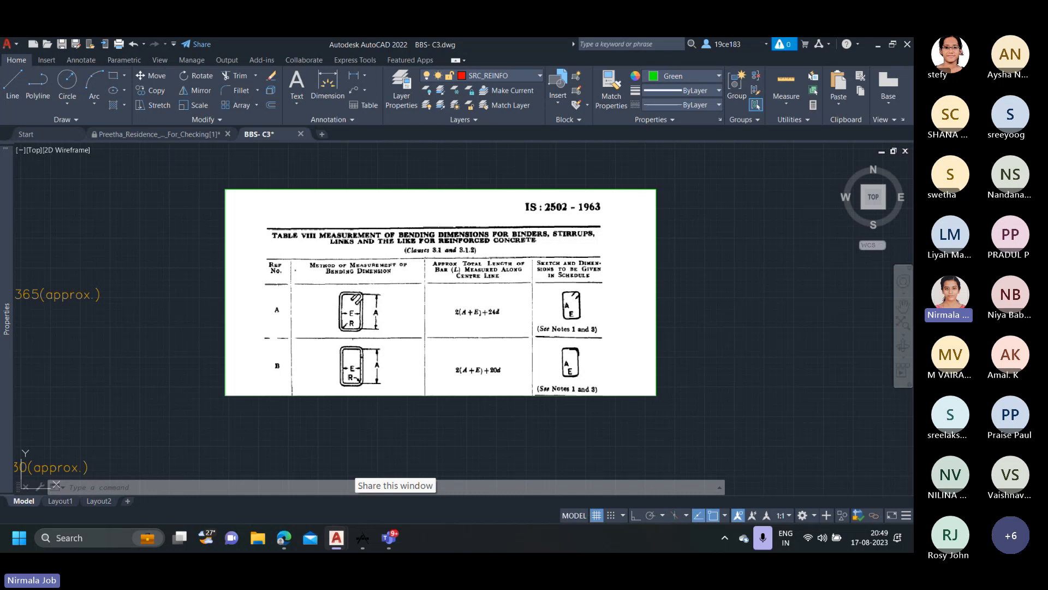
{"action": "scroll", "coordinate": [458, 321], "scroll_direction": "down", "scroll_amount": 6}
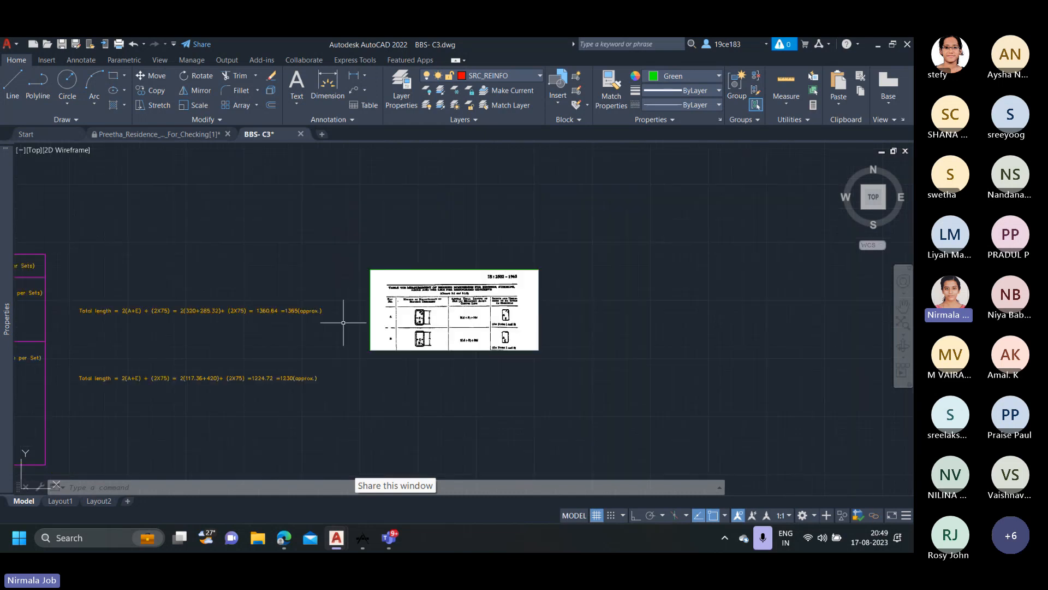
Return to the C3 tie table and examine the hook, width and height dimensions on the shape sketch of tie 607.
{"action": "middle_click_drag", "start_coordinate": [289, 322], "coordinate": [588, 321]}
{"action": "scroll", "coordinate": [321, 316], "scroll_direction": "up", "scroll_amount": 2}
{"action": "middle_click_drag", "start_coordinate": [299, 320], "coordinate": [357, 357]}
{"action": "scroll", "coordinate": [156, 238], "scroll_direction": "up", "scroll_amount": 2}
{"action": "middle_click_drag", "start_coordinate": [154, 242], "coordinate": [173, 275]}
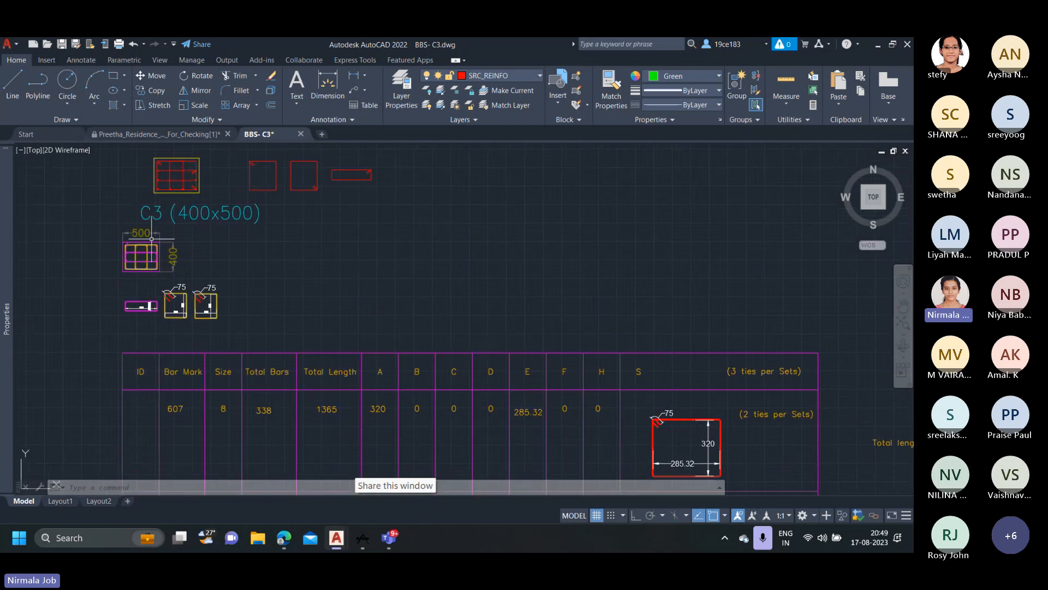
{"action": "scroll", "coordinate": [140, 241], "scroll_direction": "up", "scroll_amount": 2}
{"action": "scroll", "coordinate": [206, 331], "scroll_direction": "up", "scroll_amount": 2}
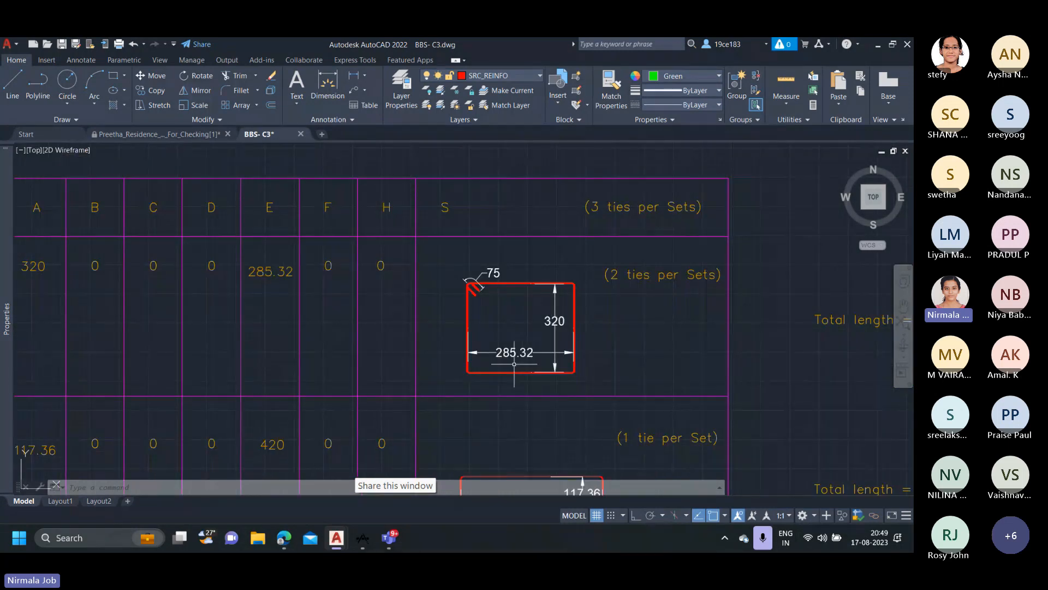
Examine the total length calculation for tie 607, following the 2(A+E) + (2X75) formula through to its rounded value.
{"action": "scroll", "coordinate": [513, 363], "scroll_direction": "down", "scroll_amount": 2}
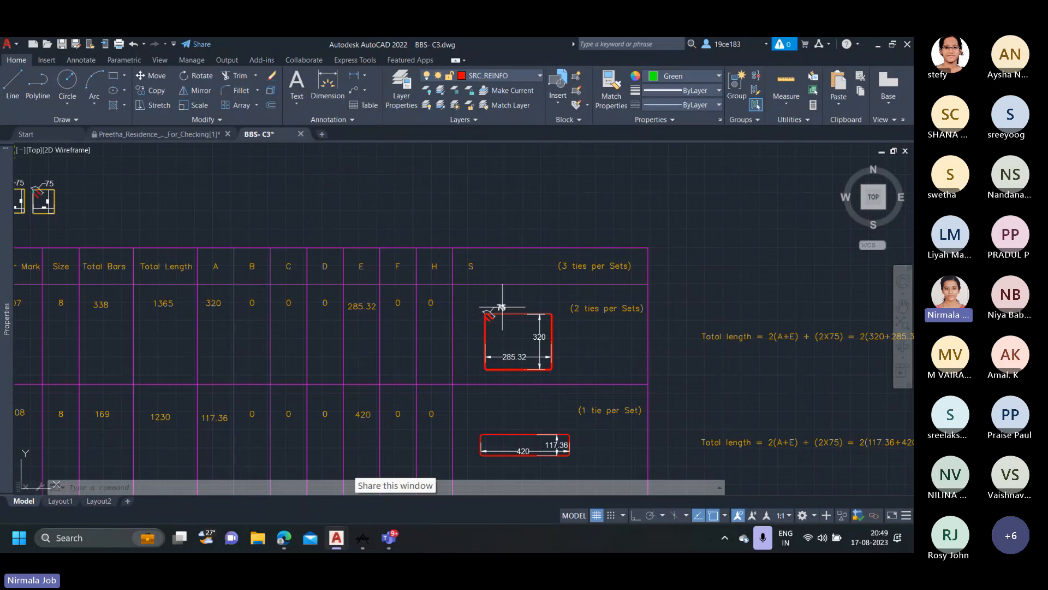
{"action": "middle_click_drag", "start_coordinate": [496, 304], "coordinate": [342, 283]}
{"action": "mouse_move", "coordinate": [582, 336]}
{"action": "middle_mouse_down"}
{"action": "mouse_move", "coordinate": [508, 333]}
{"action": "mouse_move", "coordinate": [415, 304]}
{"action": "middle_mouse_up"}
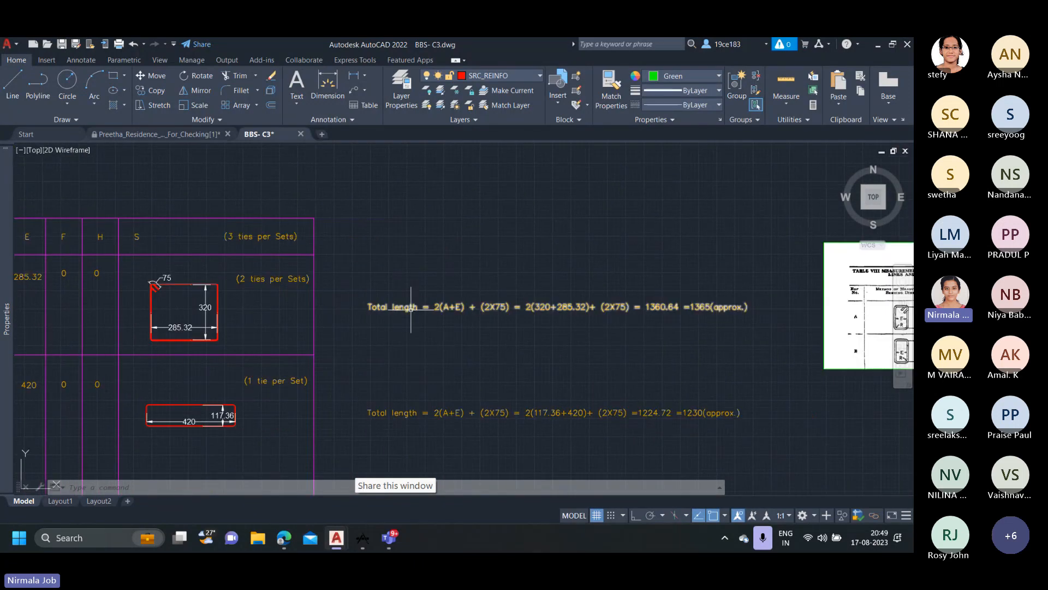
{"action": "scroll", "coordinate": [437, 314], "scroll_direction": "up", "scroll_amount": 2}
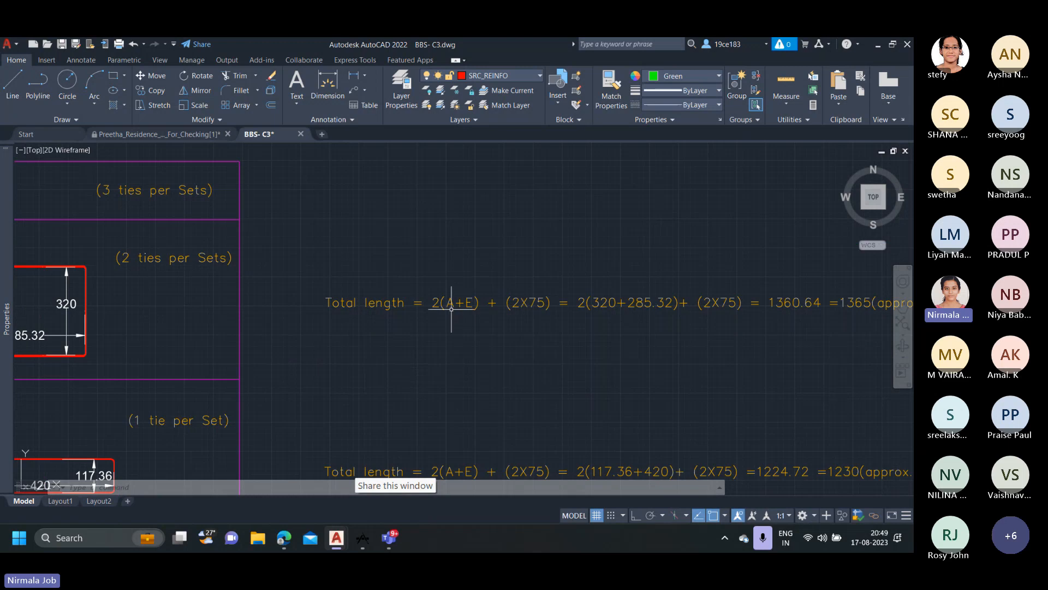
{"action": "scroll", "coordinate": [464, 309], "scroll_direction": "down", "scroll_amount": 2}
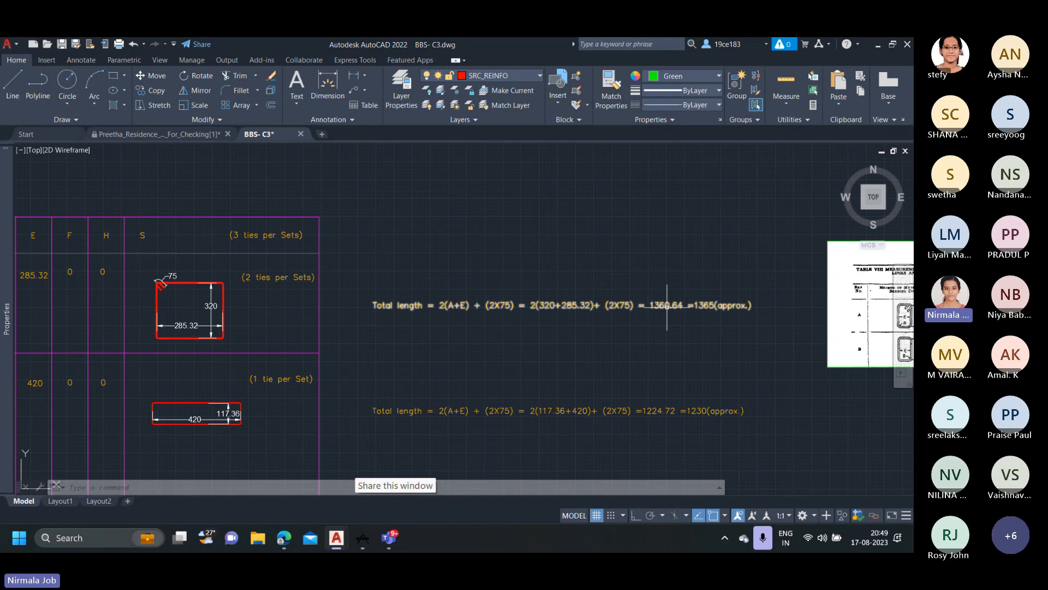
{"action": "scroll", "coordinate": [675, 307], "scroll_direction": "up", "scroll_amount": 3}
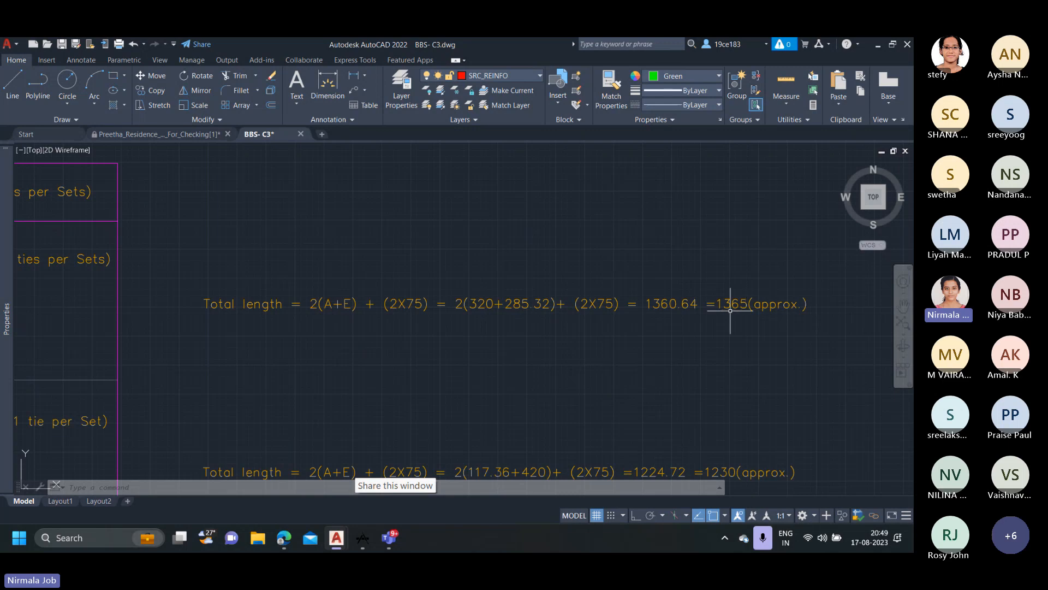
{"action": "scroll", "coordinate": [731, 311], "scroll_direction": "down", "scroll_amount": 2}
Compare tie 608 in the tie table with the C3 (400x500) section and the separate tie sketches beneath it.
{"action": "middle_click_drag", "start_coordinate": [349, 325], "coordinate": [772, 327]}
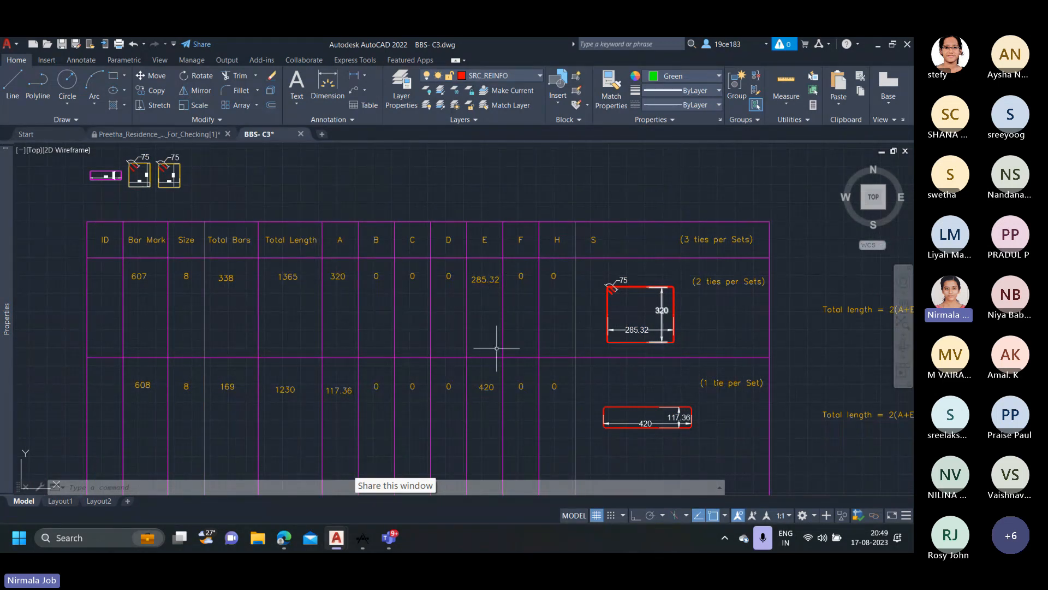
{"action": "scroll", "coordinate": [230, 300], "scroll_direction": "down", "scroll_amount": 1}
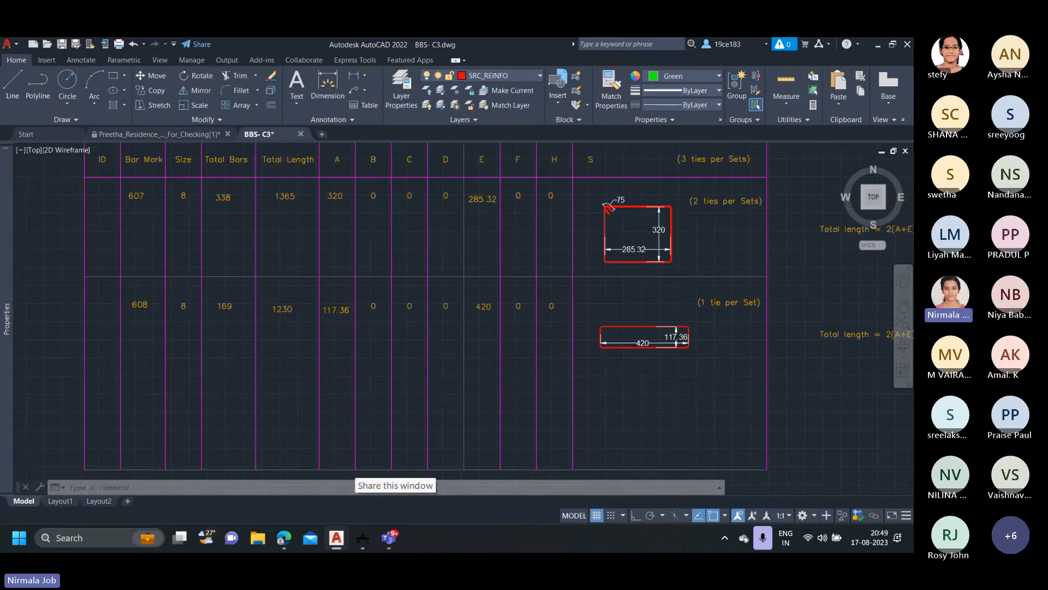
{"action": "scroll", "coordinate": [144, 309], "scroll_direction": "down", "scroll_amount": 2}
{"action": "middle_click_drag", "start_coordinate": [144, 309], "coordinate": [183, 386]}
{"action": "scroll", "coordinate": [152, 273], "scroll_direction": "up", "scroll_amount": 4}
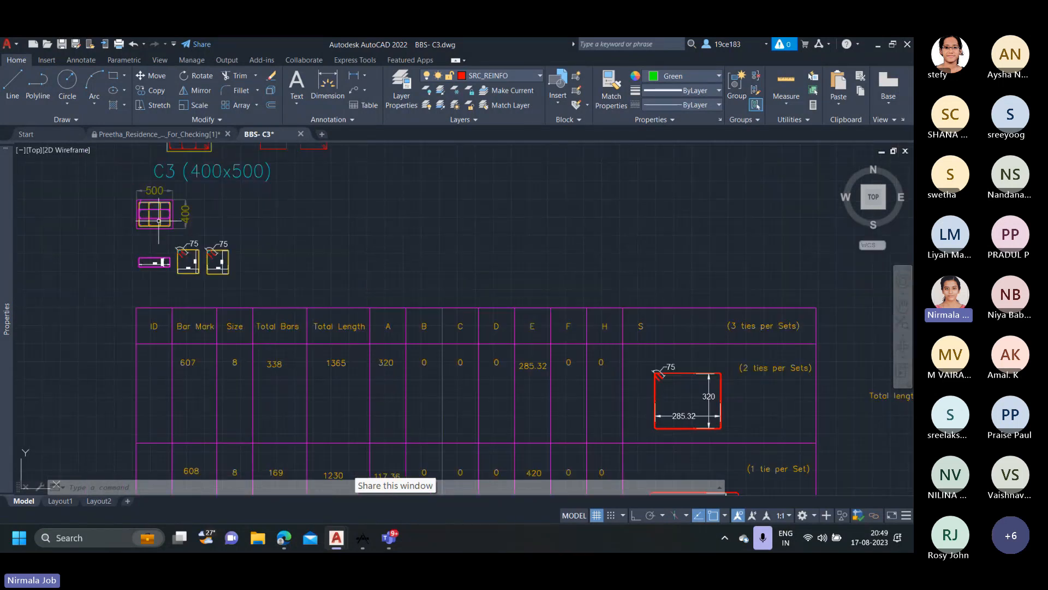
{"action": "scroll", "coordinate": [153, 273], "scroll_direction": "up", "scroll_amount": 2}
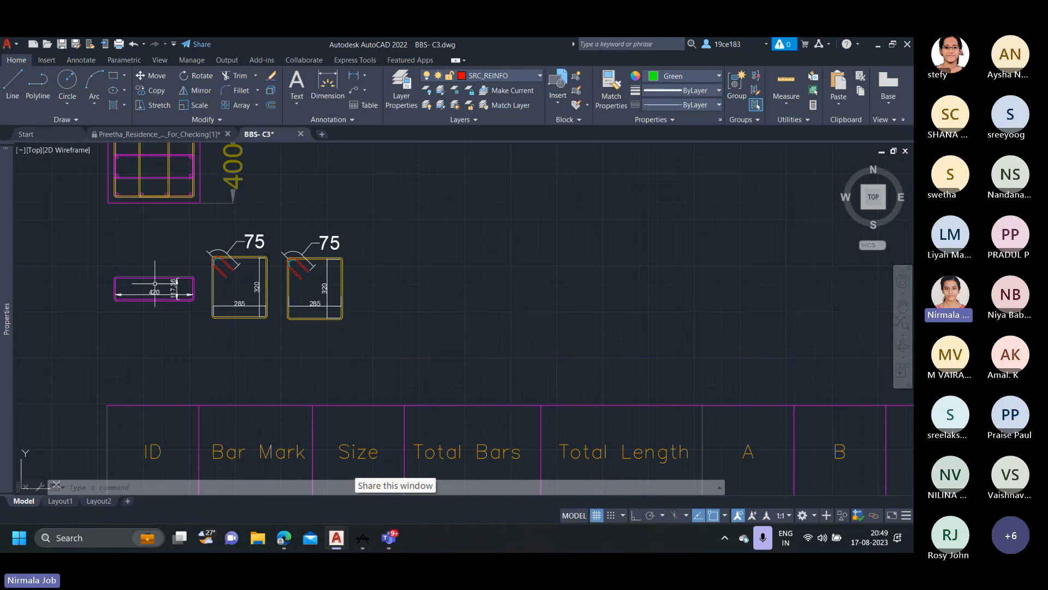
{"action": "scroll", "coordinate": [200, 310], "scroll_direction": "down", "scroll_amount": 3}
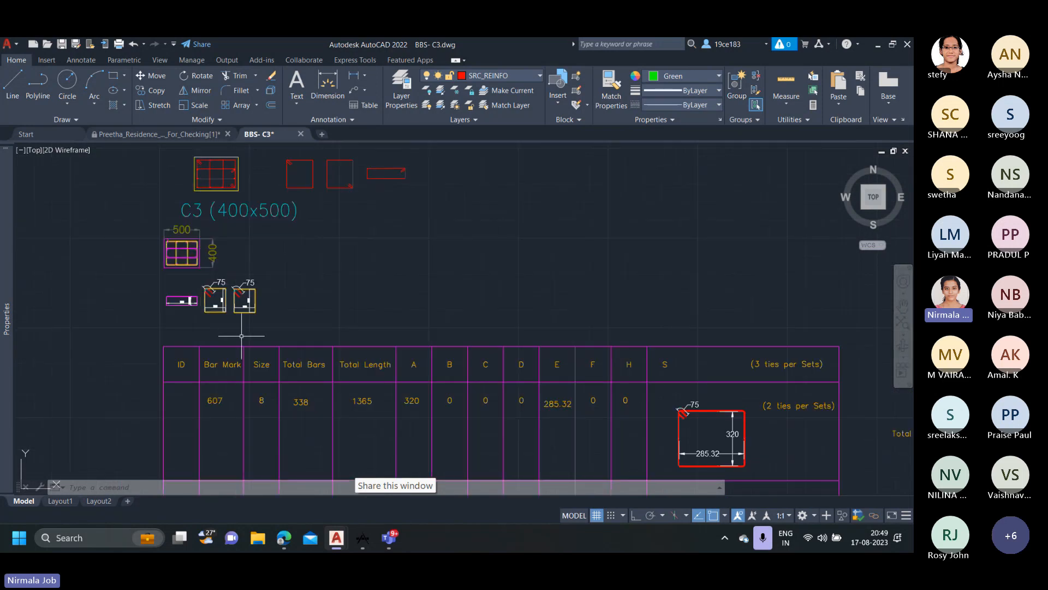
{"action": "mouse_move", "coordinate": [241, 336]}
{"action": "middle_mouse_down"}
{"action": "mouse_move", "coordinate": [185, 211]}
{"action": "mouse_move", "coordinate": [217, 372]}
{"action": "middle_mouse_up"}
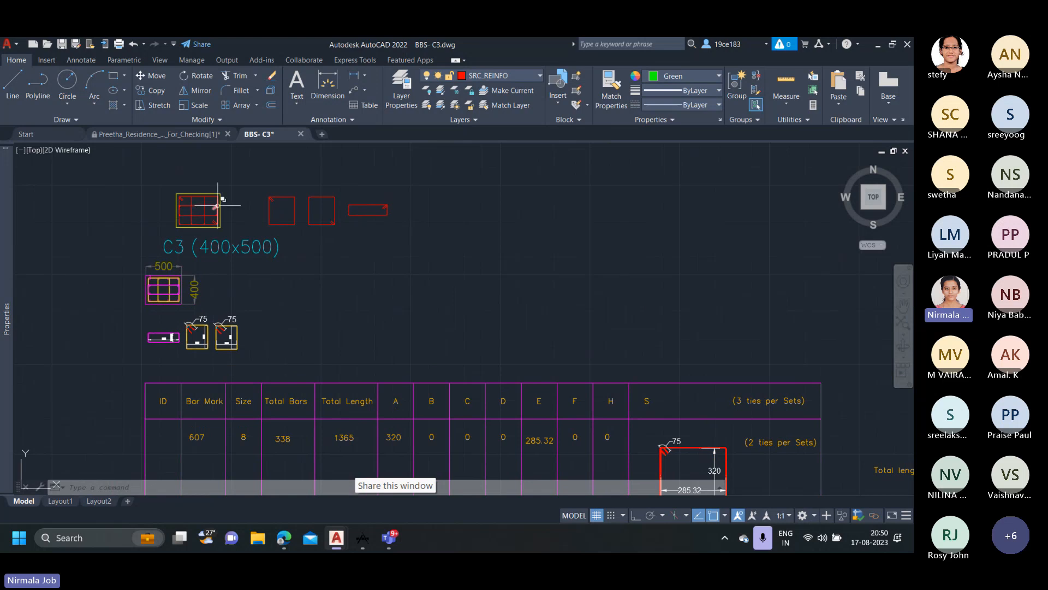
{"action": "scroll", "coordinate": [356, 295], "scroll_direction": "down", "scroll_amount": 2}
Check the total bars of tie 608 against its ties-per-set note and the per-floor tie callouts on the Scanned copy elevation.
{"action": "middle_click_drag", "start_coordinate": [356, 295], "coordinate": [299, 196]}
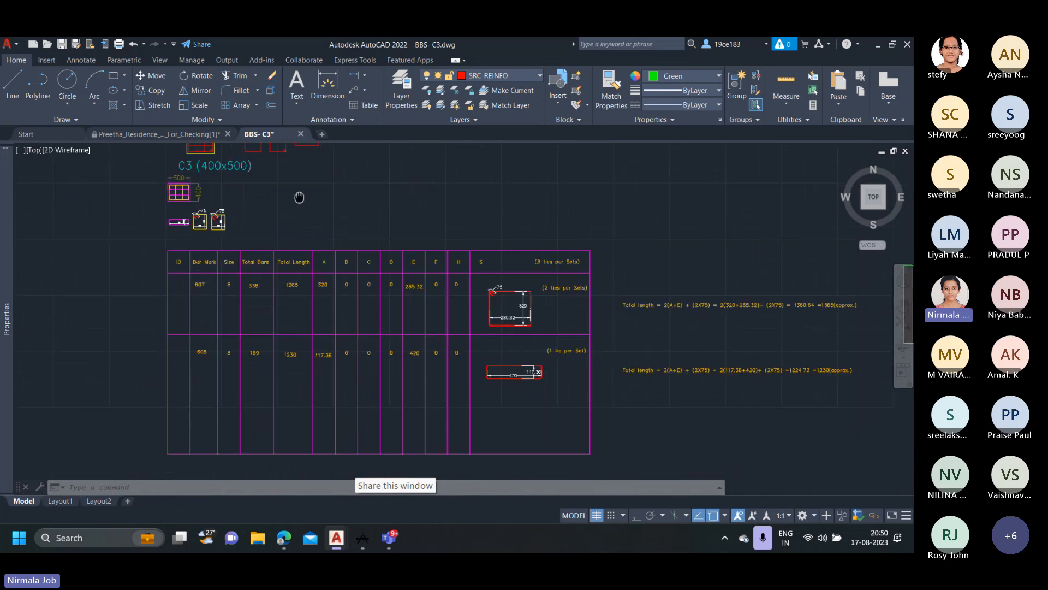
{"action": "scroll", "coordinate": [542, 374], "scroll_direction": "up", "scroll_amount": 2}
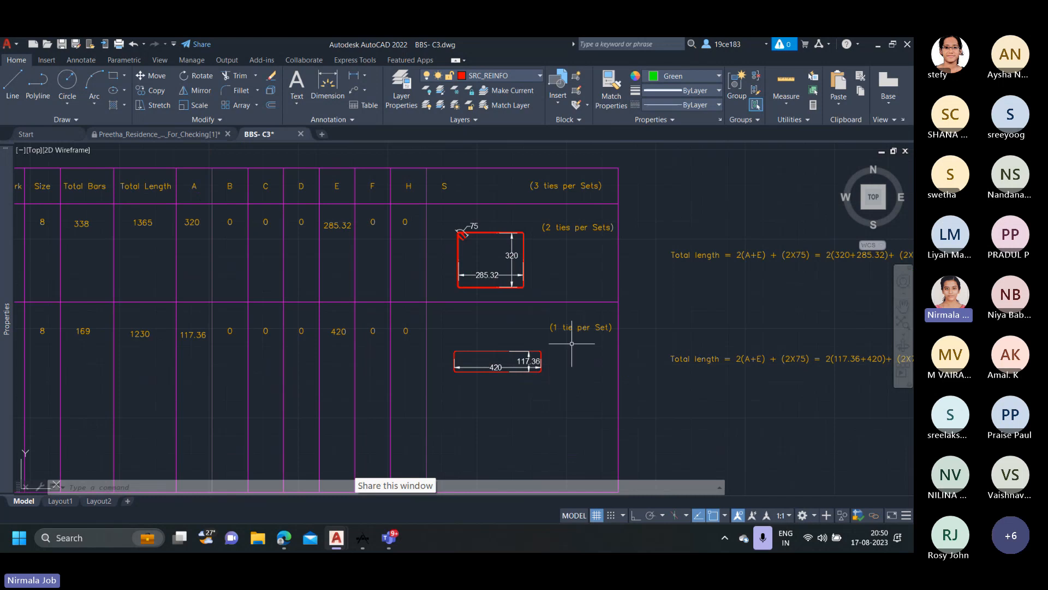
{"action": "scroll", "coordinate": [561, 324], "scroll_direction": "down", "scroll_amount": 2}
{"action": "scroll", "coordinate": [272, 325], "scroll_direction": "up", "scroll_amount": 2}
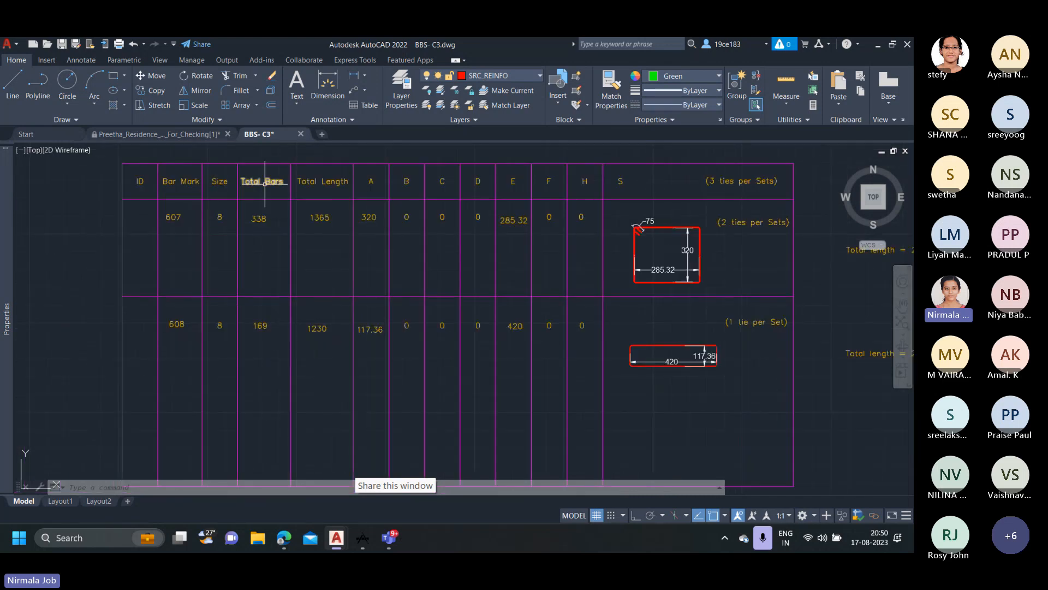
{"action": "scroll", "coordinate": [333, 332], "scroll_direction": "down", "scroll_amount": 5}
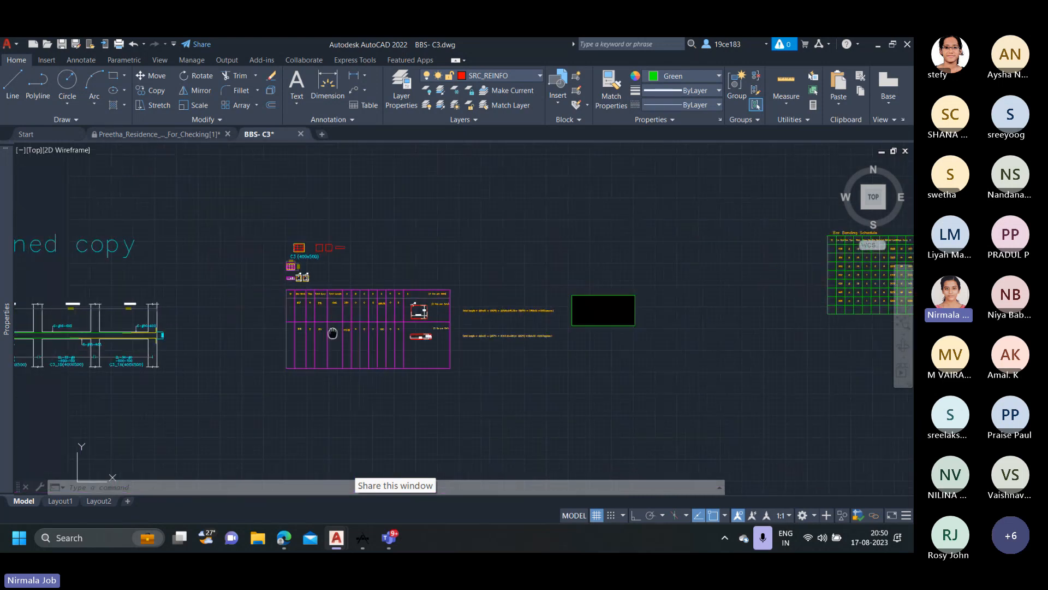
{"action": "middle_click_drag", "start_coordinate": [332, 333], "coordinate": [553, 329]}
{"action": "scroll", "coordinate": [120, 358], "scroll_direction": "up", "scroll_amount": 4}
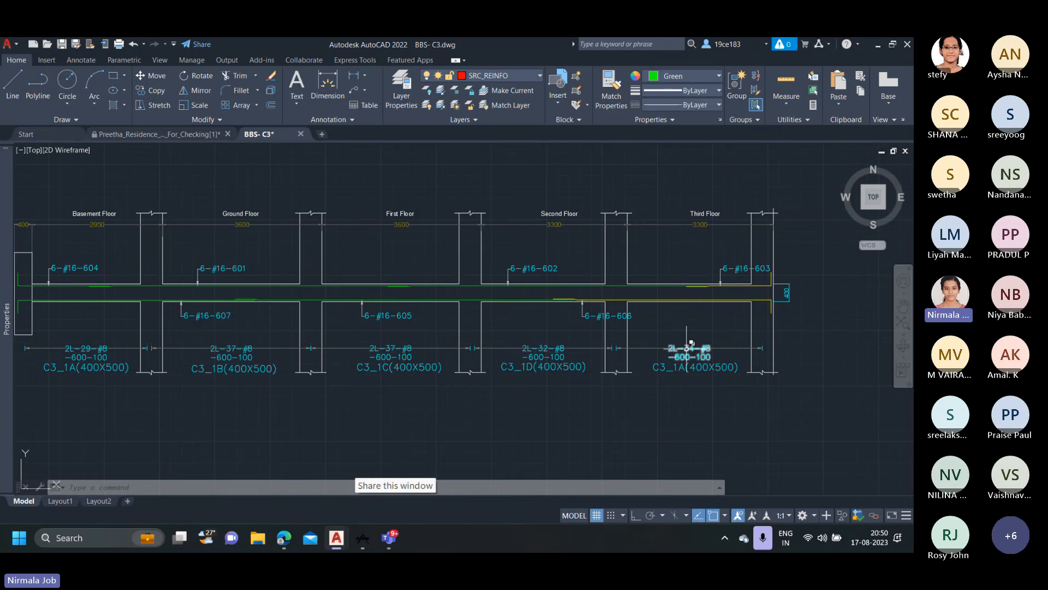
{"action": "scroll", "coordinate": [688, 349], "scroll_direction": "down", "scroll_amount": 6}
{"action": "middle_click_drag", "start_coordinate": [688, 350], "coordinate": [246, 359]}
{"action": "scroll", "coordinate": [246, 359], "scroll_direction": "up", "scroll_amount": 2}
{"action": "scroll", "coordinate": [450, 328], "scroll_direction": "up", "scroll_amount": 6}
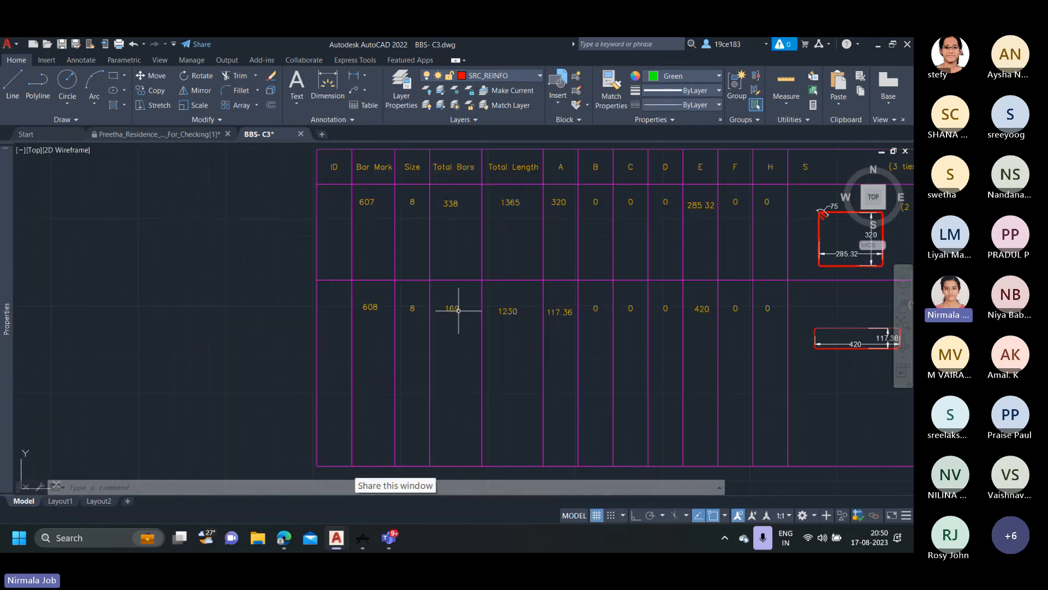
Examine the shape sketch dimensions of tie 608 and follow its total length calculation through to the rounded value.
{"action": "scroll", "coordinate": [505, 307], "scroll_direction": "down", "scroll_amount": 2}
{"action": "middle_click_drag", "start_coordinate": [506, 306], "coordinate": [412, 313]}
{"action": "middle_click_drag", "start_coordinate": [652, 280], "coordinate": [548, 264]}
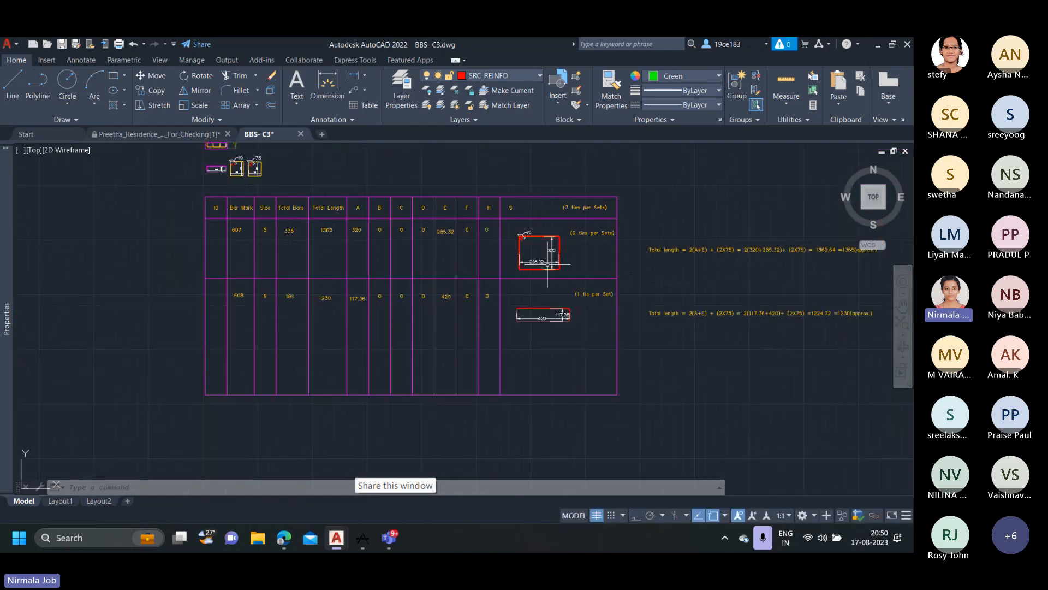
{"action": "scroll", "coordinate": [565, 304], "scroll_direction": "up", "scroll_amount": 2}
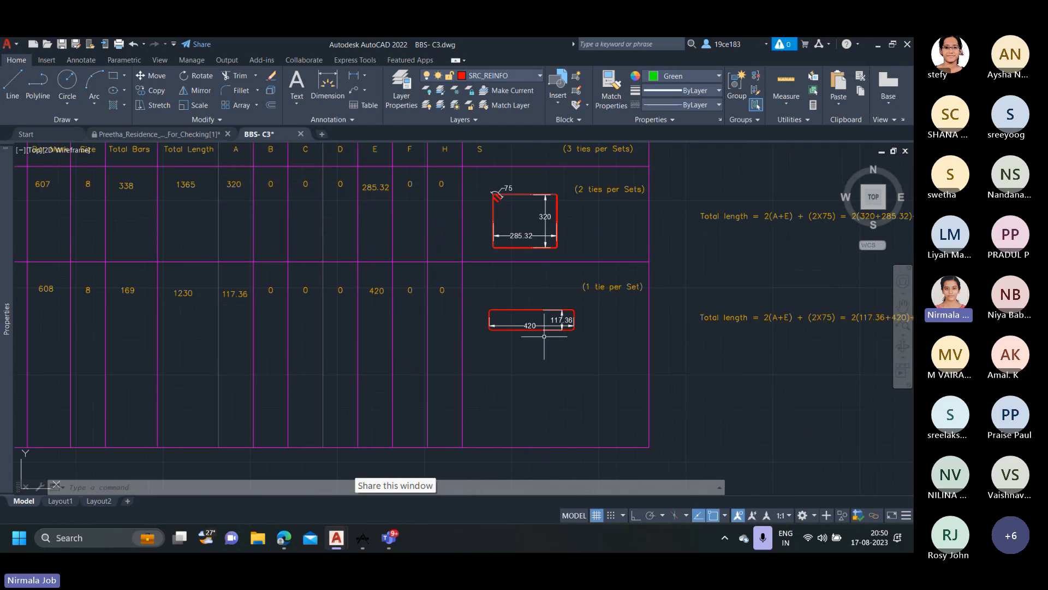
{"action": "scroll", "coordinate": [544, 332], "scroll_direction": "up", "scroll_amount": 4}
{"action": "middle_click_drag", "start_coordinate": [873, 321], "coordinate": [391, 331]}
{"action": "scroll", "coordinate": [513, 335], "scroll_direction": "down", "scroll_amount": 4}
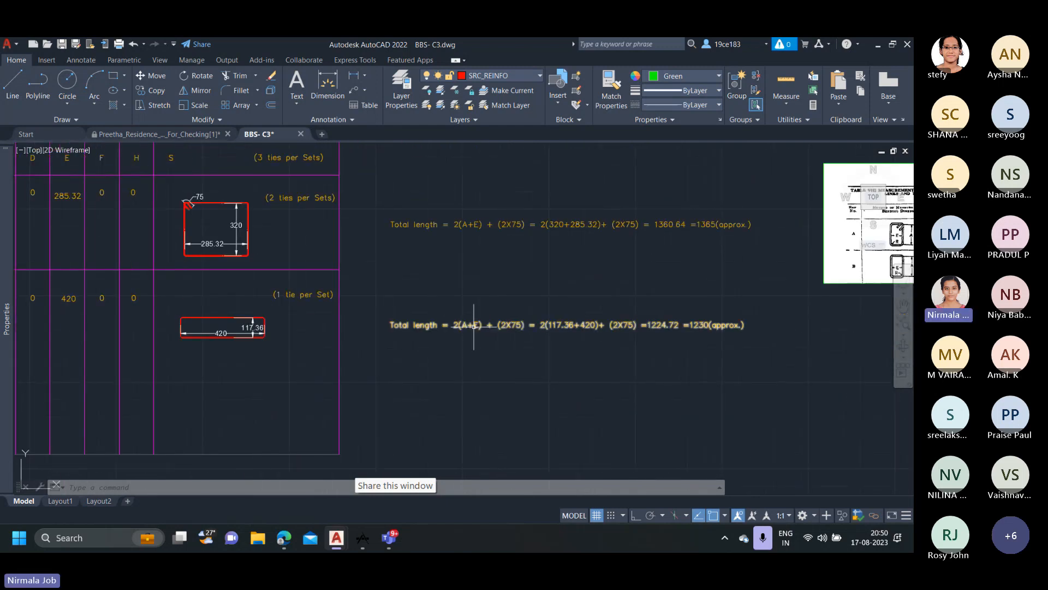
{"action": "scroll", "coordinate": [476, 328], "scroll_direction": "up", "scroll_amount": 2}
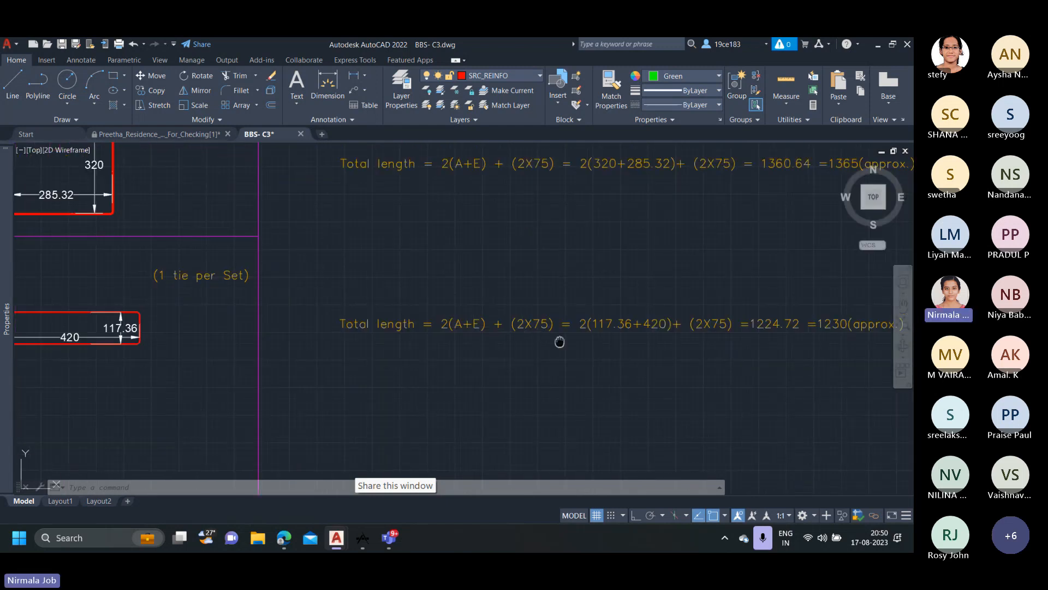
{"action": "middle_click_drag", "start_coordinate": [559, 344], "coordinate": [410, 344]}
{"action": "scroll", "coordinate": [628, 332], "scroll_direction": "up", "scroll_amount": 2}
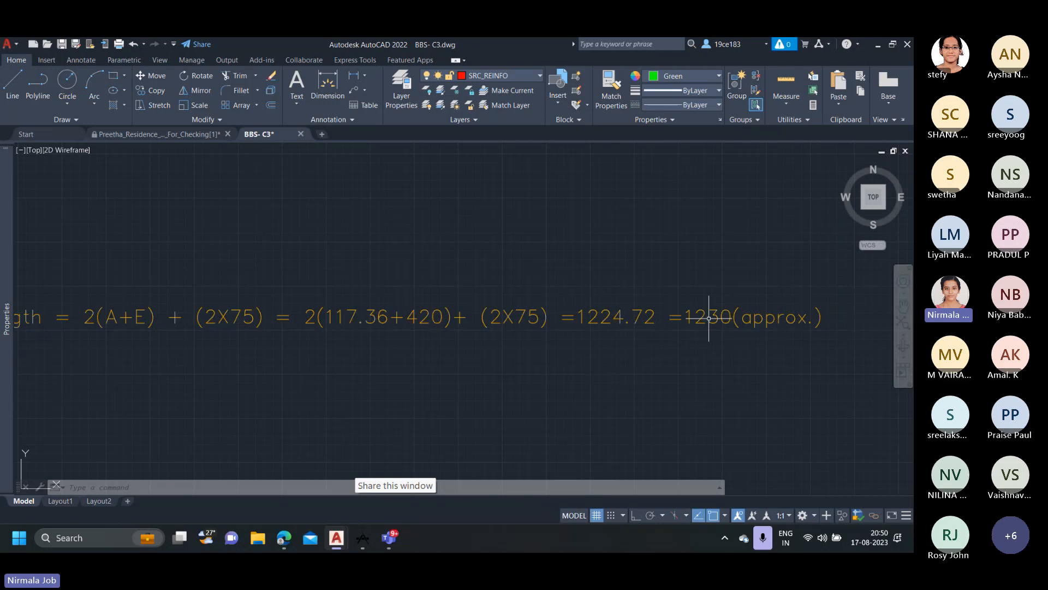
{"action": "scroll", "coordinate": [692, 315], "scroll_direction": "down", "scroll_amount": 4}
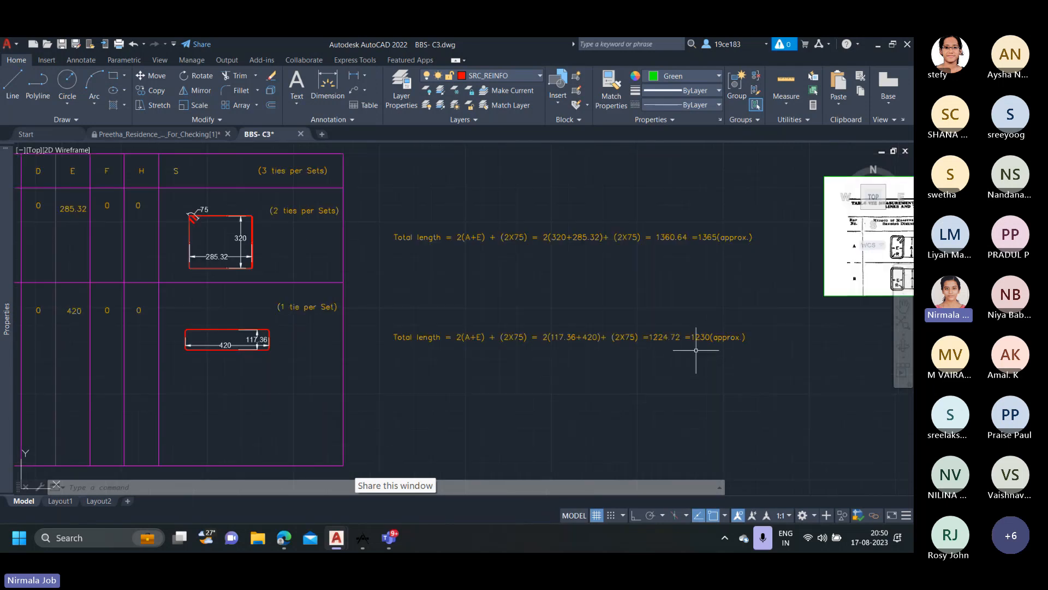
Review the A and E dimension entries of ties 607 and 608 in the C3 tie table.
{"action": "scroll", "coordinate": [374, 363], "scroll_direction": "down", "scroll_amount": 5}
{"action": "scroll", "coordinate": [354, 344], "scroll_direction": "up", "scroll_amount": 5}
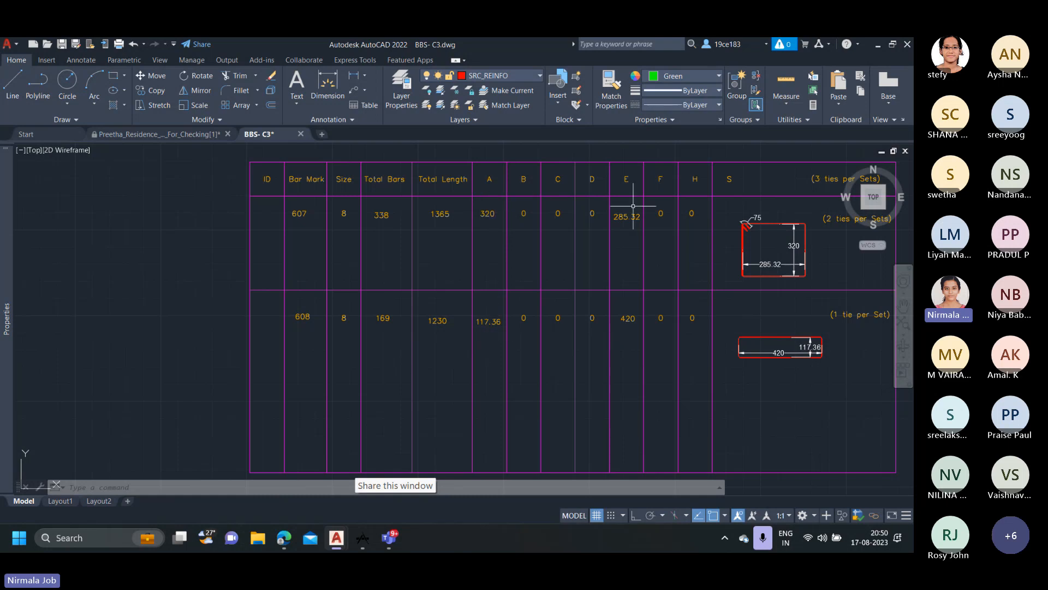
{"action": "middle_click_drag", "start_coordinate": [658, 346], "coordinate": [491, 346]}
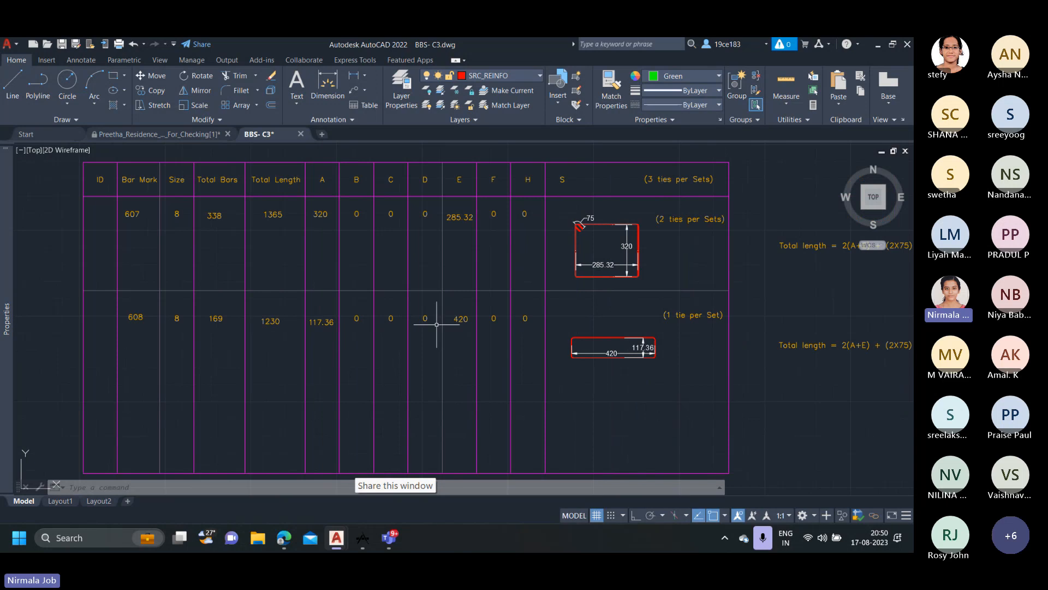
Examine the Bar Bending Schedule beside the Final table, comparing the listed bar marks, total bars, lengths and weights.
{"action": "scroll", "coordinate": [603, 346], "scroll_direction": "down", "scroll_amount": 4}
{"action": "scroll", "coordinate": [671, 346], "scroll_direction": "down", "scroll_amount": 6}
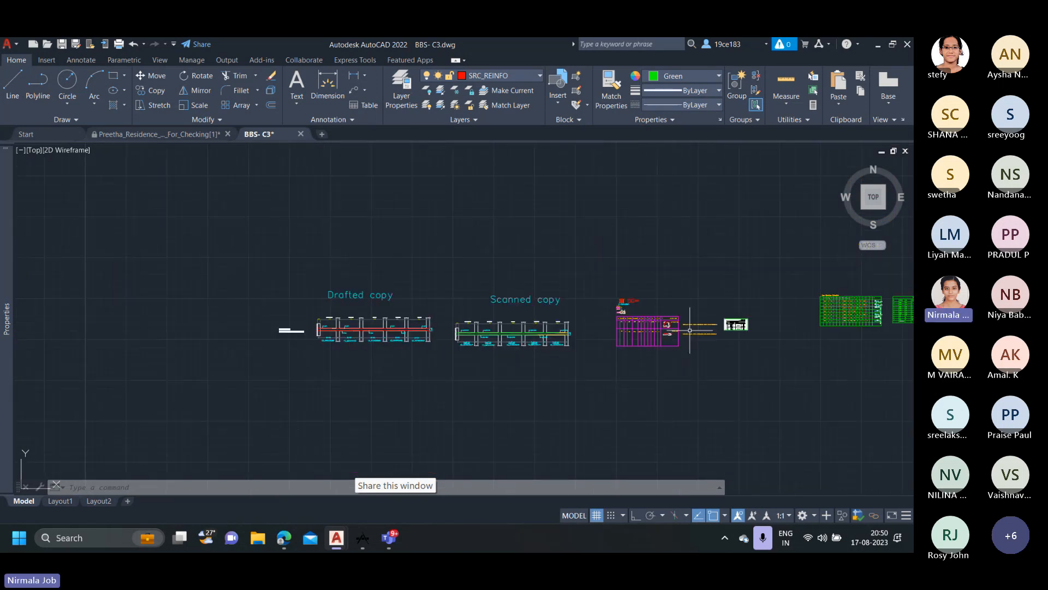
{"action": "middle_click_drag", "start_coordinate": [654, 344], "coordinate": [273, 329]}
{"action": "scroll", "coordinate": [525, 344], "scroll_direction": "up", "scroll_amount": 2}
{"action": "scroll", "coordinate": [689, 261], "scroll_direction": "up", "scroll_amount": 4}
{"action": "scroll", "coordinate": [636, 274], "scroll_direction": "up", "scroll_amount": 2}
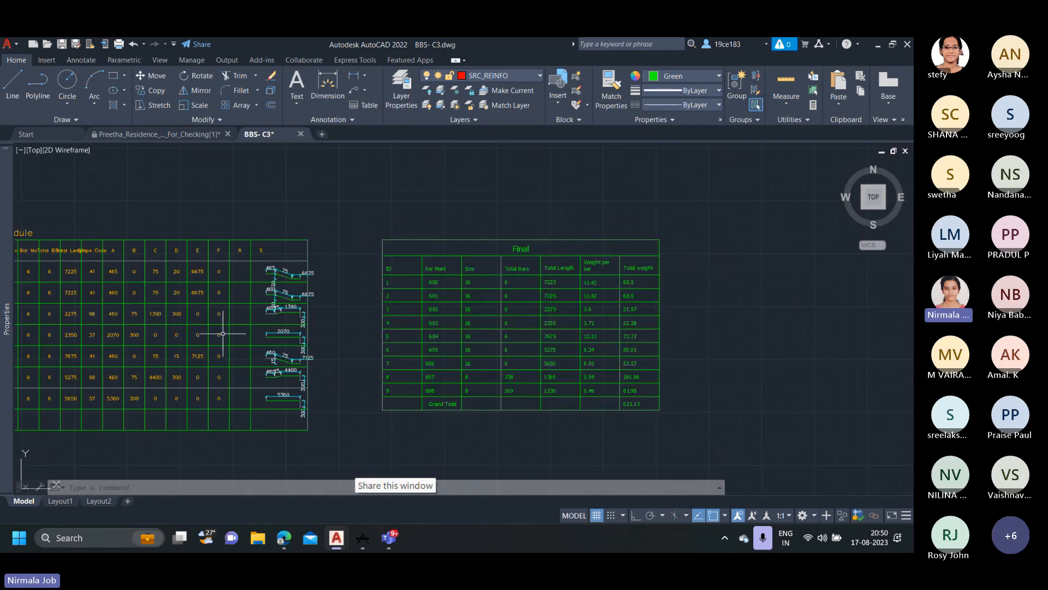
{"action": "mouse_move", "coordinate": [181, 332]}
{"action": "middle_mouse_down"}
{"action": "mouse_move", "coordinate": [271, 304]}
{"action": "mouse_move", "coordinate": [532, 265]}
{"action": "middle_mouse_up"}
{"action": "scroll", "coordinate": [443, 300], "scroll_direction": "down", "scroll_amount": 2}
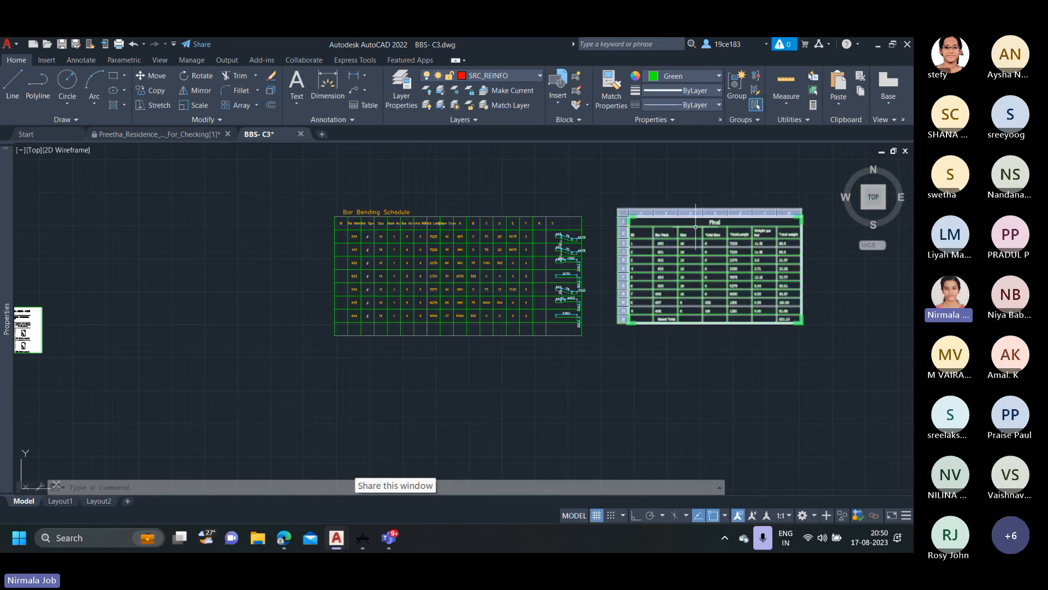
{"action": "middle_click_drag", "start_coordinate": [836, 364], "coordinate": [753, 381]}
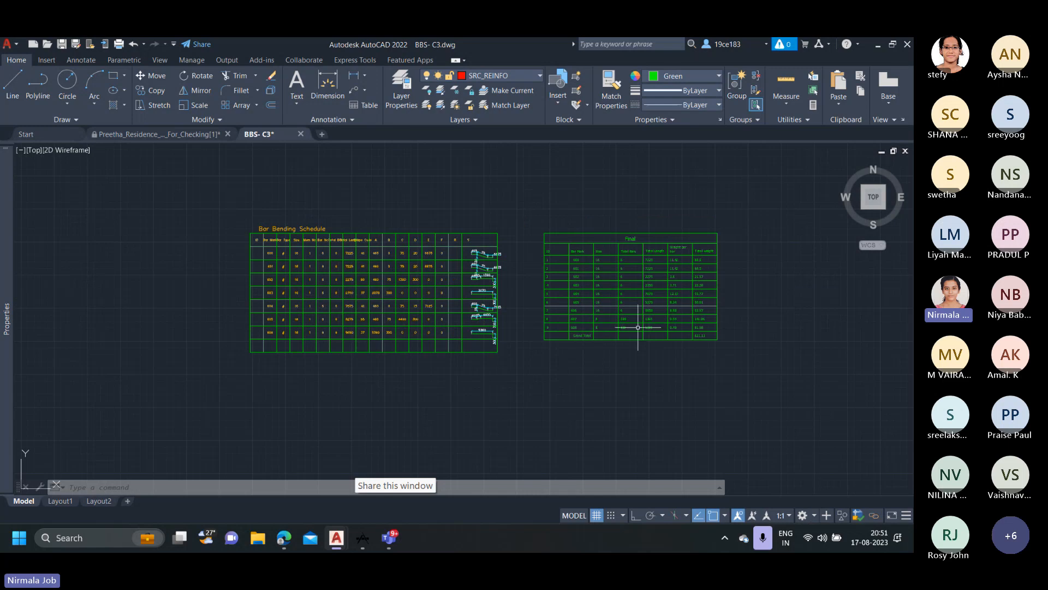
{"action": "scroll", "coordinate": [638, 327], "scroll_direction": "up", "scroll_amount": 2}
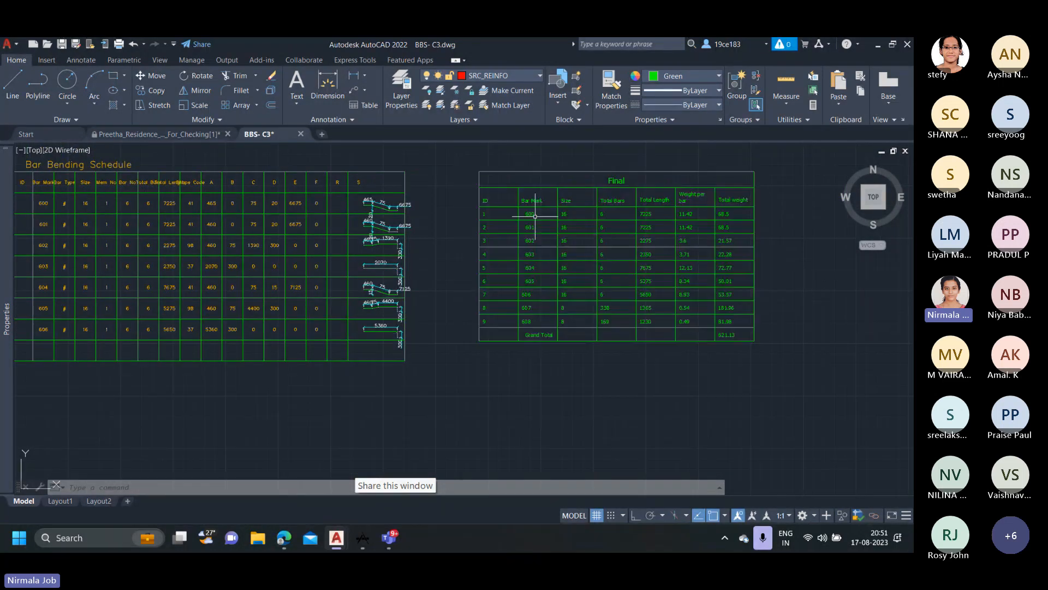
{"action": "middle_click_drag", "start_coordinate": [535, 216], "coordinate": [658, 226]}
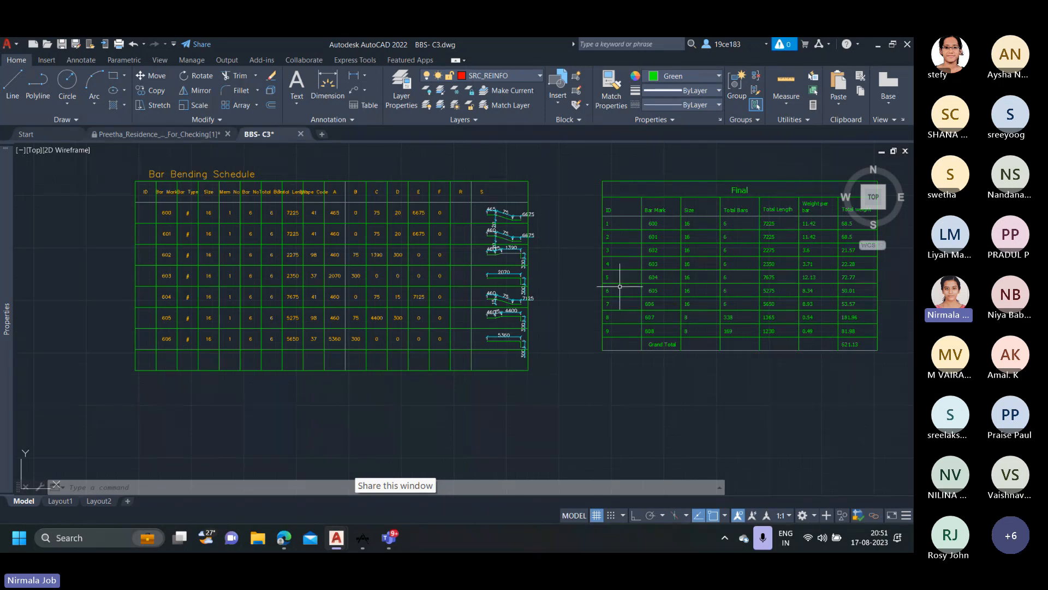
Check the rows for ties 607 and 608 in the Final table against the C3 tie table, then return to the Final table.
{"action": "scroll", "coordinate": [619, 286], "scroll_direction": "up", "scroll_amount": 3}
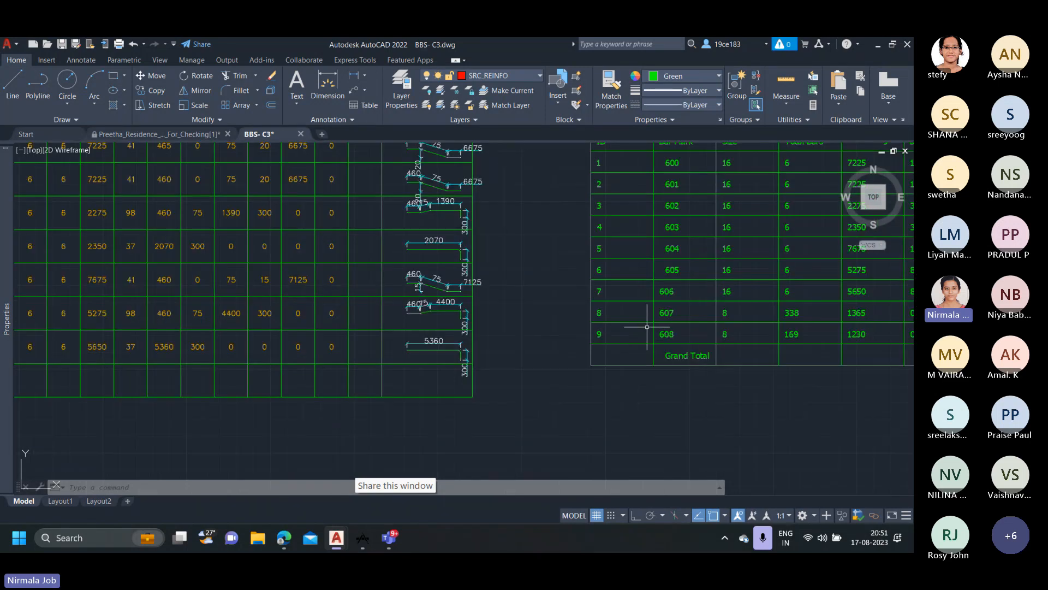
{"action": "scroll", "coordinate": [636, 327], "scroll_direction": "down", "scroll_amount": 5}
{"action": "left_click", "coordinate": [636, 327]}
{"action": "middle_click_drag", "start_coordinate": [185, 307], "coordinate": [538, 263]}
{"action": "middle_click_drag", "start_coordinate": [158, 292], "coordinate": [336, 272]}
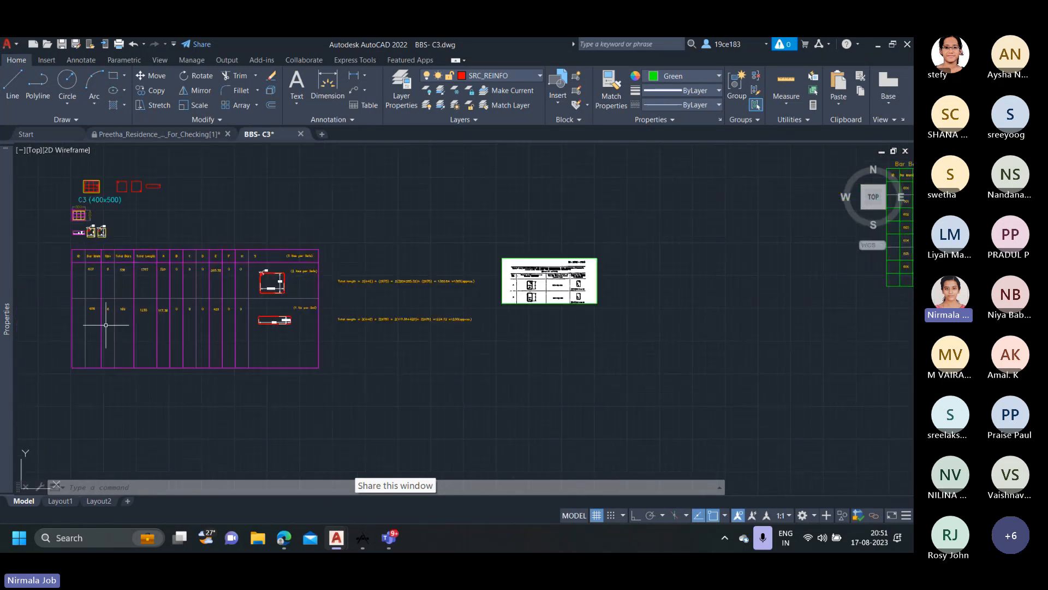
{"action": "scroll", "coordinate": [412, 294], "scroll_direction": "down", "scroll_amount": 3}
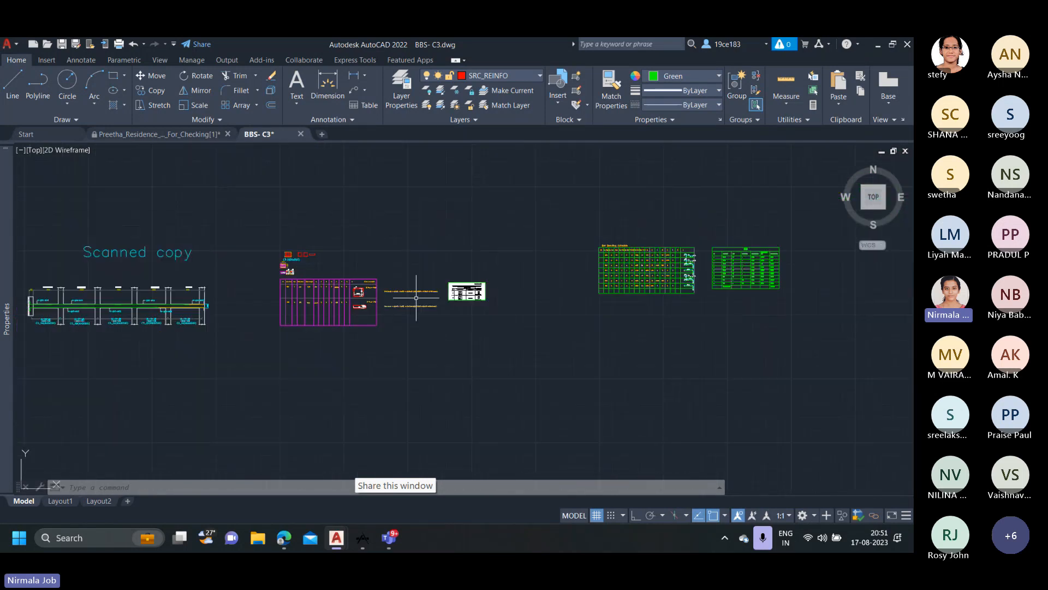
{"action": "middle_click_drag", "start_coordinate": [759, 295], "coordinate": [395, 298]}
{"action": "scroll", "coordinate": [398, 297], "scroll_direction": "up", "scroll_amount": 3}
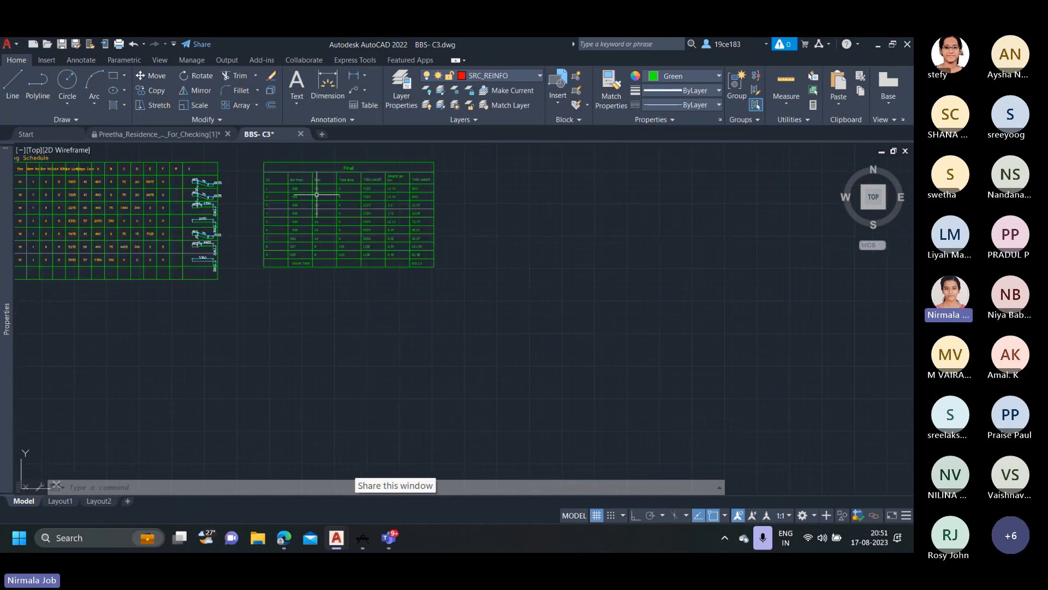
Examine the bar mark, size and total bars columns of the Final table, down to the rows for ties 607 and 608.
{"action": "scroll", "coordinate": [317, 195], "scroll_direction": "up", "scroll_amount": 3}
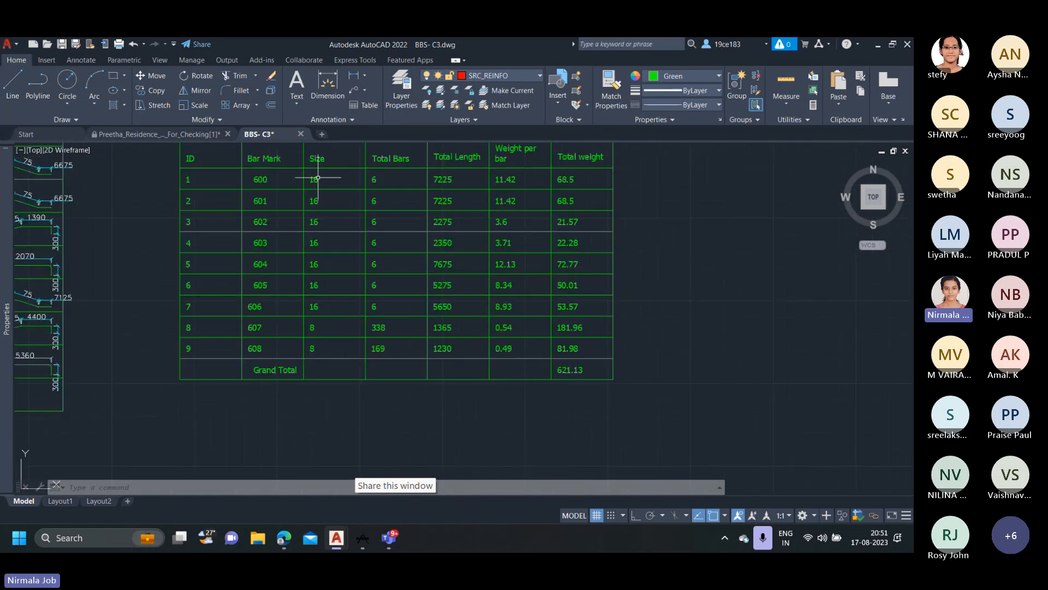
{"action": "scroll", "coordinate": [314, 188], "scroll_direction": "down", "scroll_amount": 2}
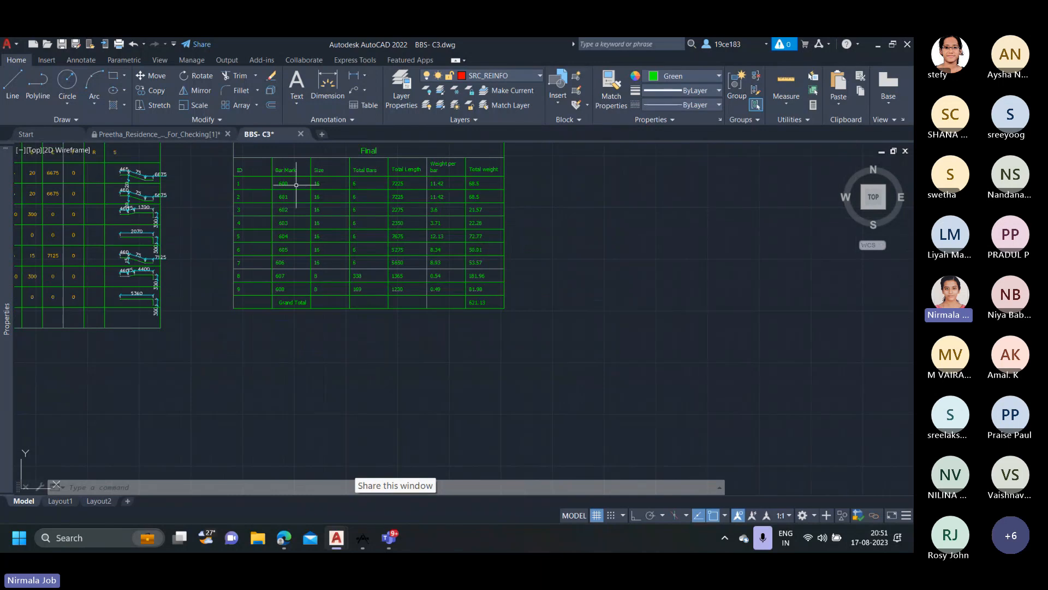
{"action": "left_click", "coordinate": [323, 189]}
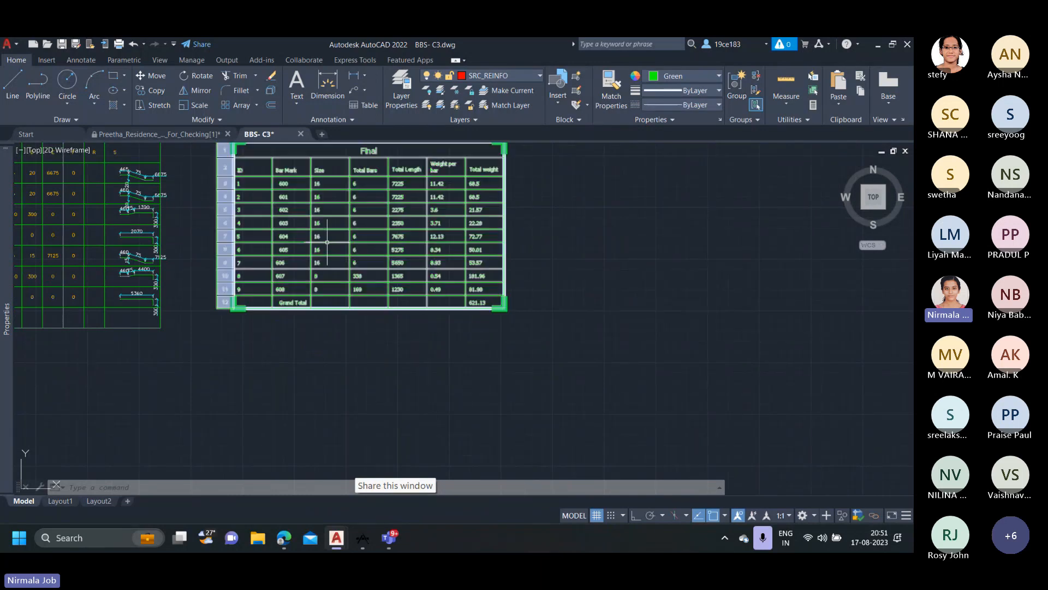
{"action": "key", "text": "Escape"}
{"action": "scroll", "coordinate": [325, 284], "scroll_direction": "up", "scroll_amount": 2}
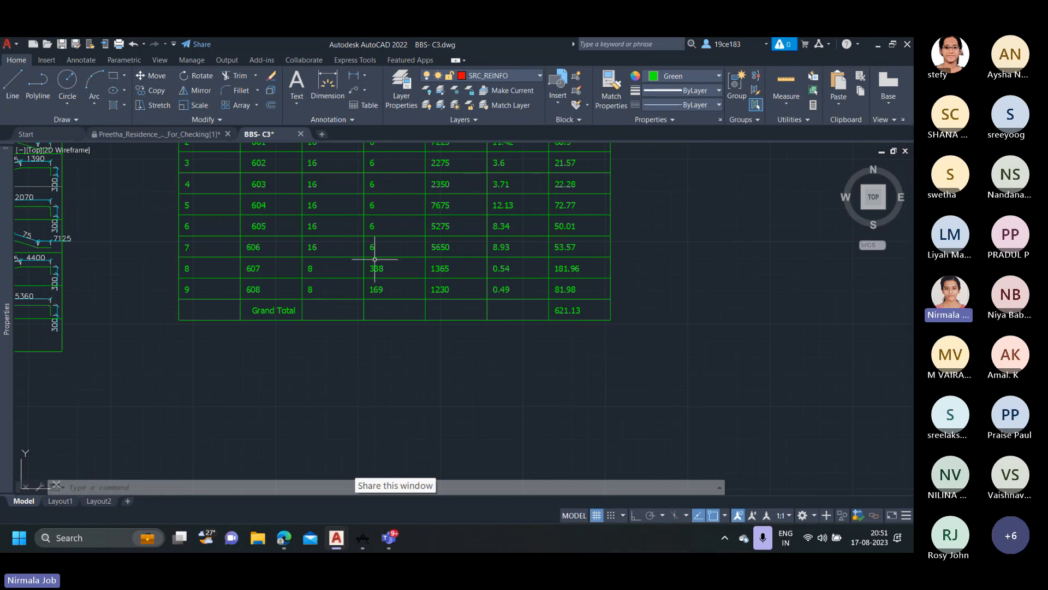
{"action": "middle_click_drag", "start_coordinate": [367, 262], "coordinate": [355, 326]}
{"action": "scroll", "coordinate": [370, 165], "scroll_direction": "down", "scroll_amount": 2}
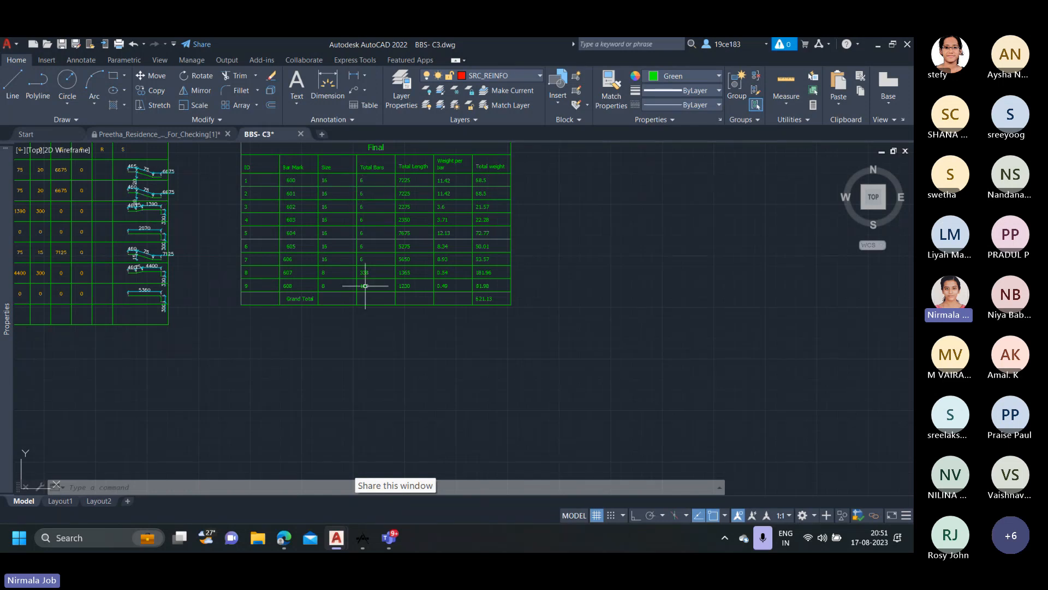
Check the total bars of ties 607 and 608 in the C3 tie table against the Final table.
{"action": "scroll", "coordinate": [364, 268], "scroll_direction": "up", "scroll_amount": 2}
{"action": "scroll", "coordinate": [364, 263], "scroll_direction": "down", "scroll_amount": 5}
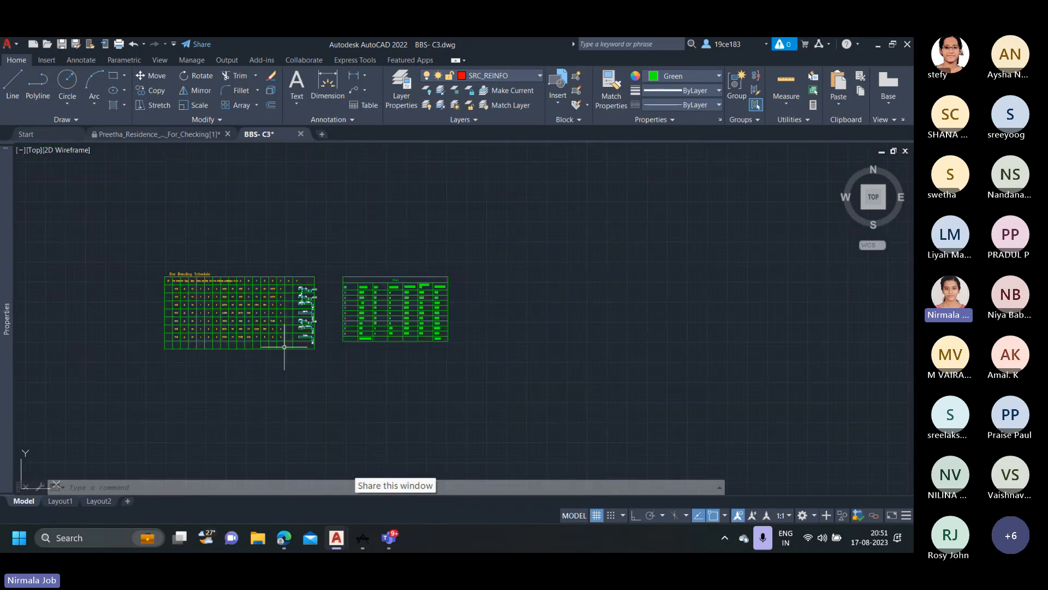
{"action": "scroll", "coordinate": [44, 311], "scroll_direction": "up", "scroll_amount": 3}
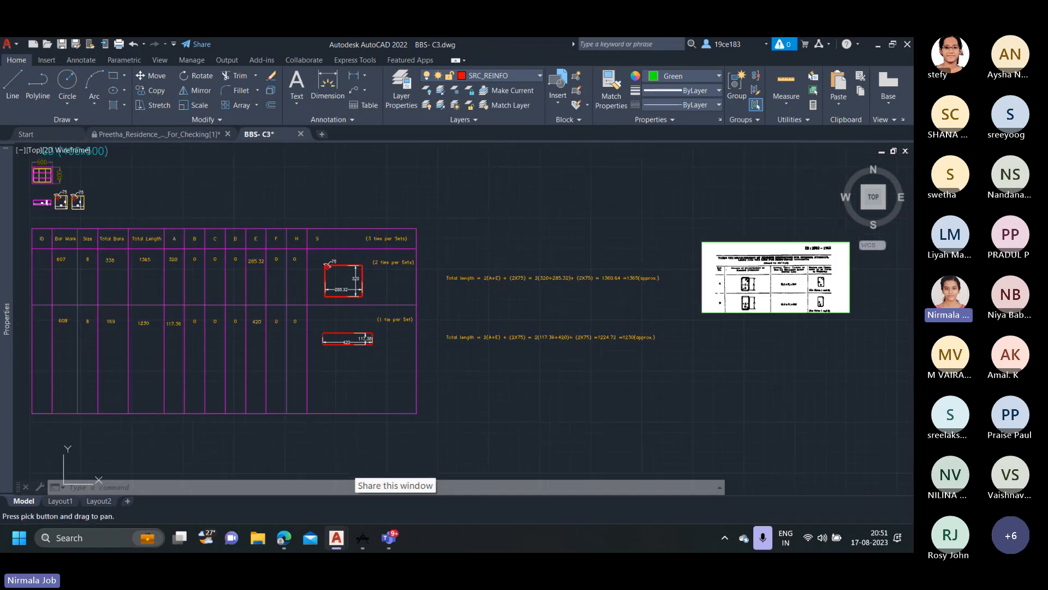
{"action": "scroll", "coordinate": [87, 267], "scroll_direction": "up", "scroll_amount": 1}
{"action": "scroll", "coordinate": [103, 352], "scroll_direction": "down", "scroll_amount": 8}
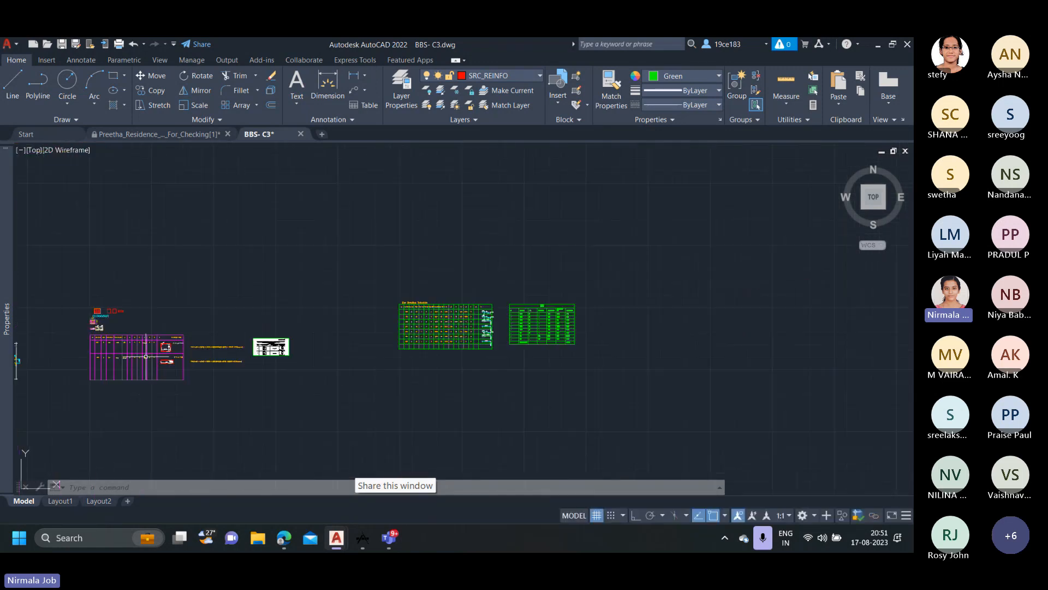
{"action": "scroll", "coordinate": [559, 333], "scroll_direction": "up", "scroll_amount": 8}
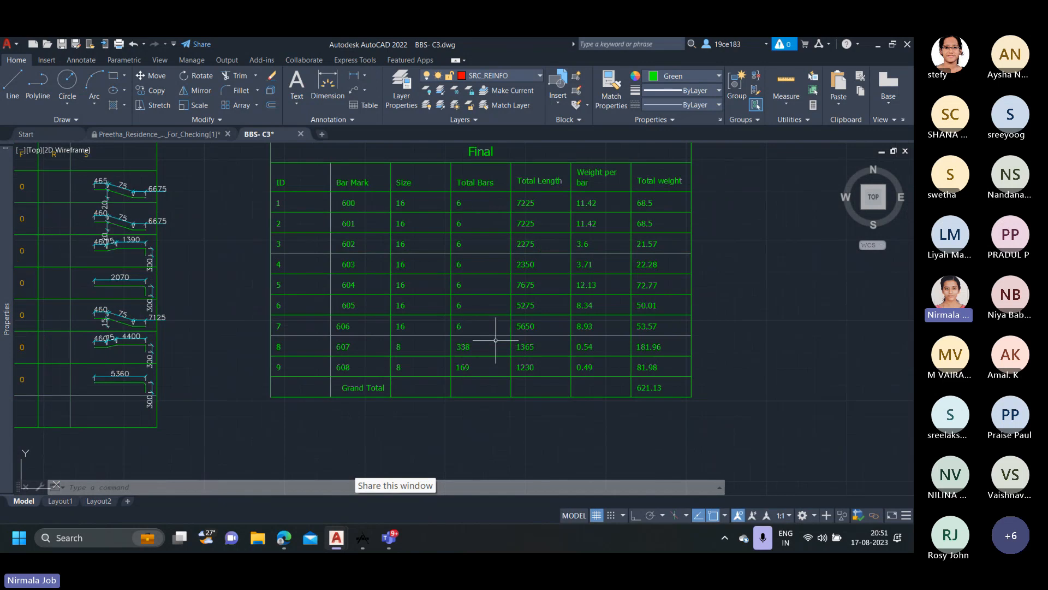
{"action": "middle_click_drag", "start_coordinate": [562, 351], "coordinate": [505, 362]}
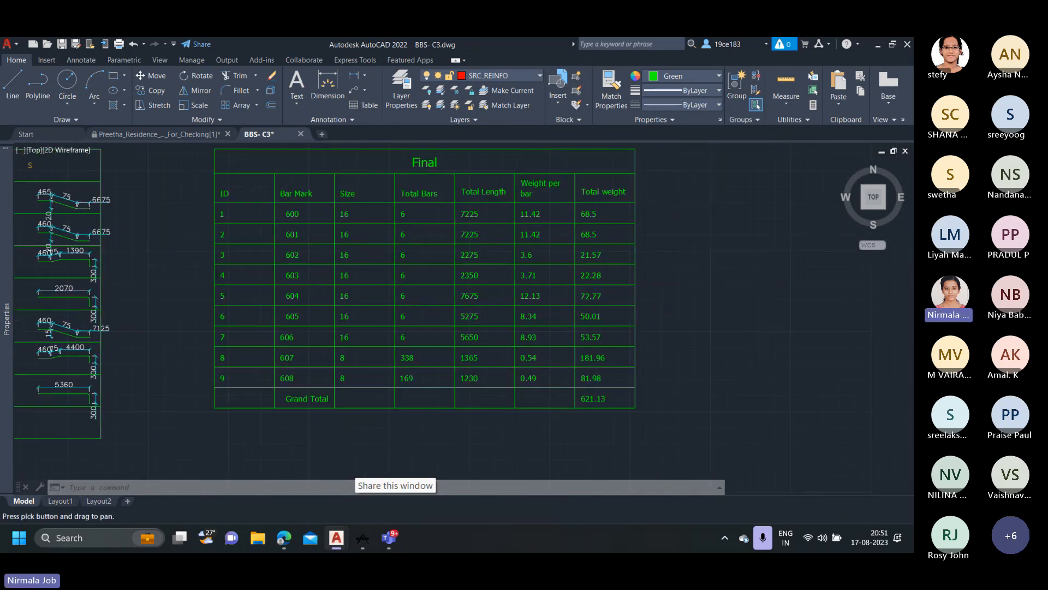
Trace the Final table's total lengths back to the Bar Bending Schedule and to the C3 tie table.
{"action": "scroll", "coordinate": [497, 194], "scroll_direction": "down", "scroll_amount": 2}
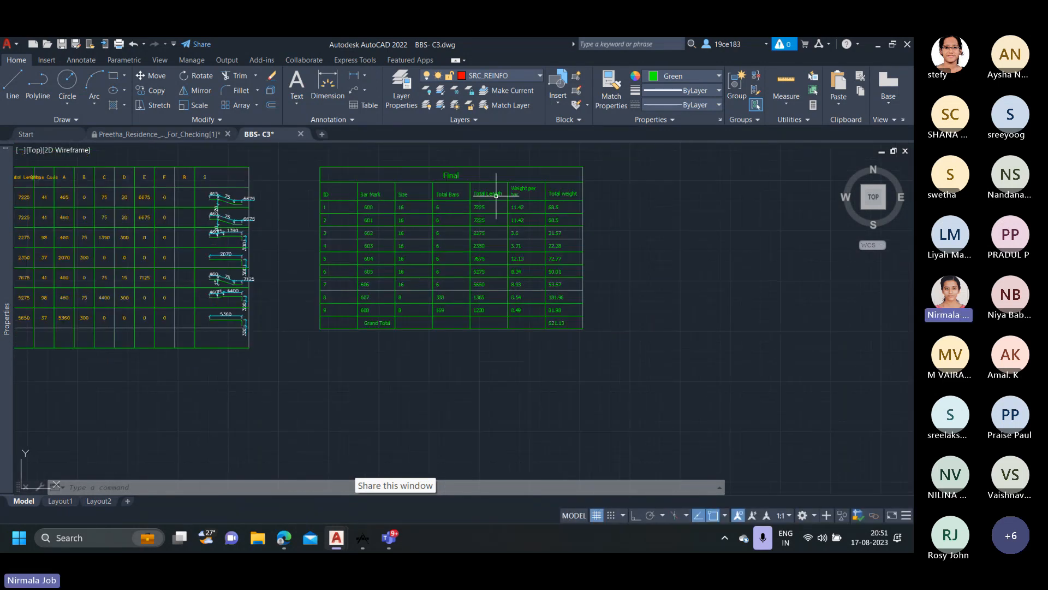
{"action": "middle_click_drag", "start_coordinate": [99, 226], "coordinate": [244, 244]}
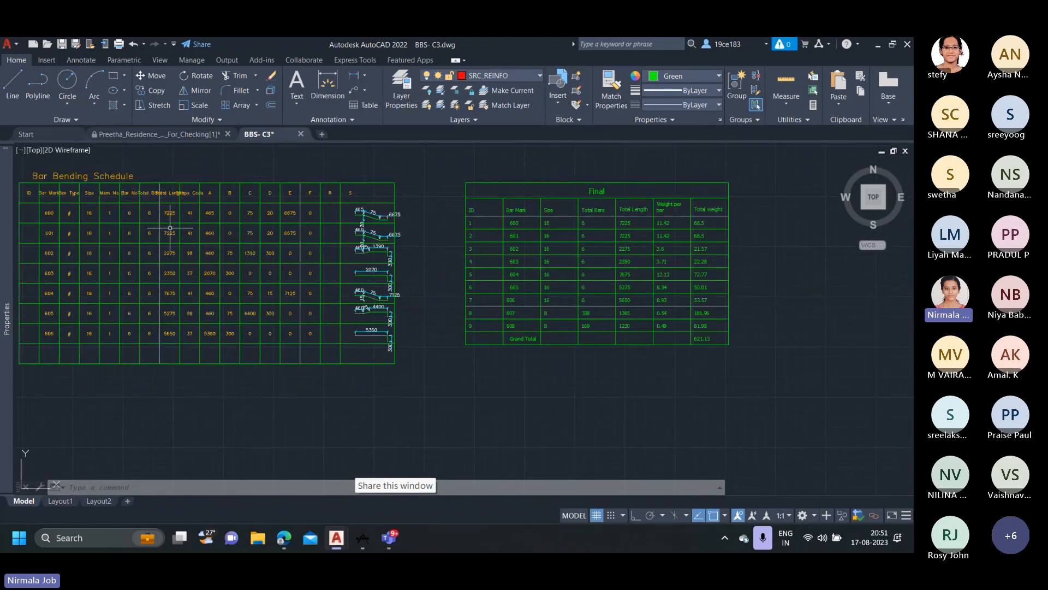
{"action": "middle_click_drag", "start_coordinate": [174, 303], "coordinate": [418, 289]}
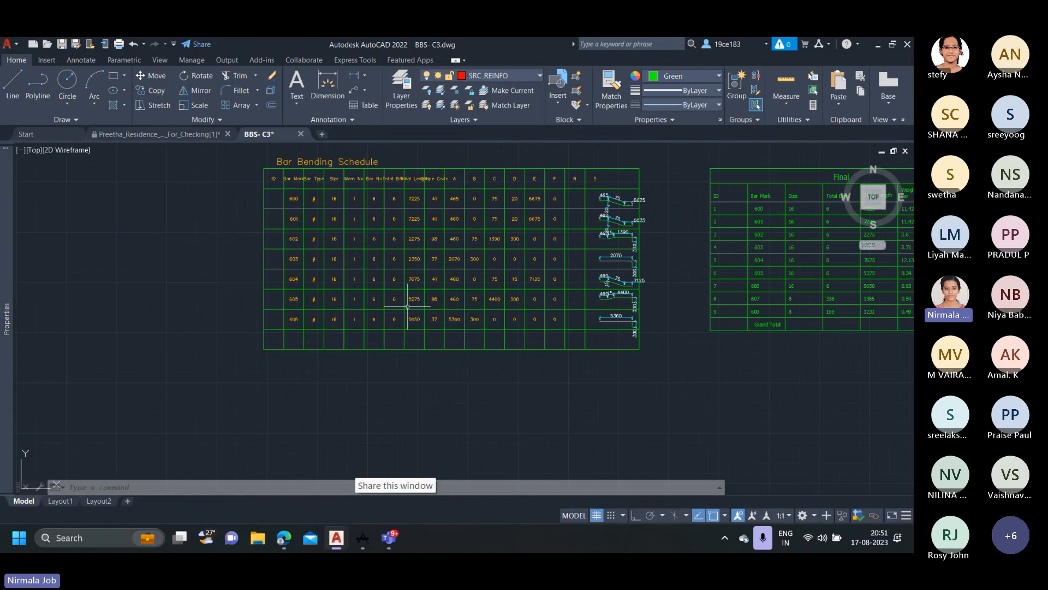
{"action": "scroll", "coordinate": [406, 305], "scroll_direction": "down", "scroll_amount": 4}
{"action": "middle_click_drag", "start_coordinate": [60, 339], "coordinate": [436, 315]}
{"action": "scroll", "coordinate": [282, 309], "scroll_direction": "up", "scroll_amount": 6}
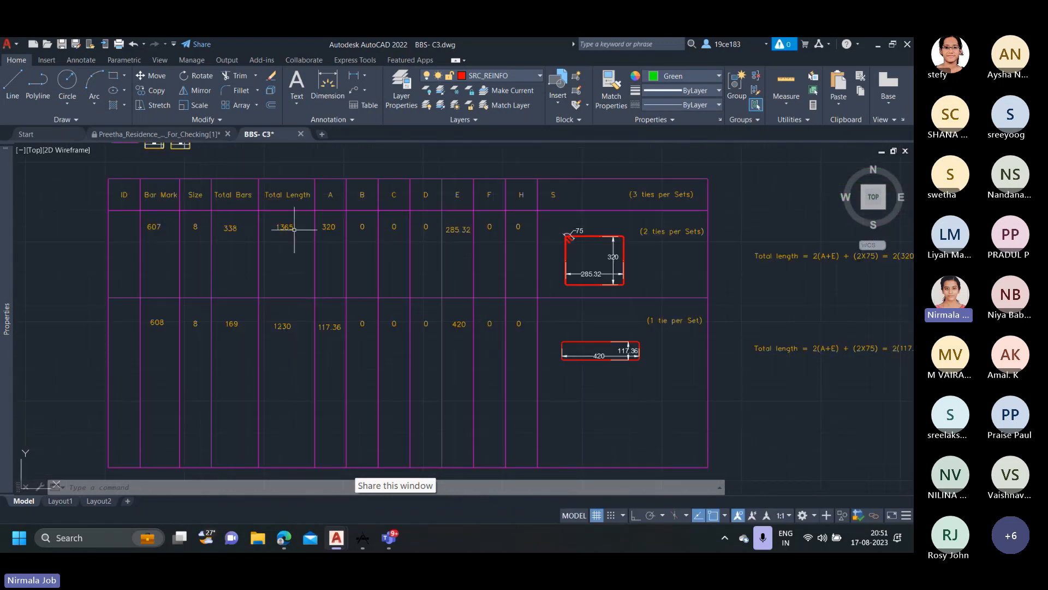
{"action": "scroll", "coordinate": [355, 323], "scroll_direction": "down", "scroll_amount": 8}
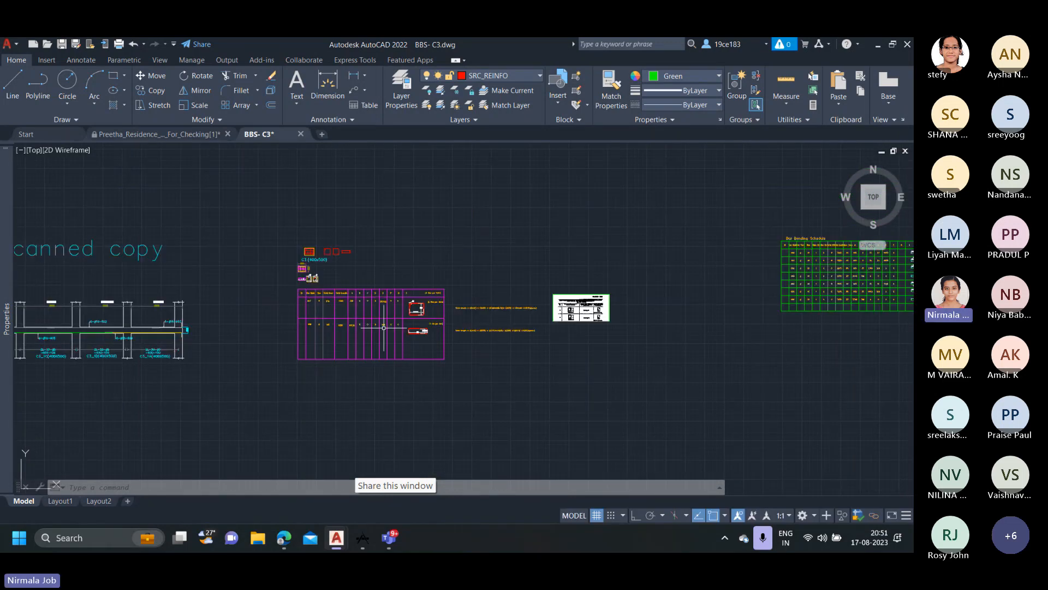
Examine the total length and weight per bar columns of the Final table, starting with bar mark 600.
{"action": "middle_click_drag", "start_coordinate": [735, 297], "coordinate": [374, 311]}
{"action": "scroll", "coordinate": [655, 278], "scroll_direction": "up", "scroll_amount": 6}
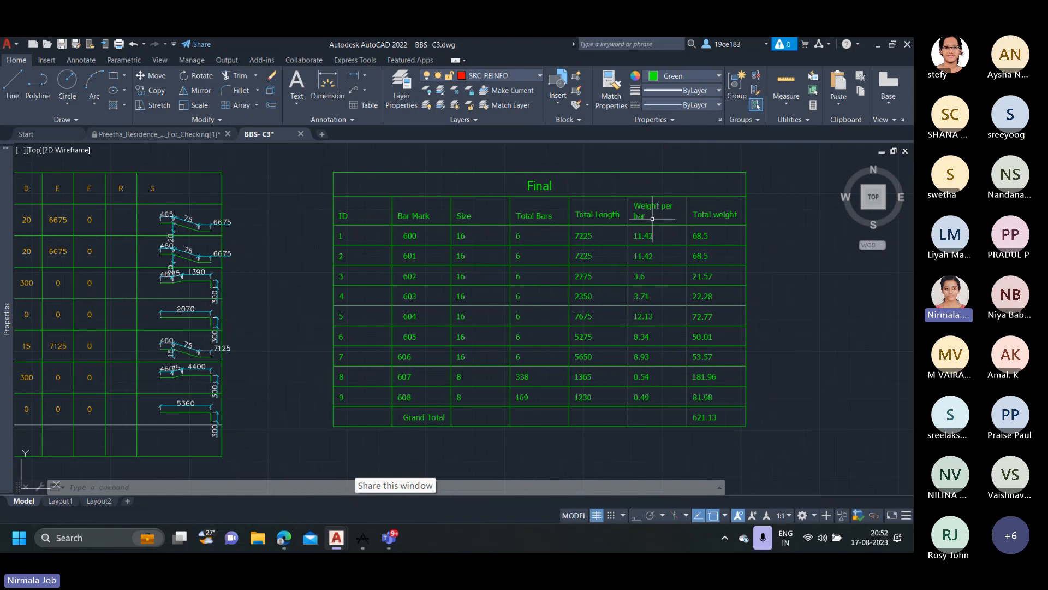
{"action": "scroll", "coordinate": [652, 218], "scroll_direction": "up", "scroll_amount": 2}
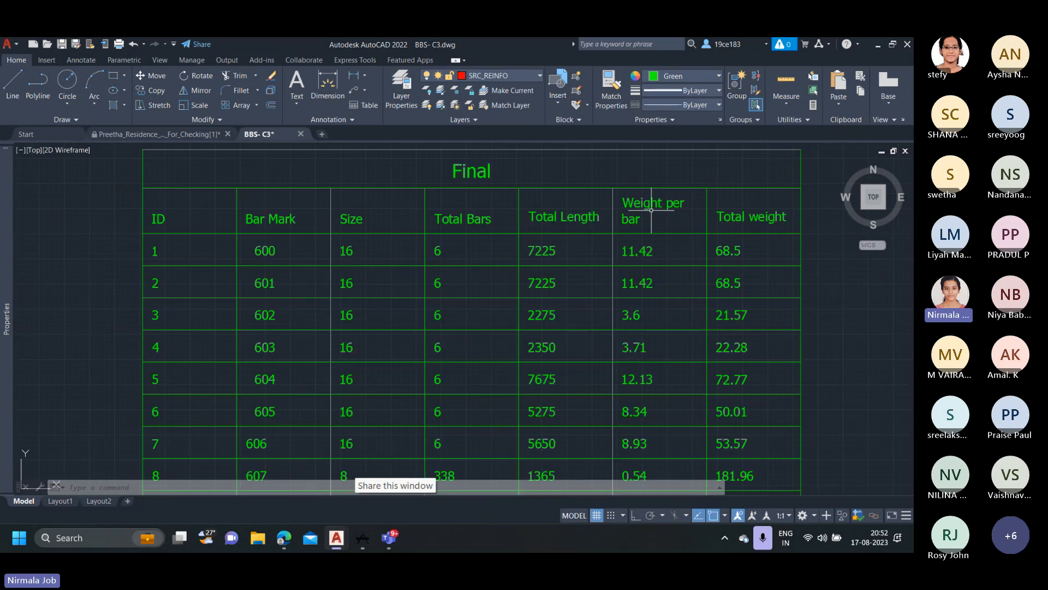
{"action": "left_click", "coordinate": [544, 233]}
{"action": "key", "text": "Escape"}
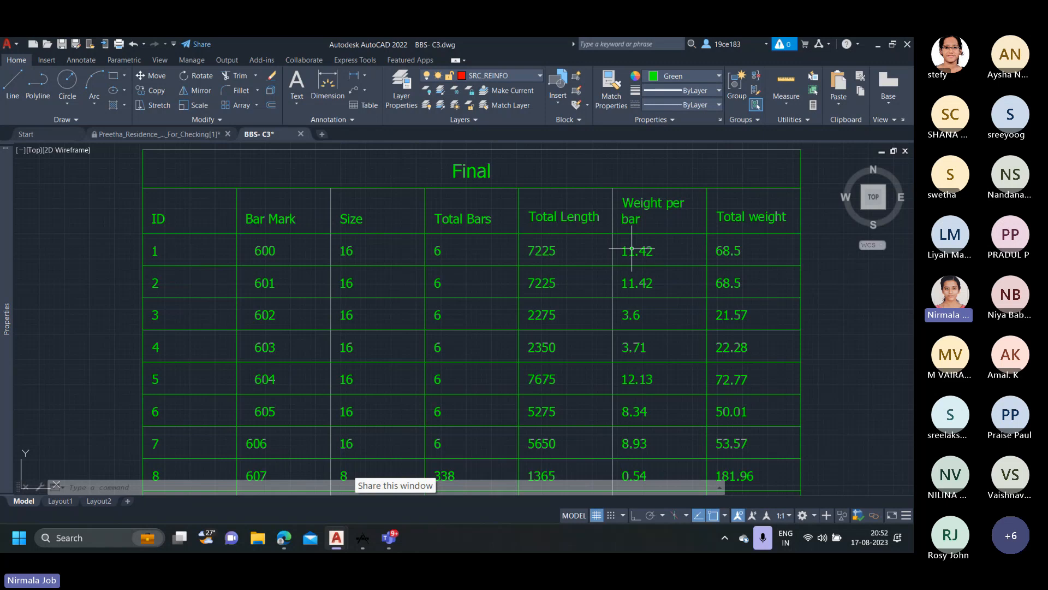
Examine the weight per bar and total weight columns of the Final table, down to ties 607 and 608 and the Grand Total row.
{"action": "scroll", "coordinate": [633, 278], "scroll_direction": "down", "scroll_amount": 4}
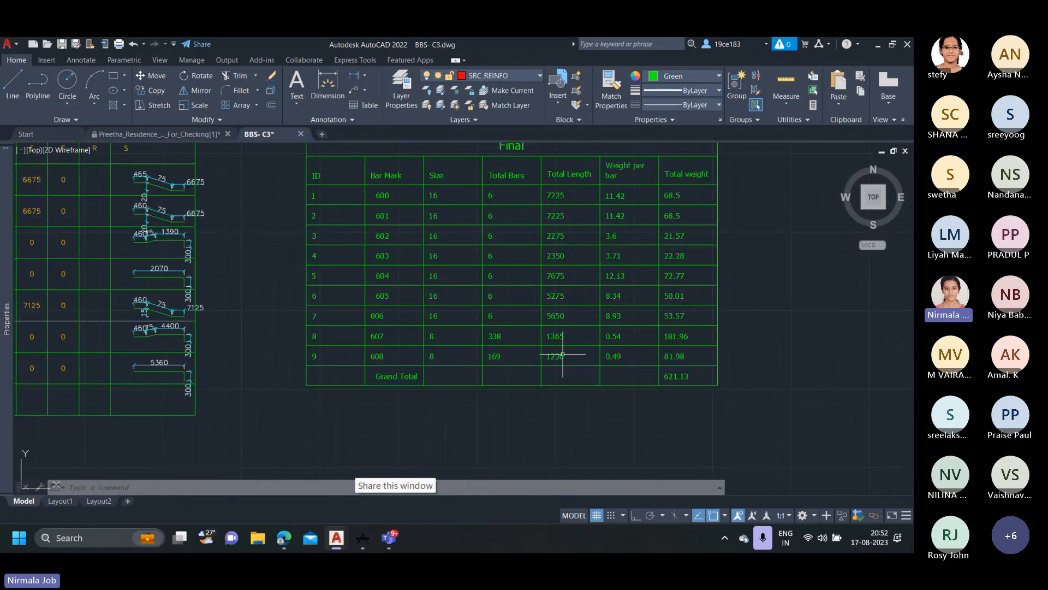
{"action": "scroll", "coordinate": [562, 355], "scroll_direction": "up", "scroll_amount": 2}
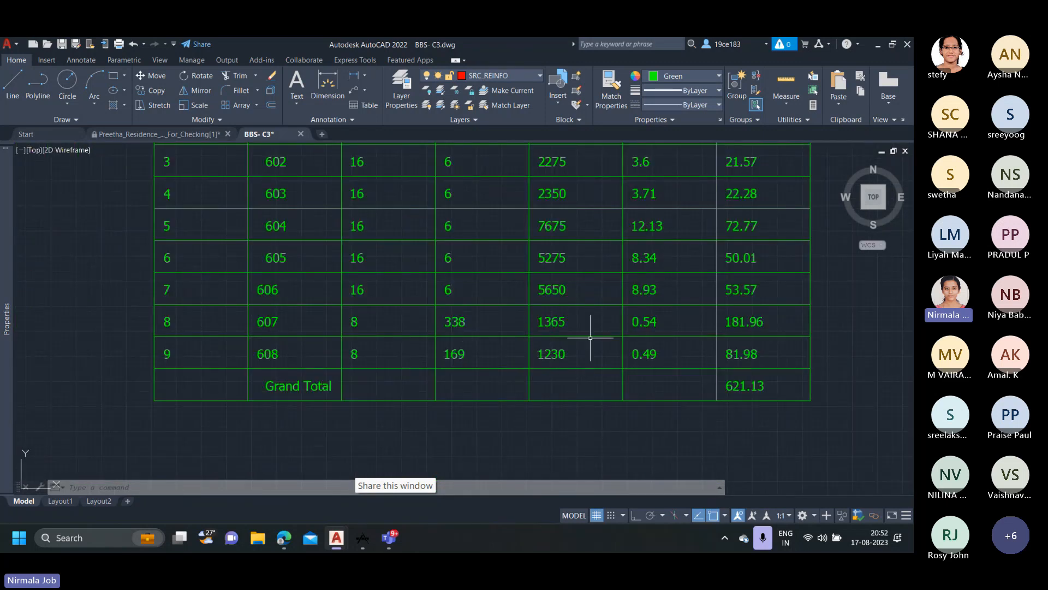
{"action": "left_click", "coordinate": [624, 333]}
{"action": "scroll", "coordinate": [630, 349], "scroll_direction": "down", "scroll_amount": 2}
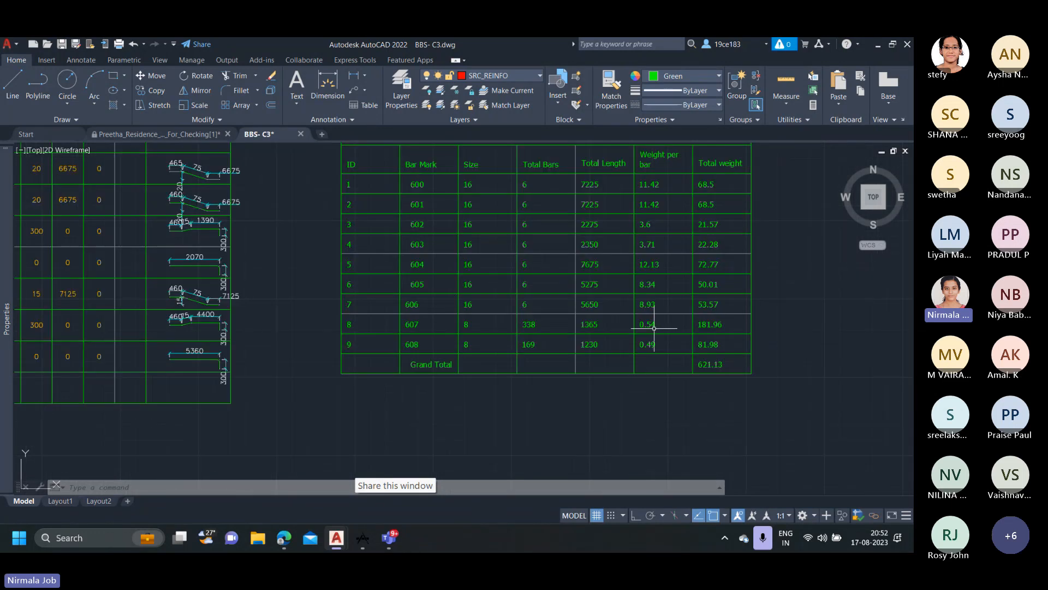
{"action": "middle_click_drag", "start_coordinate": [631, 350], "coordinate": [630, 351]}
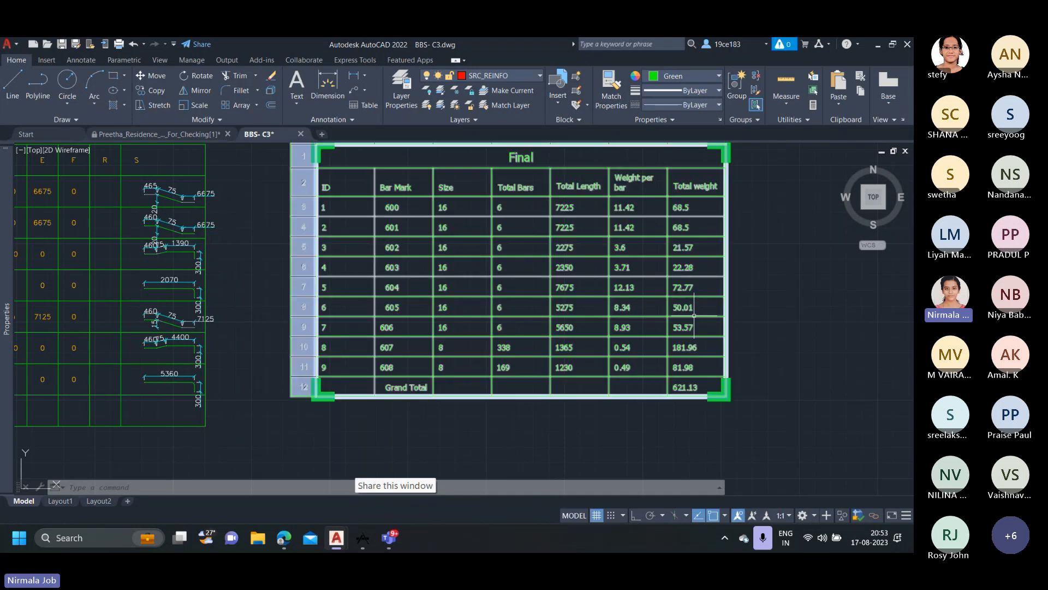
Review the overall drawing layout, from the drafted and scanned copies to the C3 tie table, Bar Bending Schedule and Final table.
{"action": "scroll", "coordinate": [760, 327], "scroll_direction": "down", "scroll_amount": 10}
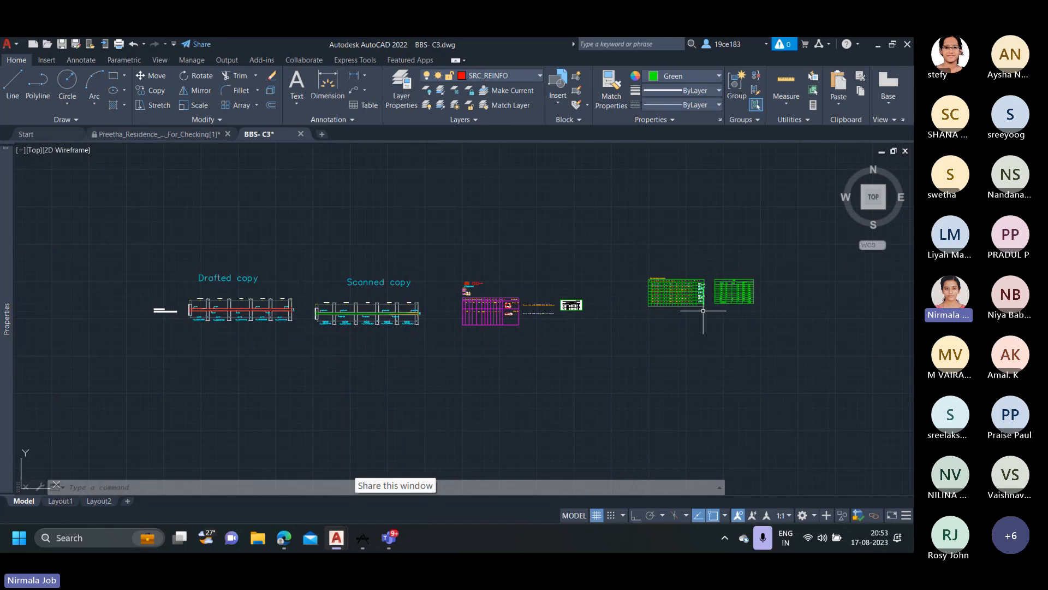
{"action": "scroll", "coordinate": [736, 311], "scroll_direction": "up", "scroll_amount": 4}
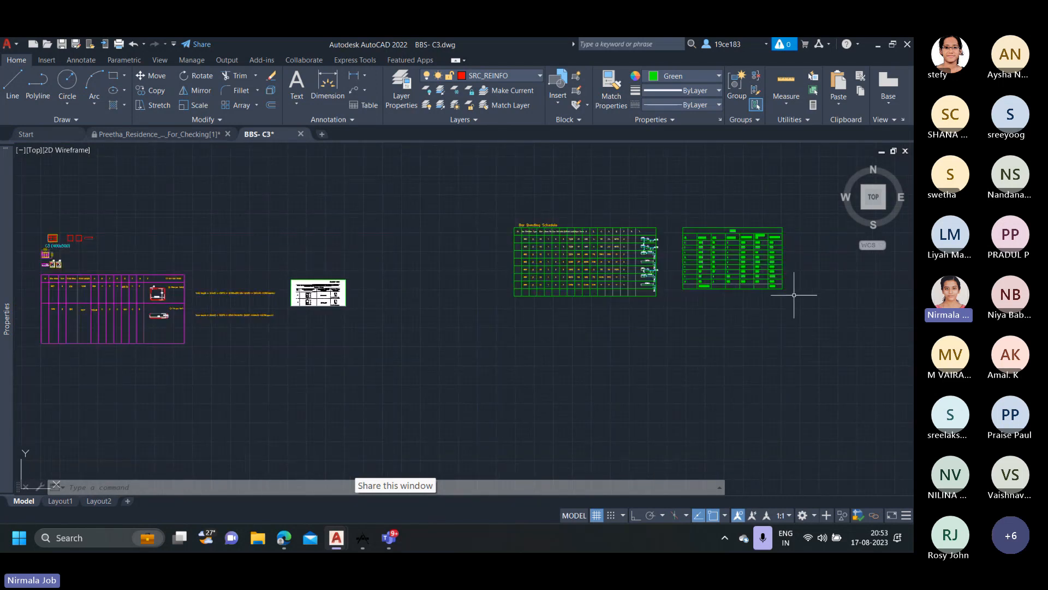
{"action": "scroll", "coordinate": [794, 295], "scroll_direction": "down", "scroll_amount": 2}
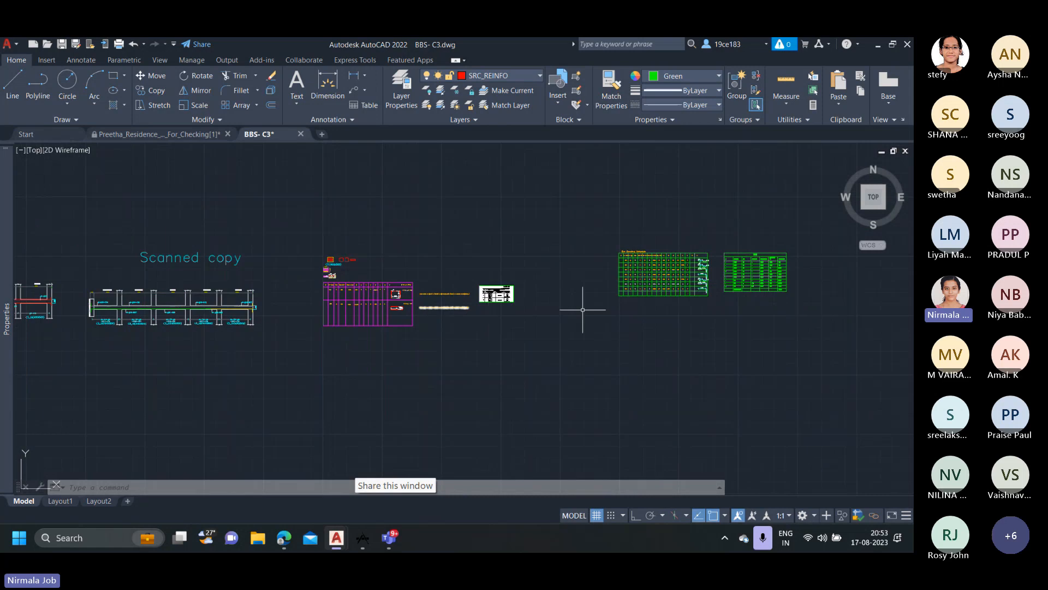
{"action": "scroll", "coordinate": [303, 294], "scroll_direction": "down", "scroll_amount": 2}
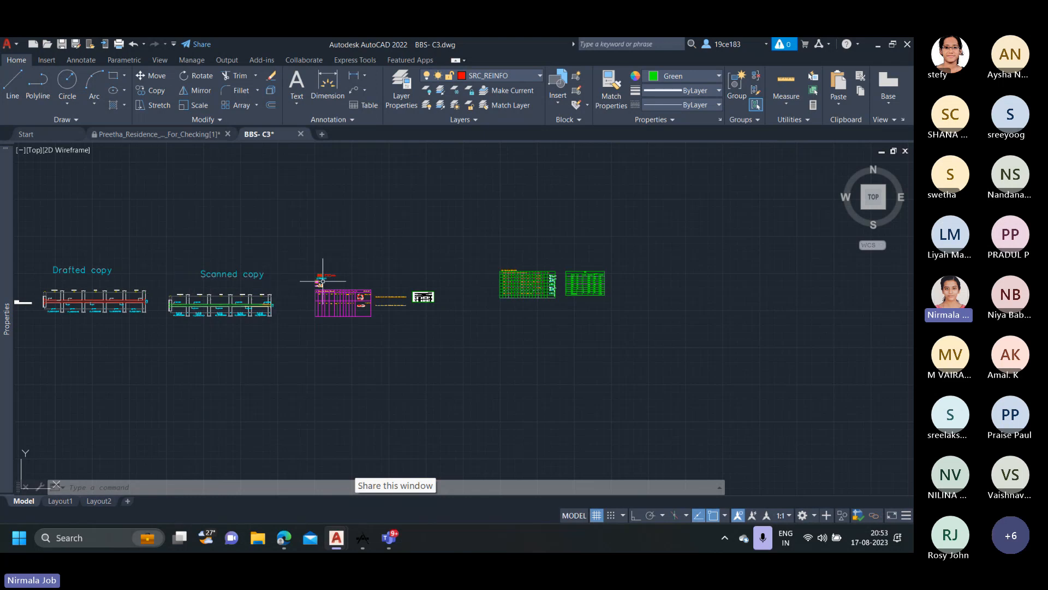
{"action": "scroll", "coordinate": [297, 298], "scroll_direction": "up", "scroll_amount": 5}
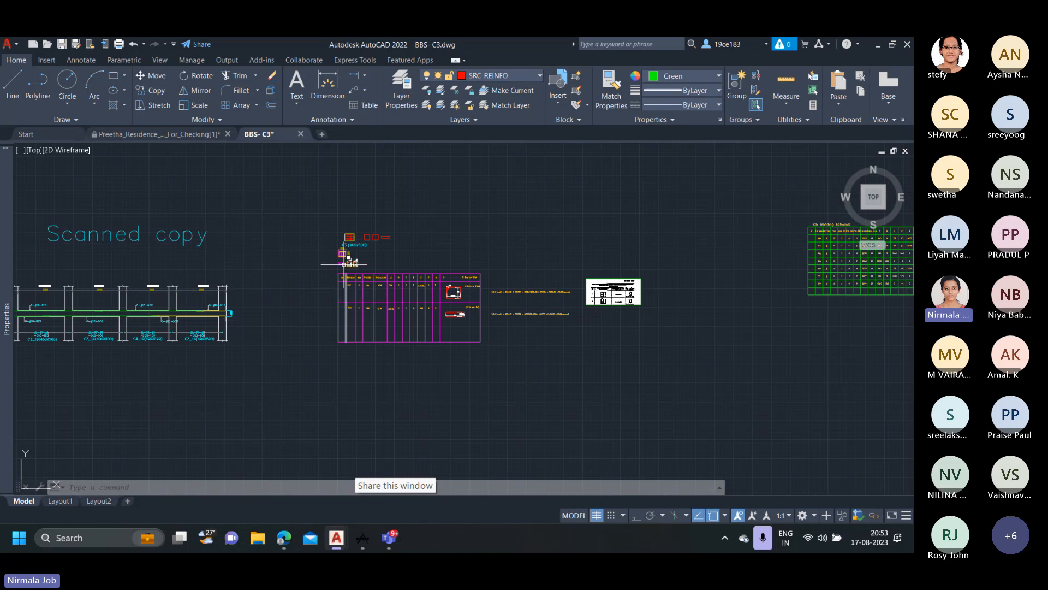
{"action": "scroll", "coordinate": [343, 264], "scroll_direction": "up", "scroll_amount": 2}
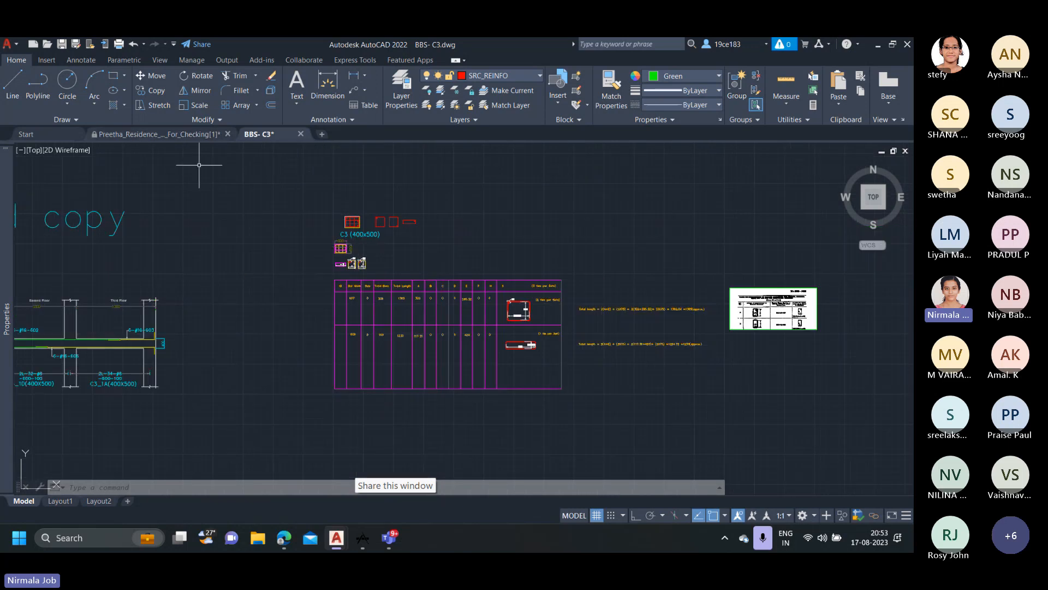
Switch to the Microsoft Teams meeting window and stop sharing the screen.
{"action": "mouse_move", "coordinate": [388, 538]}
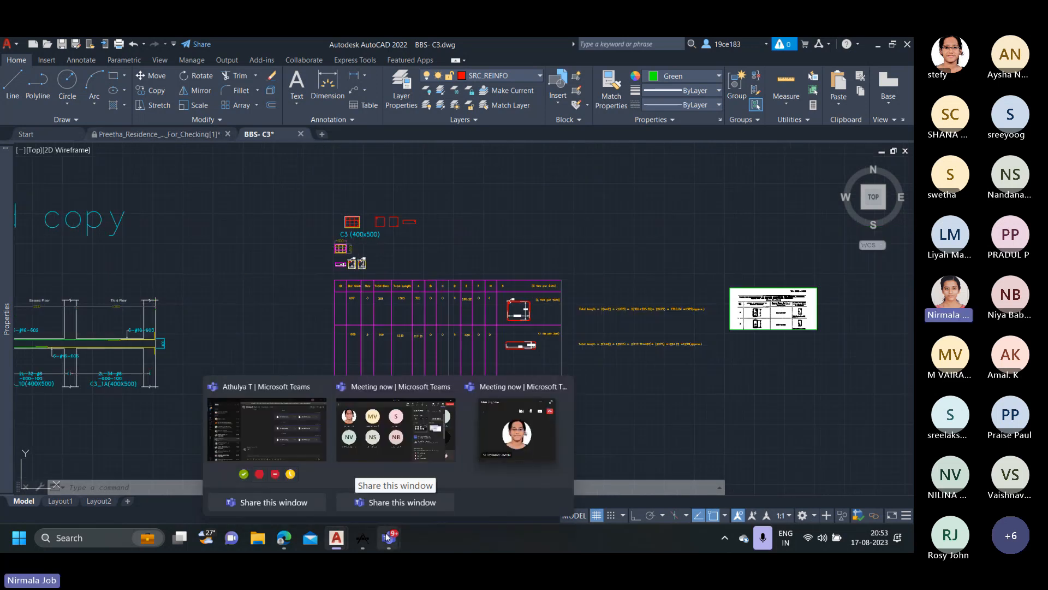
{"action": "left_click", "coordinate": [402, 451]}
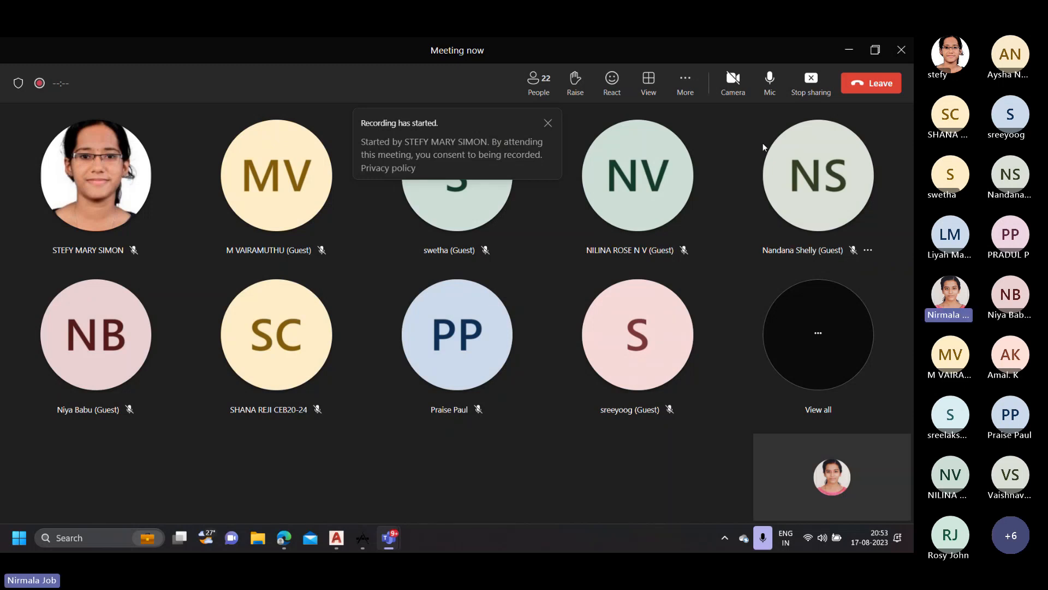
{"action": "left_click", "coordinate": [810, 83]}
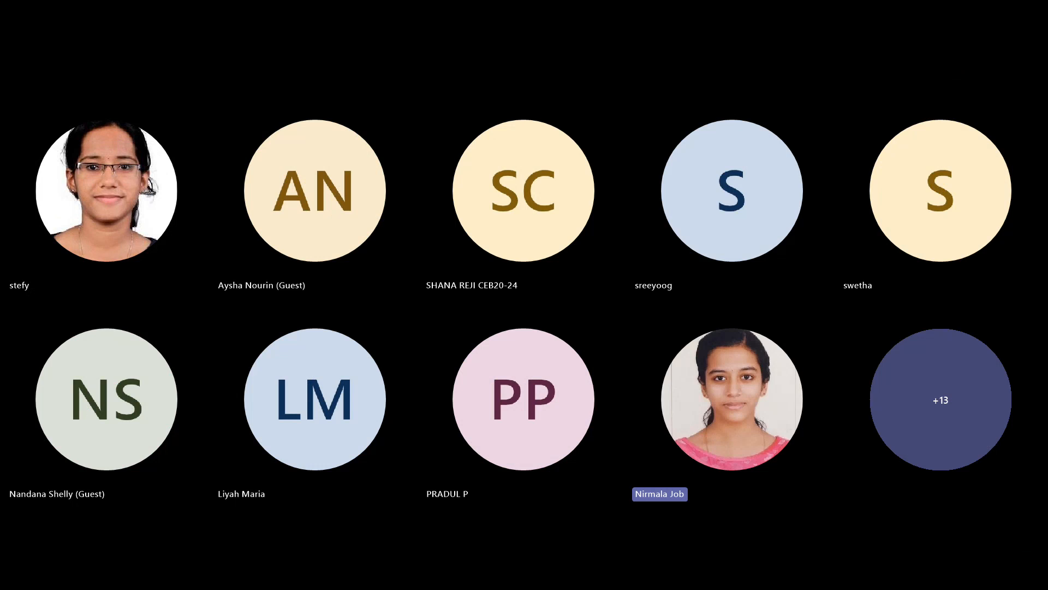